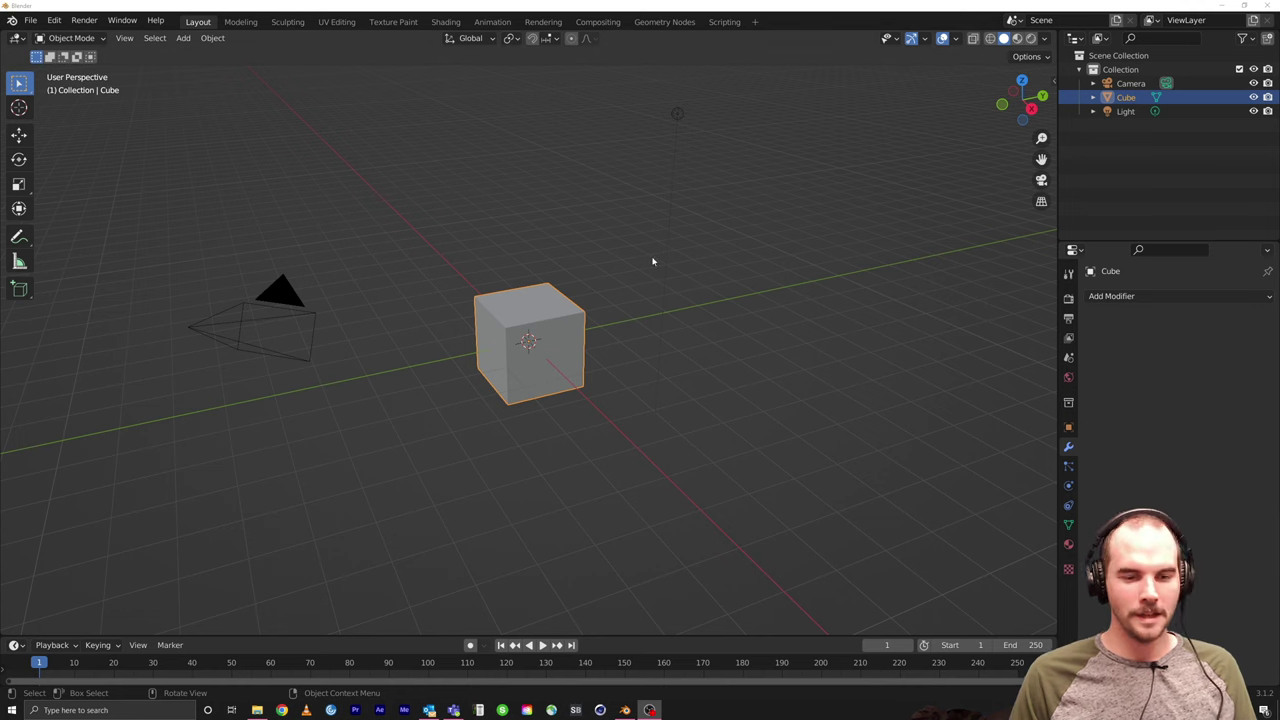
Step: Delete the default cube, camera and light to empty the scene
{"action": "key", "text": "Delete"}
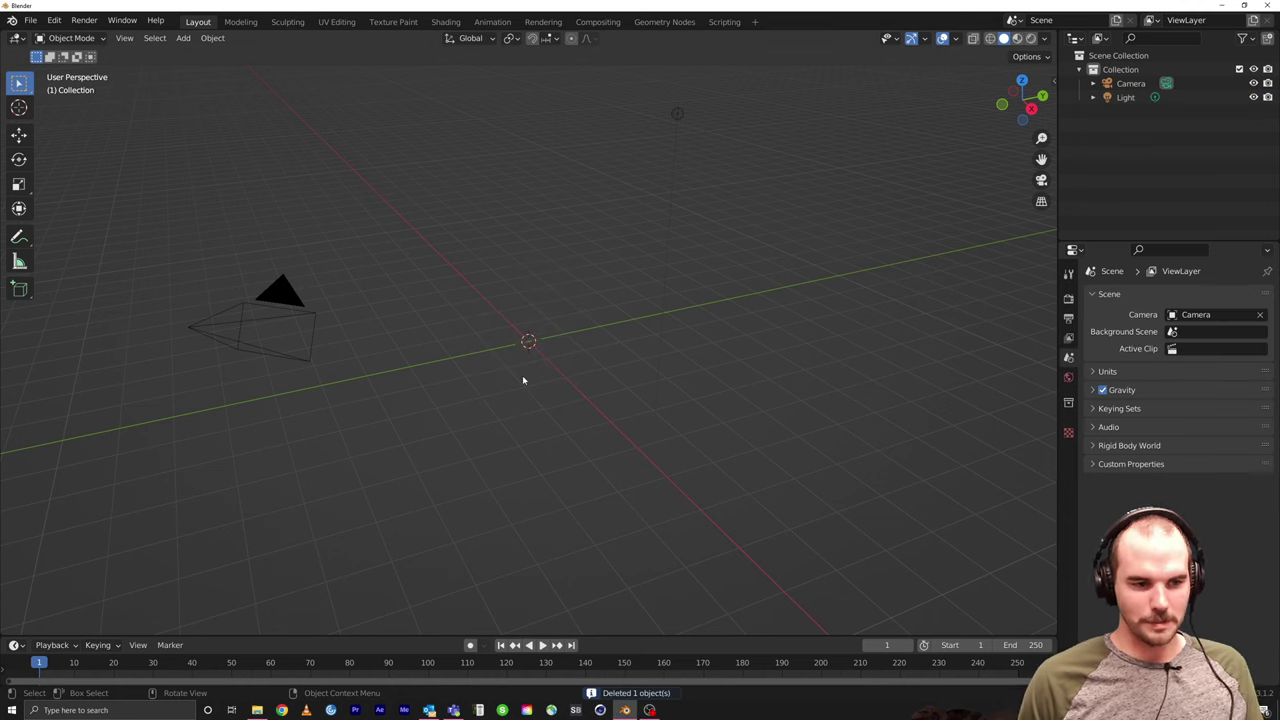
{"action": "middle_click_drag", "start_coordinate": [517, 395], "coordinate": [1005, 240]}
{"action": "left_click", "coordinate": [1125, 83]}
{"action": "key", "text": "Delete"}
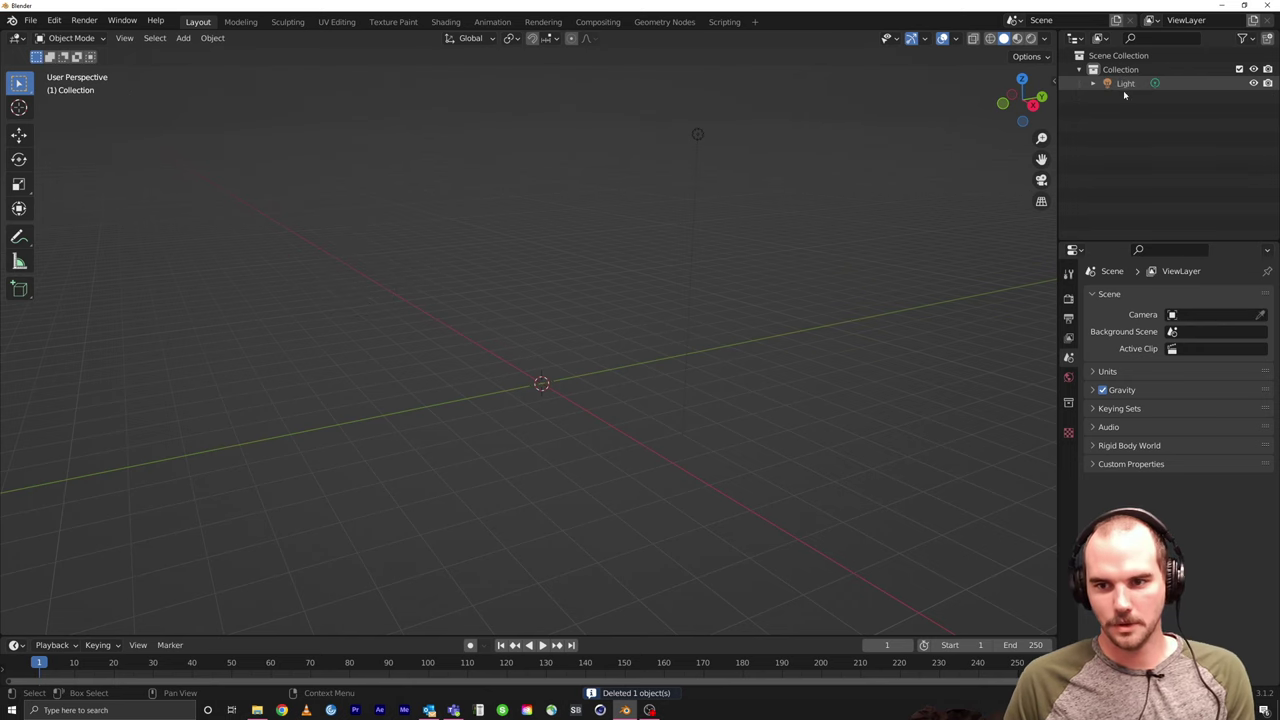
{"action": "left_click", "coordinate": [1125, 85]}
{"action": "key", "text": "Delete"}
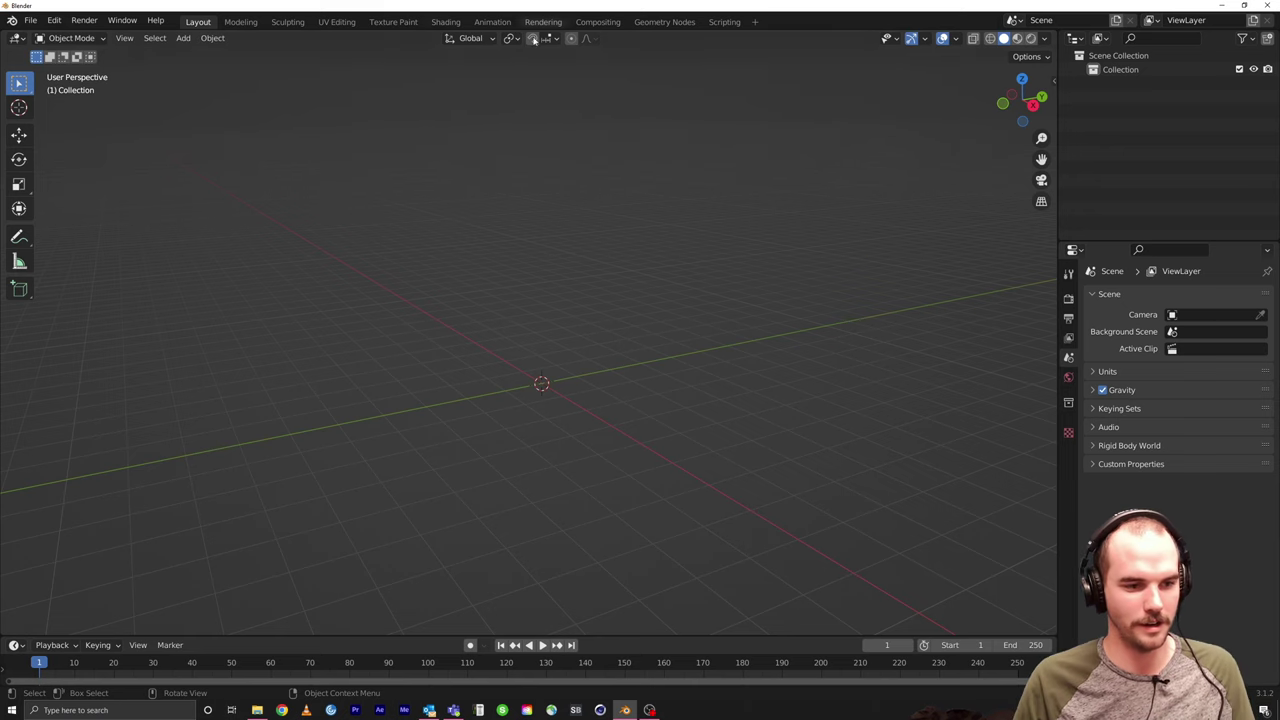
{"action": "middle_click_drag", "start_coordinate": [554, 349], "coordinate": [554, 351]}
{"action": "key", "text": "shift+a"}
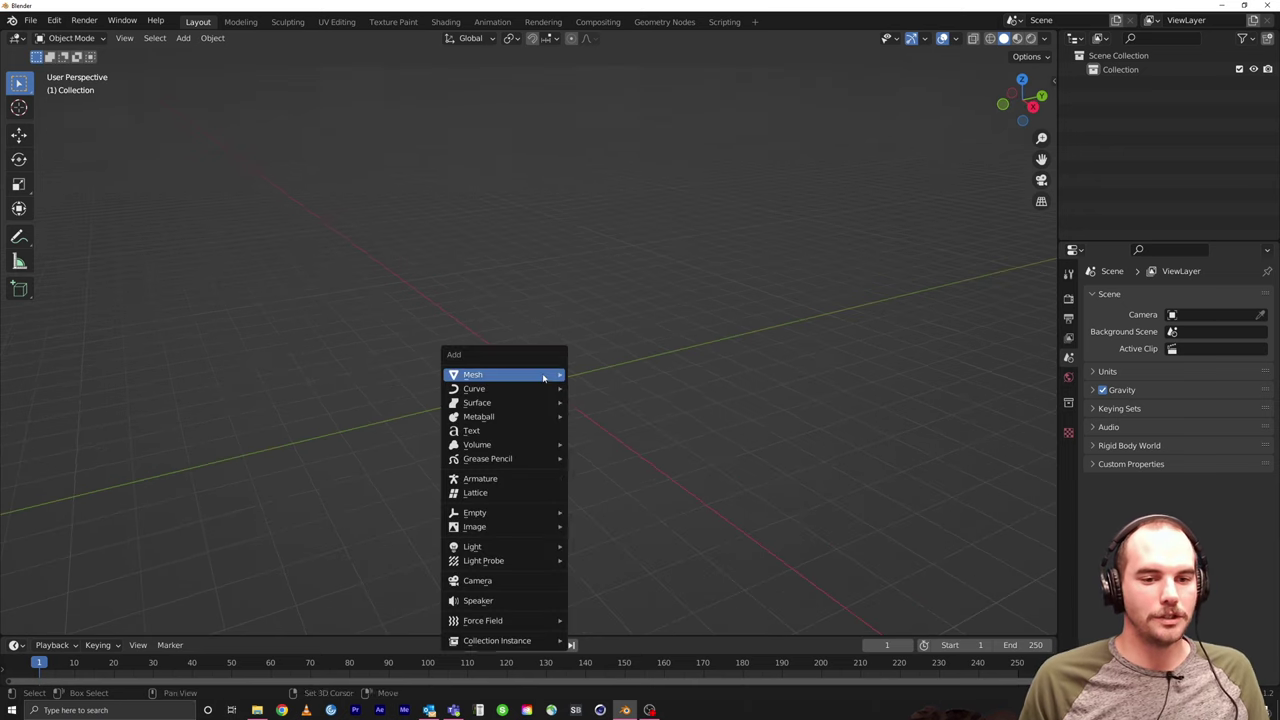
{"action": "mouse_move", "coordinate": [543, 374]}
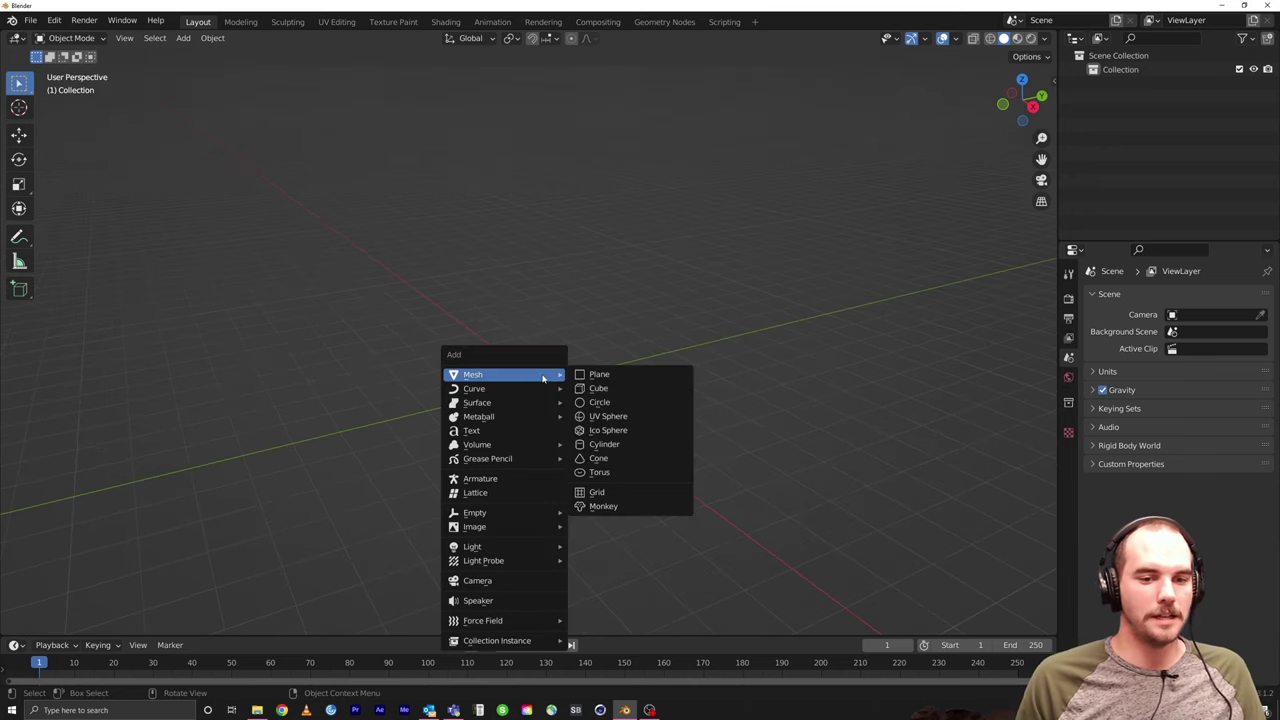
{"action": "left_click", "coordinate": [621, 444]}
{"action": "key", "text": "g"}
{"action": "key", "text": "z"}
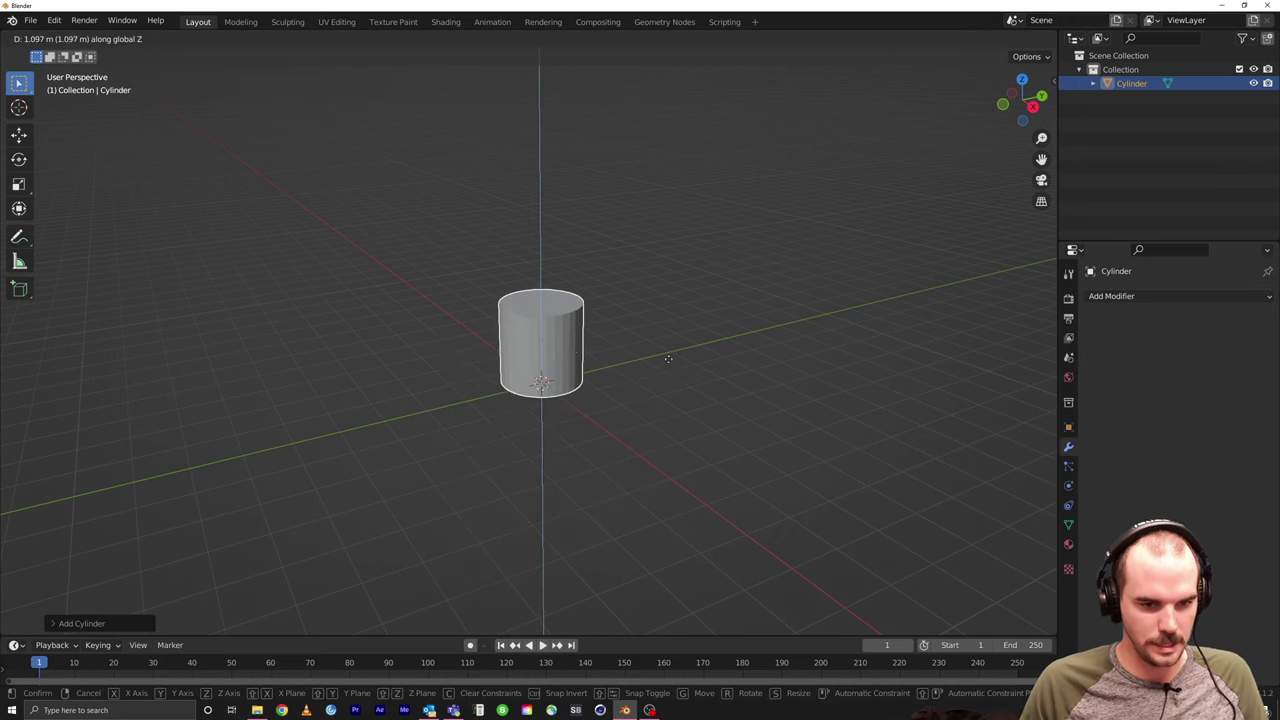
{"action": "left_click", "coordinate": [674, 311]}
{"action": "key", "text": "Delete"}
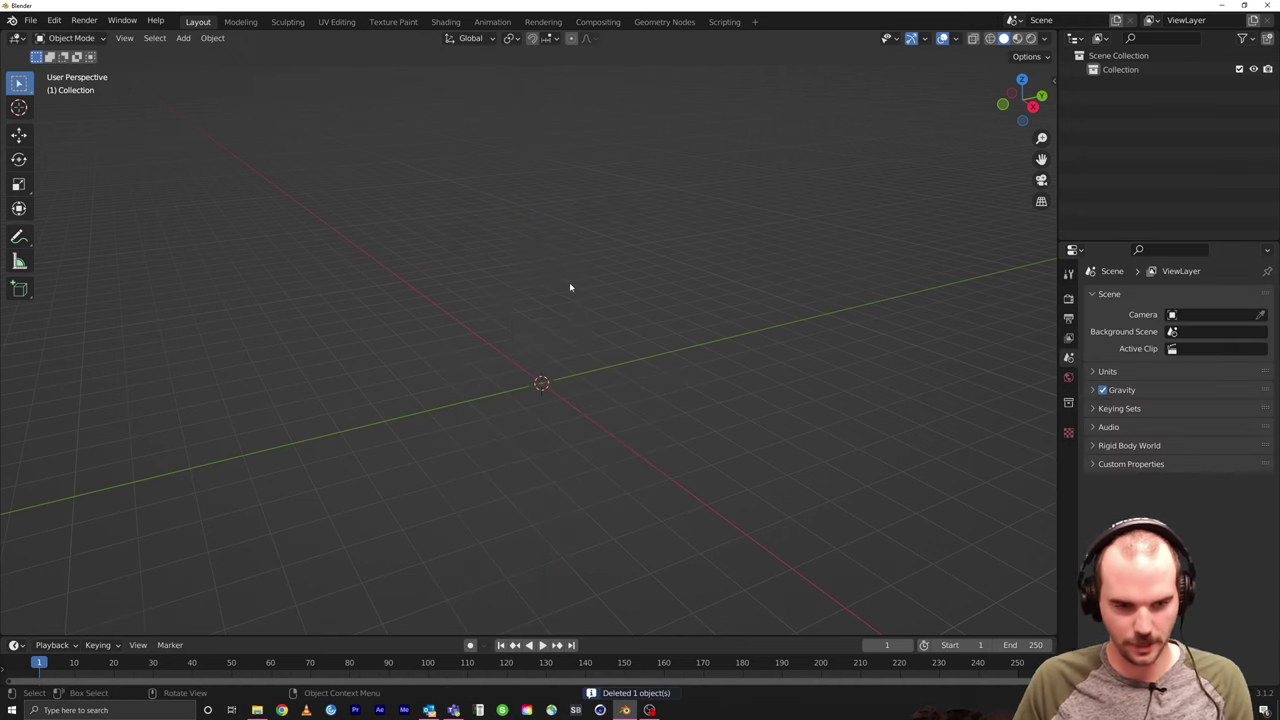
Step: Add a mesh cylinder at the world origin and set its depth to 0.1 m
{"action": "key", "text": "shift+a"}
{"action": "mouse_move", "coordinate": [571, 287]}
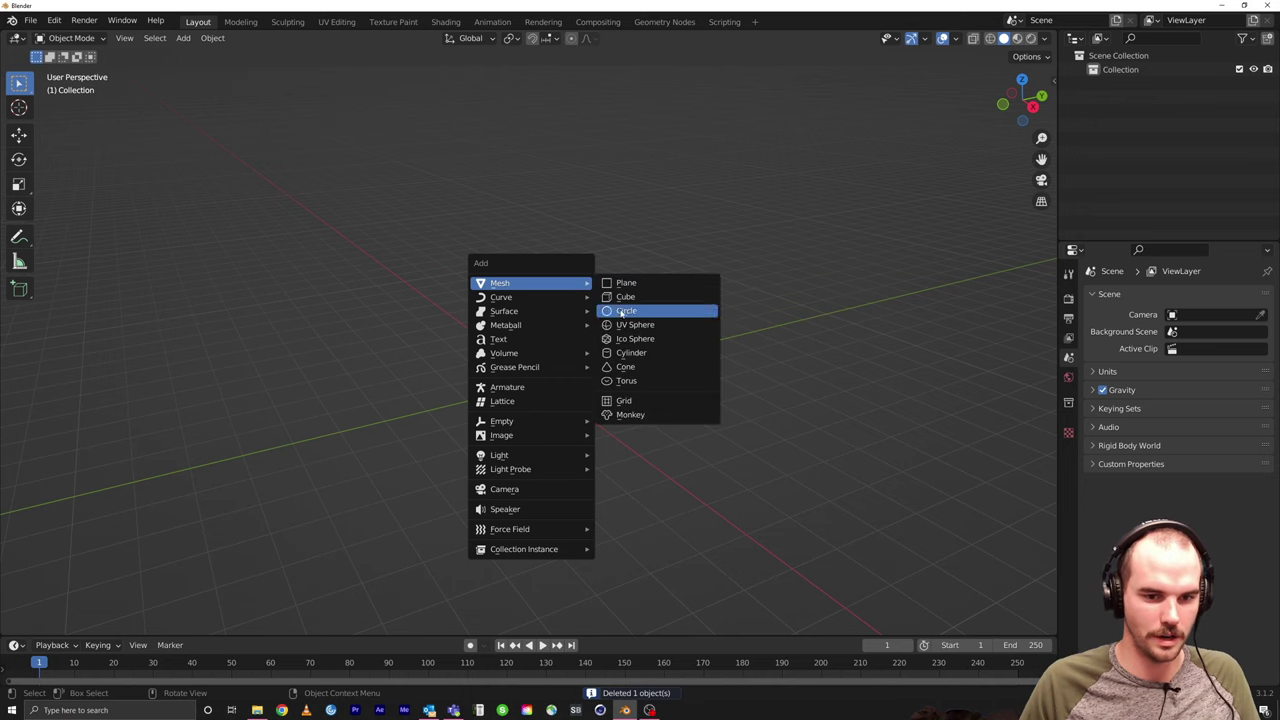
{"action": "left_click", "coordinate": [628, 352]}
{"action": "left_click", "coordinate": [62, 622]}
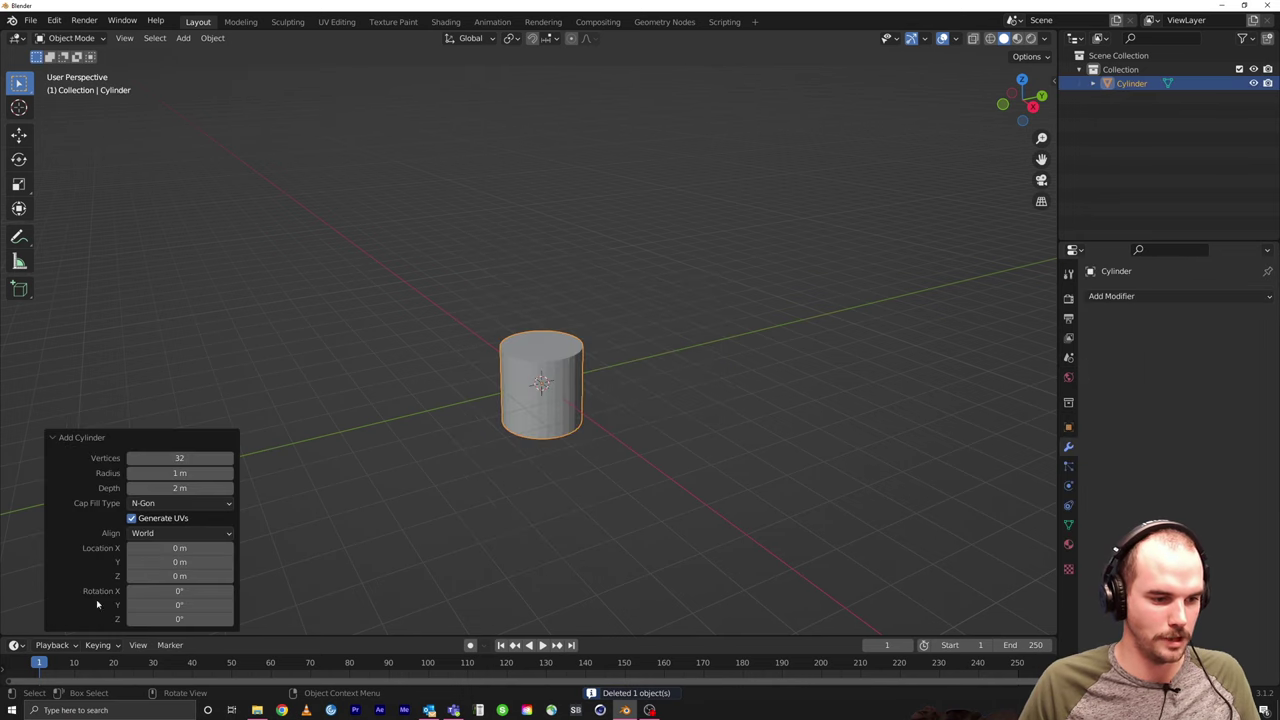
{"action": "scroll", "coordinate": [551, 383], "scroll_direction": "up", "scroll_amount": 5}
{"action": "middle_click_drag", "start_coordinate": [551, 383], "coordinate": [585, 379]}
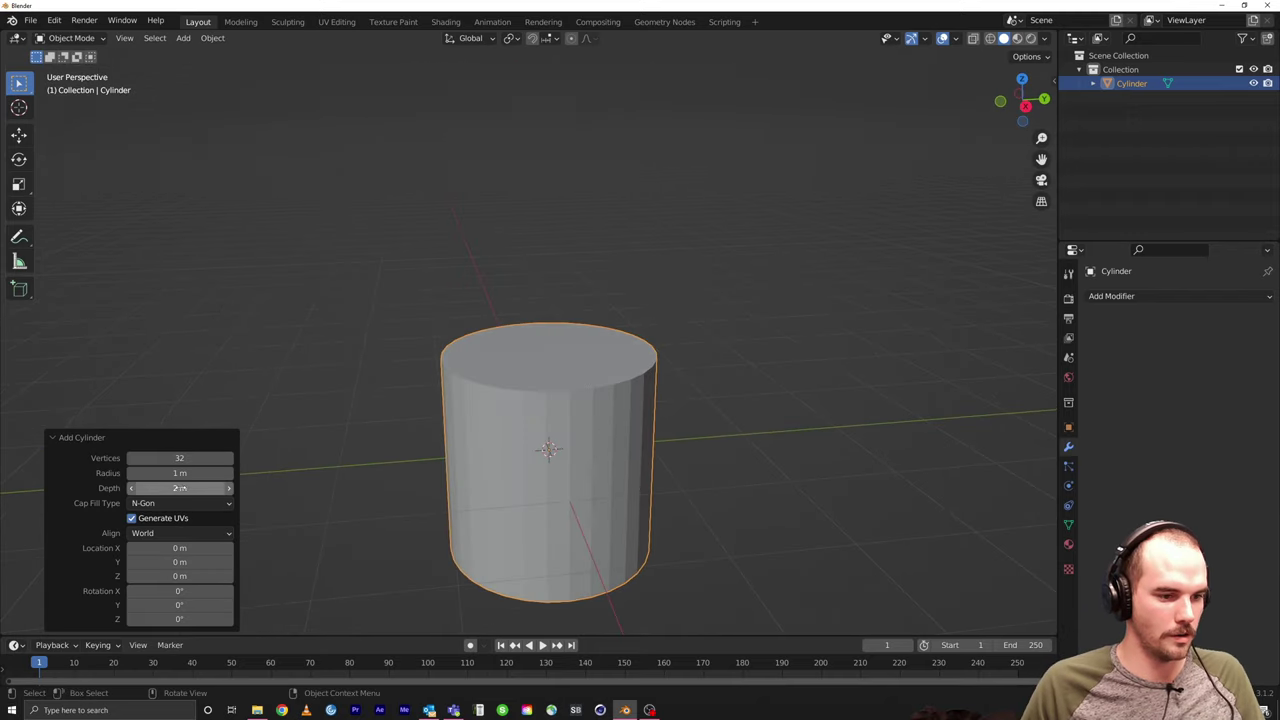
{"action": "left_click", "coordinate": [186, 488]}
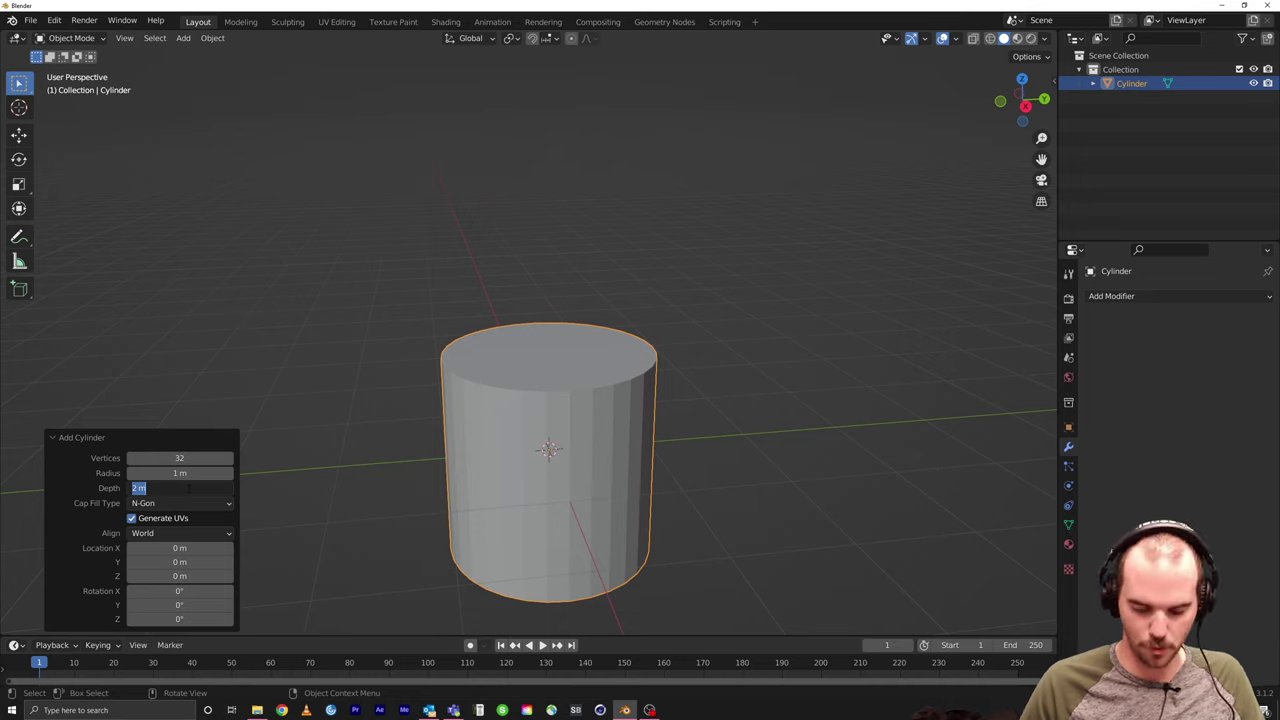
{"action": "type", "text": "1"}
{"action": "key", "text": "Return"}
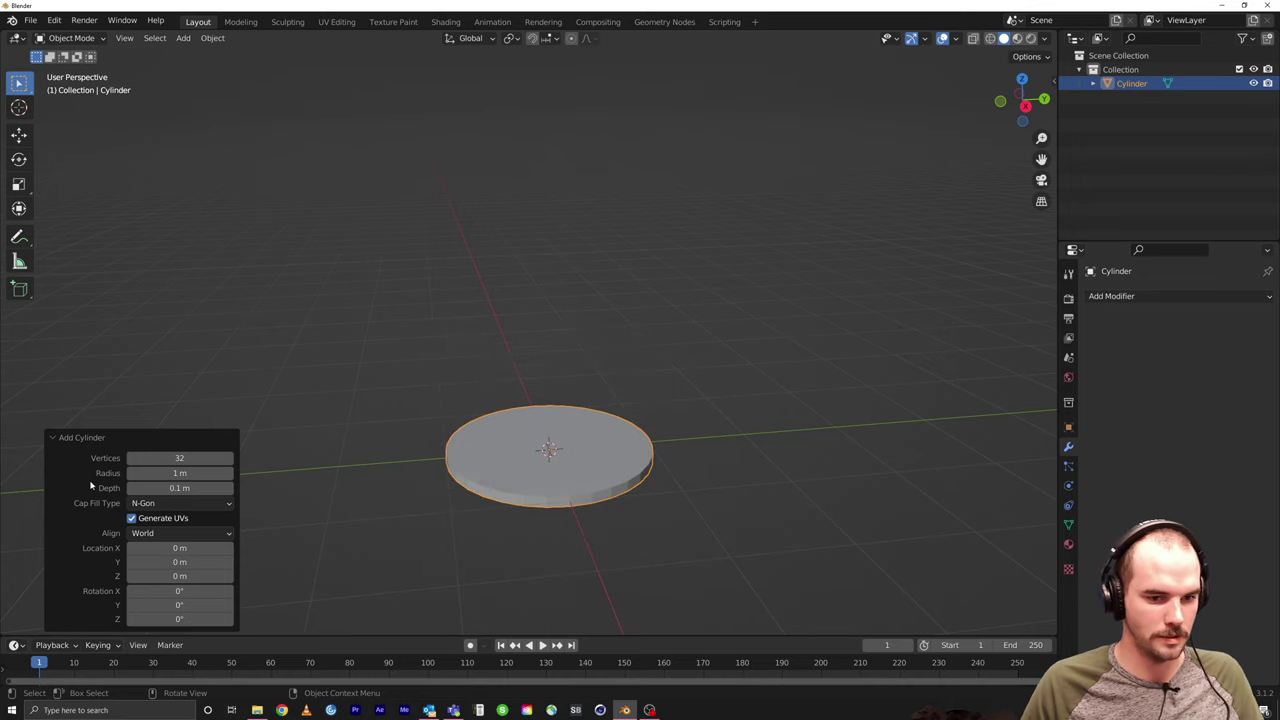
{"action": "middle_click_drag", "start_coordinate": [517, 580], "coordinate": [563, 563]}
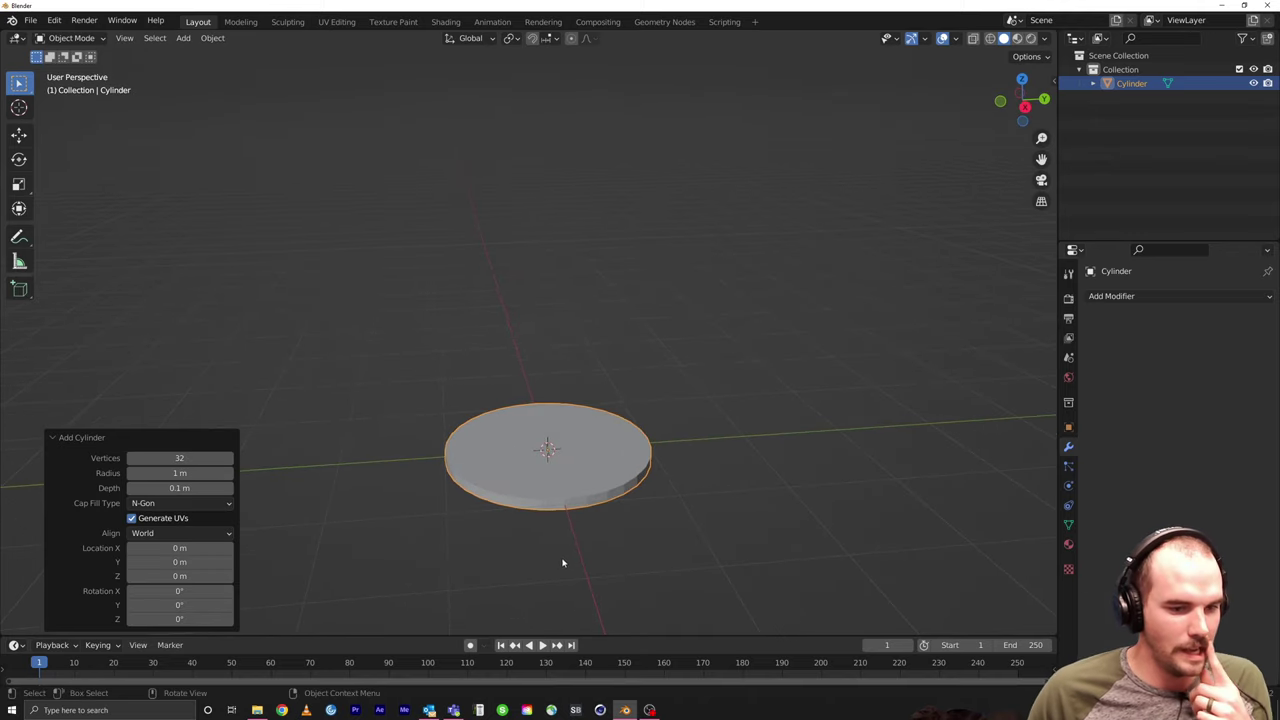
Step: Change the new cylinder's cap fill type to Triangle Fan
{"action": "left_click", "coordinate": [178, 505]}
{"action": "left_click", "coordinate": [190, 549]}
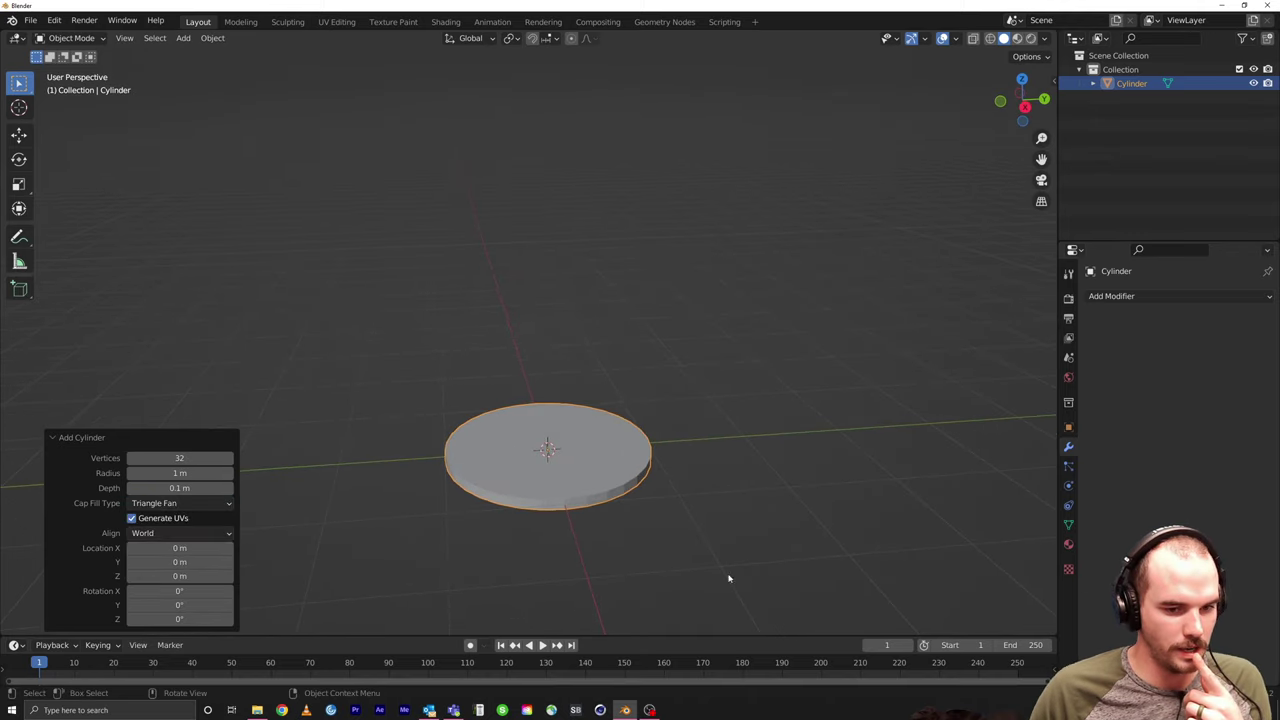
{"action": "middle_click_drag", "start_coordinate": [728, 578], "coordinate": [645, 588]}
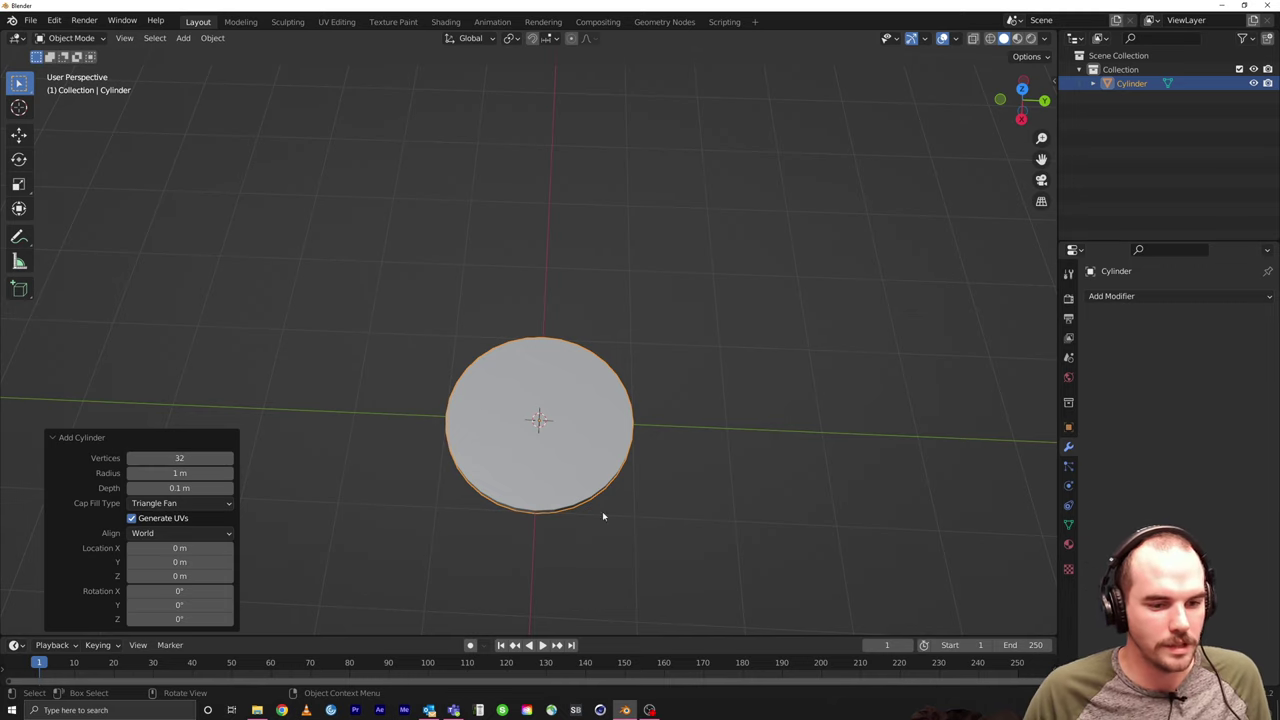
{"action": "middle_click_drag", "start_coordinate": [602, 512], "coordinate": [577, 474]}
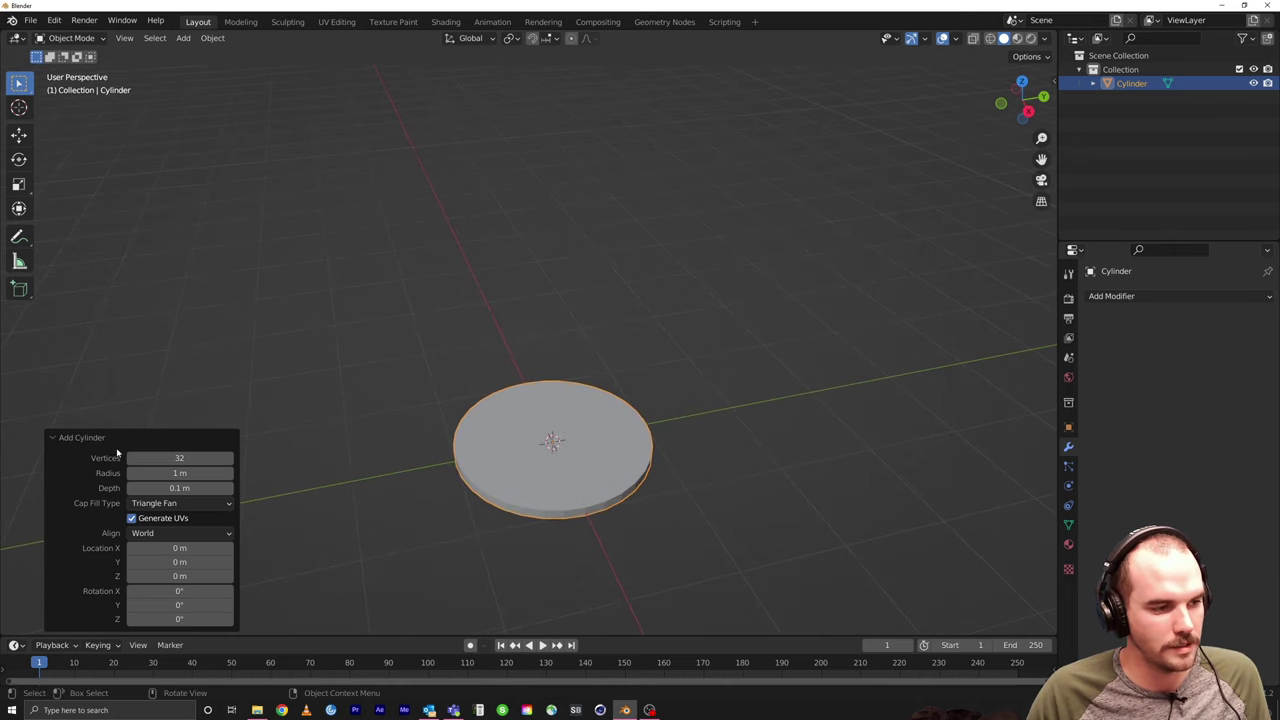
{"action": "left_click", "coordinate": [621, 466]}
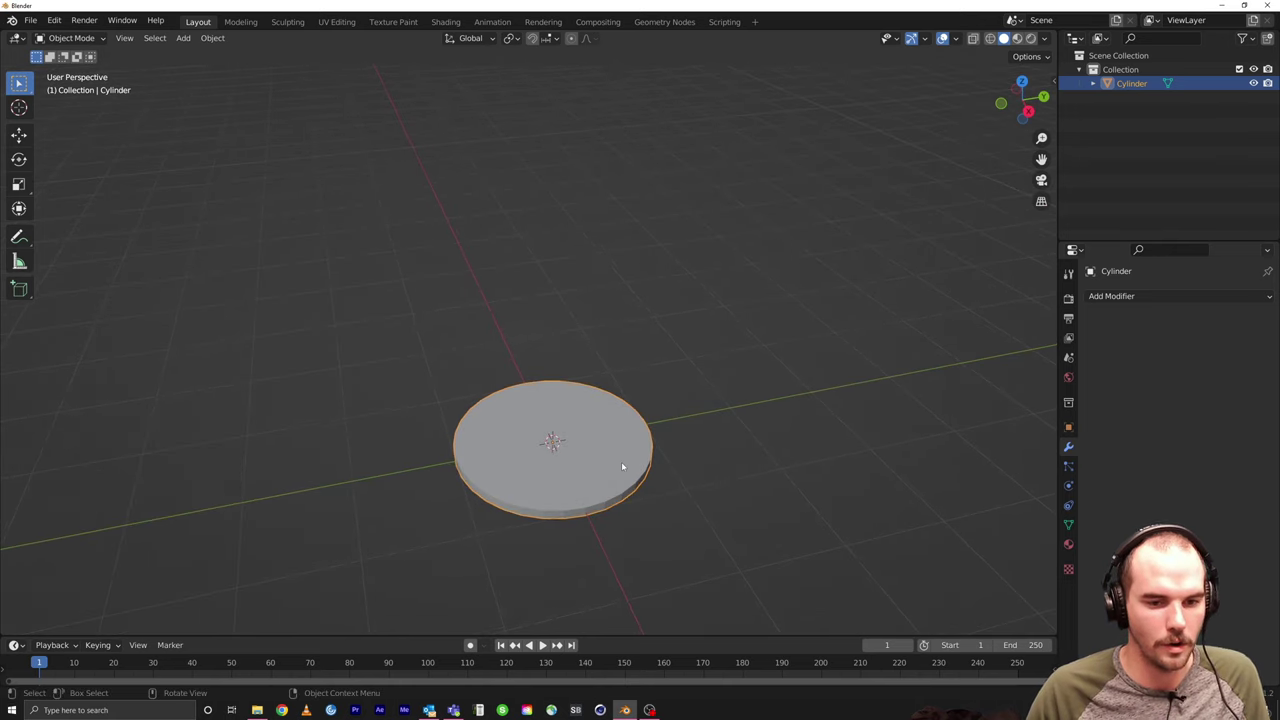
Step: In Edit Mode with edge selection, select both the upper and lower rim edge loops of the disc
{"action": "mouse_move", "coordinate": [562, 451]}
{"action": "middle_mouse_down"}
{"action": "mouse_move", "coordinate": [634, 434]}
{"action": "mouse_move", "coordinate": [666, 471]}
{"action": "mouse_move", "coordinate": [544, 481]}
{"action": "mouse_move", "coordinate": [552, 430]}
{"action": "middle_mouse_up"}
{"action": "scroll", "coordinate": [556, 458], "scroll_direction": "up", "scroll_amount": 4}
{"action": "middle_click_drag", "start_coordinate": [651, 560], "coordinate": [401, 327]}
{"action": "key", "text": "Tab"}
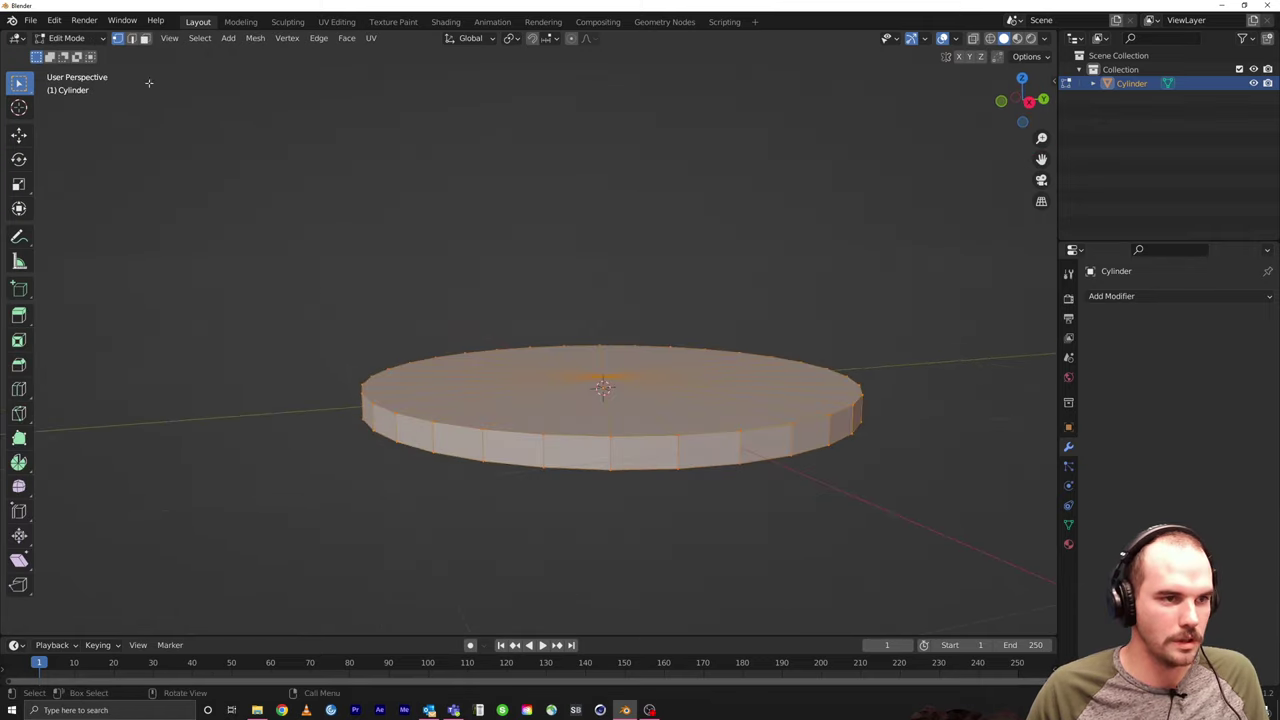
{"action": "left_click", "coordinate": [131, 38]}
{"action": "key", "text": "alt+a"}
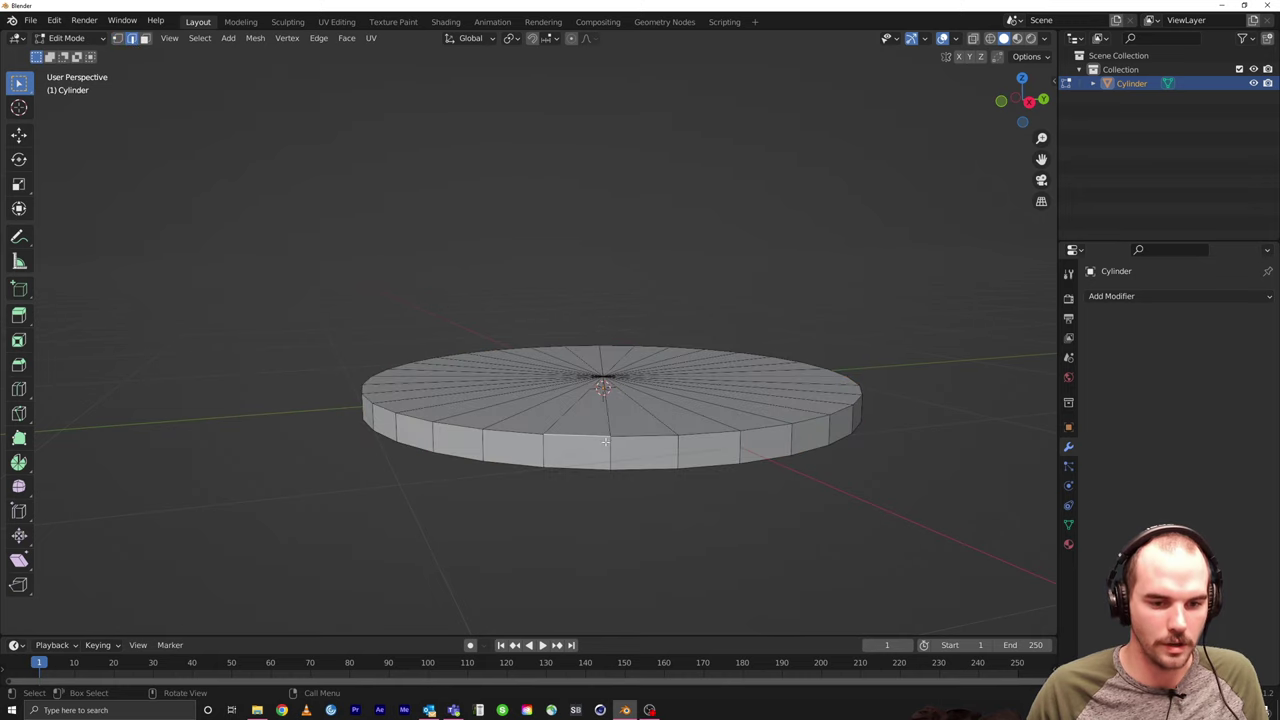
{"action": "left_click", "coordinate": [531, 433]}
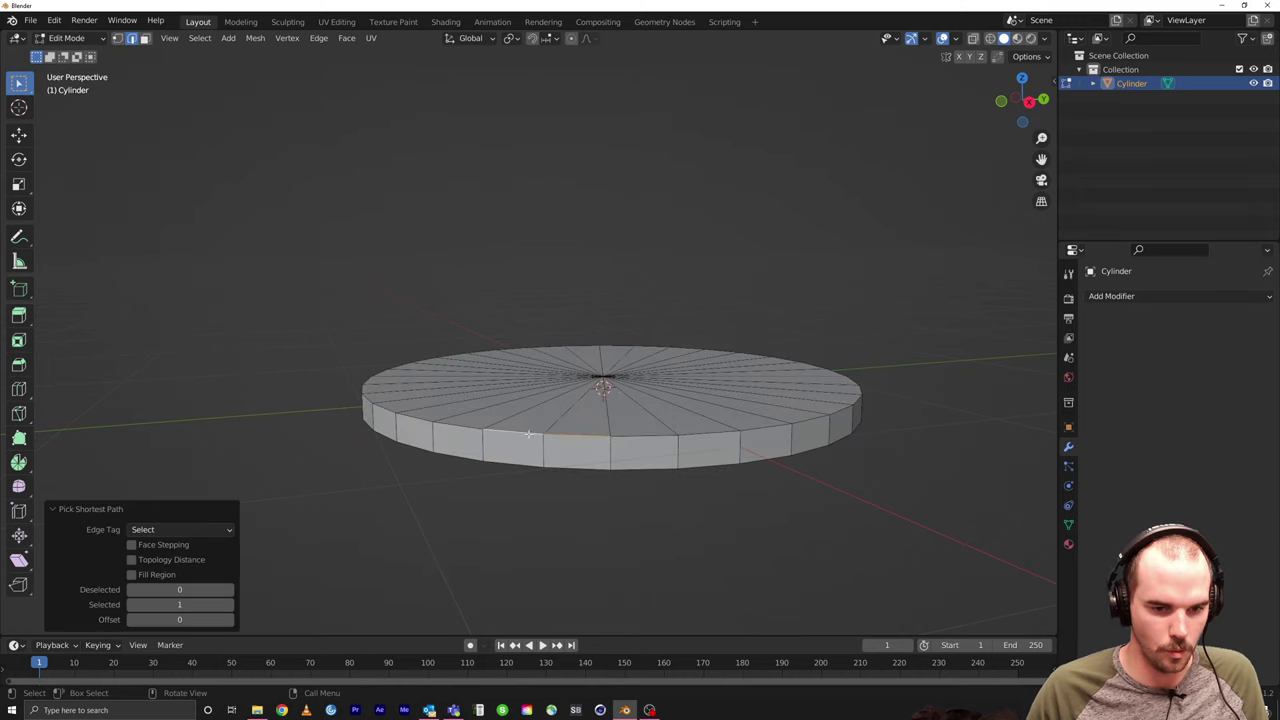
{"action": "left_click", "coordinate": [465, 425], "text": "alt"}
{"action": "left_click", "coordinate": [565, 443], "text": "alt"}
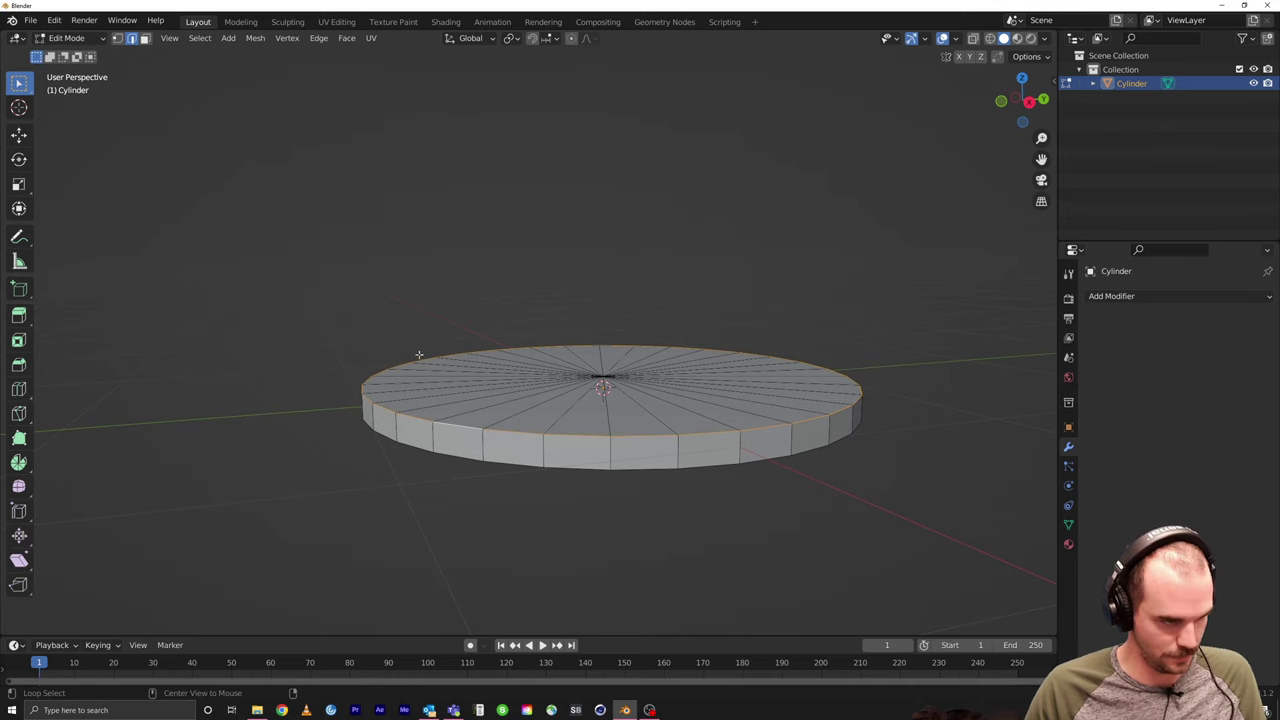
{"action": "middle_click_drag", "start_coordinate": [491, 430], "coordinate": [566, 426]}
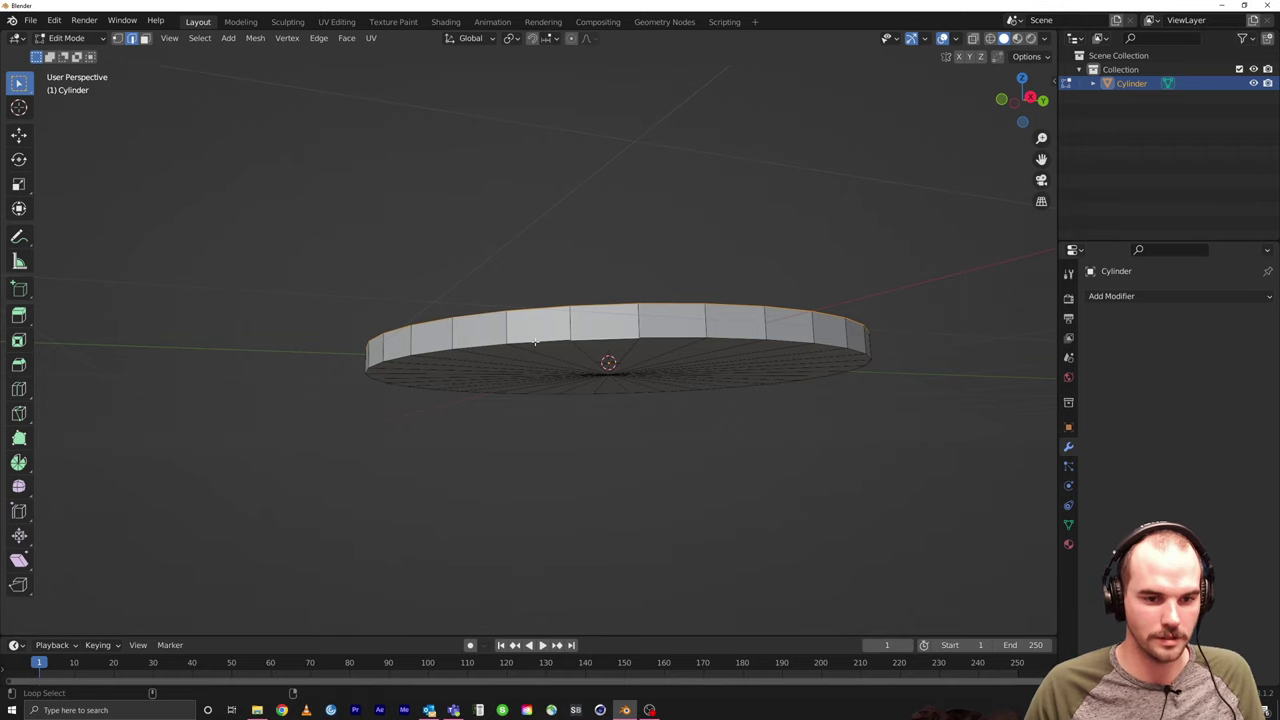
{"action": "middle_click_drag", "start_coordinate": [535, 342], "coordinate": [673, 426]}
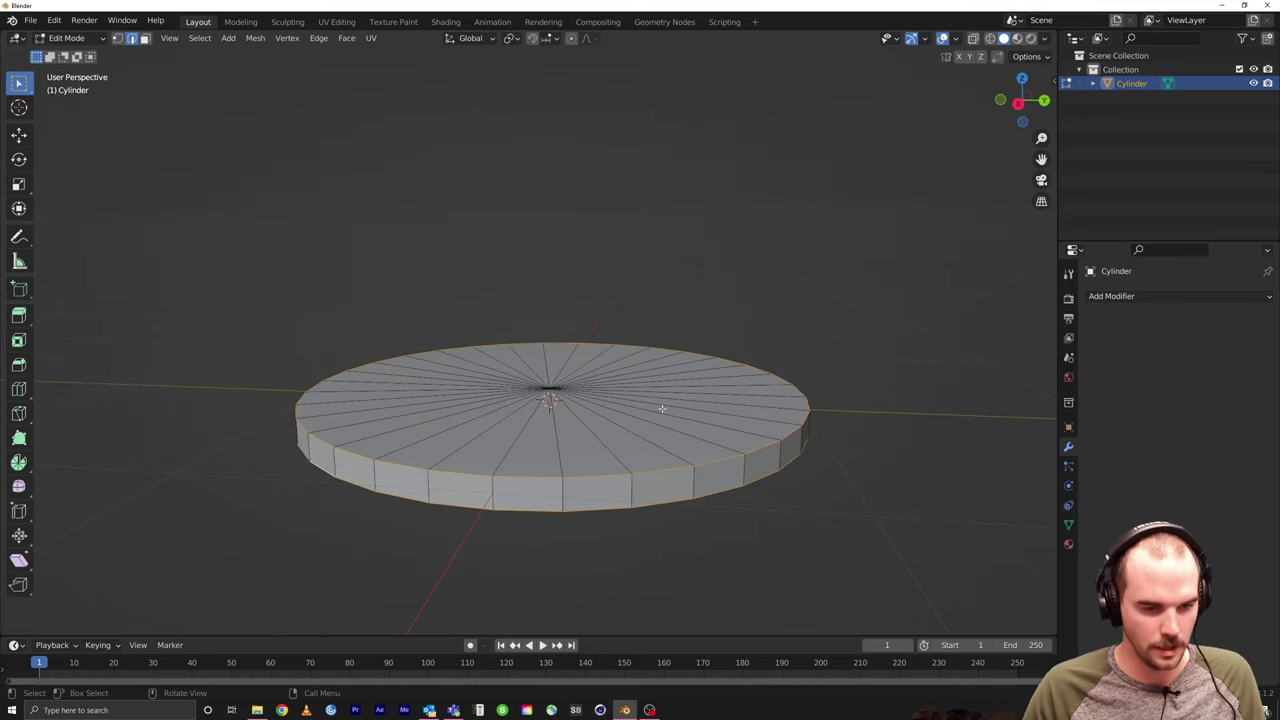
Step: Bevel the disc's two rim edge loops by about 0.008 m with one segment
{"action": "key", "text": "ctrl+b"}
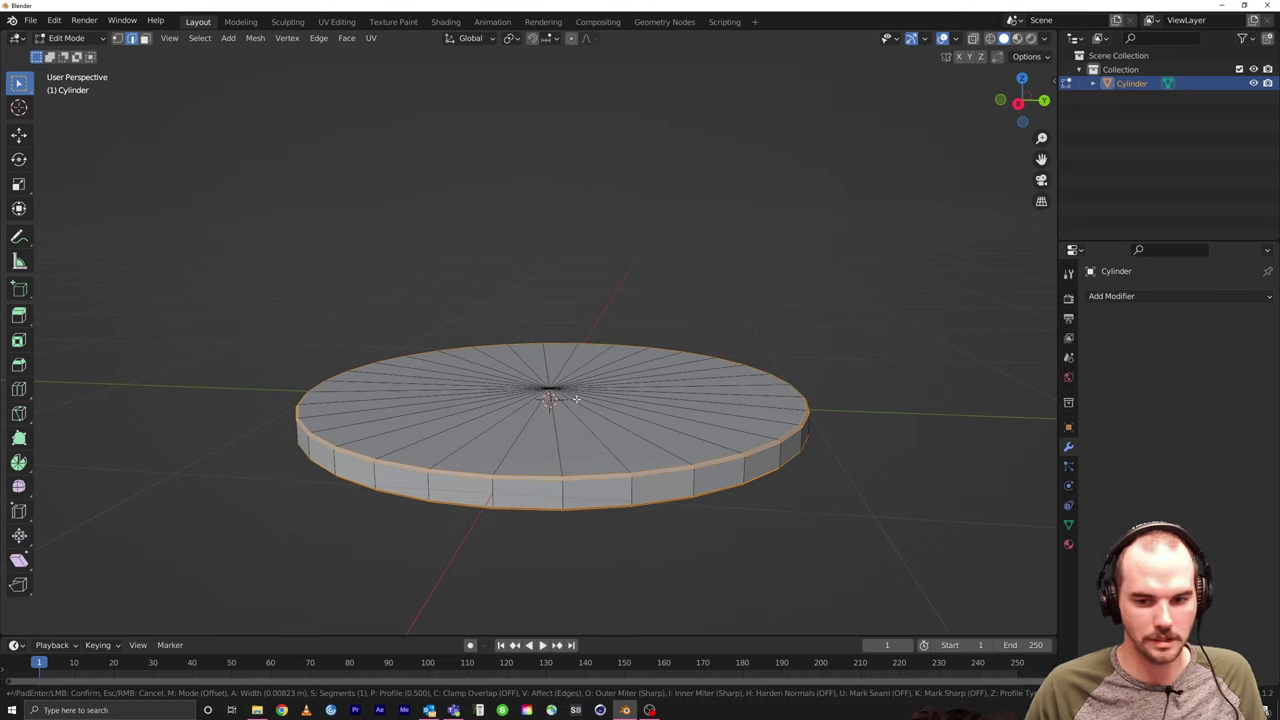
{"action": "left_click", "coordinate": [576, 399]}
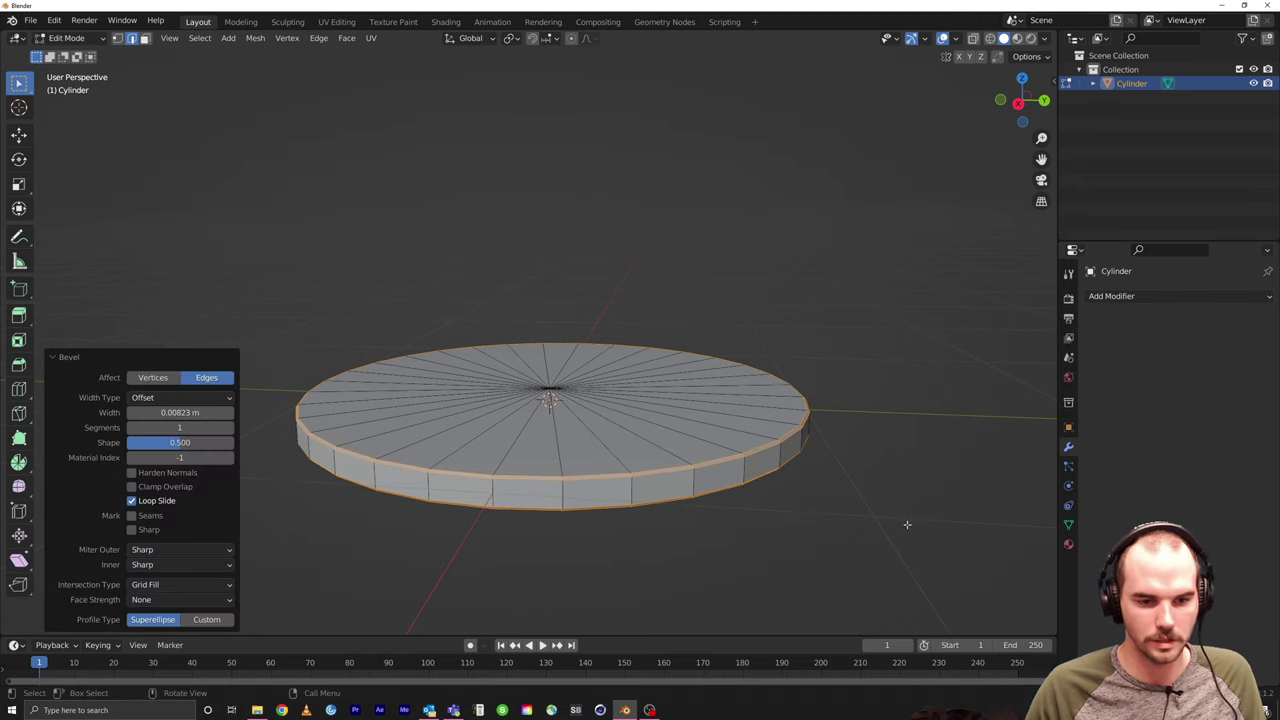
{"action": "middle_click_drag", "start_coordinate": [744, 530], "coordinate": [802, 513]}
{"action": "middle_click_drag", "start_coordinate": [631, 277], "coordinate": [607, 375]}
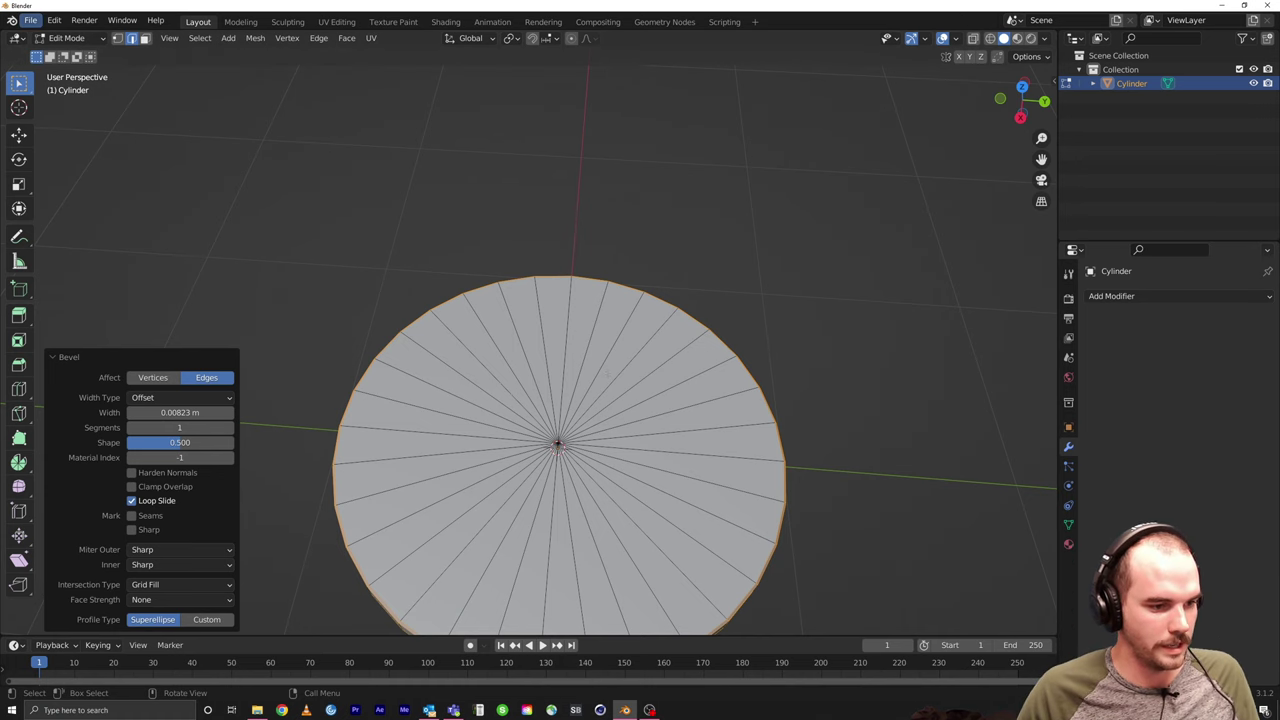
Step: Switch to the browser and examine the poker chip reference images for the edge stripe pattern, and return to Blender
{"action": "key", "text": "alt+Tab"}
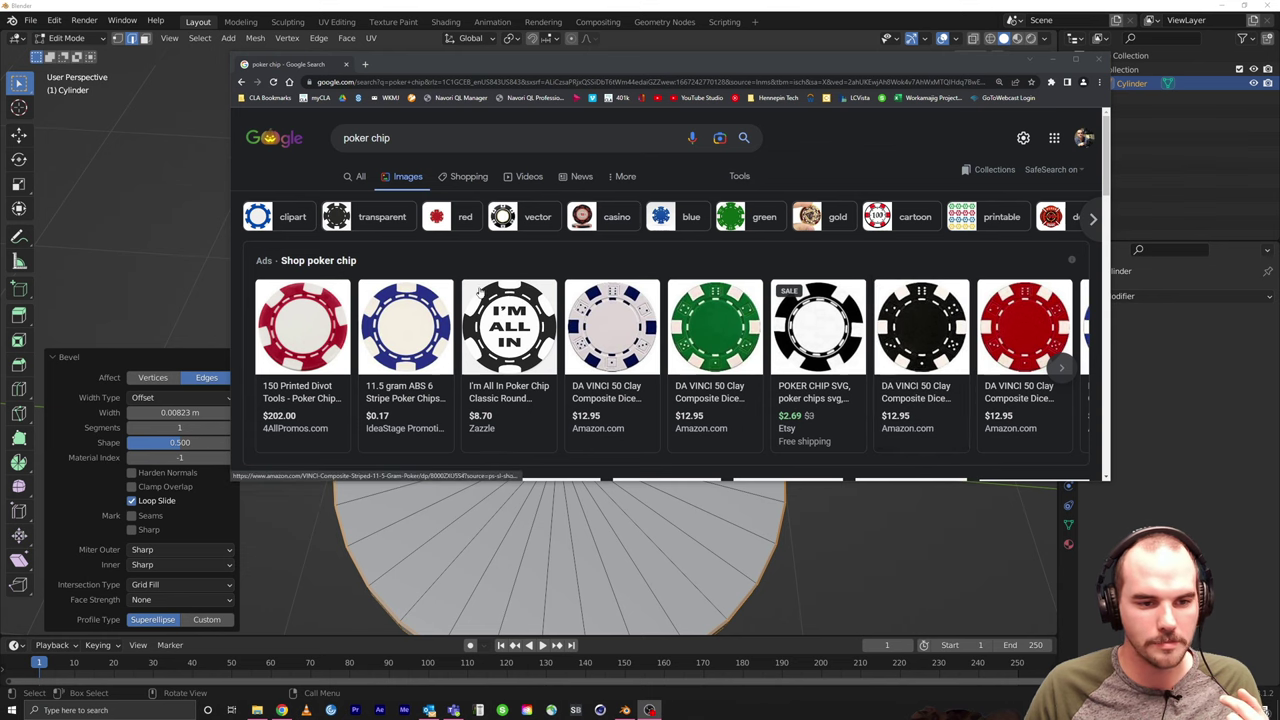
{"action": "mouse_move", "coordinate": [379, 311]}
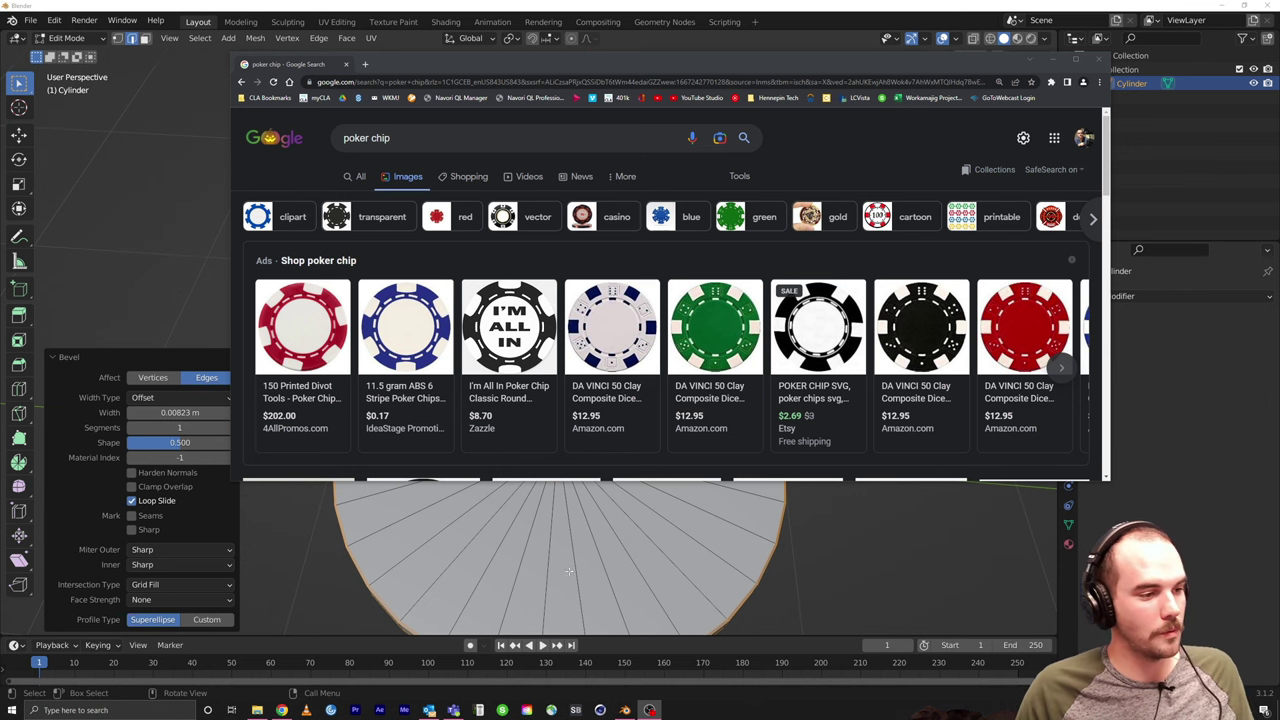
{"action": "mouse_move", "coordinate": [445, 352]}
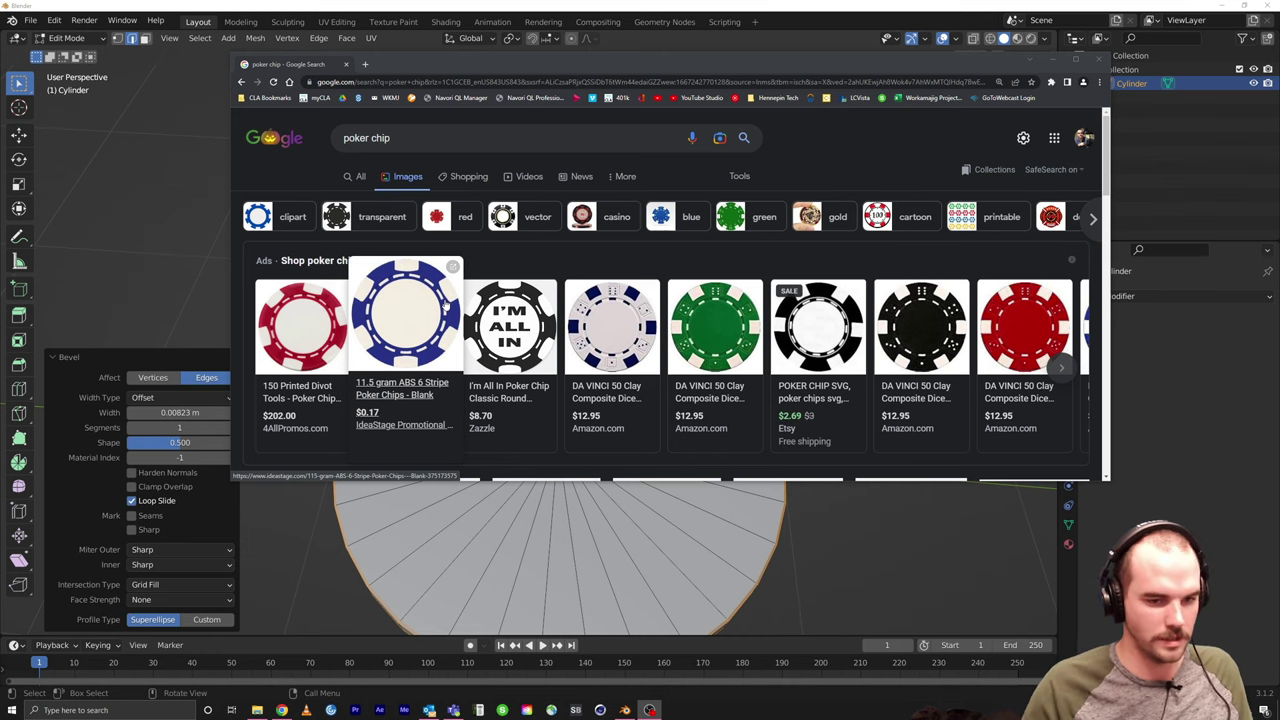
{"action": "left_click", "coordinate": [545, 531]}
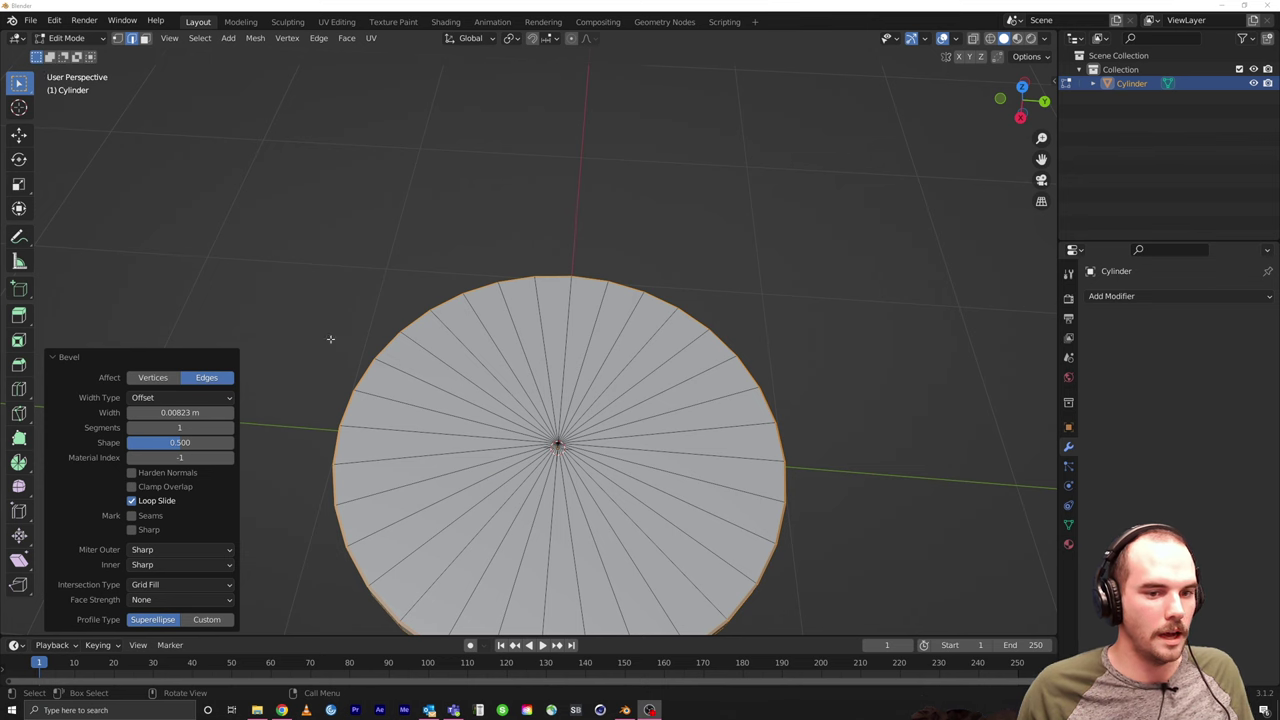
Step: Show the disc in X-ray from the top orthographic view and, with face selection, select one triangular wedge face of its cap
{"action": "middle_click_drag", "start_coordinate": [330, 339], "coordinate": [547, 416]}
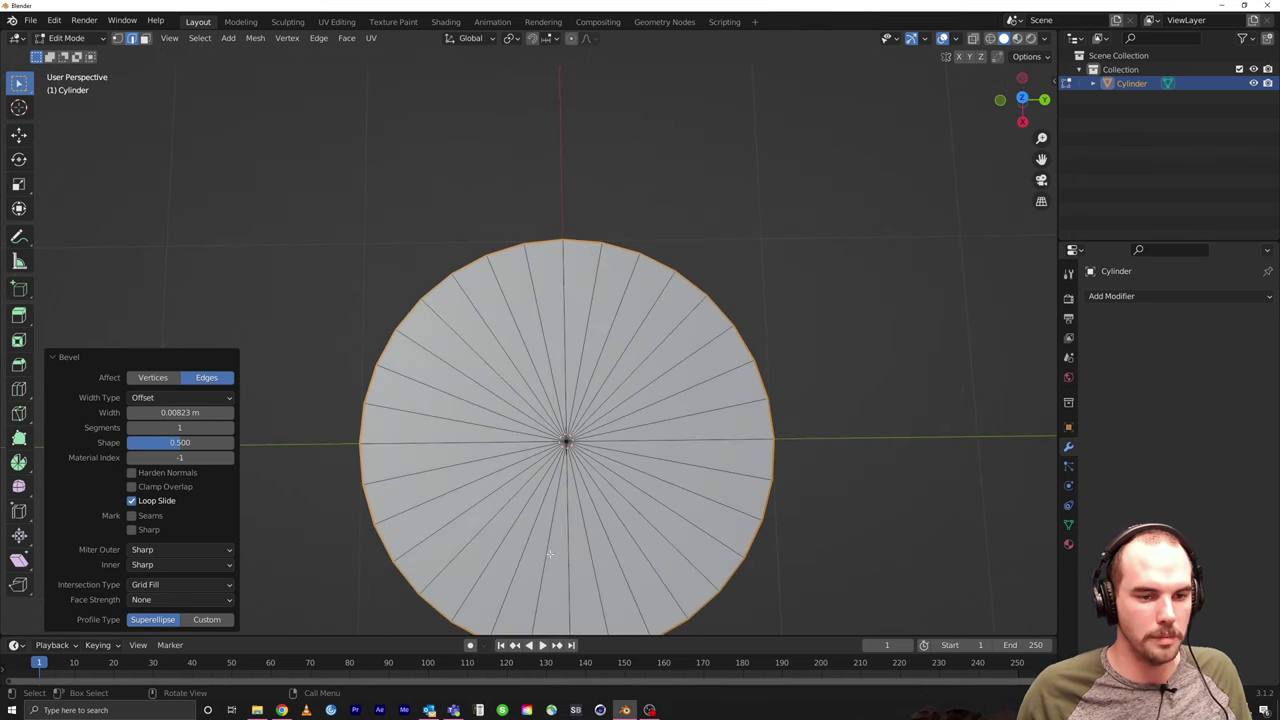
{"action": "left_click", "coordinate": [973, 38]}
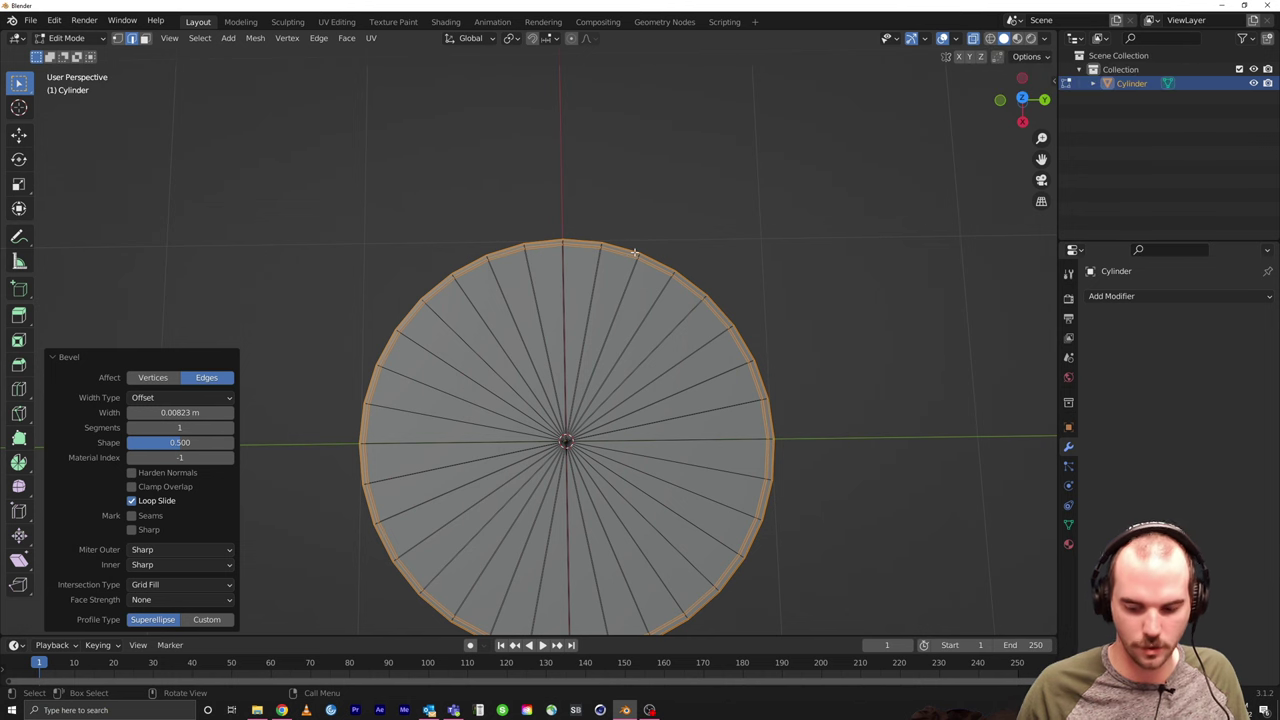
{"action": "key", "text": "KP_7"}
{"action": "middle_click_drag", "start_coordinate": [636, 247], "coordinate": [582, 290], "text": "shift"}
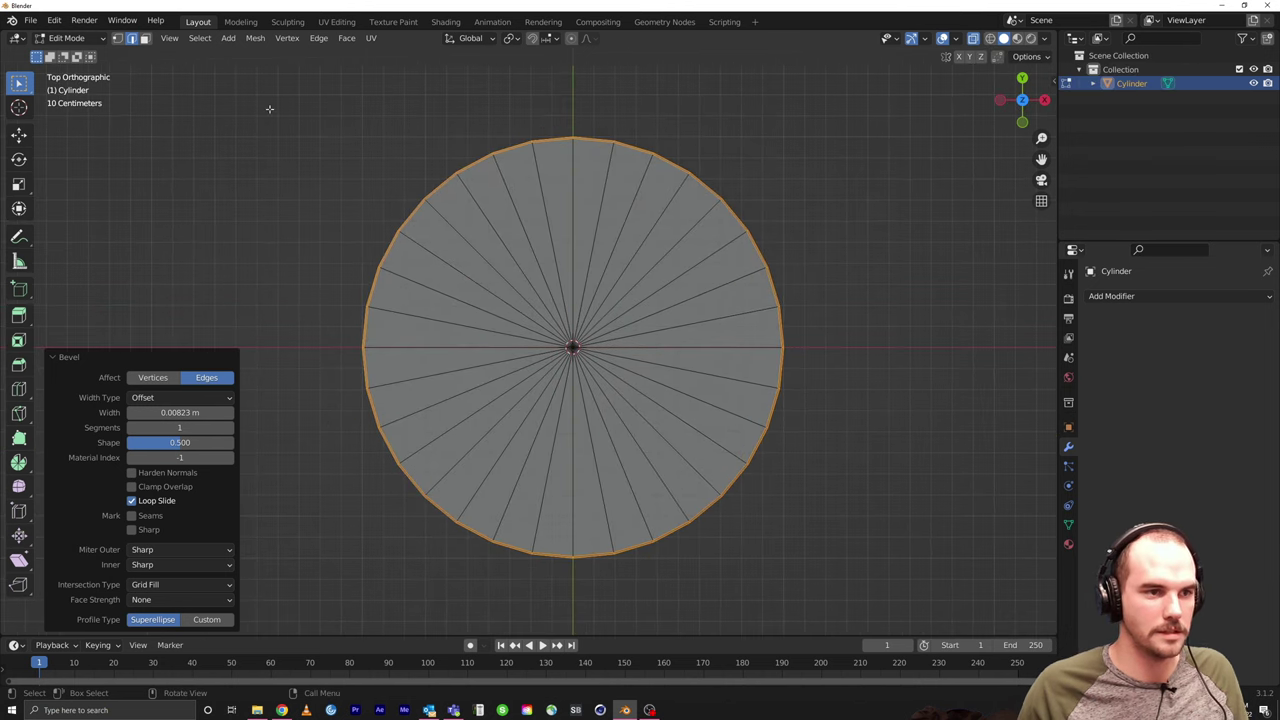
{"action": "key", "text": "3"}
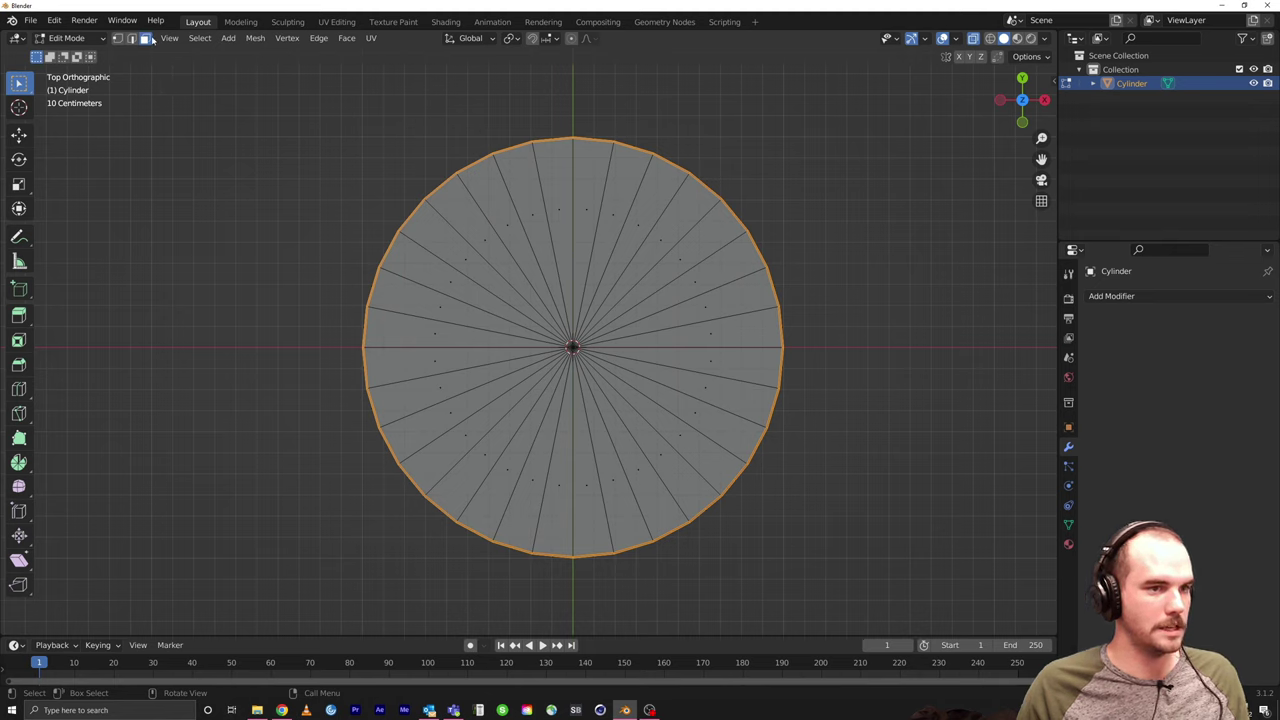
{"action": "left_click", "coordinate": [487, 255]}
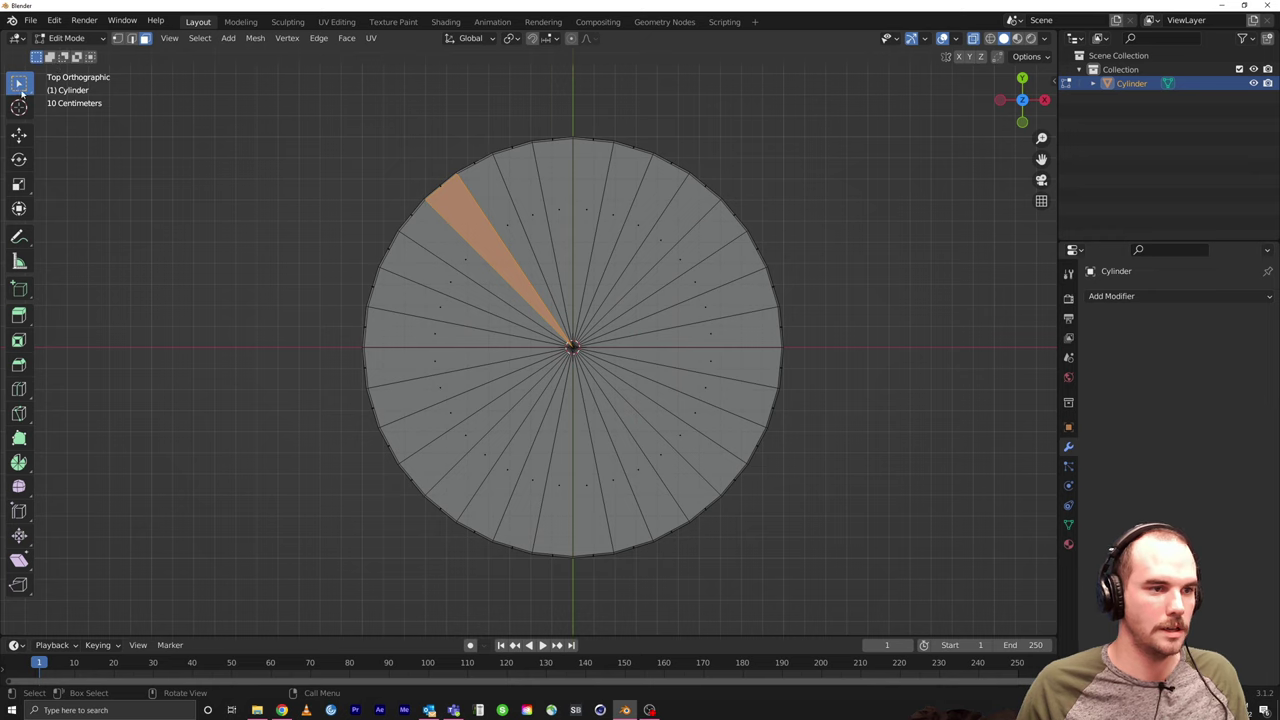
Step: Circle-select all the wedge faces of the disc's caps in X-ray
{"action": "mouse_move", "coordinate": [22, 90]}
{"action": "left_mouse_down"}
{"action": "mouse_move", "coordinate": [55, 113]}
{"action": "mouse_move", "coordinate": [62, 142]}
{"action": "mouse_move", "coordinate": [87, 143]}
{"action": "left_mouse_up"}
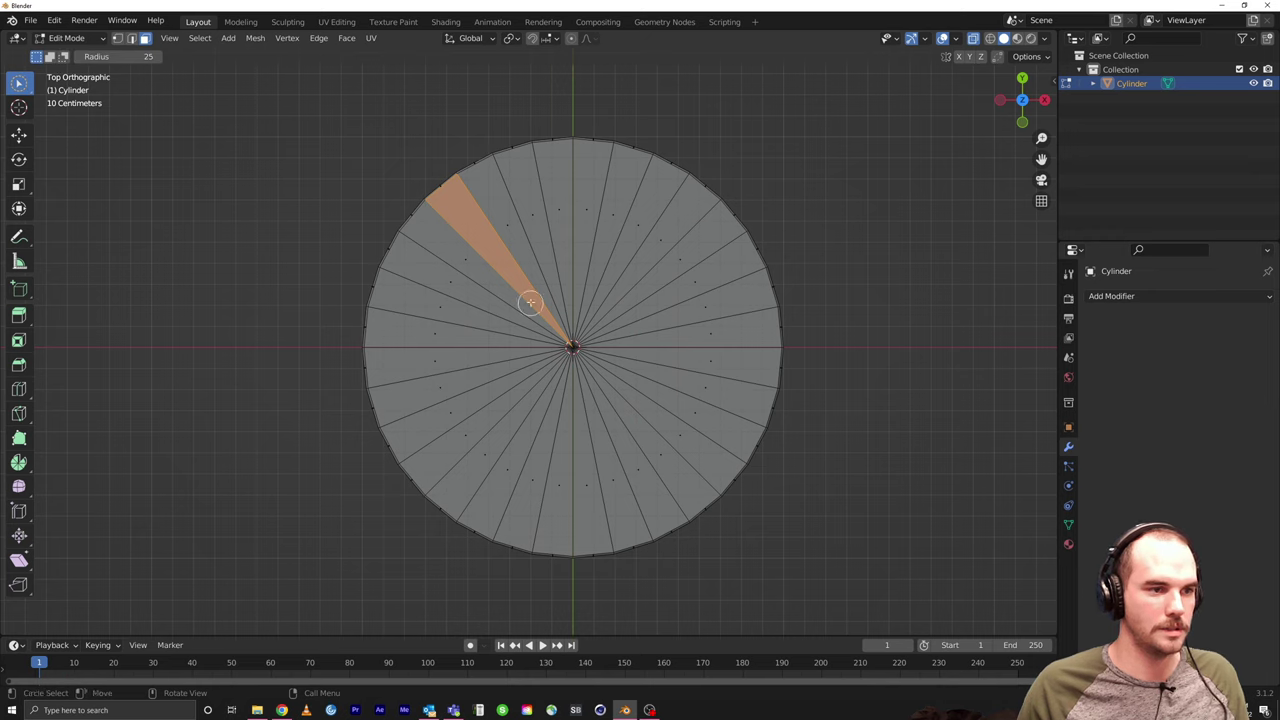
{"action": "mouse_move", "coordinate": [580, 280]}
{"action": "left_mouse_down"}
{"action": "mouse_move", "coordinate": [634, 257]}
{"action": "mouse_move", "coordinate": [716, 345]}
{"action": "mouse_move", "coordinate": [497, 217]}
{"action": "mouse_move", "coordinate": [455, 449]}
{"action": "mouse_move", "coordinate": [684, 455]}
{"action": "mouse_move", "coordinate": [700, 320]}
{"action": "mouse_move", "coordinate": [557, 206]}
{"action": "mouse_move", "coordinate": [654, 249]}
{"action": "mouse_move", "coordinate": [654, 457]}
{"action": "mouse_move", "coordinate": [474, 440]}
{"action": "left_mouse_up"}
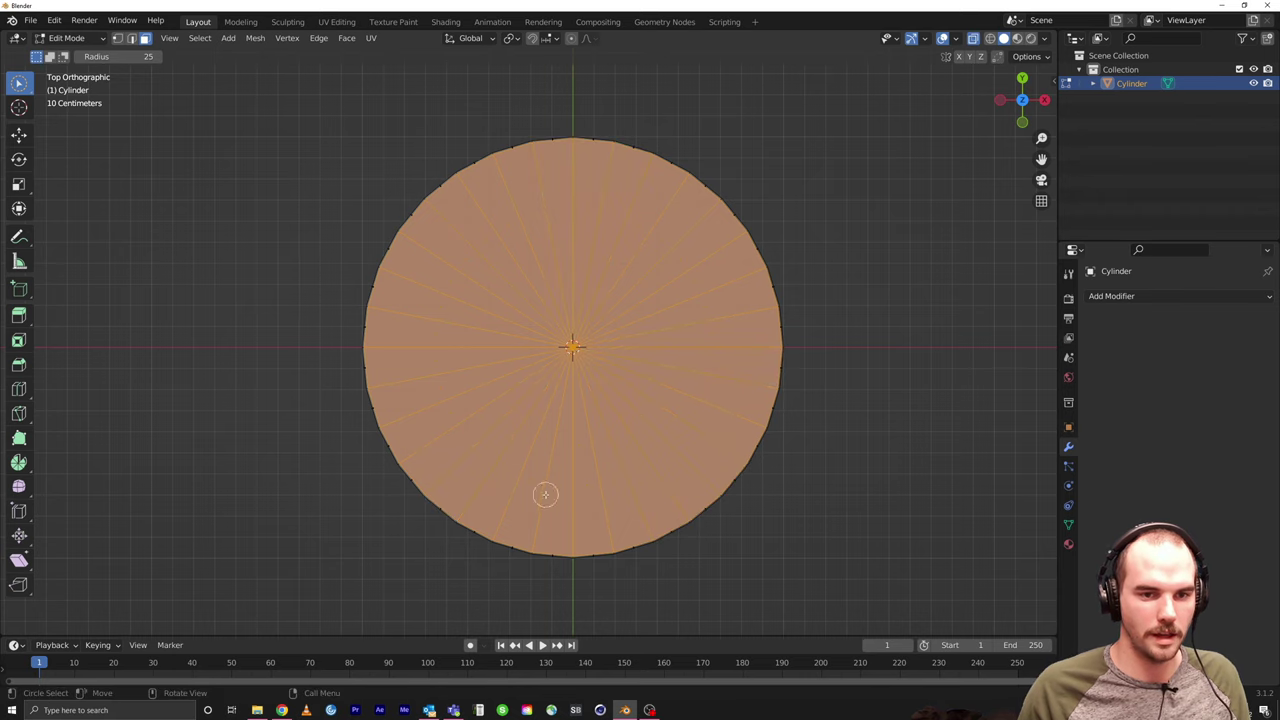
{"action": "middle_click_drag", "start_coordinate": [543, 494], "coordinate": [566, 531]}
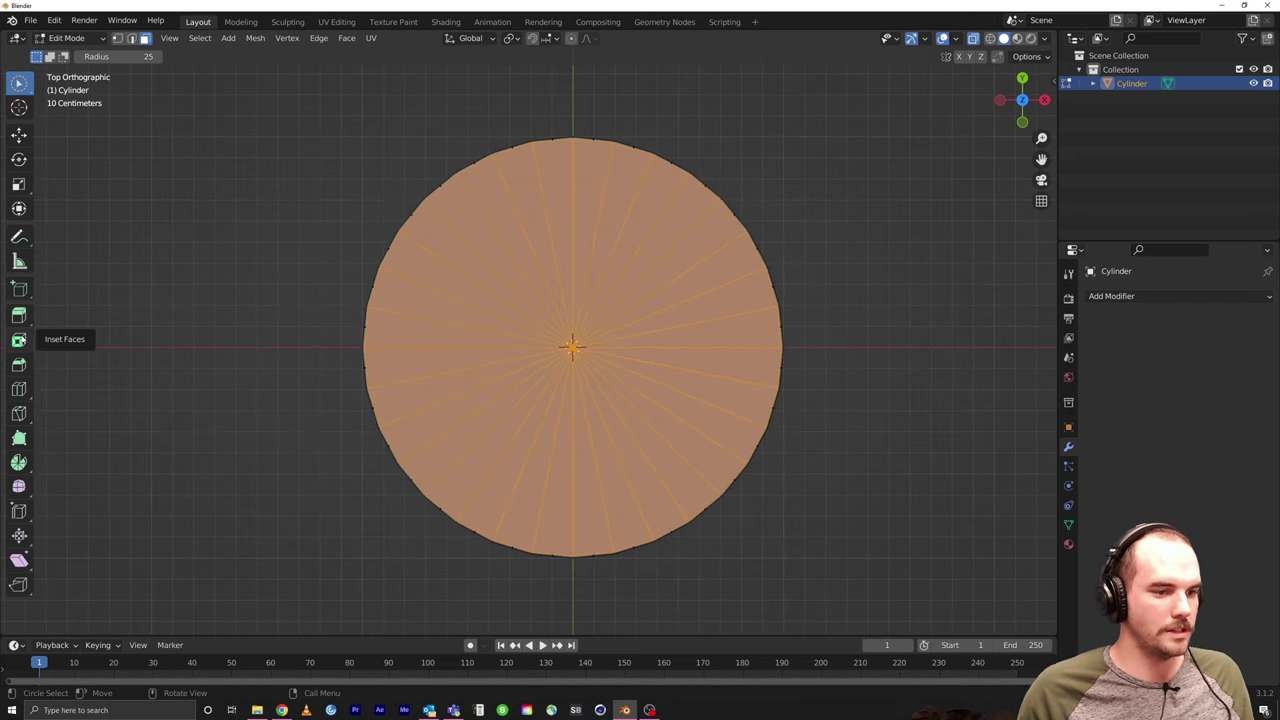
Step: Try insetting the selected cap faces by about 0.216 m and rescaling them, and undo the inset
{"action": "left_click", "coordinate": [18, 340]}
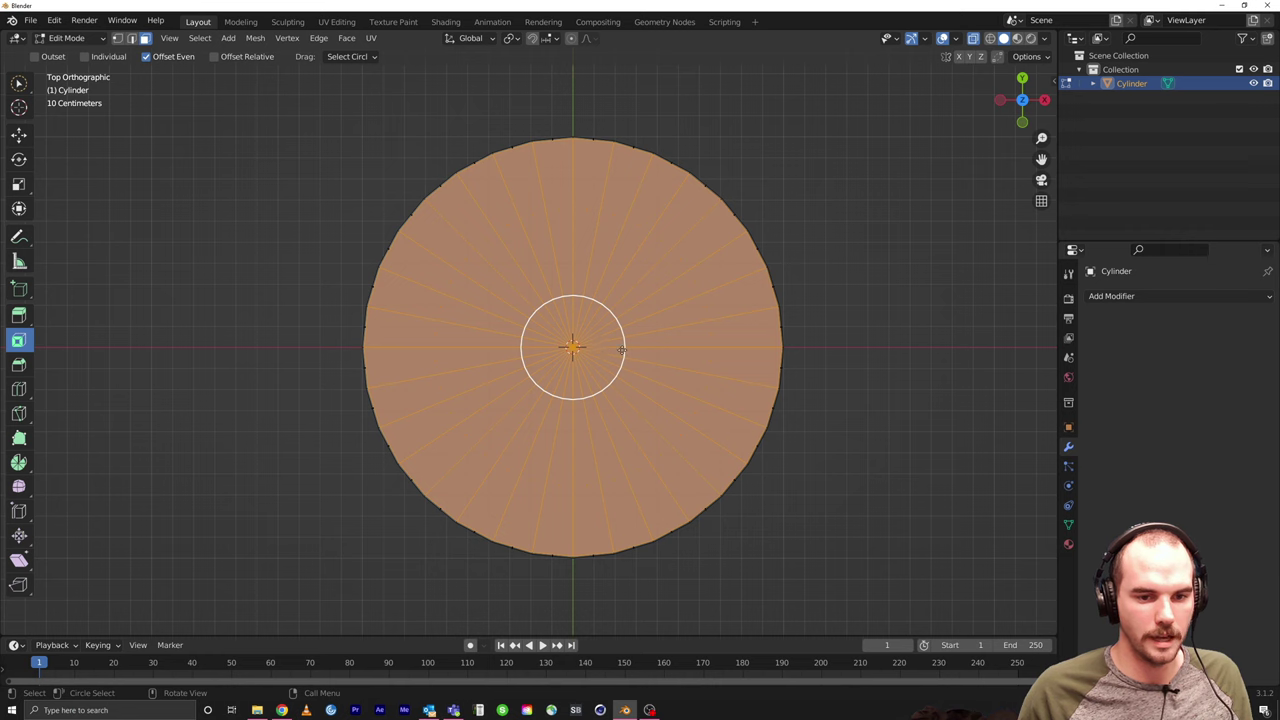
{"action": "left_click_drag", "start_coordinate": [621, 349], "coordinate": [574, 346]}
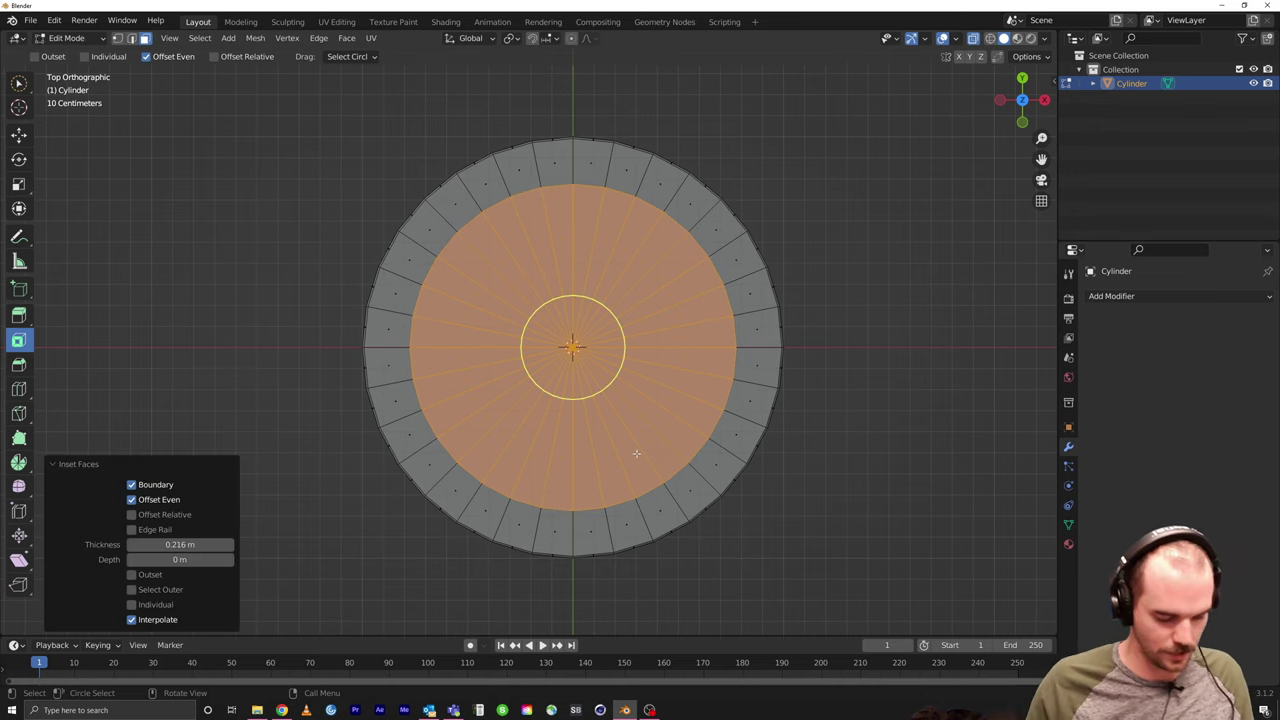
{"action": "key", "text": "s"}
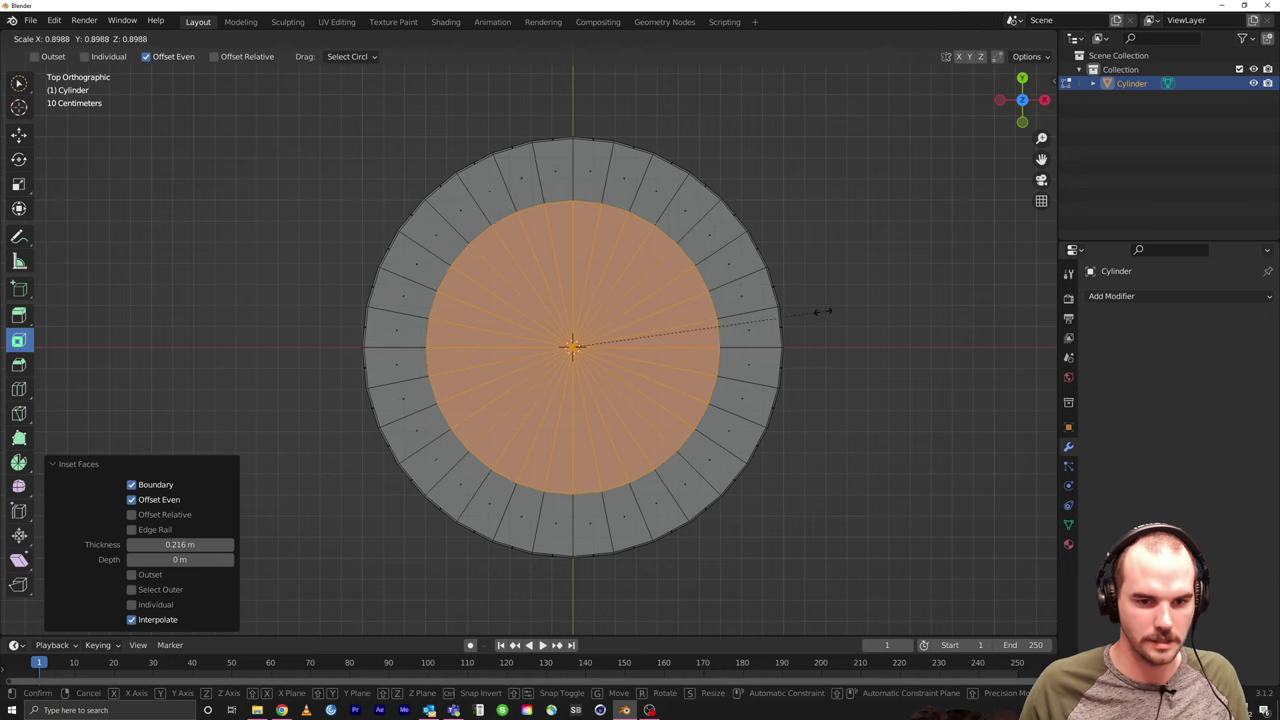
{"action": "mouse_move", "coordinate": [752, 314]}
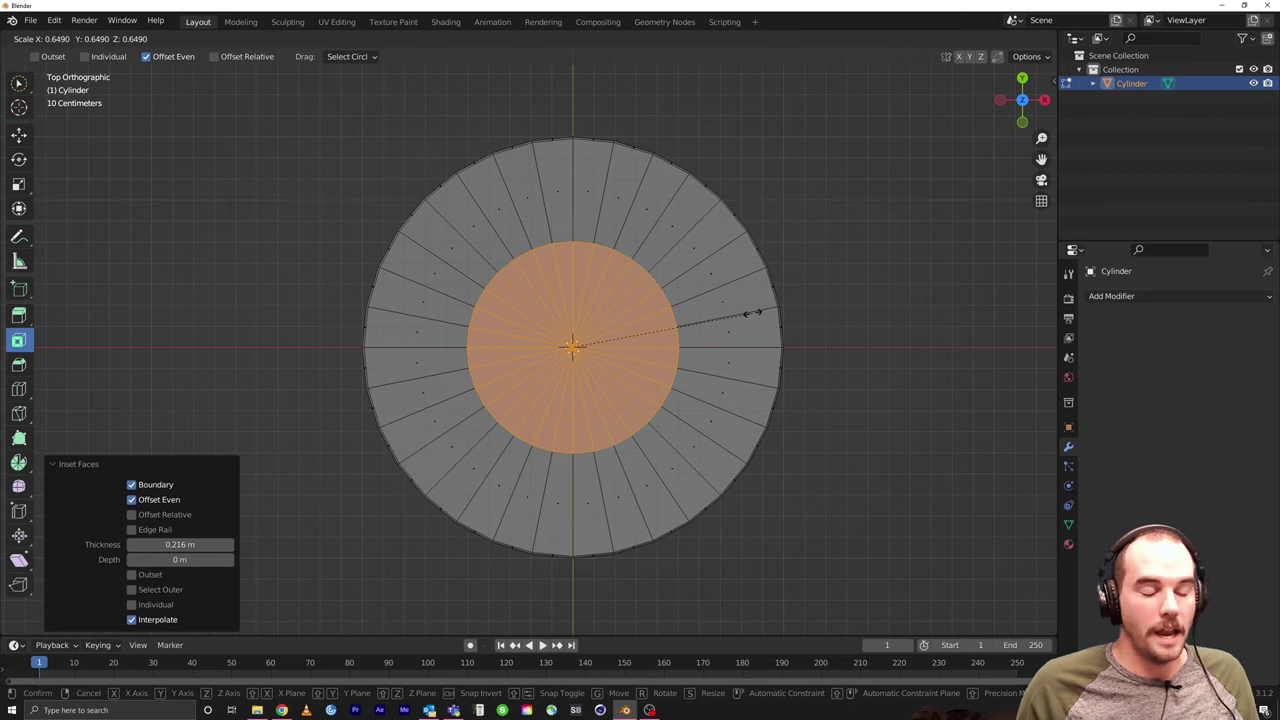
{"action": "mouse_move", "coordinate": [876, 303]}
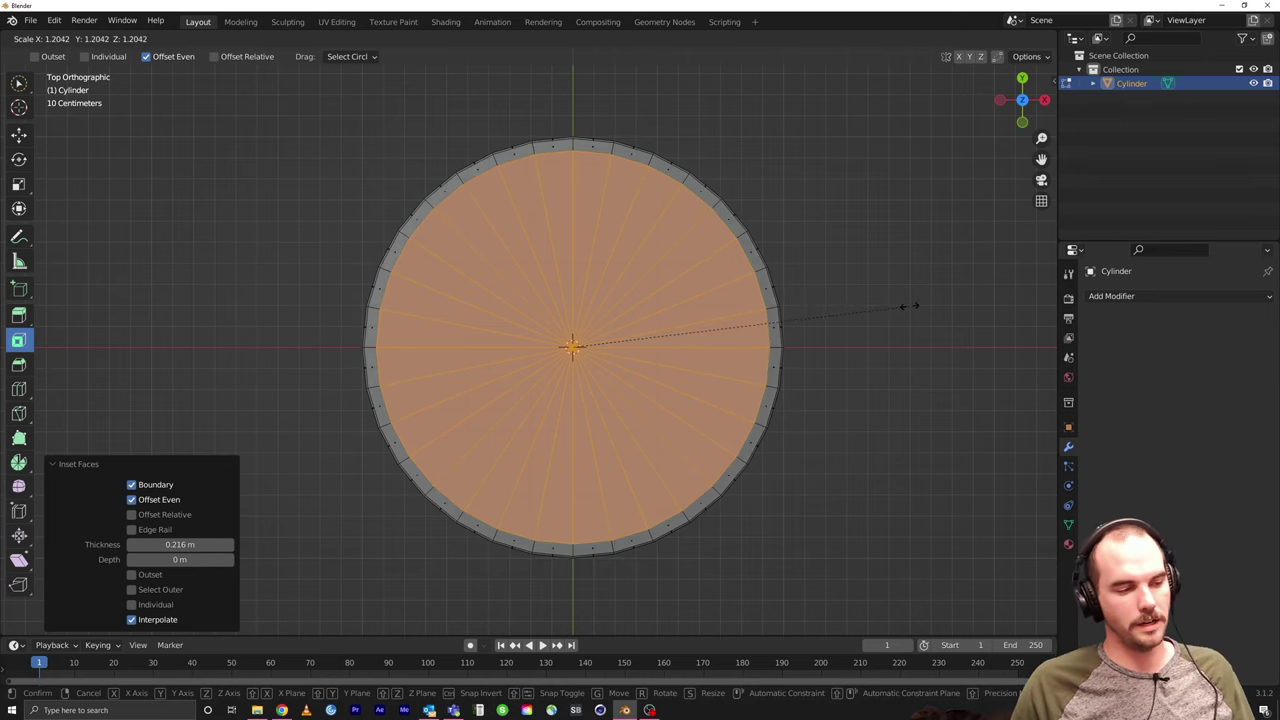
{"action": "key", "text": "Escape"}
{"action": "key", "text": "ctrl+z"}
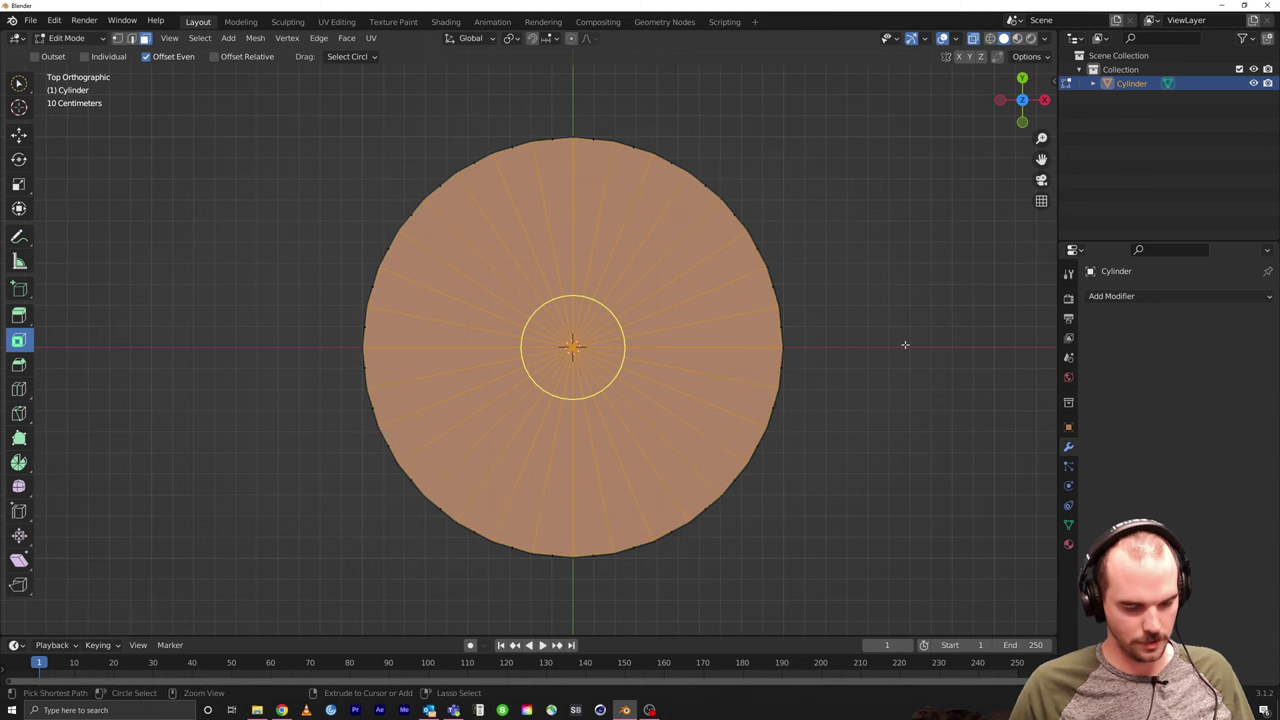
Step: Check the poker chip images in the browser, return to Blender, and inset the selected cap faces by about 0.244 m
{"action": "key", "text": "alt+Tab"}
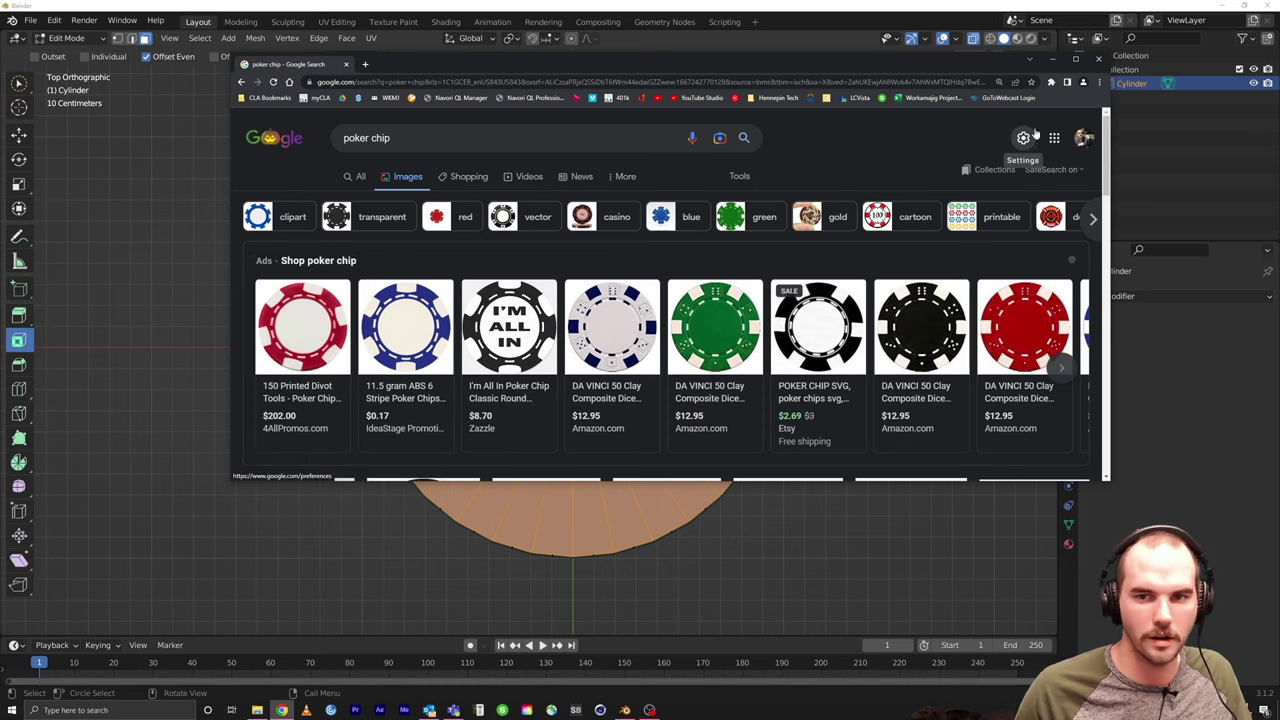
{"action": "left_click", "coordinate": [1052, 58]}
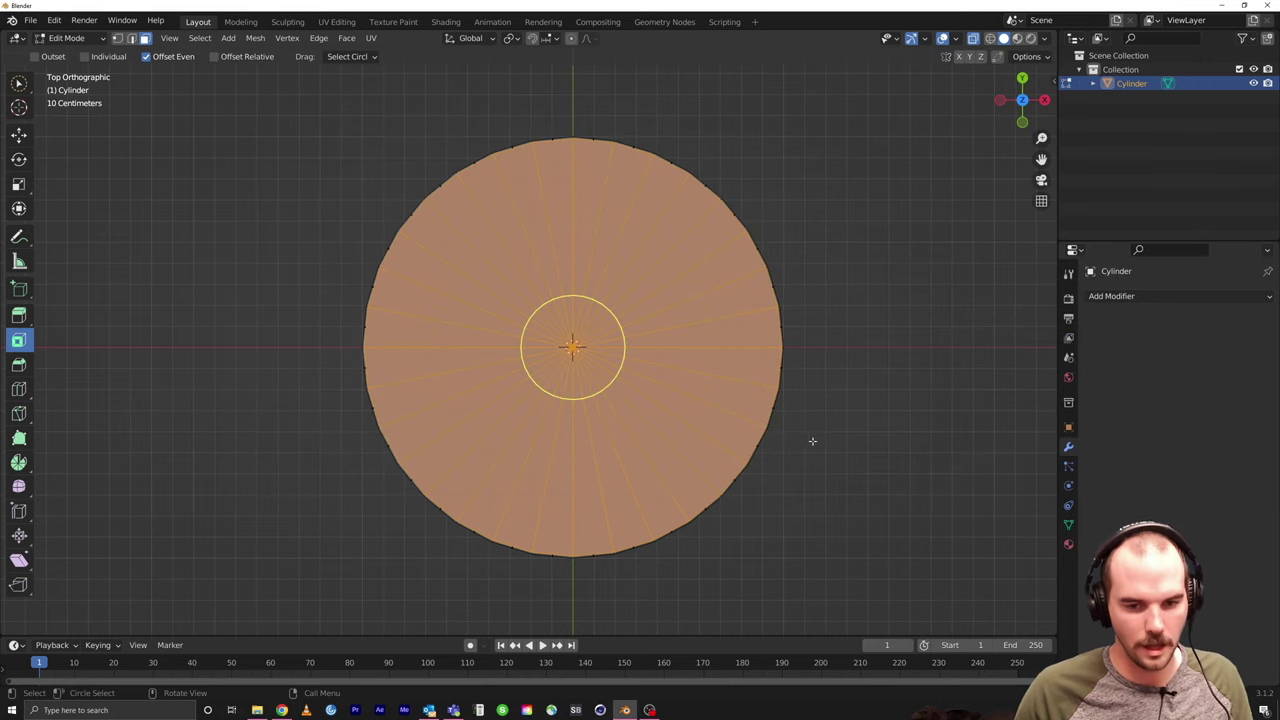
{"action": "key", "text": "i"}
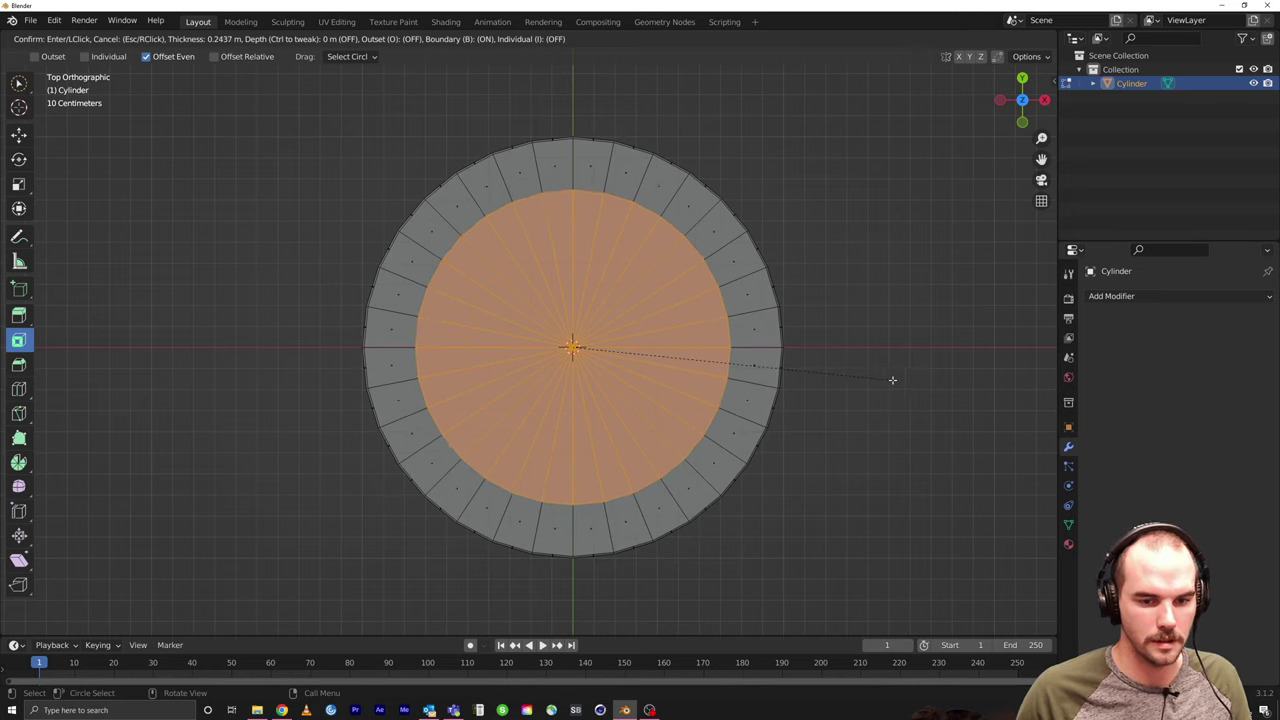
{"action": "left_click", "coordinate": [892, 380]}
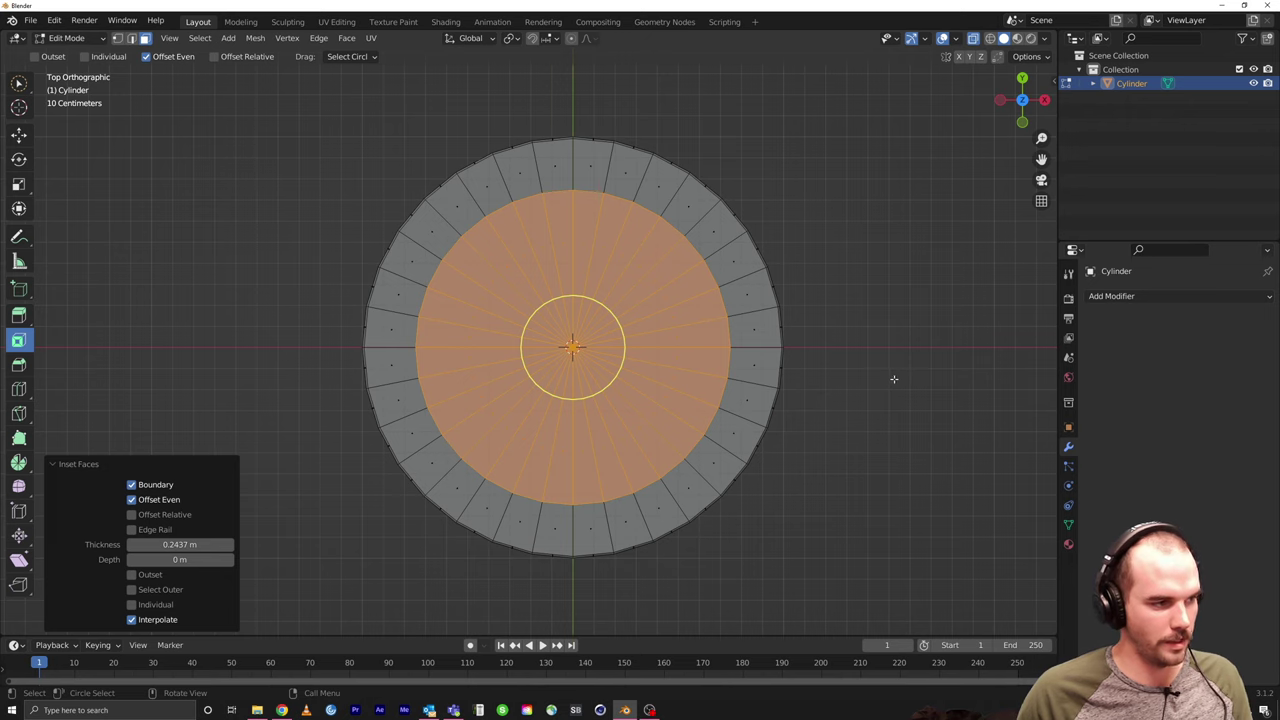
Step: Inset the inner cap faces three more times by about 0.025 m, 0.048 m and 0.024 m, and turn off X-ray to inspect the disc
{"action": "key", "text": "i"}
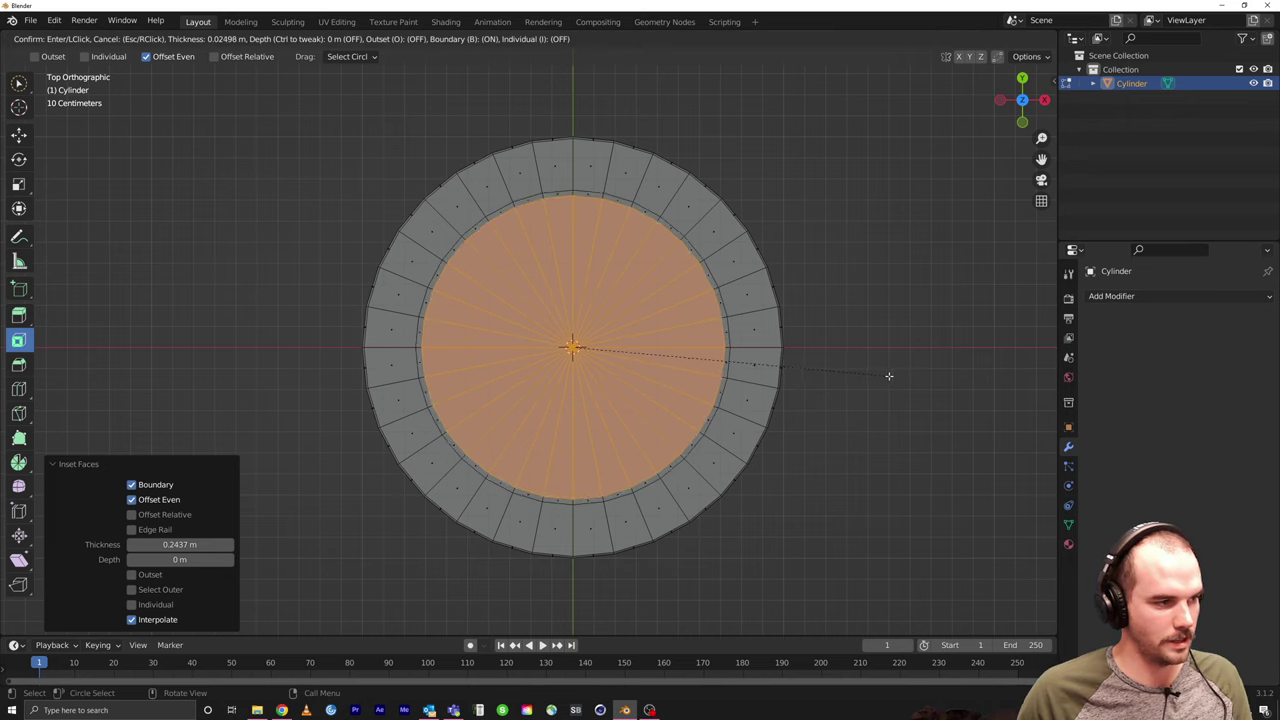
{"action": "left_click", "coordinate": [889, 376]}
{"action": "key", "text": "i"}
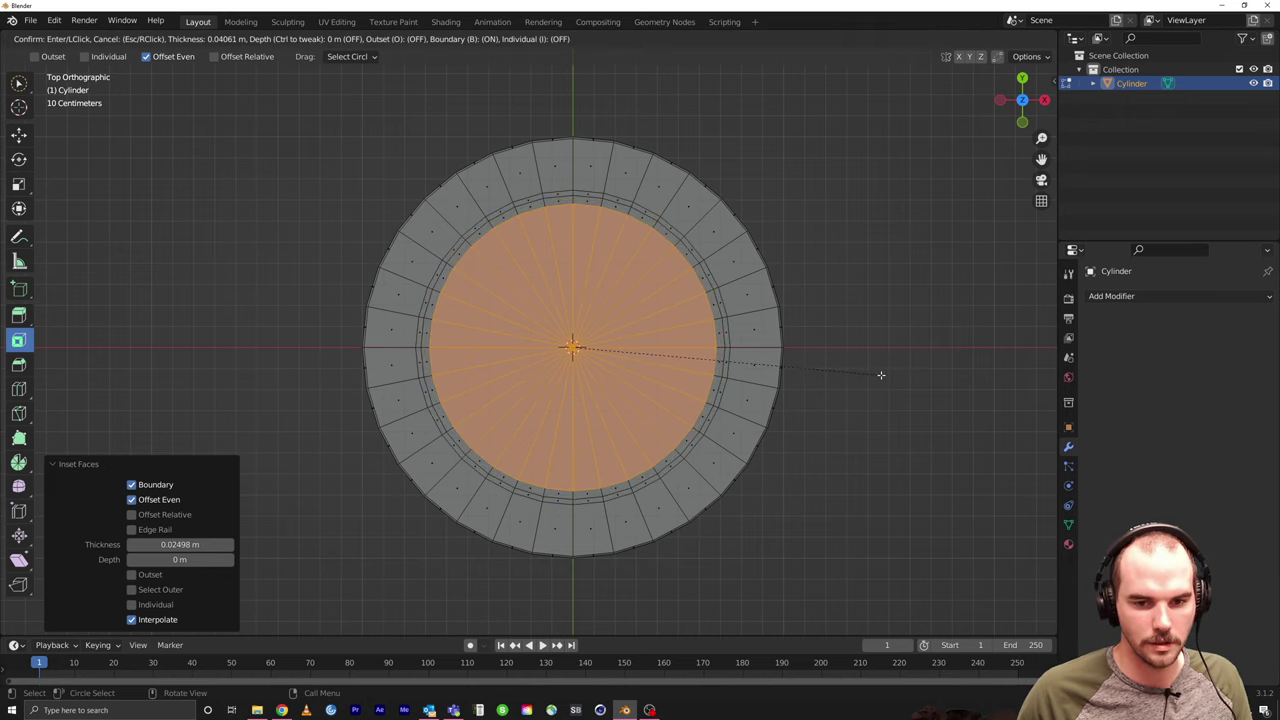
{"action": "left_click", "coordinate": [879, 375]}
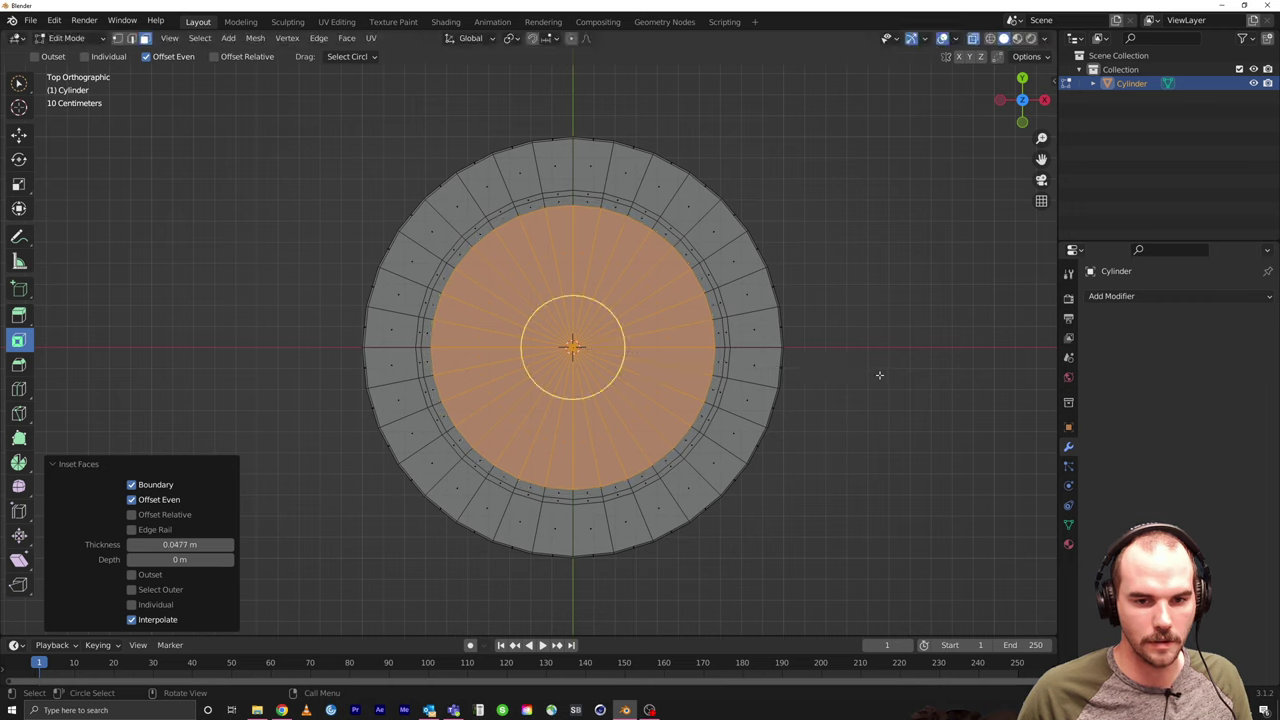
{"action": "key", "text": "i"}
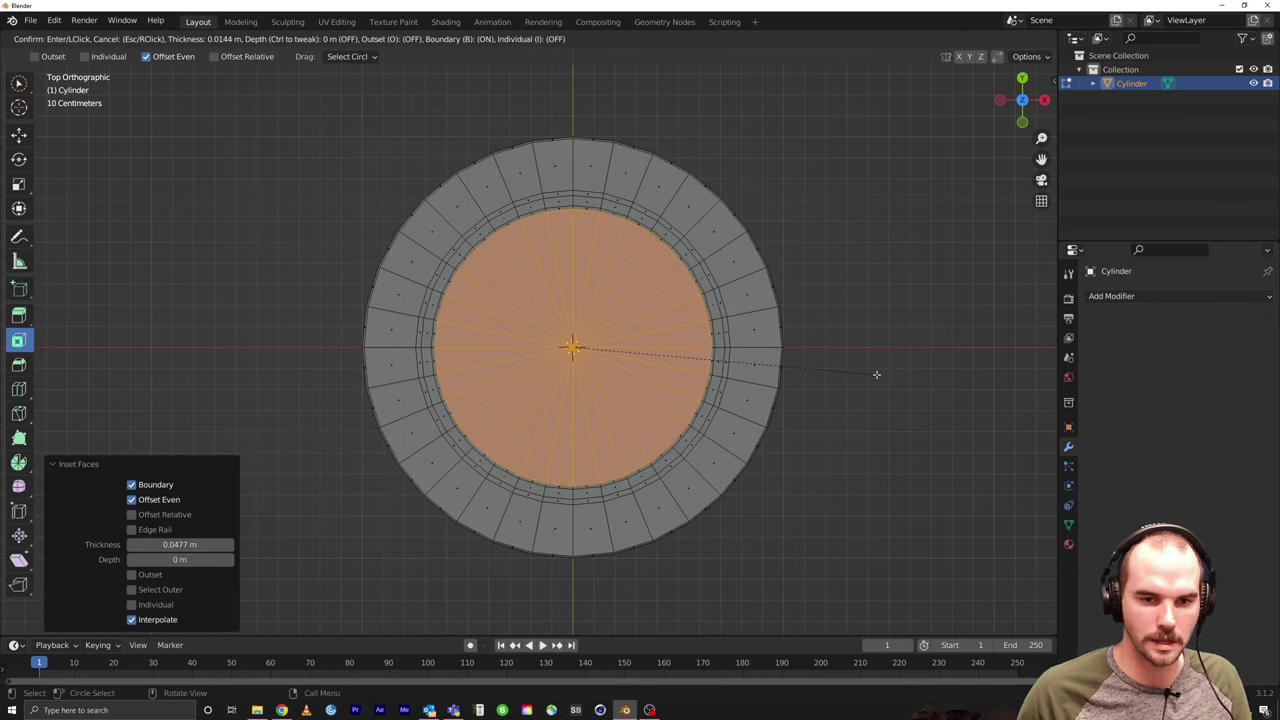
{"action": "left_click", "coordinate": [862, 371]}
{"action": "middle_click_drag", "start_coordinate": [791, 386], "coordinate": [814, 366]}
{"action": "key", "text": "alt+z"}
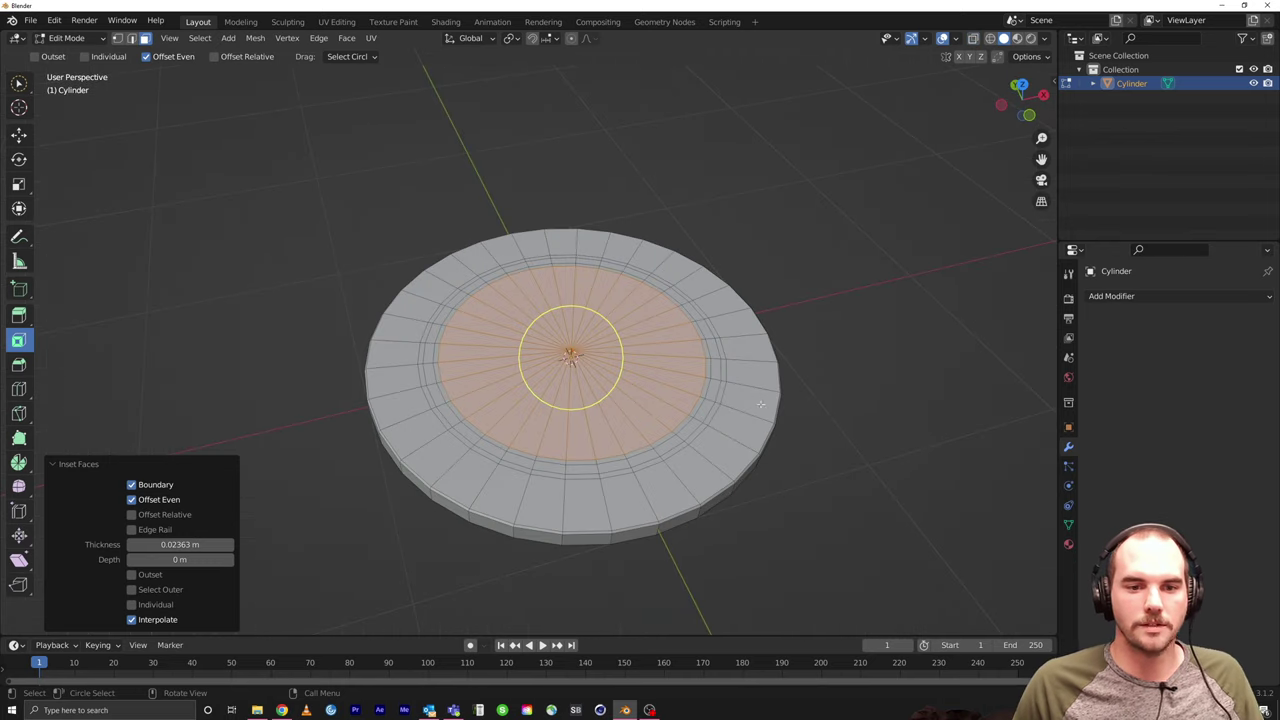
{"action": "key", "text": "Tab"}
{"action": "mouse_move", "coordinate": [739, 456]}
{"action": "middle_mouse_down"}
{"action": "mouse_move", "coordinate": [706, 414]}
{"action": "mouse_move", "coordinate": [734, 472]}
{"action": "middle_mouse_up"}
{"action": "key", "text": "Tab"}
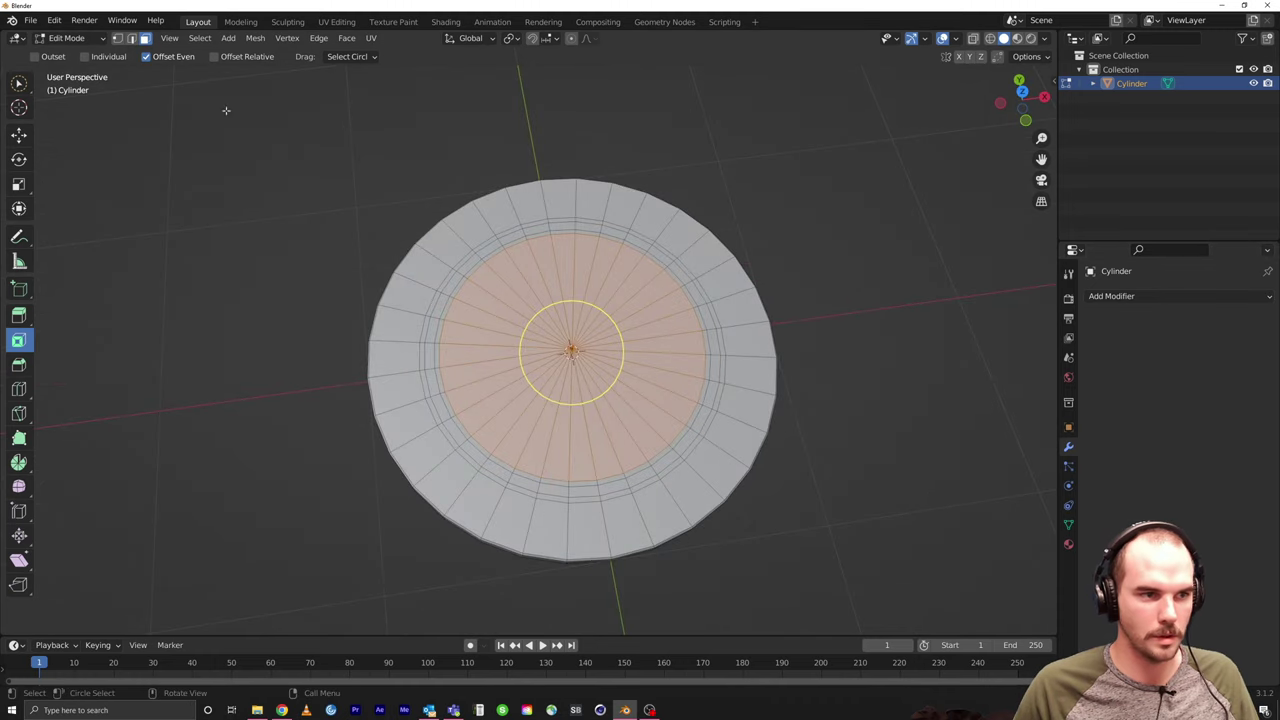
Step: In Object Mode, give the disc a new material with a red base color and show the viewport in Material Preview
{"action": "key", "text": "Tab"}
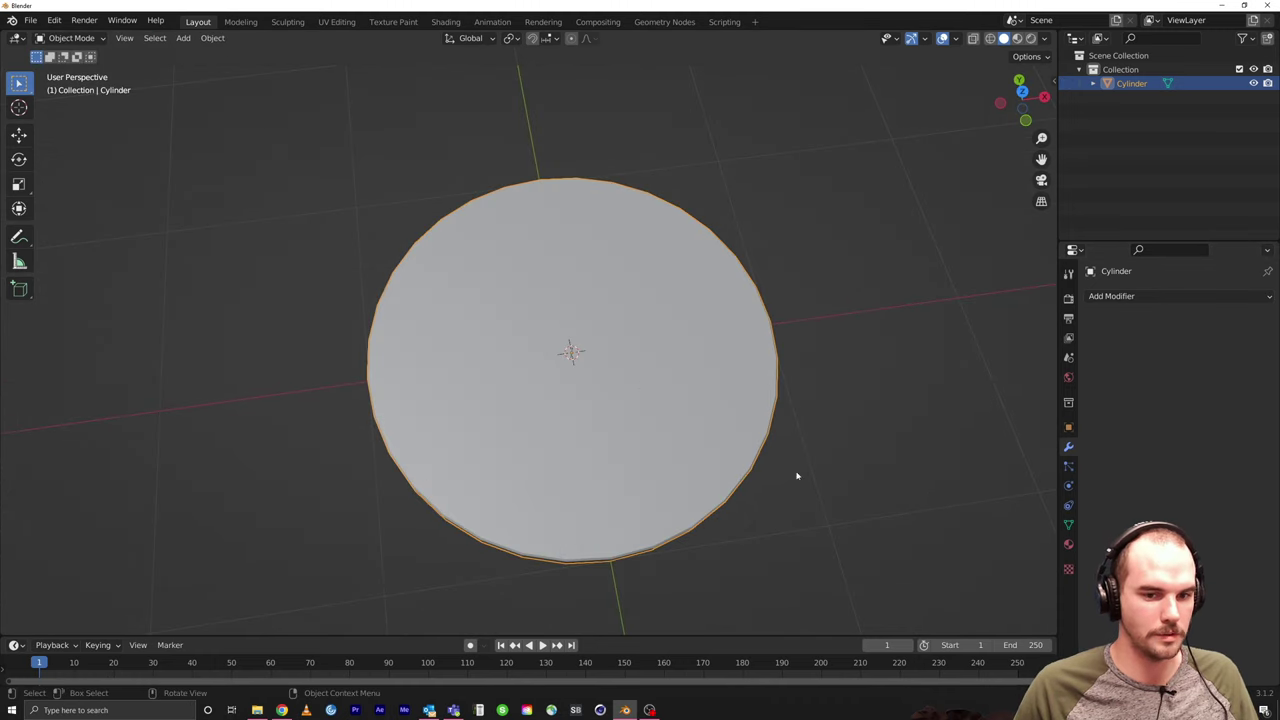
{"action": "left_click", "coordinate": [1068, 544]}
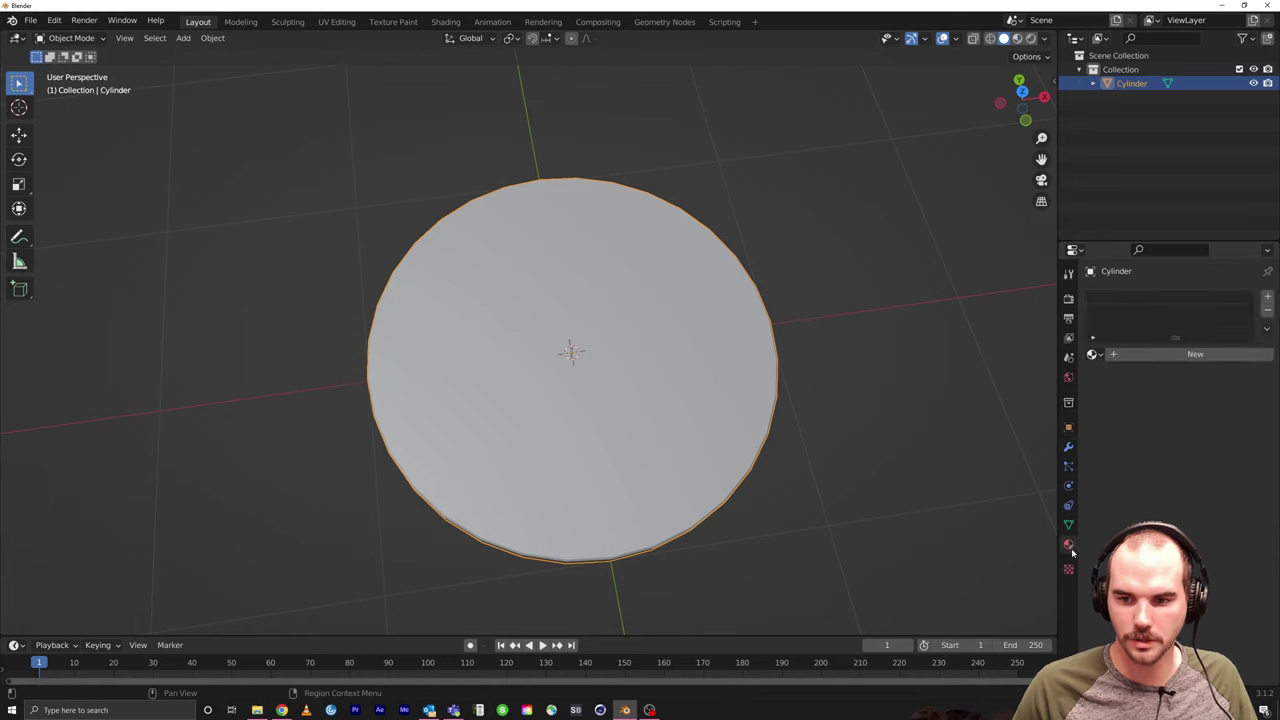
{"action": "left_click", "coordinate": [1143, 356]}
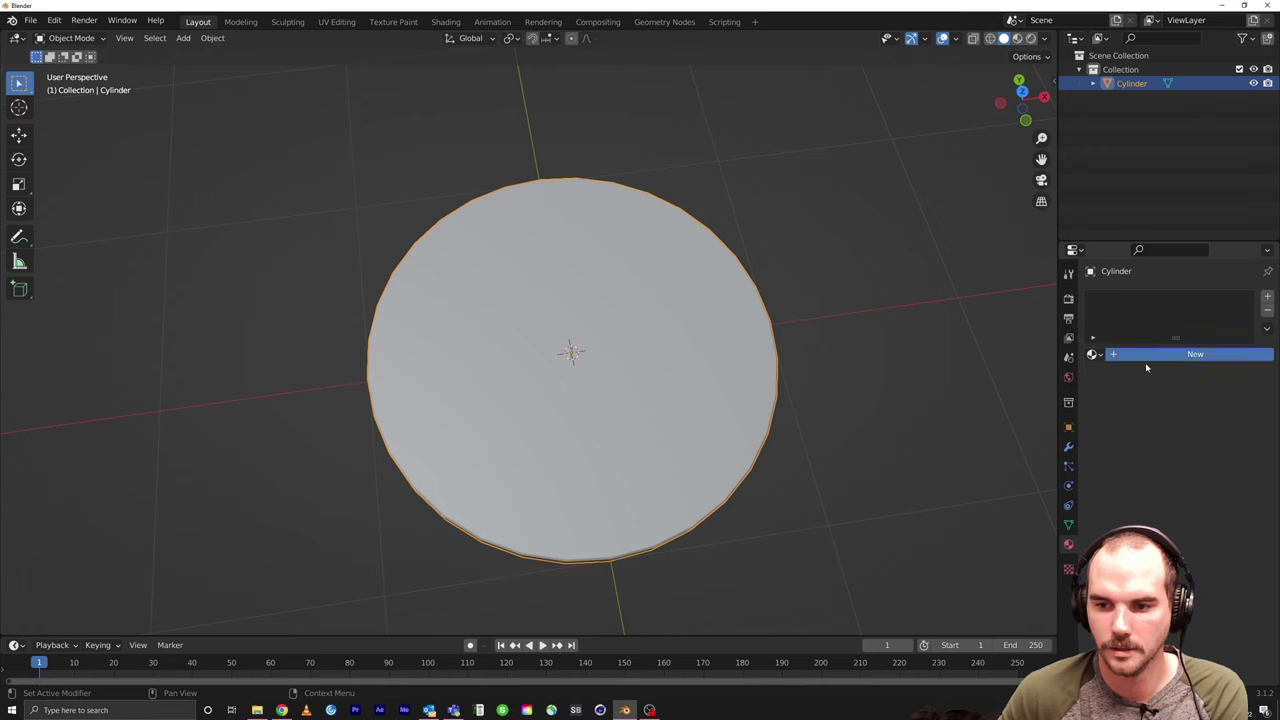
{"action": "left_click", "coordinate": [1193, 499]}
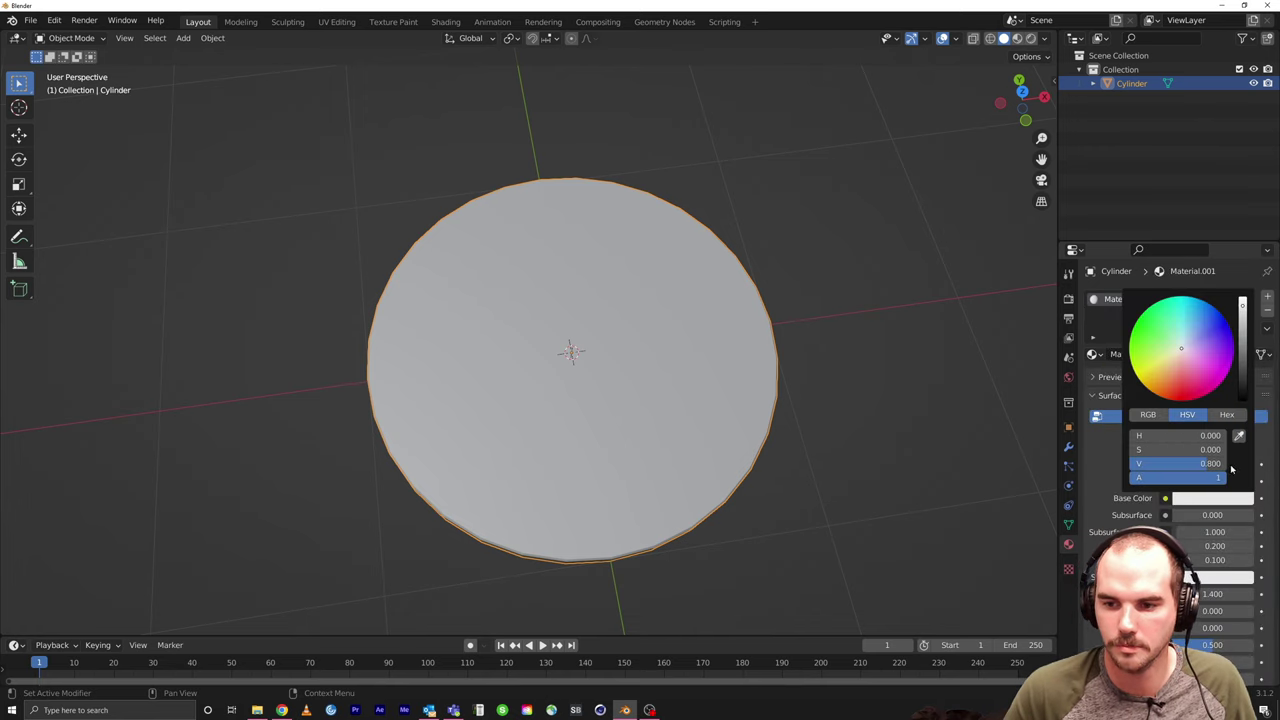
{"action": "left_click", "coordinate": [1181, 387]}
{"action": "left_click", "coordinate": [1030, 39]}
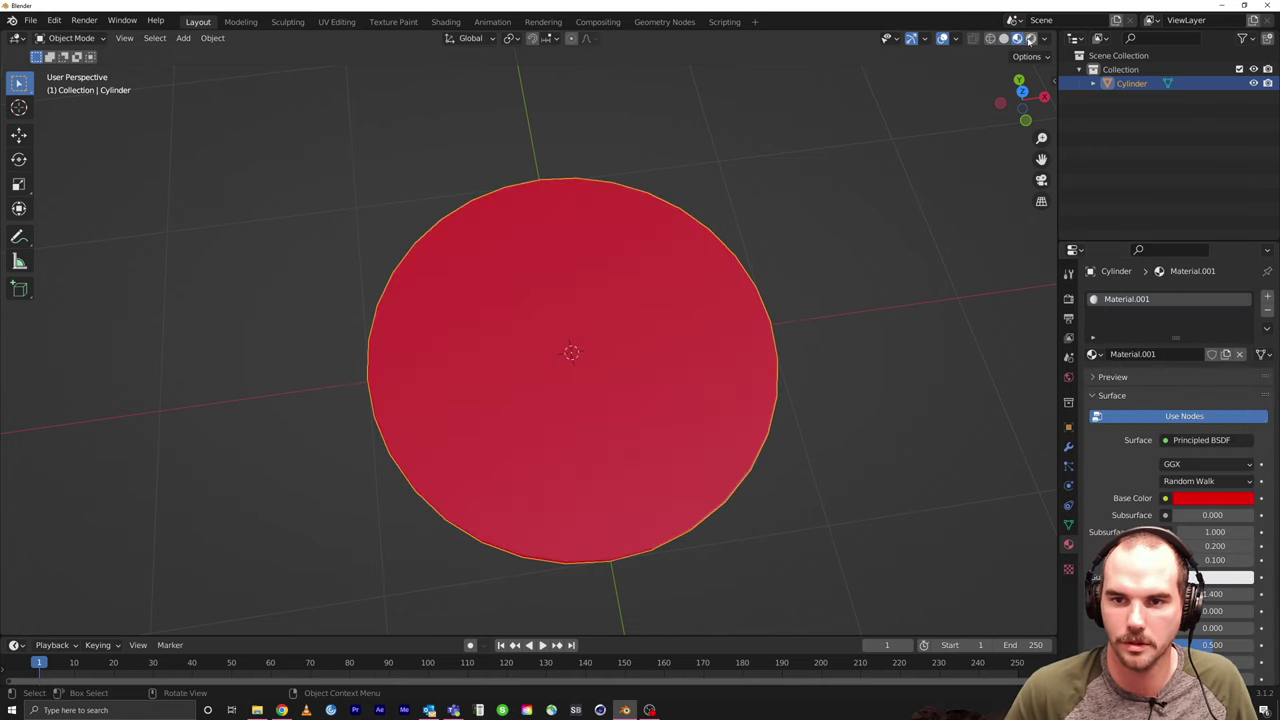
Step: Shade the red disc smooth
{"action": "middle_click_drag", "start_coordinate": [880, 271], "coordinate": [880, 240]}
{"action": "right_click", "coordinate": [638, 435]}
{"action": "left_click", "coordinate": [637, 435]}
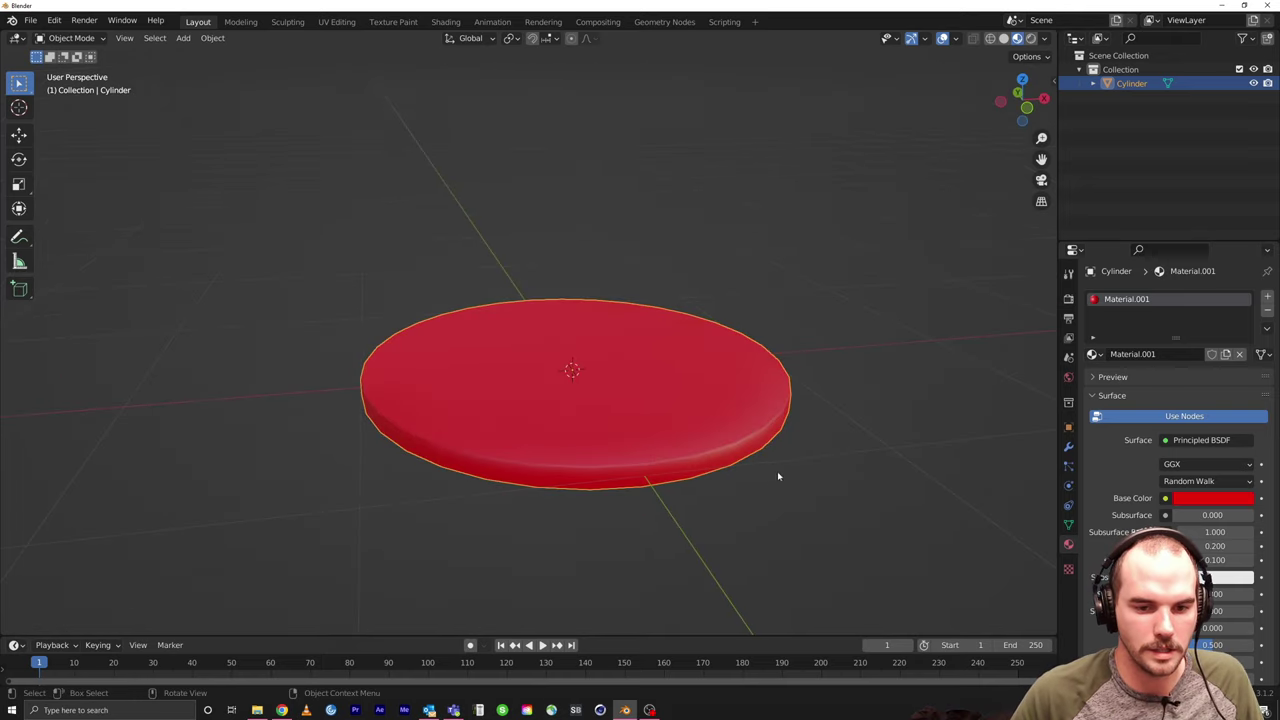
Step: Add a second material slot to the disc with a new material and set its base color to white
{"action": "middle_click_drag", "start_coordinate": [777, 474], "coordinate": [673, 425]}
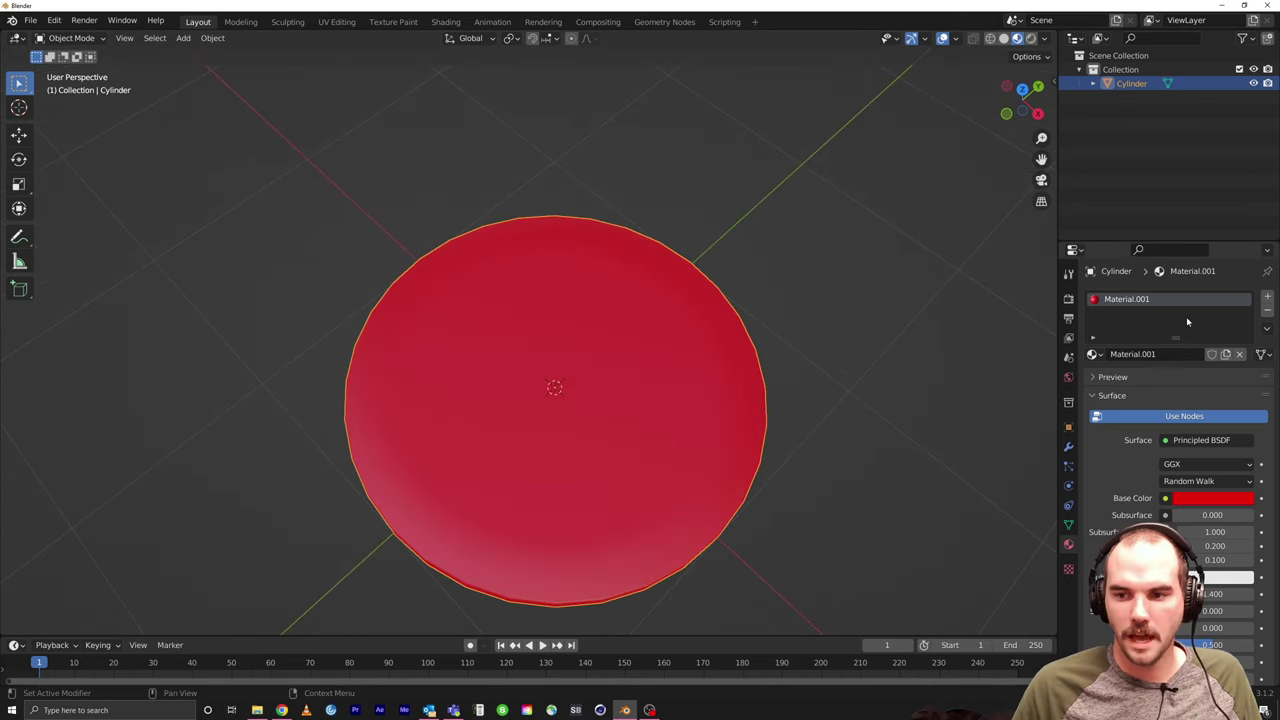
{"action": "left_click", "coordinate": [1267, 300]}
{"action": "left_click", "coordinate": [1126, 381]}
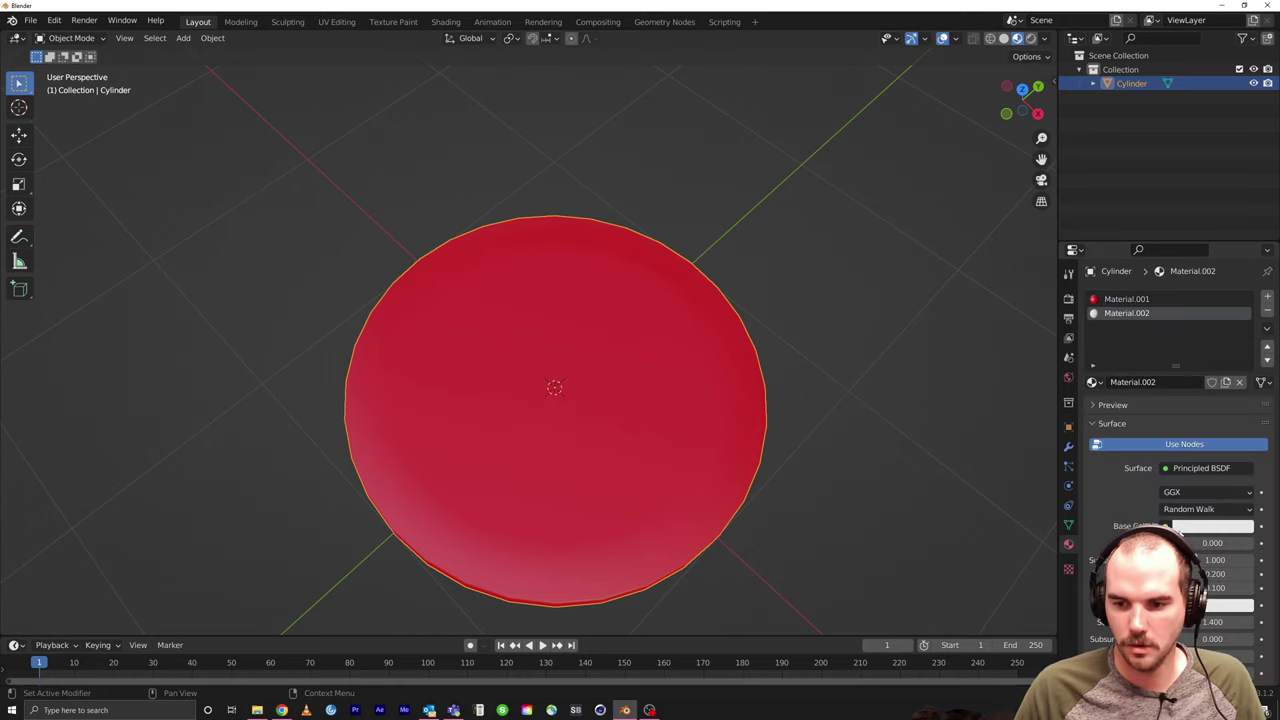
{"action": "left_click", "coordinate": [1181, 530]}
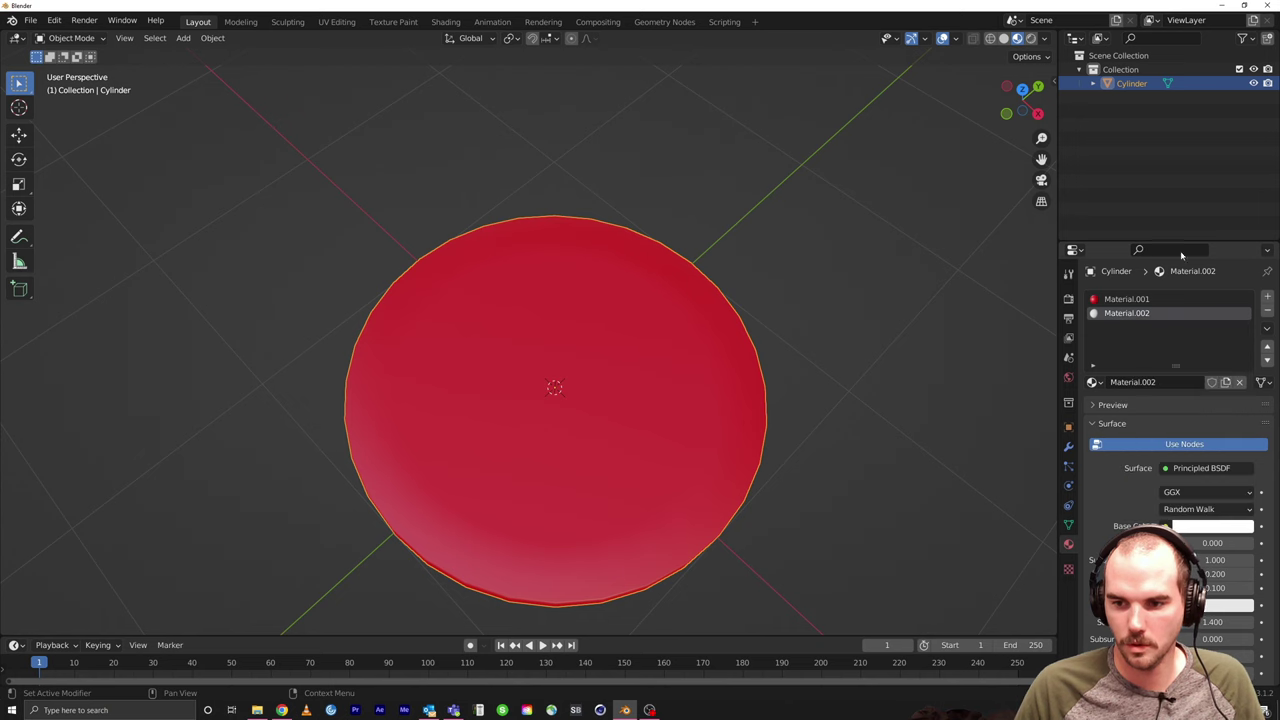
Step: Deselect the disc, view it from the top, and examine the poker chip images in the browser for the stripe layout before returning to Blender
{"action": "key", "text": "alt+a"}
{"action": "key", "text": "KP_7"}
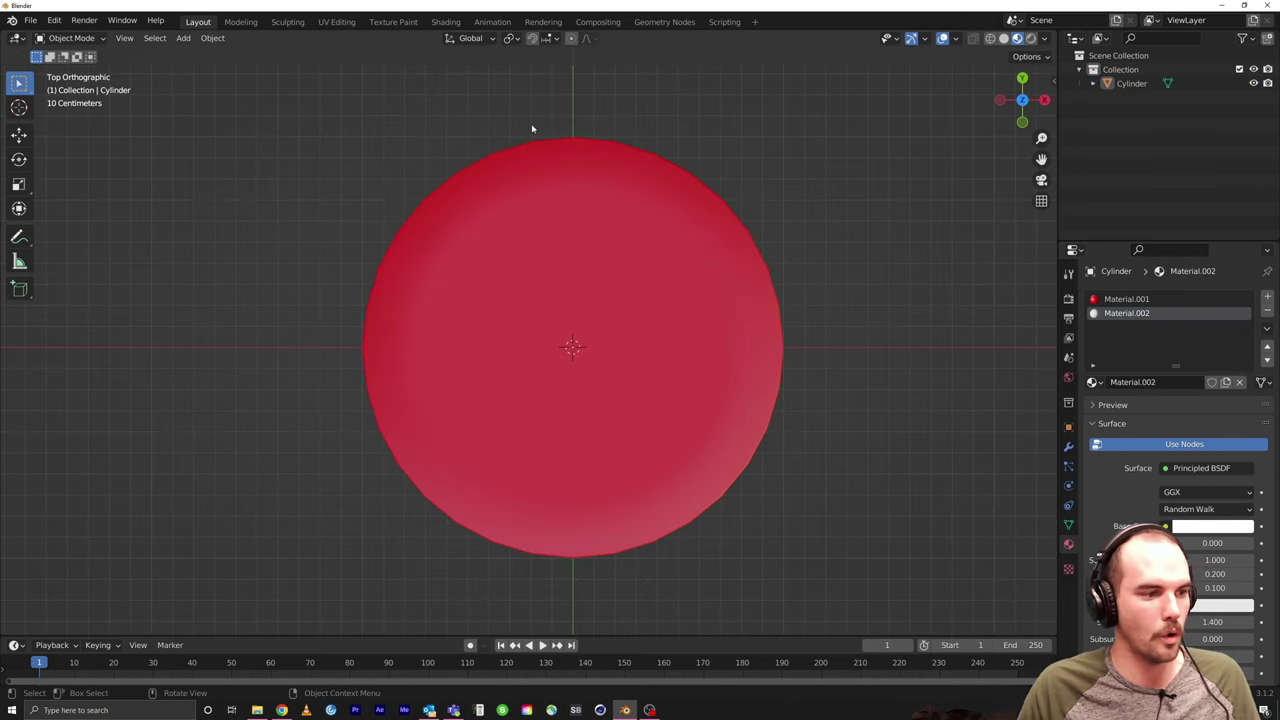
{"action": "left_click", "coordinate": [282, 710]}
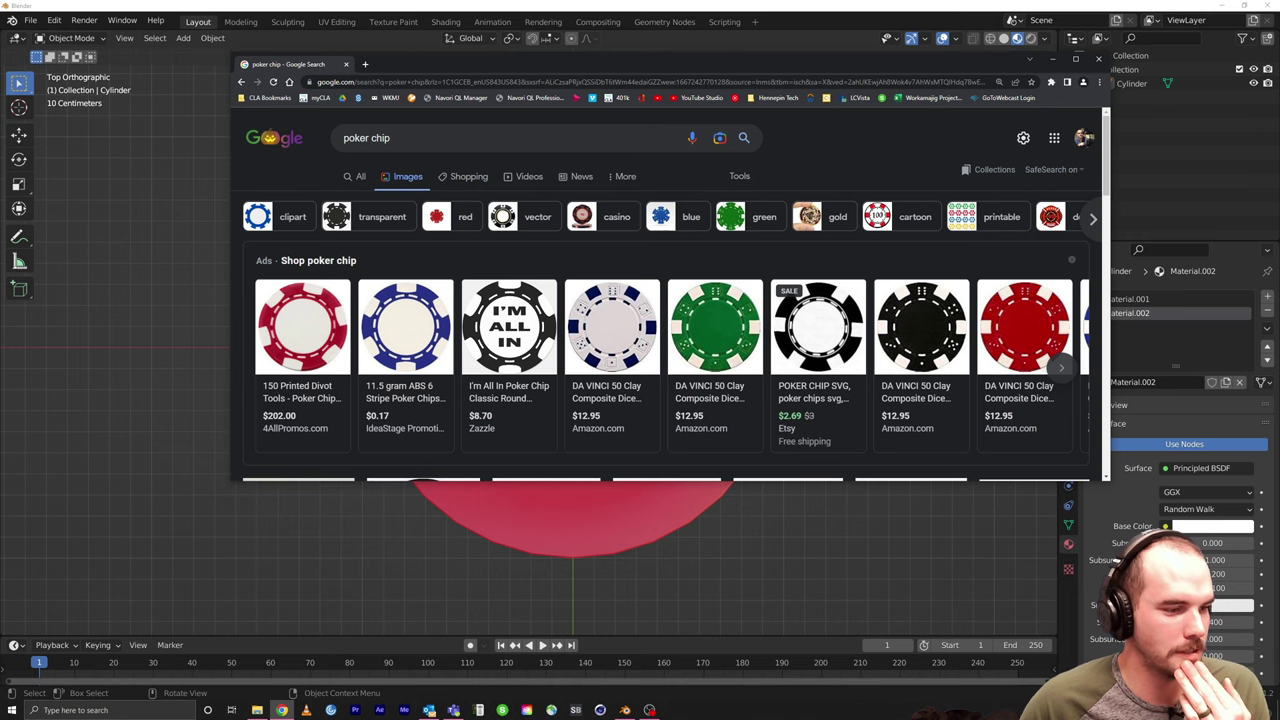
{"action": "key", "text": "alt+Tab"}
Step: In Edit Mode with circle select and X-Ray on, select evenly spaced faces around the chip's outer ring as the start of eight stripes
{"action": "key", "text": "Tab"}
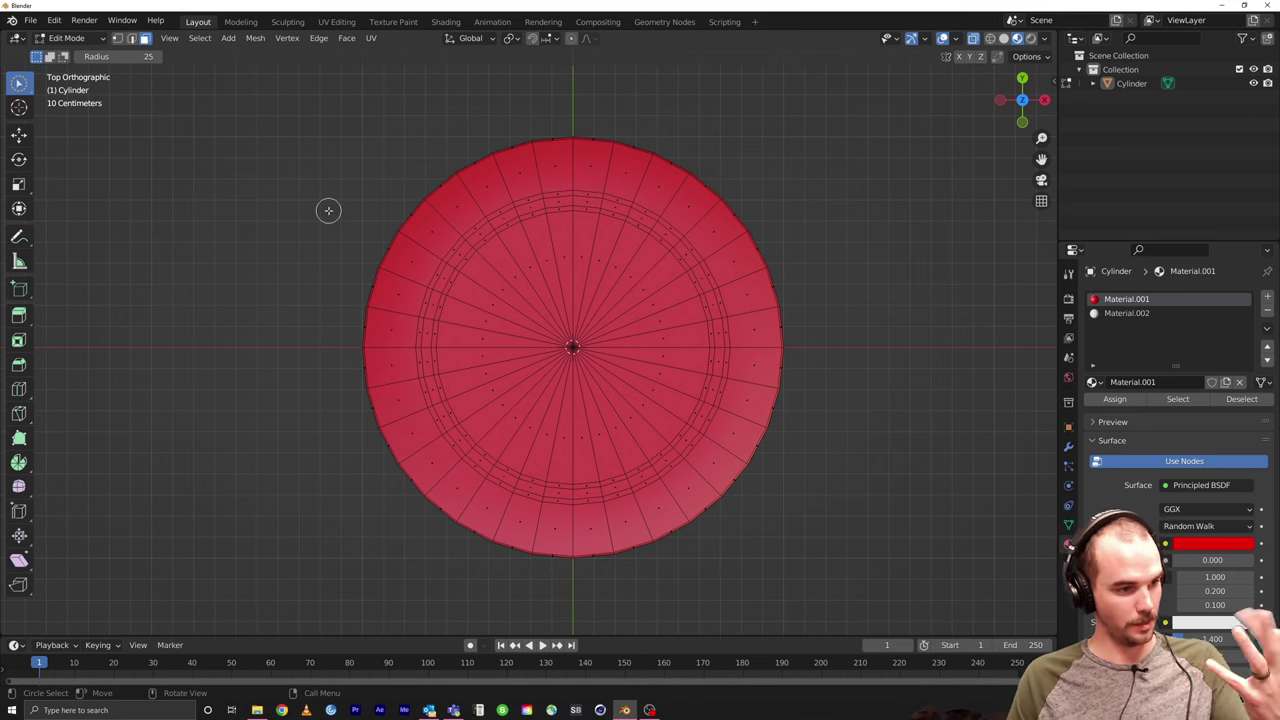
{"action": "left_click_drag", "start_coordinate": [564, 162], "coordinate": [565, 155]}
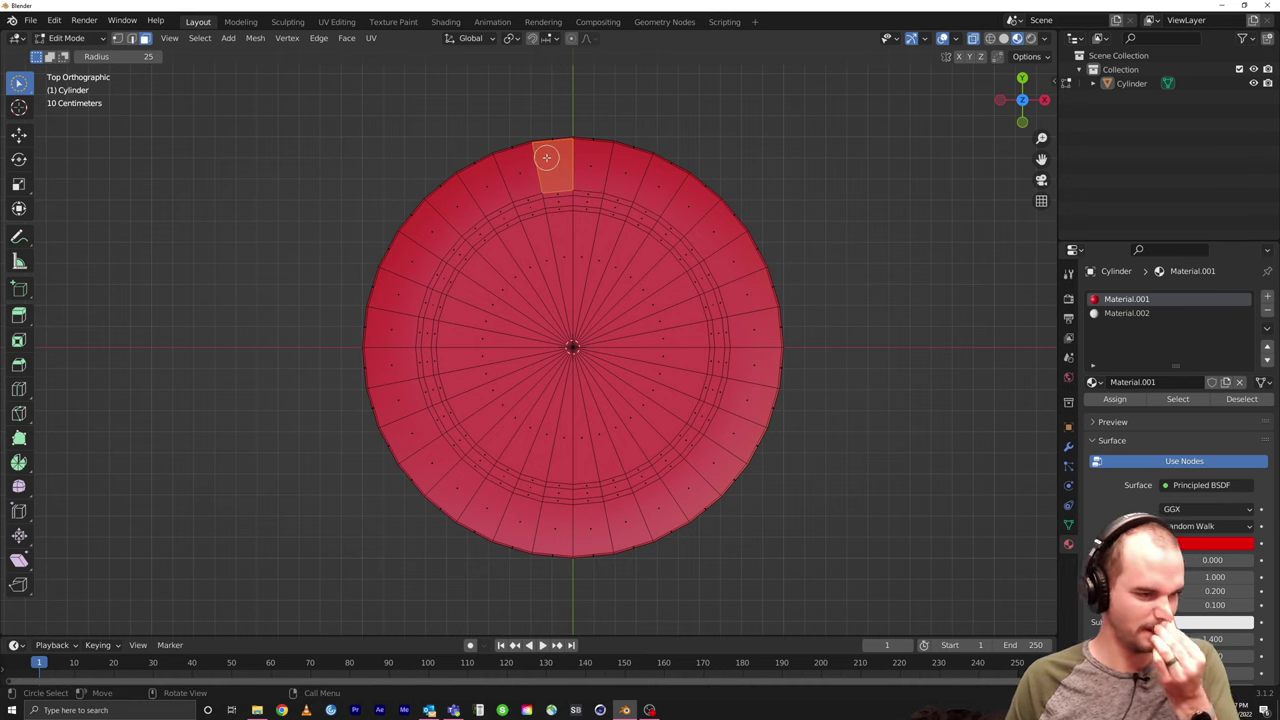
{"action": "left_click", "coordinate": [689, 203]}
{"action": "left_click", "coordinate": [757, 326]}
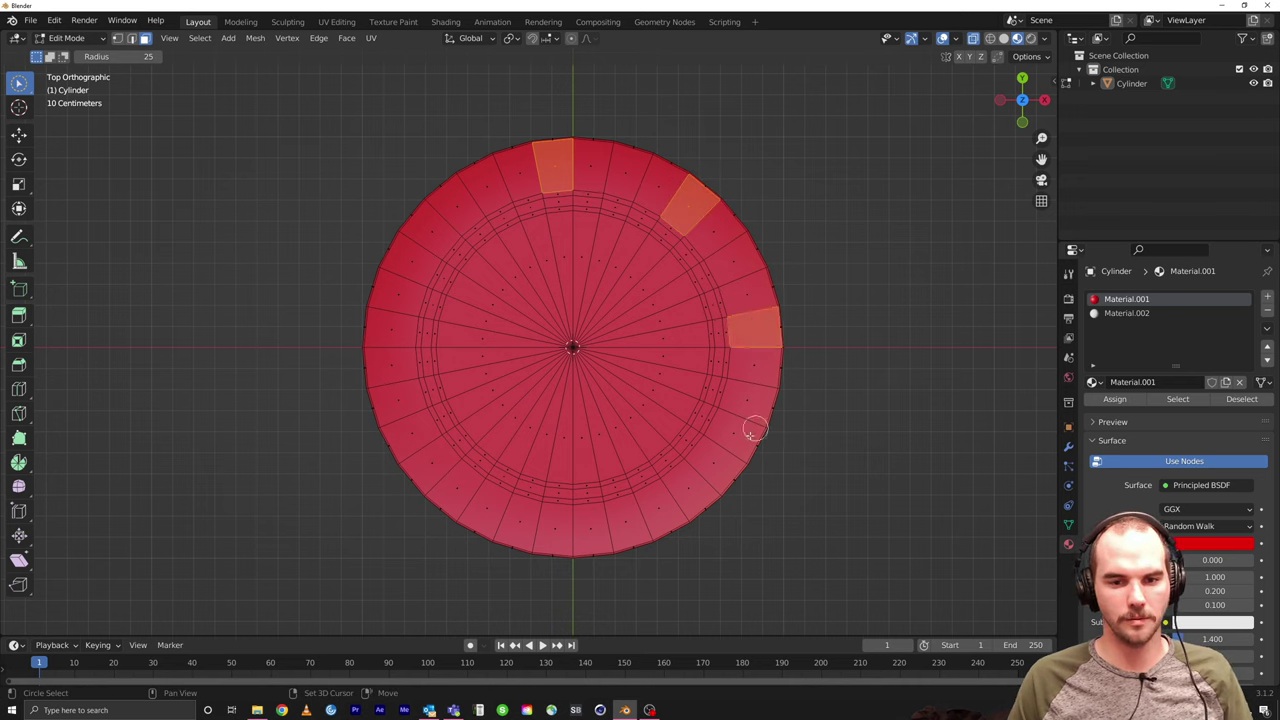
{"action": "left_click", "coordinate": [714, 463]}
{"action": "left_click", "coordinate": [594, 527]}
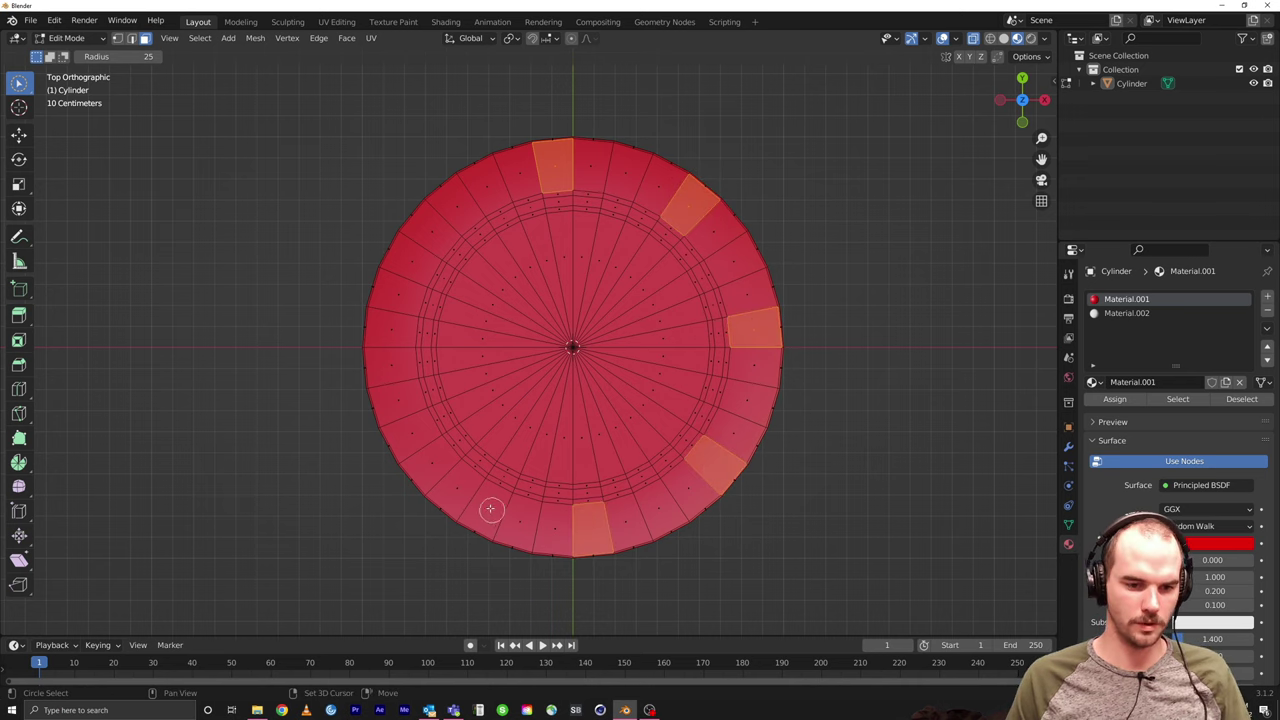
{"action": "left_click", "coordinate": [455, 487]}
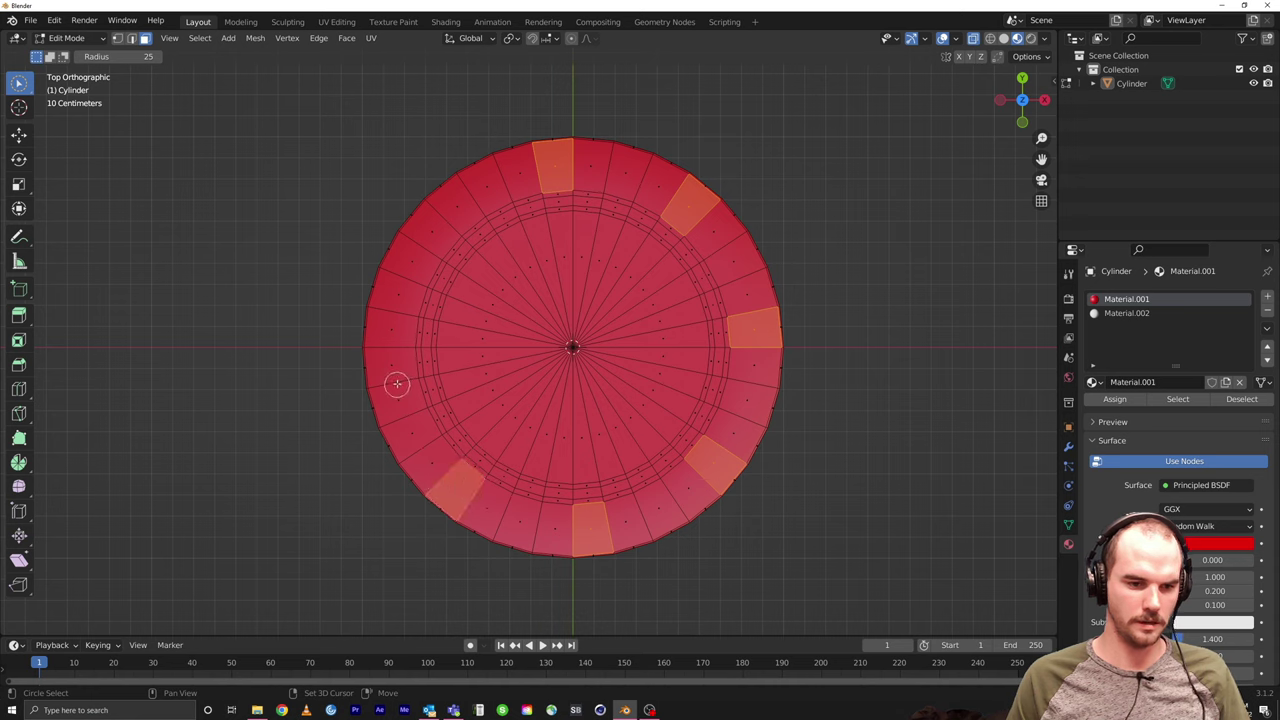
{"action": "left_click", "coordinate": [390, 362]}
{"action": "left_click", "coordinate": [428, 233]}
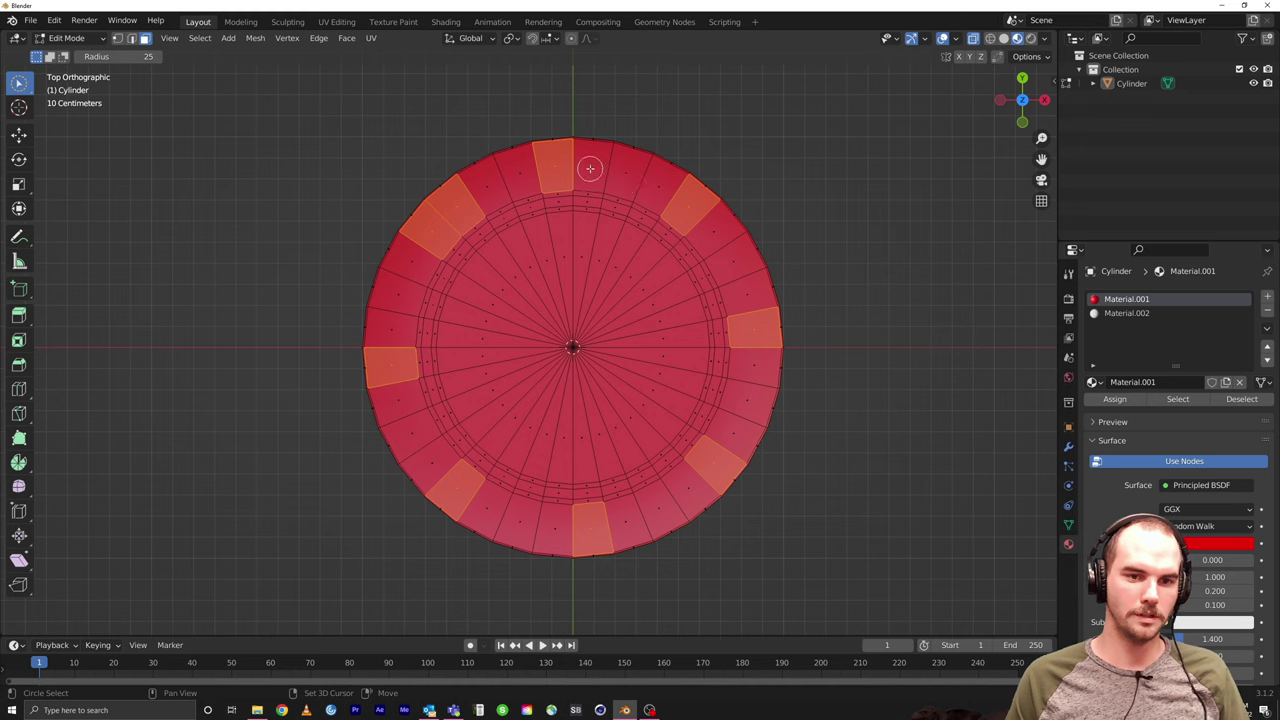
Step: Extend the selection to each neighbouring outer-ring face so that eight evenly spaced pairs of faces are selected
{"action": "left_click_drag", "start_coordinate": [590, 168], "coordinate": [706, 237]}
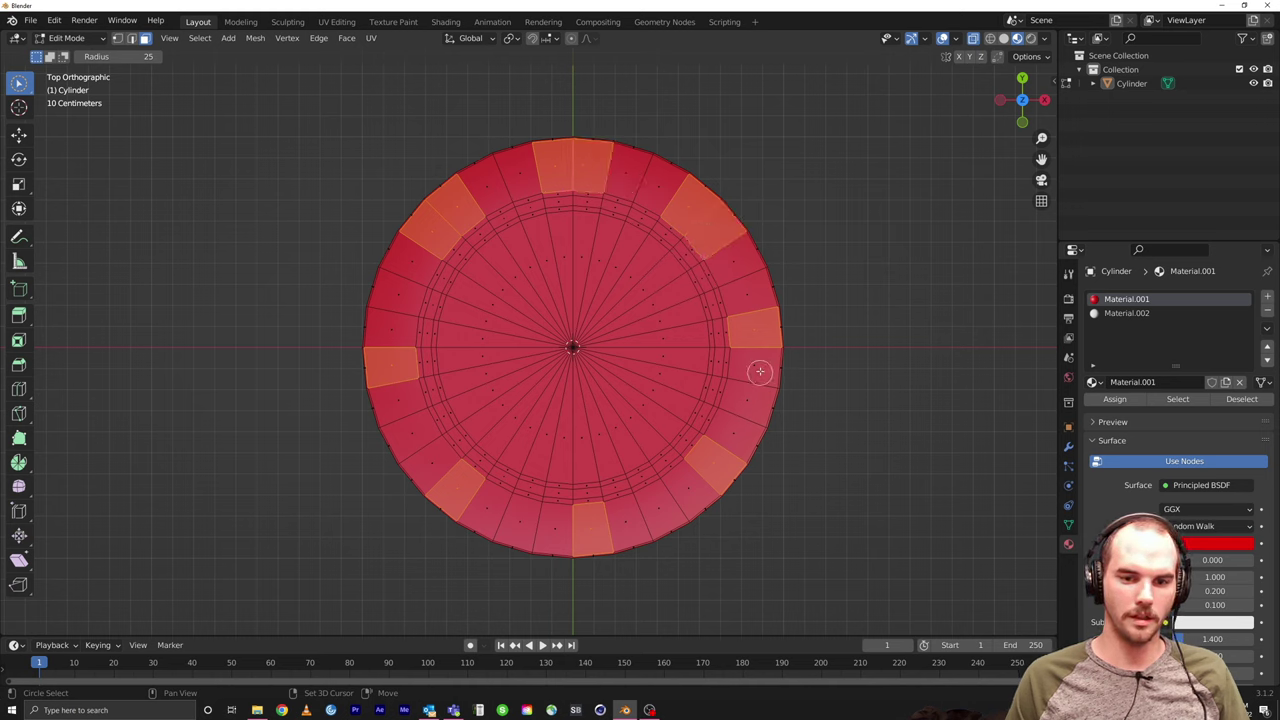
{"action": "left_click_drag", "start_coordinate": [760, 371], "coordinate": [686, 500]}
{"action": "left_click", "coordinate": [704, 494]}
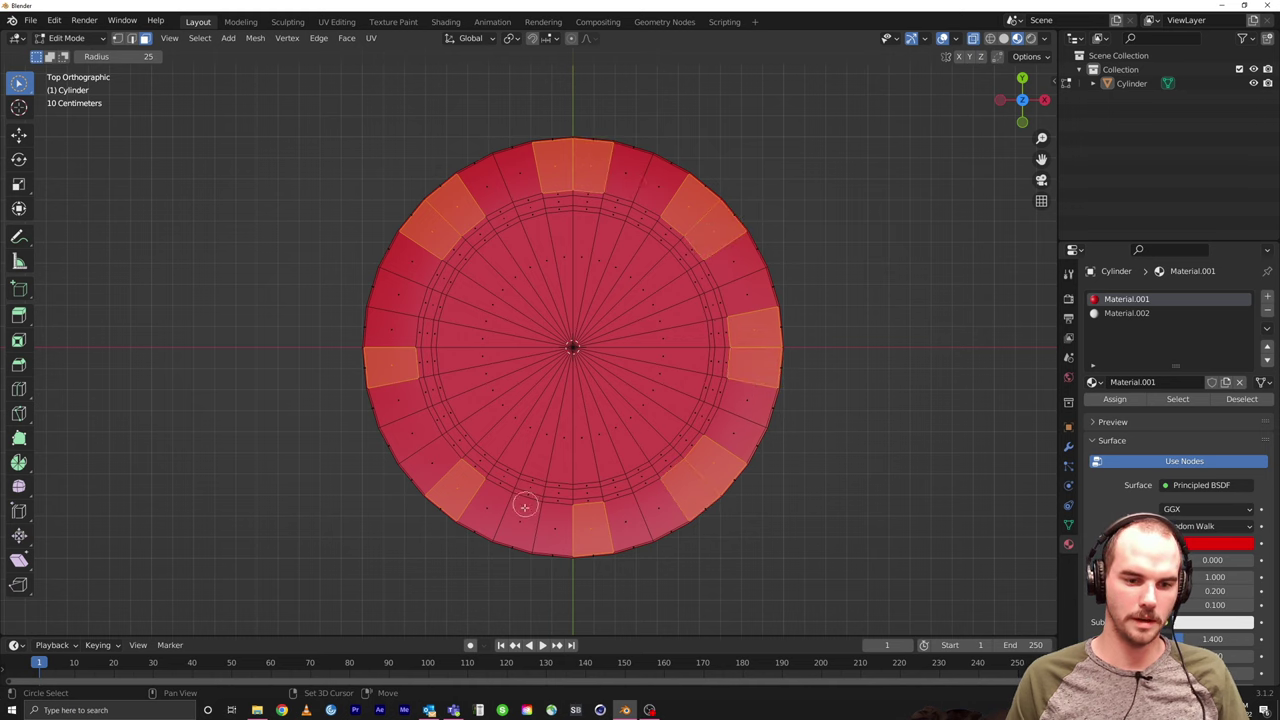
{"action": "left_click", "coordinate": [551, 525]}
{"action": "left_click", "coordinate": [420, 460]}
{"action": "left_click", "coordinate": [392, 322]}
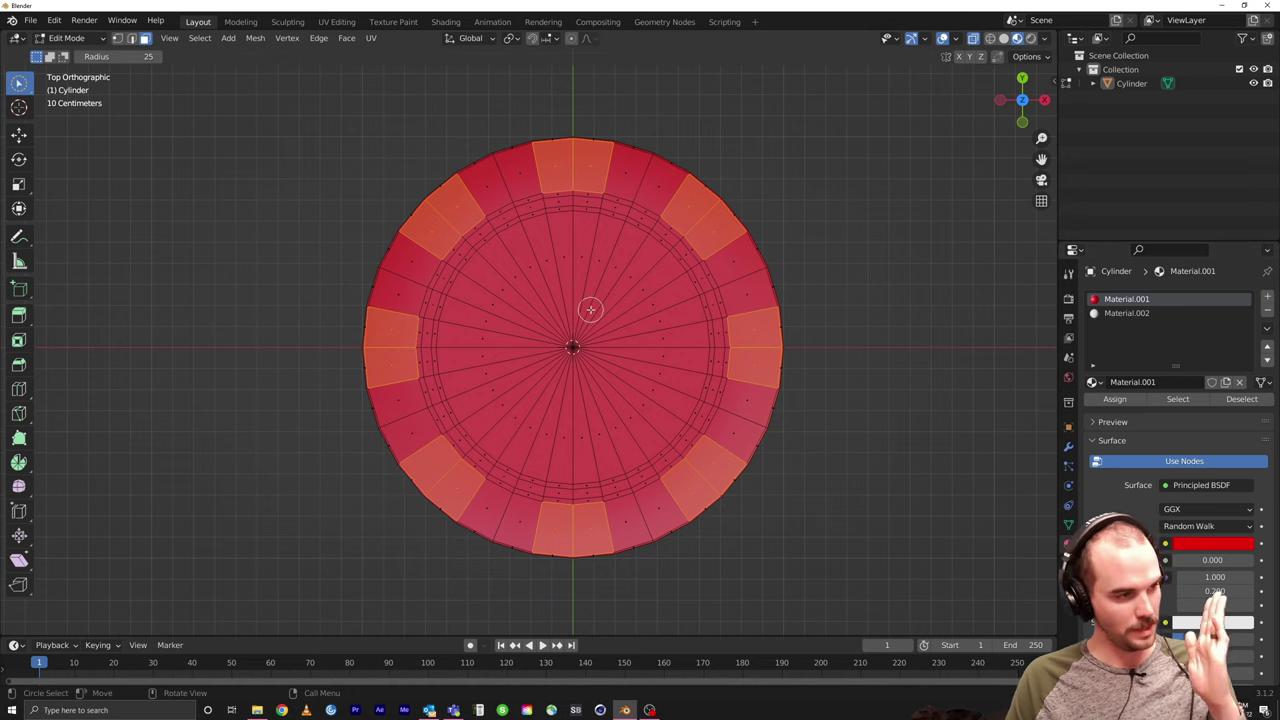
Step: Check the stripe selection on the chip's underside and assign the white Material.002 to the eight face pairs
{"action": "middle_click_drag", "start_coordinate": [757, 557], "coordinate": [780, 342]}
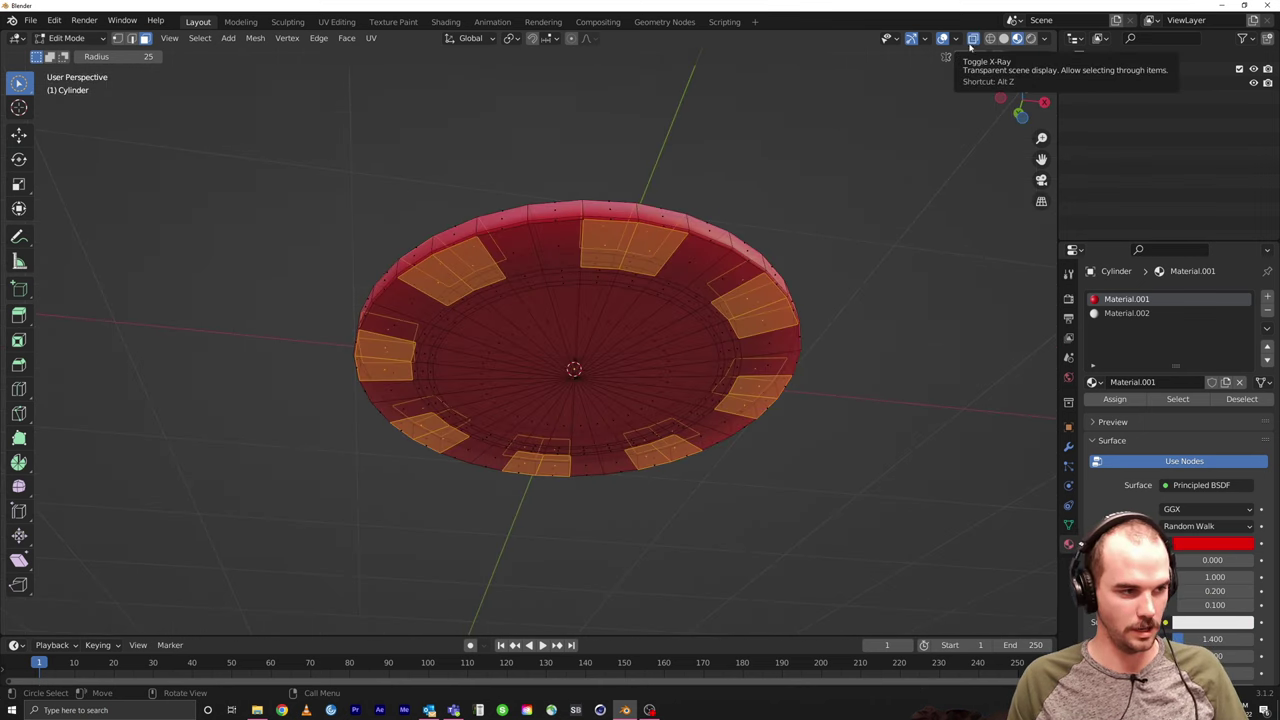
{"action": "middle_click_drag", "start_coordinate": [902, 162], "coordinate": [894, 306]}
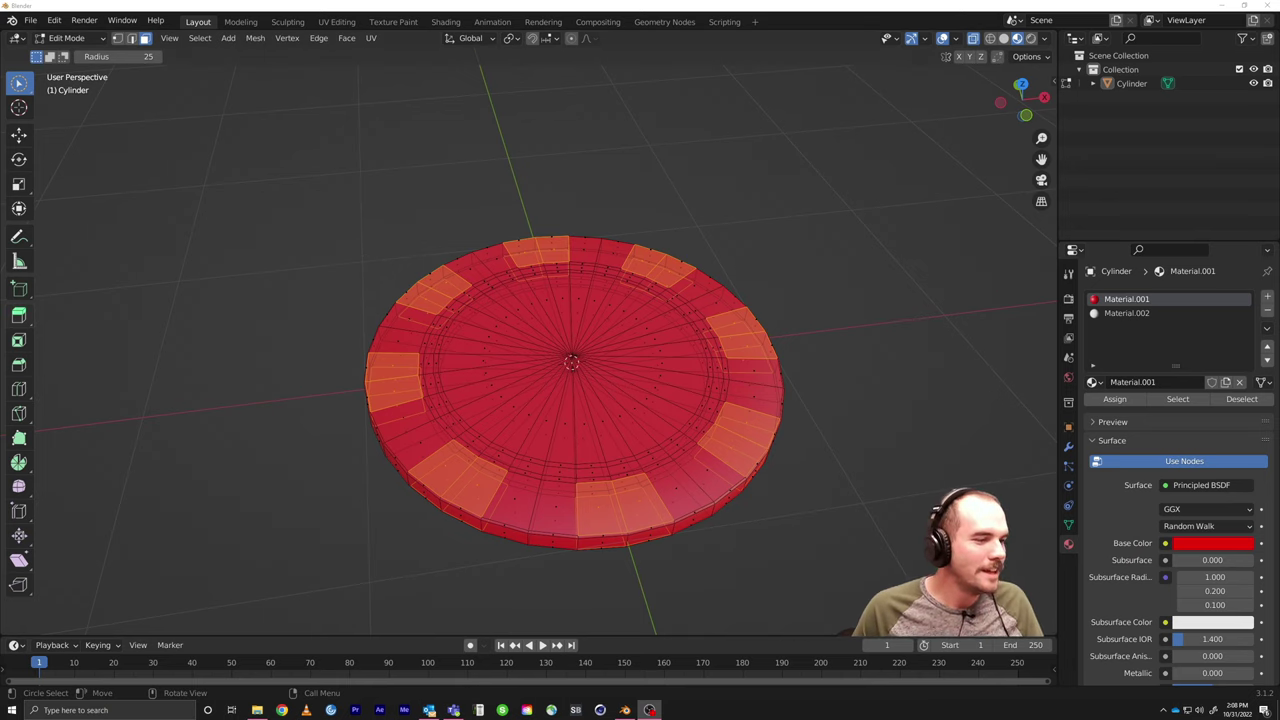
{"action": "left_click", "coordinate": [1136, 316]}
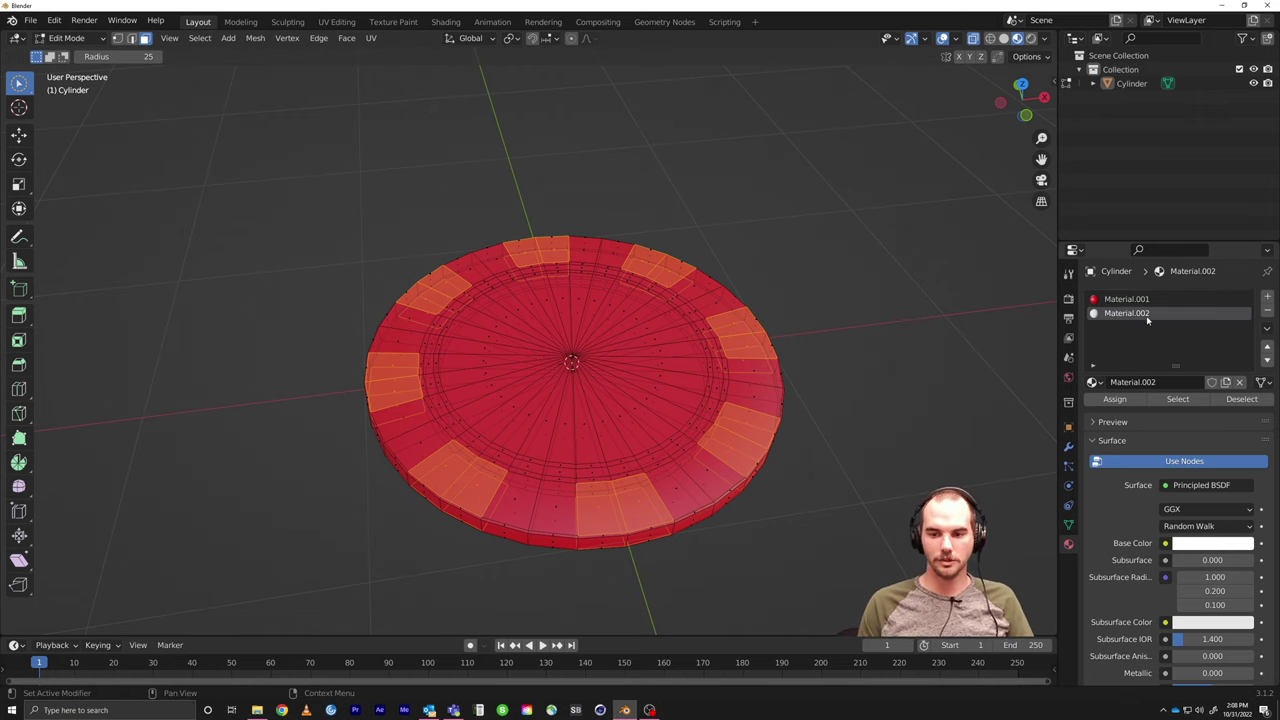
{"action": "left_click", "coordinate": [1116, 400]}
{"action": "key", "text": "alt+a"}
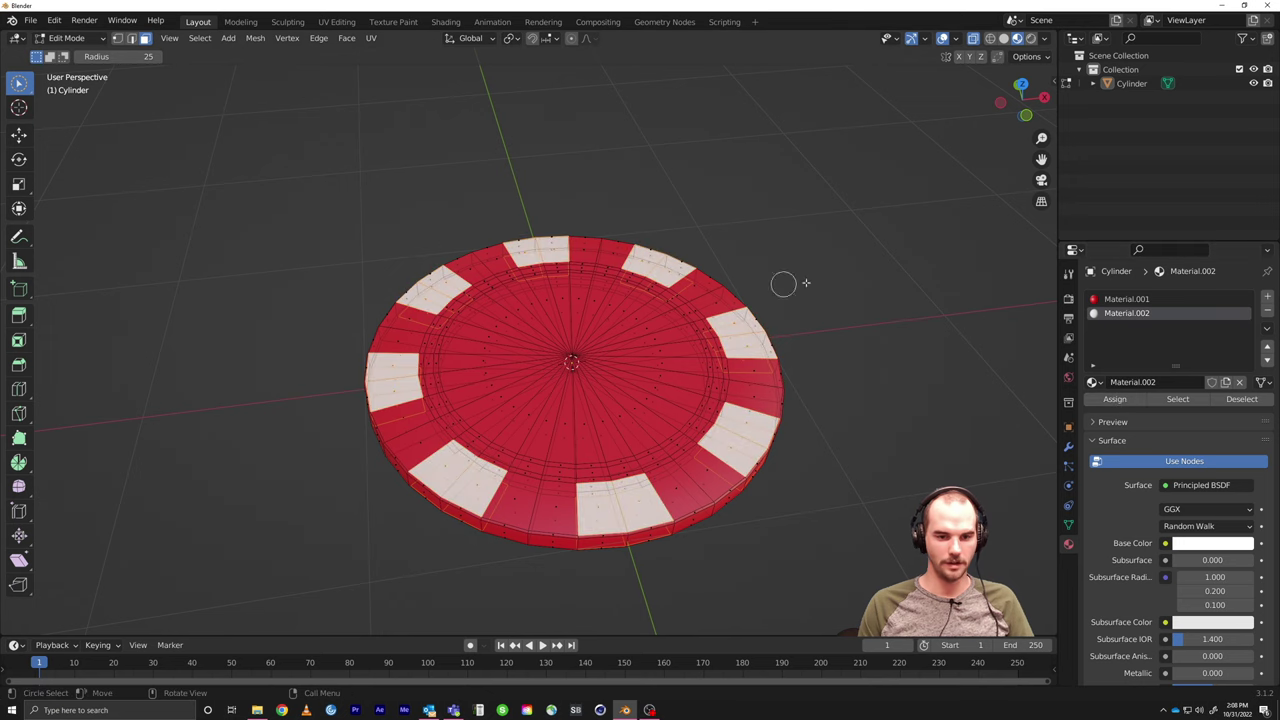
Step: From the top view, circle-select the side faces on the rim next to the eight white stripes and assign them Material.002
{"action": "mouse_move", "coordinate": [780, 280]}
{"action": "middle_mouse_down"}
{"action": "mouse_move", "coordinate": [911, 406]}
{"action": "mouse_move", "coordinate": [863, 363]}
{"action": "mouse_move", "coordinate": [899, 403]}
{"action": "mouse_move", "coordinate": [897, 386]}
{"action": "middle_mouse_up"}
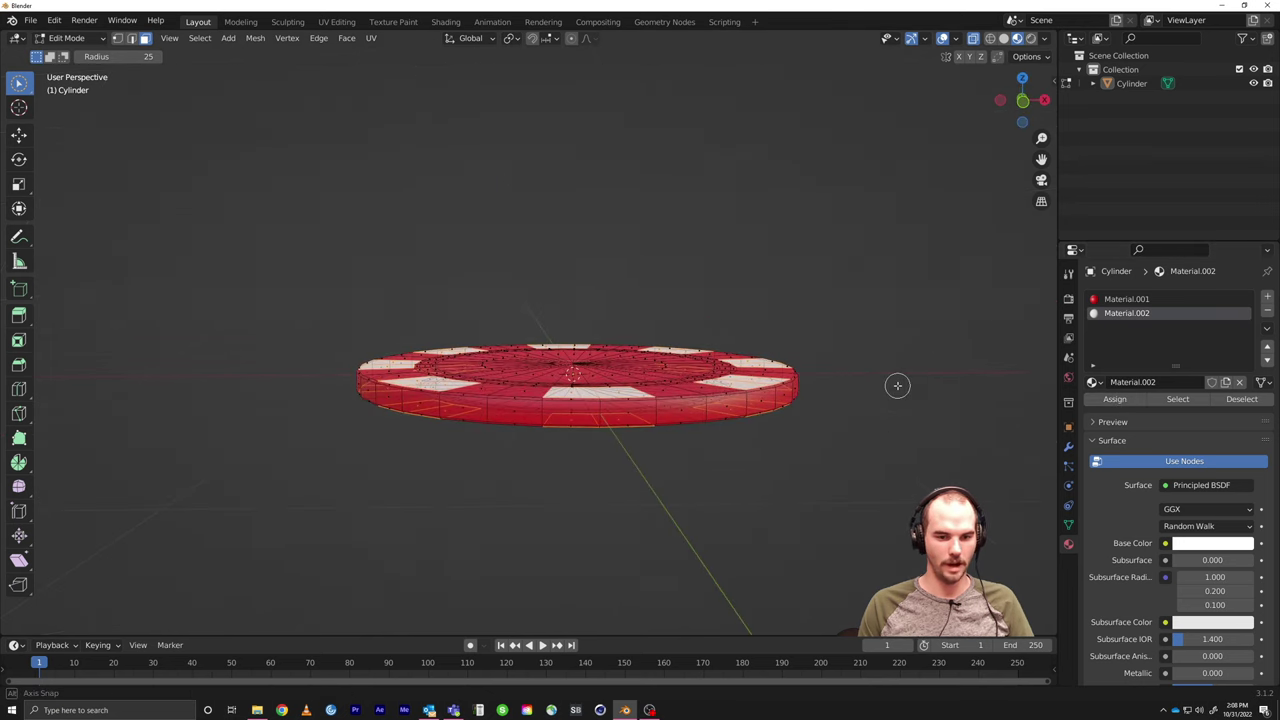
{"action": "key", "text": "c"}
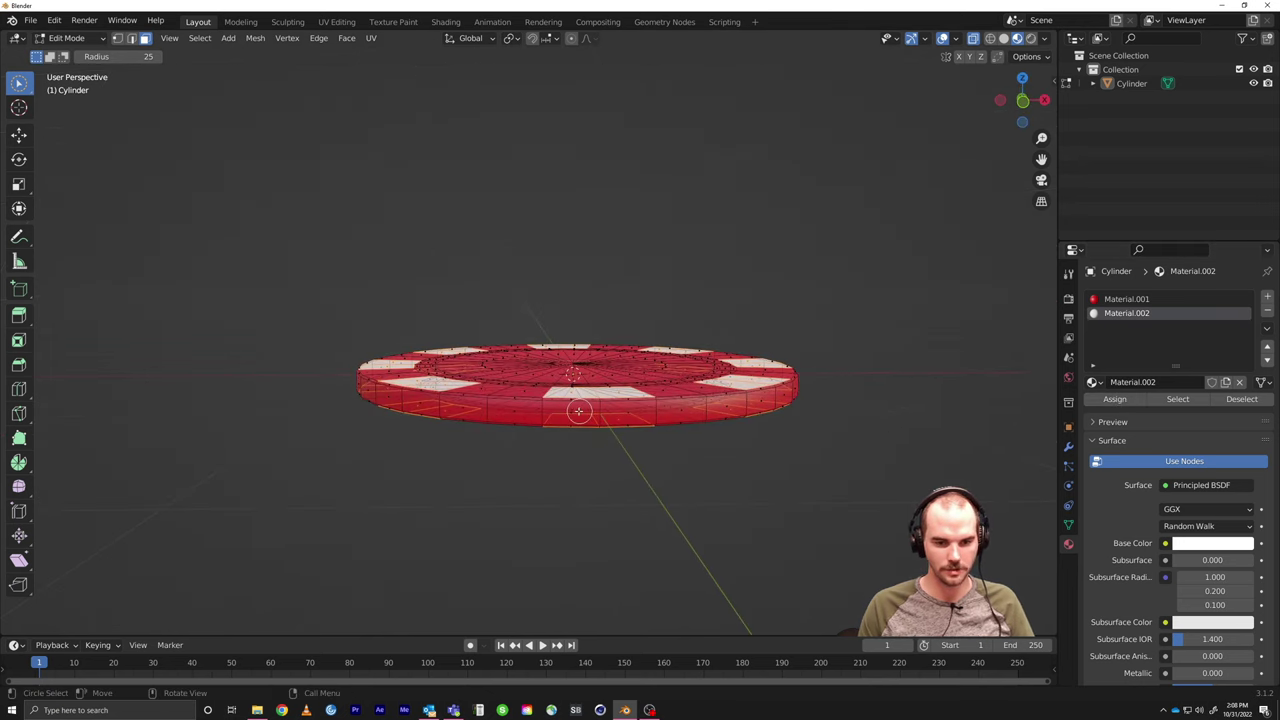
{"action": "middle_click_drag", "start_coordinate": [590, 450], "coordinate": [600, 515]}
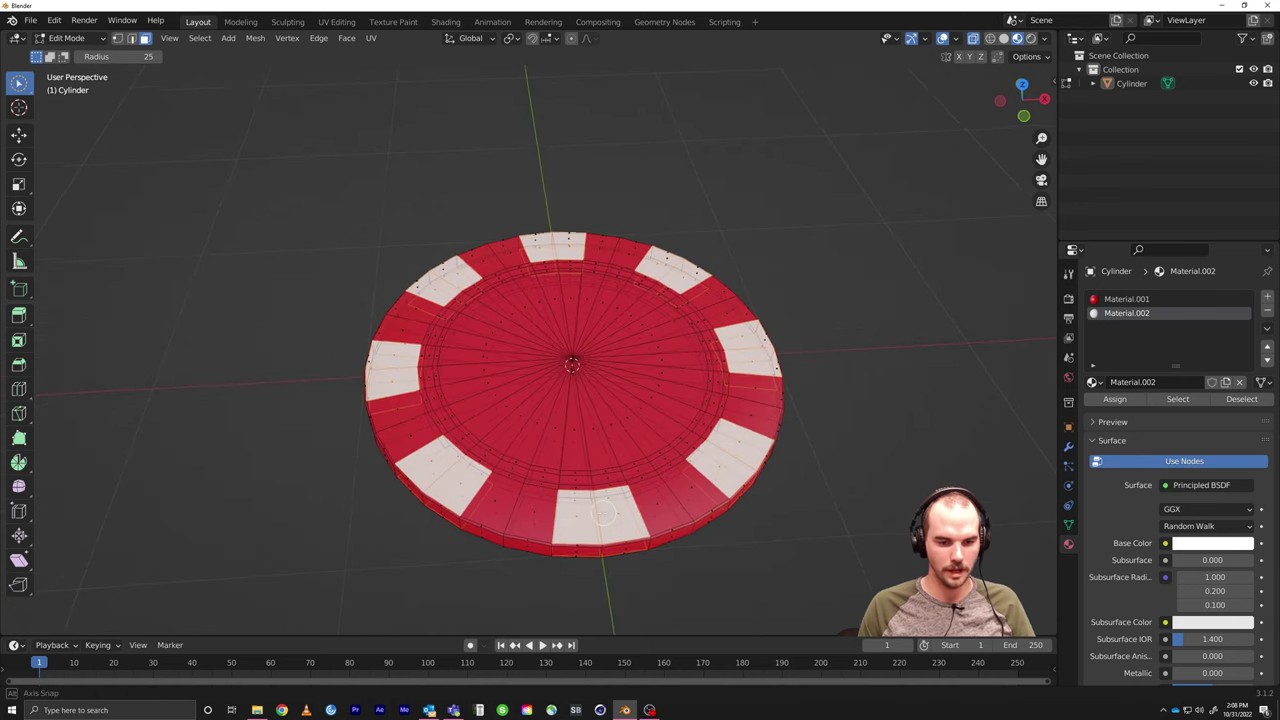
{"action": "key", "text": "KP_7"}
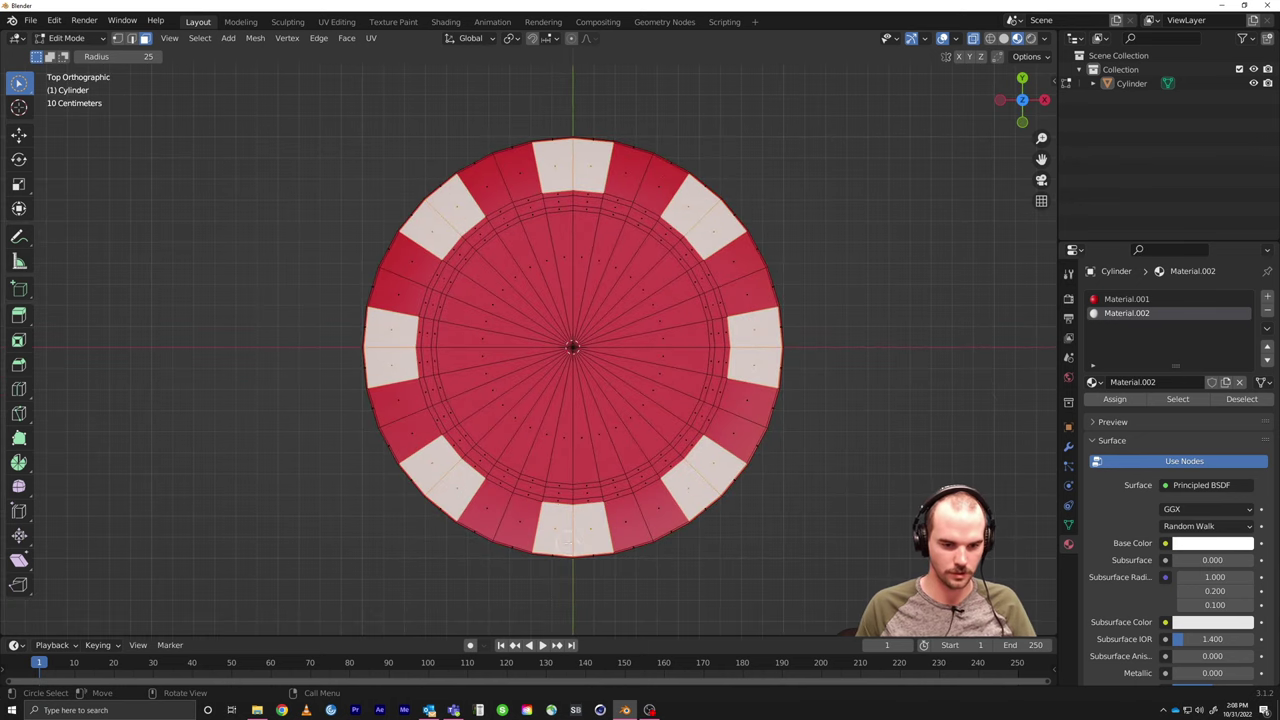
{"action": "mouse_move", "coordinate": [571, 543]}
{"action": "left_mouse_down"}
{"action": "mouse_move", "coordinate": [543, 560]}
{"action": "mouse_move", "coordinate": [591, 557]}
{"action": "mouse_move", "coordinate": [728, 491]}
{"action": "mouse_move", "coordinate": [720, 500]}
{"action": "left_mouse_up"}
{"action": "left_click_drag", "start_coordinate": [777, 316], "coordinate": [784, 372]}
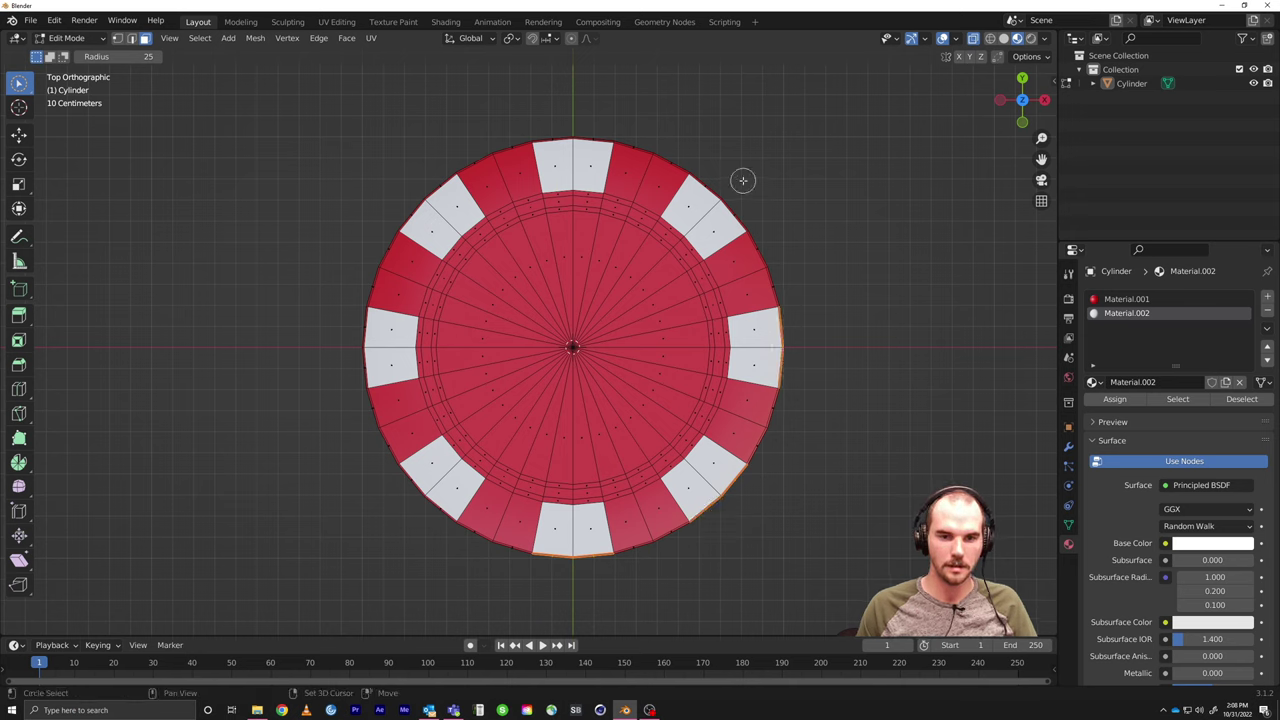
{"action": "mouse_move", "coordinate": [743, 180]}
{"action": "left_mouse_down"}
{"action": "mouse_move", "coordinate": [728, 206]}
{"action": "mouse_move", "coordinate": [574, 126]}
{"action": "mouse_move", "coordinate": [584, 134]}
{"action": "mouse_move", "coordinate": [537, 145]}
{"action": "left_mouse_up"}
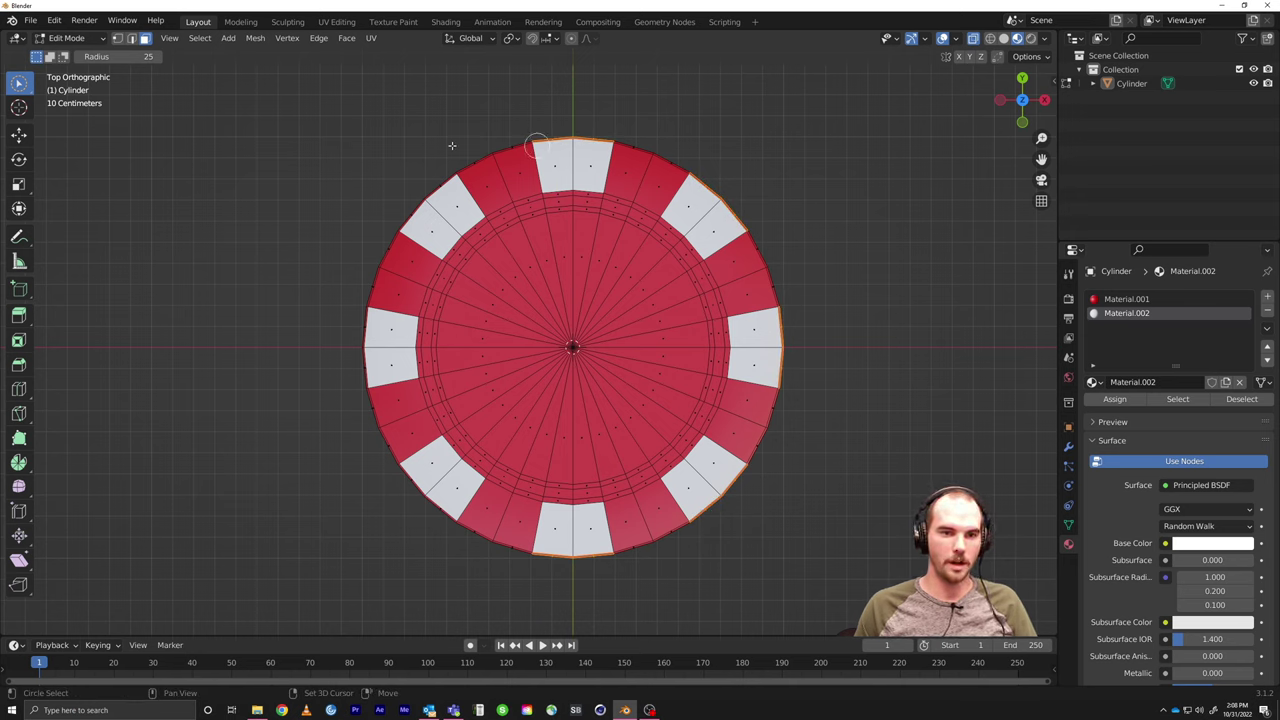
{"action": "left_click_drag", "start_coordinate": [424, 175], "coordinate": [402, 224]}
{"action": "mouse_move", "coordinate": [366, 334]}
{"action": "left_mouse_down"}
{"action": "mouse_move", "coordinate": [364, 385]}
{"action": "mouse_move", "coordinate": [364, 345]}
{"action": "left_mouse_up"}
{"action": "left_click_drag", "start_coordinate": [400, 471], "coordinate": [436, 512]}
{"action": "mouse_move", "coordinate": [791, 494]}
{"action": "middle_mouse_down"}
{"action": "mouse_move", "coordinate": [852, 431]}
{"action": "mouse_move", "coordinate": [831, 374]}
{"action": "mouse_move", "coordinate": [765, 463]}
{"action": "mouse_move", "coordinate": [810, 394]}
{"action": "mouse_move", "coordinate": [793, 484]}
{"action": "middle_mouse_up"}
{"action": "left_click", "coordinate": [1114, 399]}
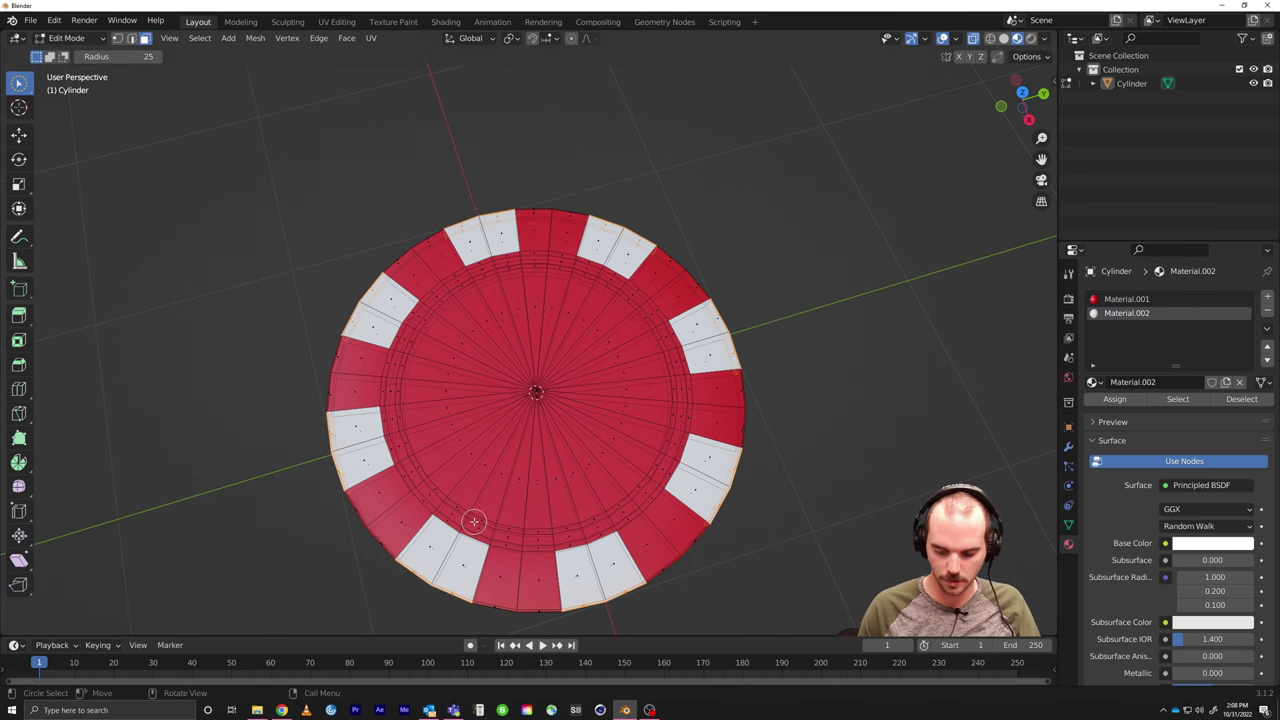
Step: From the top view, select every other face of the narrow middle ring along the chip's left and lower sections
{"action": "key", "text": "KP_7"}
{"action": "scroll", "coordinate": [384, 448], "scroll_direction": "up", "scroll_amount": 5}
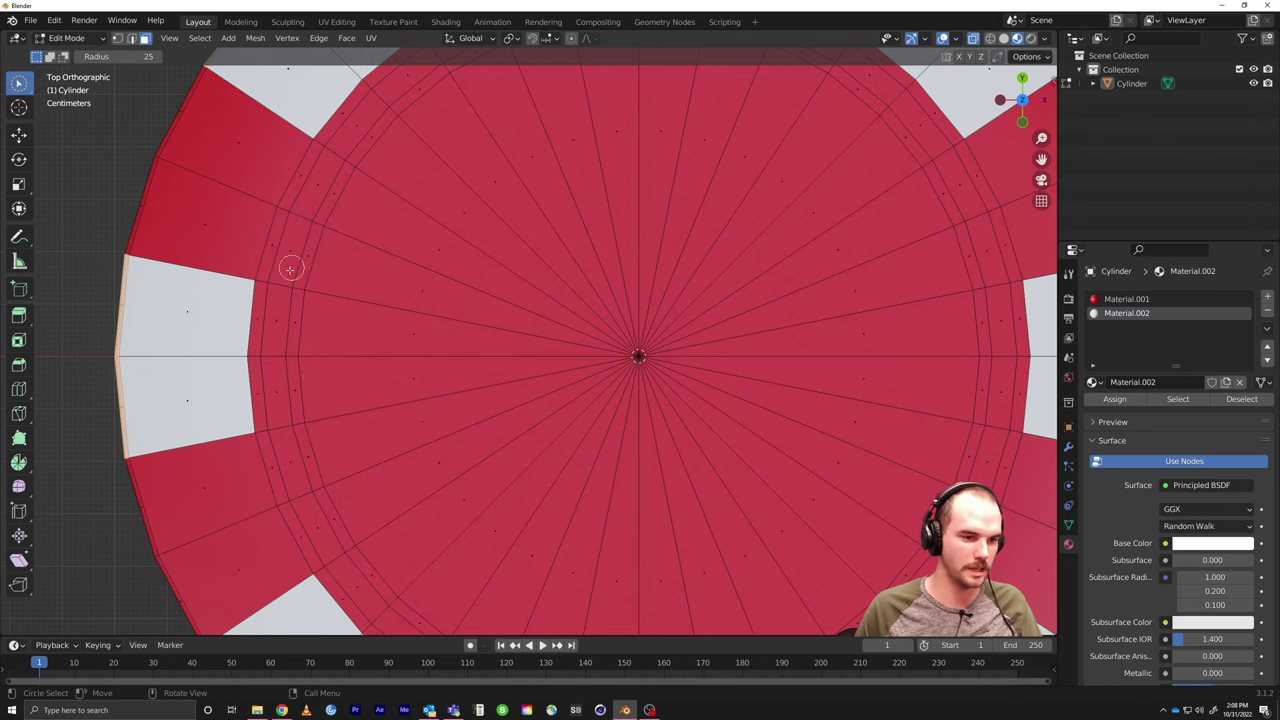
{"action": "left_click", "coordinate": [273, 320]}
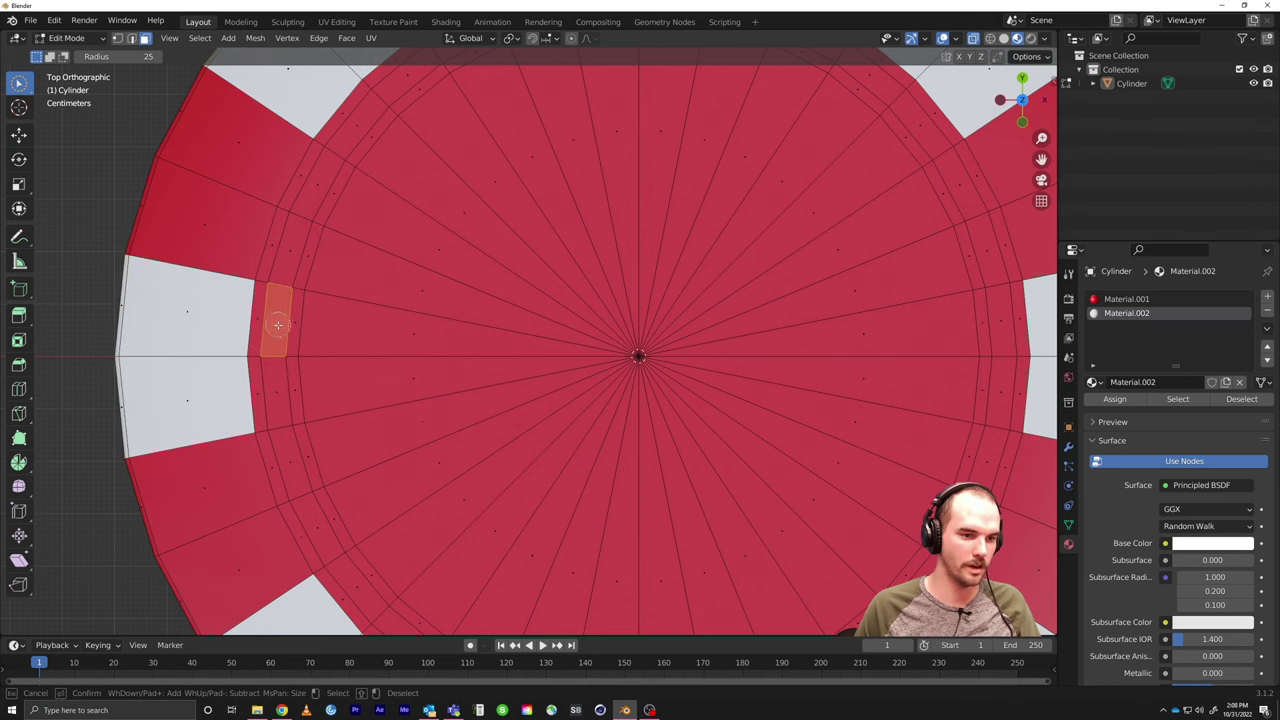
{"action": "left_click", "coordinate": [282, 465], "text": "shift"}
{"action": "scroll", "coordinate": [802, 317], "scroll_direction": "down", "scroll_amount": 3}
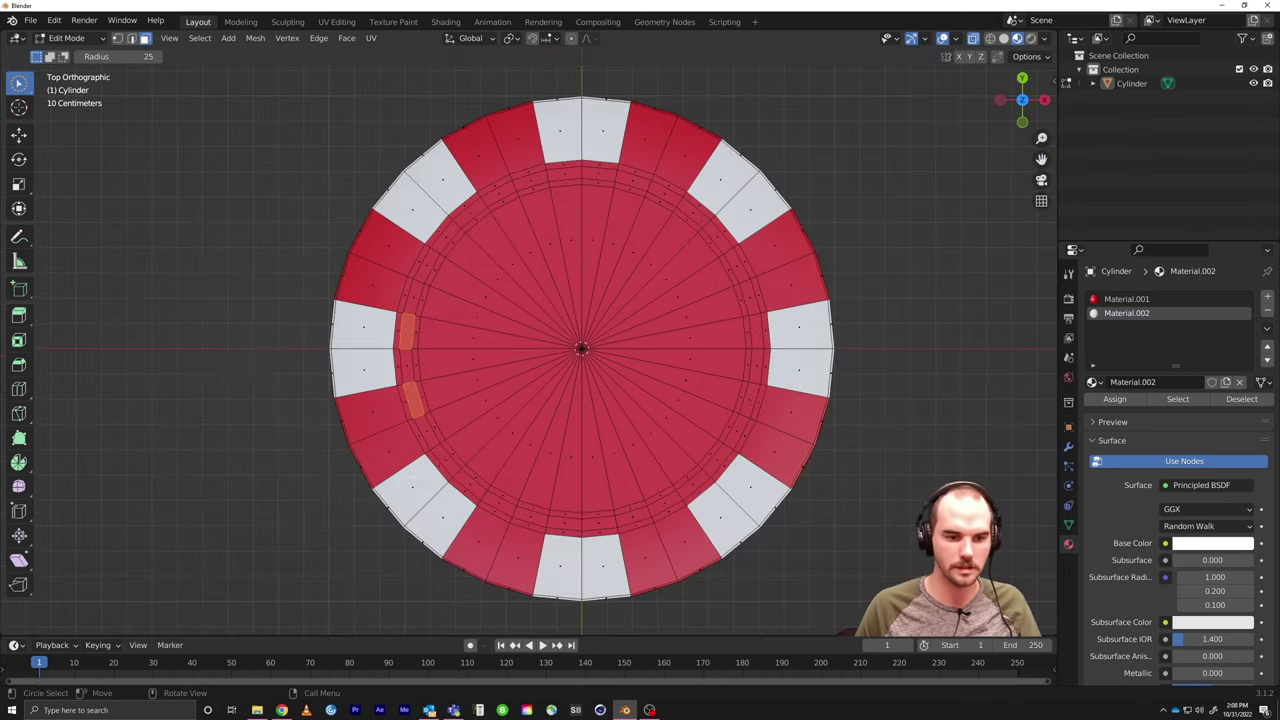
{"action": "scroll", "coordinate": [431, 477], "scroll_direction": "up", "scroll_amount": 3}
{"action": "middle_click_drag", "start_coordinate": [431, 477], "coordinate": [472, 273], "text": "shift"}
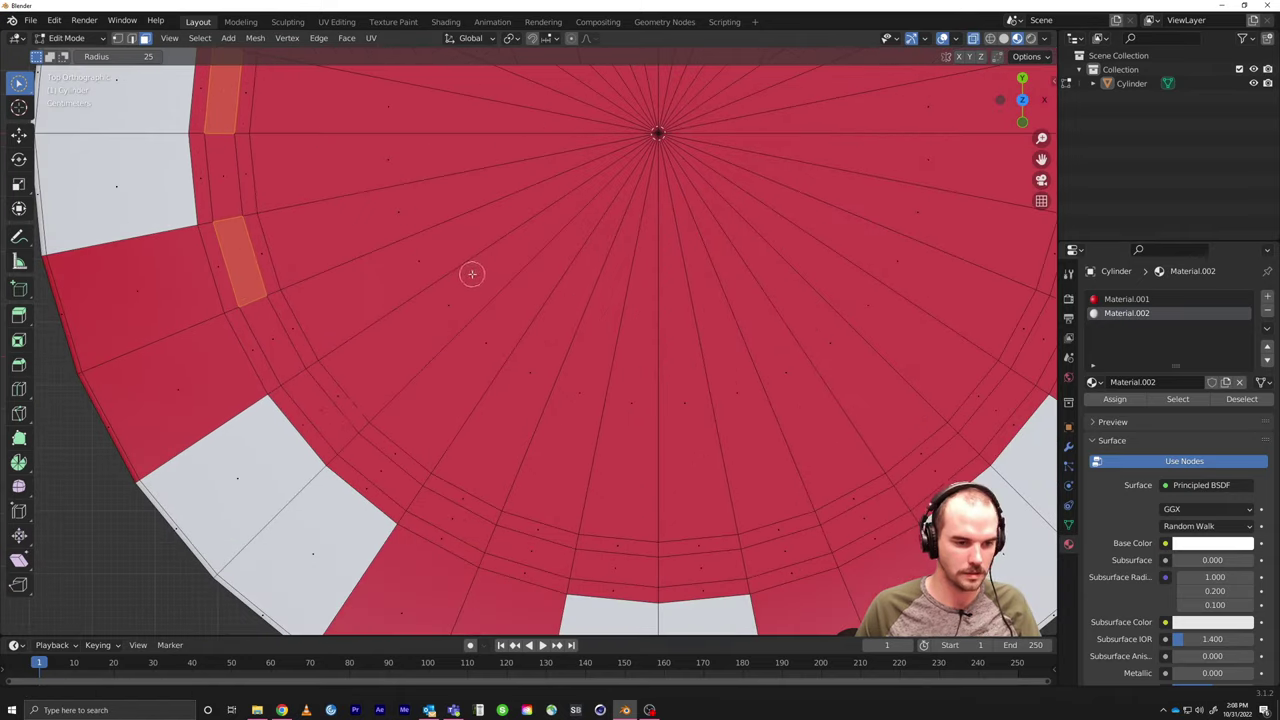
{"action": "left_click", "coordinate": [325, 410], "text": "shift"}
{"action": "left_click", "coordinate": [478, 526], "text": "shift"}
{"action": "left_click", "coordinate": [614, 568], "text": "shift"}
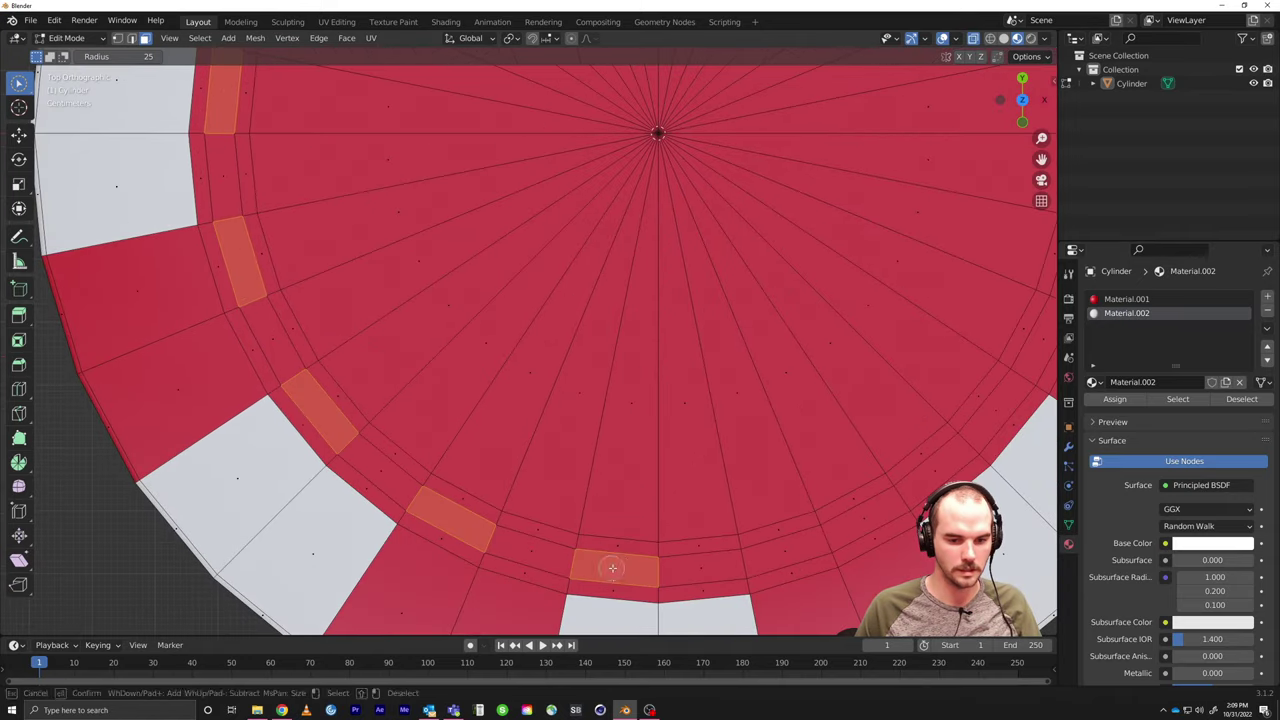
{"action": "left_click", "coordinate": [782, 553], "text": "shift"}
Step: Add every other middle-ring face along the chip's right side and up to its top to the selection
{"action": "middle_click_drag", "start_coordinate": [935, 469], "coordinate": [666, 437], "text": "shift"}
{"action": "left_click", "coordinate": [705, 393], "text": "shift"}
{"action": "left_click", "coordinate": [752, 215], "text": "shift"}
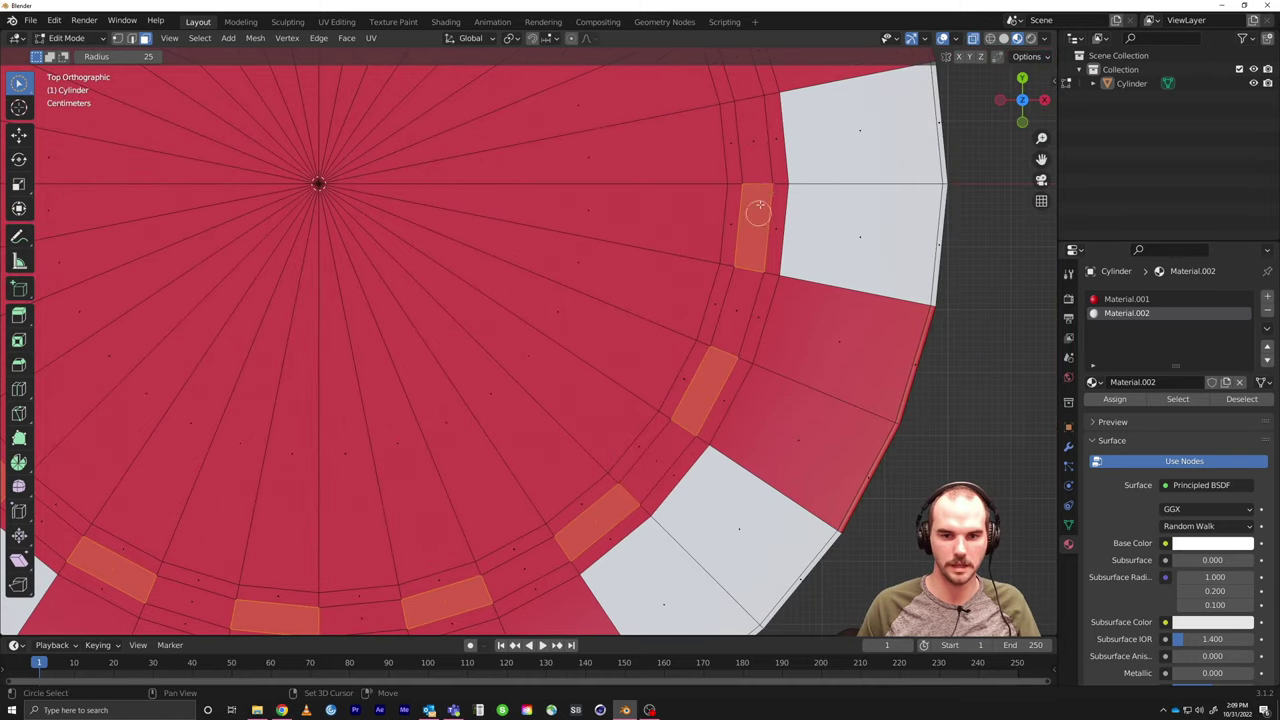
{"action": "middle_click_drag", "start_coordinate": [754, 212], "coordinate": [790, 323], "text": "shift"}
{"action": "left_click", "coordinate": [777, 295], "text": "shift"}
{"action": "left_click", "coordinate": [700, 146], "text": "shift"}
{"action": "middle_click_drag", "start_coordinate": [601, 127], "coordinate": [697, 343], "text": "shift"}
{"action": "left_click", "coordinate": [672, 294], "text": "shift"}
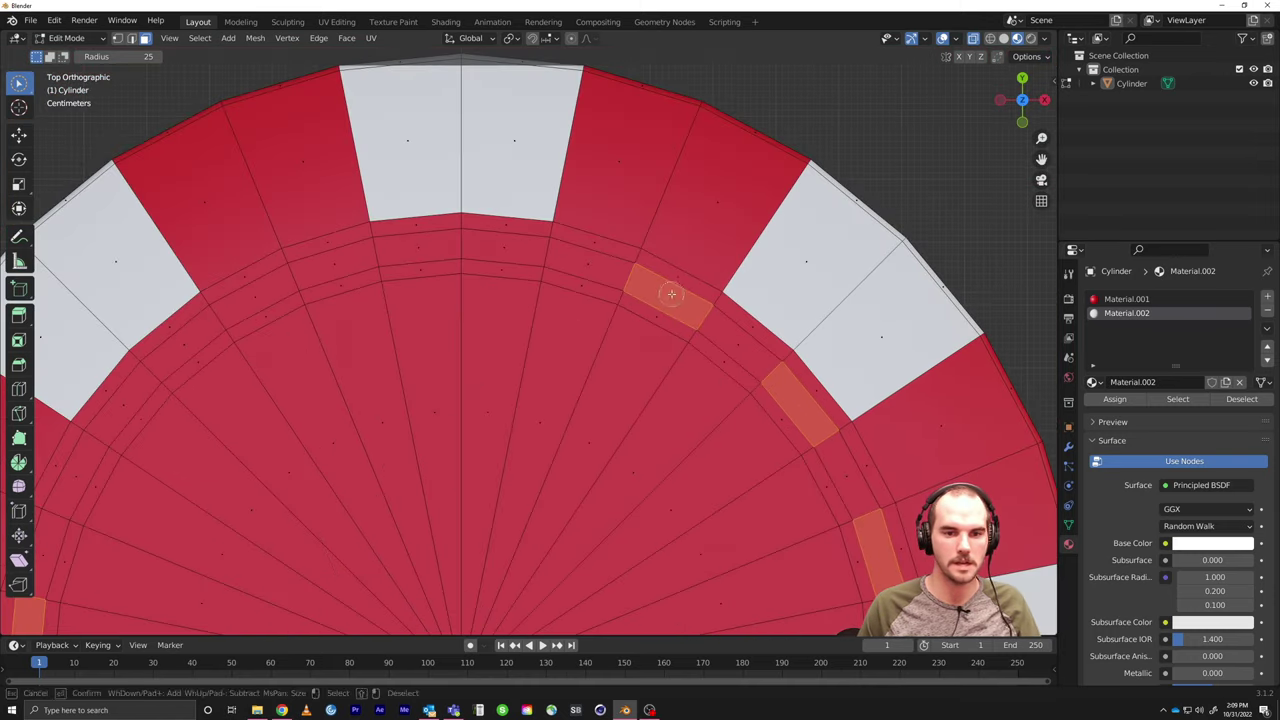
{"action": "left_click", "coordinate": [510, 248], "text": "shift"}
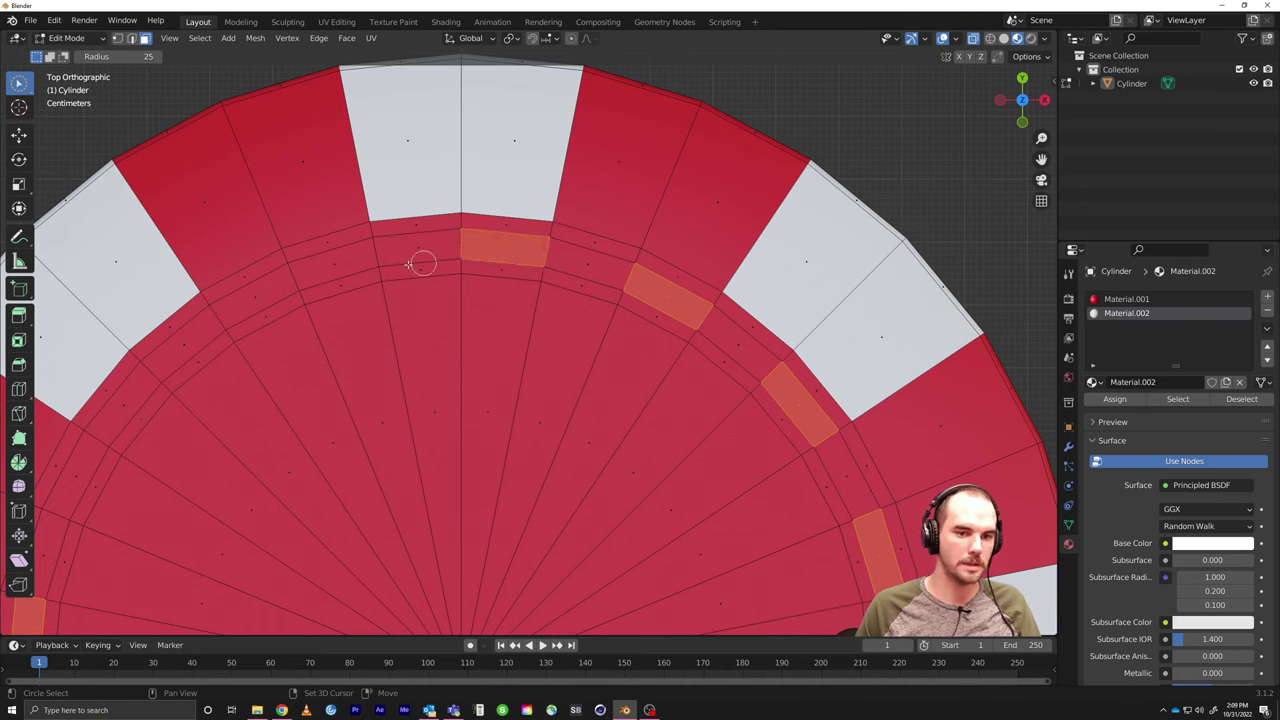
Step: Add the remaining alternate middle-ring faces on the chip's upper left and assign Material.002 to the selected dashes
{"action": "left_click", "coordinate": [327, 263], "text": "shift"}
{"action": "left_click", "coordinate": [185, 338], "text": "shift"}
{"action": "left_click", "coordinate": [63, 478], "text": "shift"}
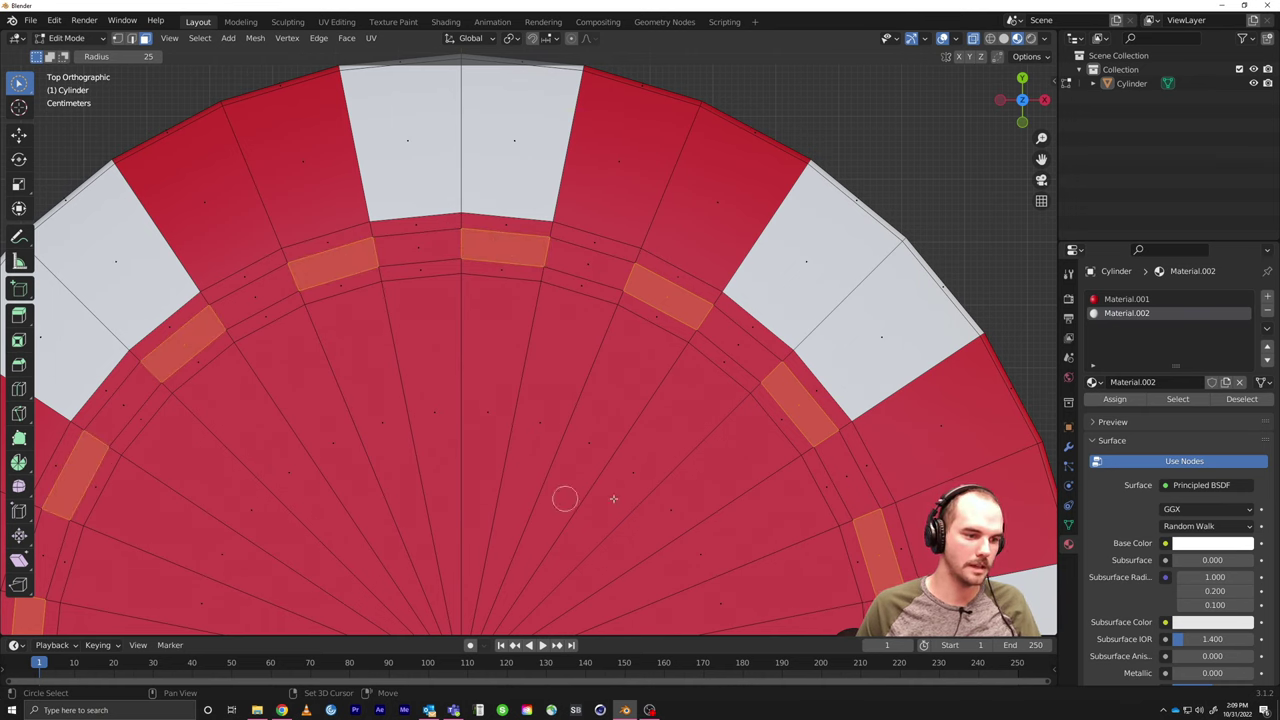
{"action": "scroll", "coordinate": [613, 498], "scroll_direction": "down", "scroll_amount": 2}
{"action": "left_click", "coordinate": [1114, 399]}
{"action": "scroll", "coordinate": [575, 487], "scroll_direction": "down", "scroll_amount": 4}
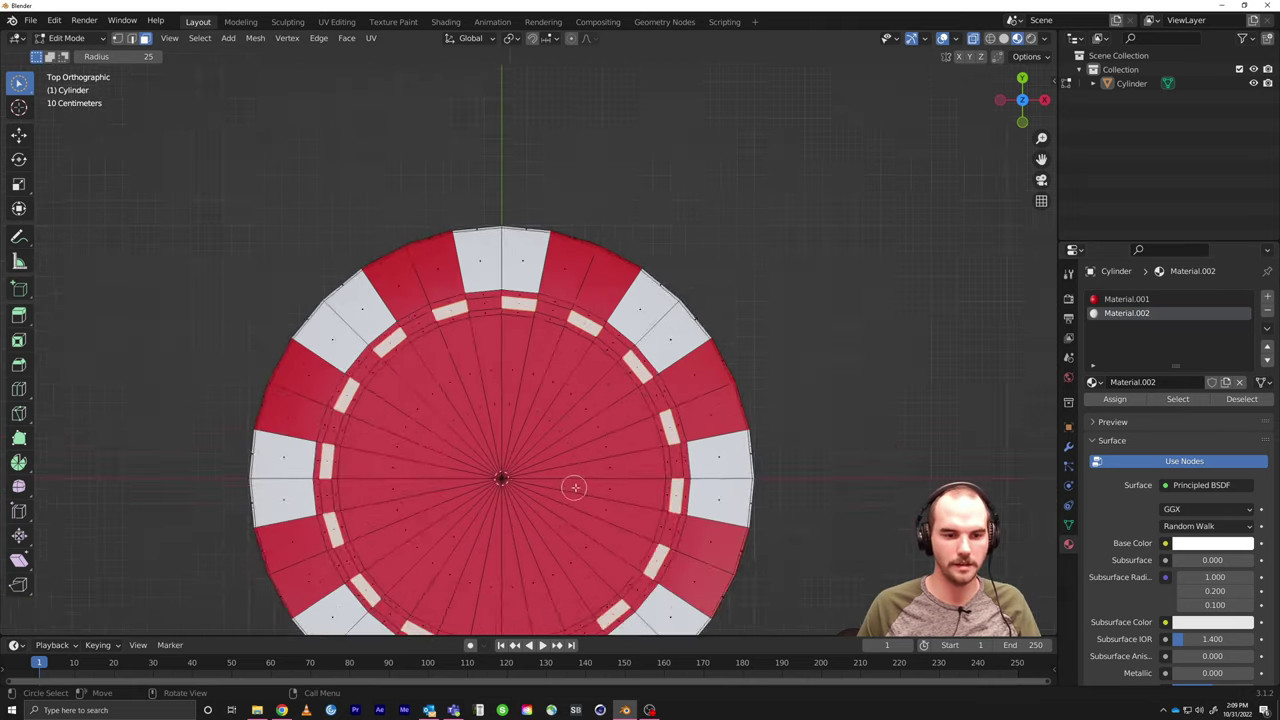
Step: Select all central faces inside the dashed ring, assign them Material.002, and return to Object Mode
{"action": "scroll", "coordinate": [575, 487], "scroll_direction": "down", "scroll_amount": 2}
{"action": "mouse_move", "coordinate": [496, 363]}
{"action": "left_mouse_down"}
{"action": "mouse_move", "coordinate": [585, 372]}
{"action": "mouse_move", "coordinate": [566, 477]}
{"action": "mouse_move", "coordinate": [478, 518]}
{"action": "mouse_move", "coordinate": [432, 458]}
{"action": "mouse_move", "coordinate": [429, 430]}
{"action": "mouse_move", "coordinate": [488, 428]}
{"action": "mouse_move", "coordinate": [478, 535]}
{"action": "left_mouse_up"}
{"action": "key", "text": "Escape"}
{"action": "left_click", "coordinate": [1135, 402]}
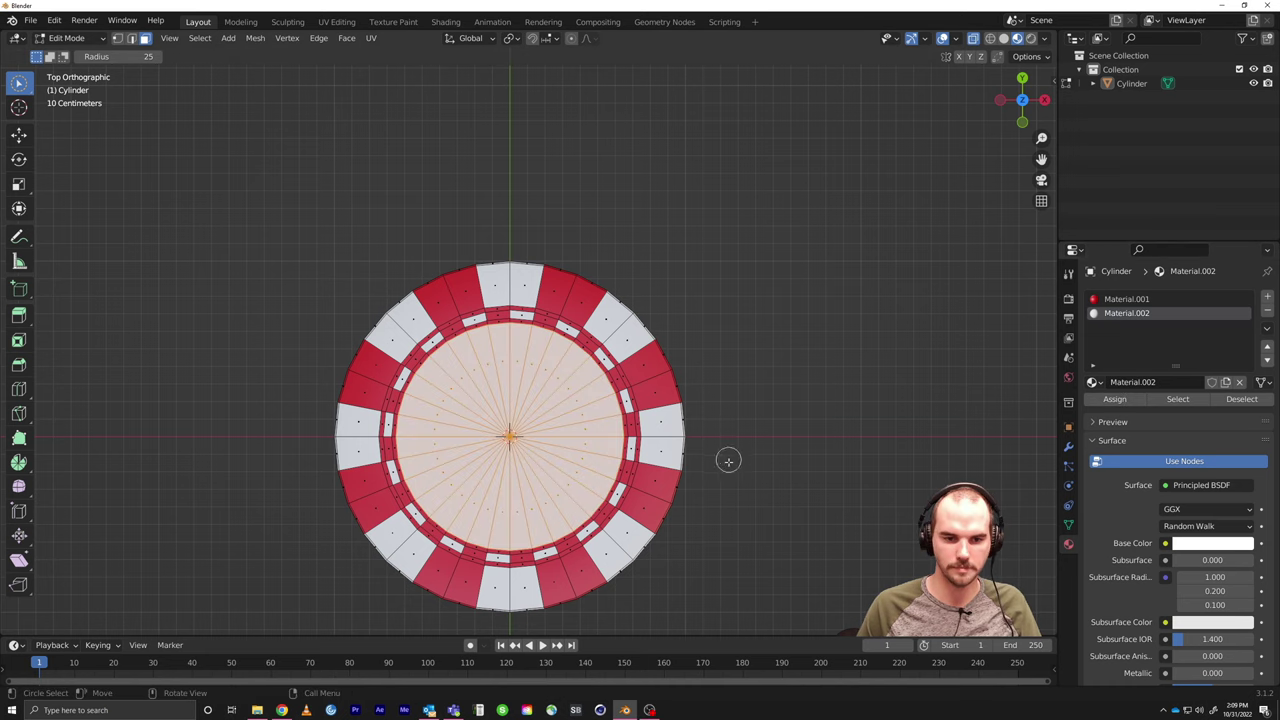
{"action": "middle_click_drag", "start_coordinate": [729, 457], "coordinate": [699, 393]}
{"action": "key", "text": "Tab"}
{"action": "scroll", "coordinate": [745, 415], "scroll_direction": "down", "scroll_amount": 3}
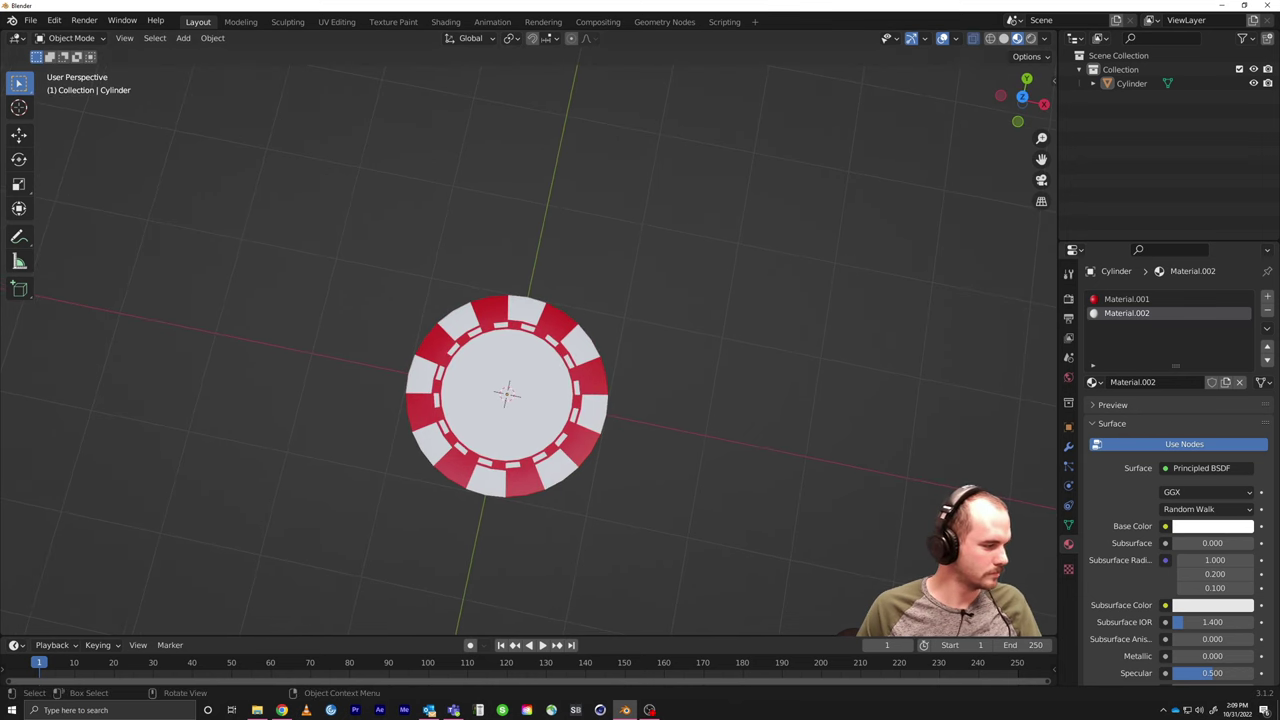
Step: Switch to the browser, move its window over the viewport, and examine the poker chip images against the model
{"action": "left_click", "coordinate": [650, 710]}
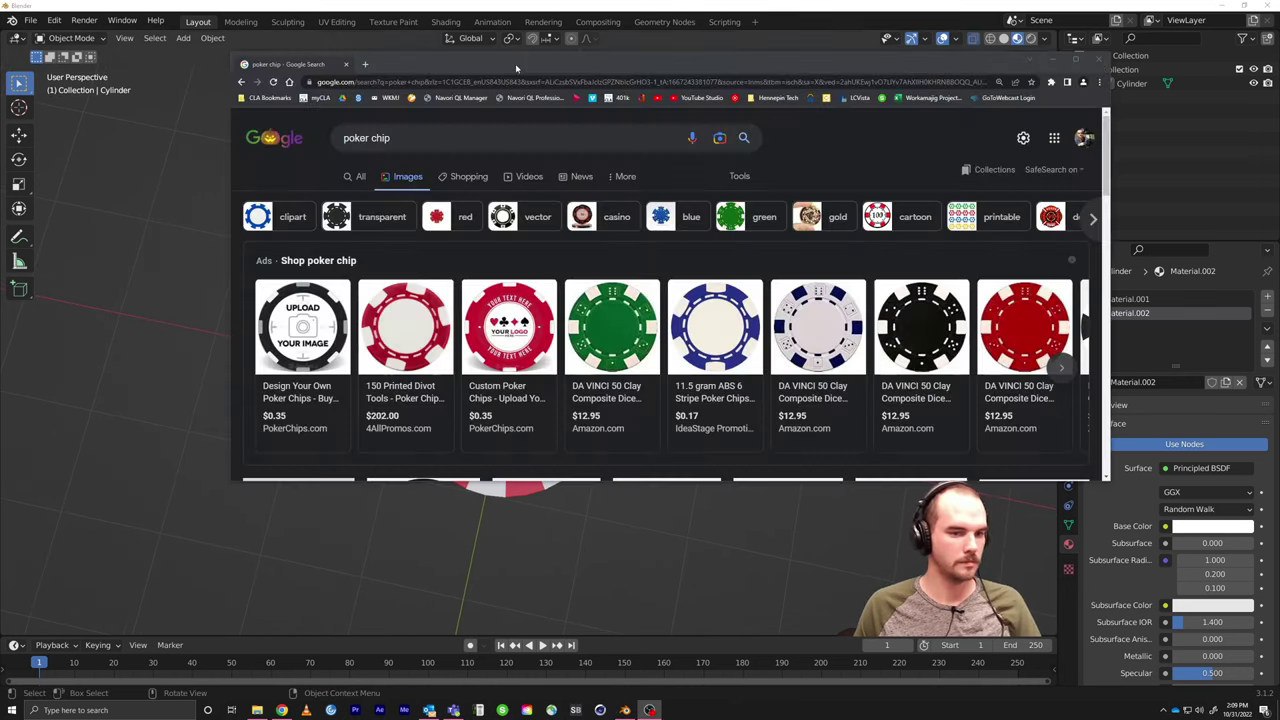
{"action": "left_click_drag", "start_coordinate": [543, 66], "coordinate": [828, 139]}
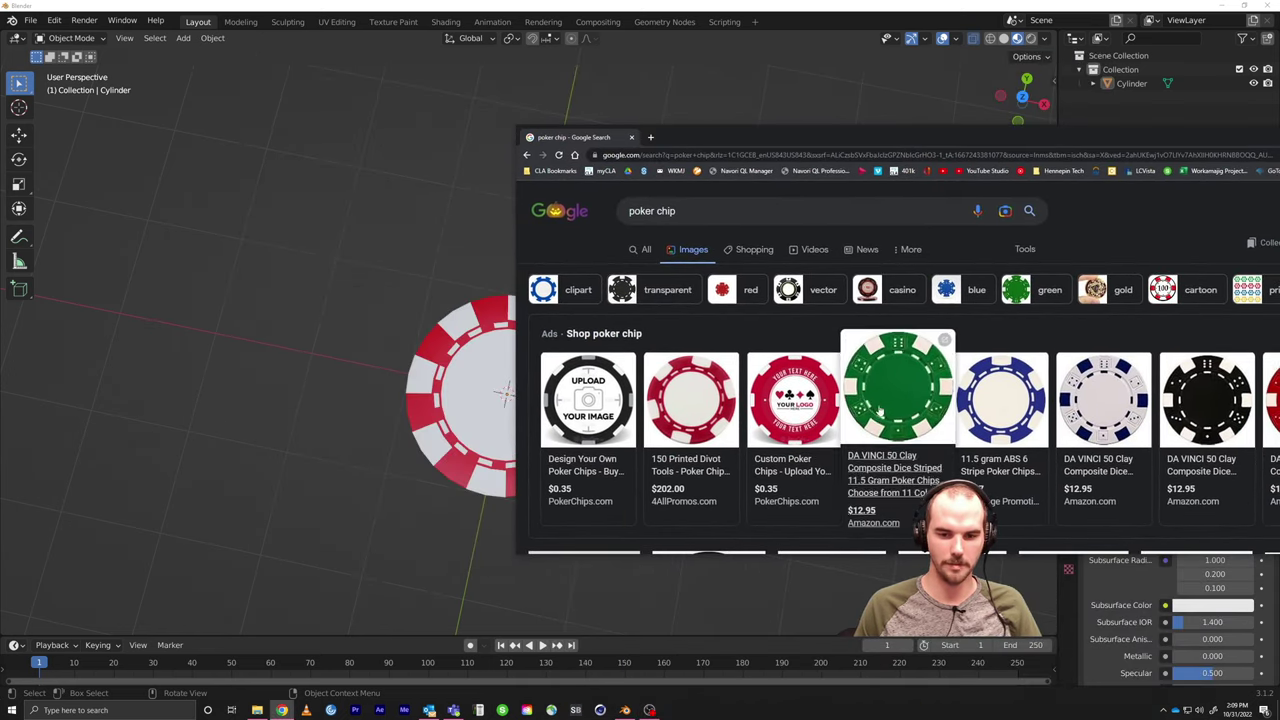
{"action": "left_click_drag", "start_coordinate": [1242, 138], "coordinate": [997, 193]}
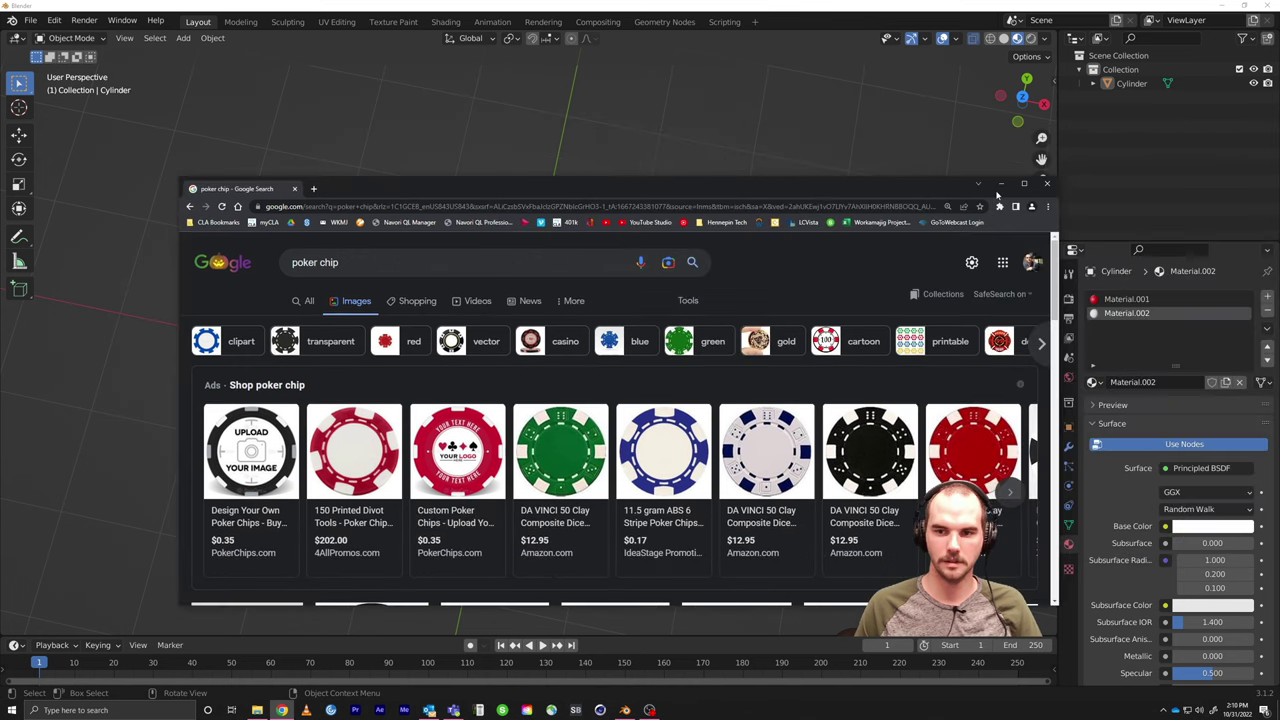
Step: Minimize the browser to return to Blender and assign Material.001 to the chip's selected central faces
{"action": "left_click", "coordinate": [1000, 186]}
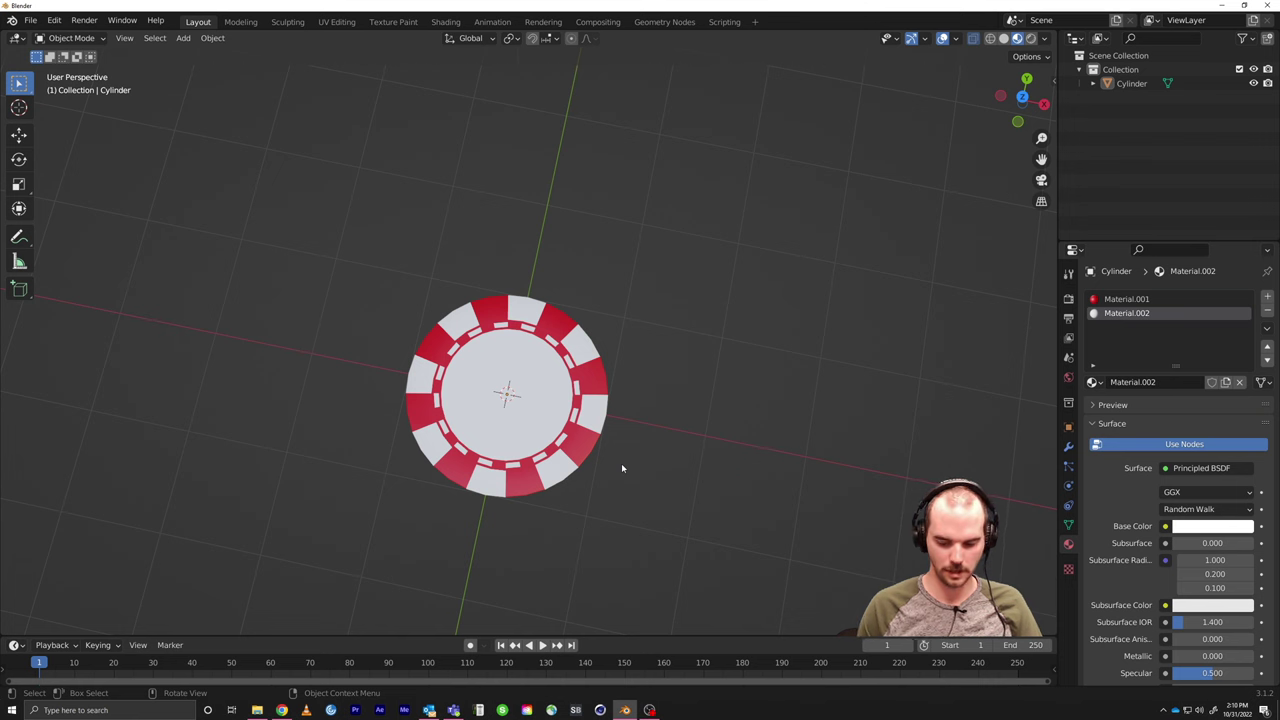
{"action": "key", "text": "KP_7"}
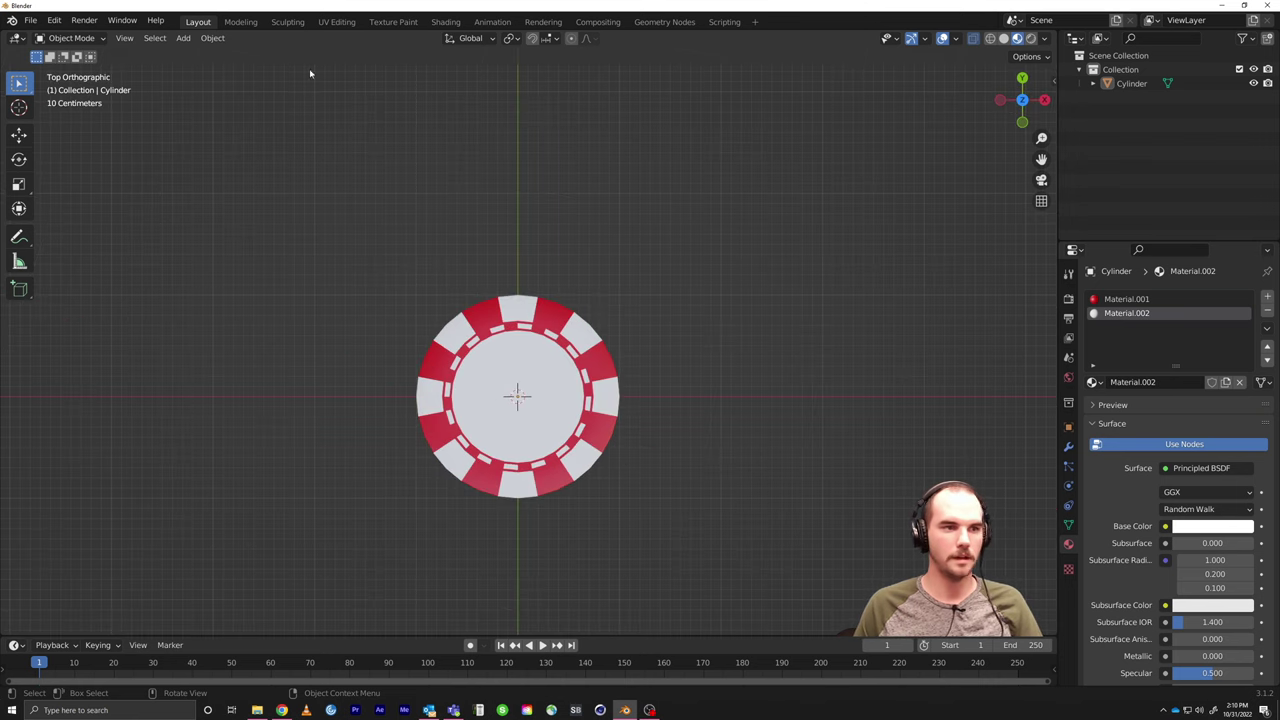
{"action": "key", "text": "Tab"}
{"action": "key", "text": "c"}
{"action": "key", "text": "Escape"}
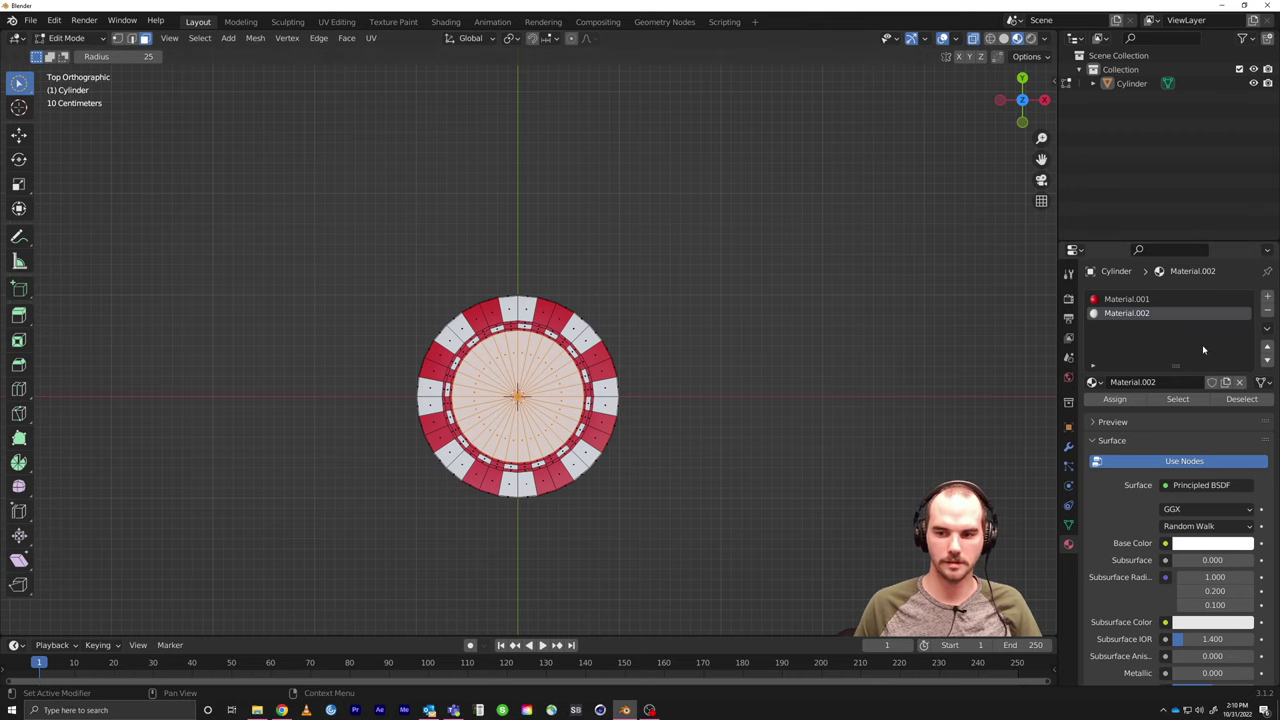
{"action": "left_click", "coordinate": [1127, 299]}
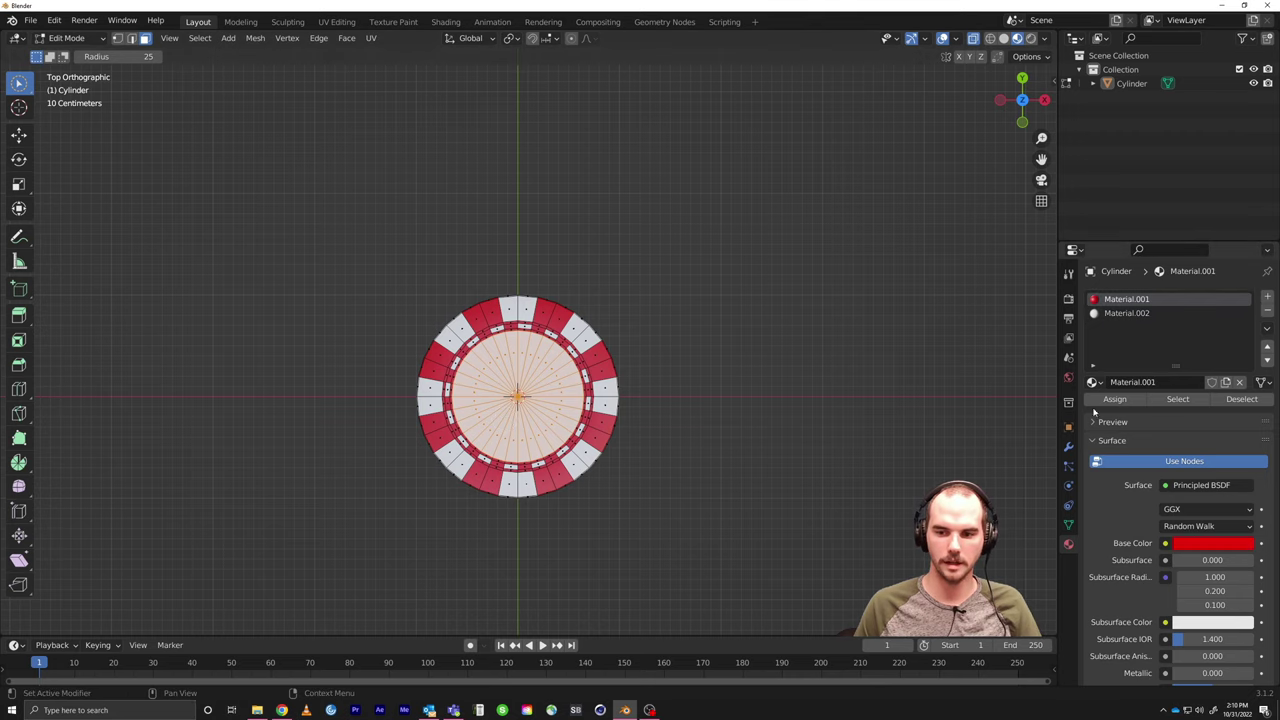
{"action": "left_click", "coordinate": [1114, 399]}
Step: Clear the face selection and return to Object Mode, viewing the recoloured chip from an angle
{"action": "left_click", "coordinate": [658, 493]}
{"action": "middle_click_drag", "start_coordinate": [694, 509], "coordinate": [760, 457]}
{"action": "middle_click_drag", "start_coordinate": [680, 471], "coordinate": [640, 422]}
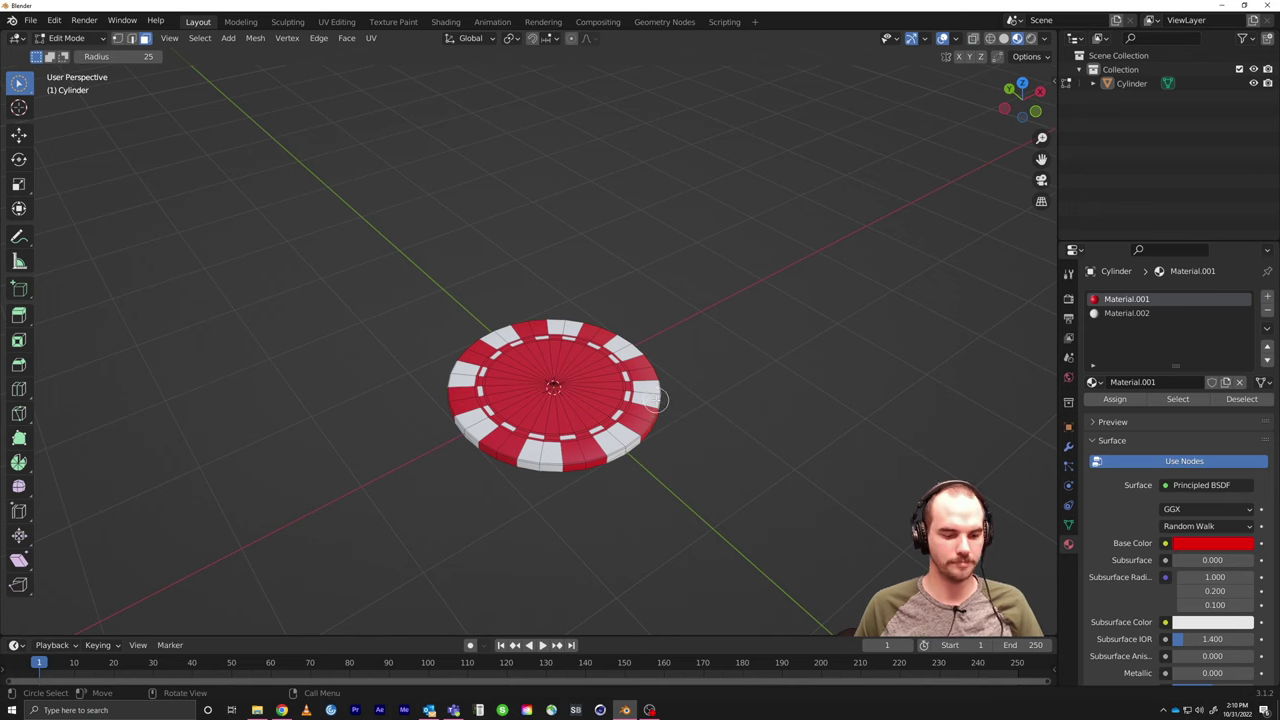
{"action": "key", "text": "Tab"}
{"action": "middle_click_drag", "start_coordinate": [663, 443], "coordinate": [685, 543]}
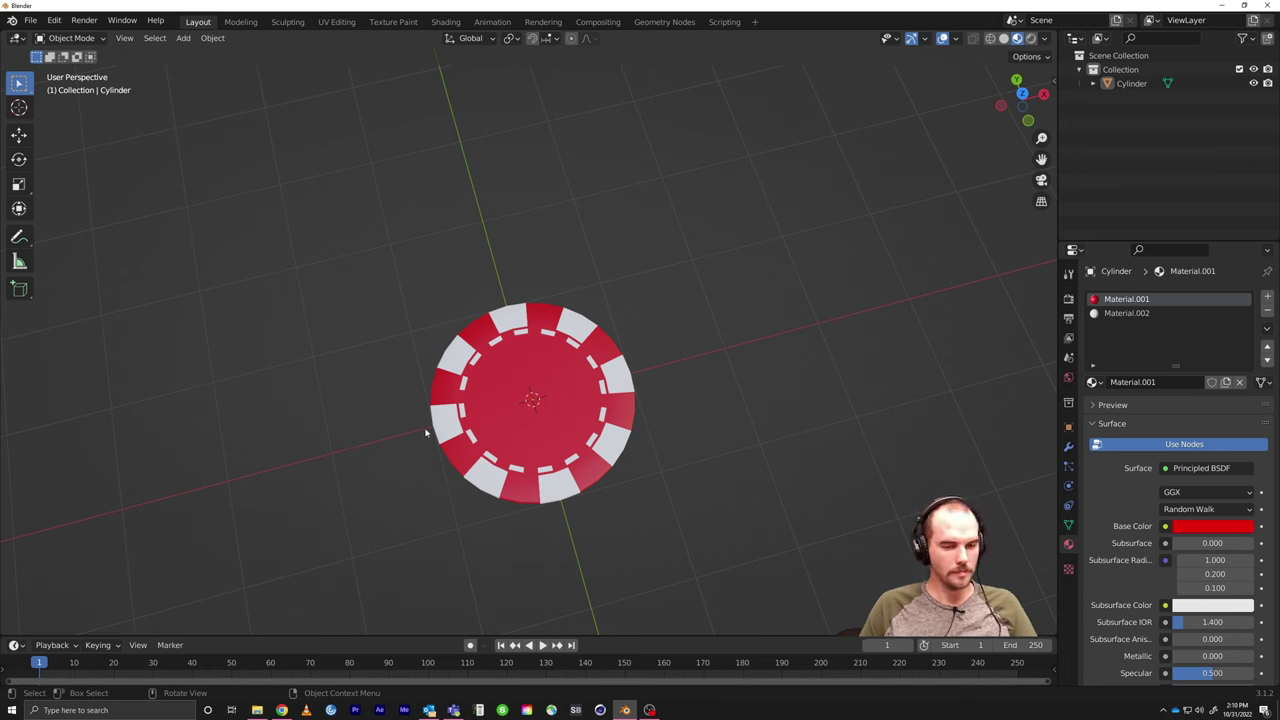
Step: Enter Edit Mode on the chip in top view and turn on X-ray display
{"action": "key", "text": "KP_7"}
{"action": "scroll", "coordinate": [509, 367], "scroll_direction": "up", "scroll_amount": 5}
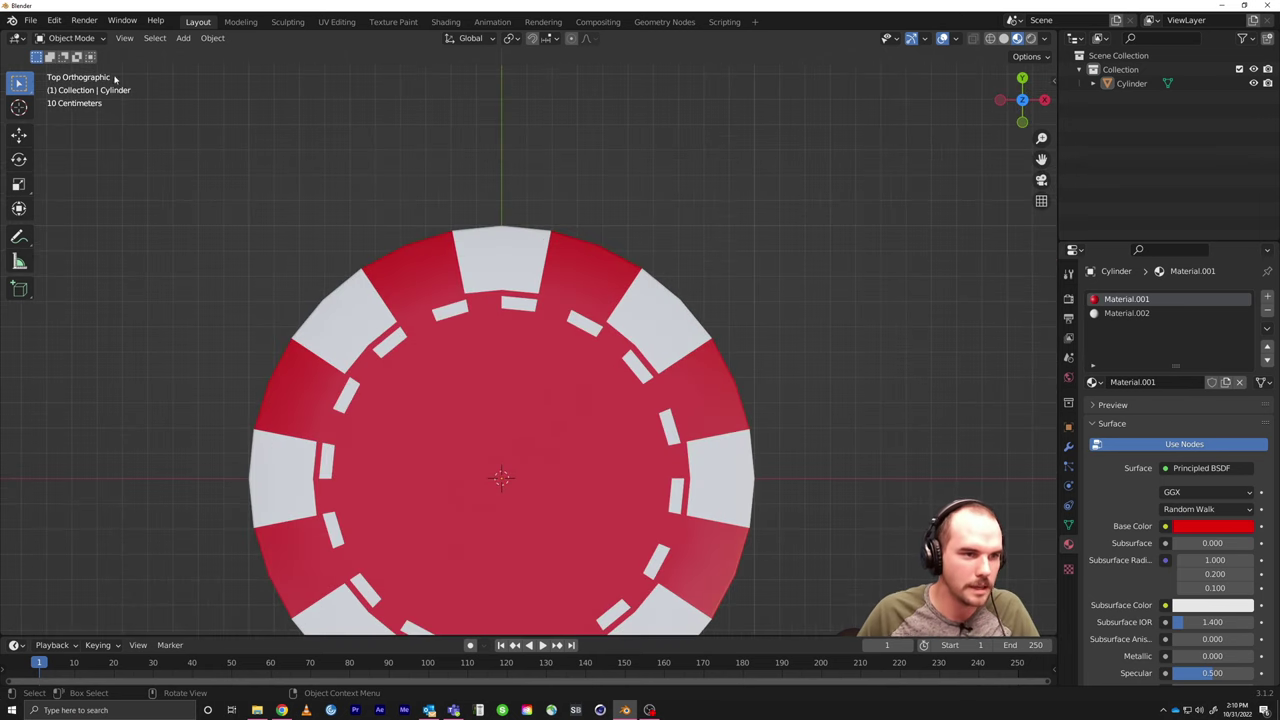
{"action": "key", "text": "Tab"}
{"action": "key", "text": "c"}
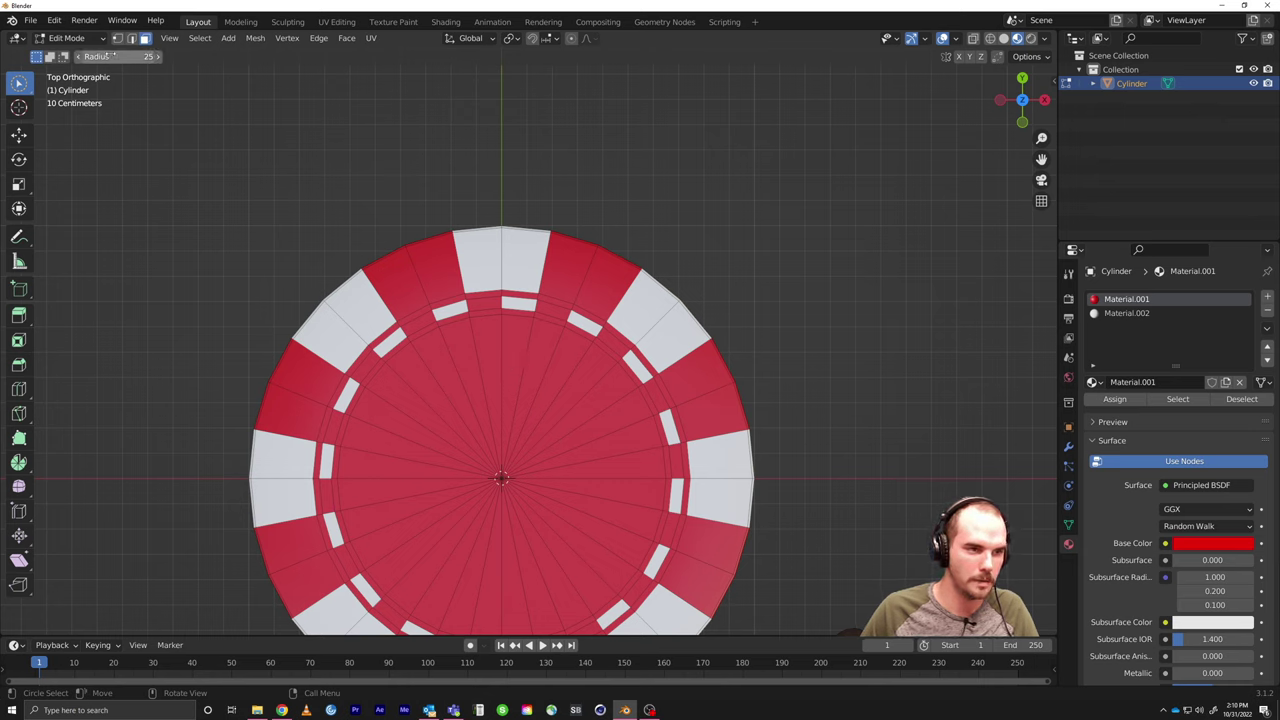
{"action": "left_click", "coordinate": [973, 39]}
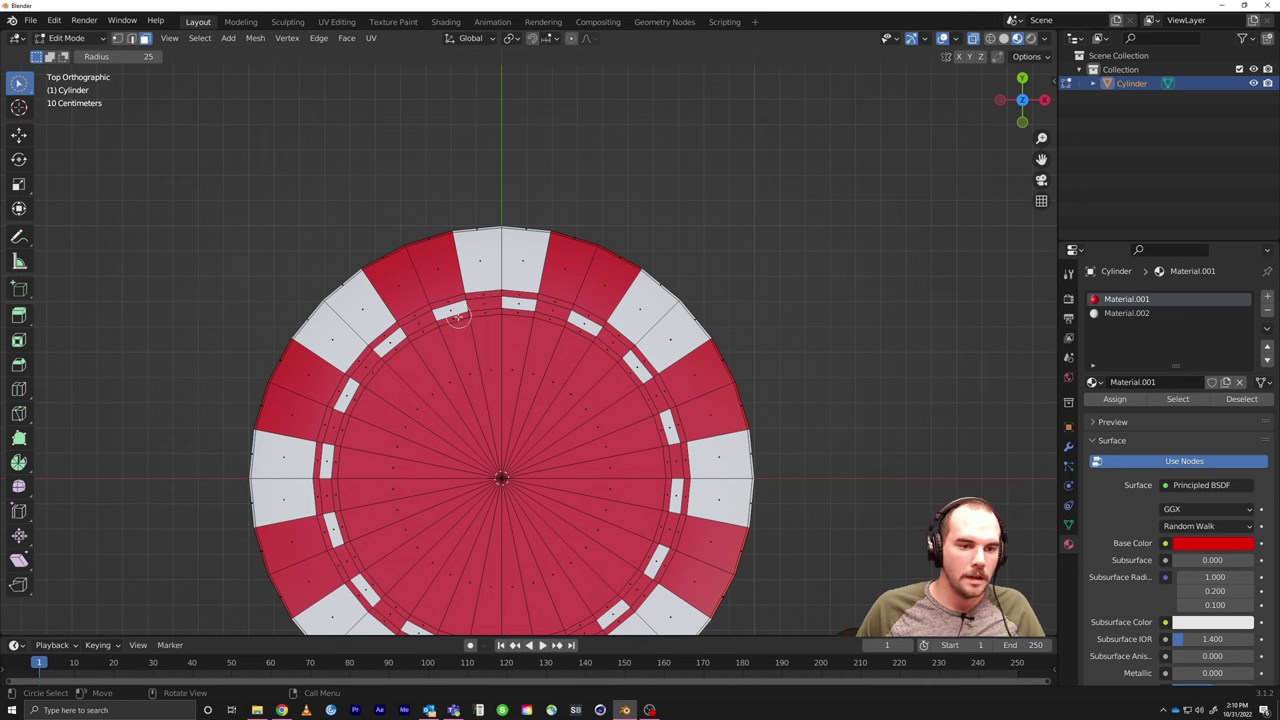
{"action": "mouse_move", "coordinate": [457, 316]}
{"action": "left_mouse_down"}
{"action": "mouse_move", "coordinate": [409, 350]}
{"action": "mouse_move", "coordinate": [416, 332]}
{"action": "mouse_move", "coordinate": [369, 378]}
{"action": "mouse_move", "coordinate": [327, 512]}
{"action": "left_mouse_up"}
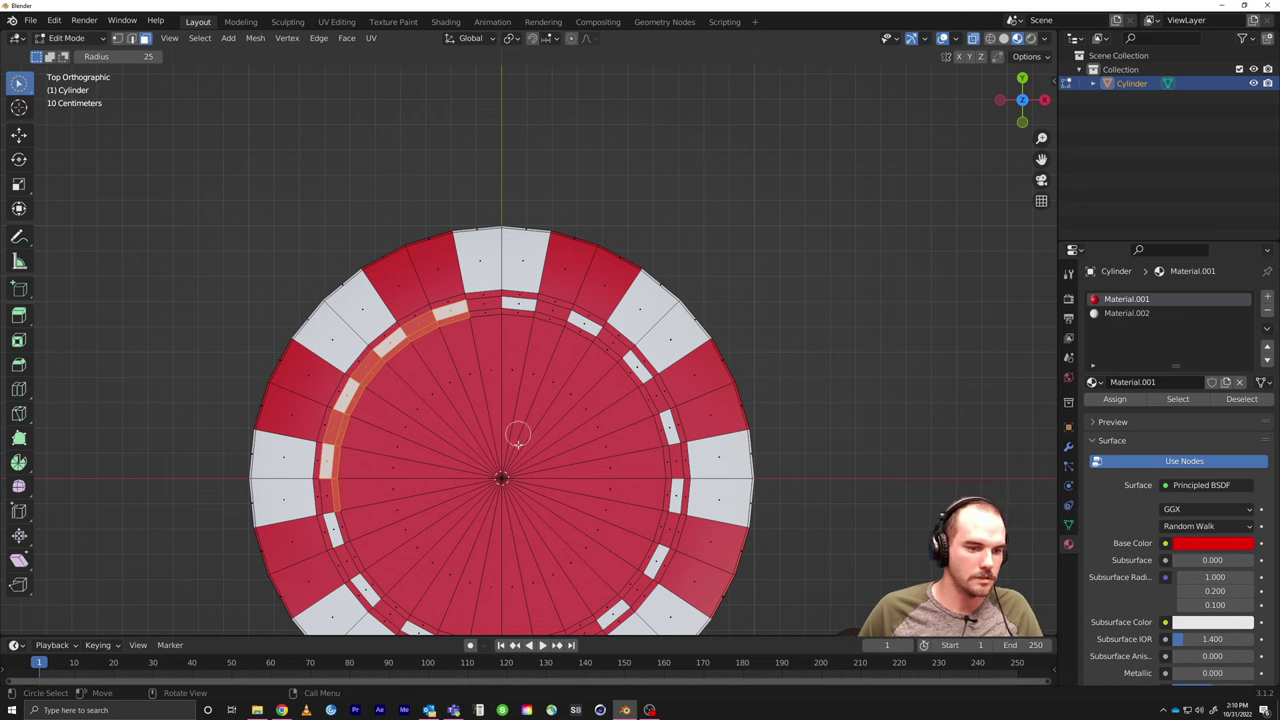
{"action": "left_click_drag", "start_coordinate": [19, 83], "coordinate": [60, 117]}
{"action": "key", "text": "alt+a"}
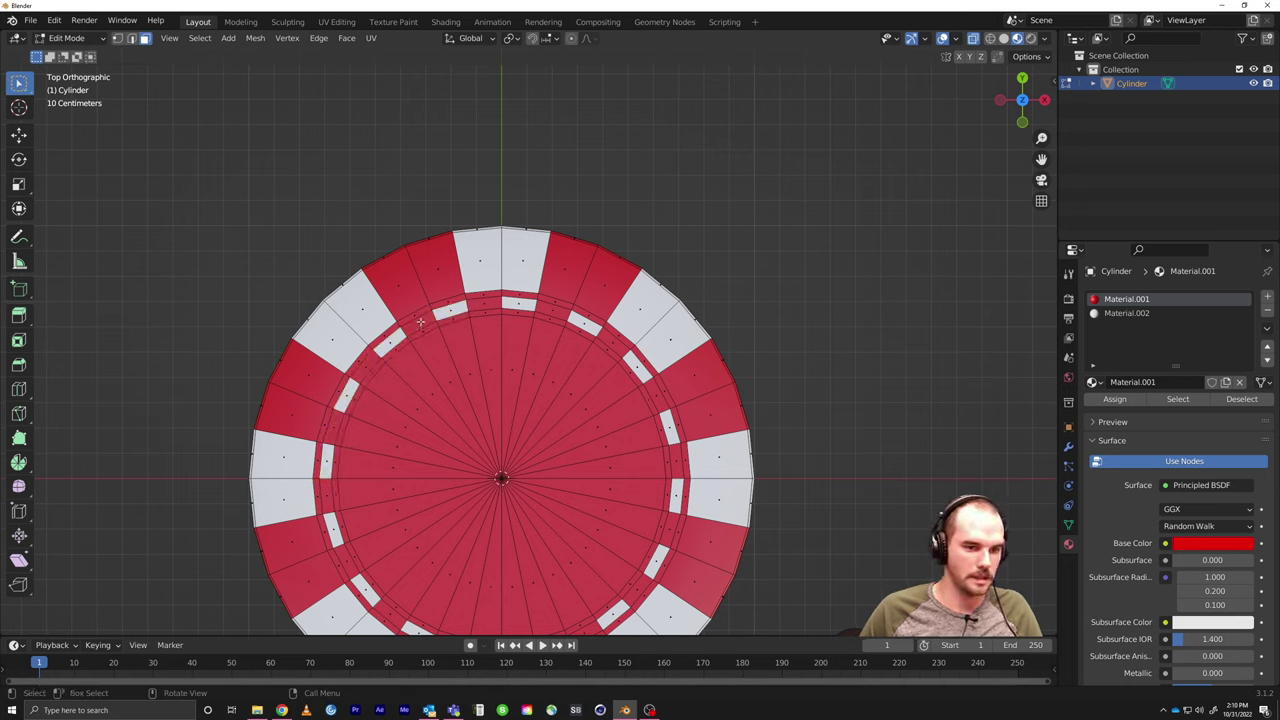
{"action": "left_click", "coordinate": [420, 321]}
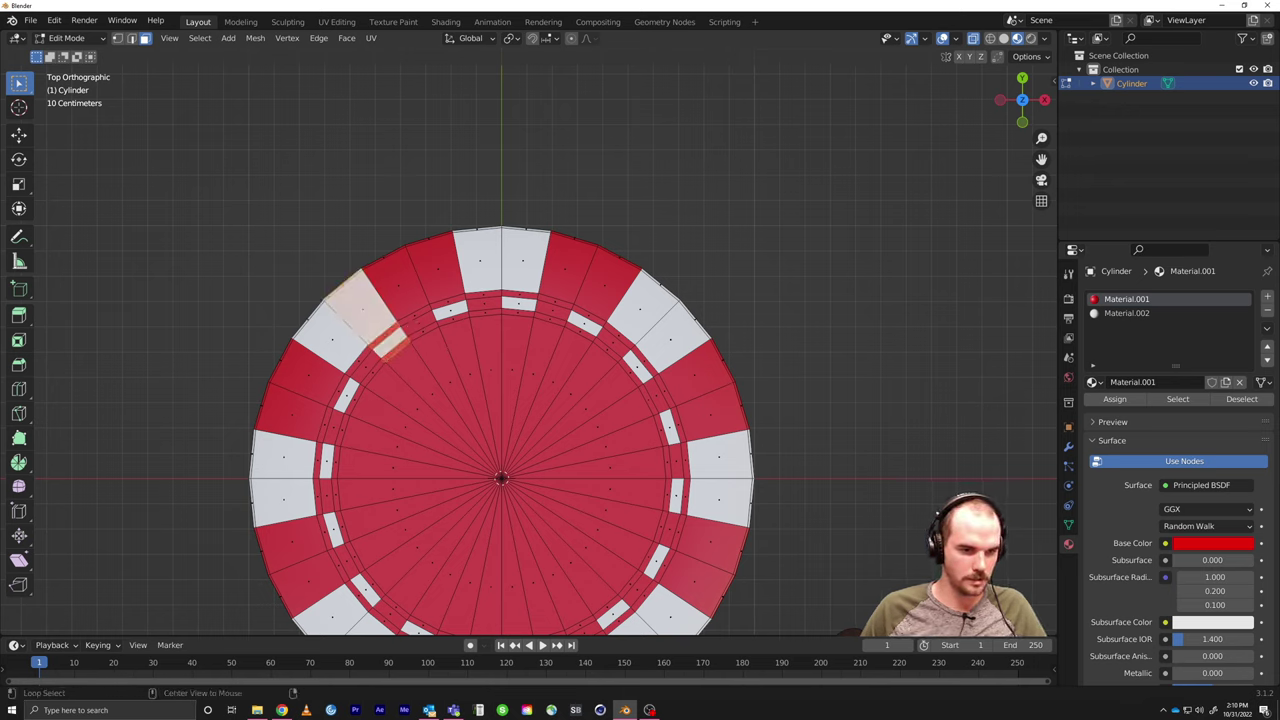
{"action": "left_click", "coordinate": [422, 323], "text": "alt"}
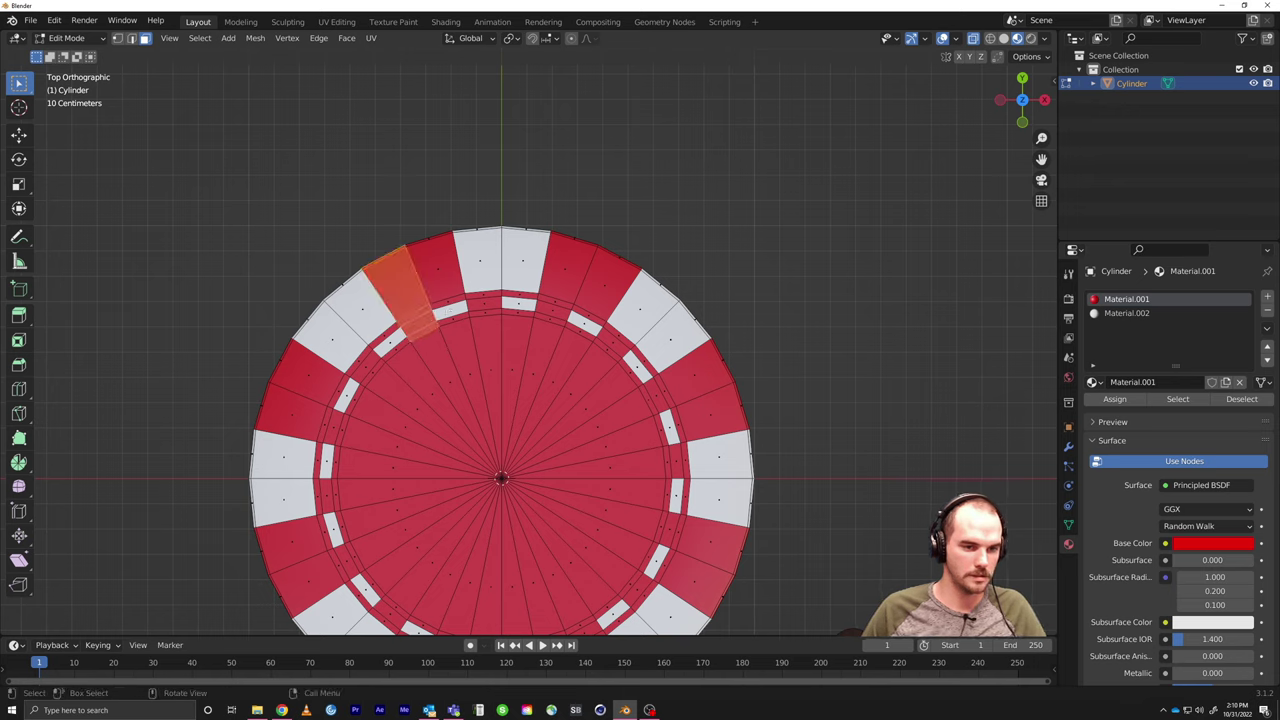
{"action": "key", "text": "ctrl+z"}
{"action": "left_click_drag", "start_coordinate": [564, 522], "coordinate": [410, 247]}
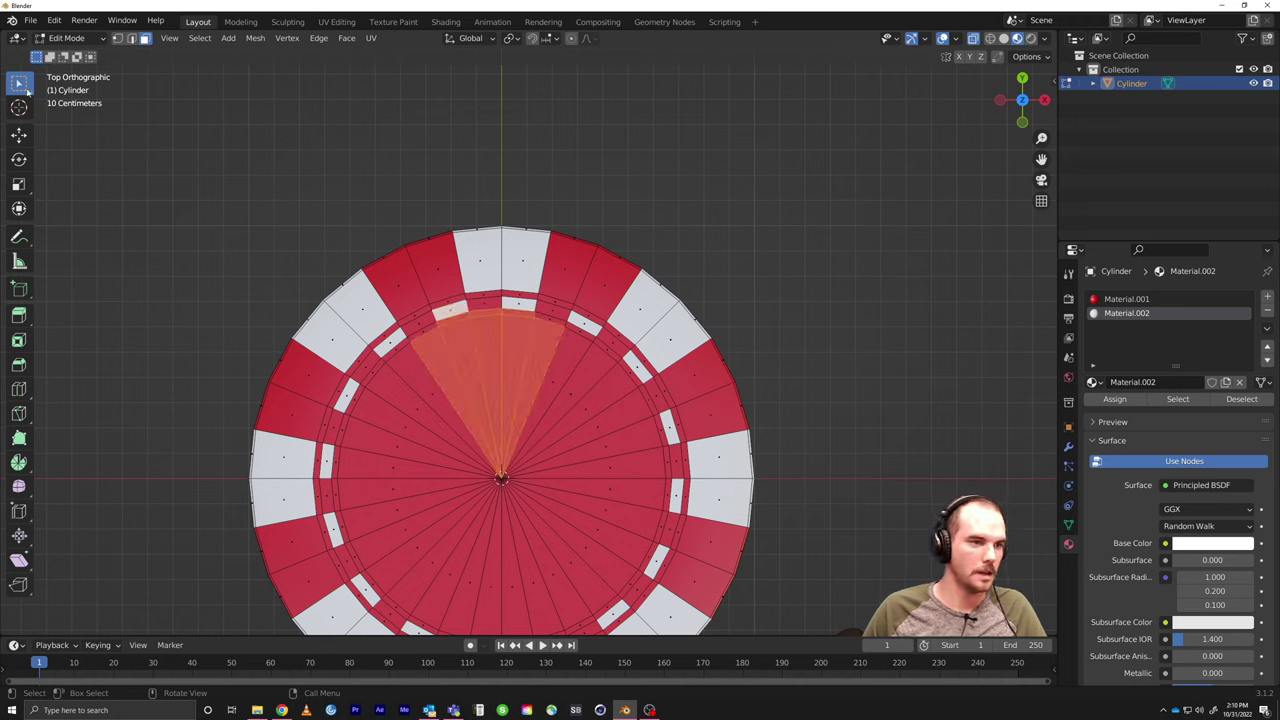
Step: Use circle selection to select the whole dashed ring and all central faces inside it
{"action": "left_click", "coordinate": [27, 90]}
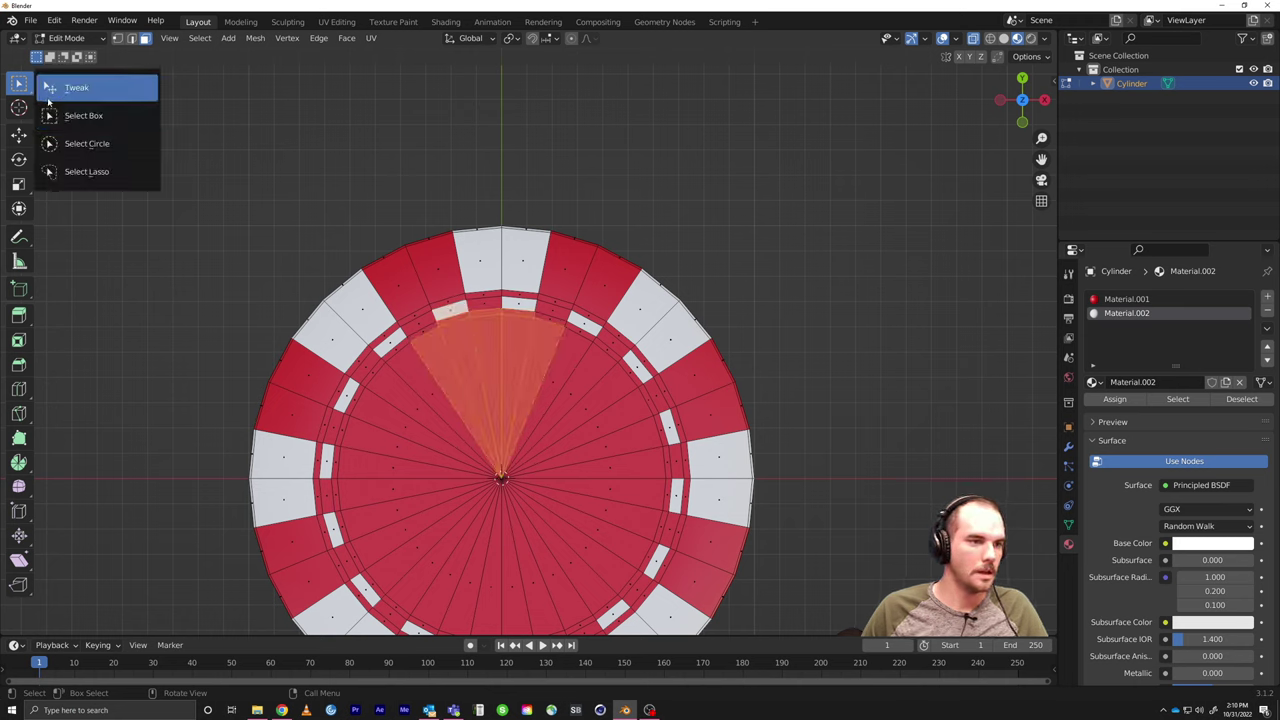
{"action": "left_click", "coordinate": [87, 143]}
{"action": "mouse_move", "coordinate": [512, 310]}
{"action": "left_mouse_down"}
{"action": "mouse_move", "coordinate": [422, 333]}
{"action": "mouse_move", "coordinate": [377, 366]}
{"action": "mouse_move", "coordinate": [348, 412]}
{"action": "mouse_move", "coordinate": [340, 529]}
{"action": "mouse_move", "coordinate": [373, 588]}
{"action": "mouse_move", "coordinate": [432, 610]}
{"action": "left_mouse_up"}
{"action": "key", "text": "space"}
{"action": "key", "text": "space"}
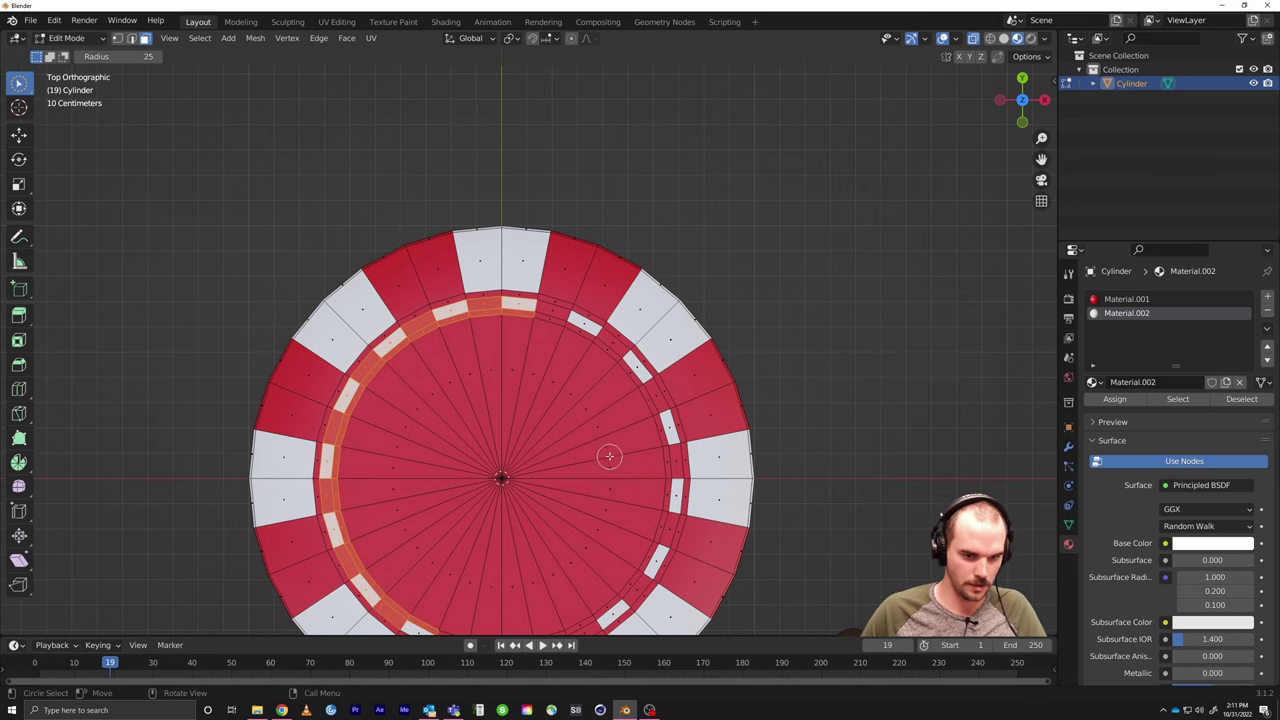
{"action": "middle_click_drag", "start_coordinate": [609, 454], "coordinate": [598, 222], "text": "shift"}
{"action": "mouse_move", "coordinate": [445, 404]}
{"action": "left_mouse_down"}
{"action": "mouse_move", "coordinate": [529, 415]}
{"action": "mouse_move", "coordinate": [420, 395]}
{"action": "mouse_move", "coordinate": [518, 390]}
{"action": "mouse_move", "coordinate": [542, 412]}
{"action": "mouse_move", "coordinate": [610, 382]}
{"action": "mouse_move", "coordinate": [618, 313]}
{"action": "mouse_move", "coordinate": [497, 283]}
{"action": "mouse_move", "coordinate": [600, 326]}
{"action": "mouse_move", "coordinate": [577, 343]}
{"action": "mouse_move", "coordinate": [515, 348]}
{"action": "mouse_move", "coordinate": [408, 318]}
{"action": "mouse_move", "coordinate": [393, 225]}
{"action": "mouse_move", "coordinate": [440, 159]}
{"action": "mouse_move", "coordinate": [498, 146]}
{"action": "mouse_move", "coordinate": [552, 159]}
{"action": "mouse_move", "coordinate": [602, 231]}
{"action": "mouse_move", "coordinate": [607, 338]}
{"action": "mouse_move", "coordinate": [632, 360]}
{"action": "left_mouse_up"}
{"action": "mouse_move", "coordinate": [655, 310]}
{"action": "left_mouse_down"}
{"action": "mouse_move", "coordinate": [670, 238]}
{"action": "mouse_move", "coordinate": [651, 166]}
{"action": "mouse_move", "coordinate": [606, 116]}
{"action": "mouse_move", "coordinate": [541, 89]}
{"action": "left_mouse_up"}
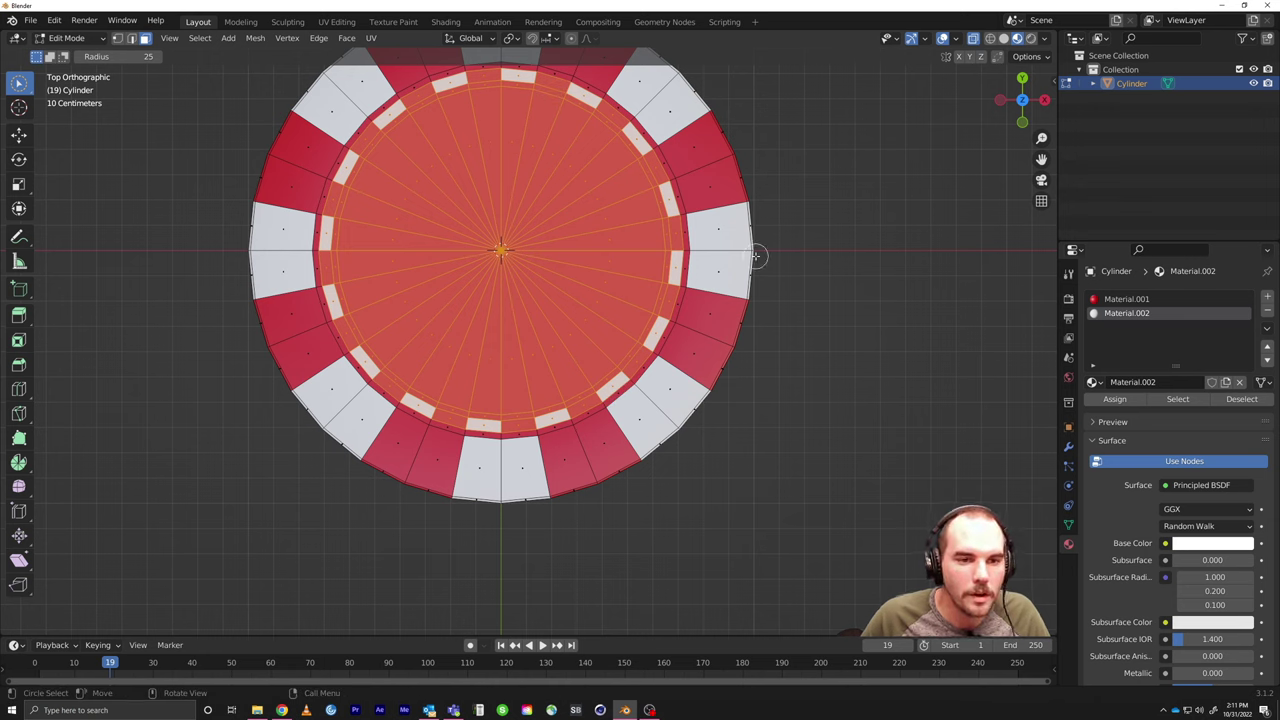
Step: Scale the selected dashed ring and centre to 0.858 and rotate them 3.02° about the Z axis
{"action": "key", "text": "s"}
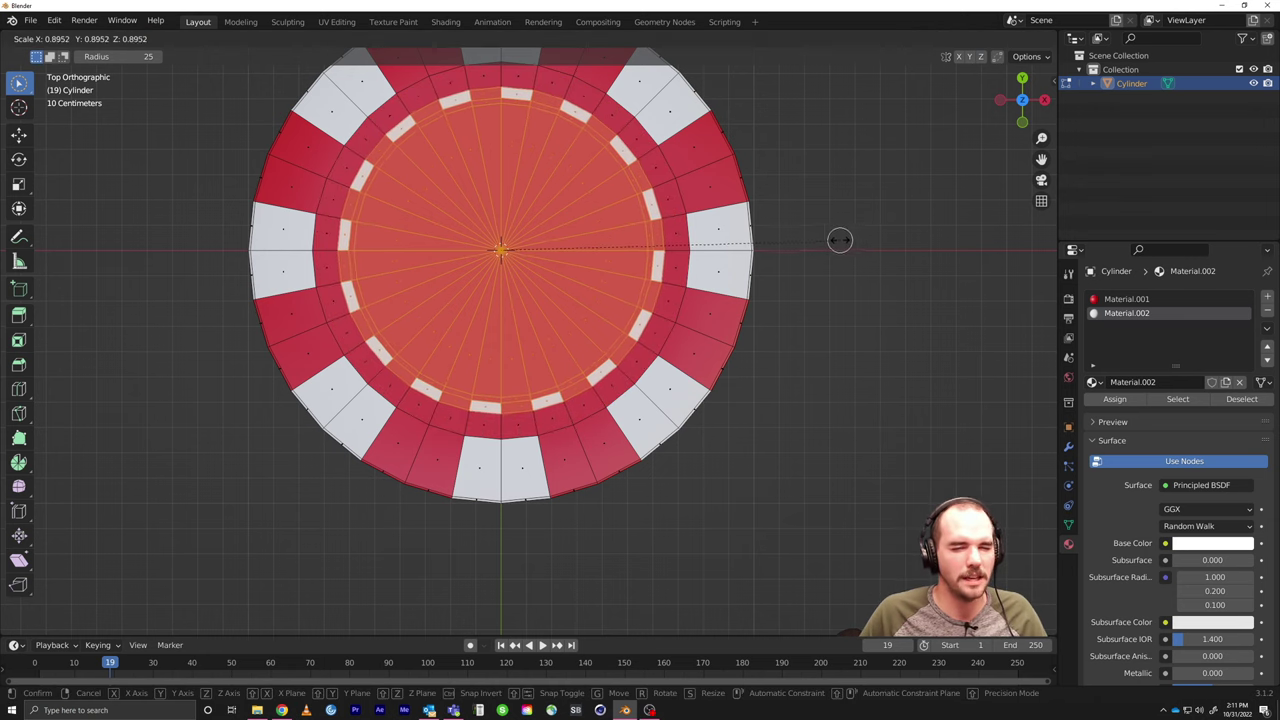
{"action": "left_click", "coordinate": [826, 236]}
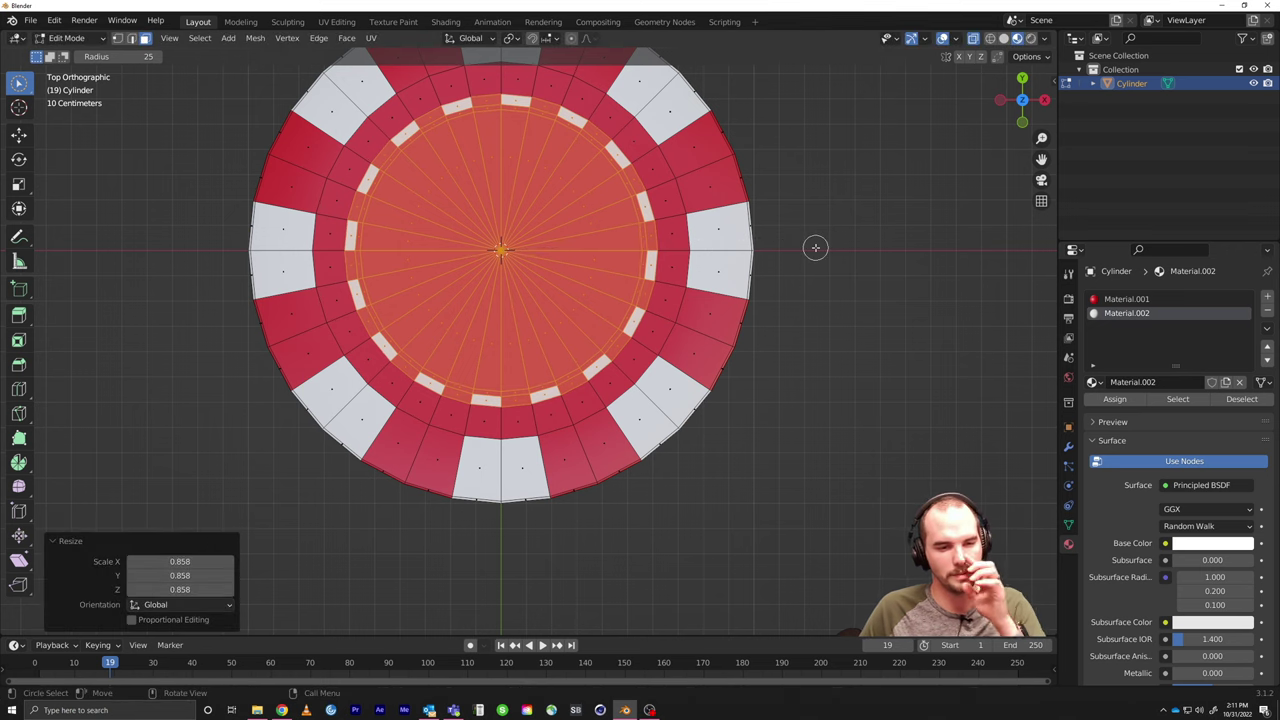
{"action": "key", "text": "r"}
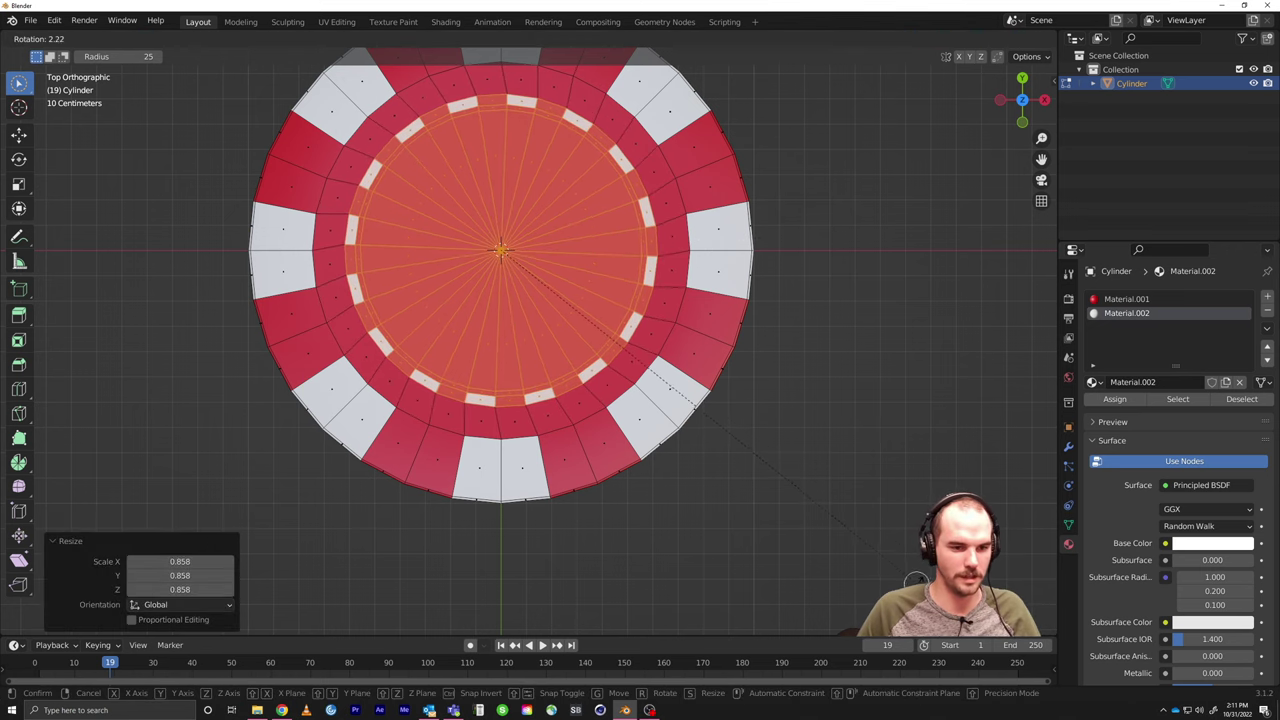
{"action": "left_click", "coordinate": [907, 583]}
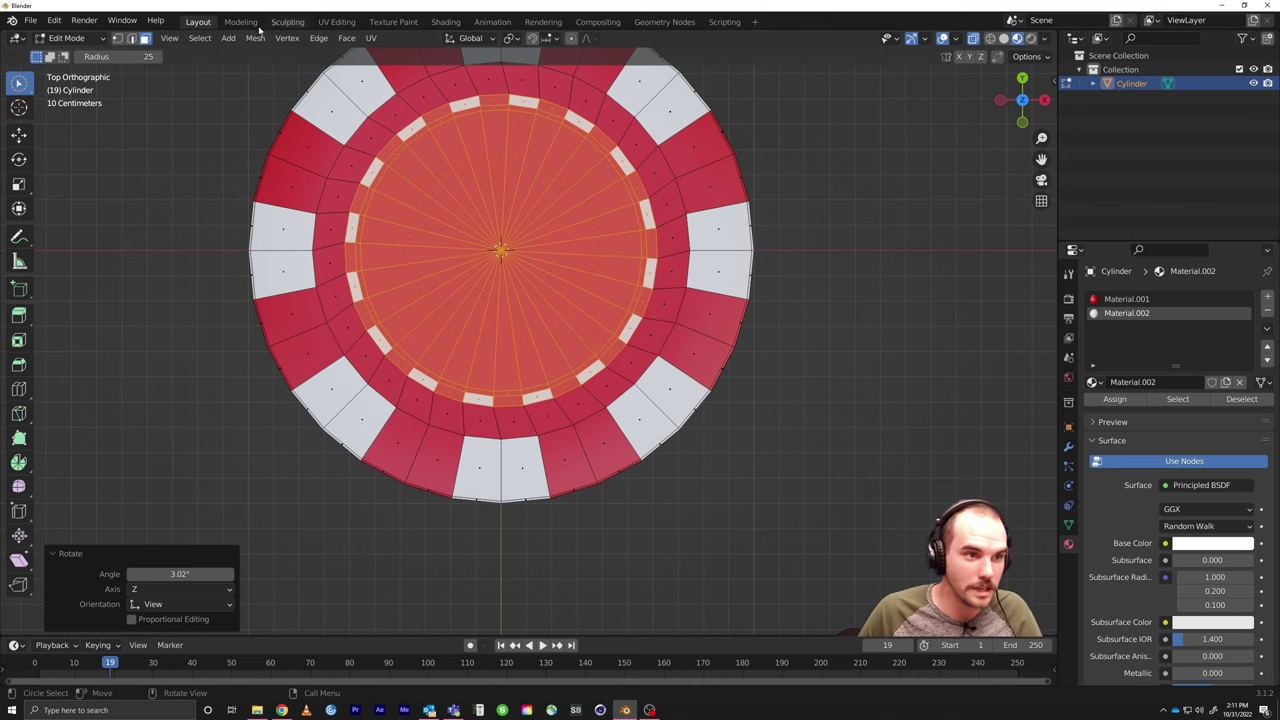
Step: Select the inner middle vertices of all eight white stripes, scale them together to 0.929, and return to Object Mode
{"action": "key", "text": "1"}
{"action": "key", "text": "alt+a"}
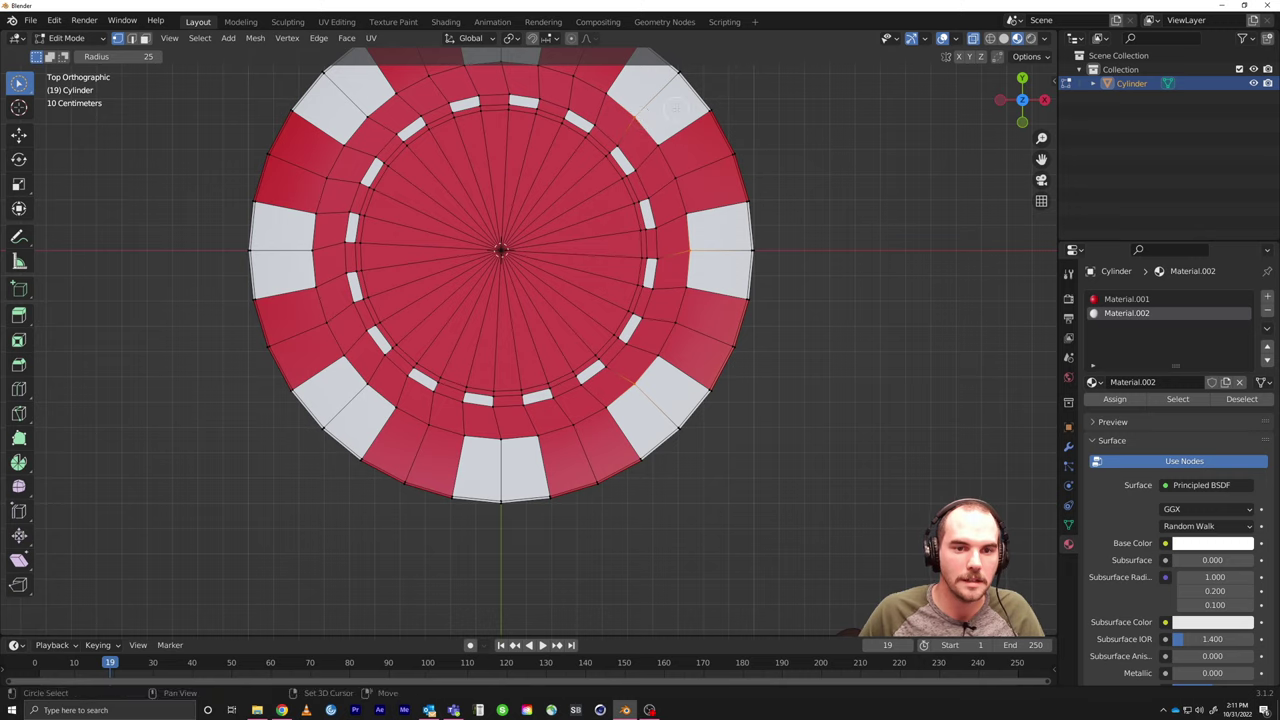
{"action": "middle_click_drag", "start_coordinate": [676, 106], "coordinate": [733, 187], "text": "shift"}
{"action": "key", "text": "c"}
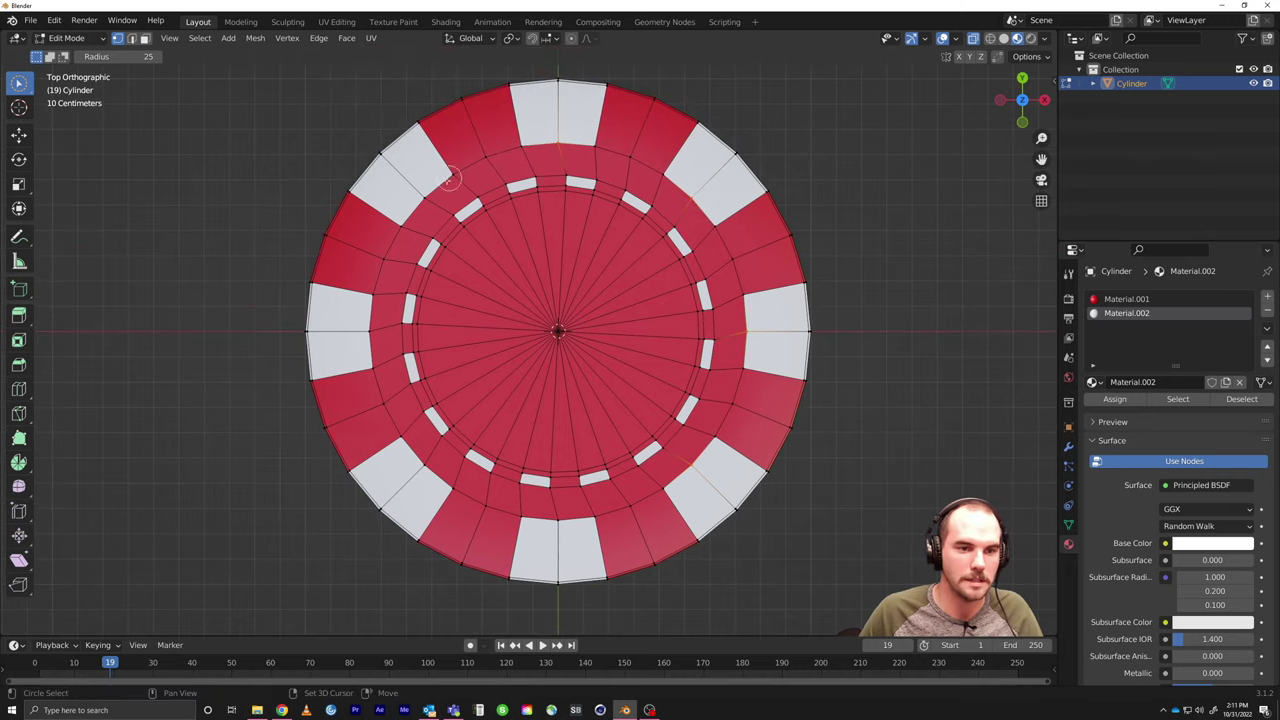
{"action": "right_click", "coordinate": [432, 209]}
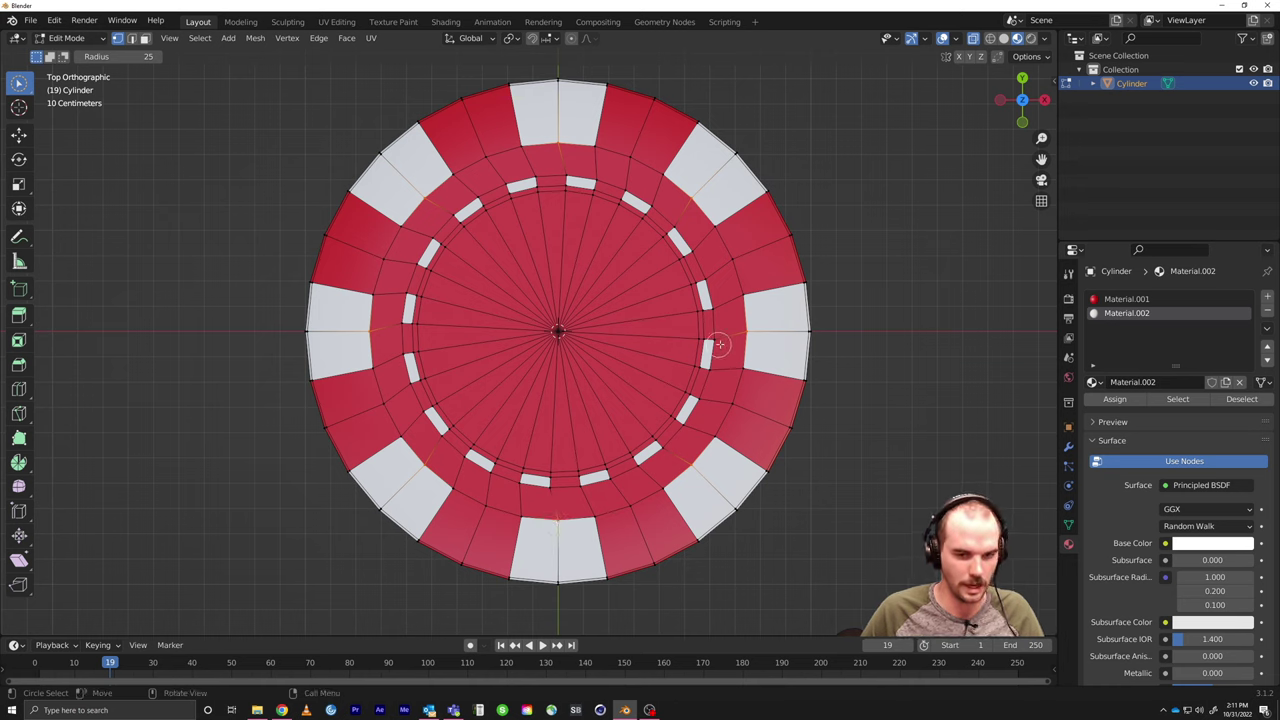
{"action": "key", "text": "s"}
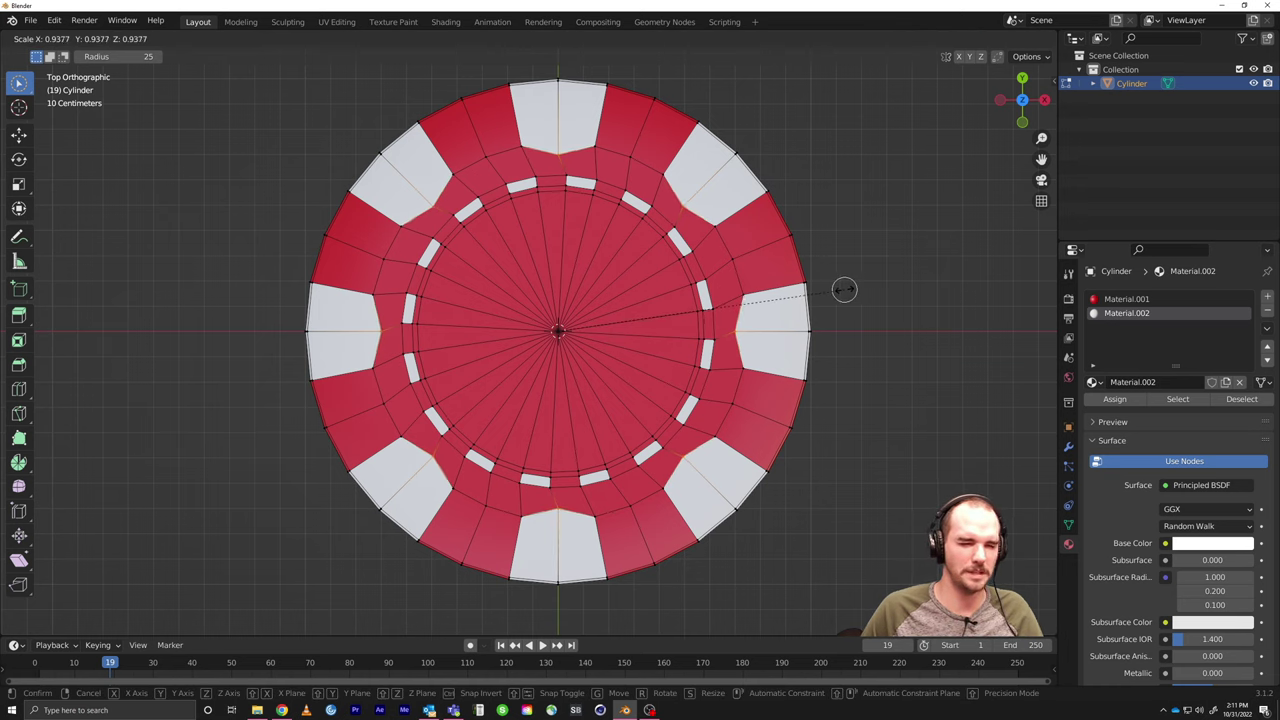
{"action": "left_click", "coordinate": [842, 291]}
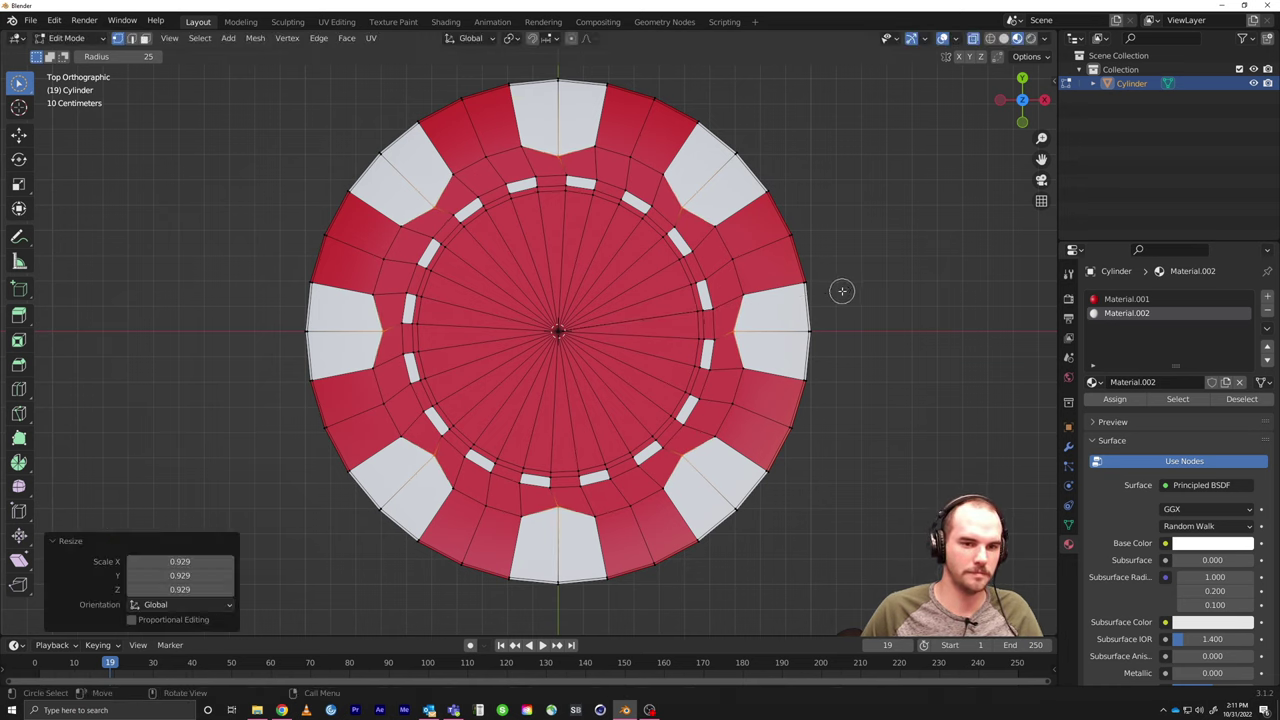
{"action": "key", "text": "Tab"}
Step: Add an Array modifier to the chip and set its count to 8
{"action": "middle_click_drag", "start_coordinate": [846, 500], "coordinate": [811, 353]}
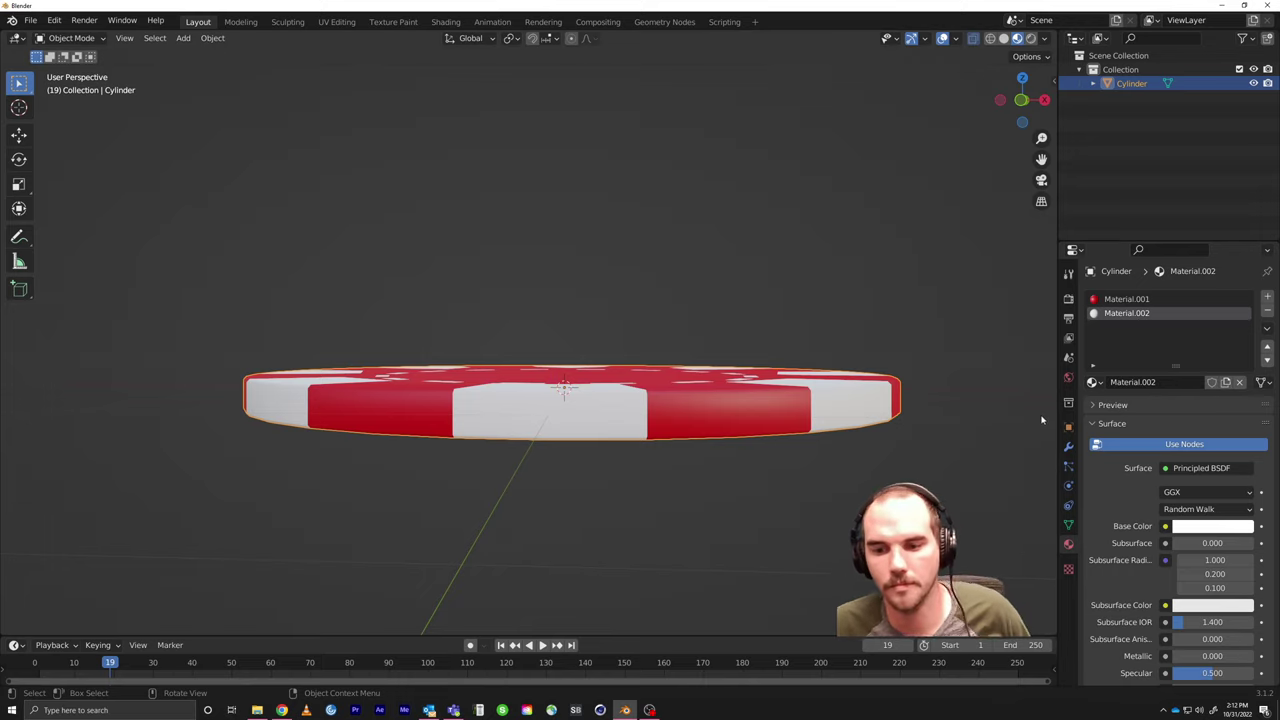
{"action": "left_click", "coordinate": [1068, 446]}
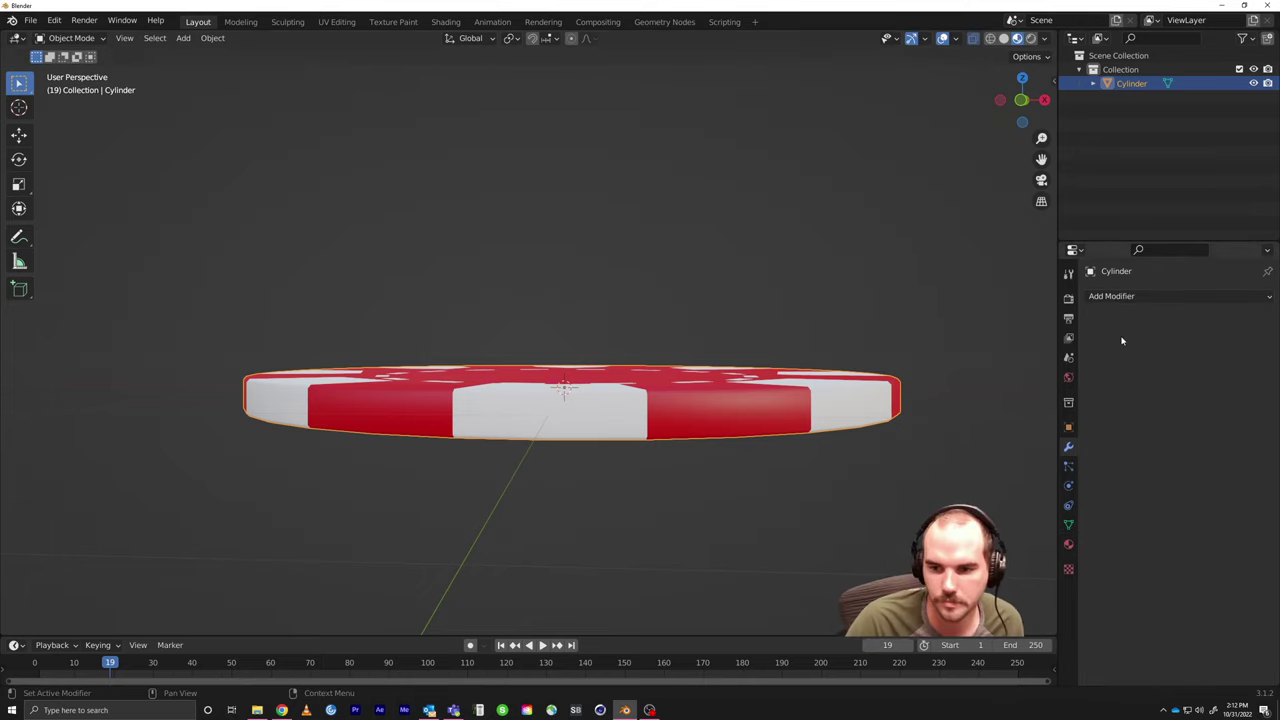
{"action": "left_click", "coordinate": [1127, 296]}
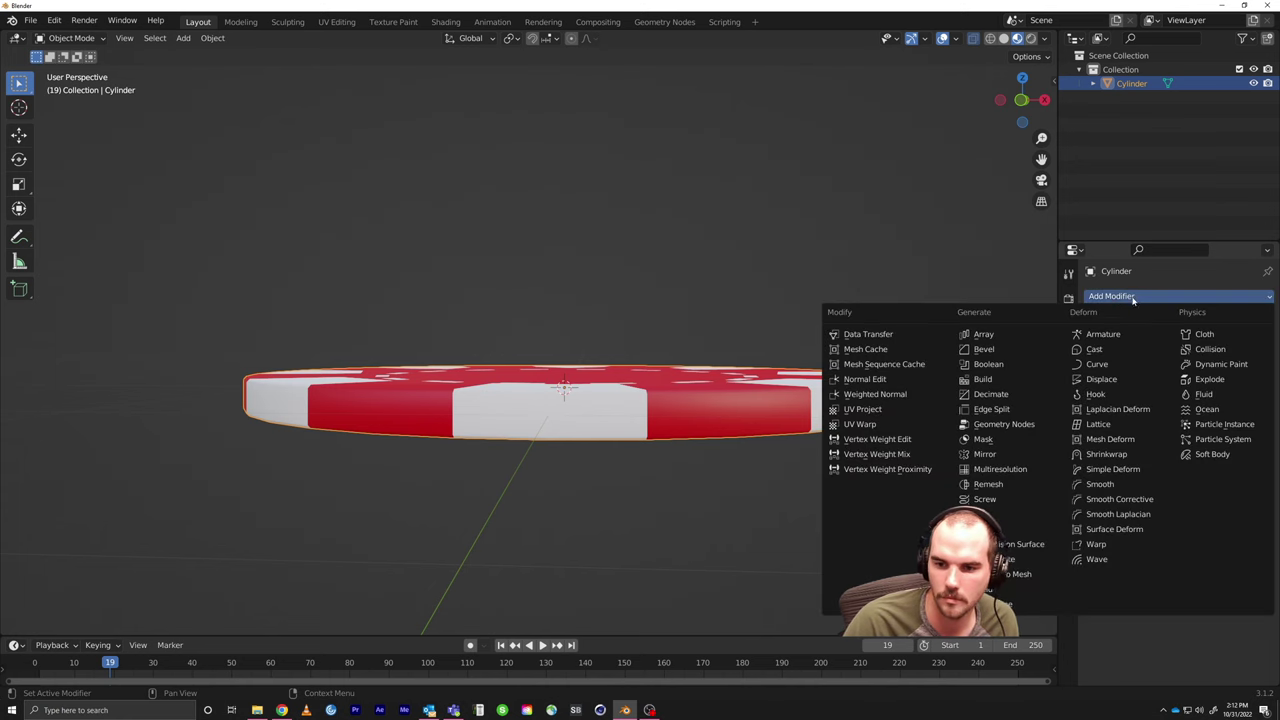
{"action": "left_click", "coordinate": [993, 341]}
{"action": "middle_click_drag", "start_coordinate": [557, 323], "coordinate": [700, 380]}
{"action": "scroll", "coordinate": [914, 443], "scroll_direction": "down", "scroll_amount": 4}
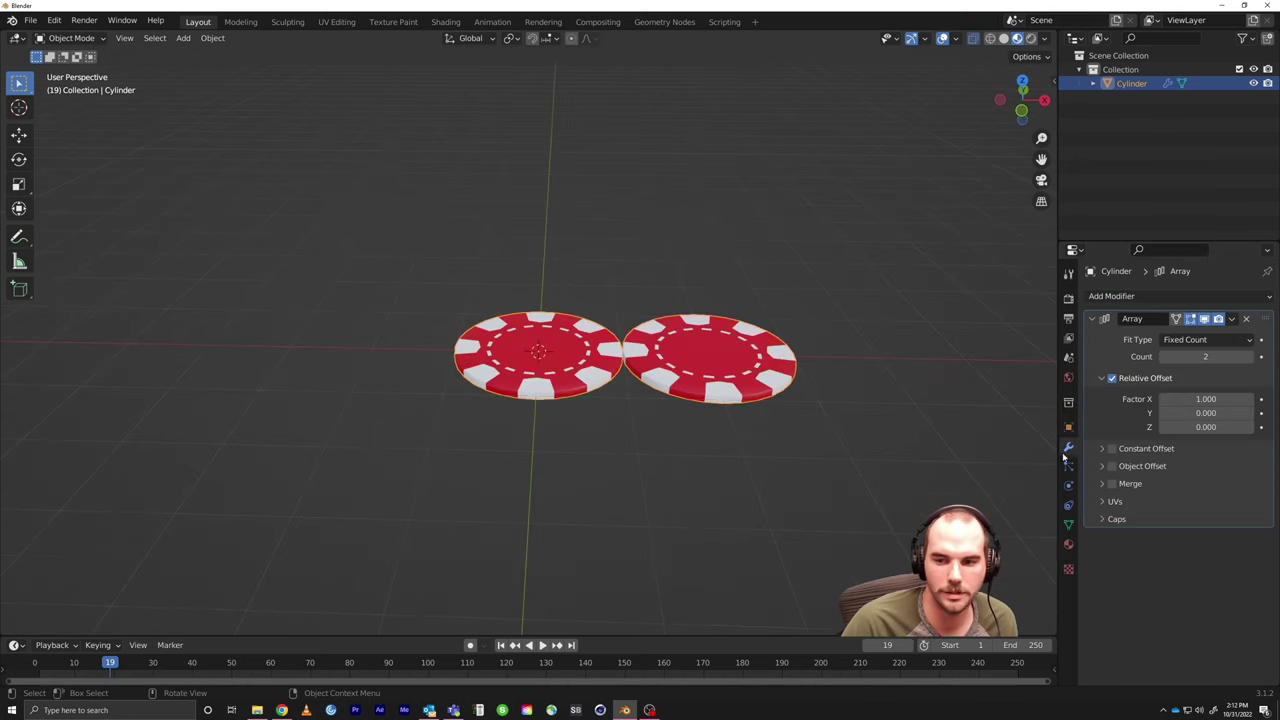
{"action": "left_click_drag", "start_coordinate": [1205, 356], "coordinate": [1250, 356]}
{"action": "scroll", "coordinate": [853, 421], "scroll_direction": "down", "scroll_amount": 1}
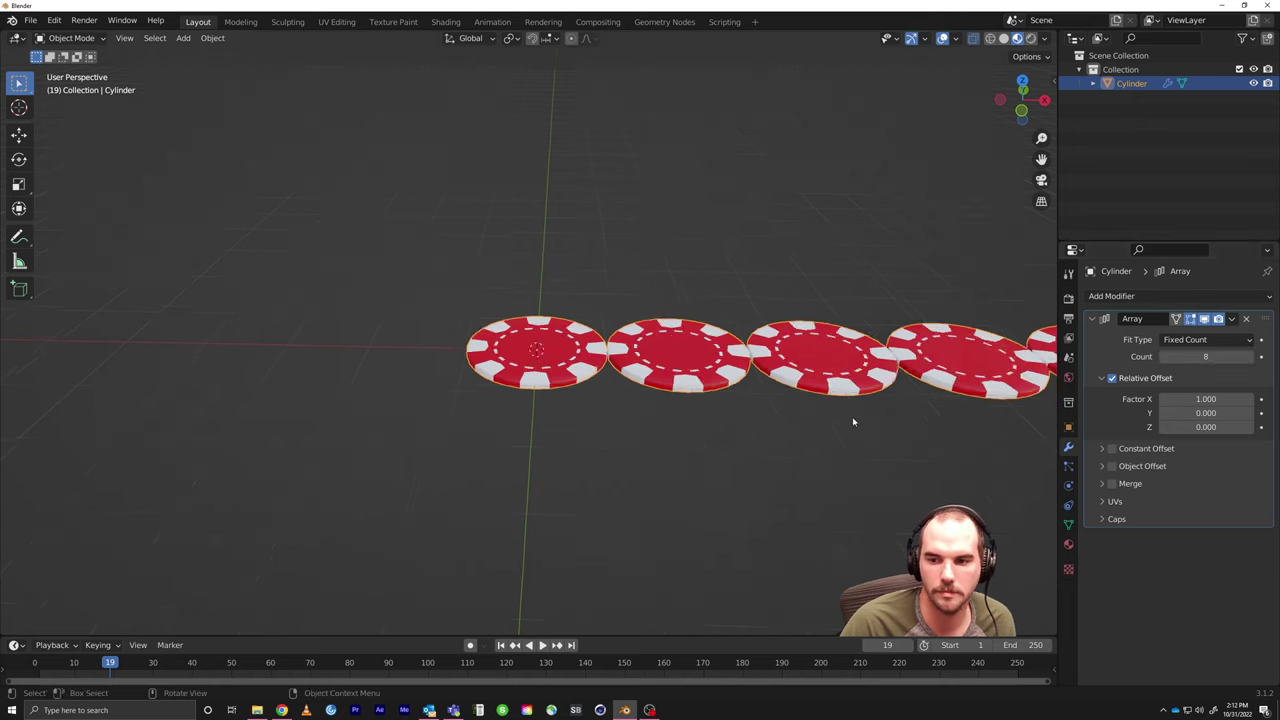
{"action": "scroll", "coordinate": [853, 421], "scroll_direction": "down", "scroll_amount": 3}
{"action": "middle_click_drag", "start_coordinate": [977, 437], "coordinate": [700, 463]}
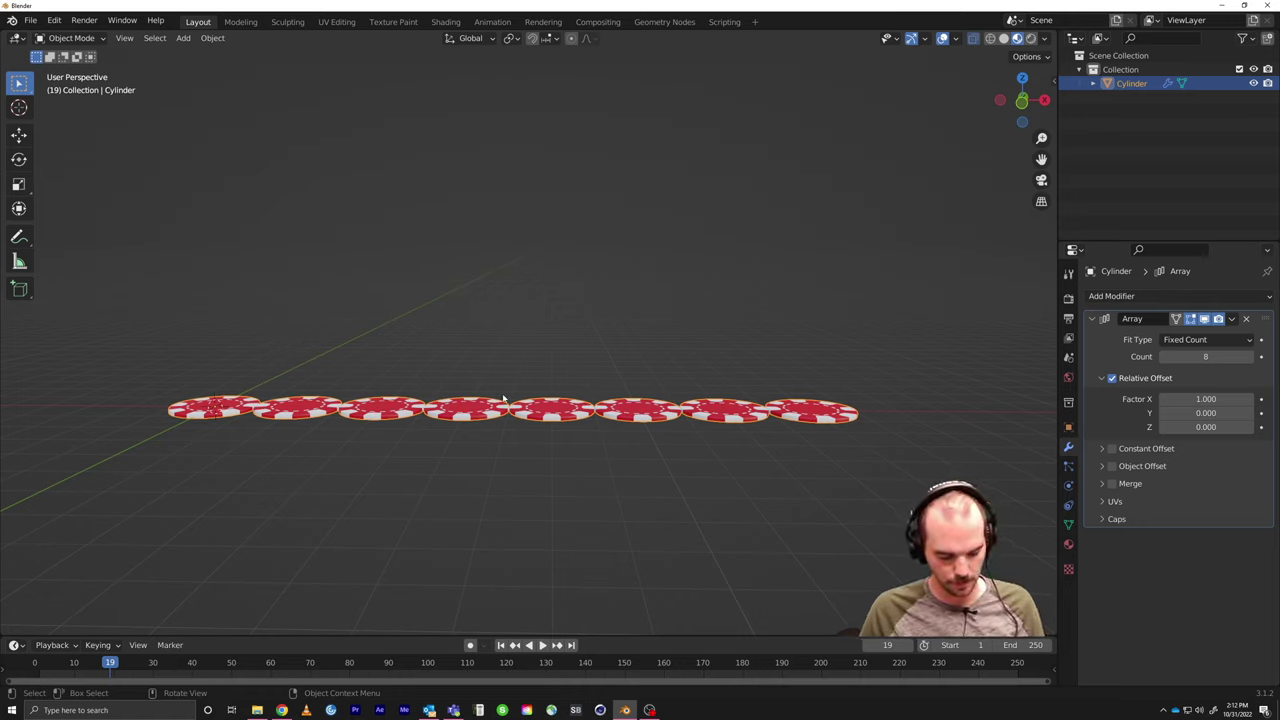
Step: Move the row of chips about 3.42 m up above the grid floor
{"action": "key", "text": "g"}
{"action": "left_click", "coordinate": [506, 236]}
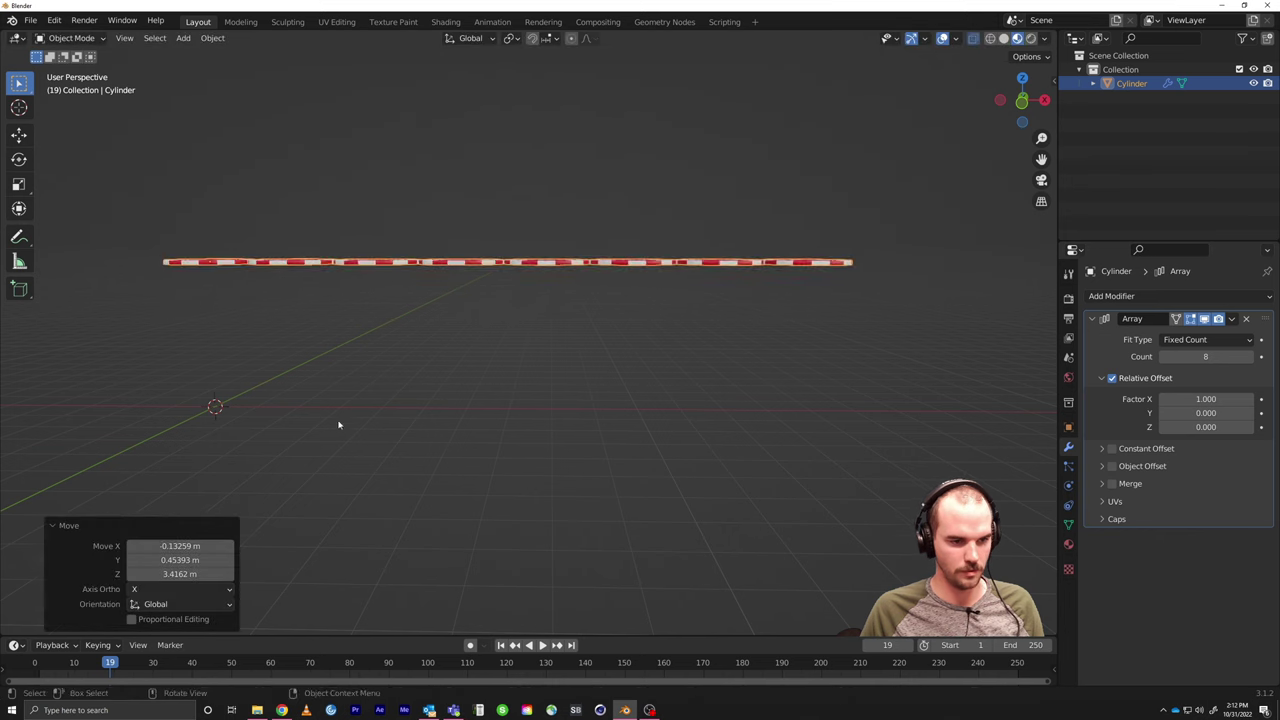
{"action": "key", "text": "shift+a"}
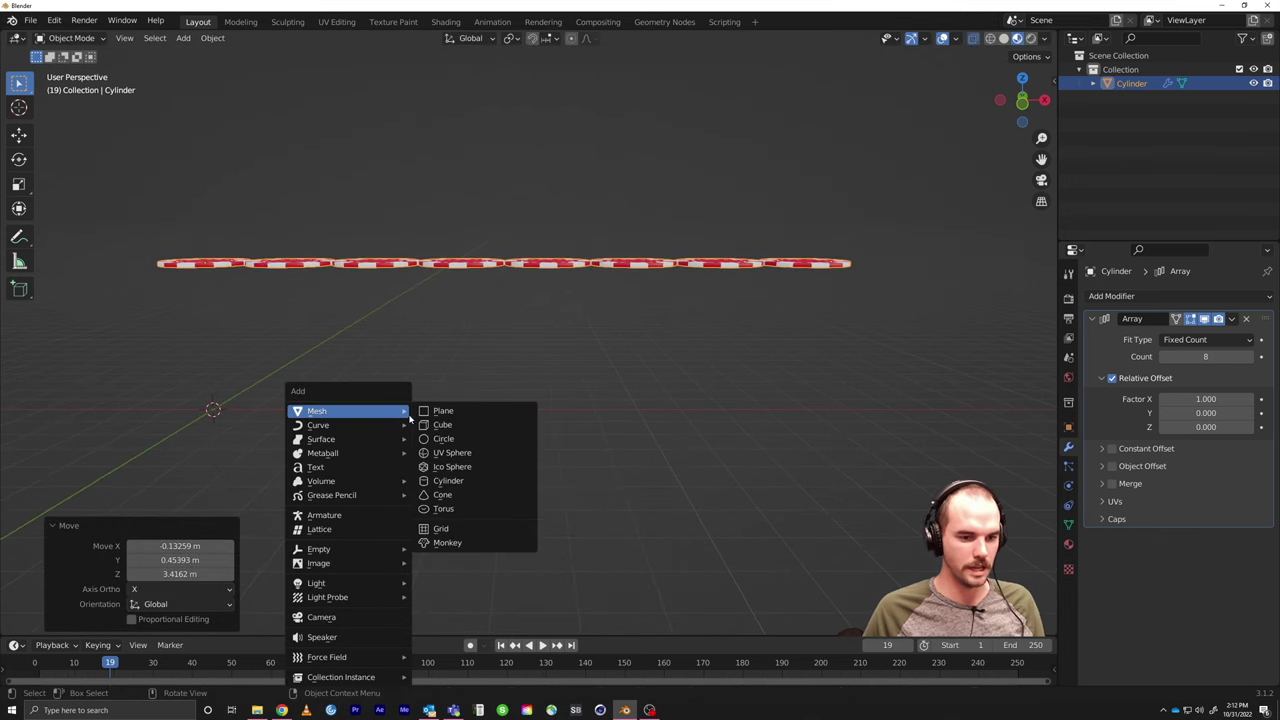
{"action": "left_click", "coordinate": [455, 423]}
{"action": "key", "text": "Delete"}
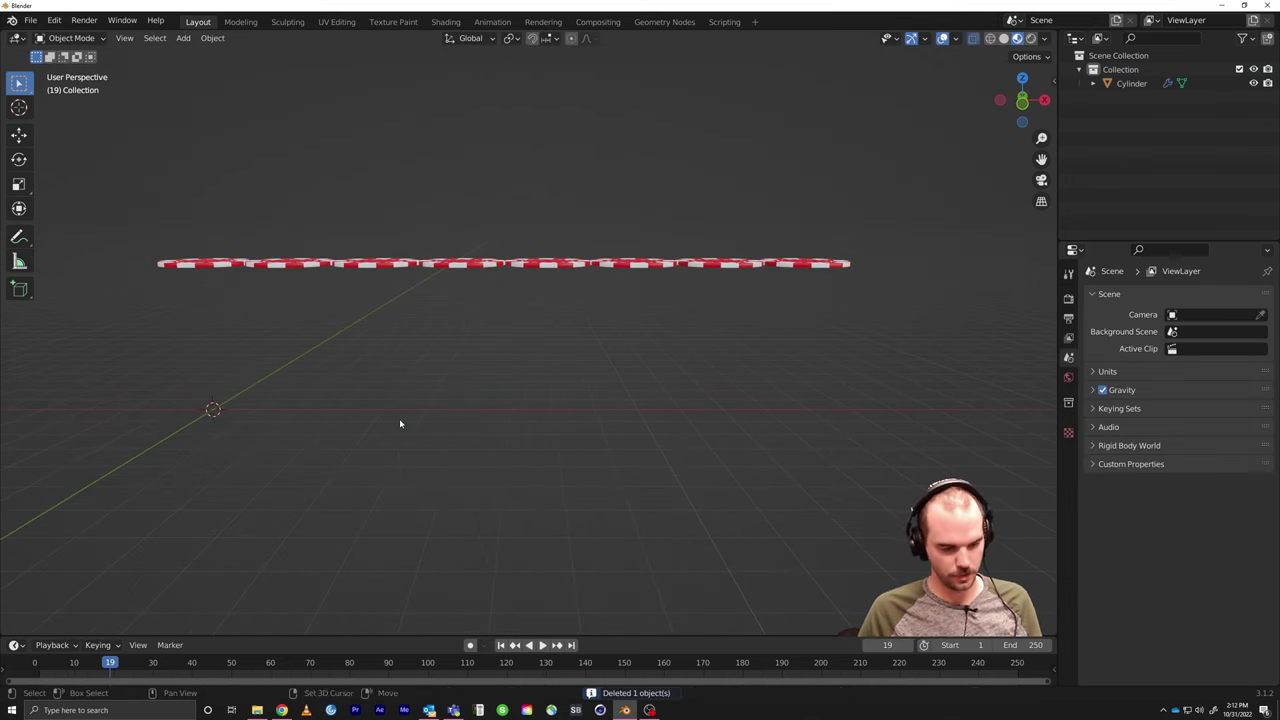
Step: Add a plane at the world origin beneath the row of chips and scale it by -22.722 on all axes
{"action": "key", "text": "shift+a"}
{"action": "left_click", "coordinate": [460, 418]}
{"action": "scroll", "coordinate": [373, 476], "scroll_direction": "down", "scroll_amount": 4}
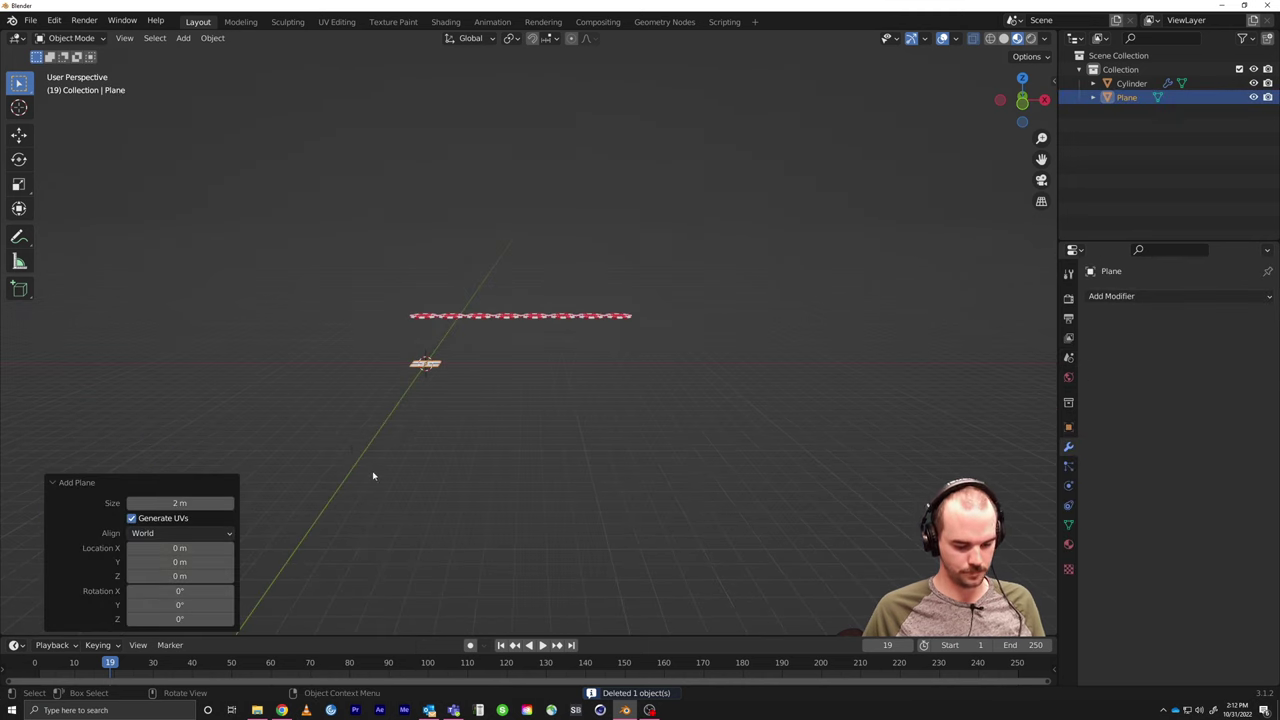
{"action": "key", "text": "s"}
{"action": "left_click", "coordinate": [486, 335]}
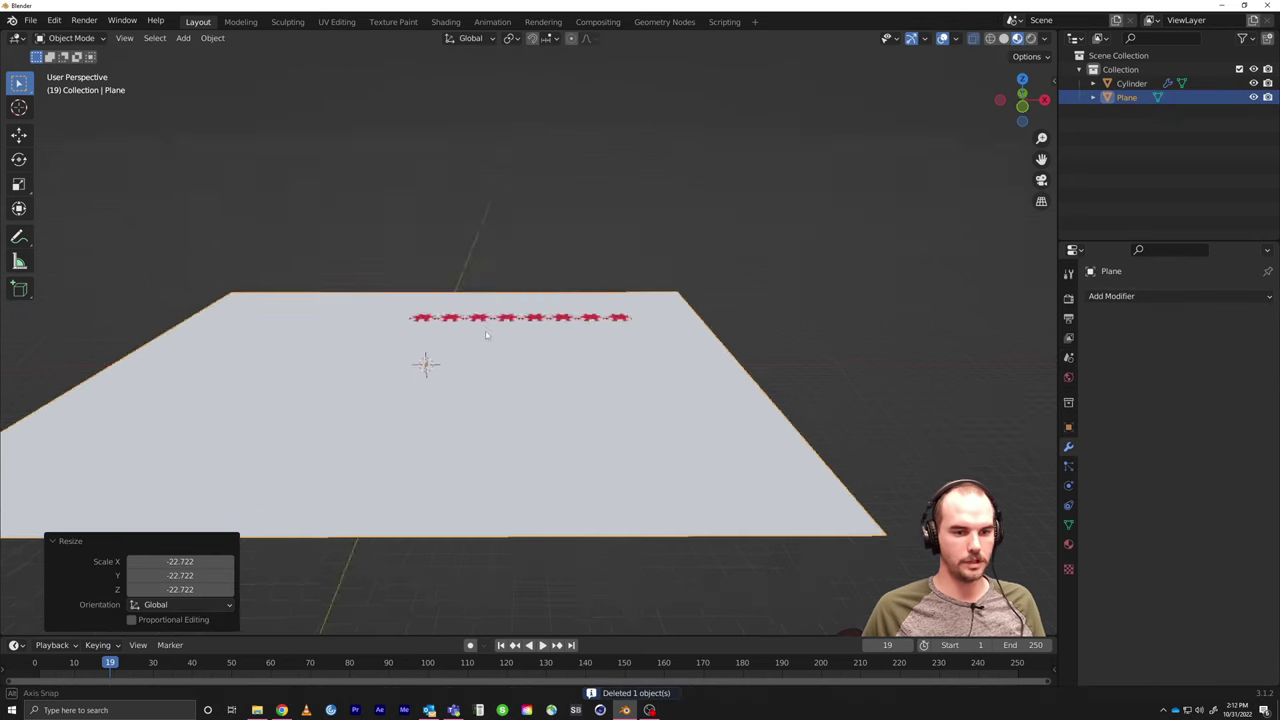
{"action": "middle_click_drag", "start_coordinate": [486, 335], "coordinate": [486, 304]}
Step: Add rigid body physics to the row of chips, with the type set to Active
{"action": "left_click", "coordinate": [483, 301]}
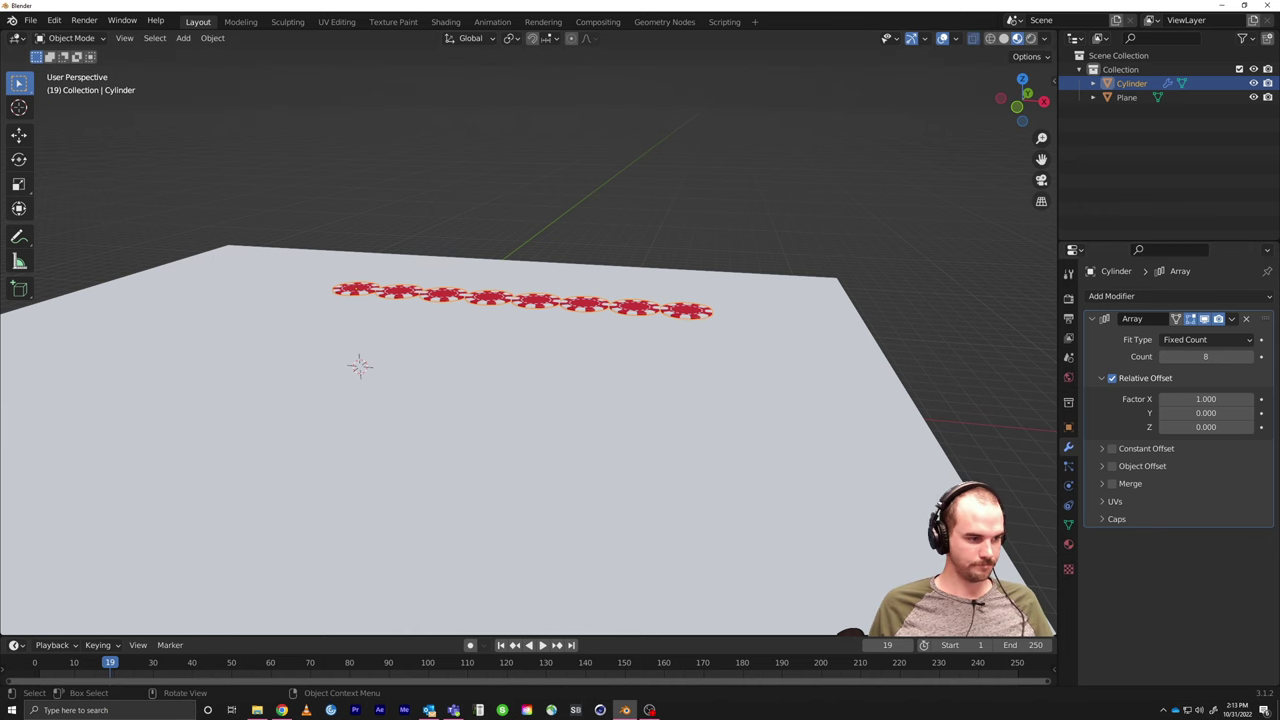
{"action": "left_click", "coordinate": [1069, 486]}
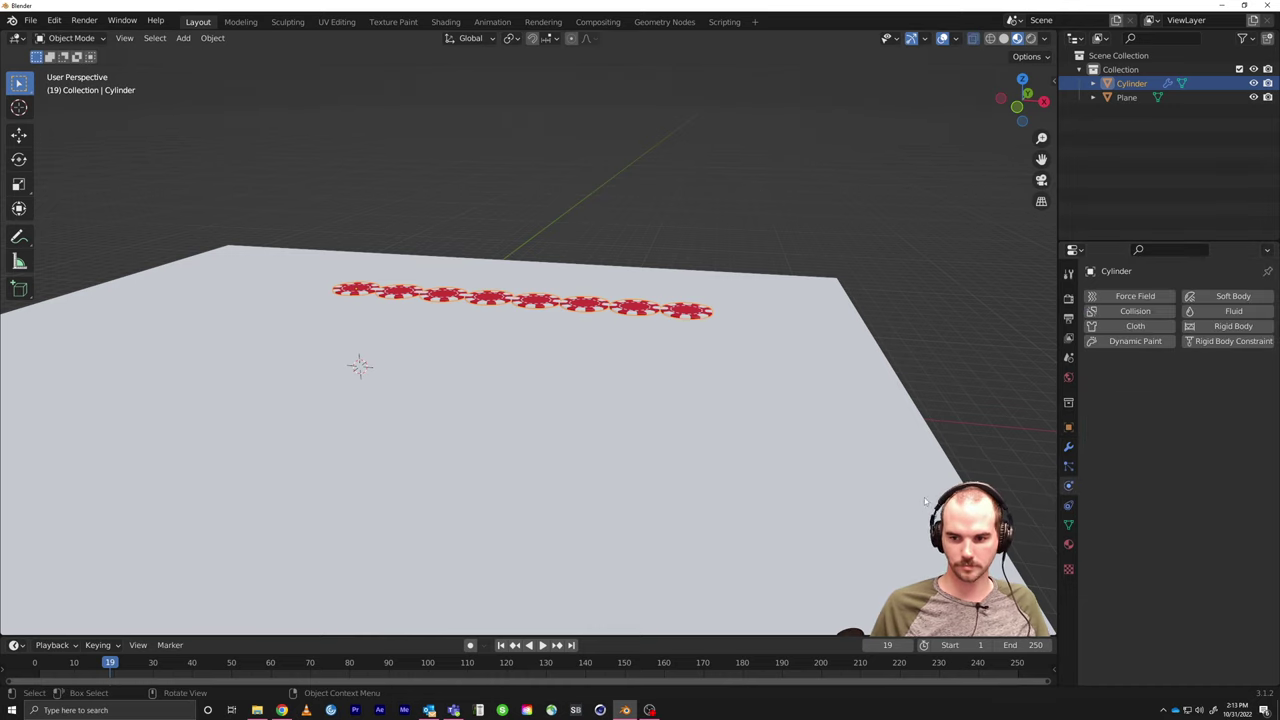
{"action": "middle_click_drag", "start_coordinate": [863, 434], "coordinate": [880, 355]}
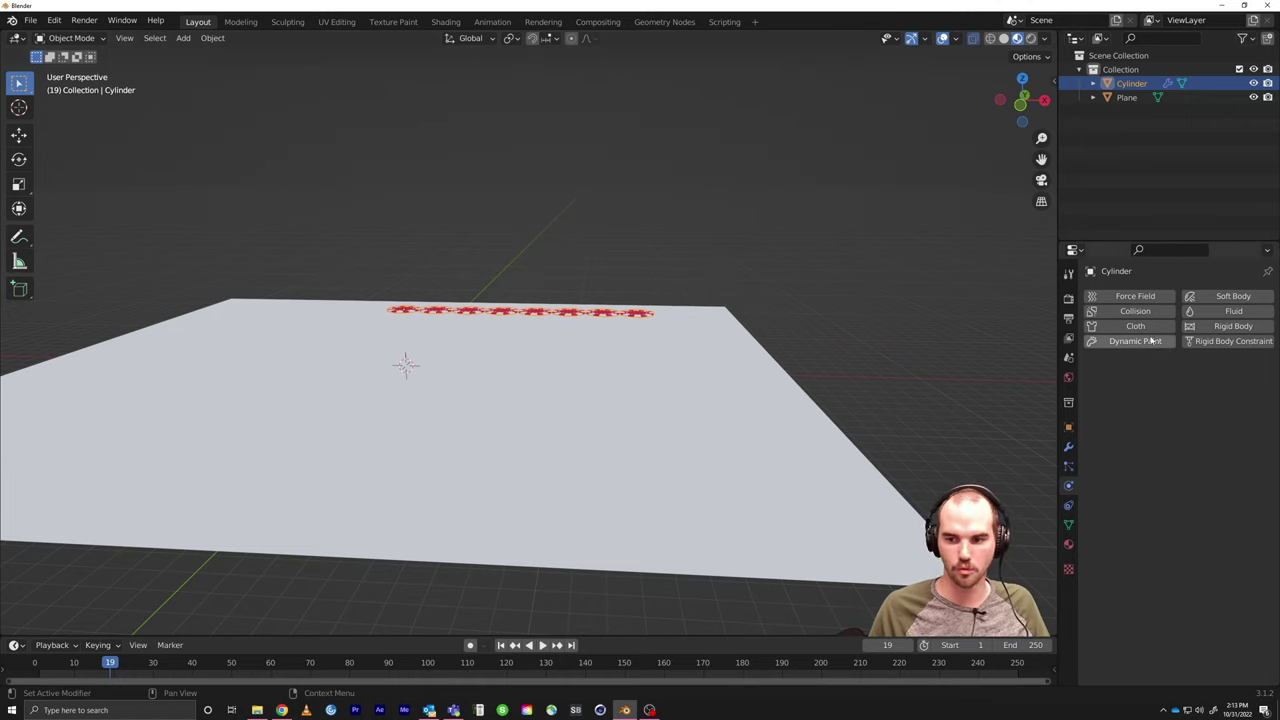
{"action": "left_click", "coordinate": [1231, 327]}
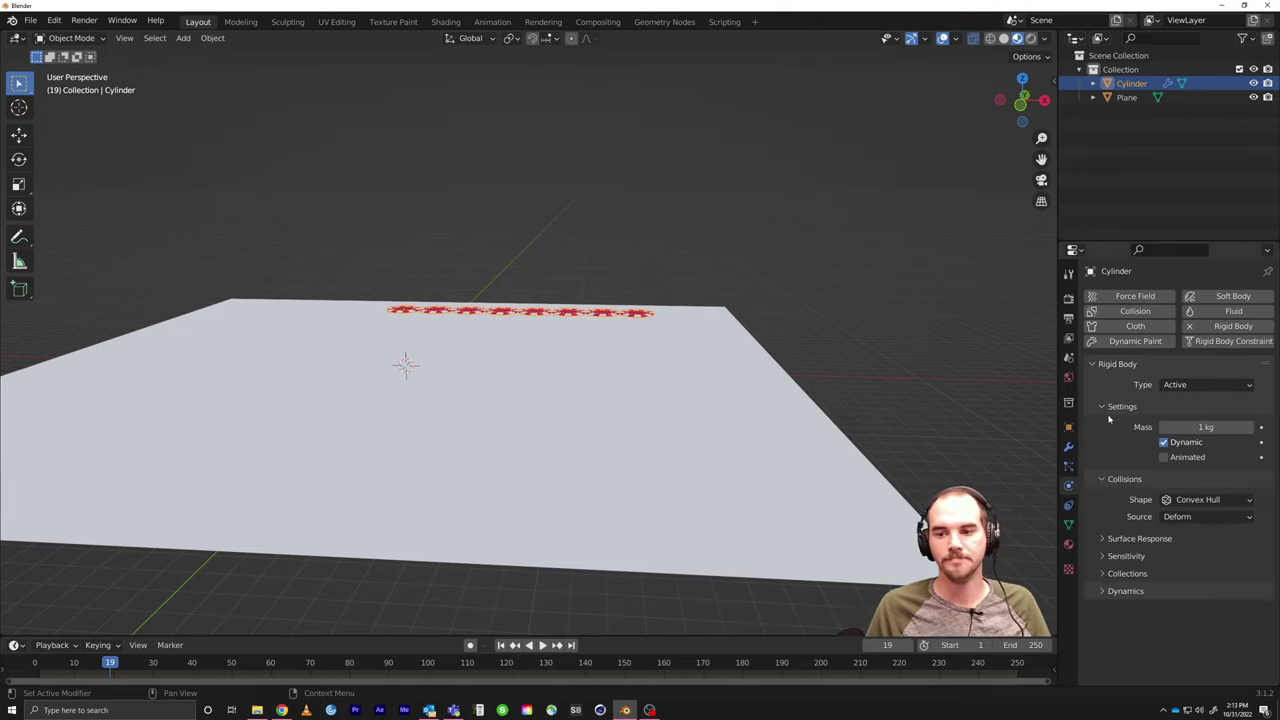
{"action": "left_click", "coordinate": [1214, 385]}
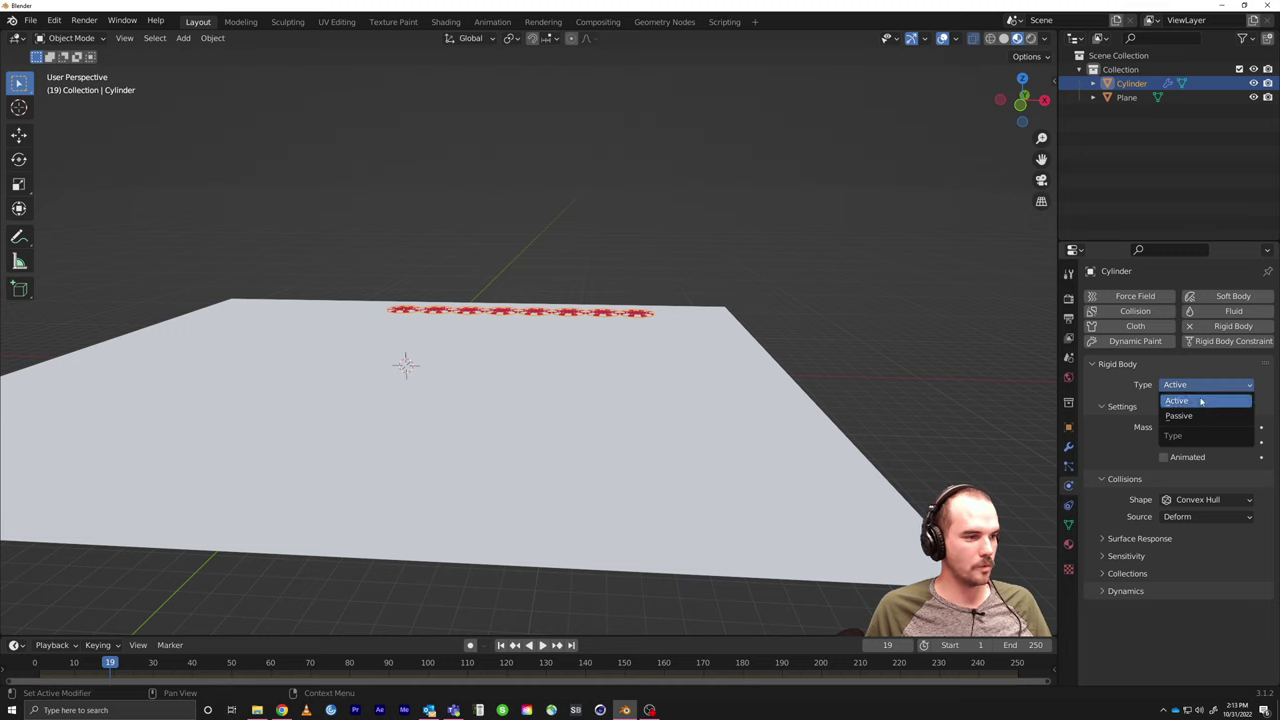
{"action": "left_click", "coordinate": [1192, 400]}
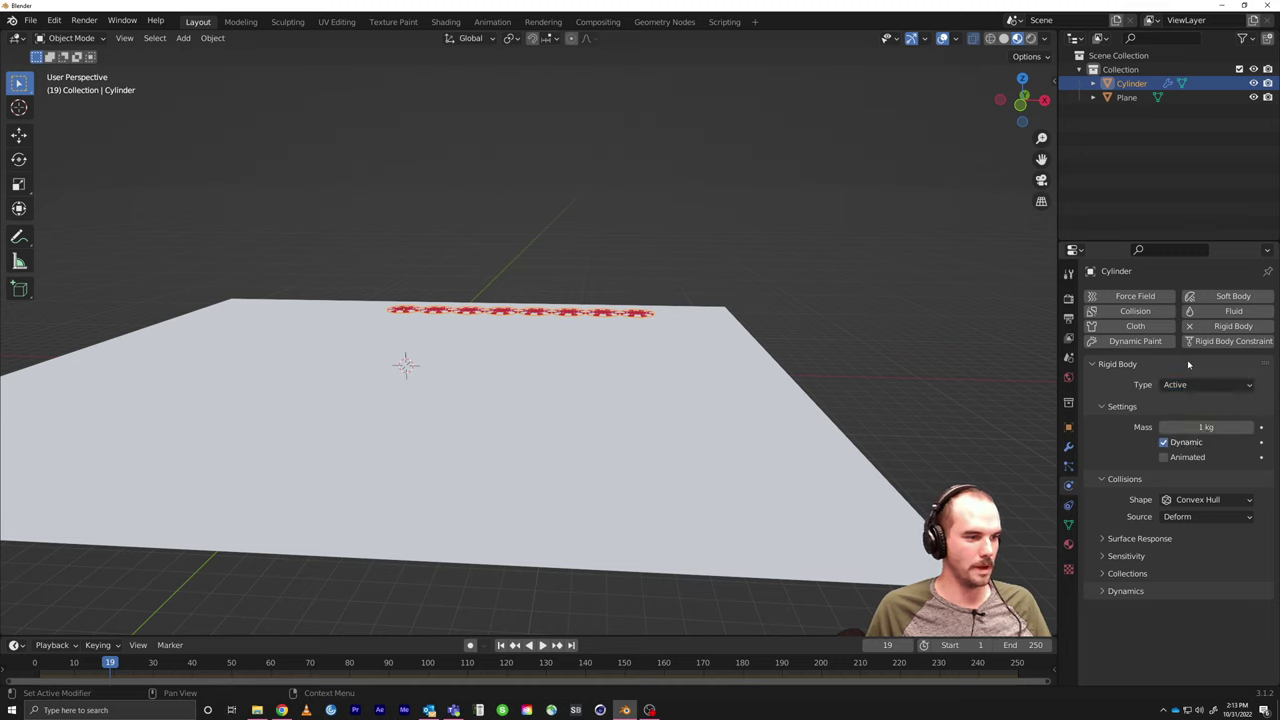
{"action": "left_click", "coordinate": [1203, 386]}
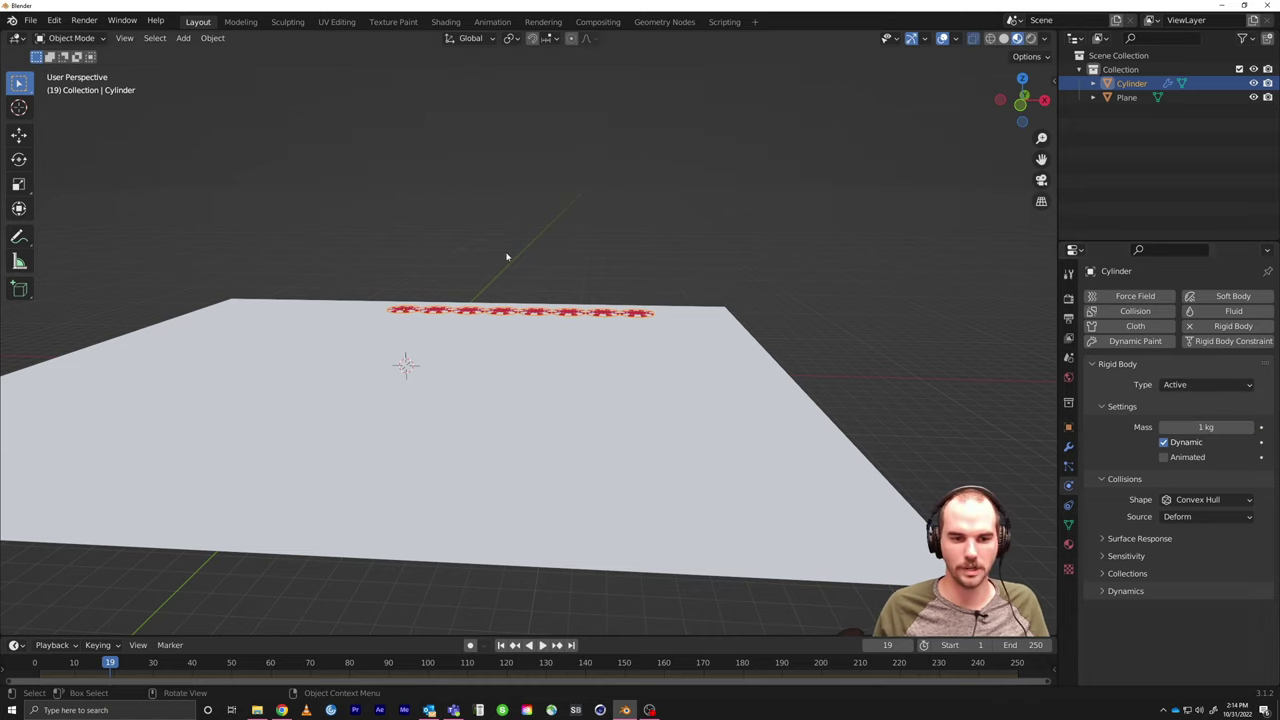
Step: Rename the Cylinder object as Poker Chip and the Plane object as Floor
{"action": "middle_click_drag", "start_coordinate": [430, 313], "coordinate": [470, 318]}
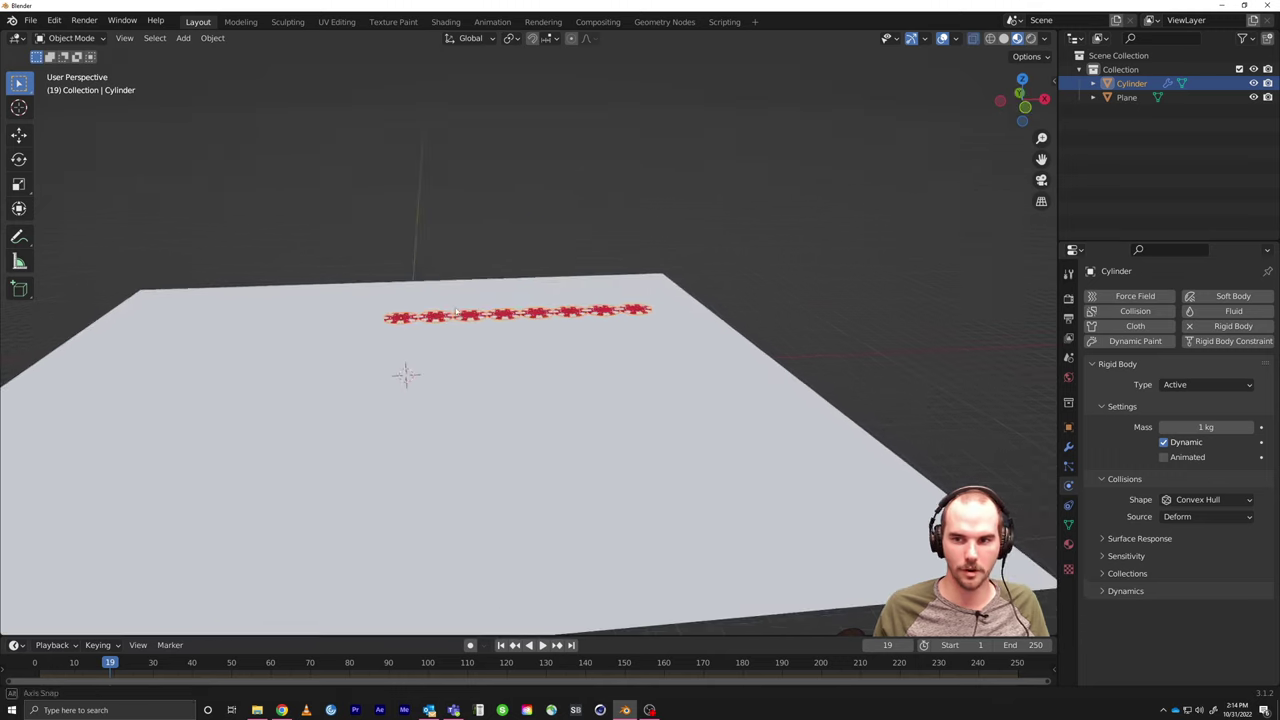
{"action": "double_click", "coordinate": [1131, 83]}
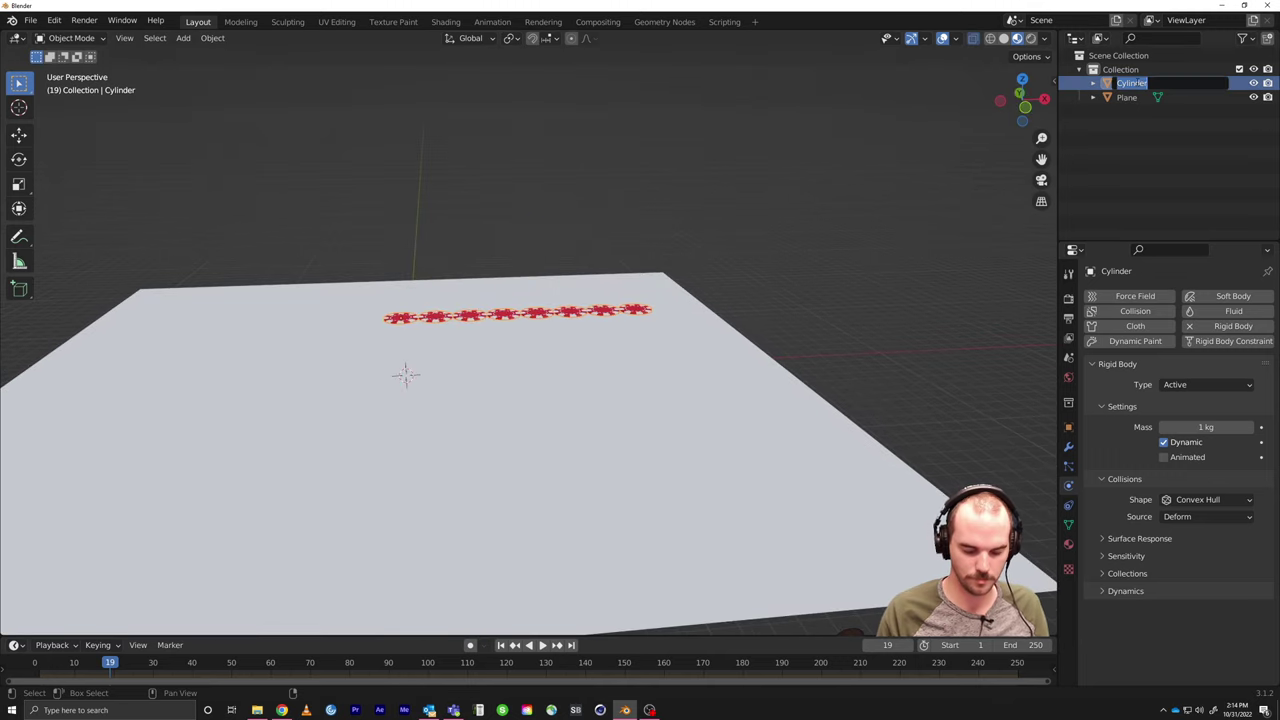
{"action": "type", "text": "Poker Chip"}
{"action": "key", "text": "Return"}
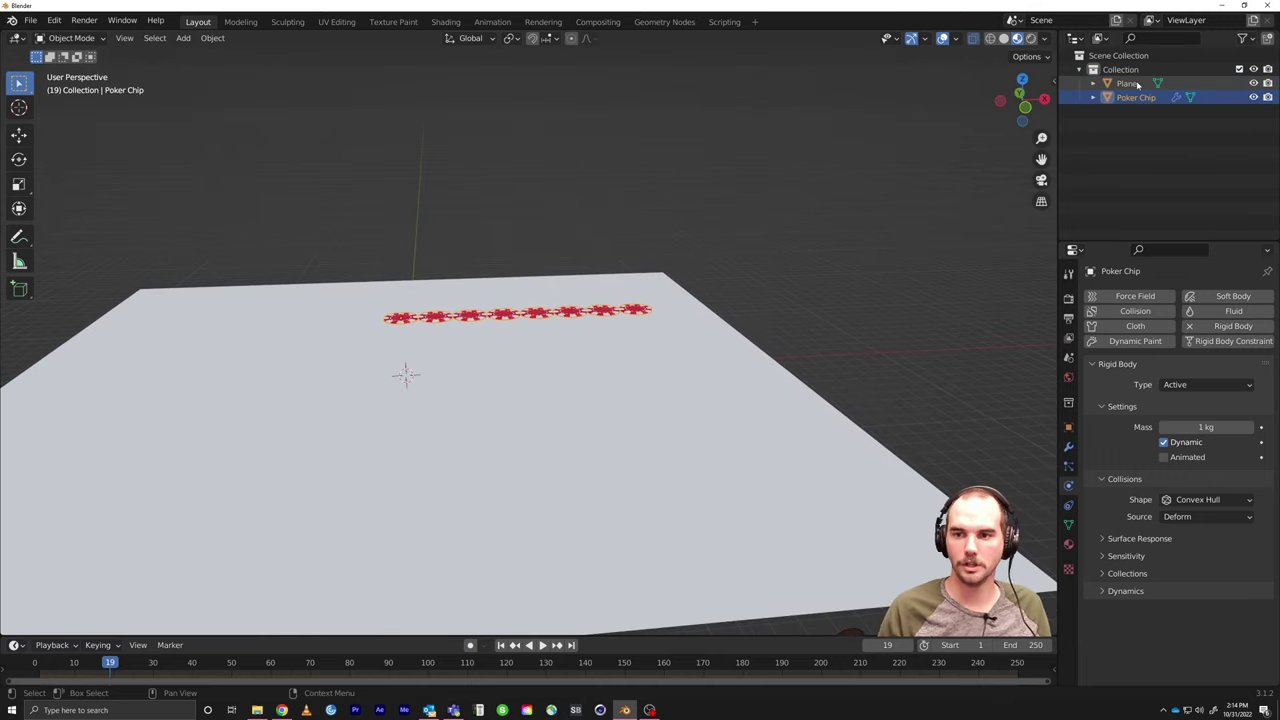
{"action": "double_click", "coordinate": [1130, 83]}
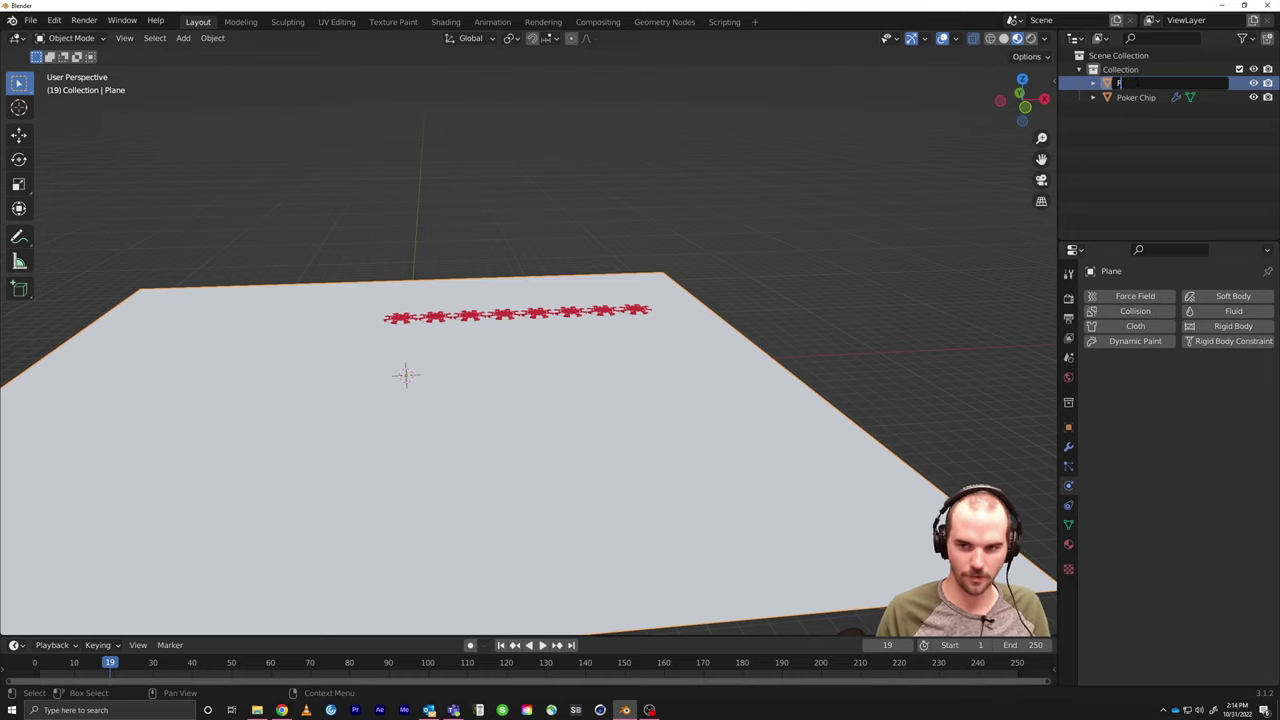
{"action": "type", "text": "Floor"}
{"action": "key", "text": "Return"}
{"action": "left_click", "coordinate": [979, 186]}
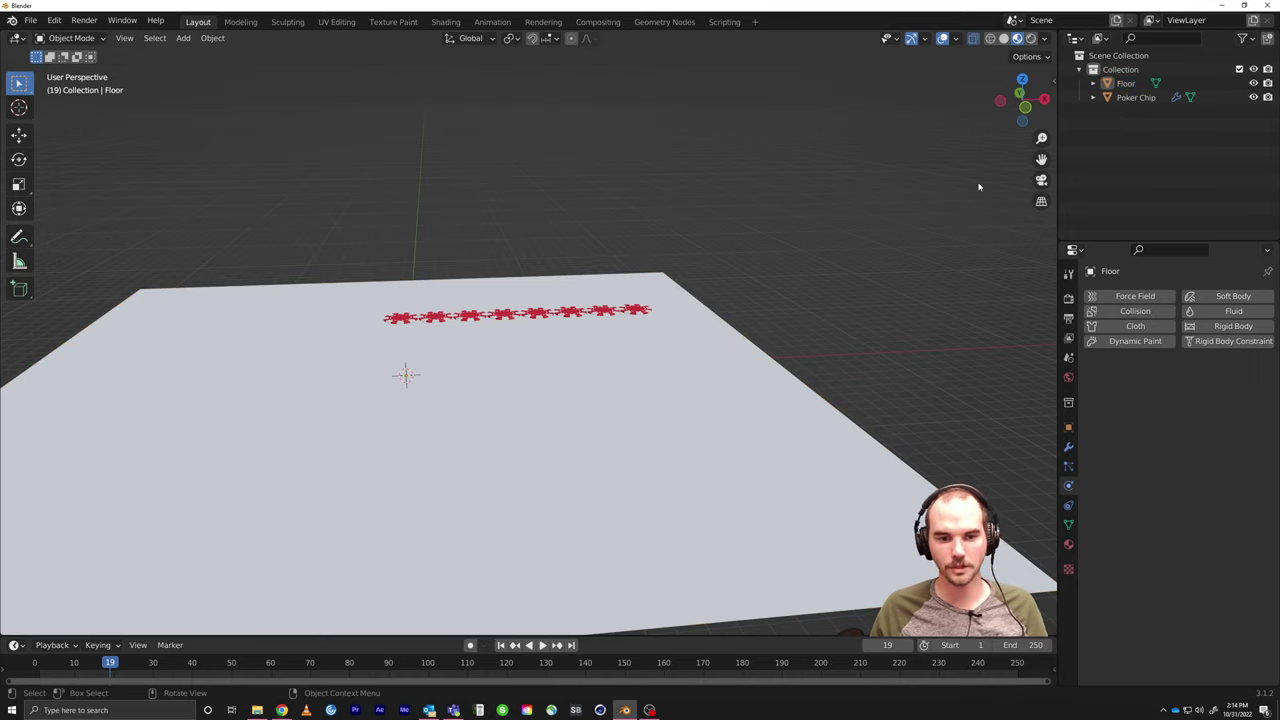
Step: Add rigid body physics to the Floor and set its type to Passive
{"action": "middle_click_drag", "start_coordinate": [528, 384], "coordinate": [506, 361]}
{"action": "left_click", "coordinate": [556, 396]}
{"action": "left_click", "coordinate": [559, 311]}
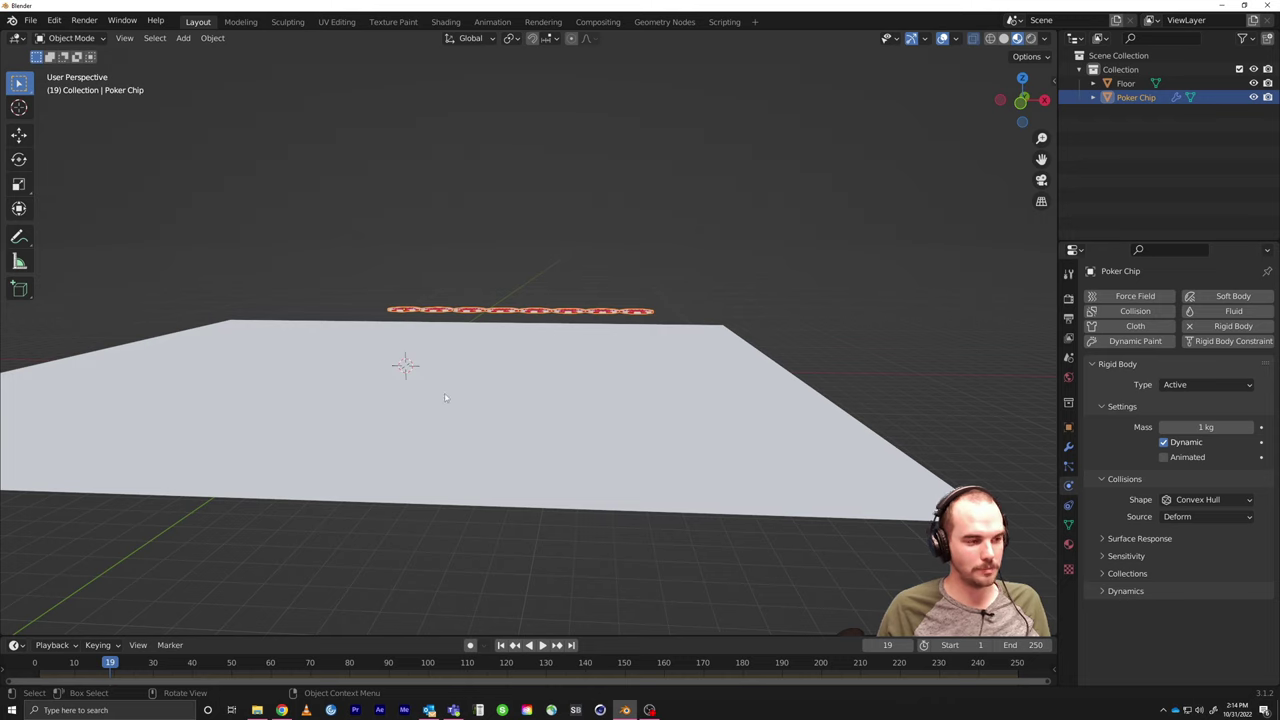
{"action": "left_click", "coordinate": [488, 410]}
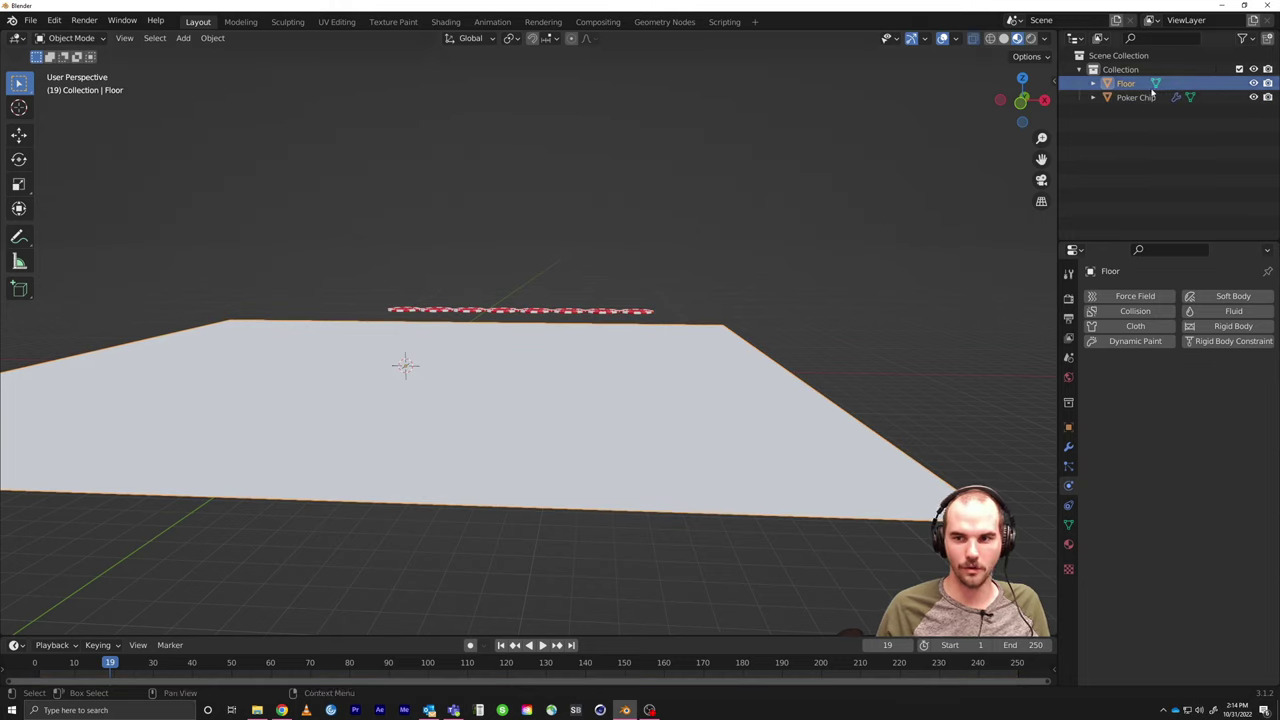
{"action": "left_click", "coordinate": [1217, 326]}
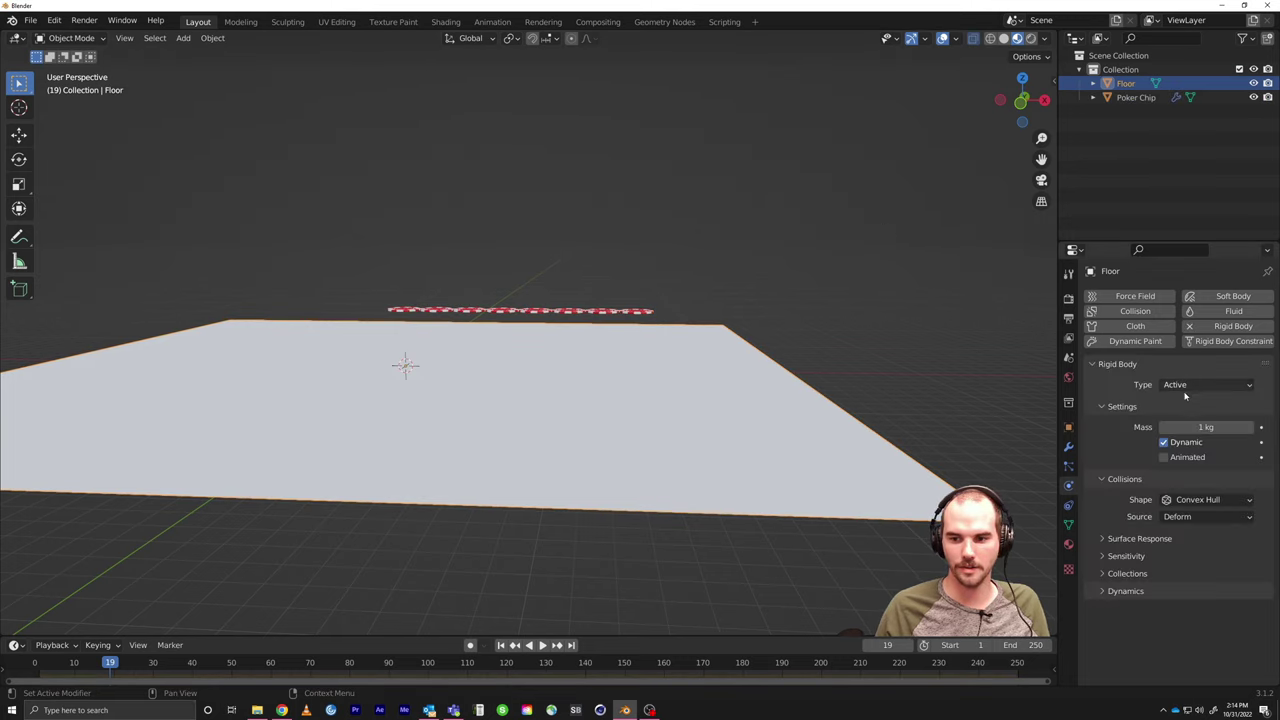
{"action": "left_click", "coordinate": [1207, 384]}
{"action": "left_click", "coordinate": [1200, 416]}
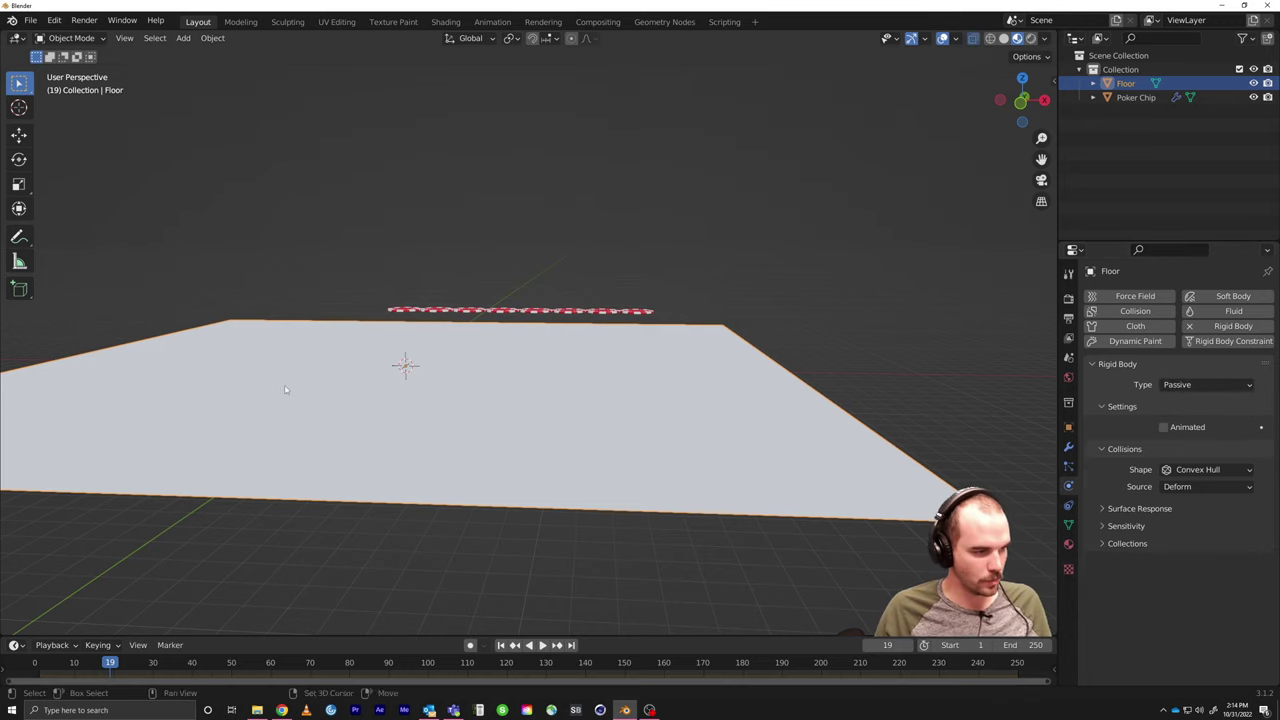
Step: Play the simulation repeatedly from the start to check how the chips drop onto the Floor, and return to frame 0
{"action": "middle_click_drag", "start_coordinate": [285, 390], "coordinate": [354, 415], "text": "shift"}
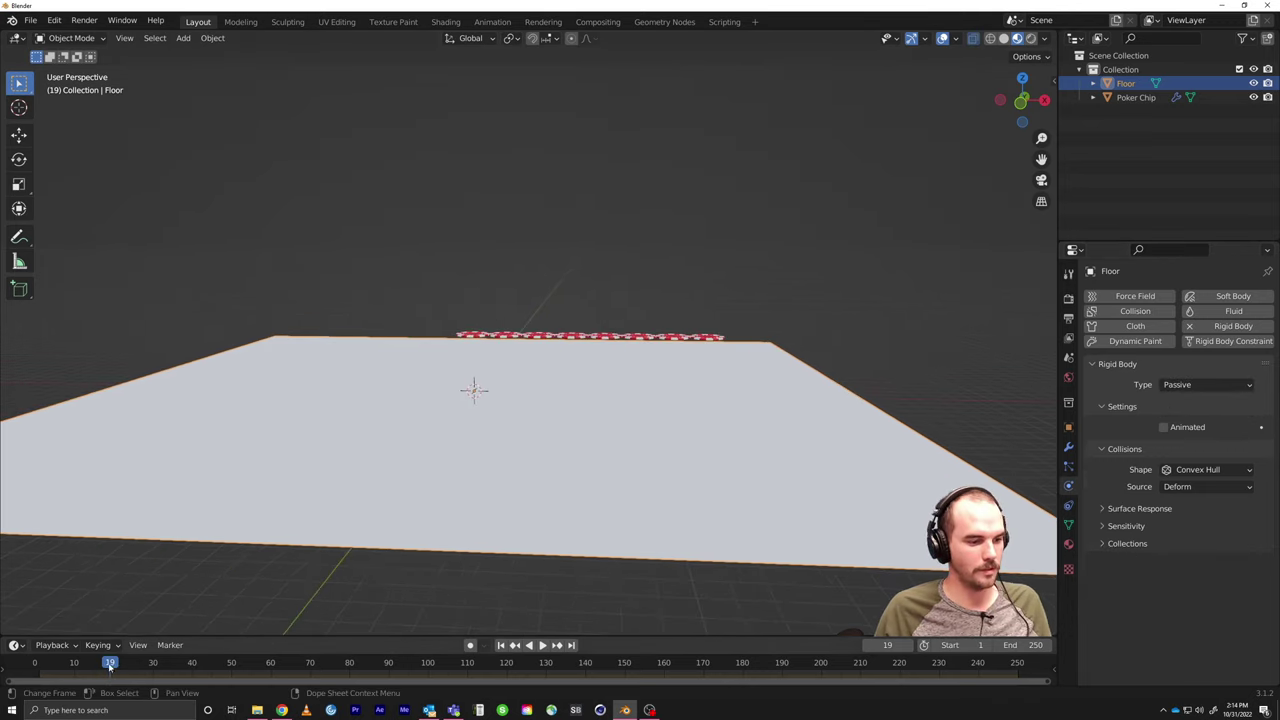
{"action": "key", "text": "space"}
{"action": "left_click_drag", "start_coordinate": [110, 667], "coordinate": [35, 682]}
{"action": "left_click", "coordinate": [194, 667]}
{"action": "key", "text": "space"}
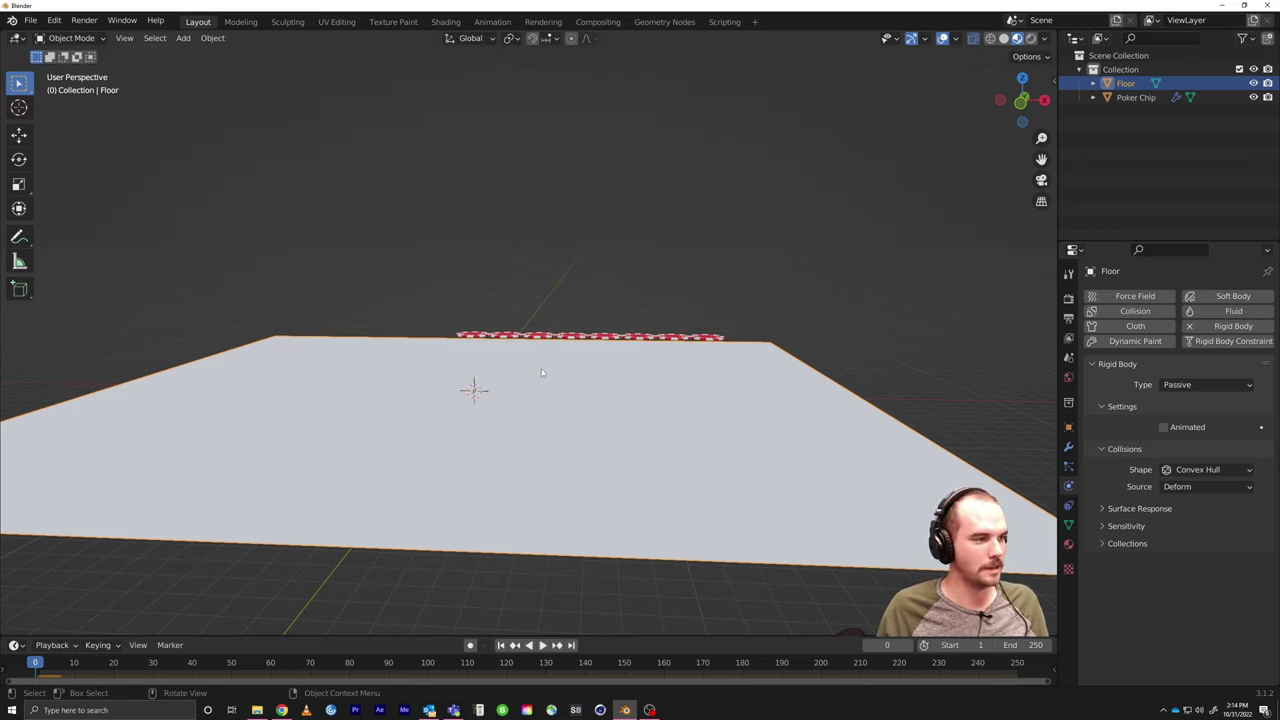
{"action": "key", "text": "space"}
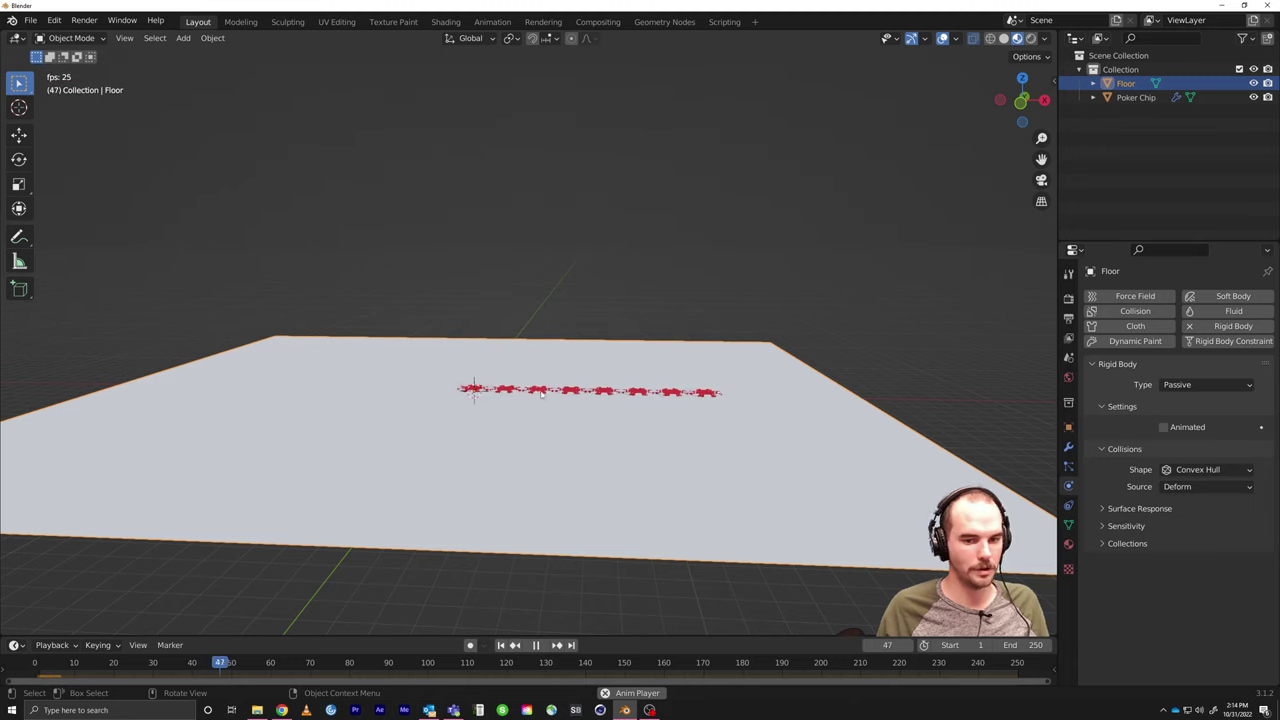
{"action": "key", "text": "space"}
{"action": "left_click", "coordinate": [38, 664]}
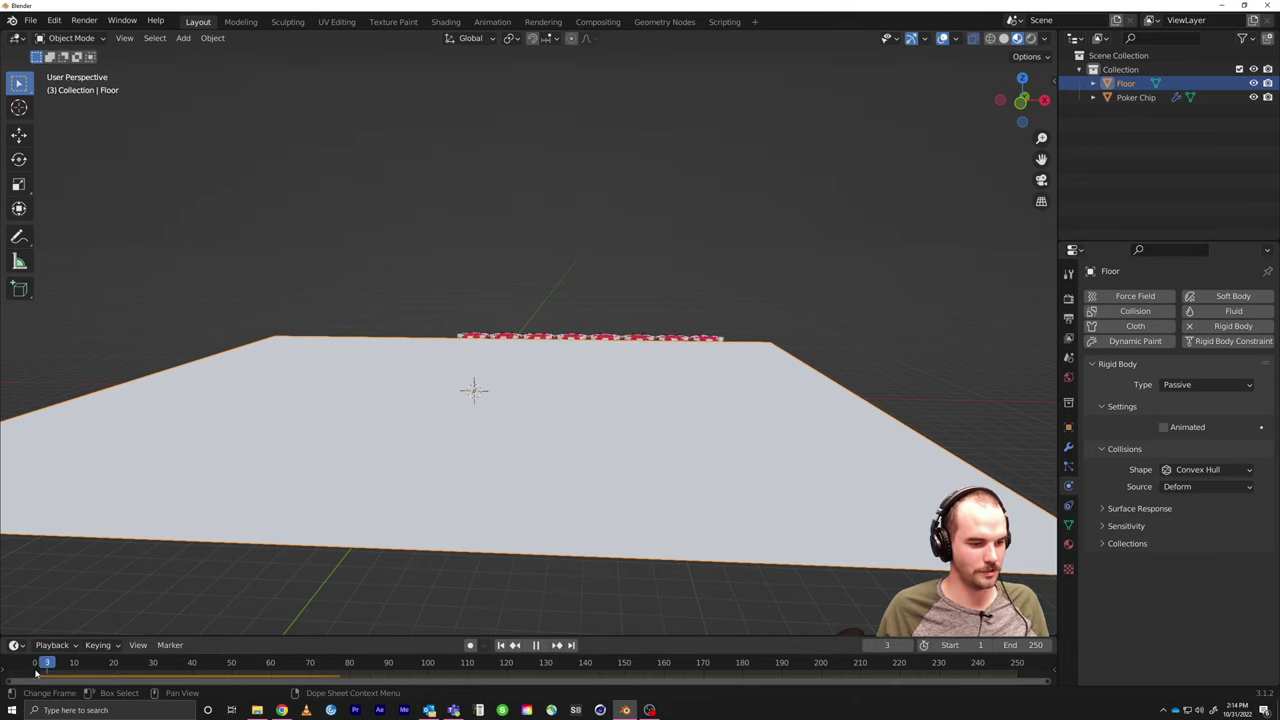
{"action": "key", "text": "space"}
{"action": "key", "text": "space"}
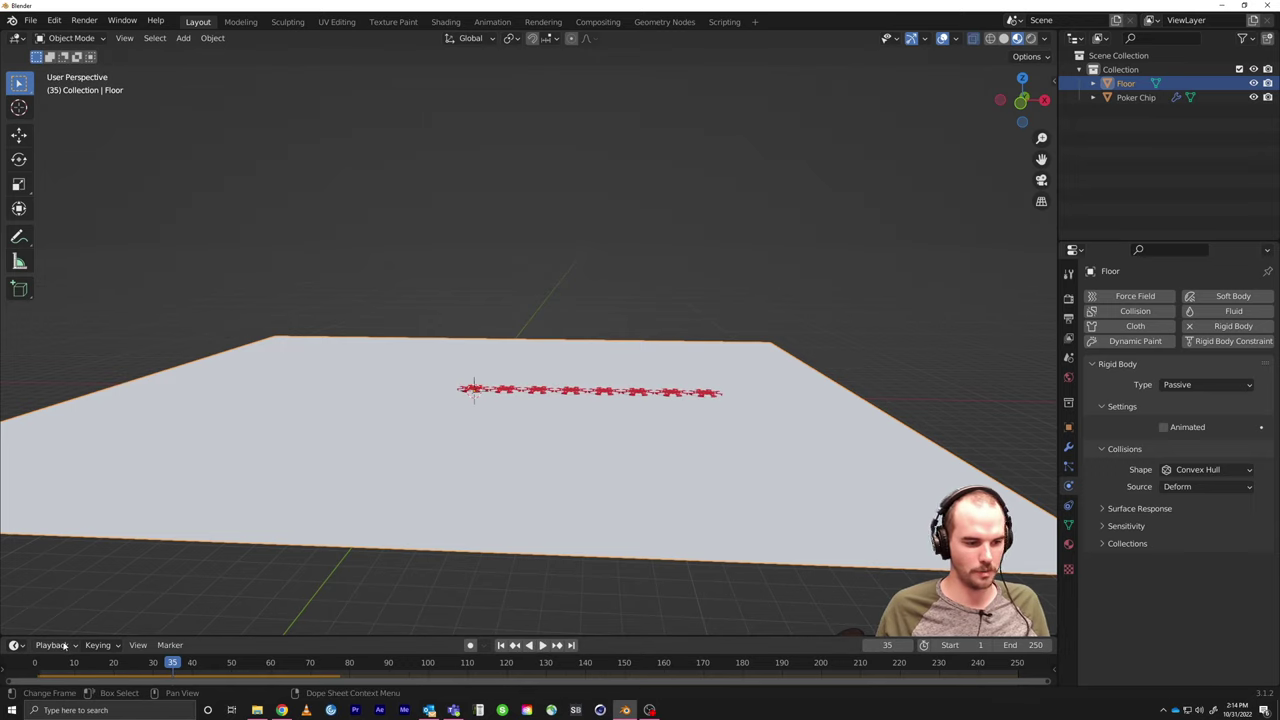
{"action": "left_click", "coordinate": [34, 662]}
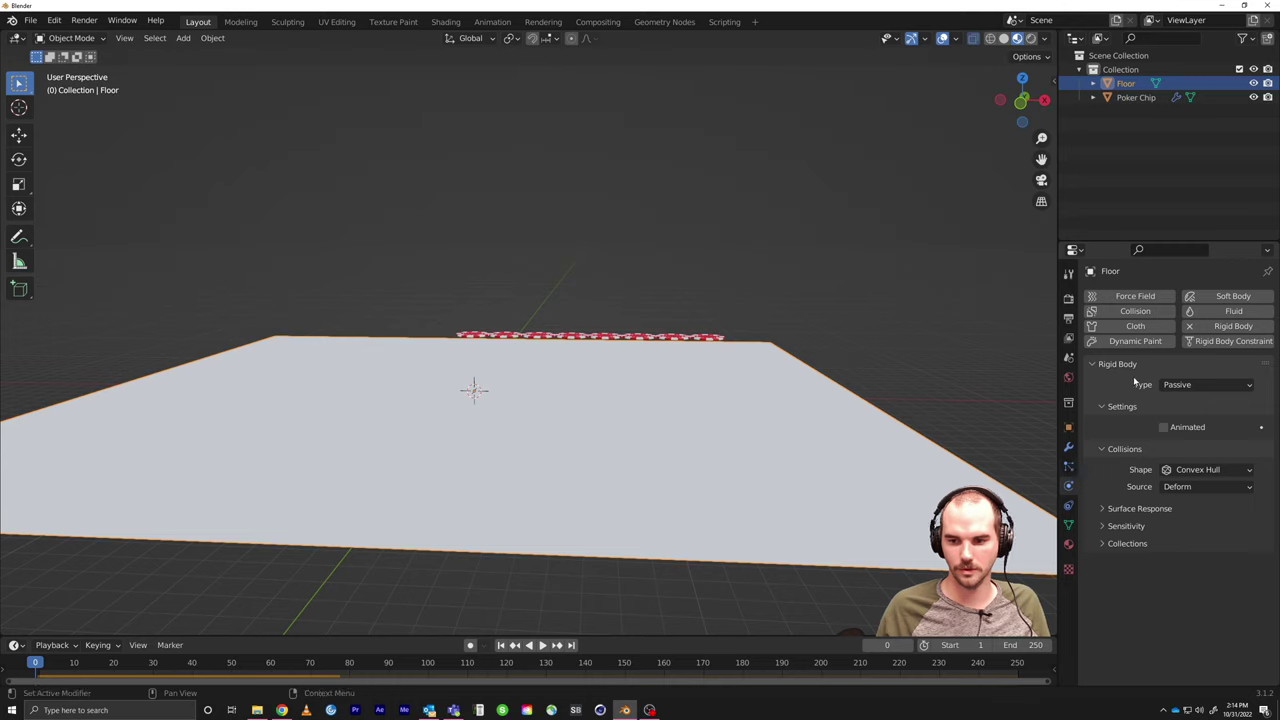
Step: Switch the Floor's rigid body type to Active, play the simulation, and return to frame 0
{"action": "left_click", "coordinate": [1200, 384]}
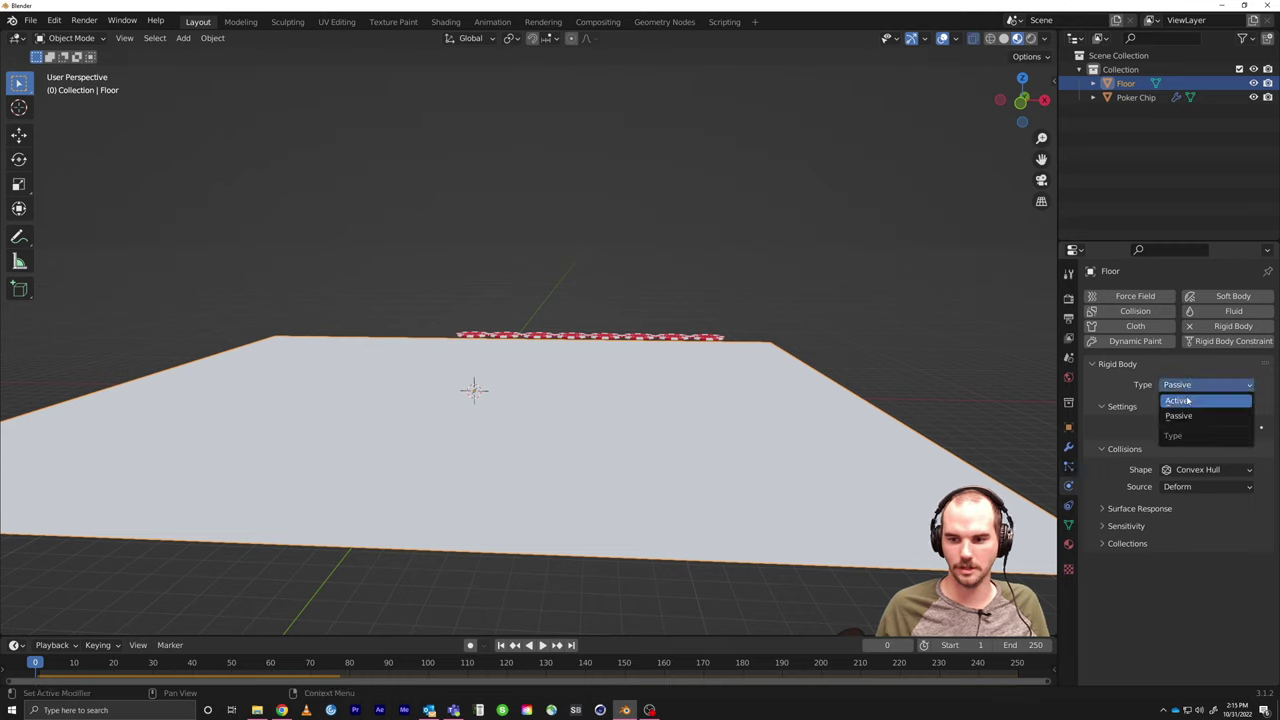
{"action": "left_click", "coordinate": [1192, 386]}
{"action": "key", "text": "space"}
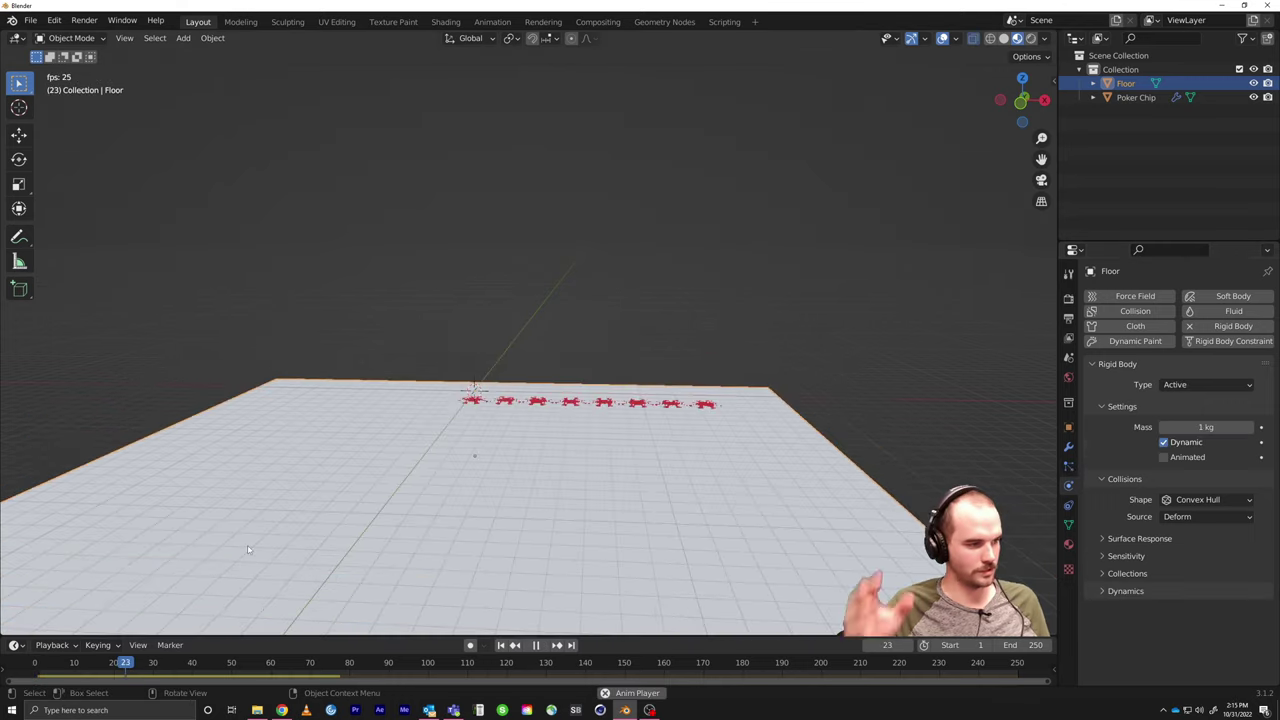
{"action": "key", "text": "space"}
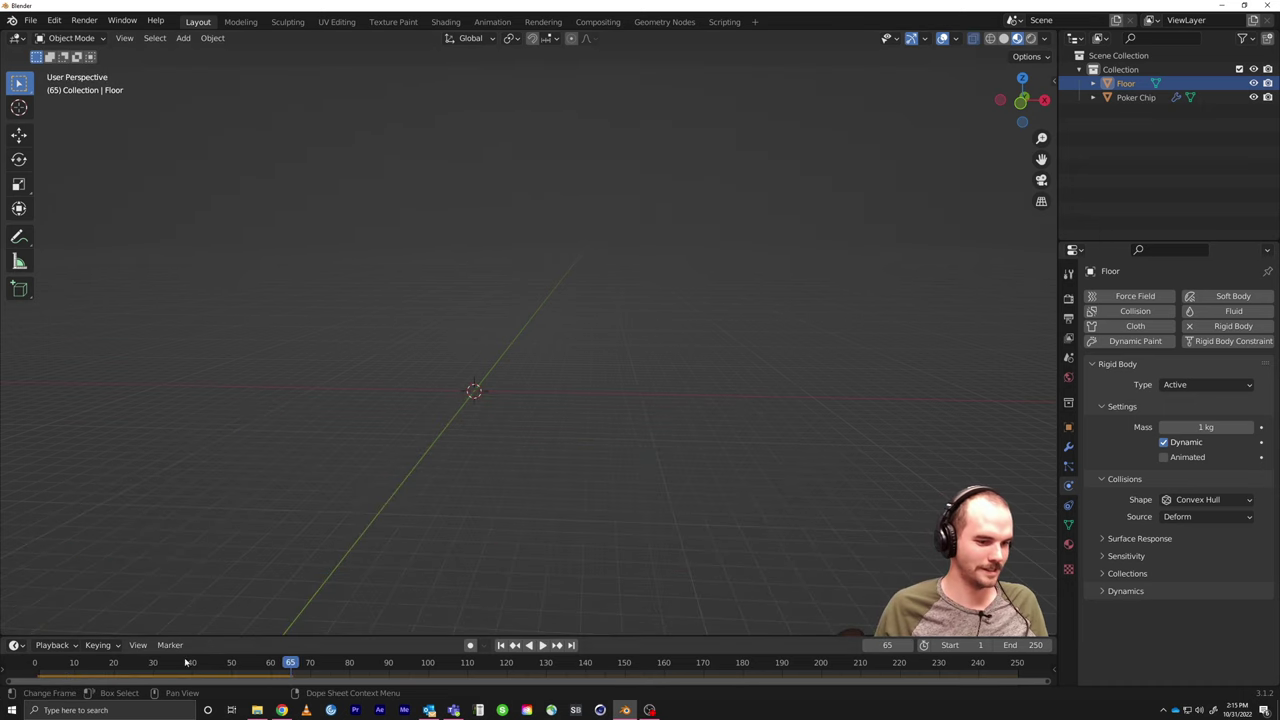
{"action": "key", "text": "shift+Left"}
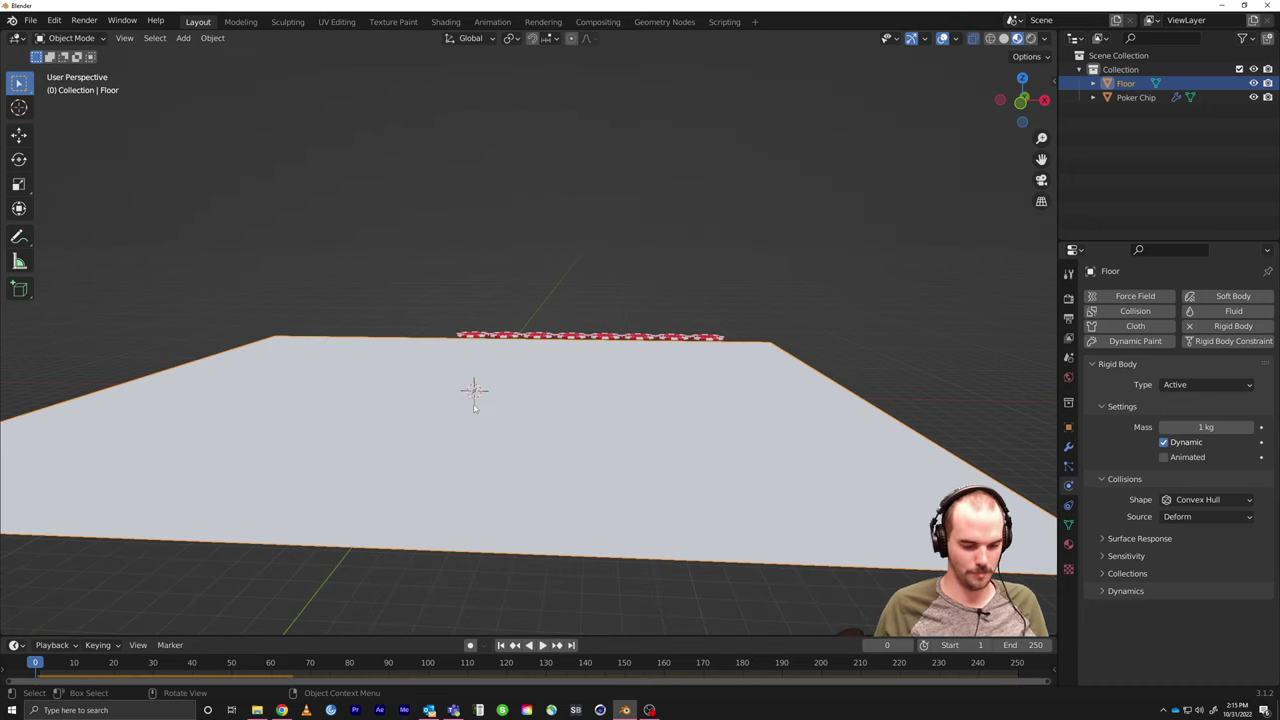
Step: Move the Floor up so it sits above the row of chips
{"action": "key", "text": "g"}
{"action": "key", "text": "z"}
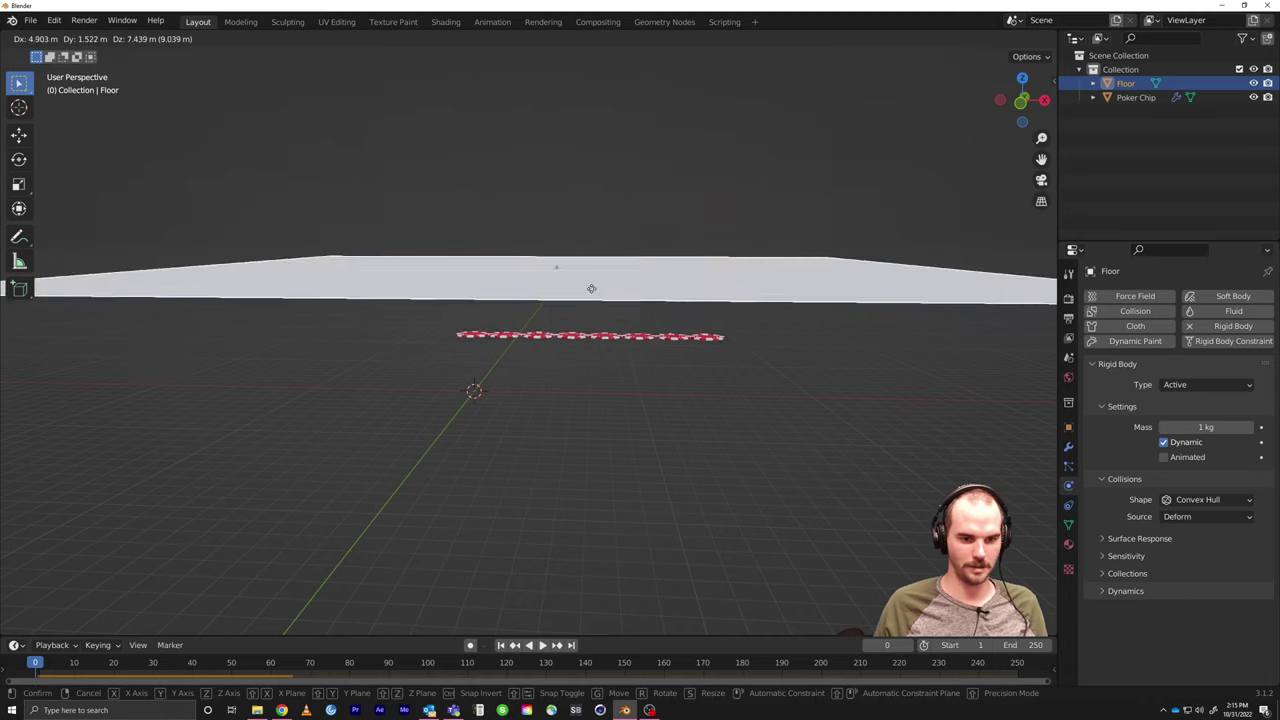
{"action": "left_click", "coordinate": [580, 300]}
Step: Set the Poker Chip's rigid body type to Passive, play the simulation, and return to the start
{"action": "left_click", "coordinate": [556, 341]}
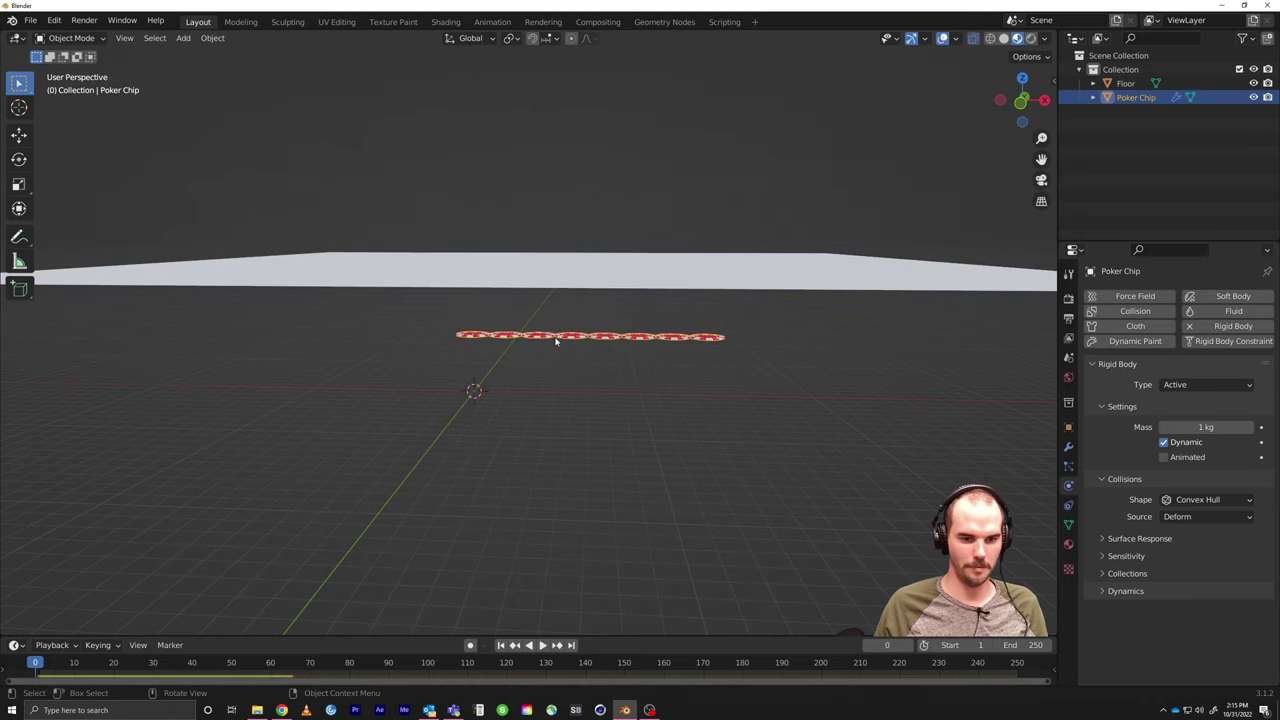
{"action": "left_click", "coordinate": [1205, 385]}
{"action": "left_click", "coordinate": [1200, 423]}
{"action": "key", "text": "space"}
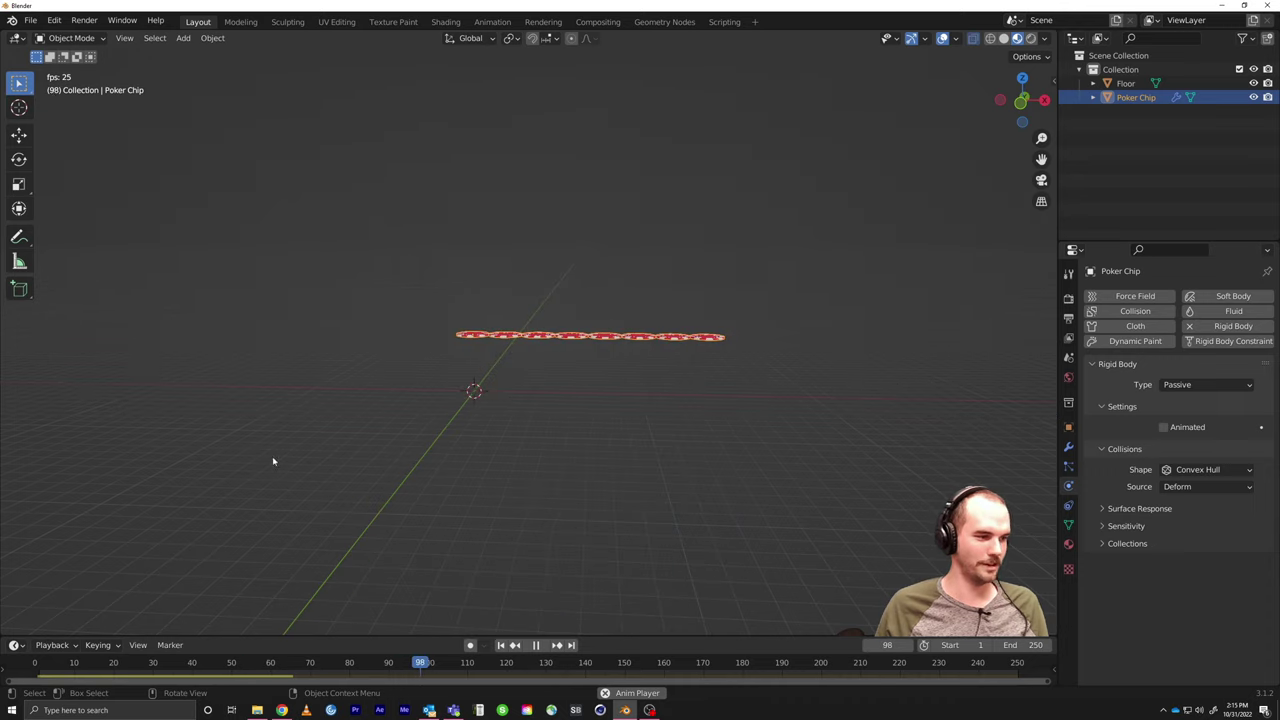
{"action": "key", "text": "space"}
{"action": "key", "text": "shift+Left"}
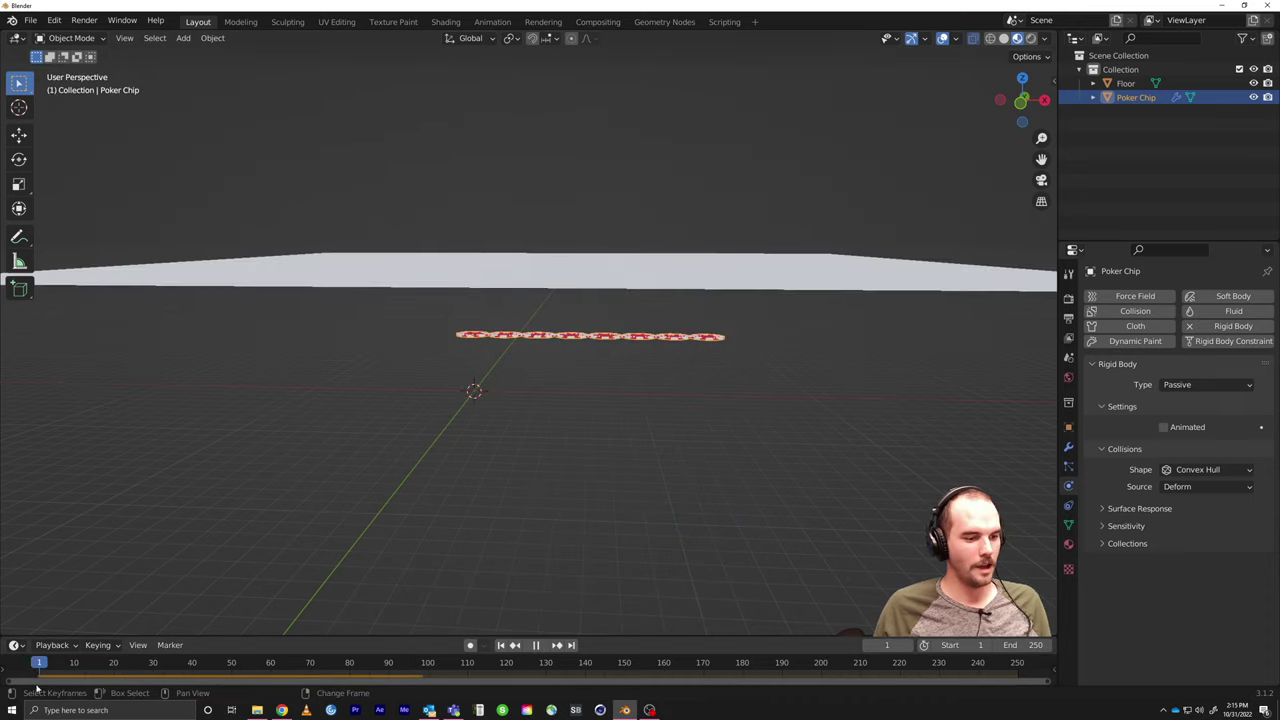
Step: Replay the simulation and scrub back to about frame 20 to examine from below how the Floor meets the chips
{"action": "key", "text": "space"}
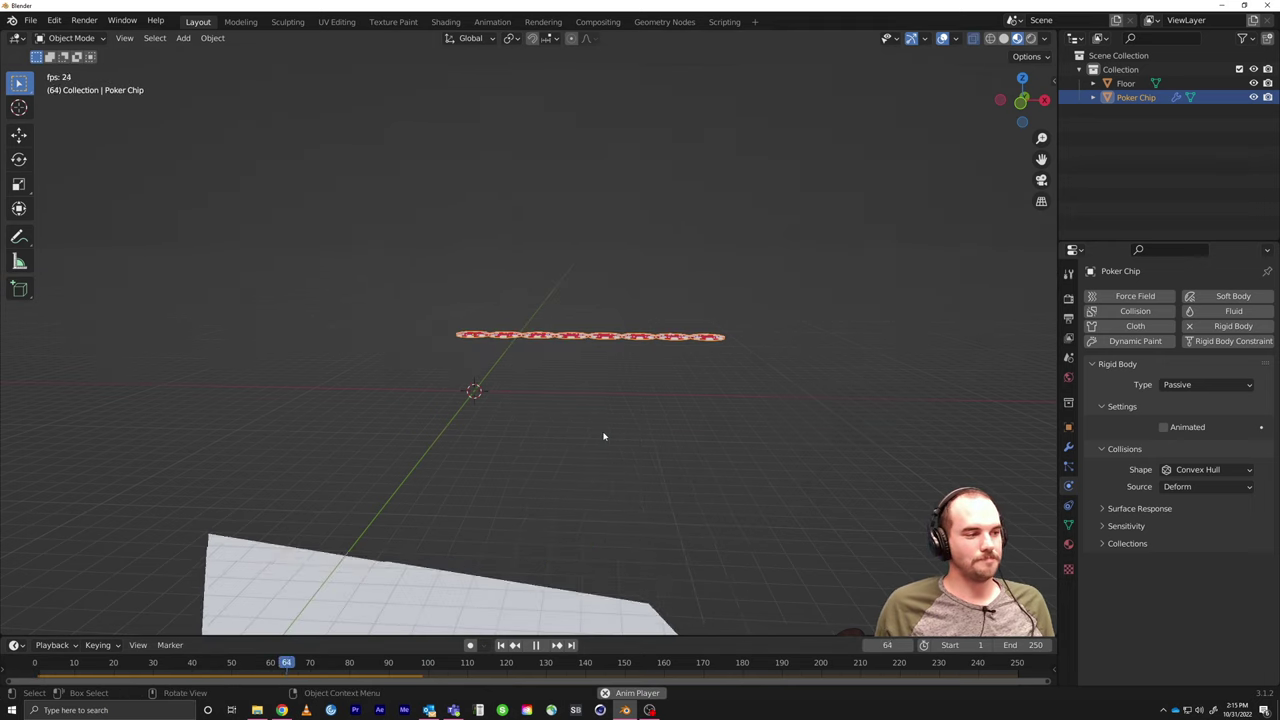
{"action": "key", "text": "space"}
{"action": "left_click_drag", "start_coordinate": [318, 662], "coordinate": [113, 683]}
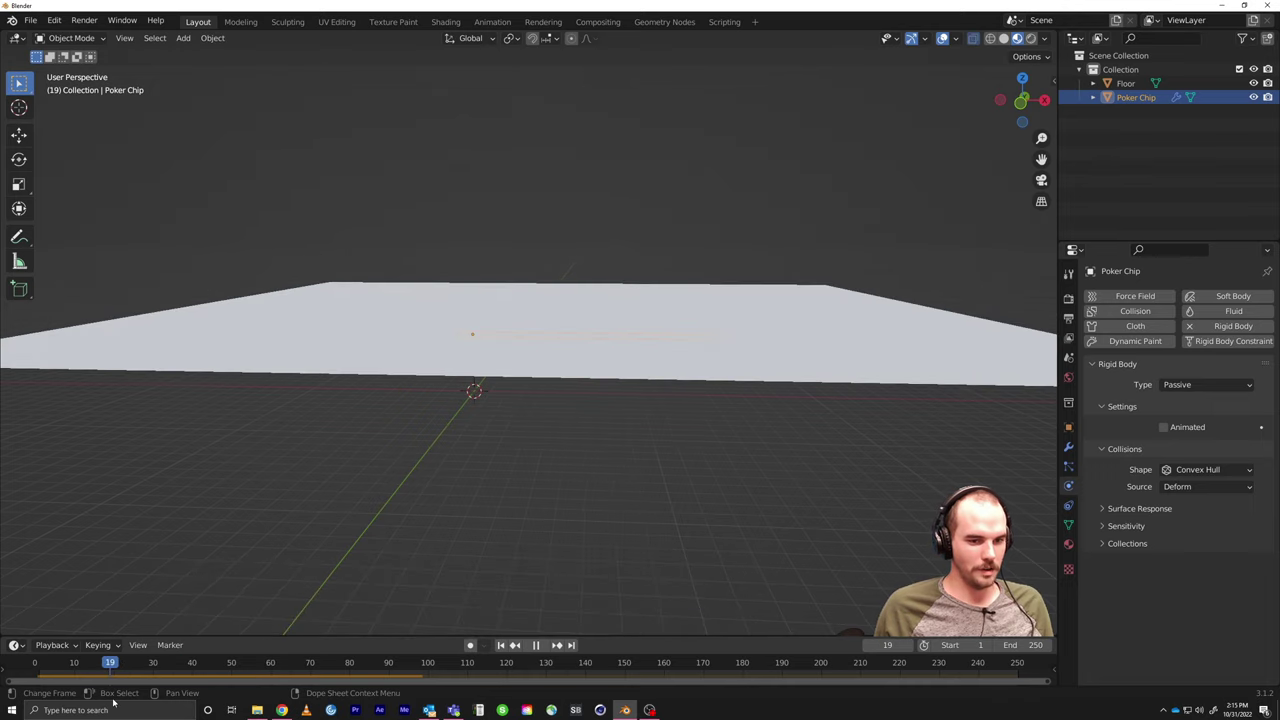
{"action": "middle_click_drag", "start_coordinate": [603, 460], "coordinate": [620, 425]}
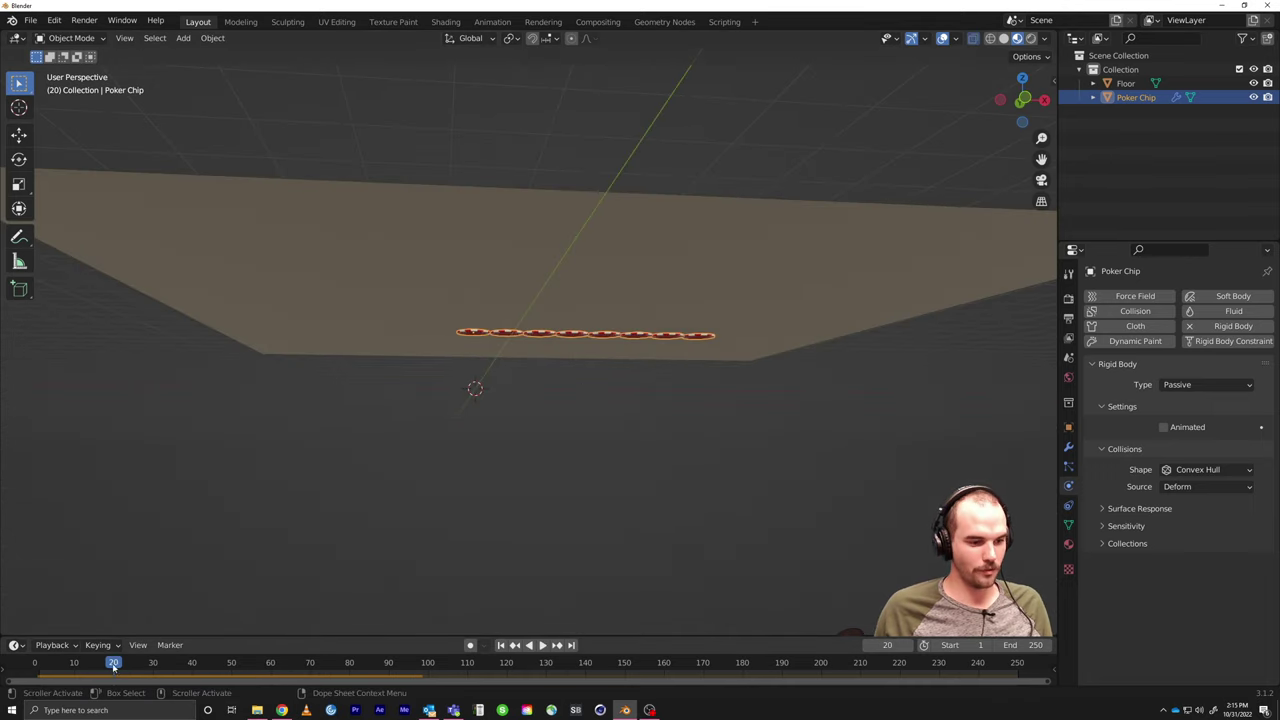
Step: Replay the simulation and scrub back to frame 14
{"action": "key", "text": "space"}
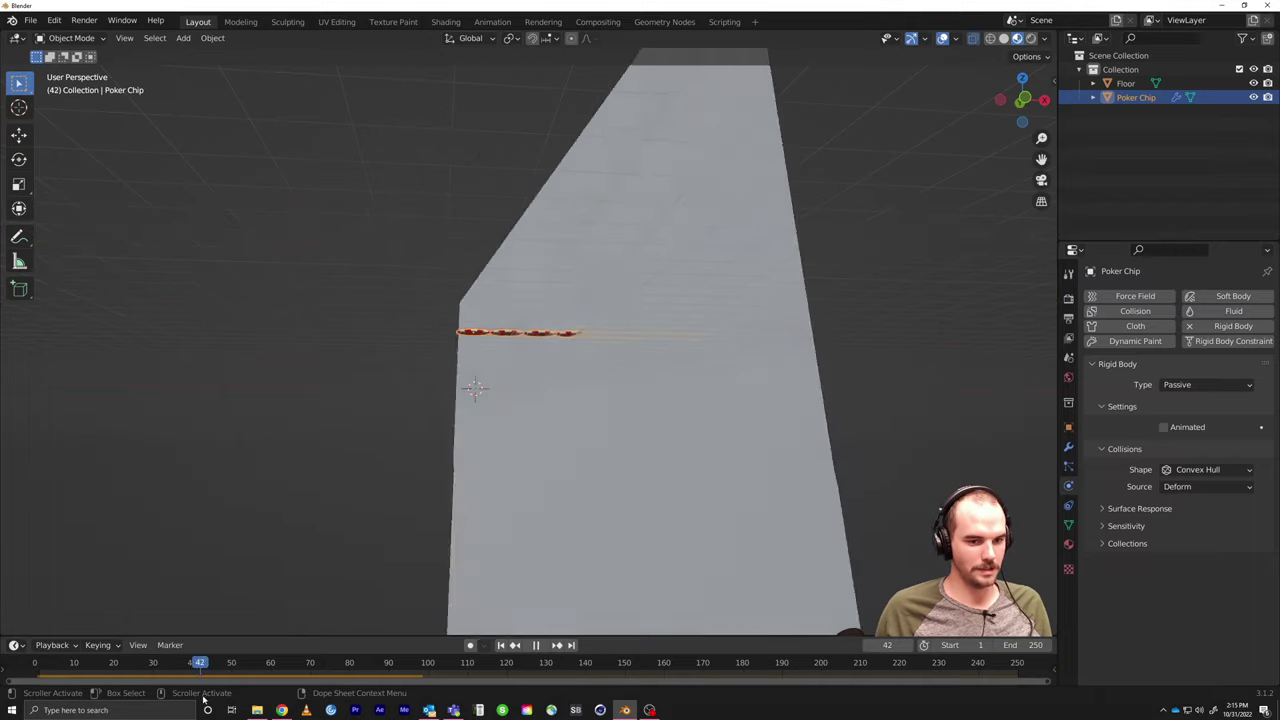
{"action": "left_click_drag", "start_coordinate": [172, 676], "coordinate": [90, 690]}
{"action": "key", "text": "space"}
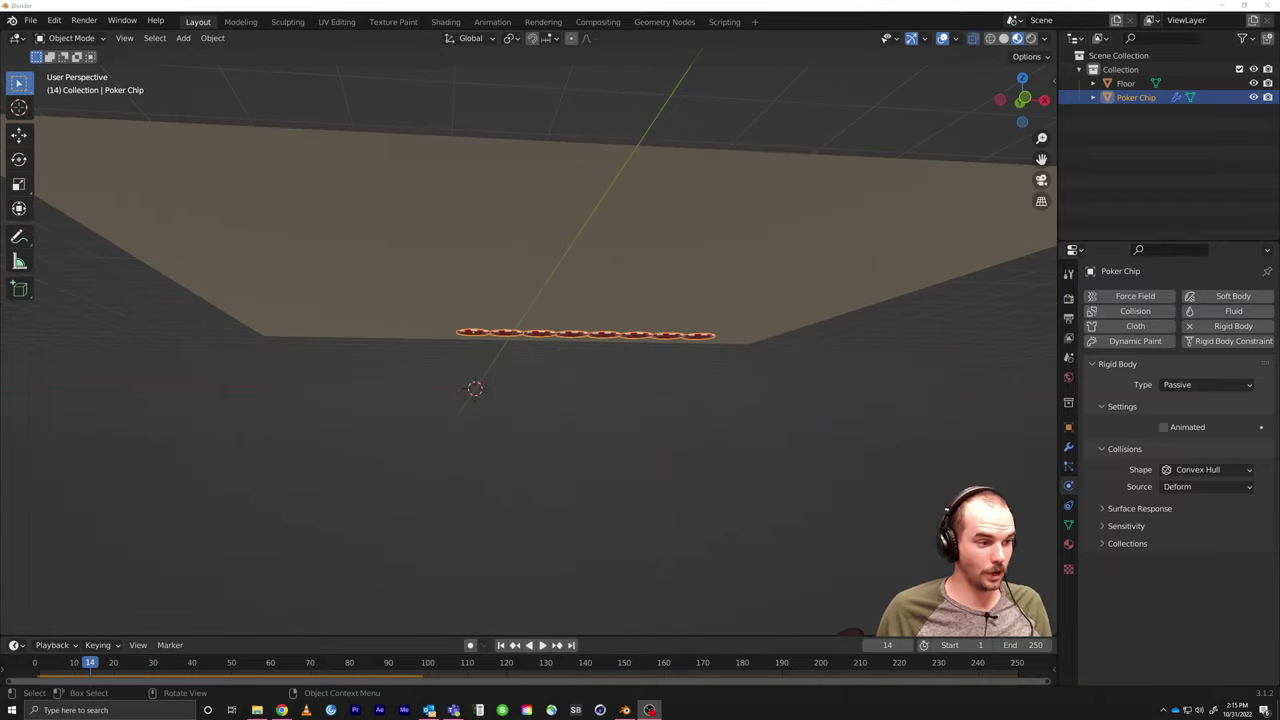
Step: Select the Floor and set its X, Y and Z location to 0 m
{"action": "left_click", "coordinate": [985, 265]}
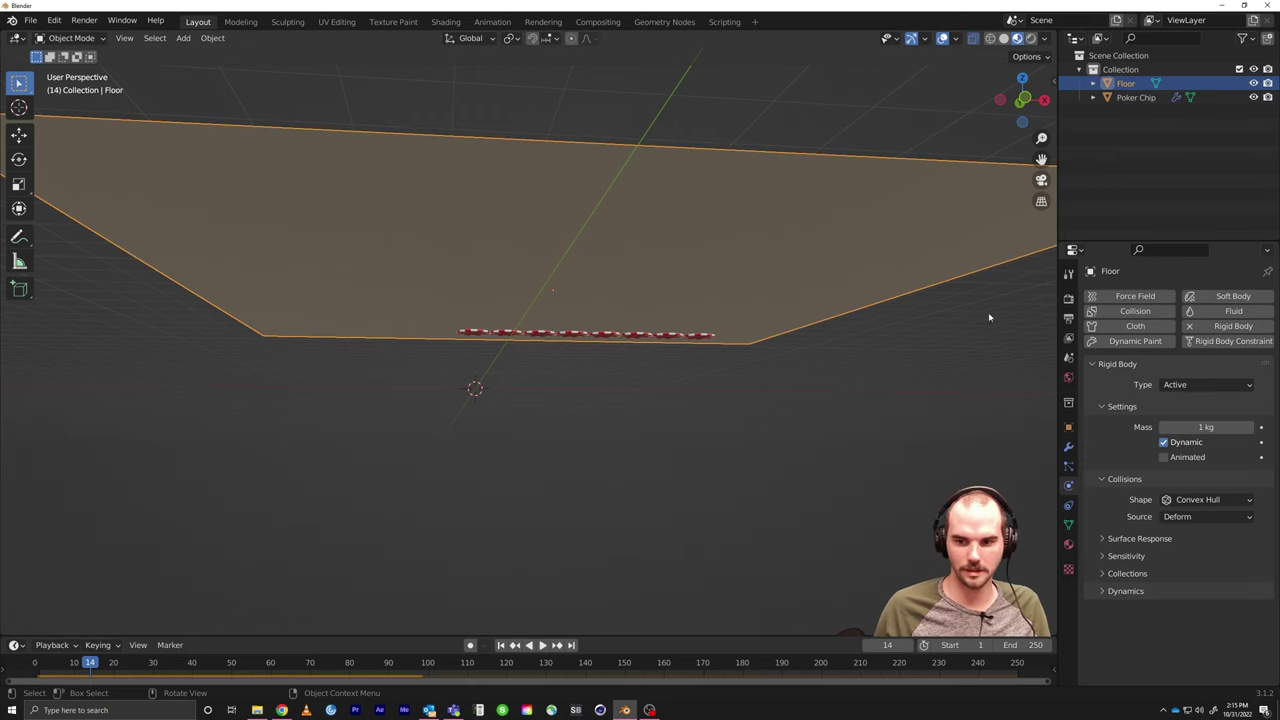
{"action": "left_click", "coordinate": [1068, 427]}
{"action": "left_click", "coordinate": [1198, 339]}
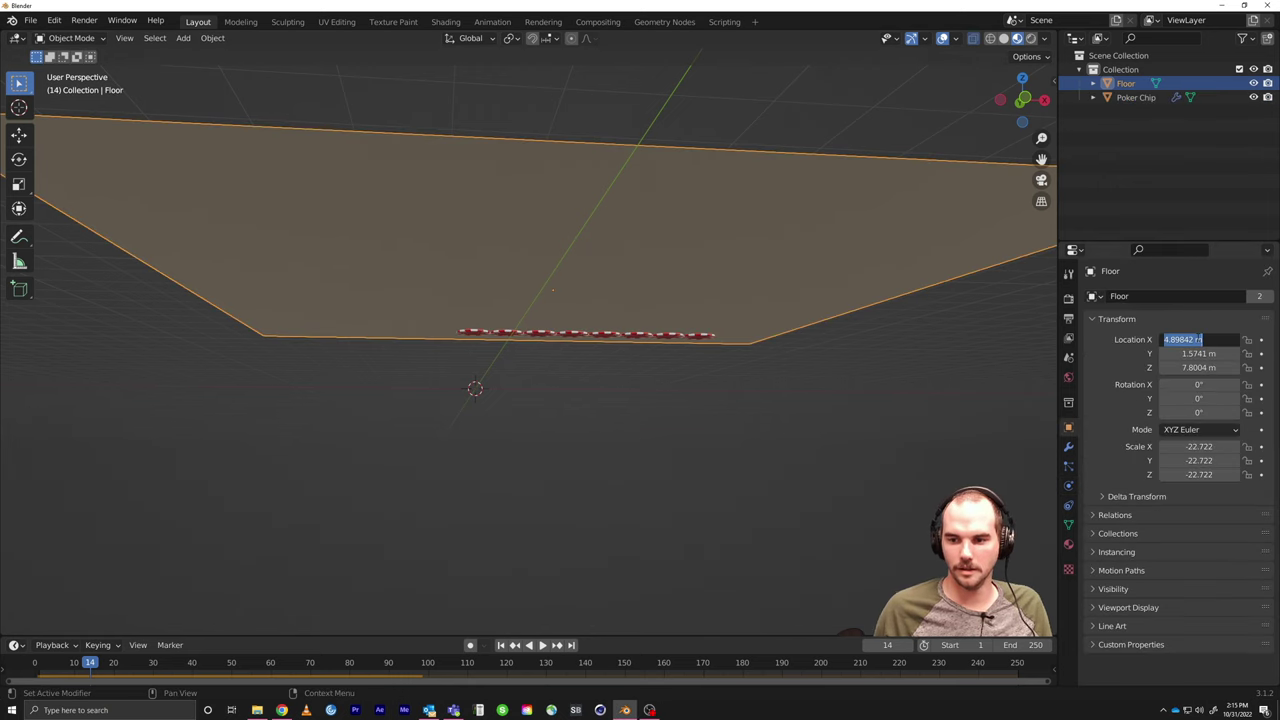
{"action": "type", "text": "0"}
{"action": "key", "text": "Tab"}
{"action": "type", "text": "0"}
{"action": "key", "text": "Tab"}
{"action": "type", "text": "0"}
{"action": "key", "text": "Return"}
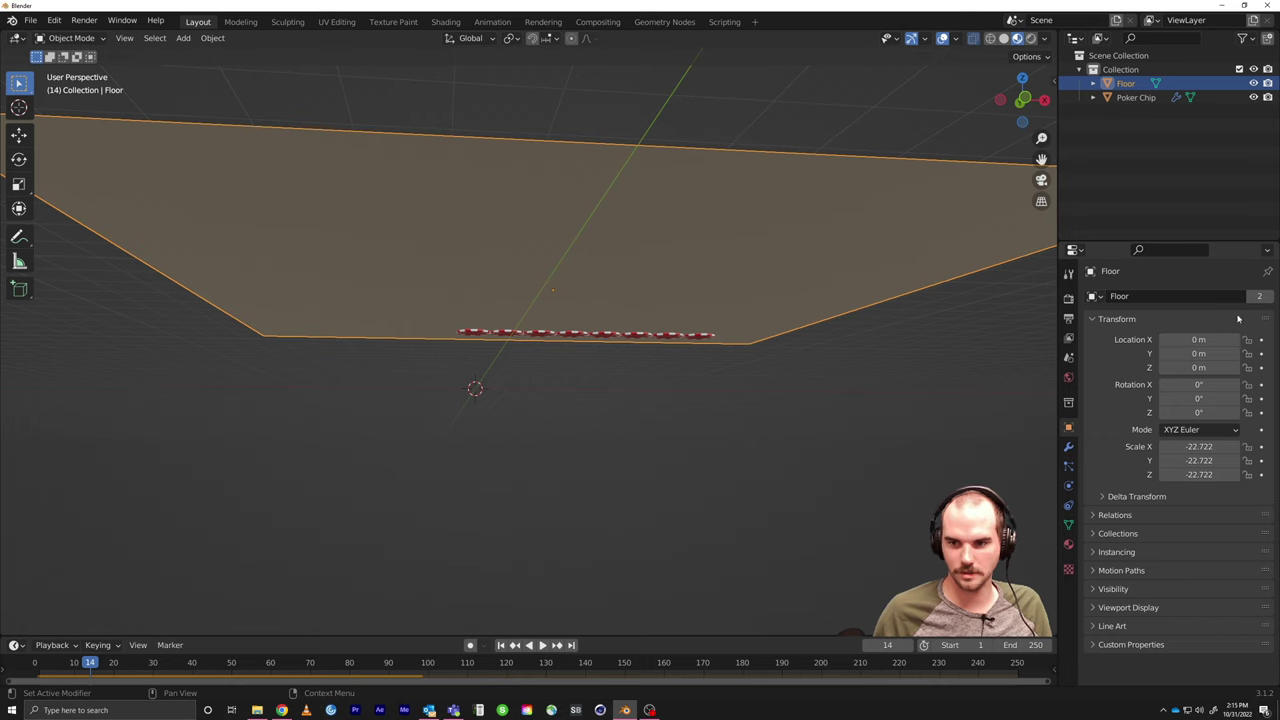
Step: Play the simulation with the Floor at the origin, scrub through it, and return to frame 0
{"action": "middle_click_drag", "start_coordinate": [1013, 302], "coordinate": [940, 420]}
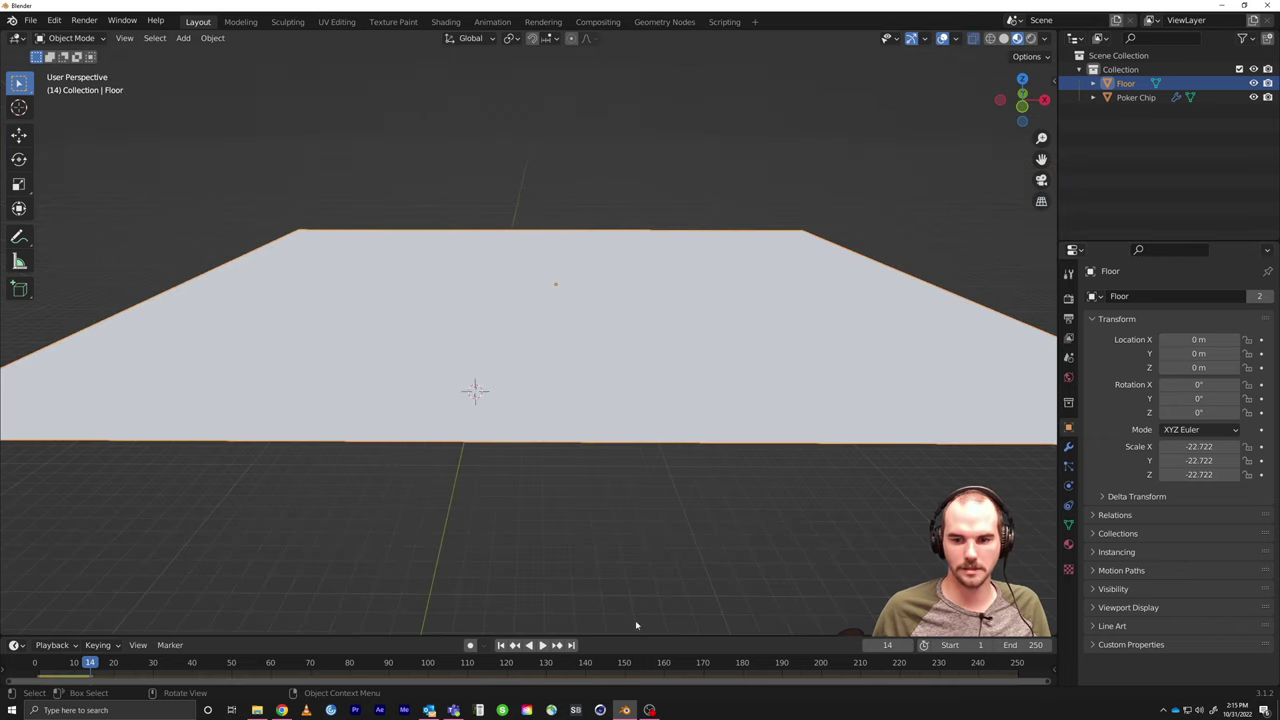
{"action": "left_click", "coordinate": [55, 662]}
{"action": "key", "text": "space"}
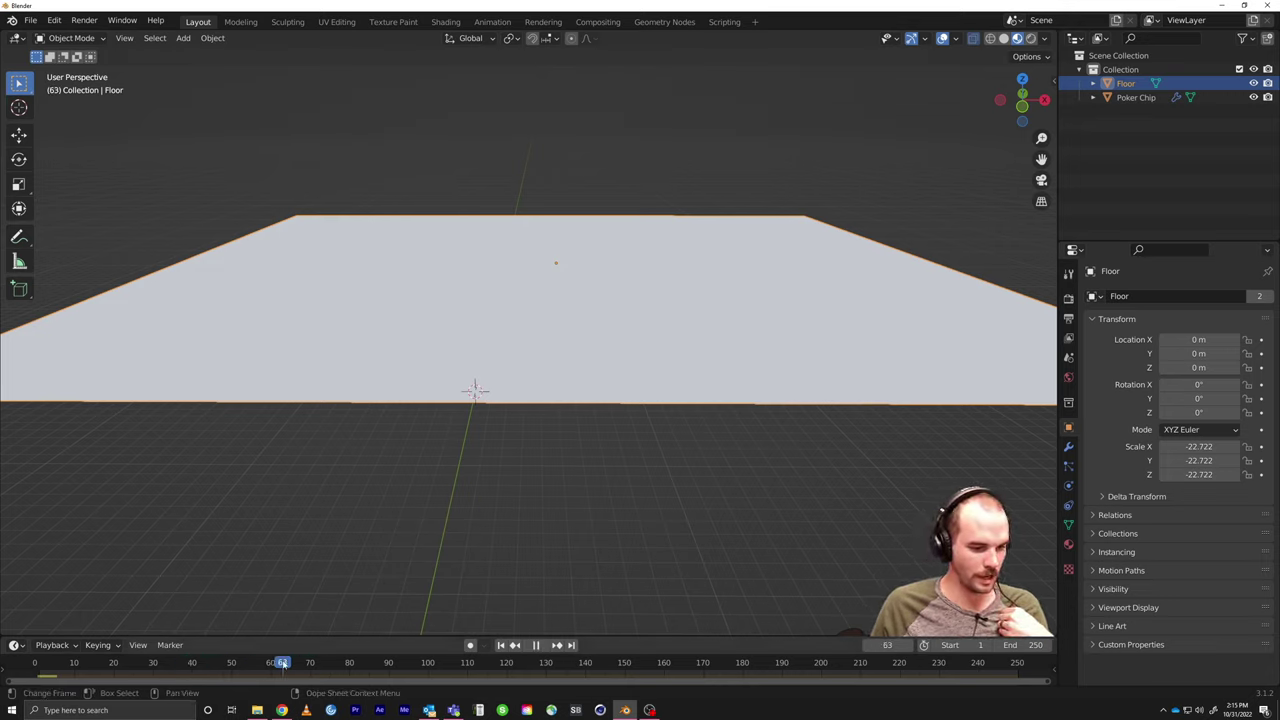
{"action": "left_click_drag", "start_coordinate": [326, 663], "coordinate": [330, 663]}
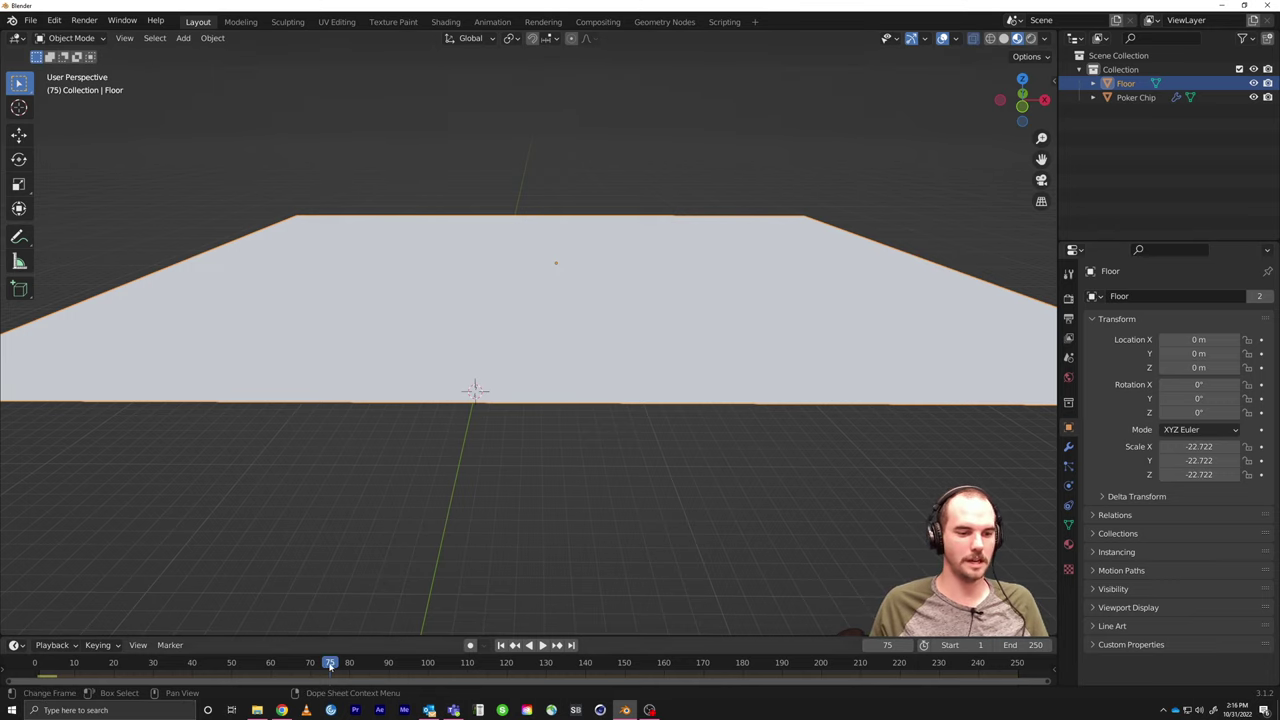
{"action": "left_click_drag", "start_coordinate": [330, 665], "coordinate": [30, 665]}
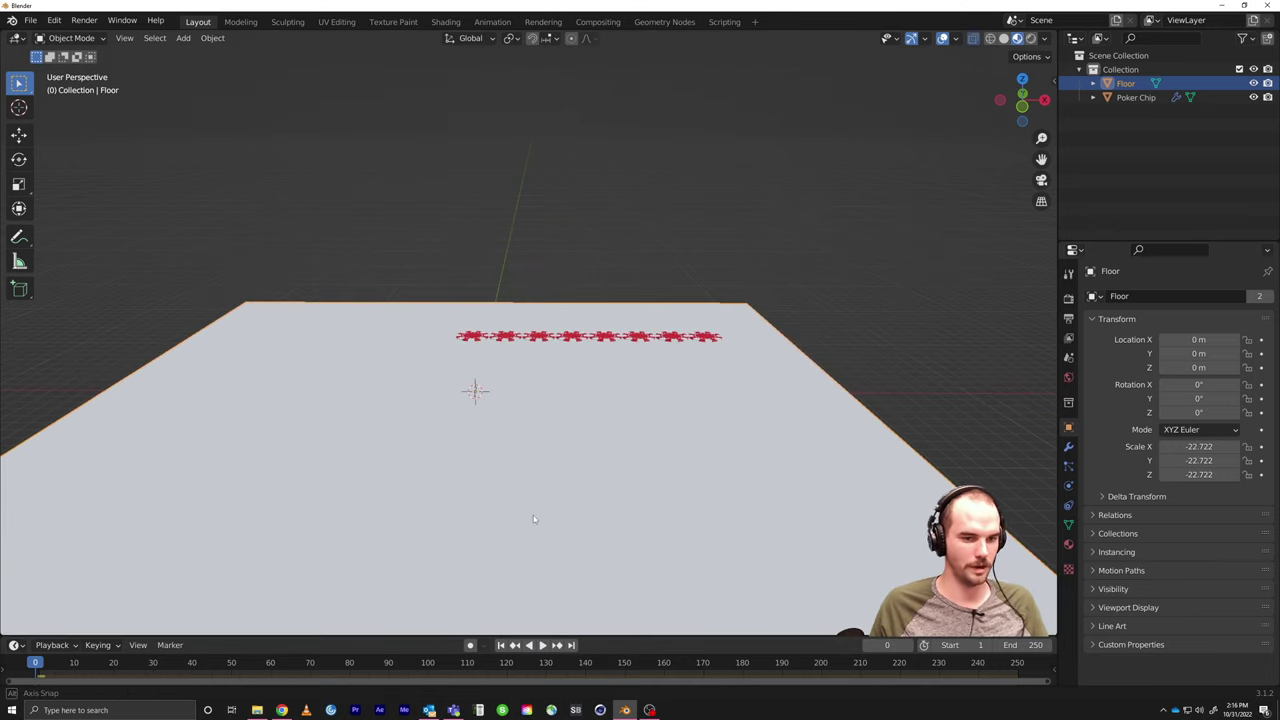
{"action": "middle_click_drag", "start_coordinate": [533, 518], "coordinate": [537, 508]}
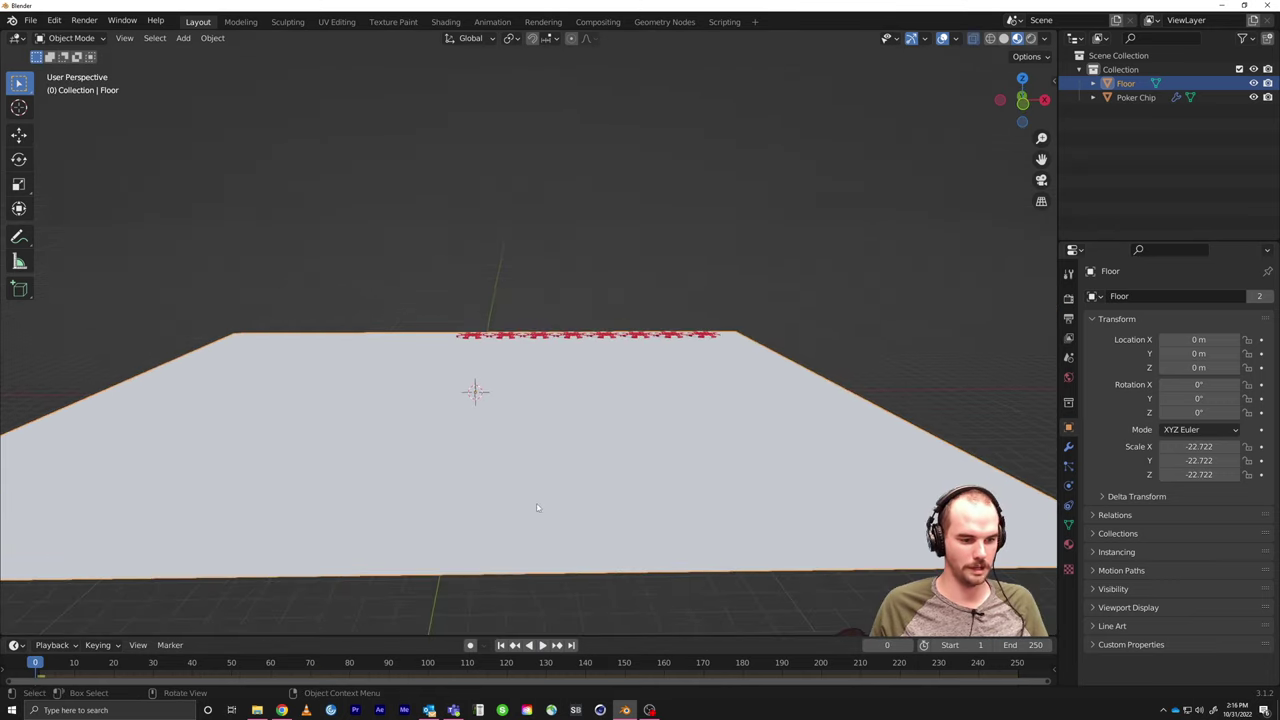
Step: Set the Floor's rigid body type to Passive and the Poker Chip's rigid body type to Active
{"action": "left_click", "coordinate": [1068, 486]}
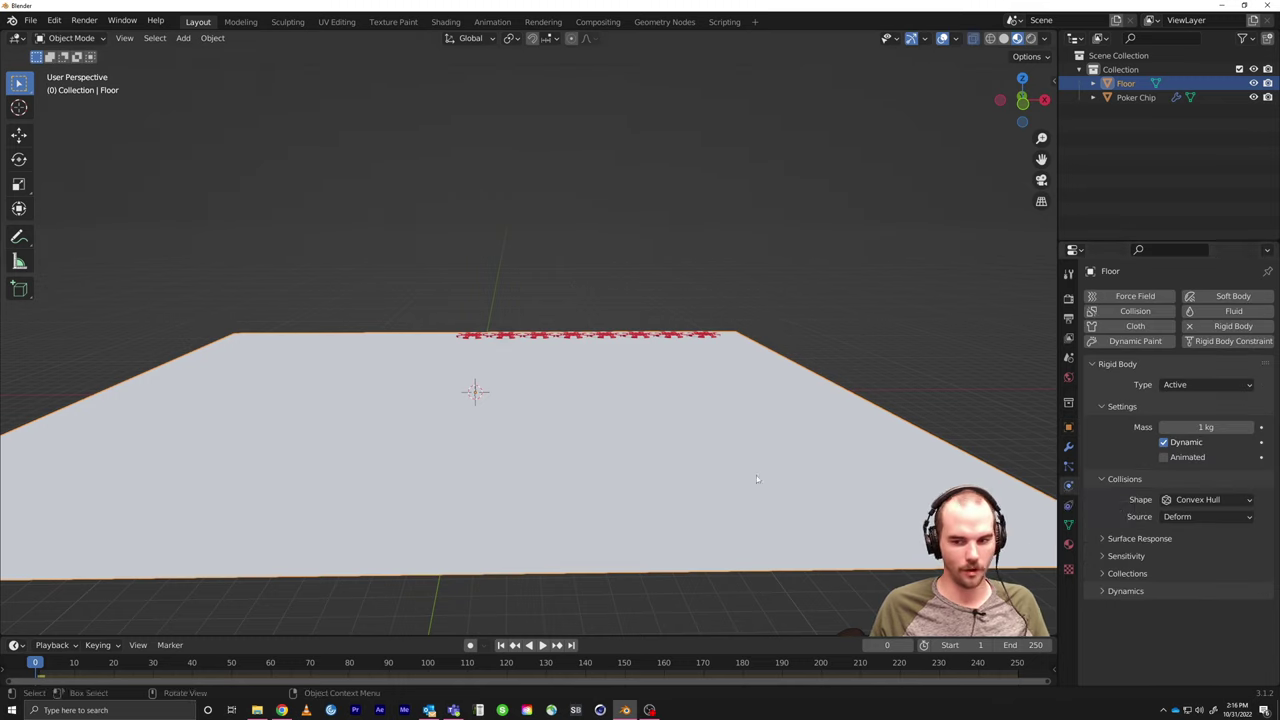
{"action": "left_click", "coordinate": [1218, 385]}
{"action": "left_click", "coordinate": [1218, 412]}
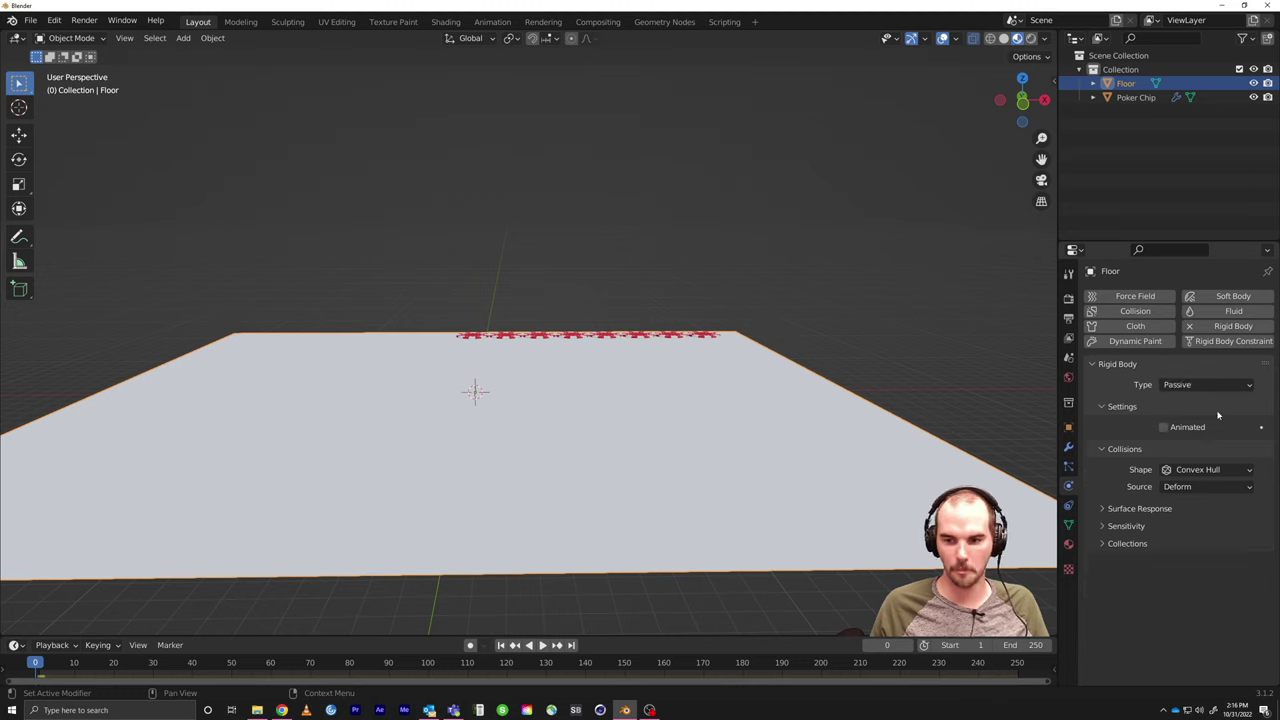
{"action": "left_click", "coordinate": [471, 339]}
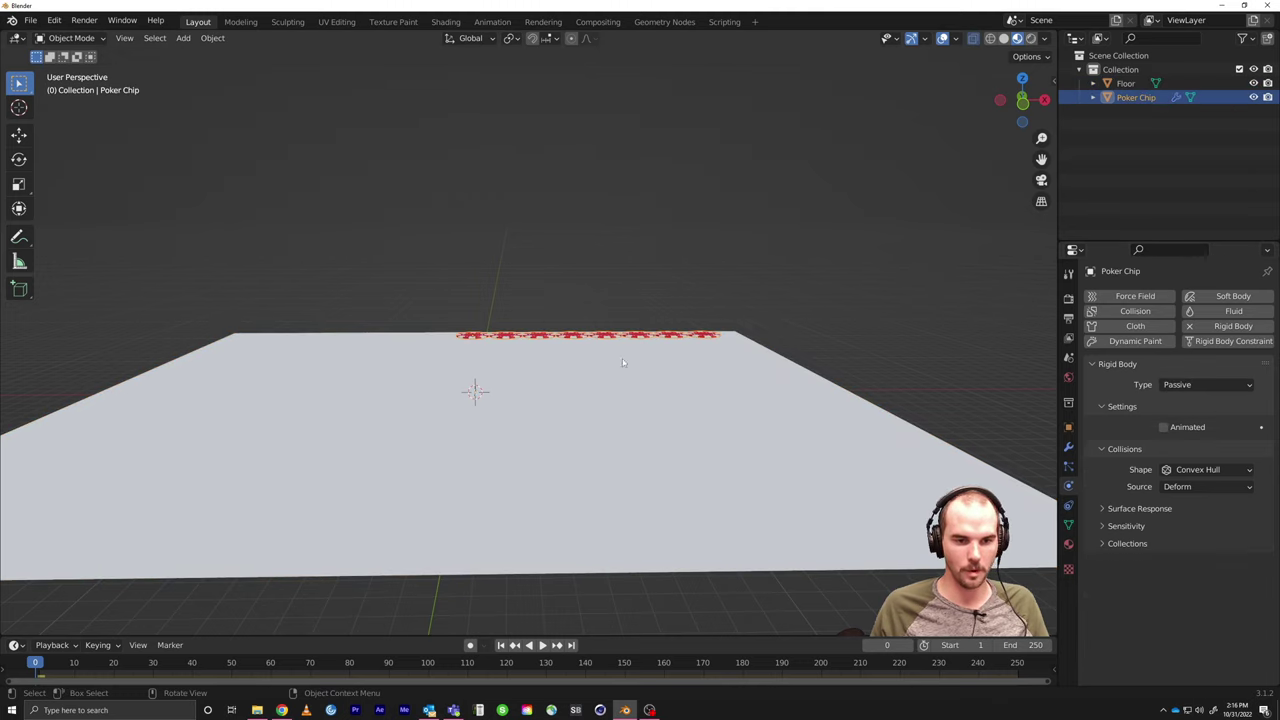
{"action": "left_click", "coordinate": [1203, 384]}
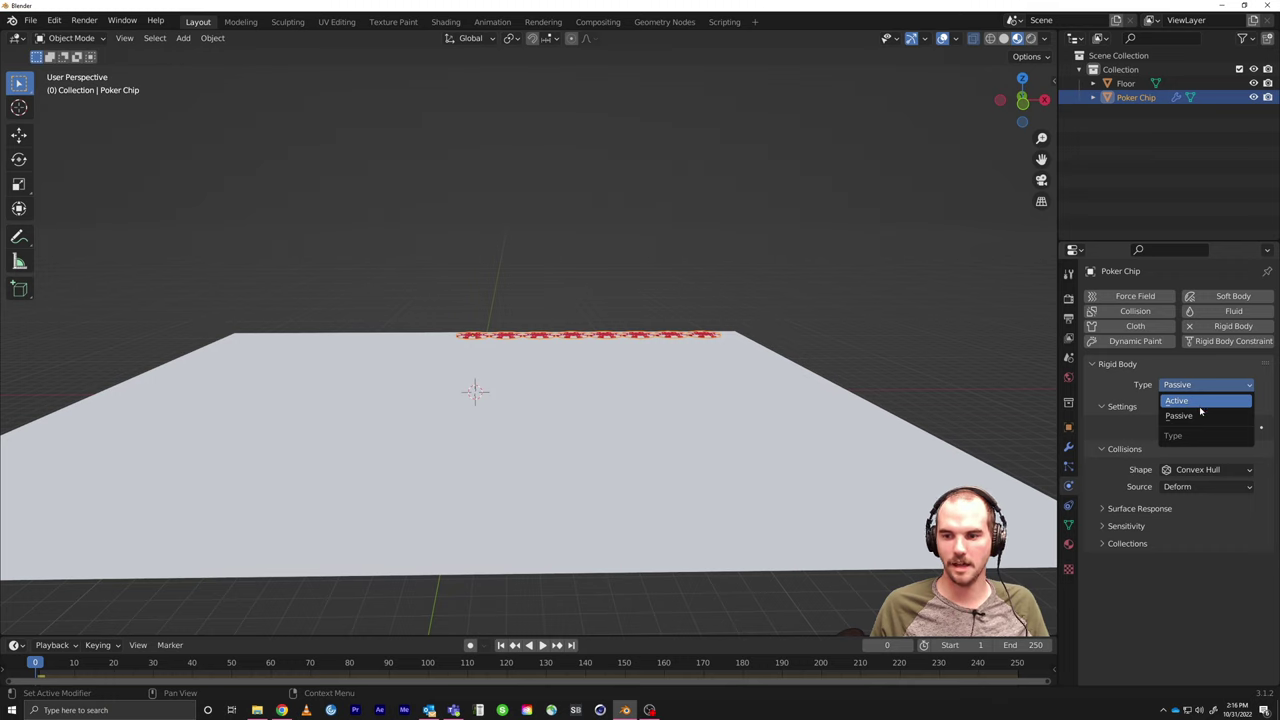
{"action": "left_click", "coordinate": [1199, 404]}
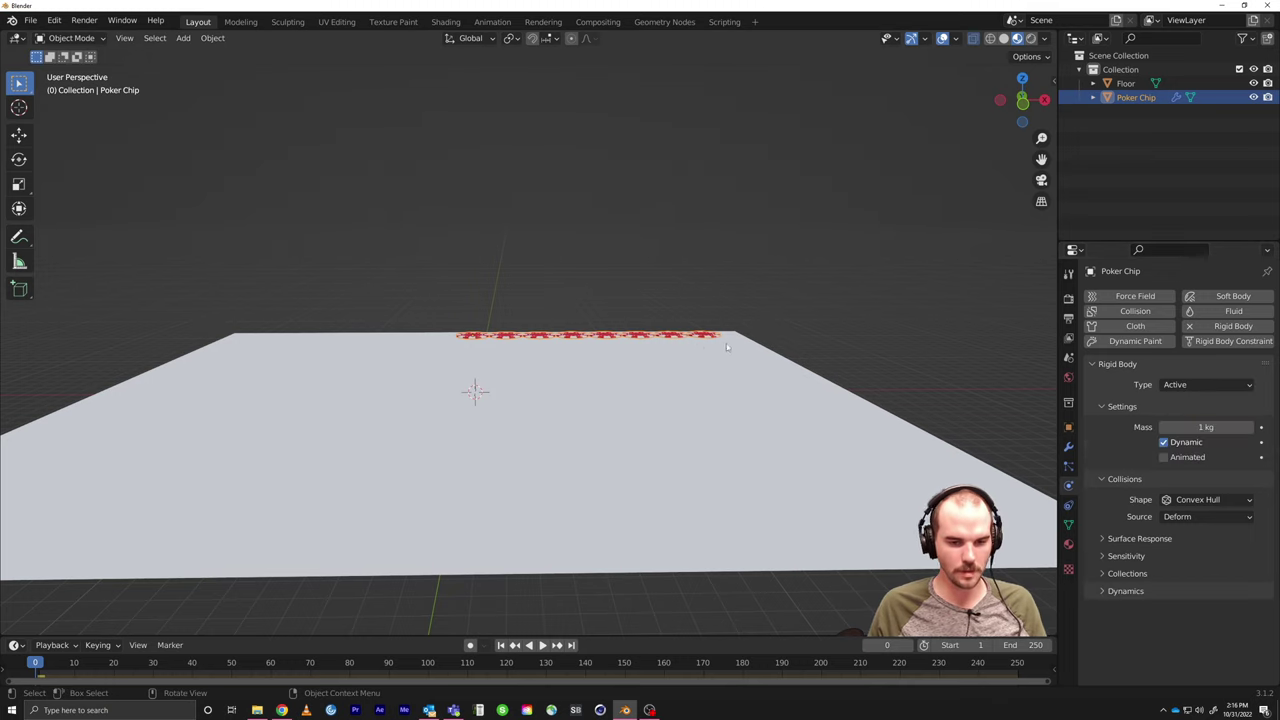
Step: Rotate the row of chips by about -62.4° in the view and play the simulation to watch it fall
{"action": "key", "text": "r"}
{"action": "left_click", "coordinate": [591, 134]}
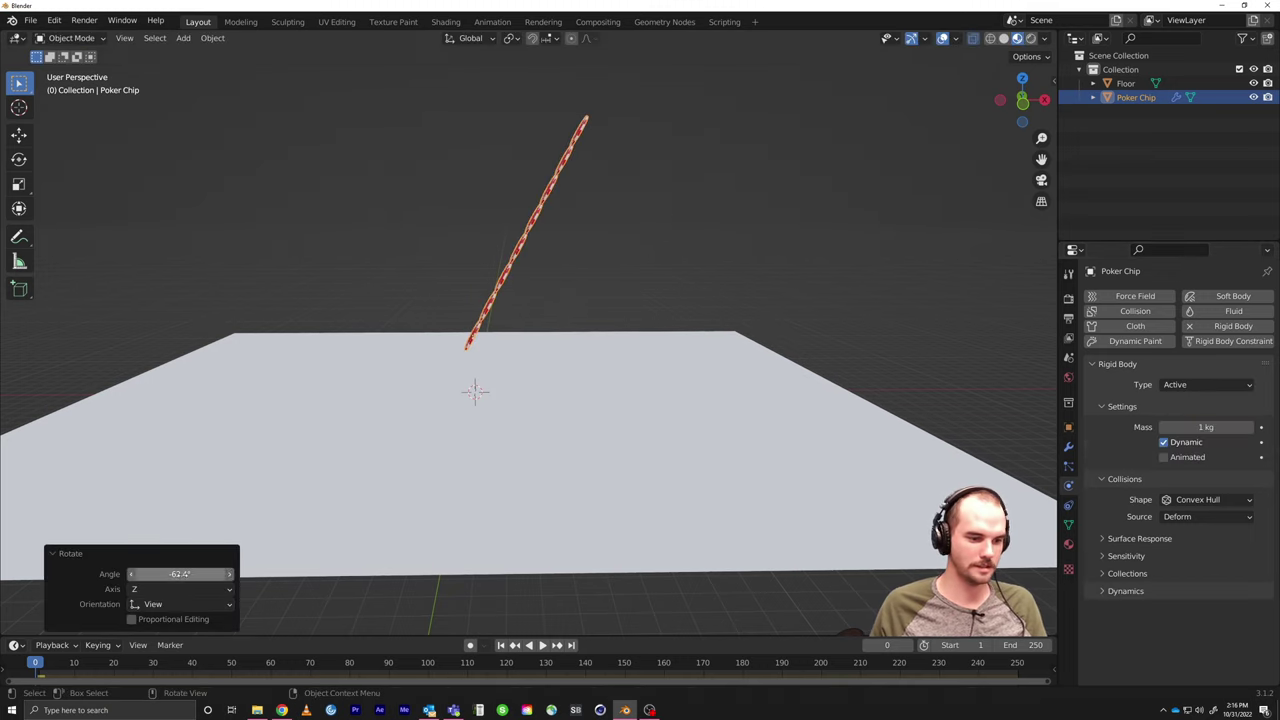
{"action": "key", "text": "space"}
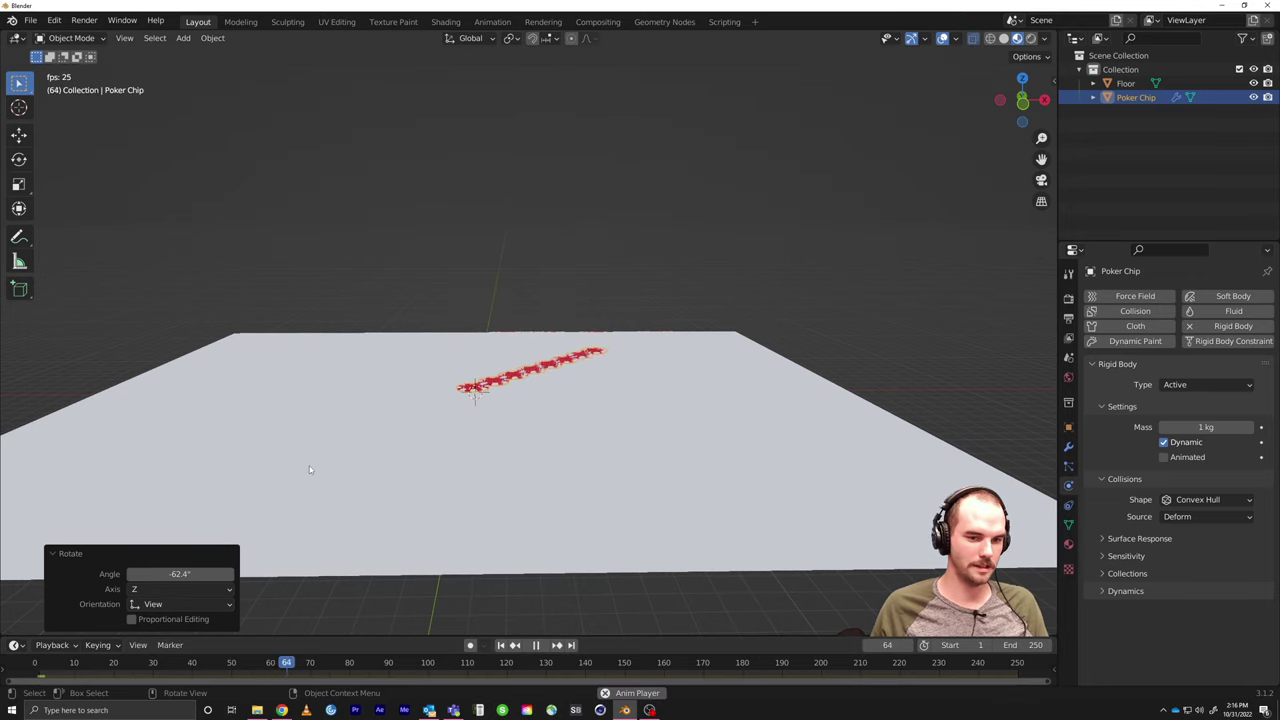
{"action": "key", "text": "space"}
Step: Replay the tilted chips' fall onto the floor several times from the start, and return to frame 0
{"action": "key", "text": "shift+Left"}
{"action": "key", "text": "space"}
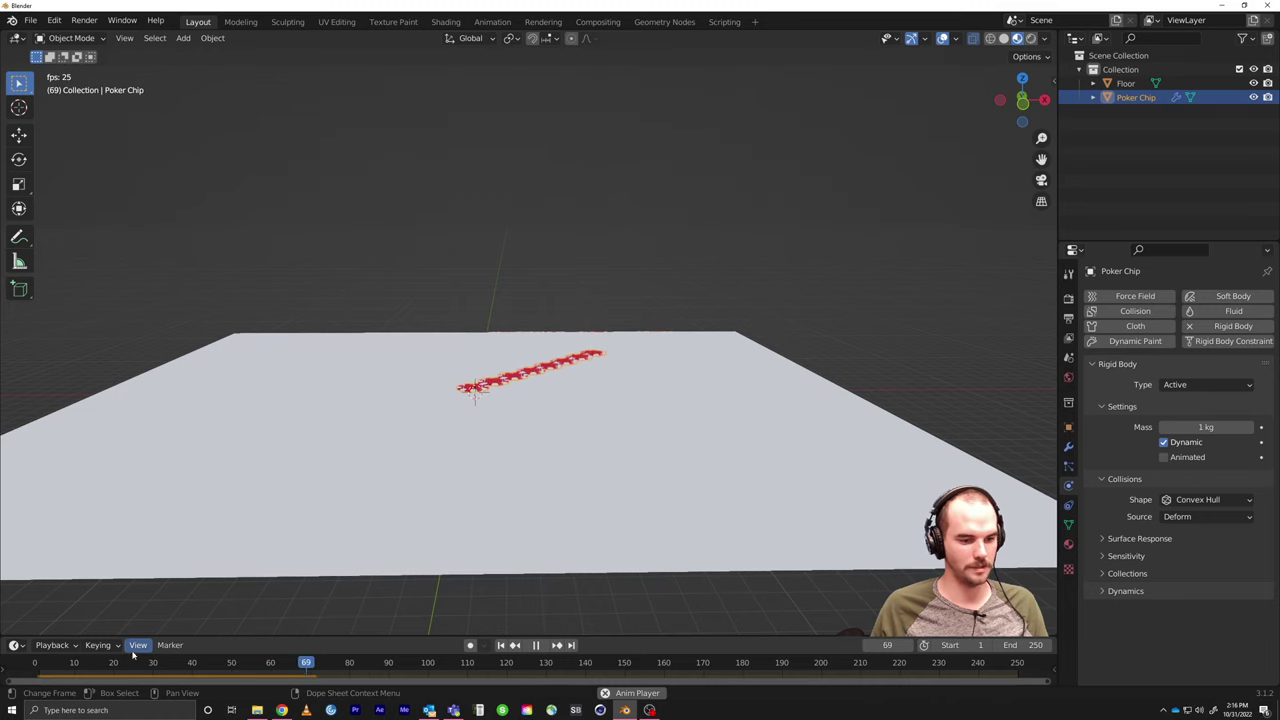
{"action": "key", "text": "space"}
{"action": "key", "text": "shift+Left"}
{"action": "key", "text": "space"}
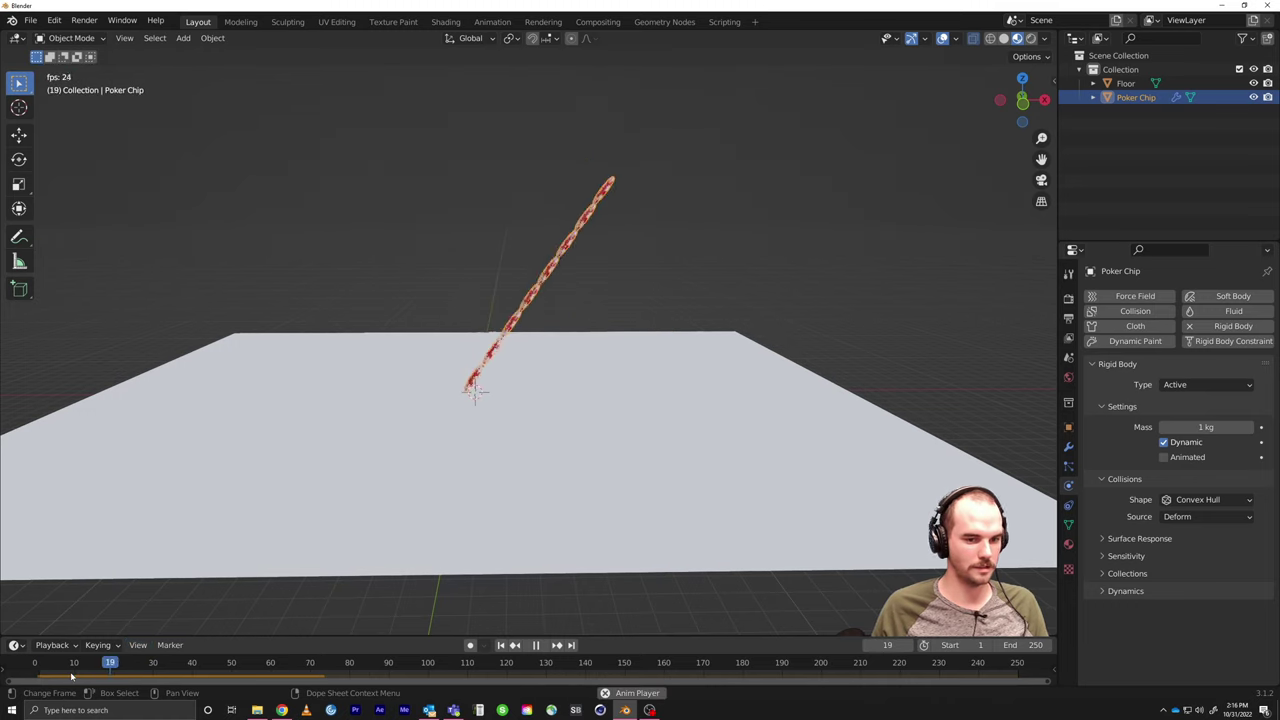
{"action": "key", "text": "space"}
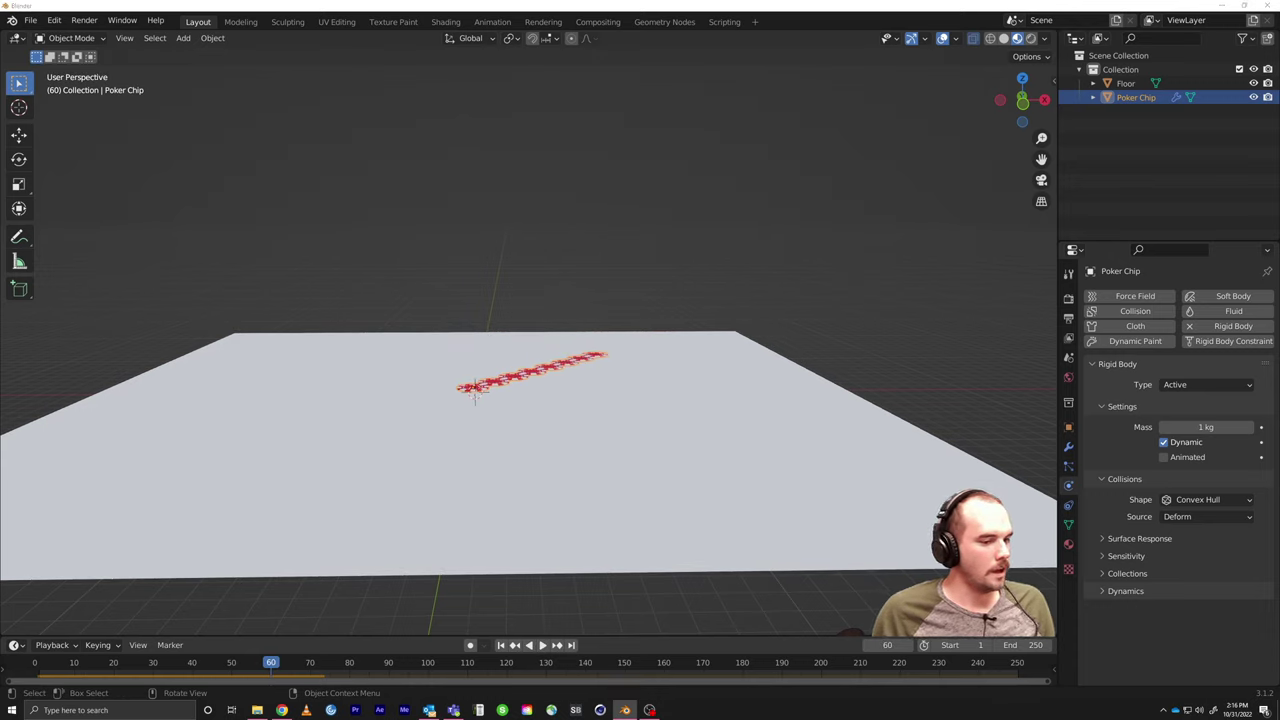
{"action": "key", "text": "shift+Left"}
{"action": "key", "text": "space"}
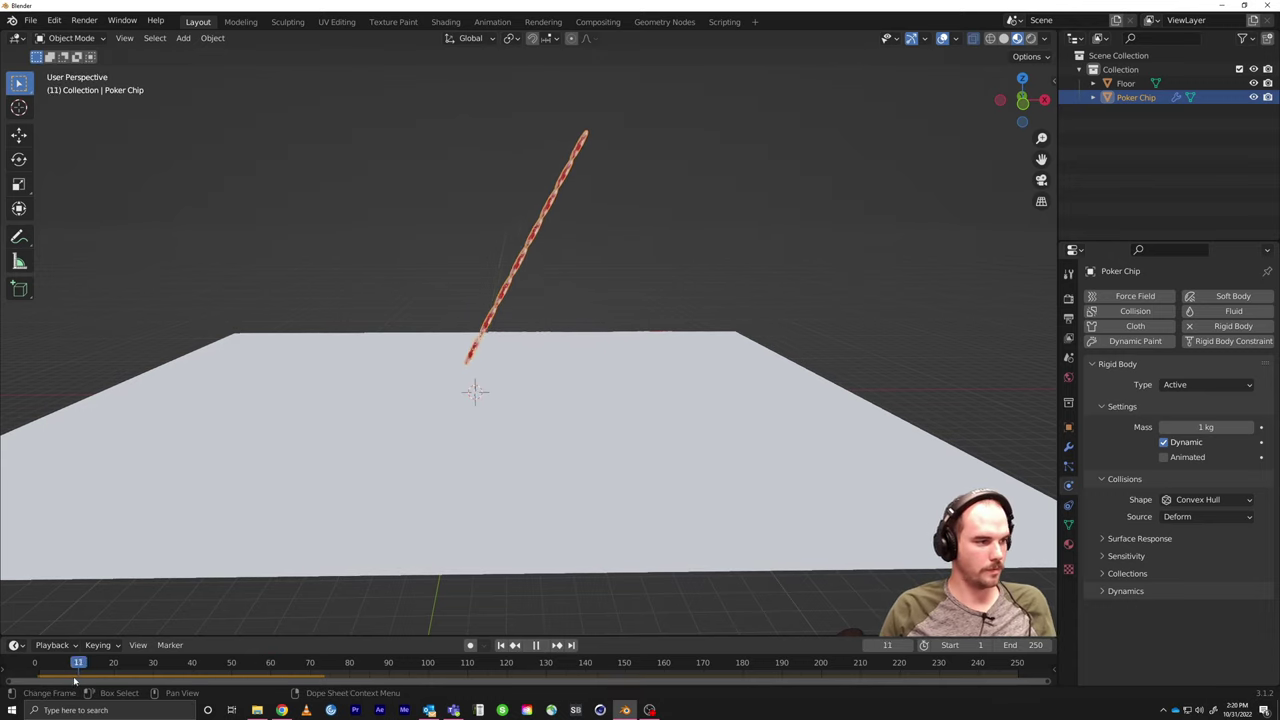
{"action": "key", "text": "Escape"}
Step: Expand the Poker Chip's hierarchy, select its Cylinder.001 mesh data, and show its Array modifier with the settings collapsed
{"action": "middle_click_drag", "start_coordinate": [617, 320], "coordinate": [483, 323]}
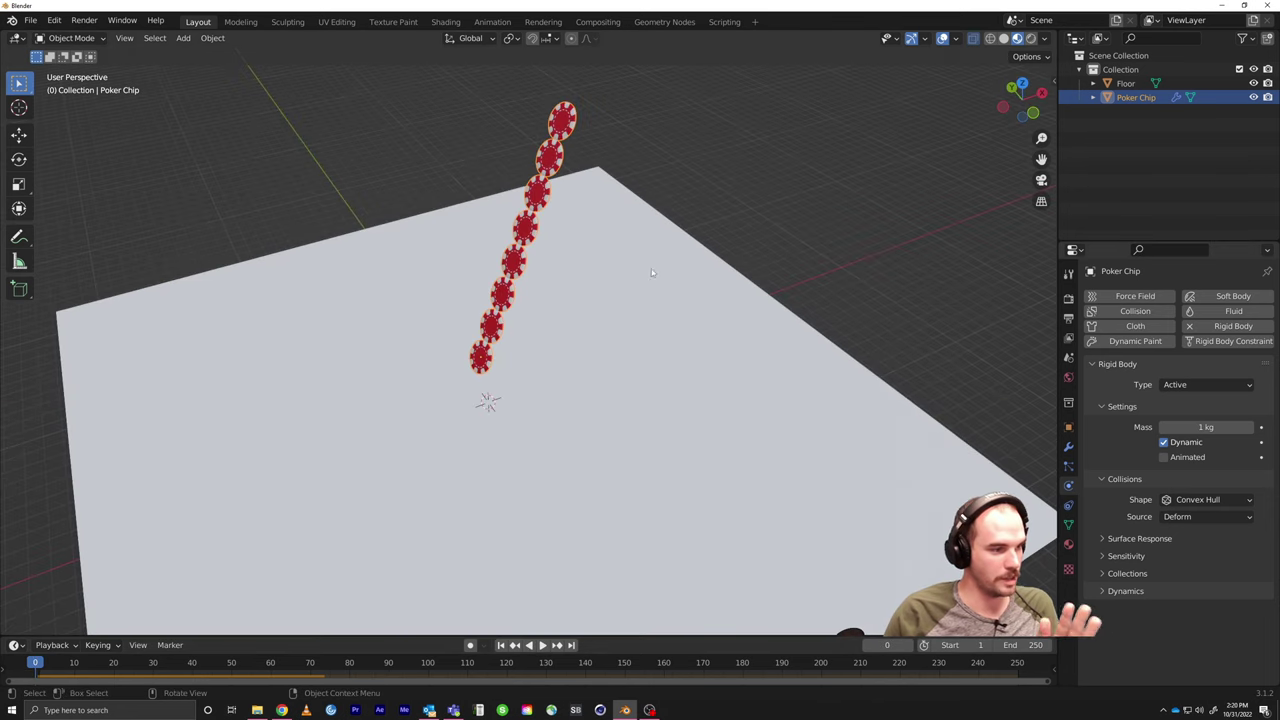
{"action": "left_click", "coordinate": [1093, 97]}
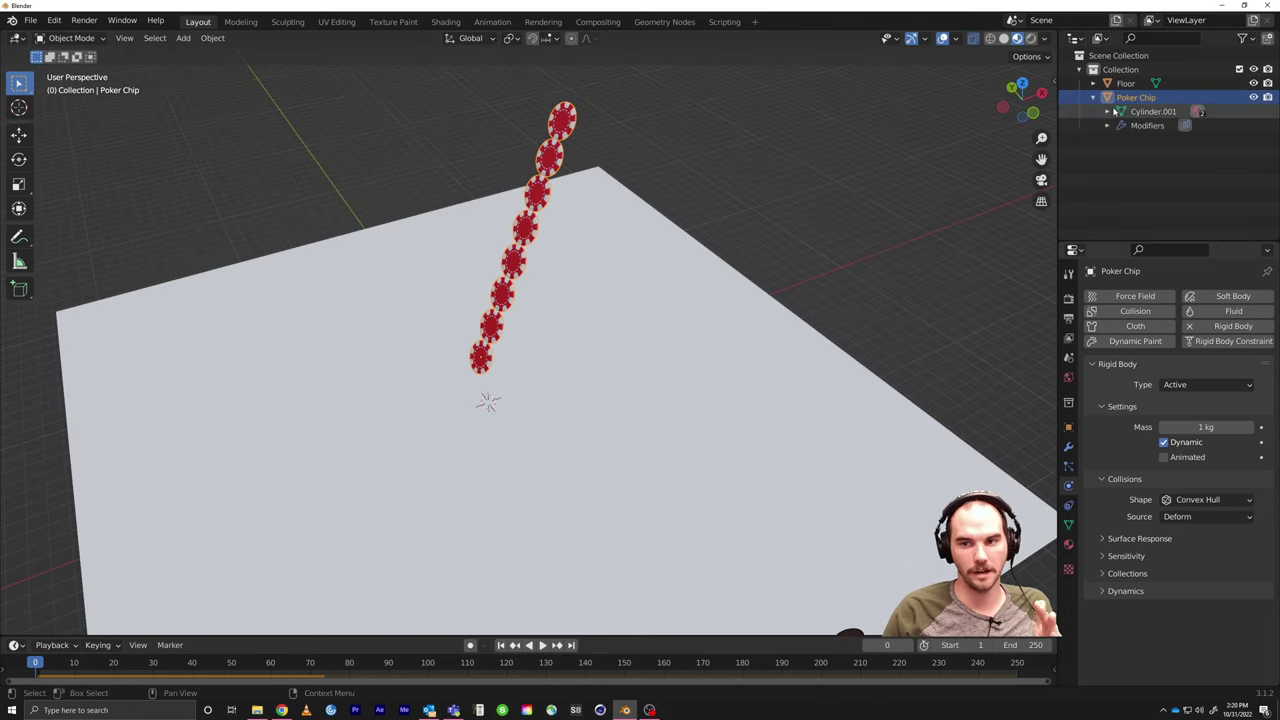
{"action": "left_click", "coordinate": [1113, 112]}
{"action": "left_click", "coordinate": [1114, 112]}
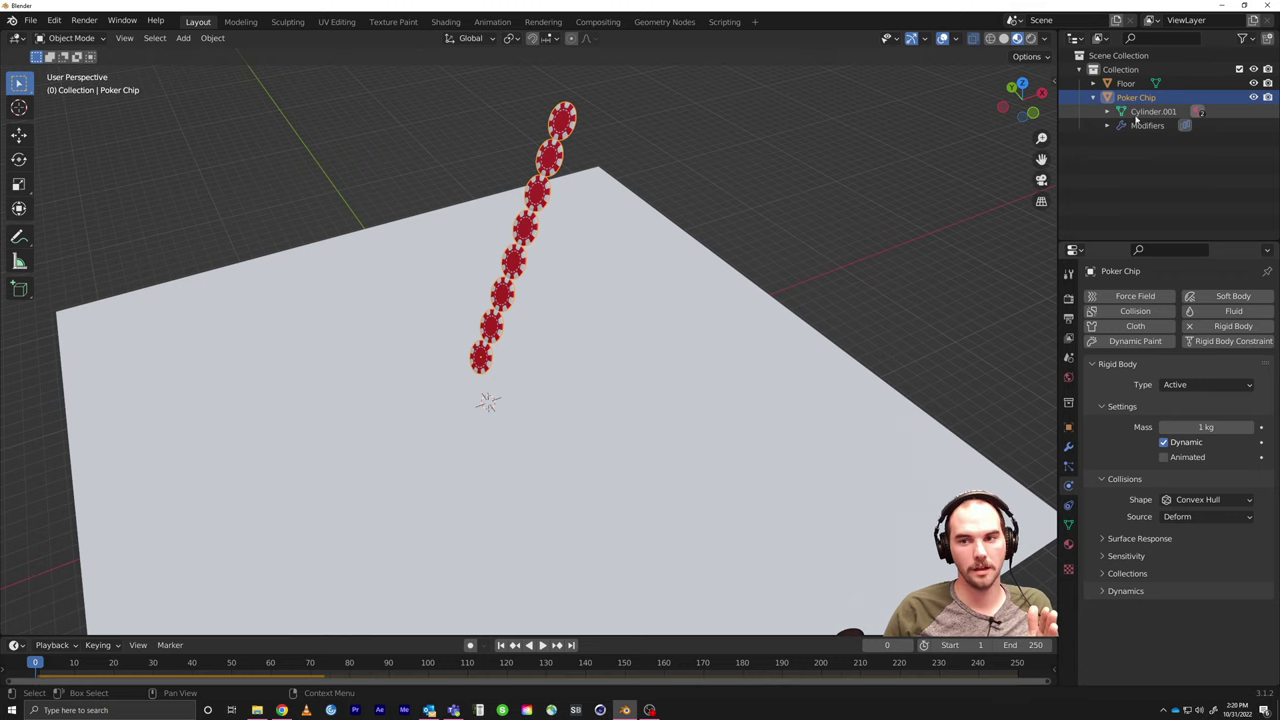
{"action": "left_click", "coordinate": [1140, 111]}
{"action": "mouse_move", "coordinate": [704, 282]}
{"action": "middle_mouse_down"}
{"action": "mouse_move", "coordinate": [629, 223]}
{"action": "mouse_move", "coordinate": [708, 257]}
{"action": "middle_mouse_up"}
{"action": "left_click", "coordinate": [1068, 448]}
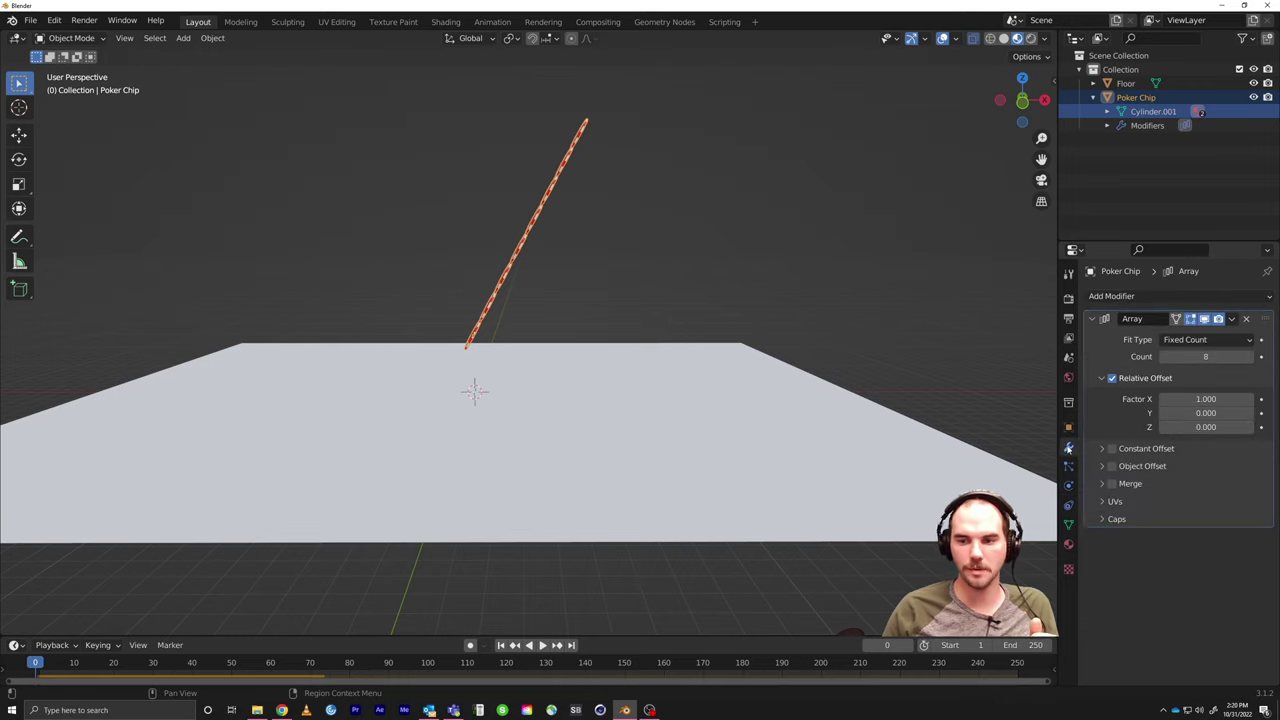
{"action": "left_click", "coordinate": [1094, 319]}
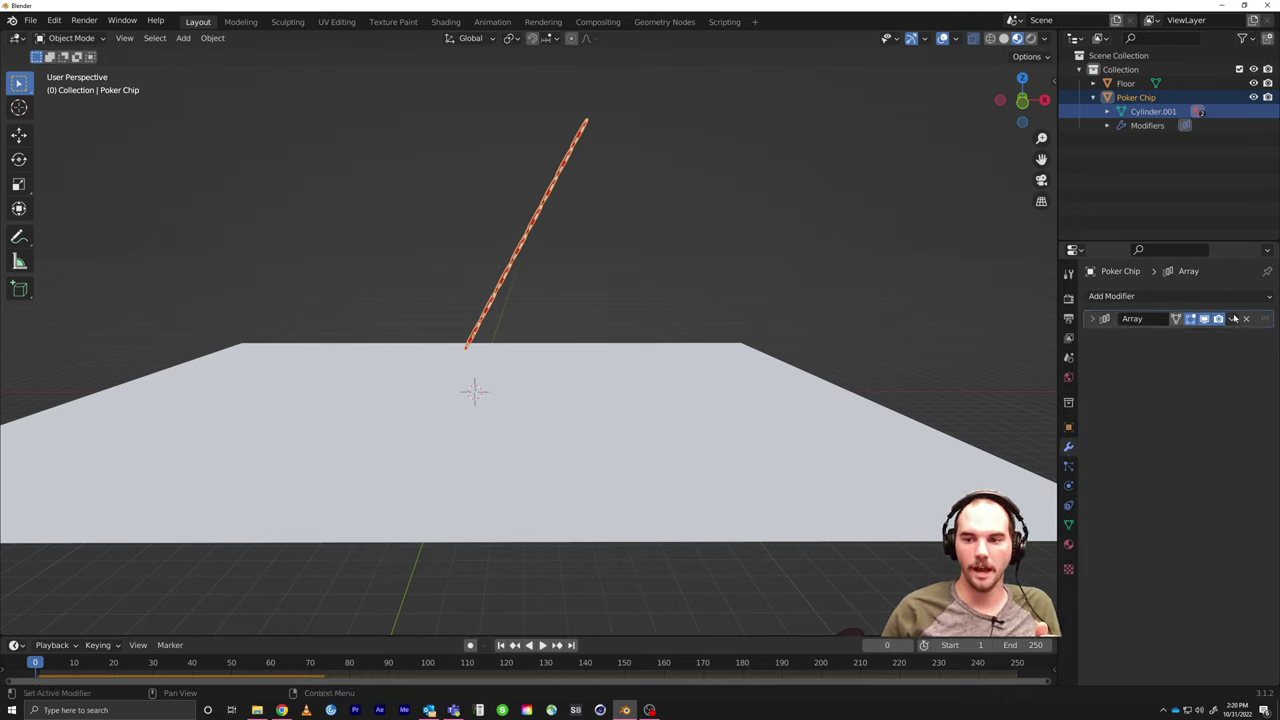
{"action": "left_click", "coordinate": [1232, 319]}
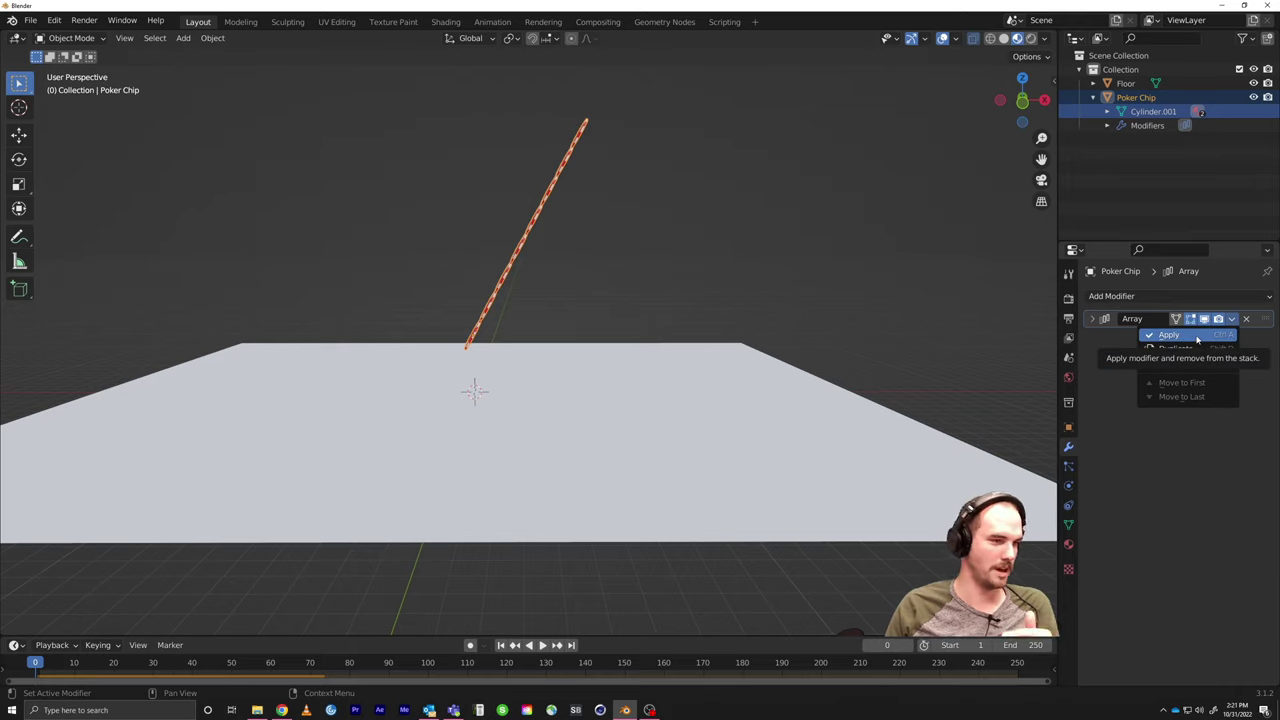
{"action": "left_click", "coordinate": [223, 38]}
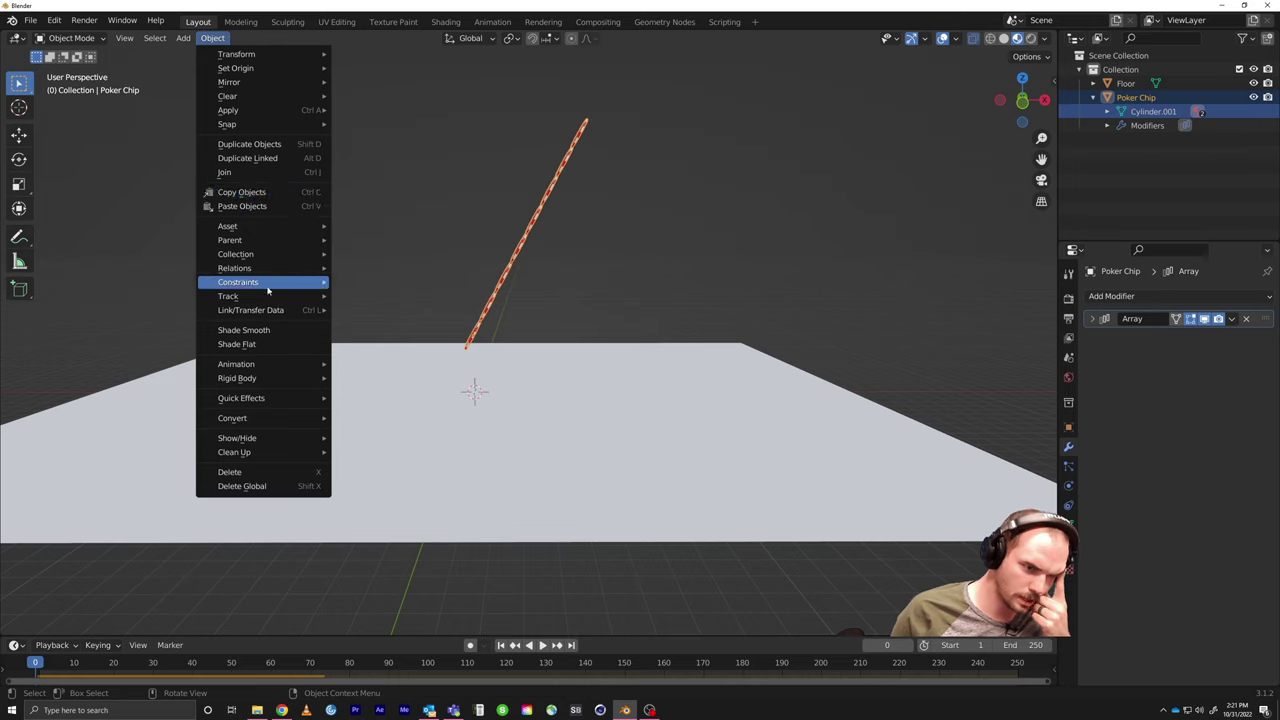
{"action": "mouse_move", "coordinate": [275, 425]}
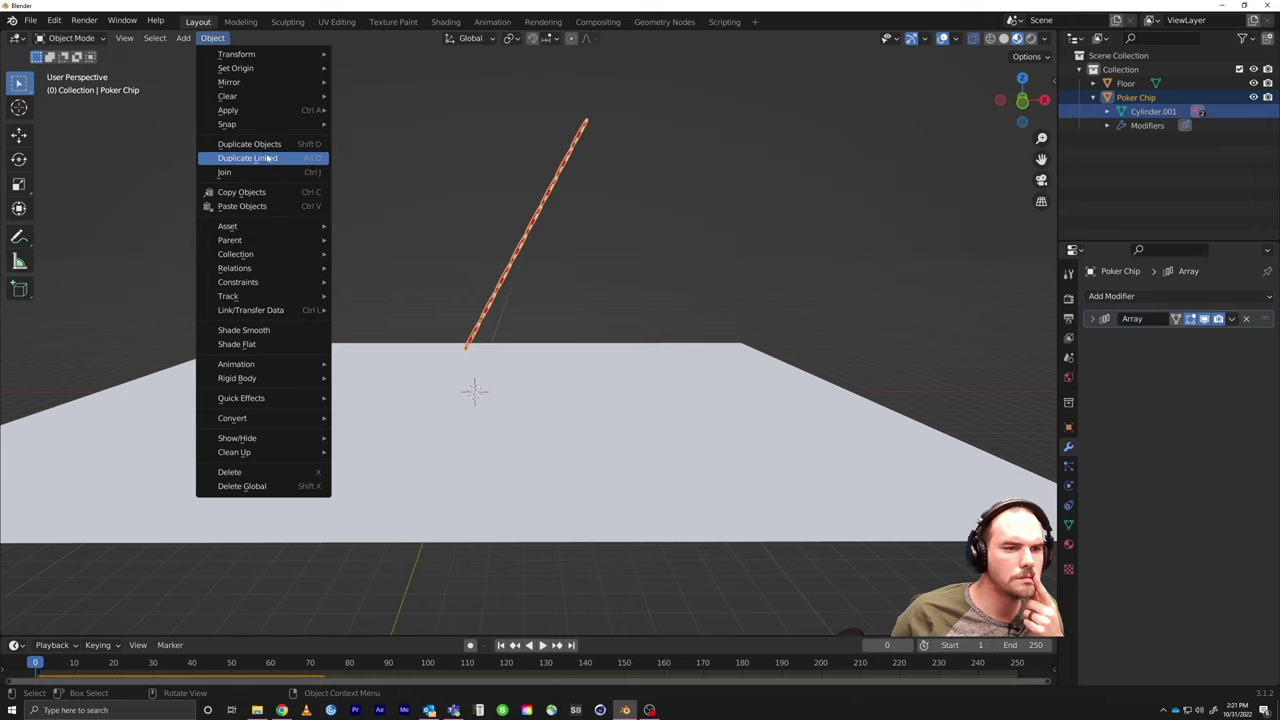
{"action": "left_click", "coordinate": [160, 44]}
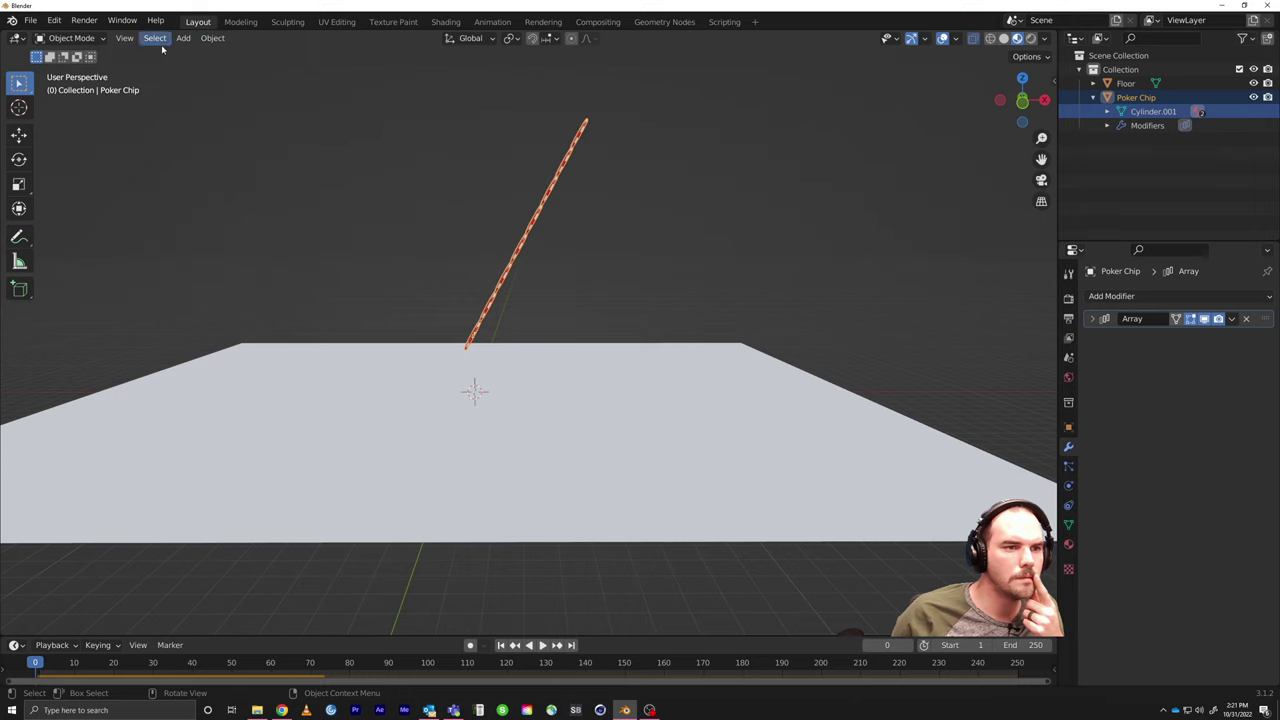
Step: Apply the Array modifier on the Poker Chip and collapse its hierarchy
{"action": "left_click", "coordinate": [1233, 318]}
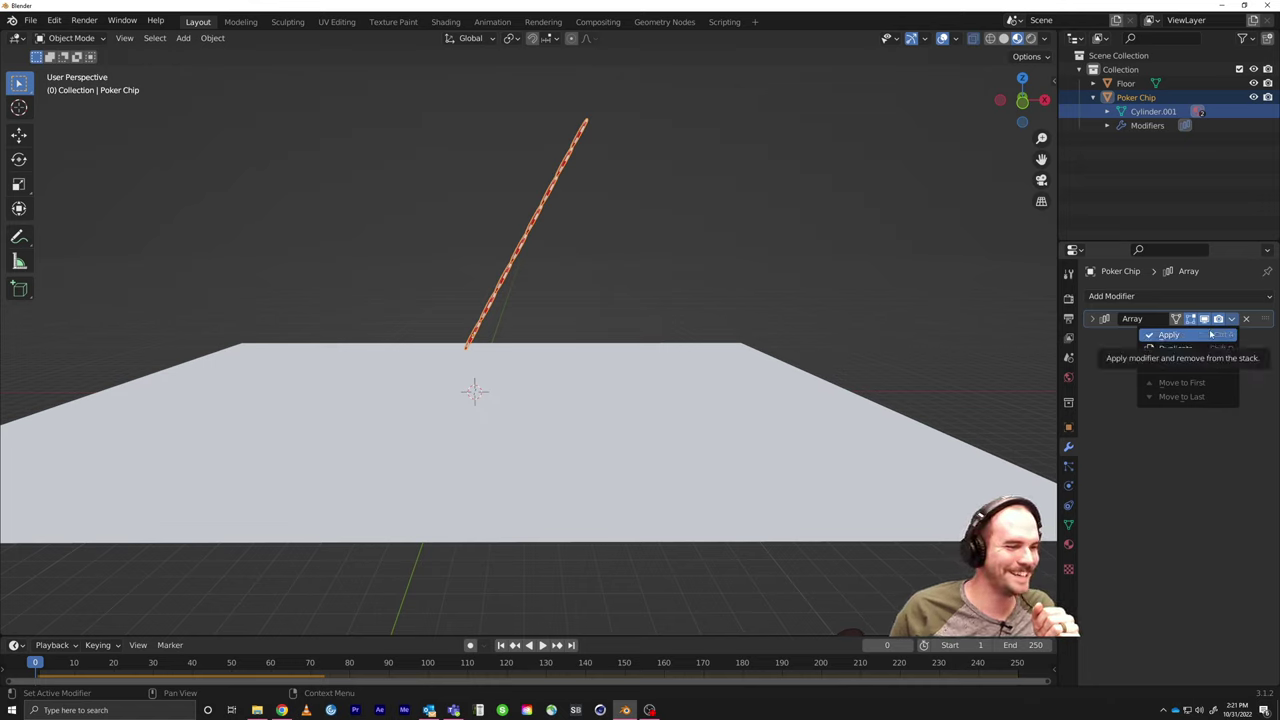
{"action": "left_click", "coordinate": [1210, 334]}
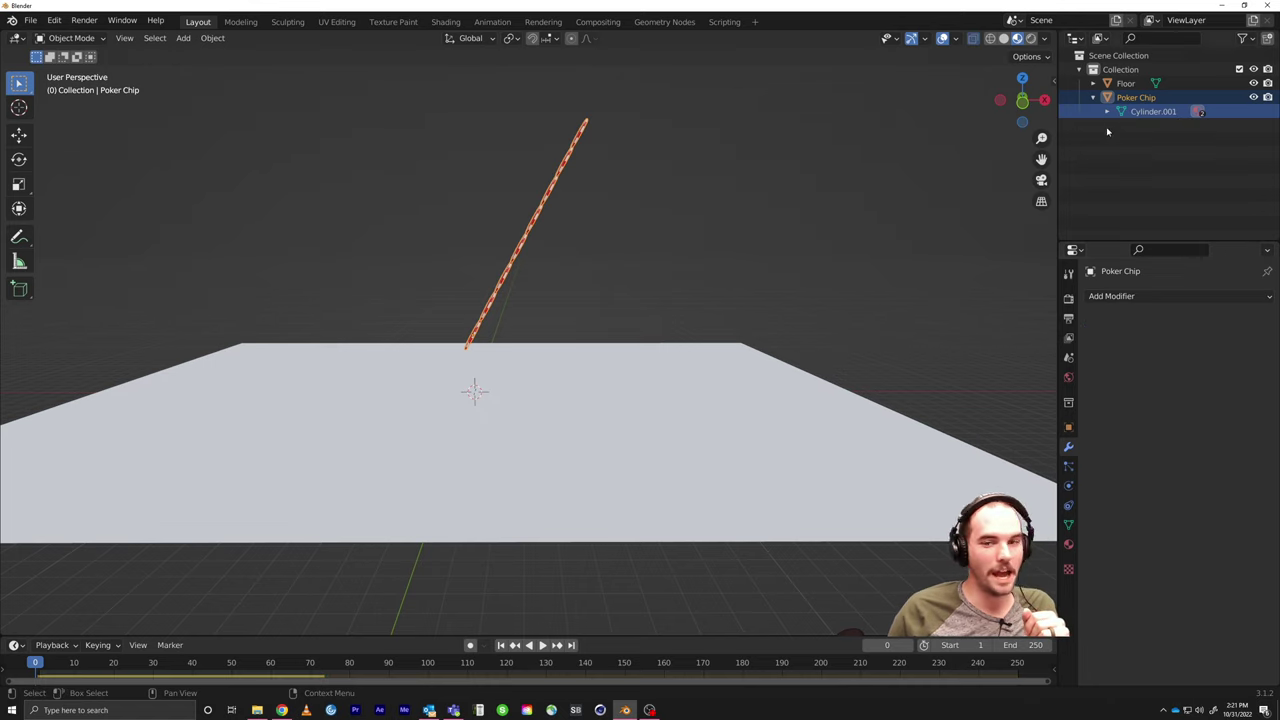
{"action": "left_click", "coordinate": [1095, 98]}
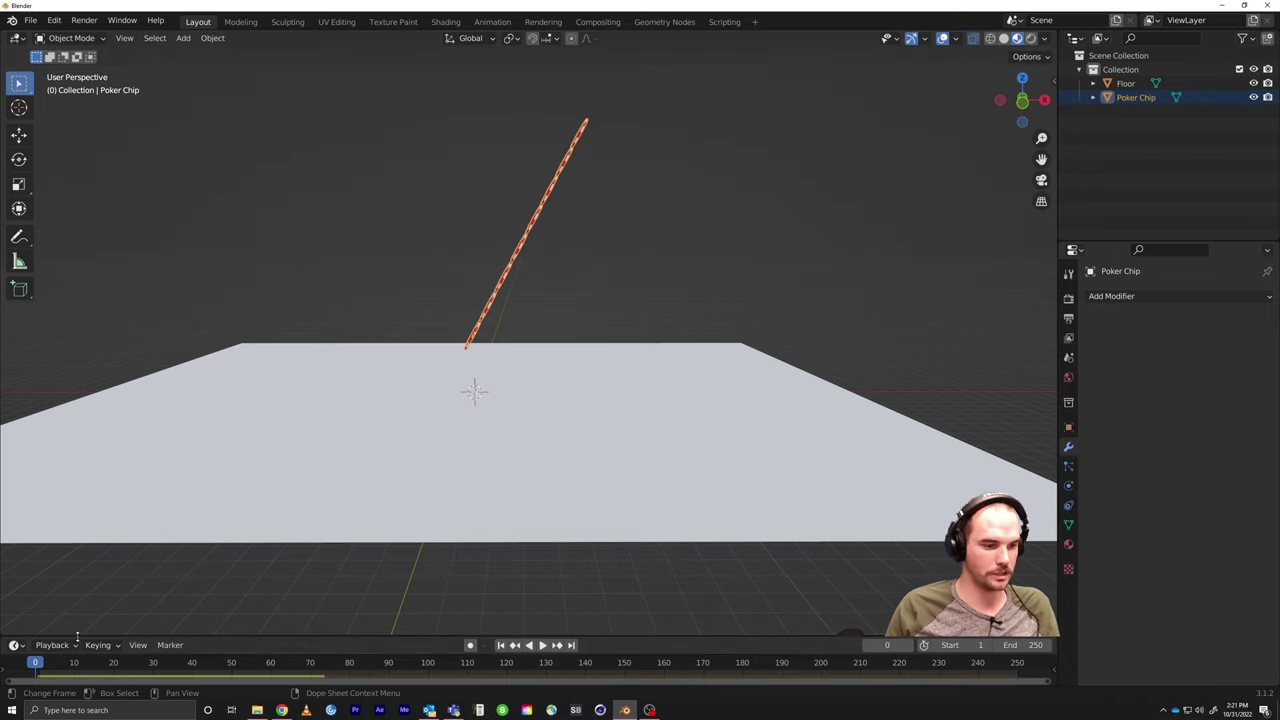
Step: Play the simulation to frame 140 and examine up close how the chips lie on the floor
{"action": "key", "text": "space"}
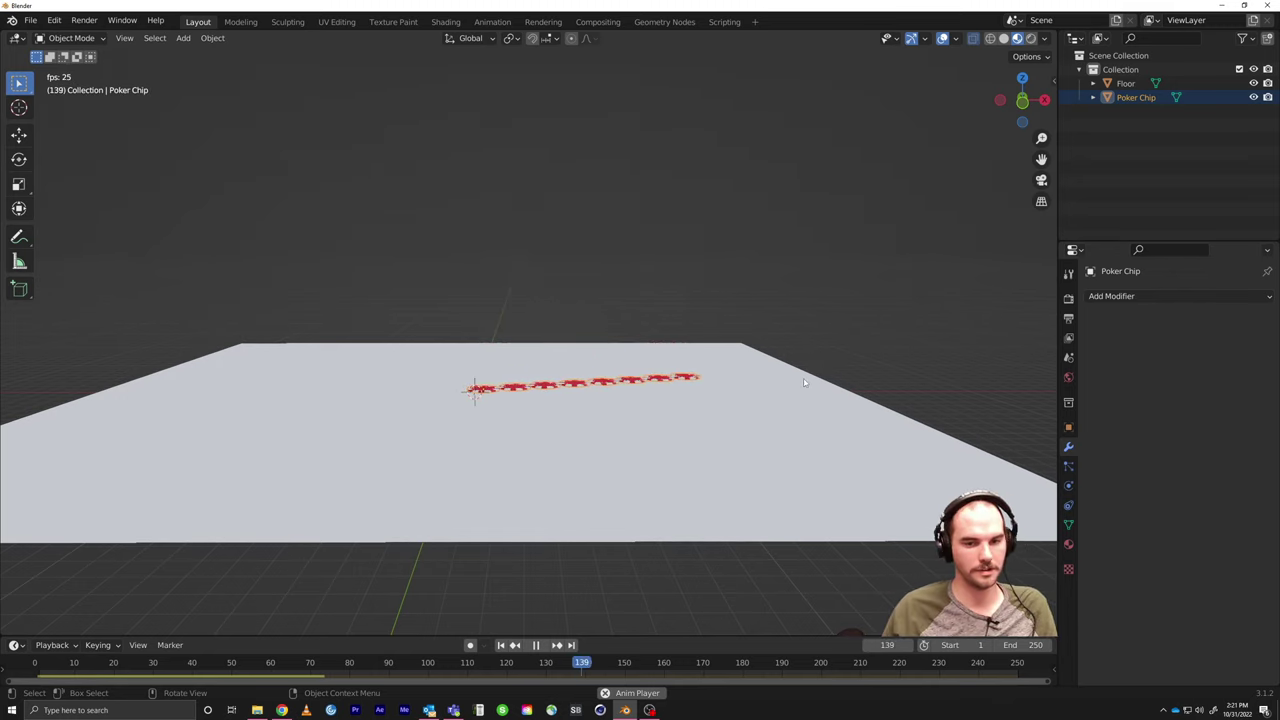
{"action": "key", "text": "space"}
{"action": "middle_click_drag", "start_coordinate": [804, 382], "coordinate": [700, 420]}
{"action": "scroll", "coordinate": [616, 388], "scroll_direction": "up", "scroll_amount": 5}
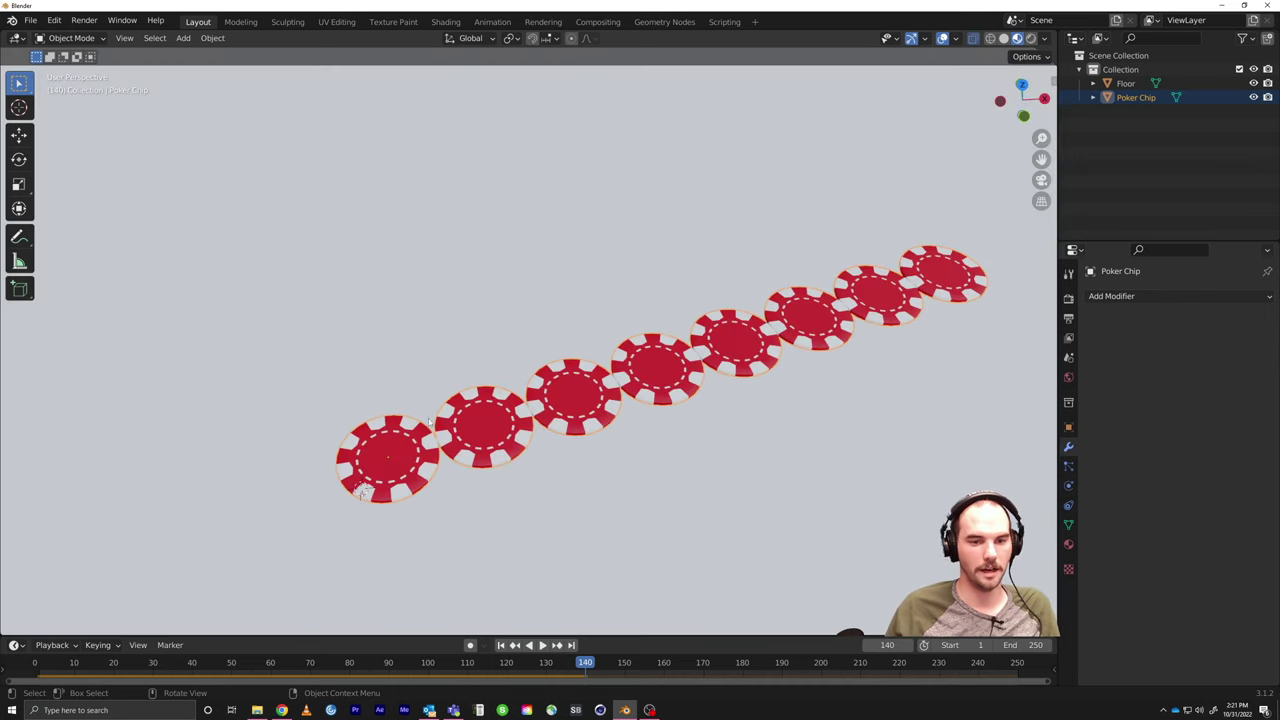
Step: Examine the fallen row of chips from a lower angle and return the simulation to frame 0
{"action": "middle_click_drag", "start_coordinate": [530, 473], "coordinate": [663, 520]}
{"action": "scroll", "coordinate": [560, 470], "scroll_direction": "up", "scroll_amount": 6}
{"action": "scroll", "coordinate": [663, 377], "scroll_direction": "down", "scroll_amount": 6}
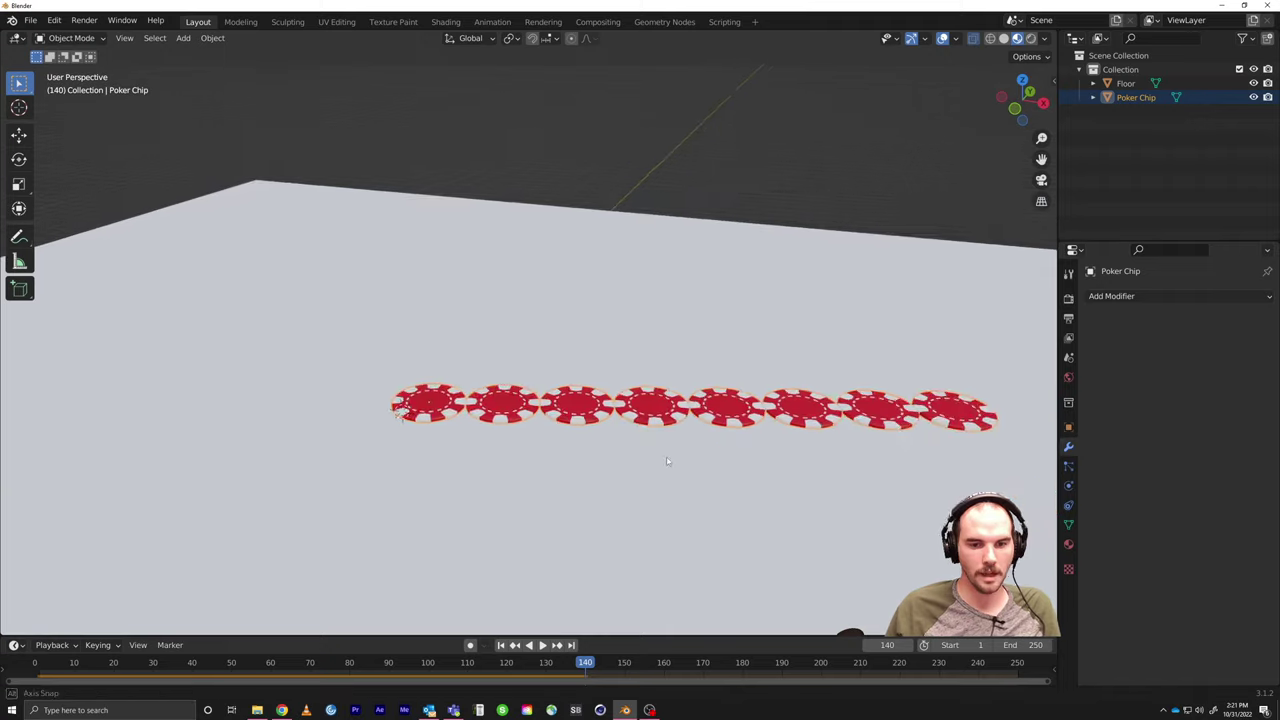
{"action": "key", "text": "shift+Left"}
{"action": "middle_click_drag", "start_coordinate": [397, 417], "coordinate": [447, 345]}
{"action": "middle_click_drag", "start_coordinate": [183, 117], "coordinate": [300, 120]}
Step: Select the Poker Chip's entire mesh in Edit Mode and separate it by loose parts
{"action": "left_click", "coordinate": [212, 38]}
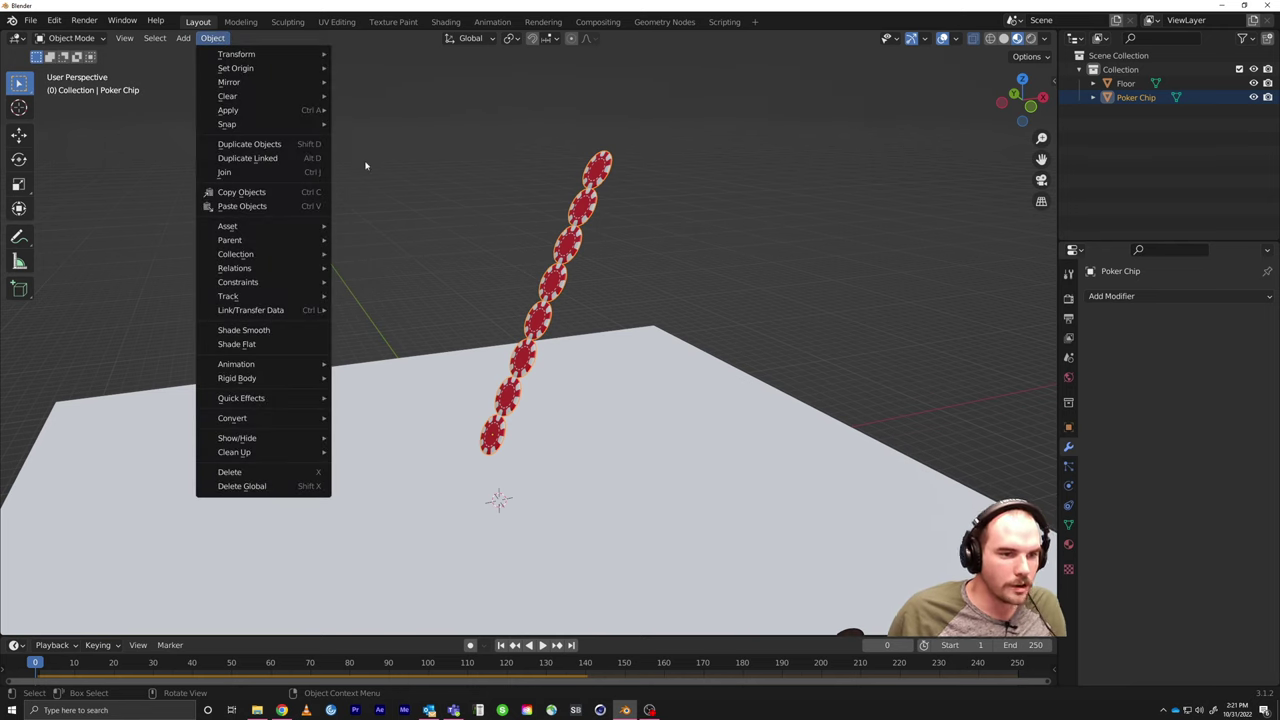
{"action": "key", "text": "Tab"}
{"action": "key", "text": "c"}
{"action": "key", "text": "a"}
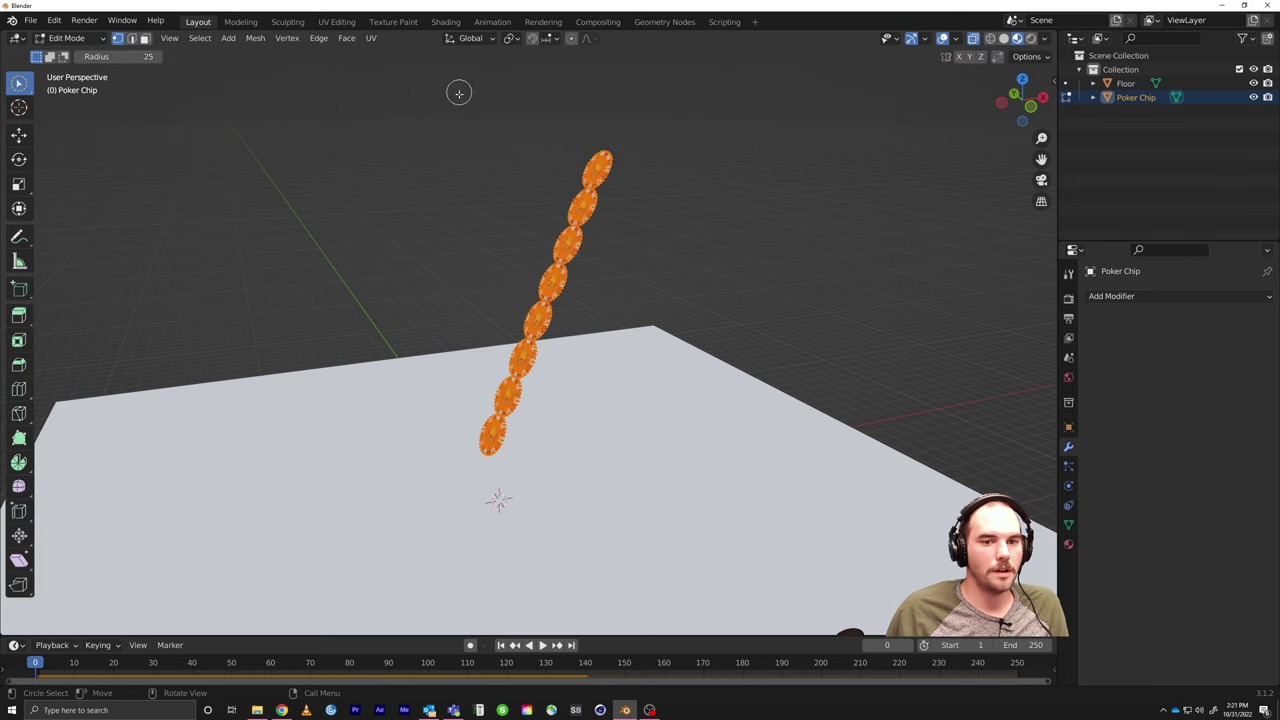
{"action": "left_click", "coordinate": [255, 38]}
{"action": "mouse_move", "coordinate": [306, 170]}
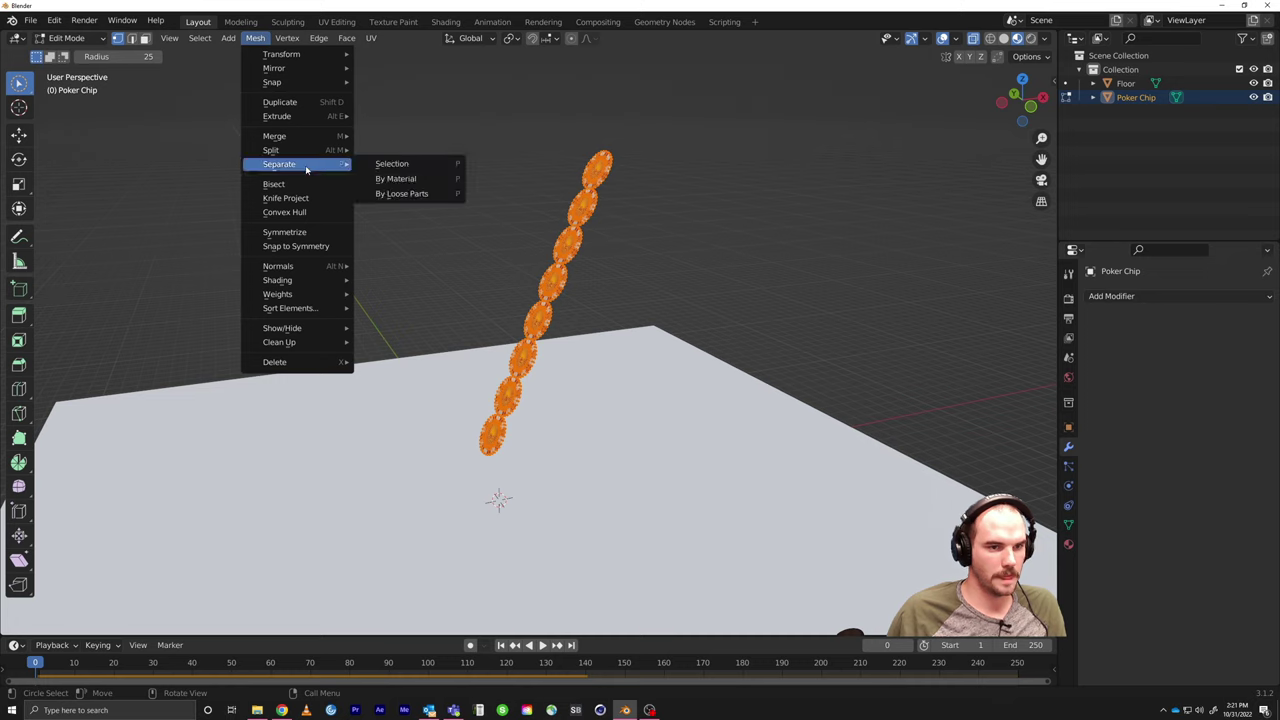
{"action": "left_click", "coordinate": [394, 196]}
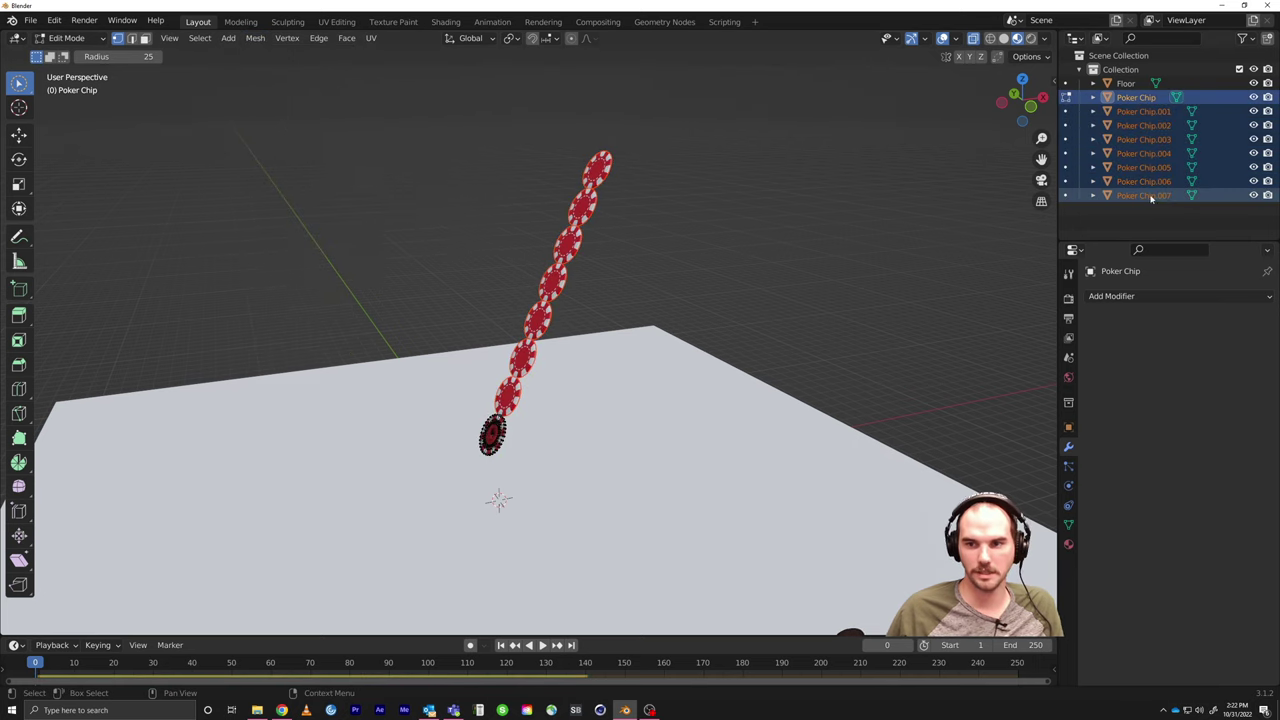
Step: Step through the separated chips from Poker Chip.001 to Poker Chip.007 in the outliner and return to Object Mode
{"action": "left_click", "coordinate": [1138, 112]}
{"action": "key", "text": "Down"}
{"action": "key", "text": "Down"}
{"action": "key", "text": "Down"}
{"action": "key", "text": "Down"}
{"action": "key", "text": "Down"}
{"action": "key", "text": "Down"}
{"action": "key", "text": "Down"}
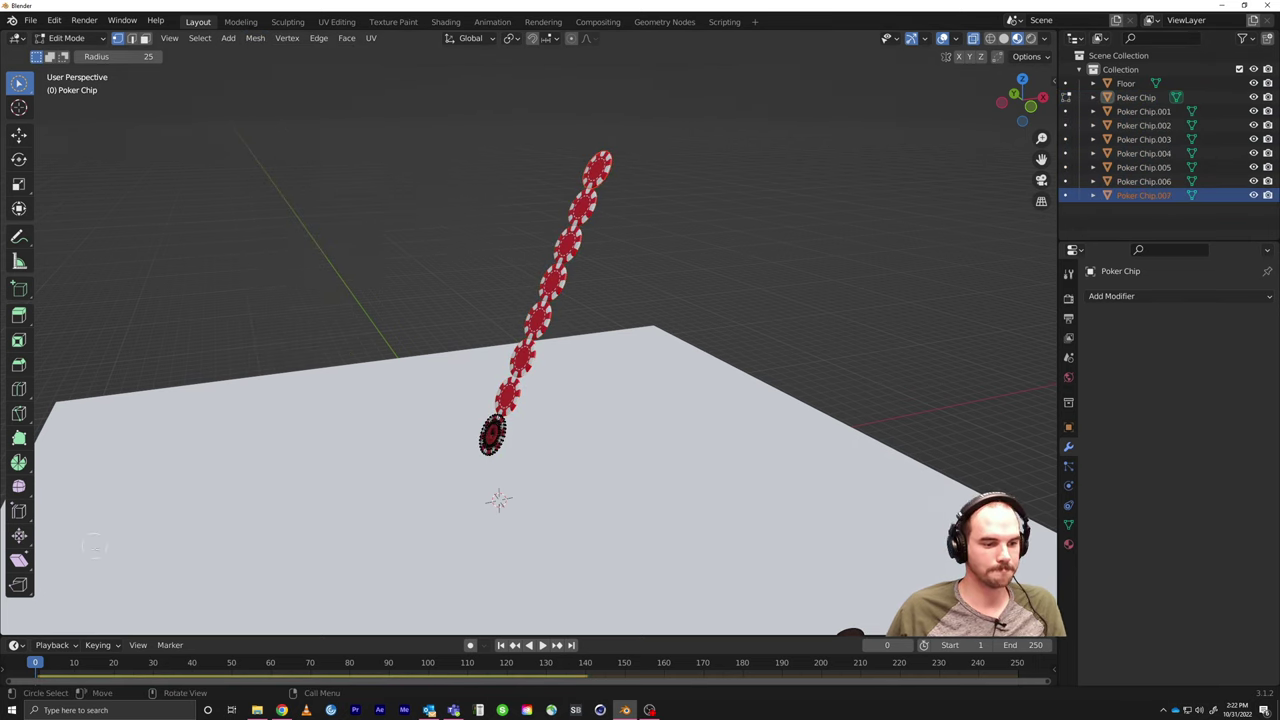
{"action": "key", "text": "Tab"}
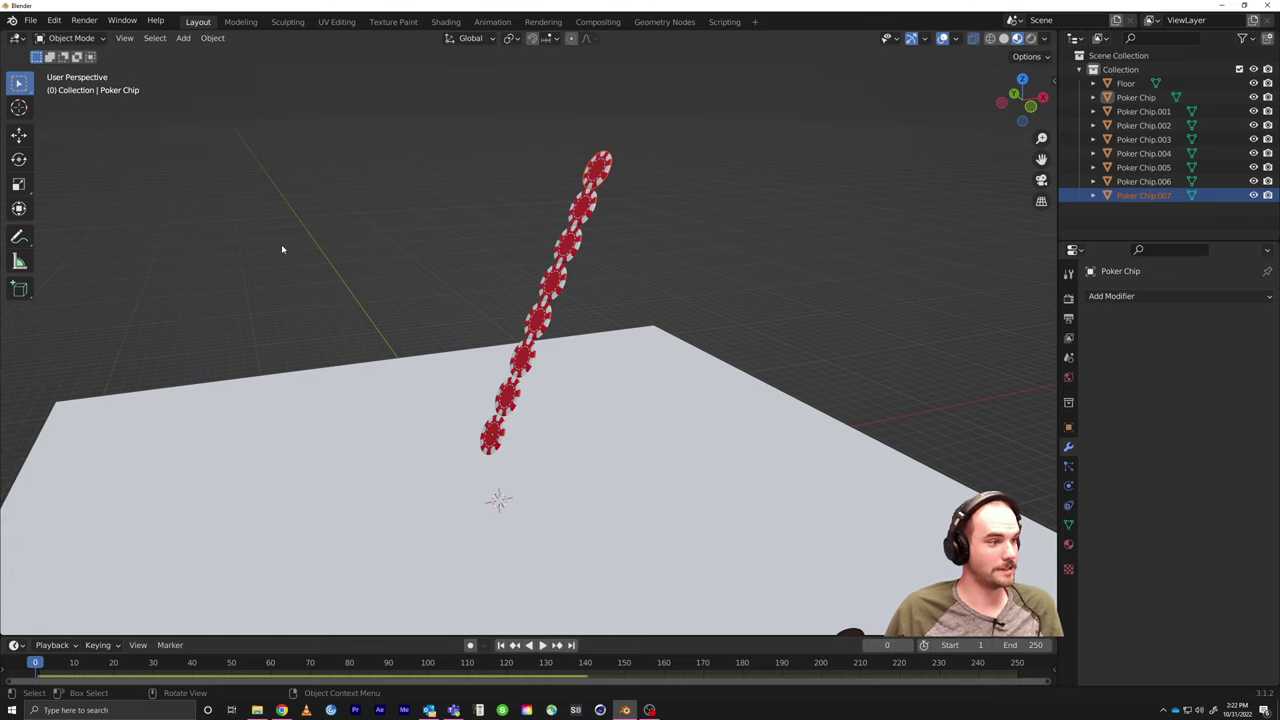
Step: Play the fall of the separated chips from the start and stop it at frame 180
{"action": "middle_click_drag", "start_coordinate": [497, 410], "coordinate": [480, 404]}
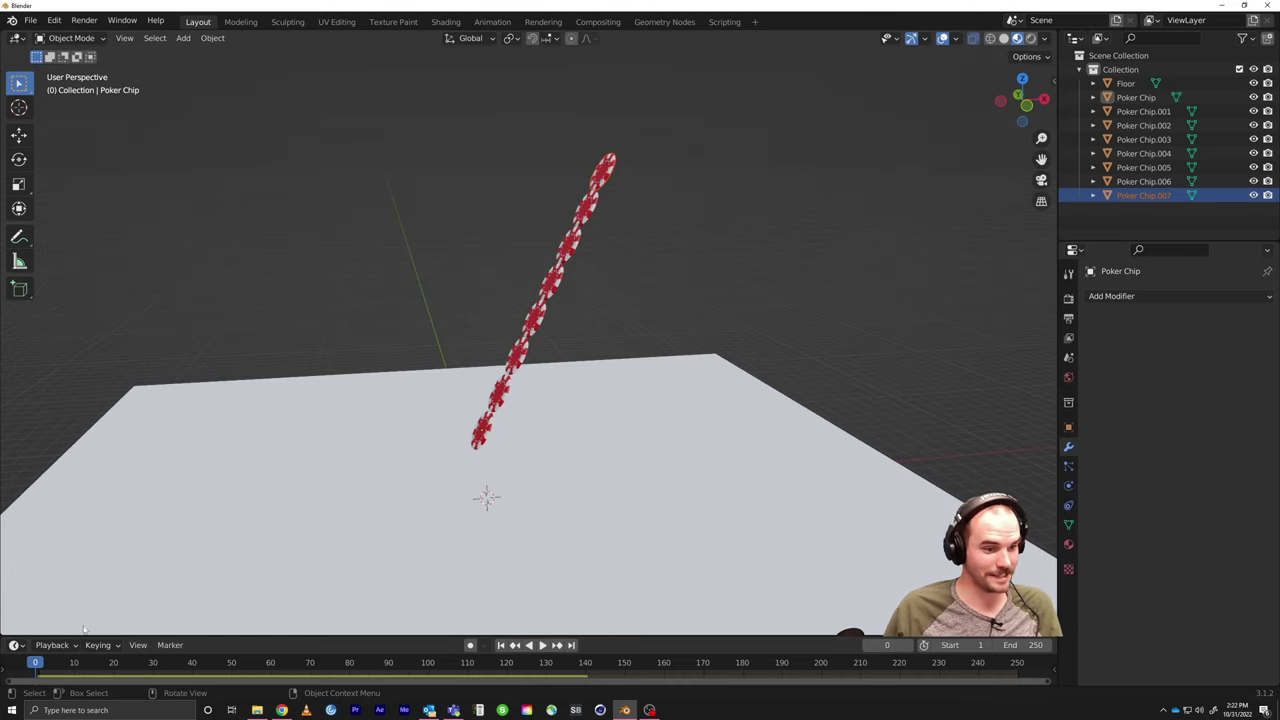
{"action": "key", "text": "space"}
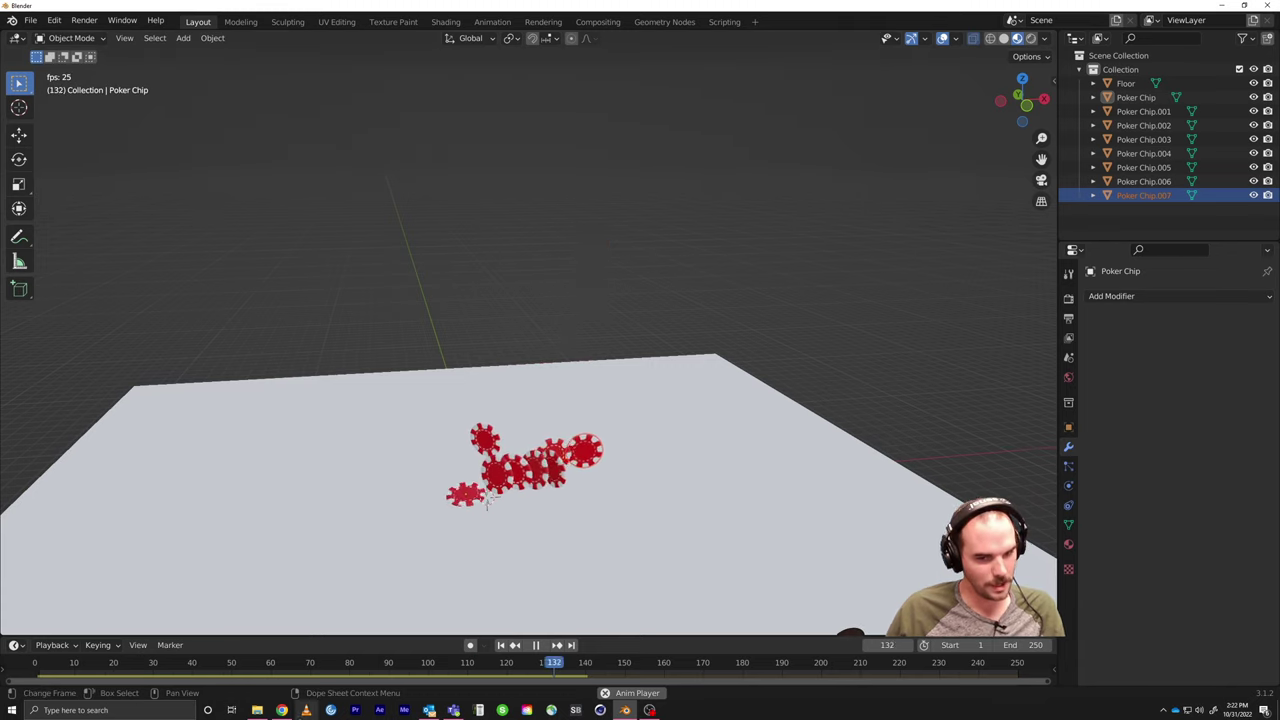
{"action": "left_click_drag", "start_coordinate": [232, 668], "coordinate": [139, 670]}
{"action": "left_click_drag", "start_coordinate": [194, 673], "coordinate": [616, 675]}
{"action": "scroll", "coordinate": [451, 586], "scroll_direction": "down", "scroll_amount": 4}
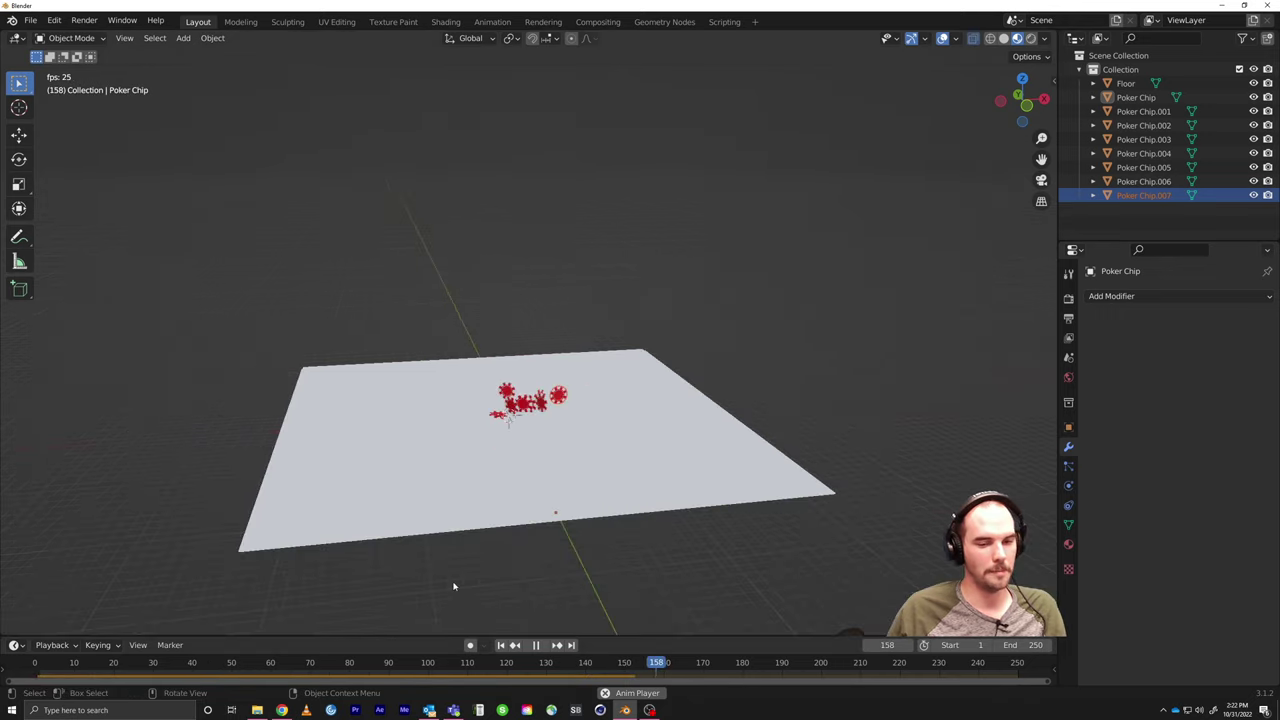
{"action": "scroll", "coordinate": [555, 547], "scroll_direction": "down", "scroll_amount": 2}
{"action": "key", "text": "space"}
Step: Examine the chips at frame 180 with the original Poker Chip selected, and return to frame 0
{"action": "scroll", "coordinate": [477, 484], "scroll_direction": "up", "scroll_amount": 5}
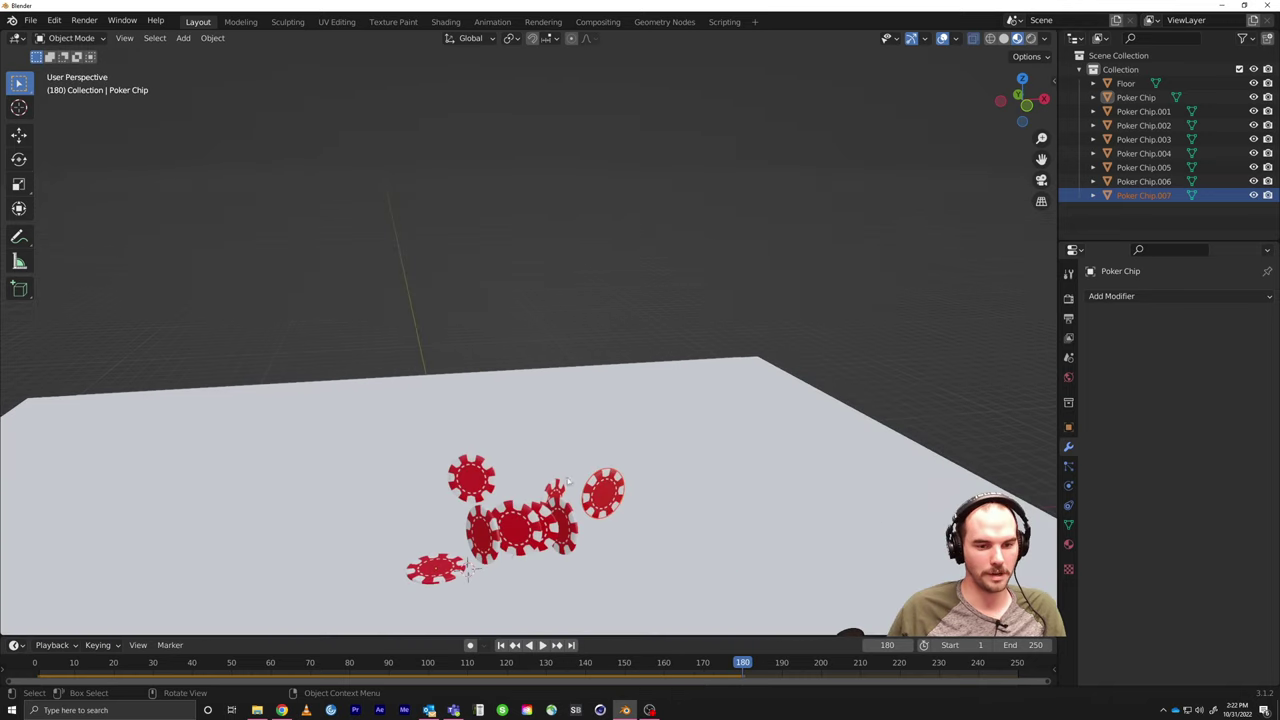
{"action": "left_click", "coordinate": [466, 568]}
{"action": "scroll", "coordinate": [500, 560], "scroll_direction": "down", "scroll_amount": 5}
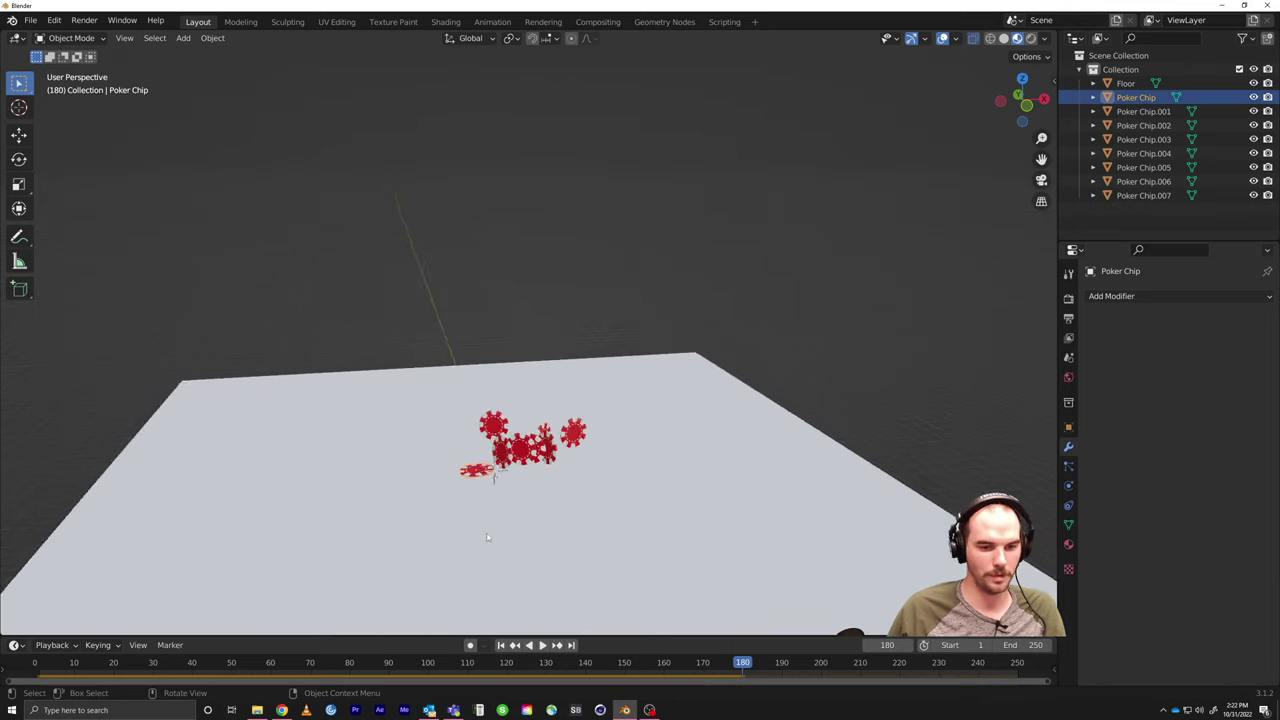
{"action": "scroll", "coordinate": [809, 476], "scroll_direction": "up", "scroll_amount": 5}
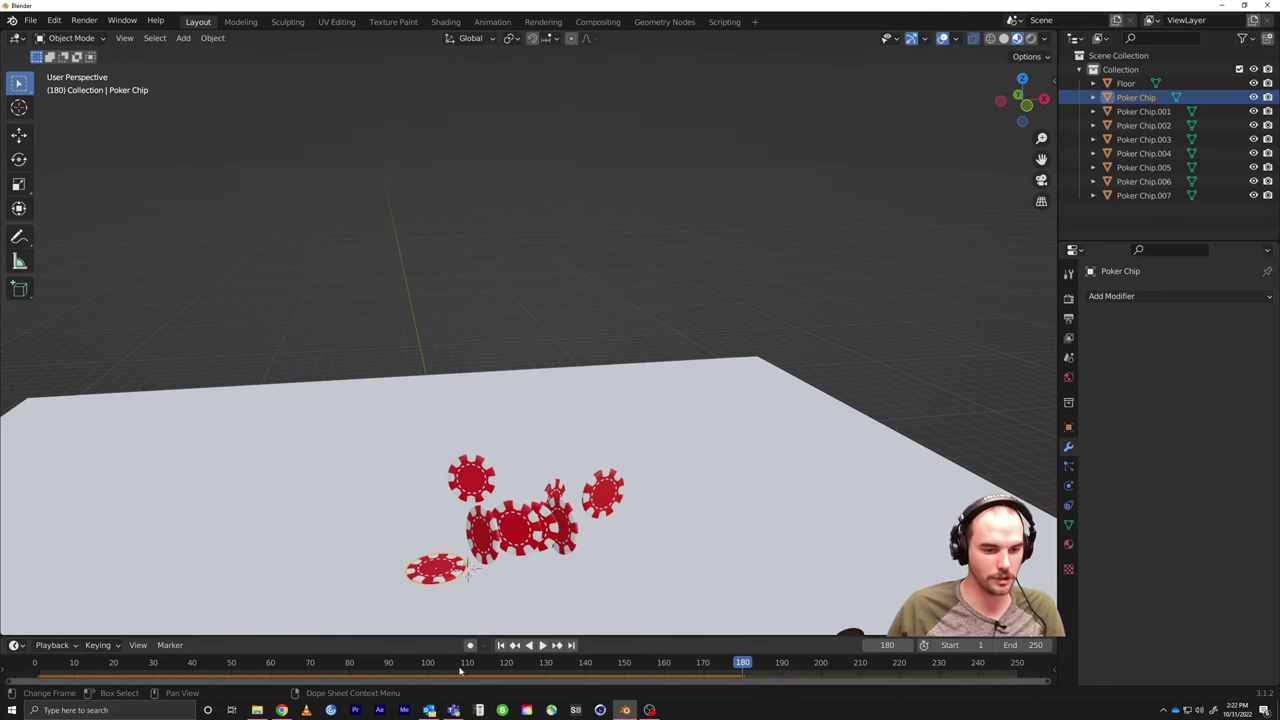
{"action": "left_click_drag", "start_coordinate": [463, 672], "coordinate": [35, 679]}
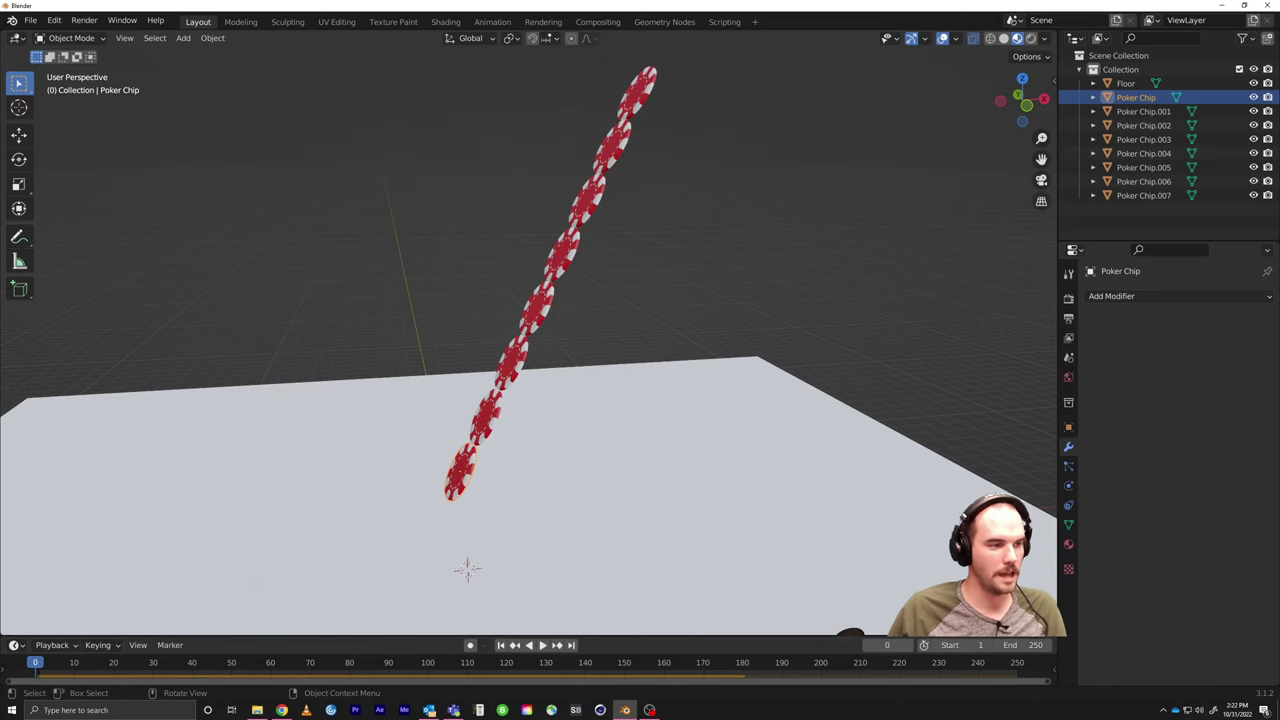
Step: Show the Rigid Body physics settings of the Poker Chip and check them on the two uppermost chips
{"action": "left_click", "coordinate": [1068, 503]}
{"action": "left_click", "coordinate": [1068, 485]}
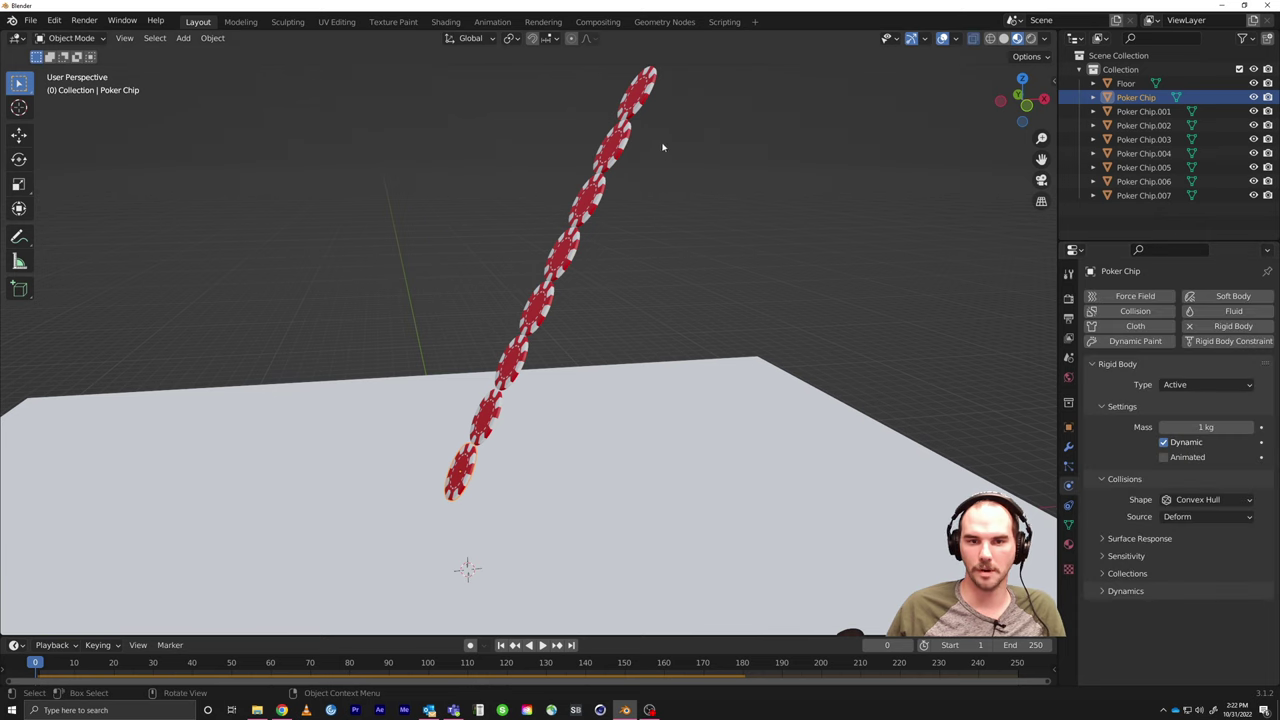
{"action": "left_click", "coordinate": [637, 110]}
{"action": "left_click", "coordinate": [613, 150]}
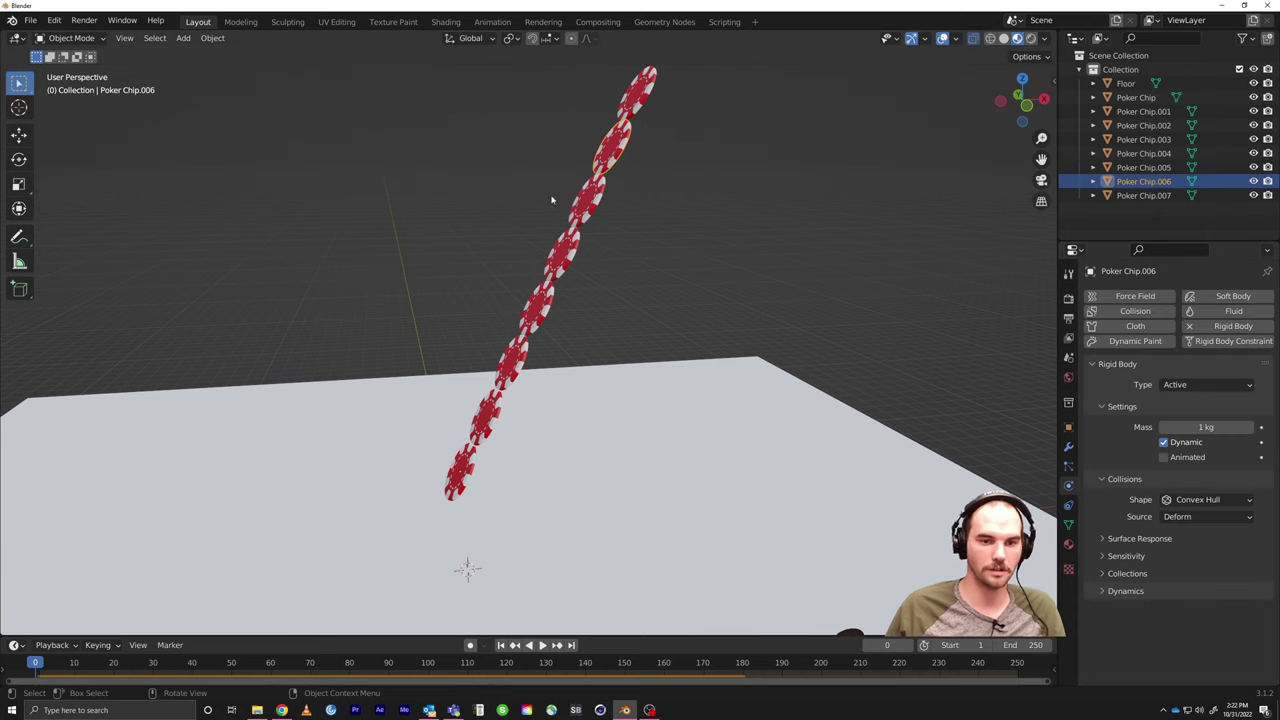
Step: Select all chips and the floor and set their origins to their geometry
{"action": "middle_click_drag", "start_coordinate": [551, 200], "coordinate": [563, 229]}
{"action": "key", "text": "a"}
{"action": "middle_click_drag", "start_coordinate": [597, 294], "coordinate": [566, 297]}
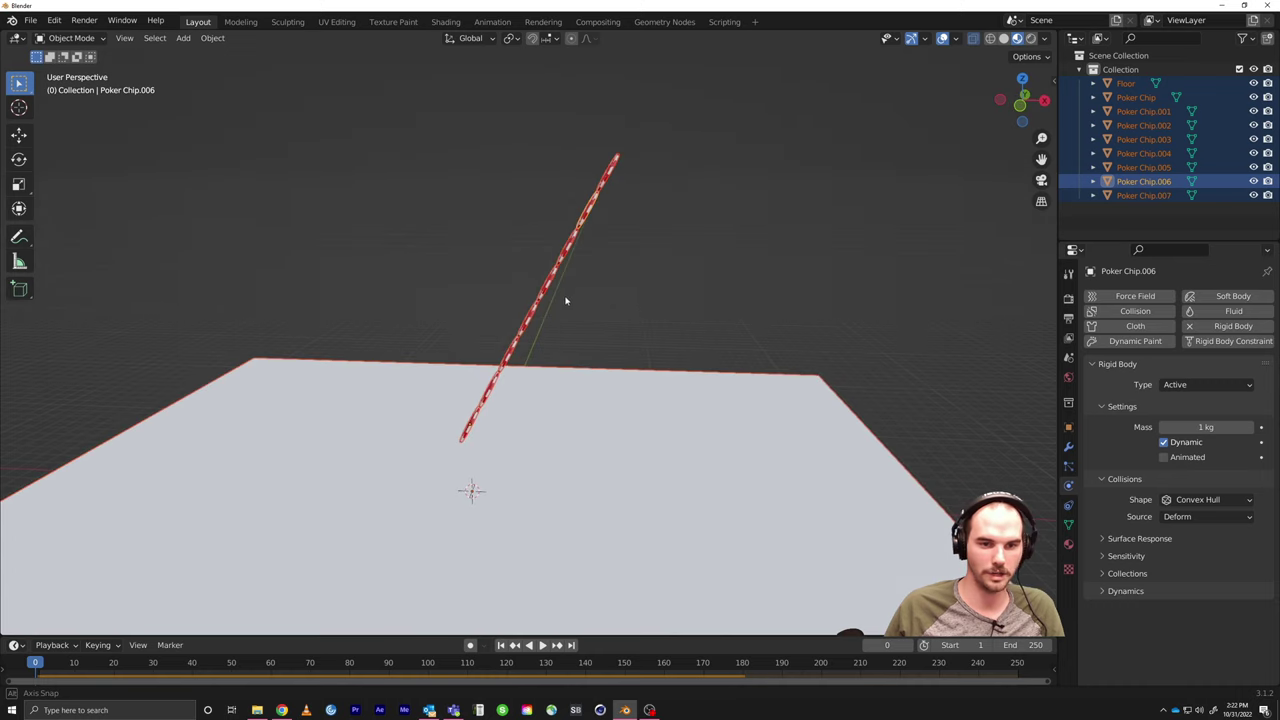
{"action": "left_click", "coordinate": [218, 44]}
{"action": "mouse_move", "coordinate": [240, 54]}
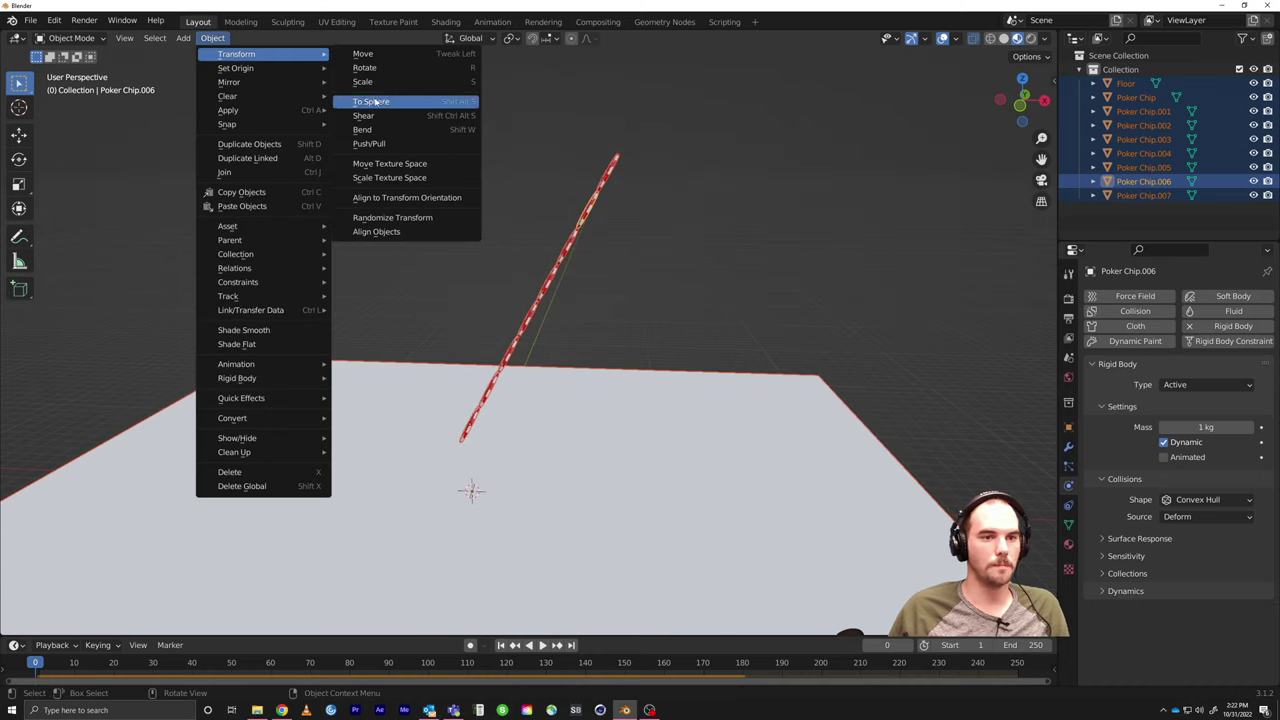
{"action": "mouse_move", "coordinate": [290, 77]}
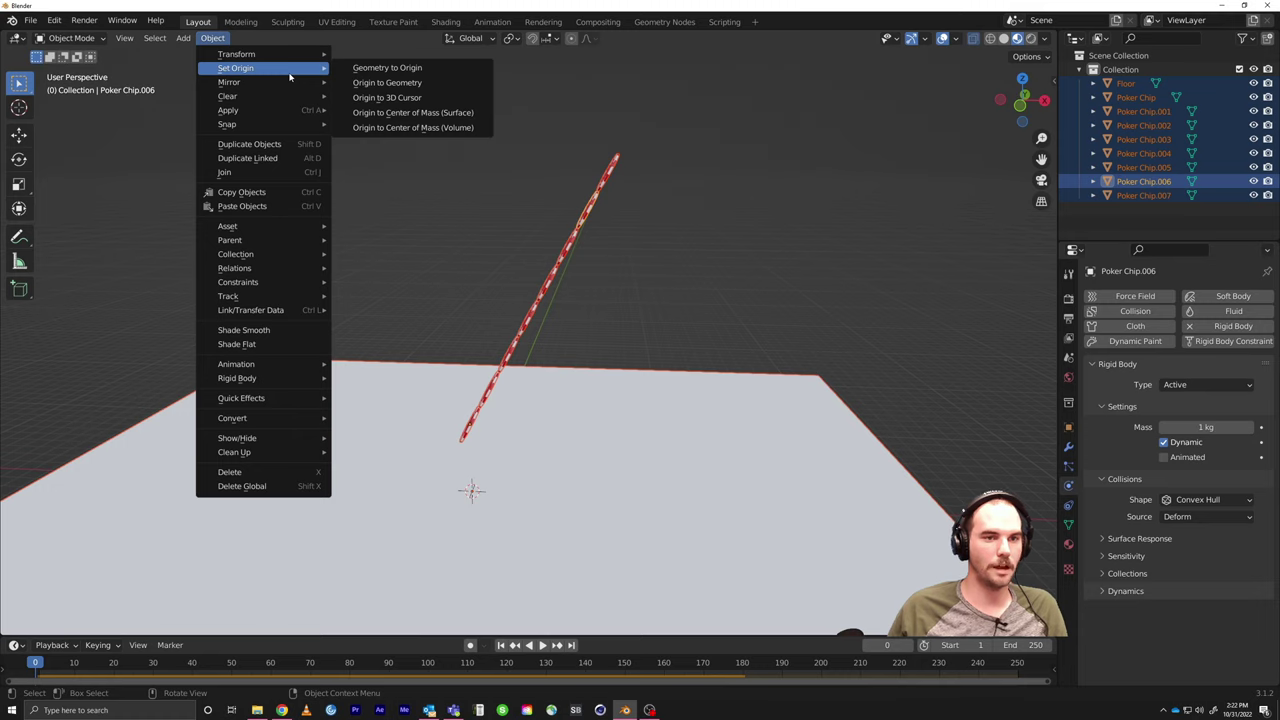
{"action": "left_click", "coordinate": [380, 83]}
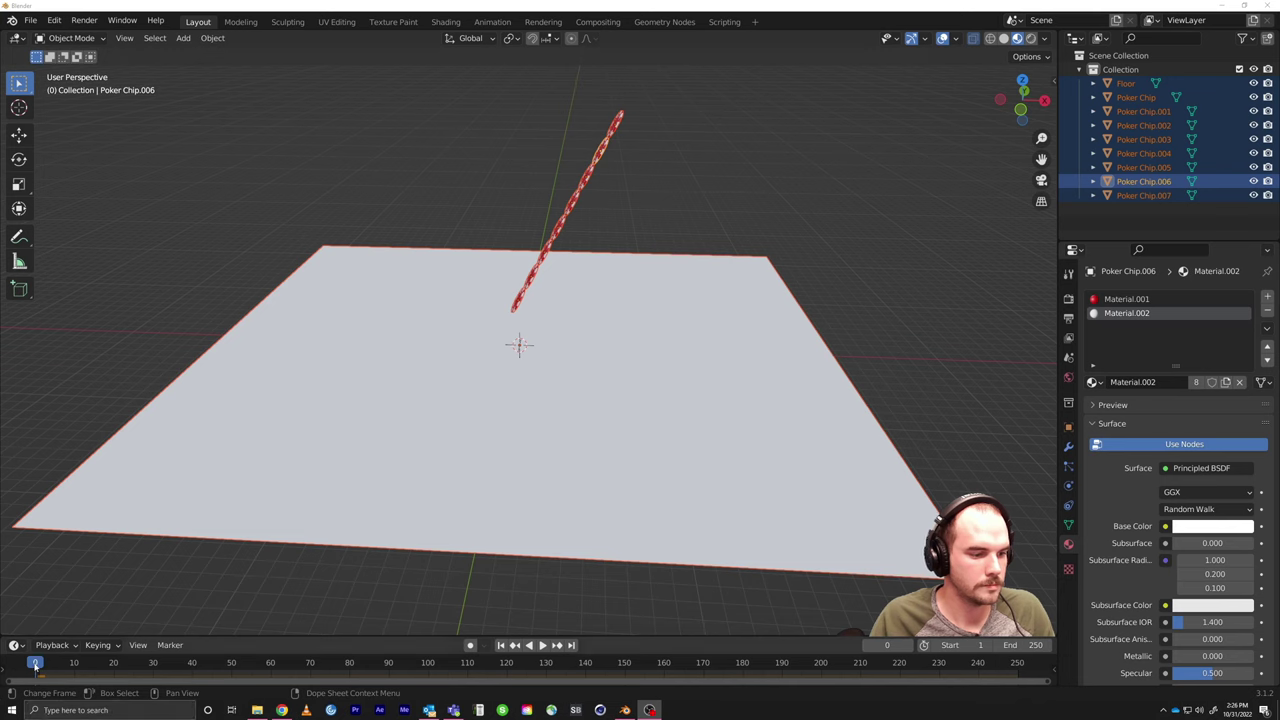
Step: Play the simulation from frame 0 to check how the chips fall with their new origins
{"action": "key", "text": "space"}
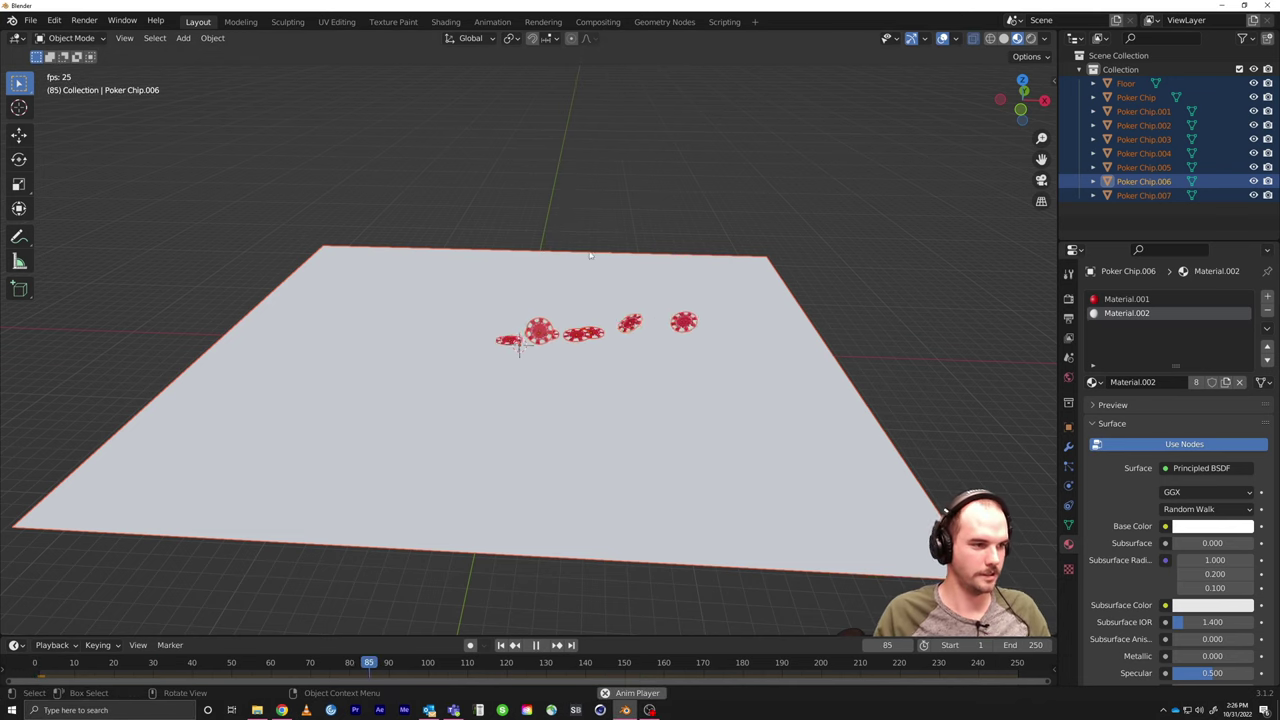
Step: Replay the falling poker chip simulation from the start and stop it once the chips land on the floor
{"action": "middle_click_drag", "start_coordinate": [599, 256], "coordinate": [570, 262]}
{"action": "key", "text": "space"}
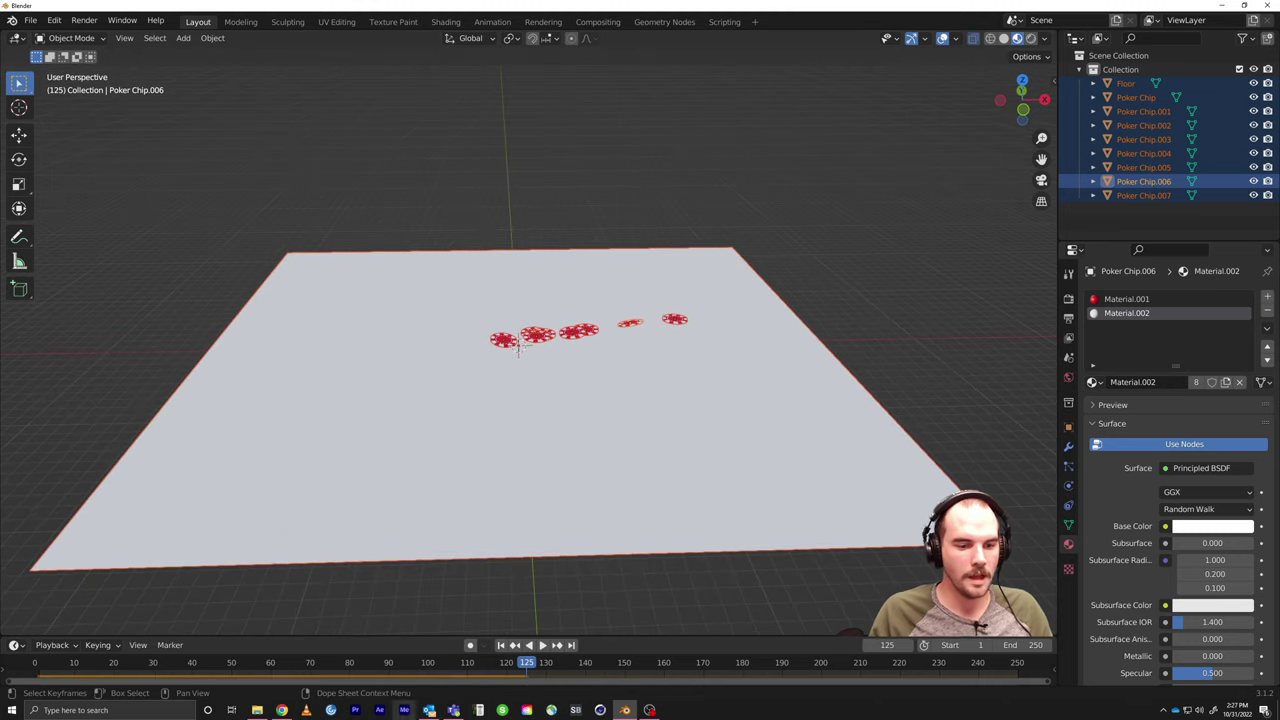
{"action": "key", "text": "shift+Left"}
{"action": "key", "text": "space"}
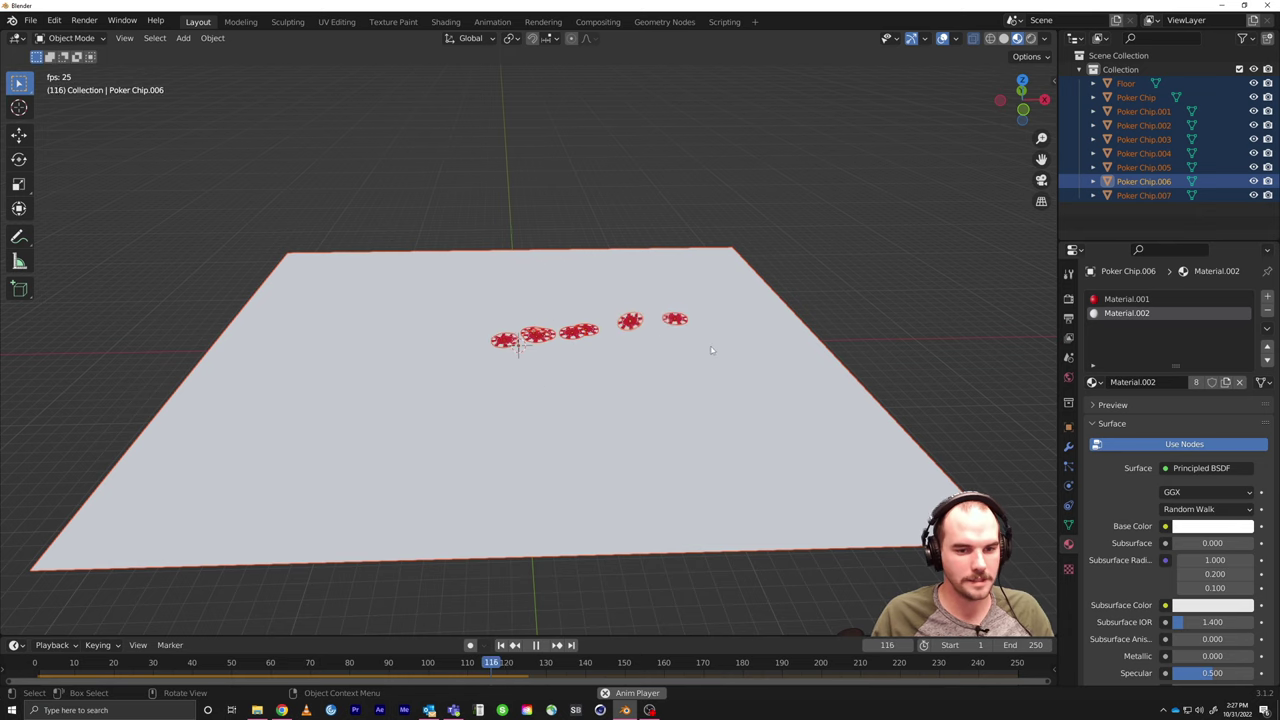
{"action": "key", "text": "space"}
Step: Delete the duplicates Poker Chip.001 to Poker Chip.007, keeping only the floor and the original chip
{"action": "scroll", "coordinate": [590, 343], "scroll_direction": "up", "scroll_amount": 5}
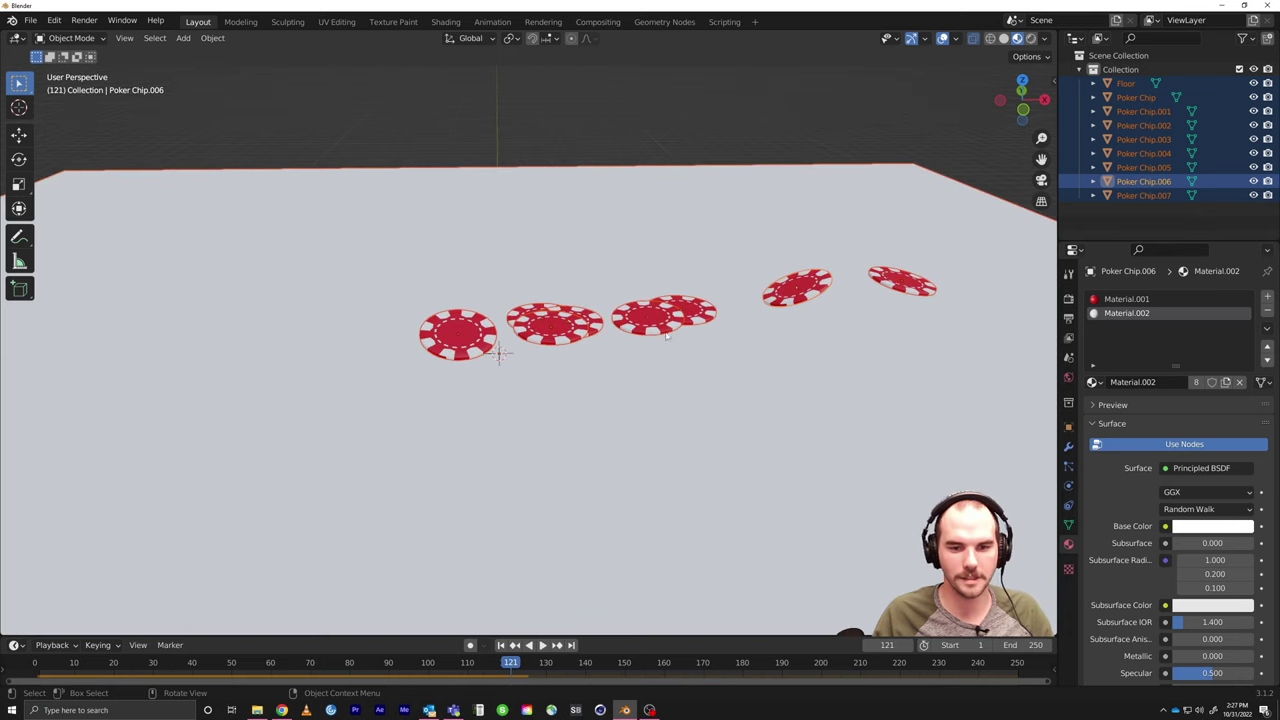
{"action": "left_click_drag", "start_coordinate": [1182, 214], "coordinate": [1131, 112]}
{"action": "key", "text": "Delete"}
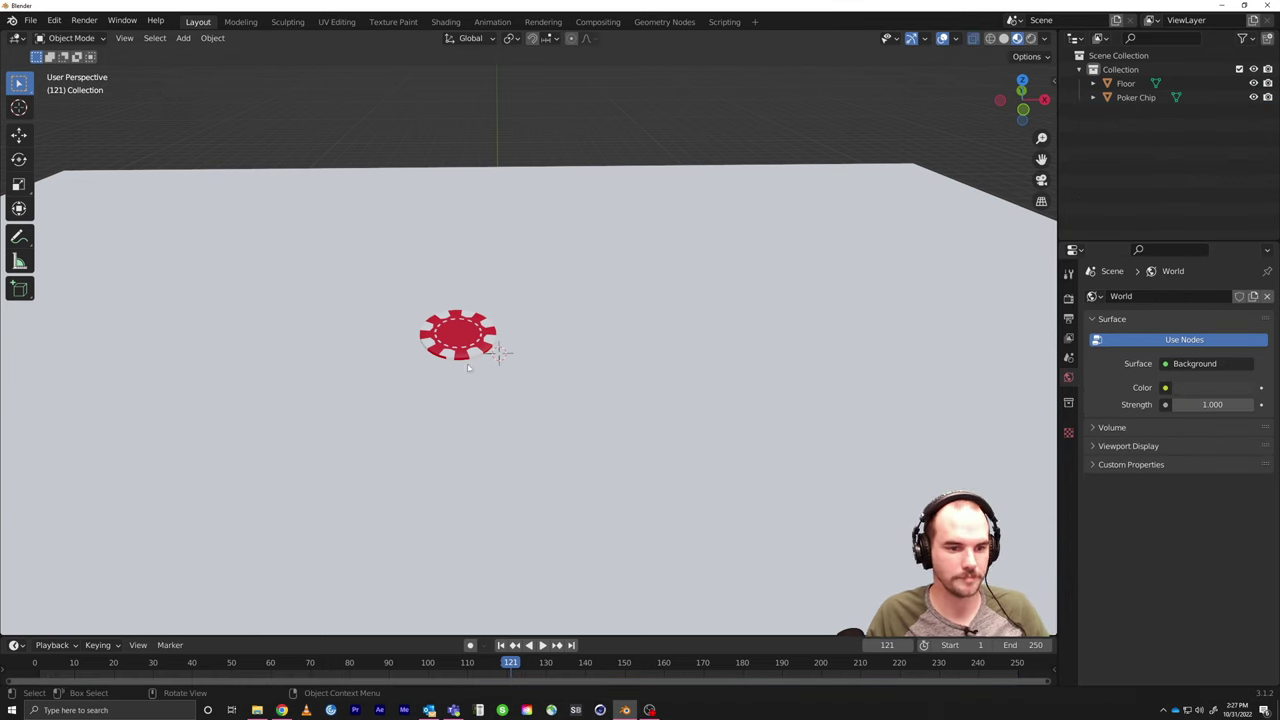
Step: Select the remaining poker chip and enable the Statistics overlay in the viewport
{"action": "left_click", "coordinate": [480, 348]}
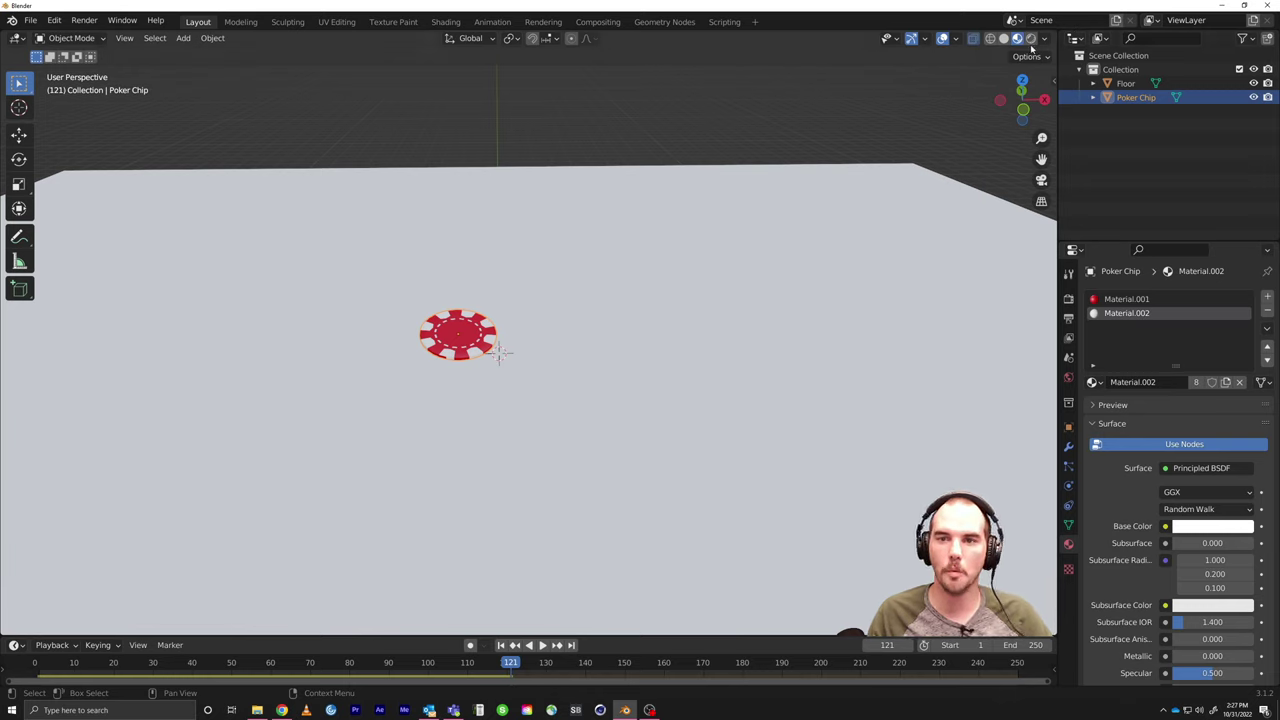
{"action": "left_click", "coordinate": [954, 41]}
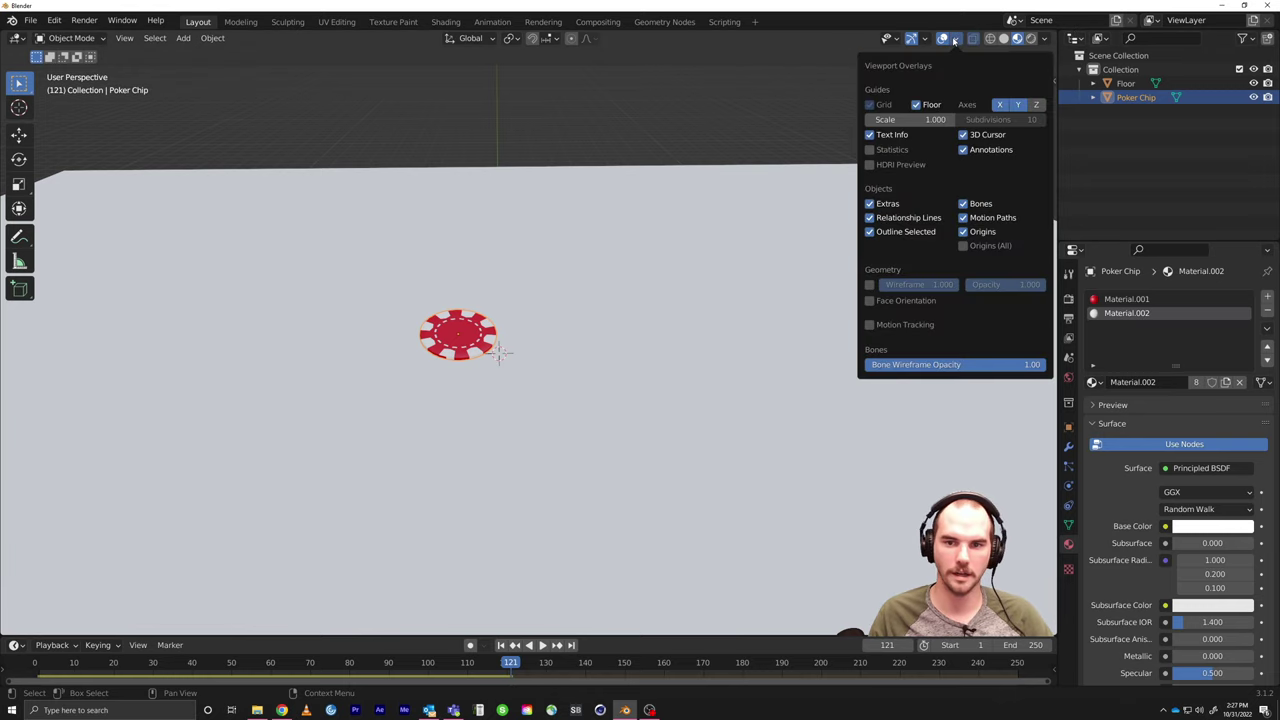
{"action": "left_click", "coordinate": [870, 149]}
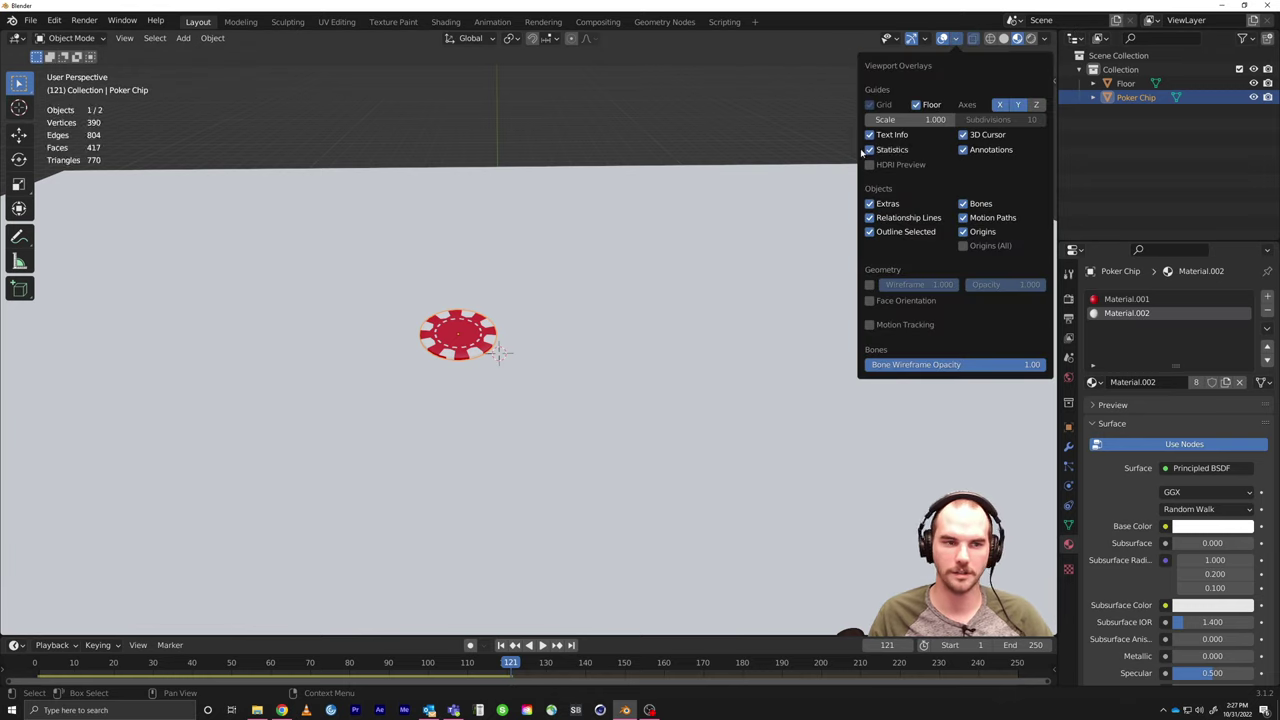
{"action": "middle_click_drag", "start_coordinate": [330, 352], "coordinate": [326, 344]}
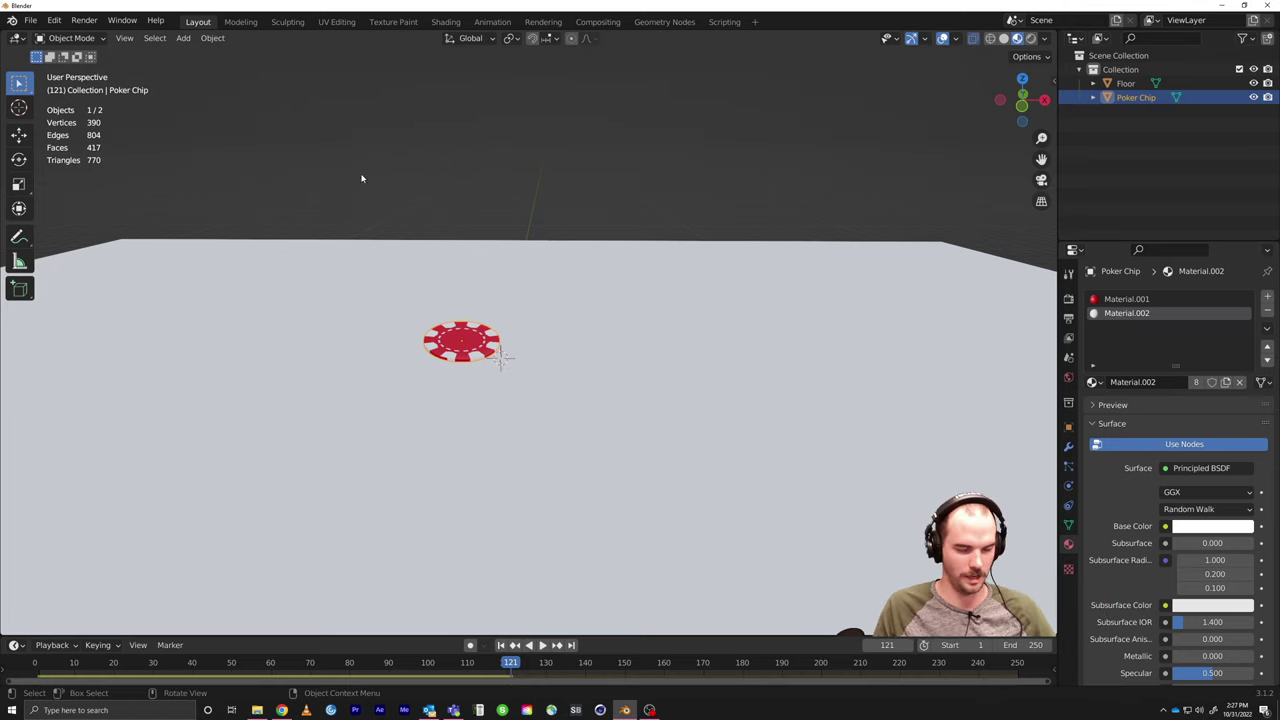
Step: Show the poker chip's modifier settings and return the animation to frame 0
{"action": "left_click", "coordinate": [1068, 446]}
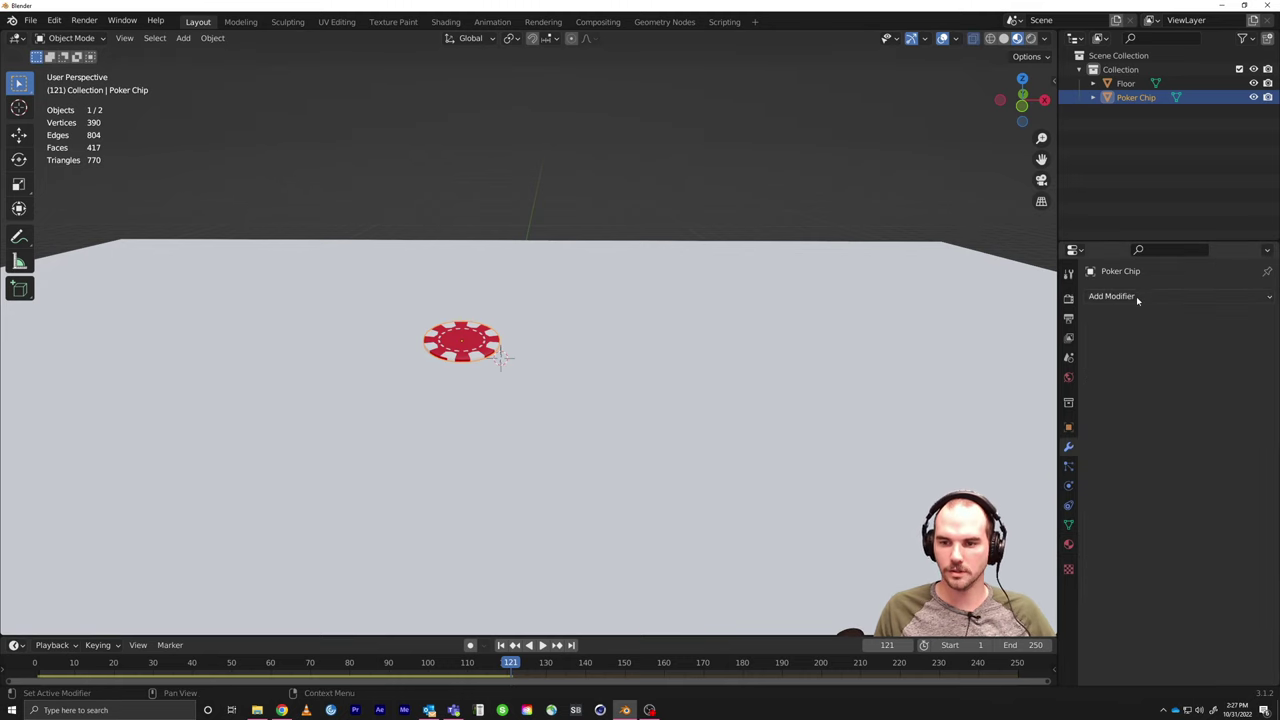
{"action": "left_click", "coordinate": [1136, 296]}
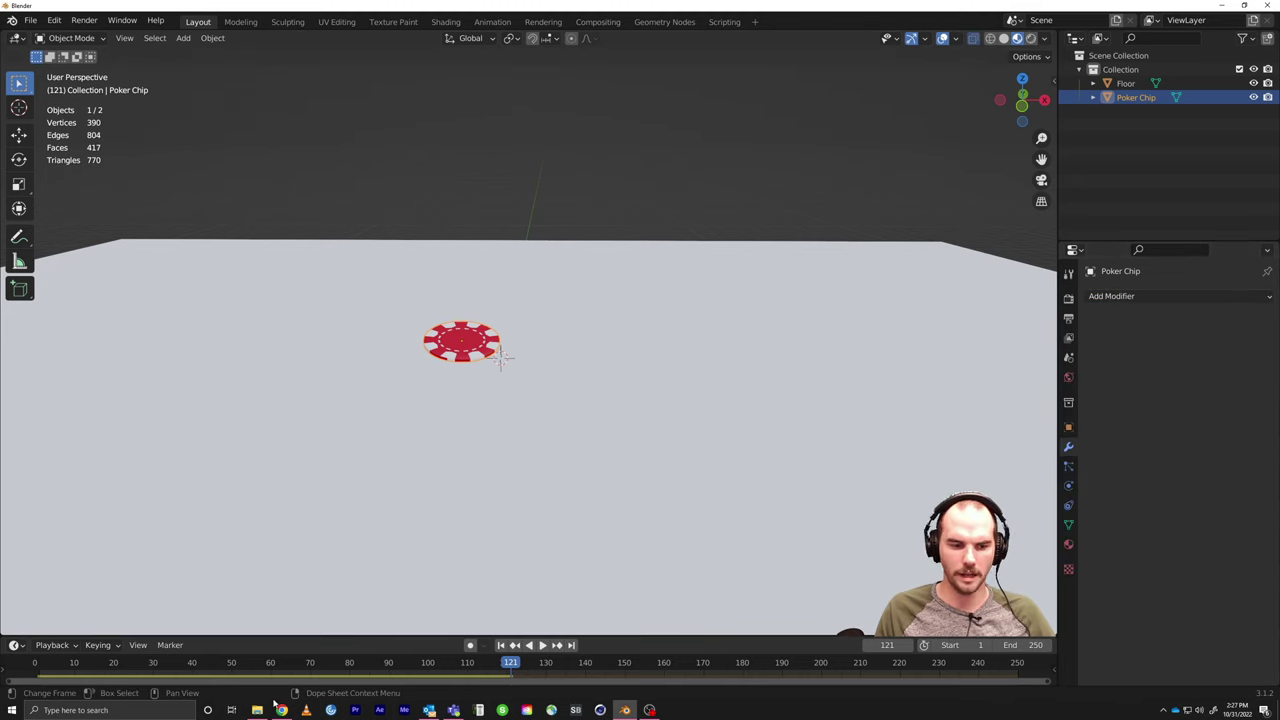
{"action": "left_click", "coordinate": [52, 645]}
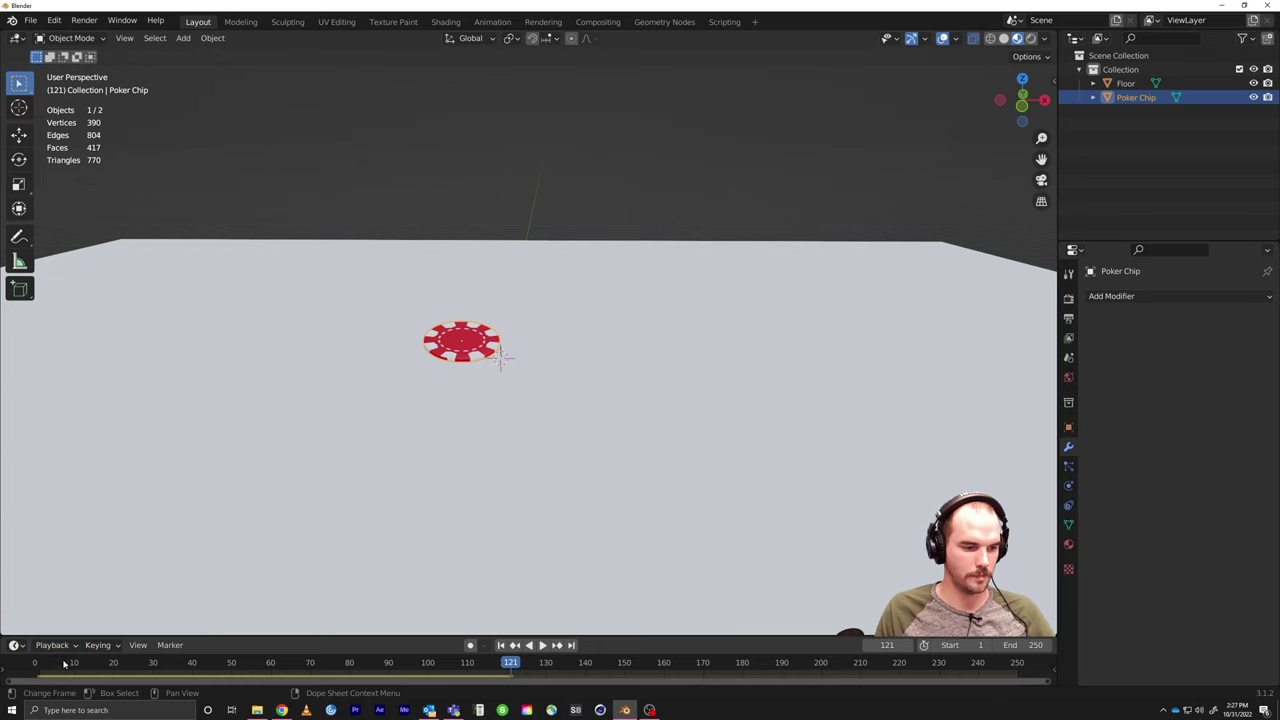
{"action": "left_click", "coordinate": [53, 665]}
{"action": "key", "text": "space"}
{"action": "left_click_drag", "start_coordinate": [52, 668], "coordinate": [35, 665]}
{"action": "key", "text": "space"}
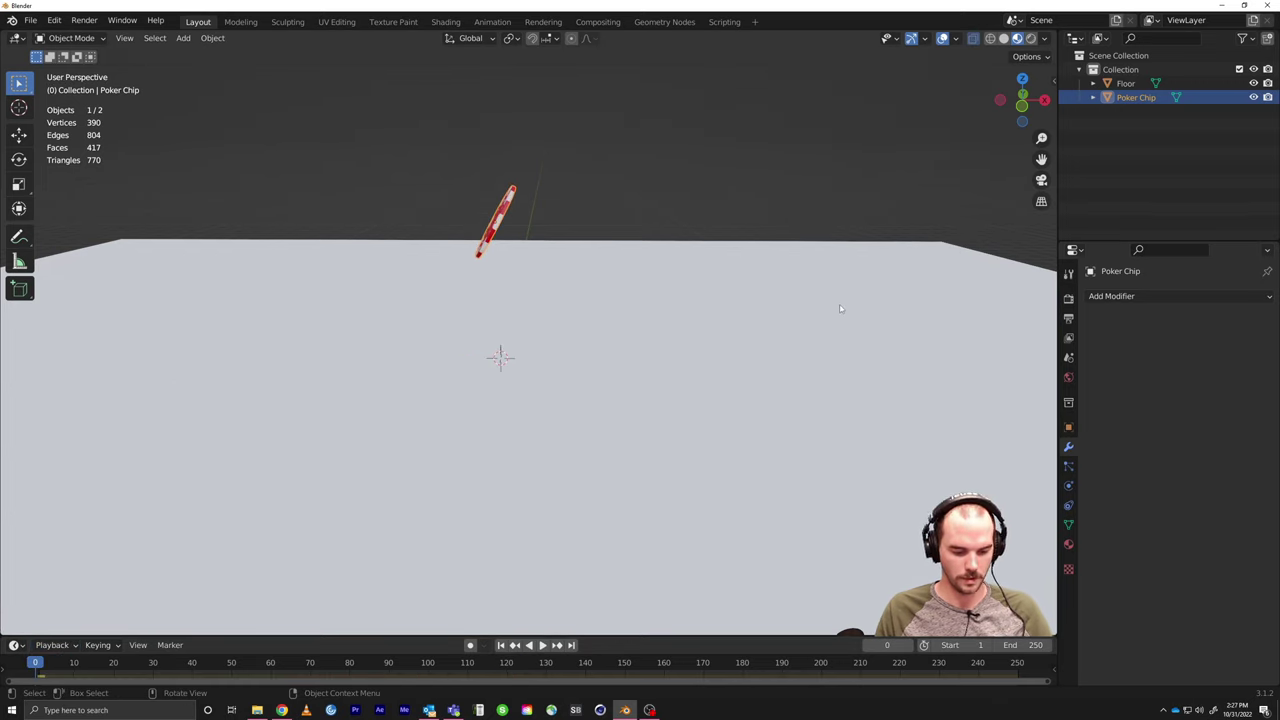
Step: Rotate the poker chip freely by about 46.5° in the current view so it lies flatter
{"action": "key", "text": "r"}
{"action": "left_click", "coordinate": [679, 560]}
{"action": "middle_click_drag", "start_coordinate": [680, 480], "coordinate": [694, 357]}
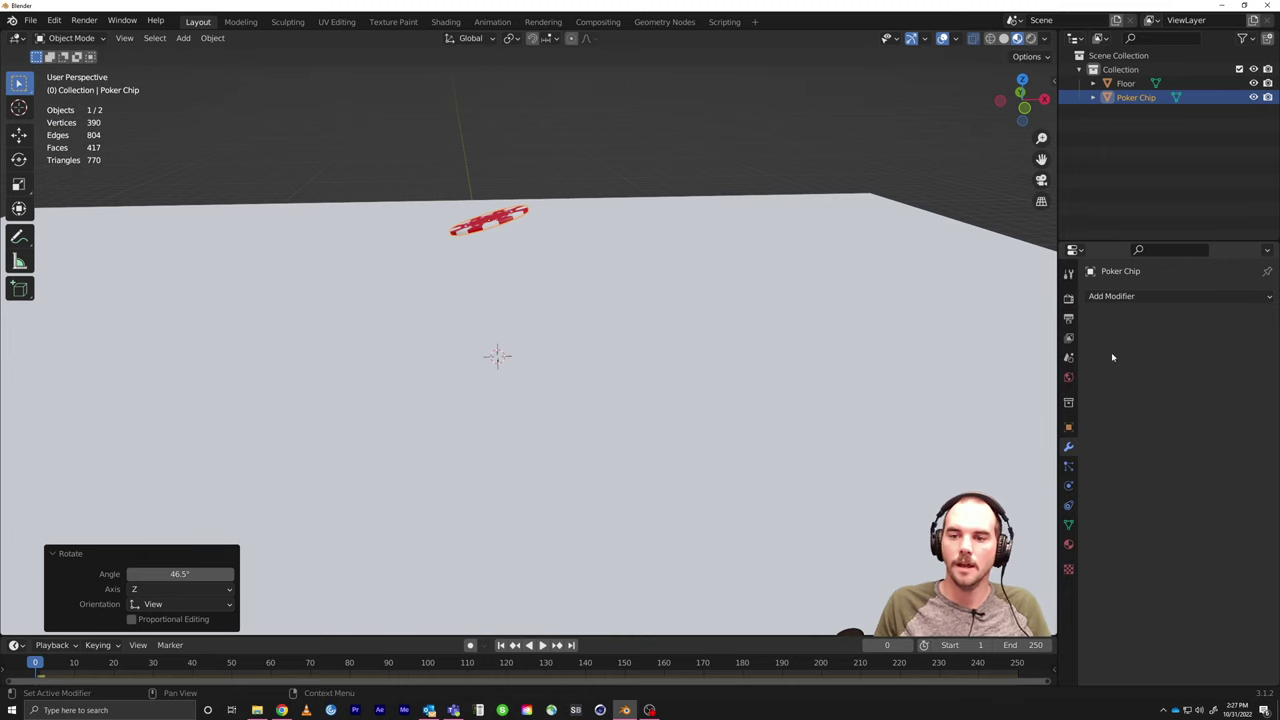
Step: Add an Array modifier to the poker chip with a relative offset X factor of 1.1 and a count of 8
{"action": "left_click", "coordinate": [1122, 297]}
{"action": "left_click", "coordinate": [1012, 335]}
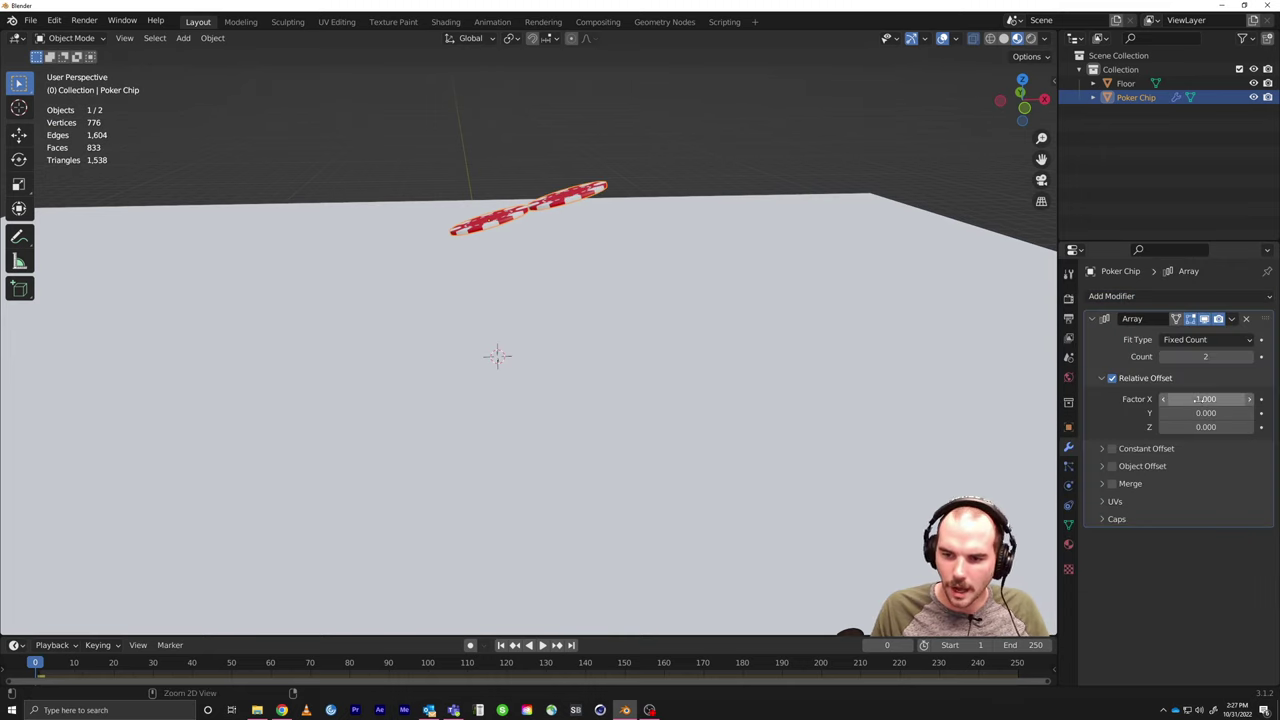
{"action": "left_click", "coordinate": [1196, 399]}
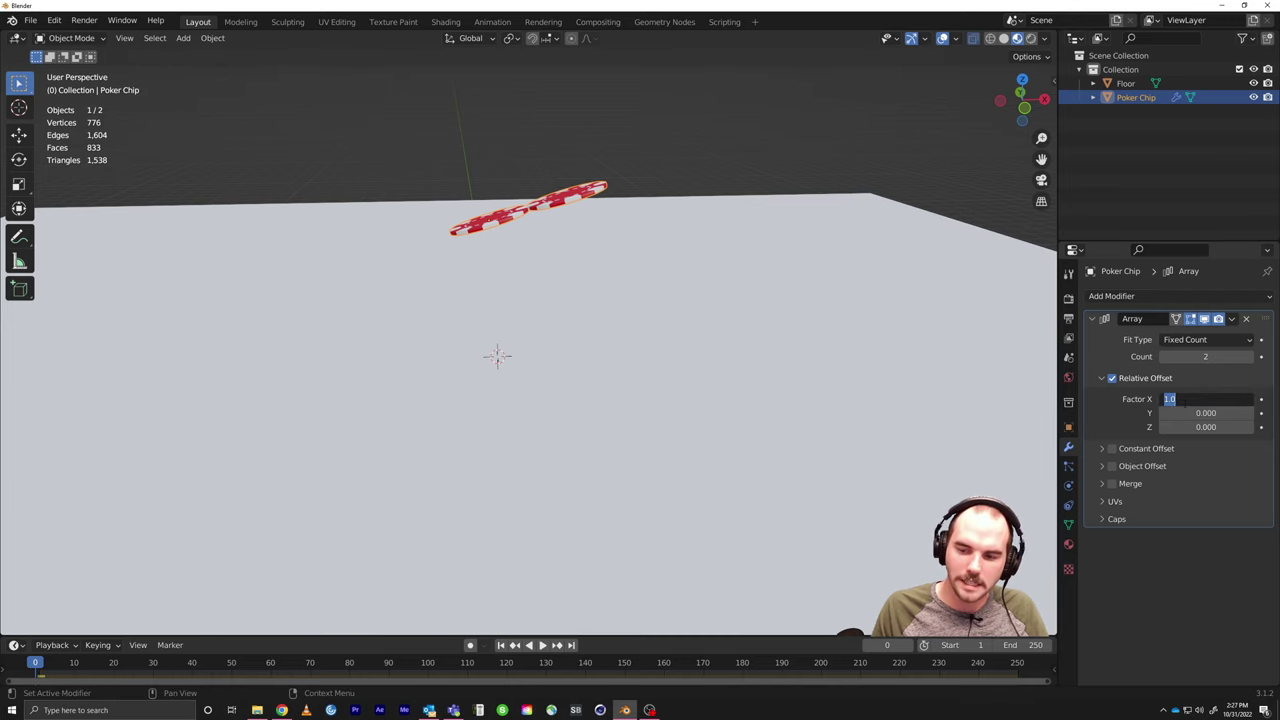
{"action": "type", "text": "1.1"}
{"action": "key", "text": "Return"}
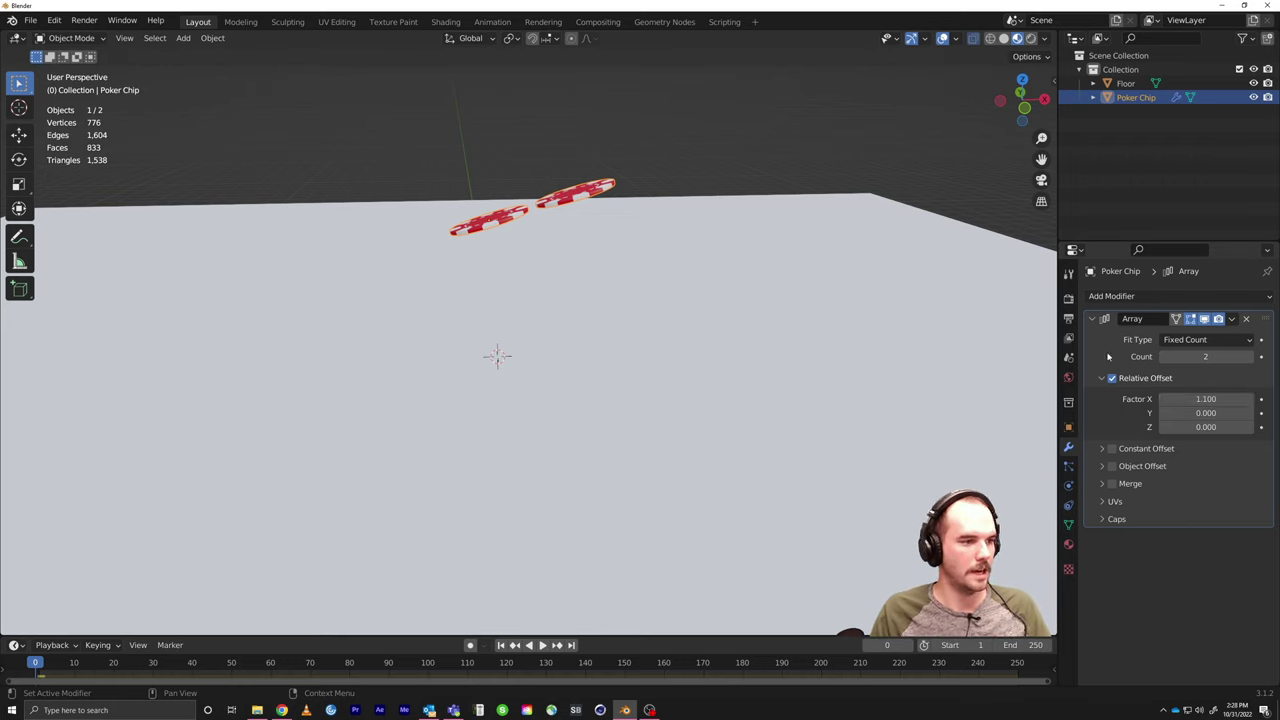
{"action": "left_click", "coordinate": [1207, 356]}
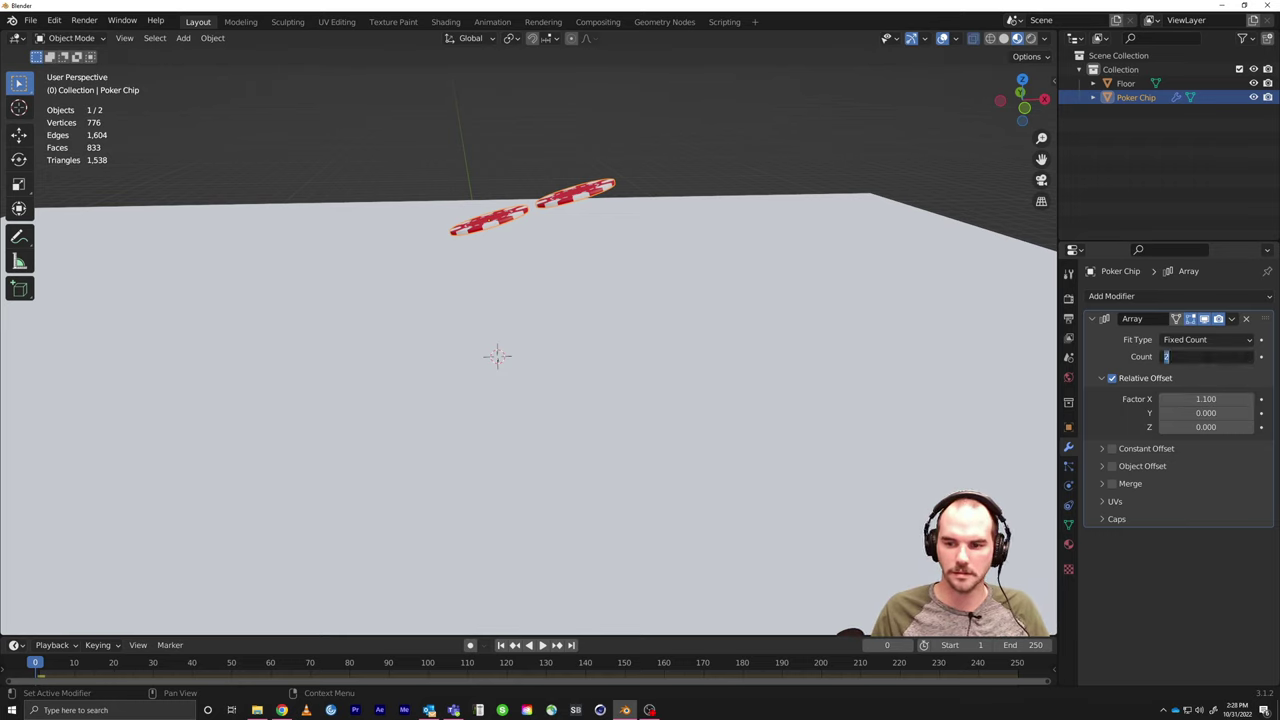
{"action": "type", "text": "8"}
{"action": "key", "text": "Return"}
Step: Move the row of chips about -8.3 m in X, 0.65 m in Y and -0.48 m in Z
{"action": "scroll", "coordinate": [659, 317], "scroll_direction": "down", "scroll_amount": 5}
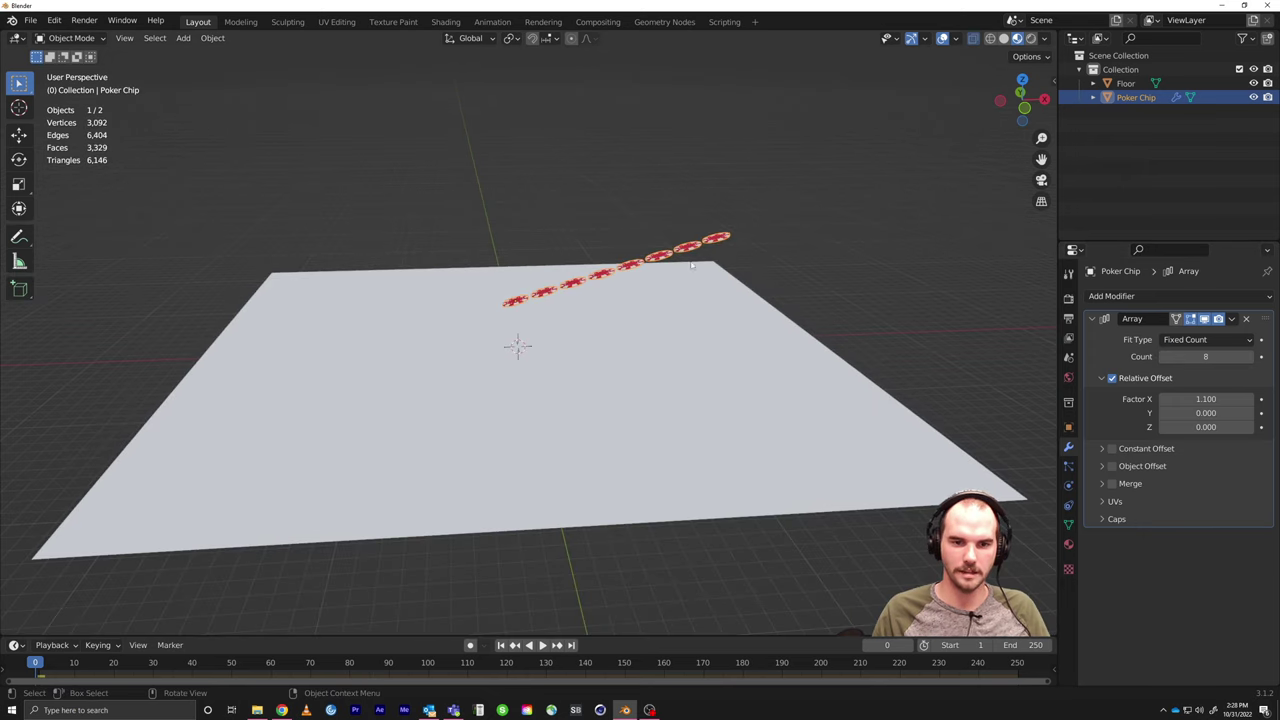
{"action": "key", "text": "g"}
{"action": "left_click", "coordinate": [540, 325]}
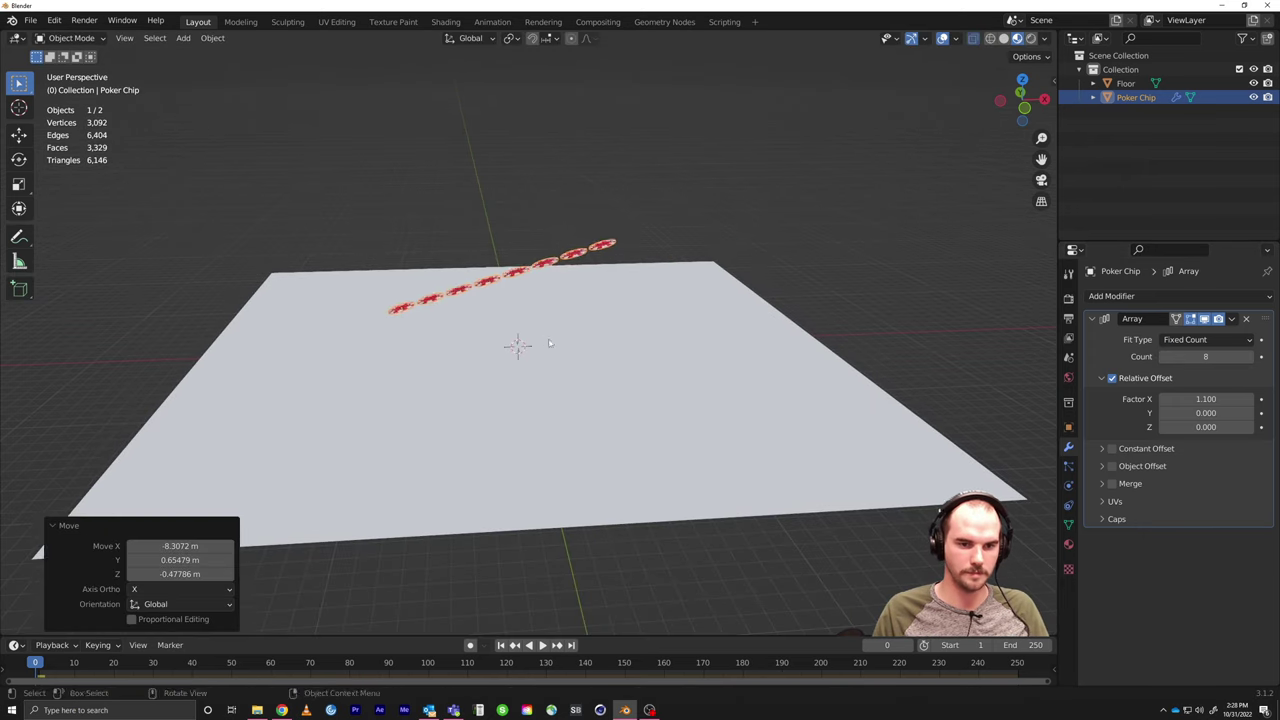
Step: Add a second Array modifier to the poker chip and collapse the first one's settings
{"action": "middle_click_drag", "start_coordinate": [540, 325], "coordinate": [604, 337]}
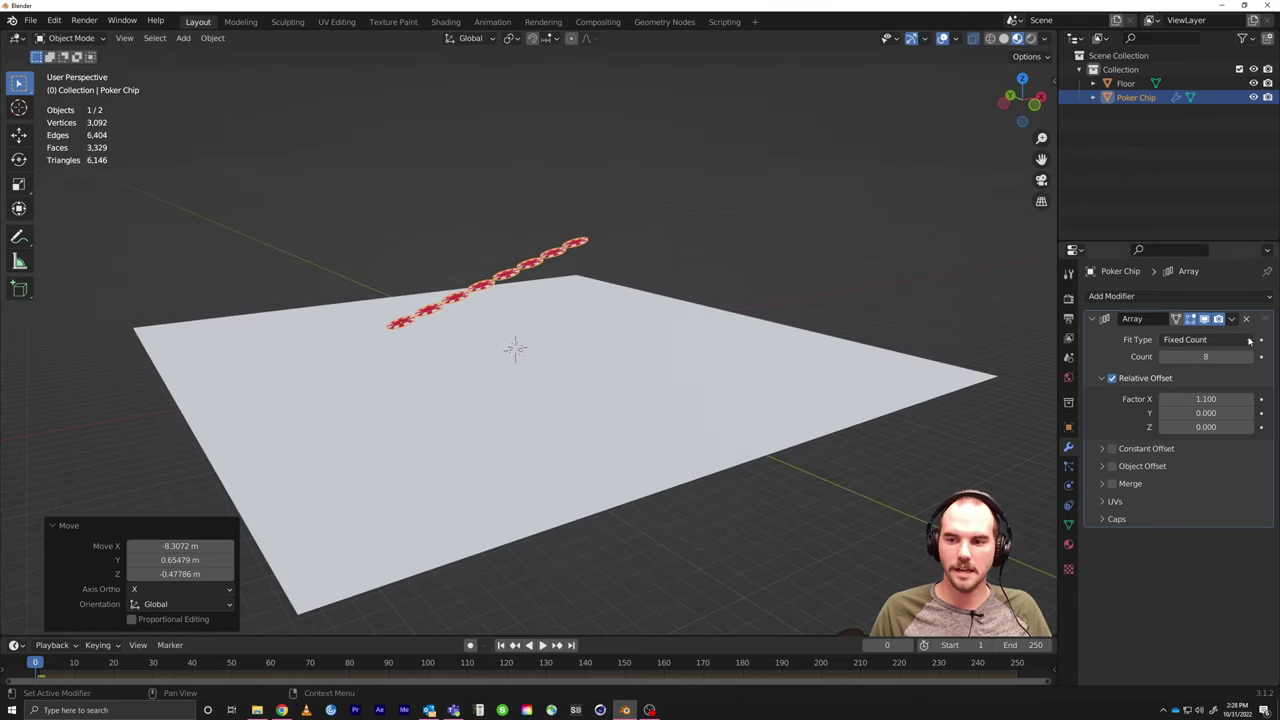
{"action": "left_click", "coordinate": [1112, 296]}
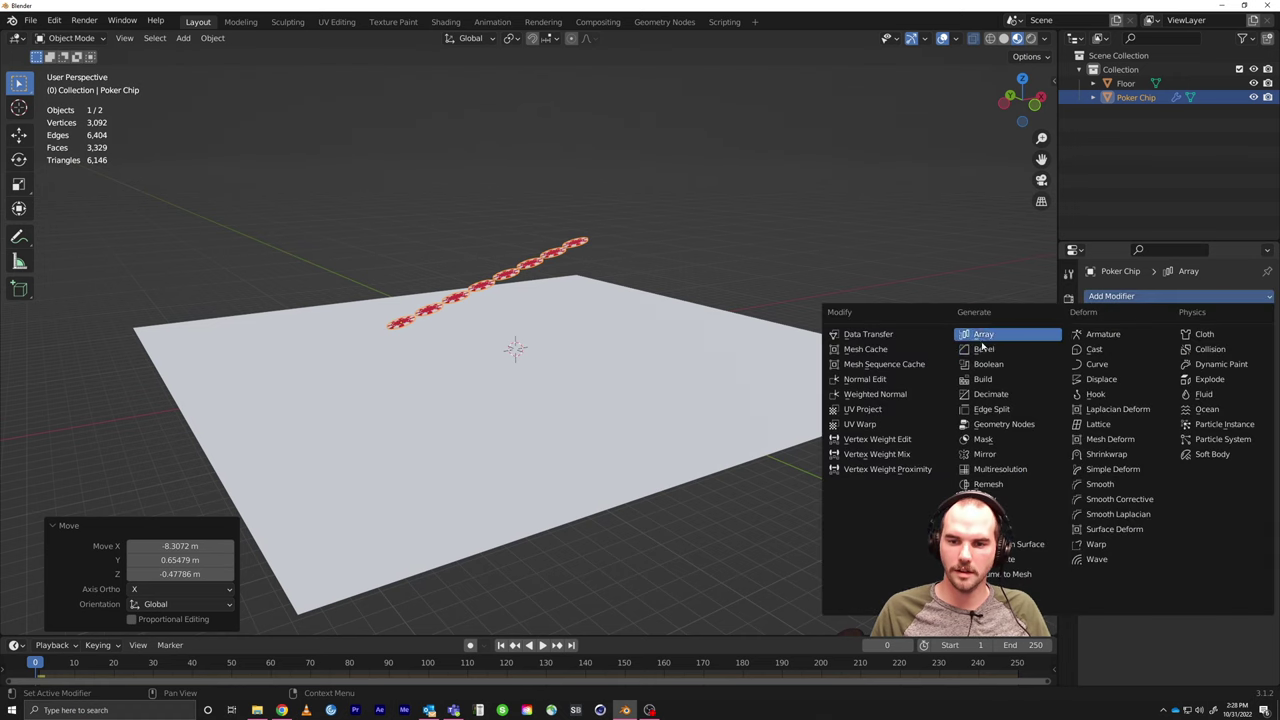
{"action": "left_click", "coordinate": [984, 335]}
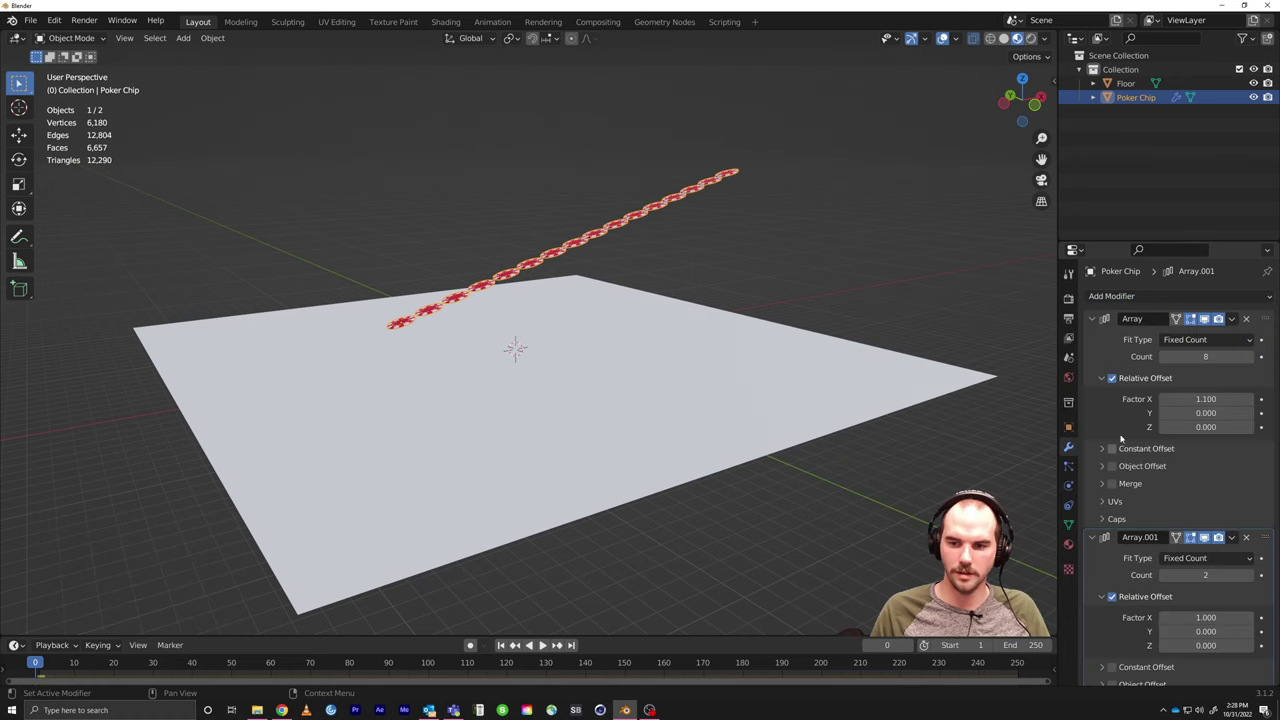
{"action": "left_click", "coordinate": [1093, 318]}
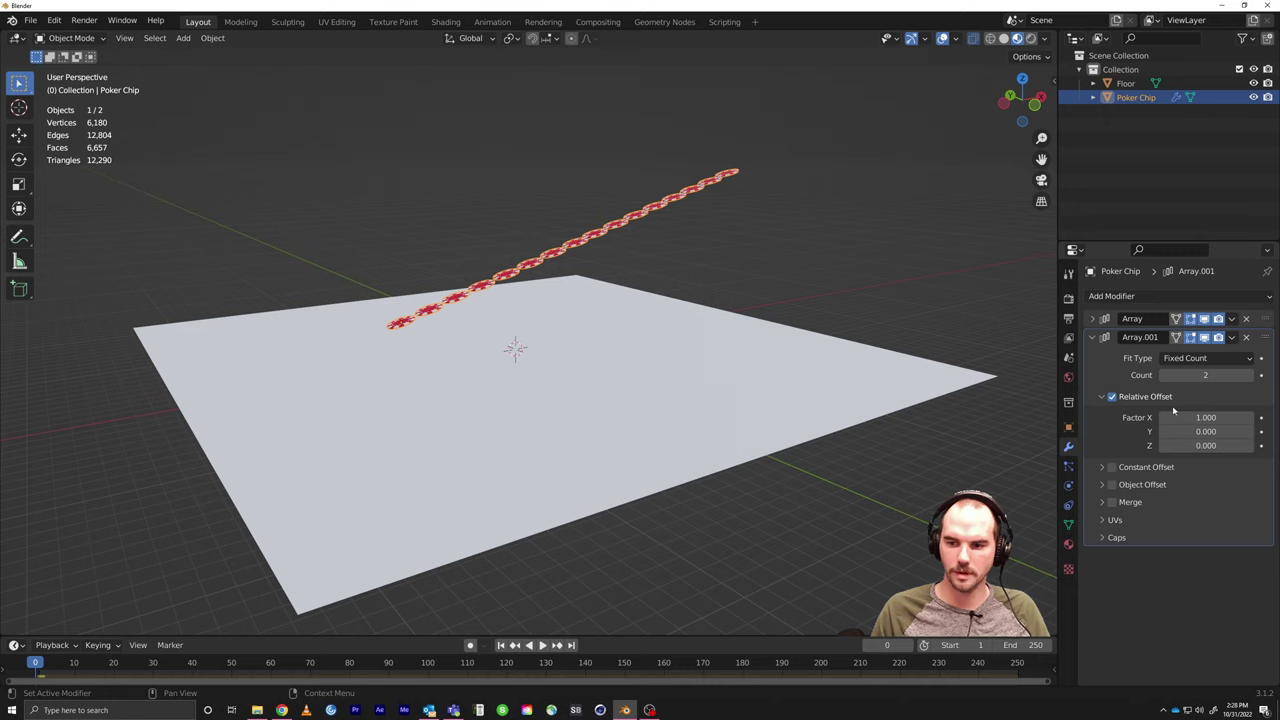
Step: Set the second Array's relative offset to 0 in X and 1.1 in Y
{"action": "left_click", "coordinate": [1207, 417]}
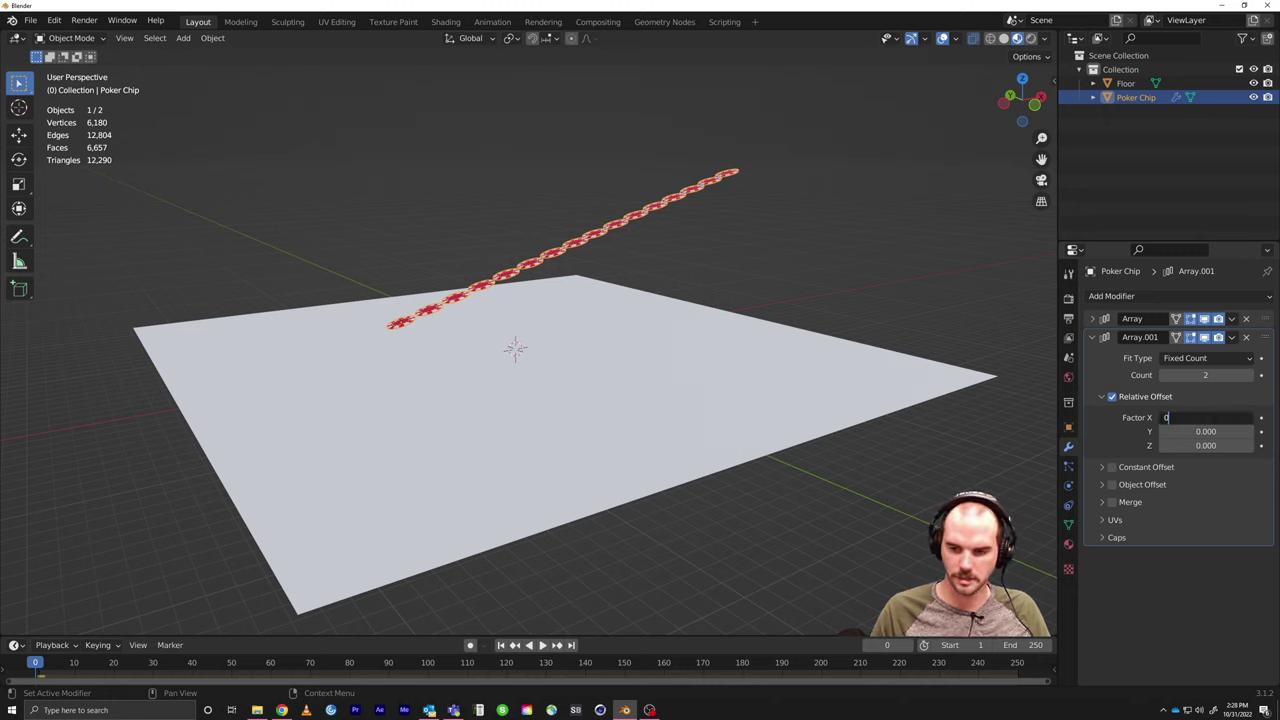
{"action": "type", "text": "0"}
{"action": "key", "text": "Return"}
{"action": "left_click", "coordinate": [1190, 431]}
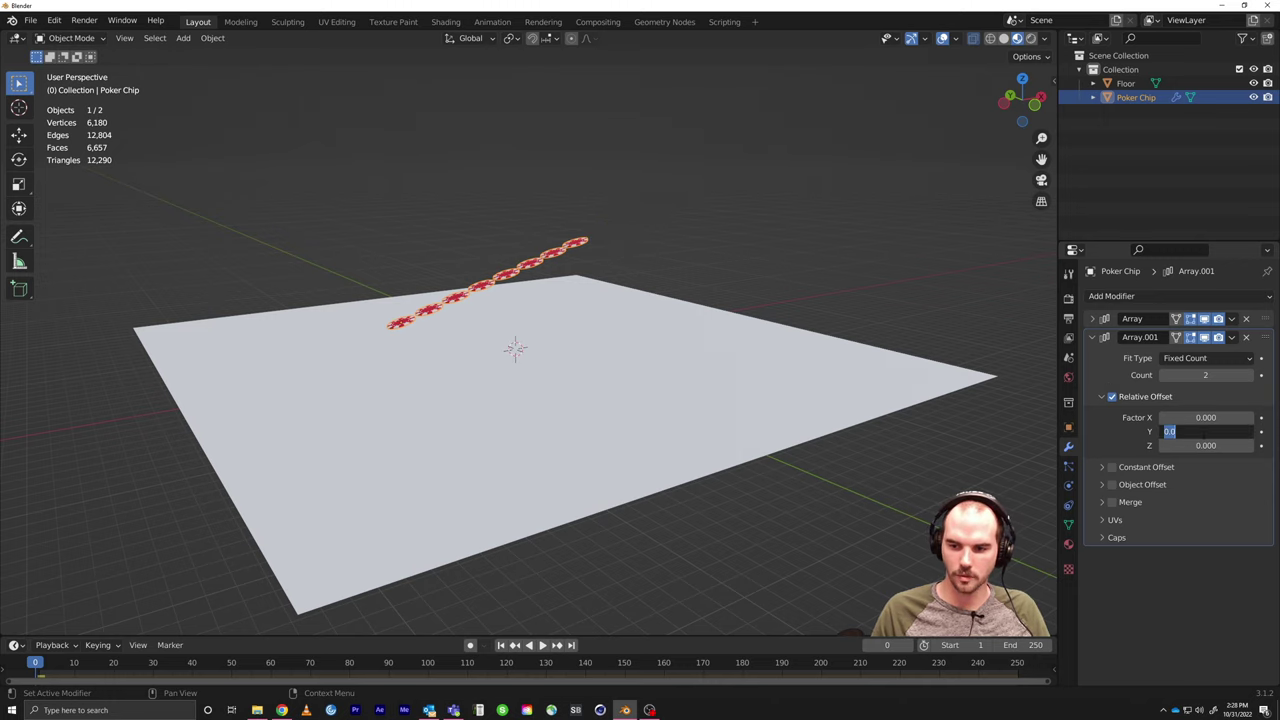
{"action": "type", "text": "1"}
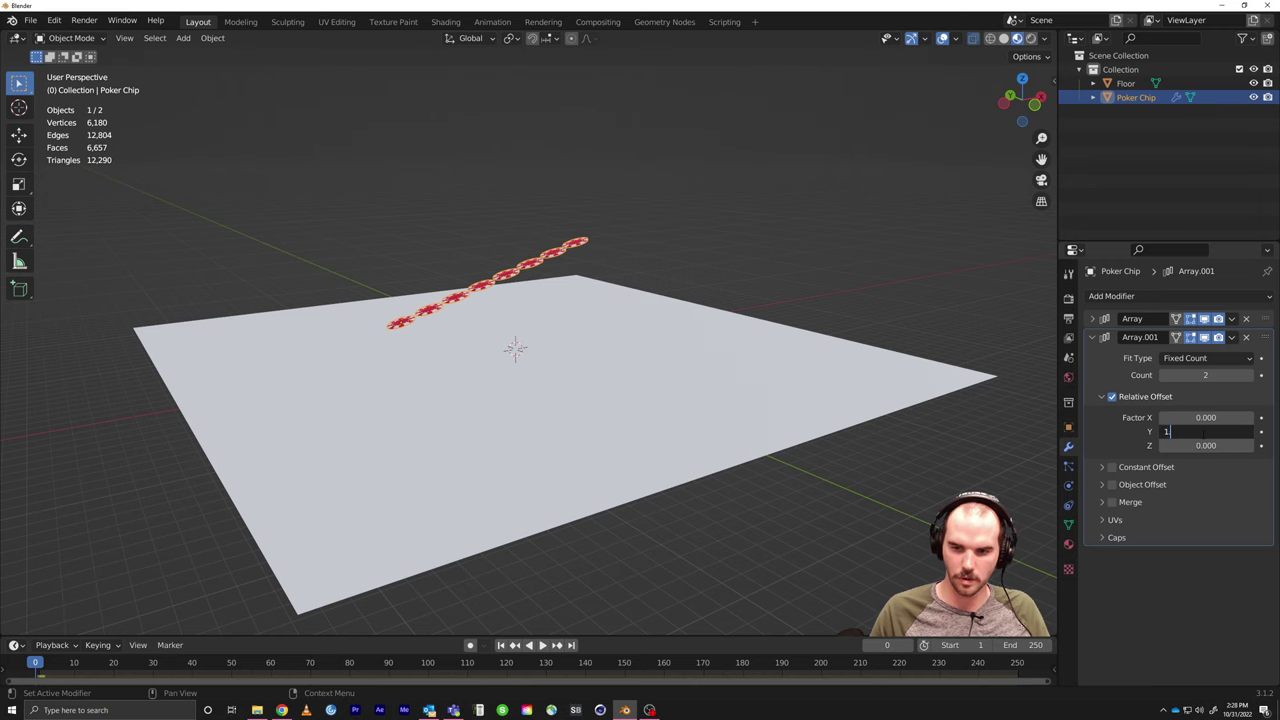
{"action": "type", "text": ".1"}
{"action": "key", "text": "Return"}
Step: Set the second Array's count to 8 to form a grid of chips
{"action": "middle_click_drag", "start_coordinate": [858, 316], "coordinate": [620, 340]}
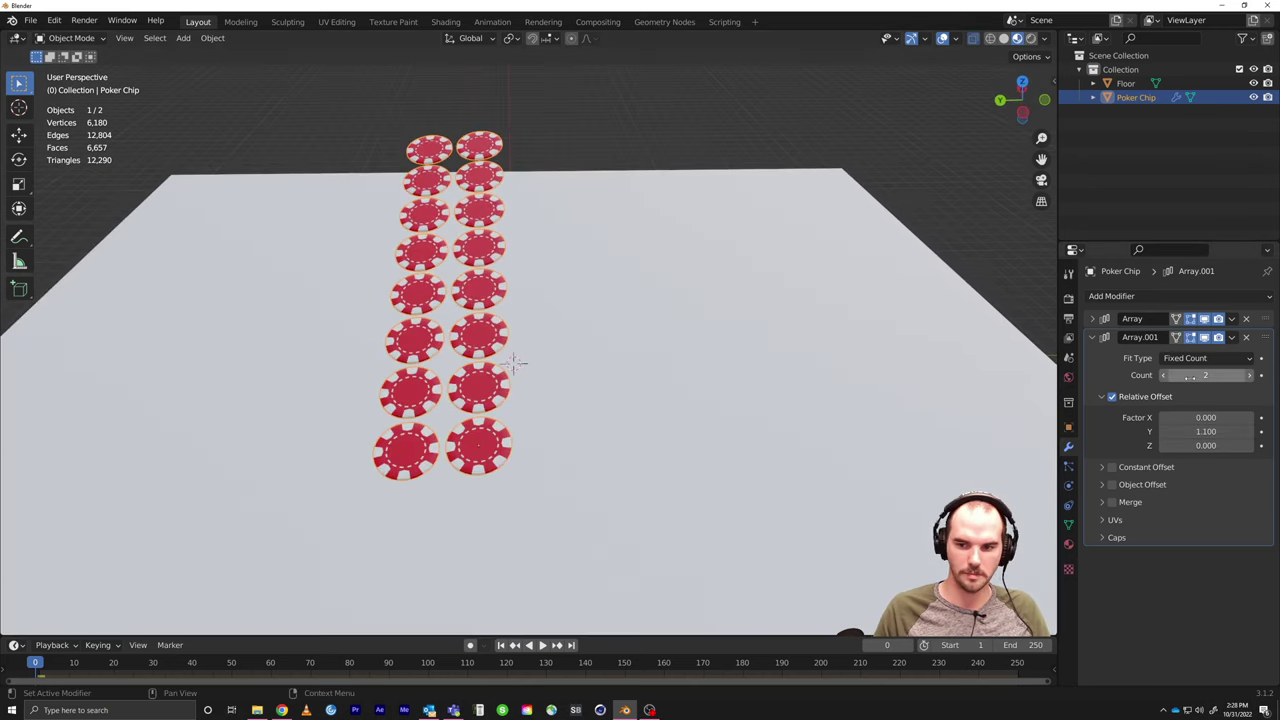
{"action": "left_click", "coordinate": [1190, 376]}
{"action": "type", "text": "8"}
{"action": "key", "text": "Return"}
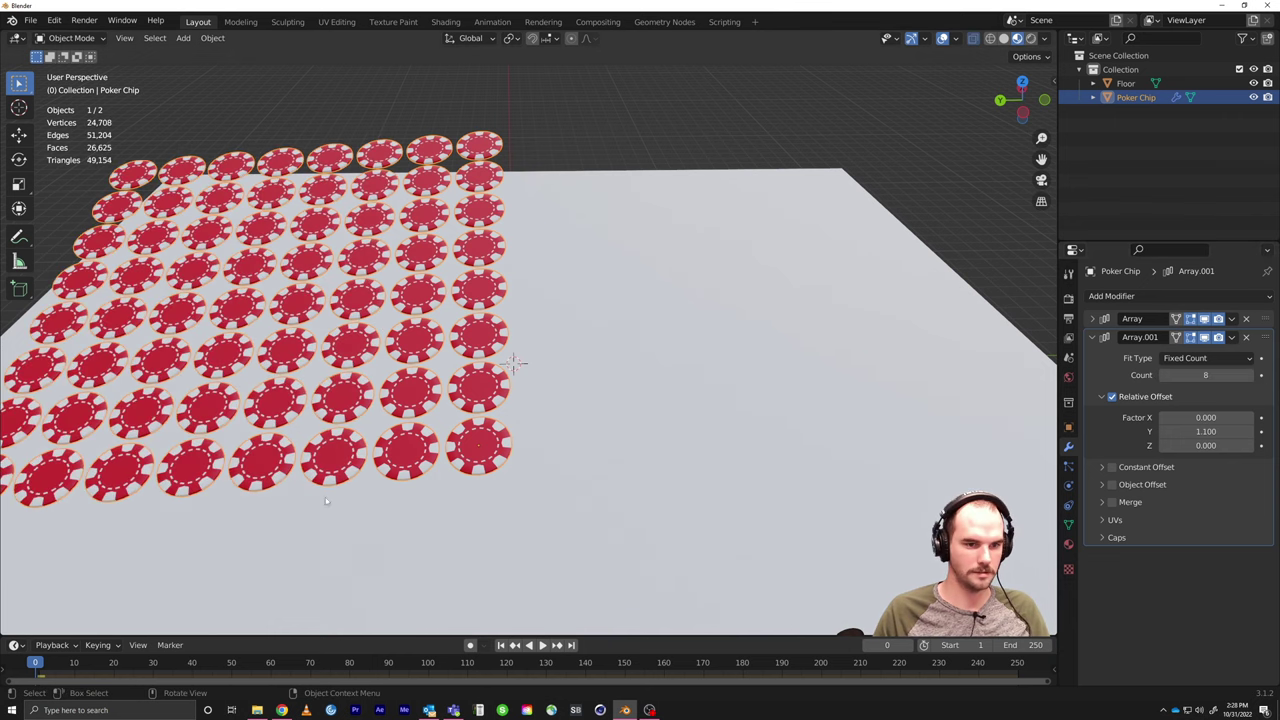
Step: Add a third Array modifier to the poker chip and collapse the other modifiers' settings
{"action": "scroll", "coordinate": [325, 497], "scroll_direction": "down", "scroll_amount": 3}
{"action": "middle_click_drag", "start_coordinate": [325, 497], "coordinate": [445, 450]}
{"action": "left_click", "coordinate": [1125, 296]}
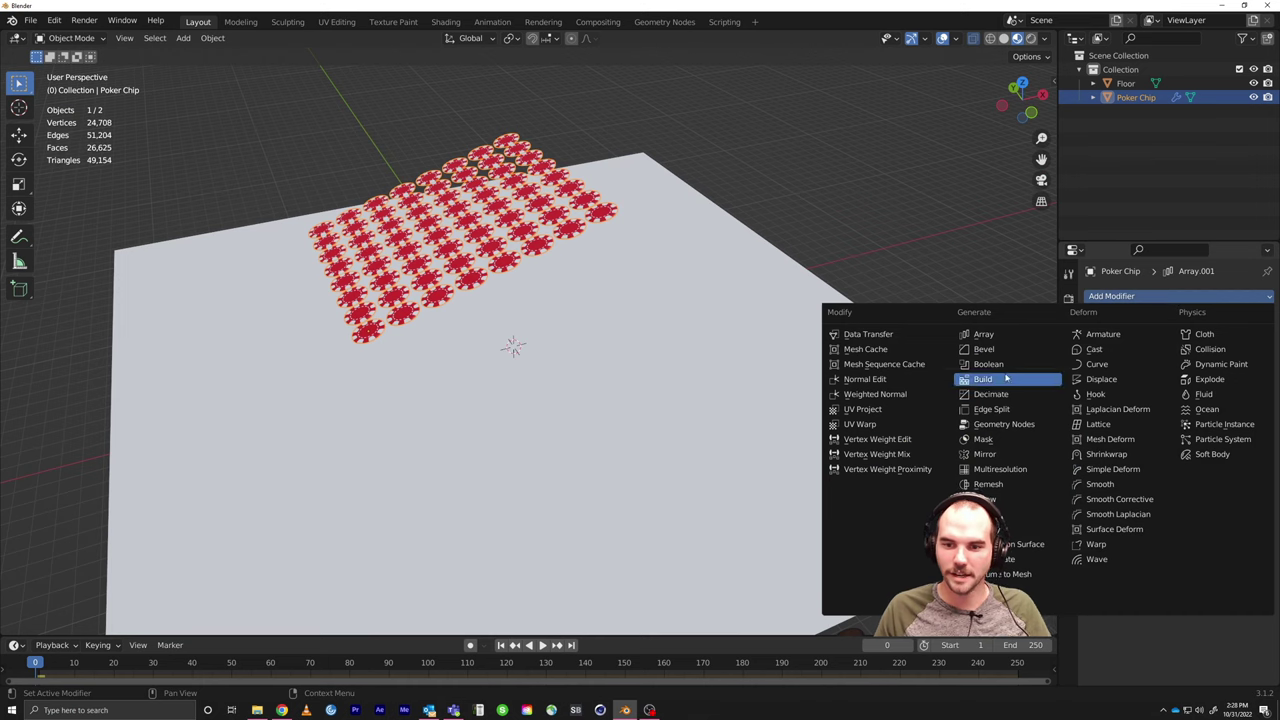
{"action": "left_click", "coordinate": [984, 334]}
{"action": "left_click", "coordinate": [1093, 356], "text": "ctrl"}
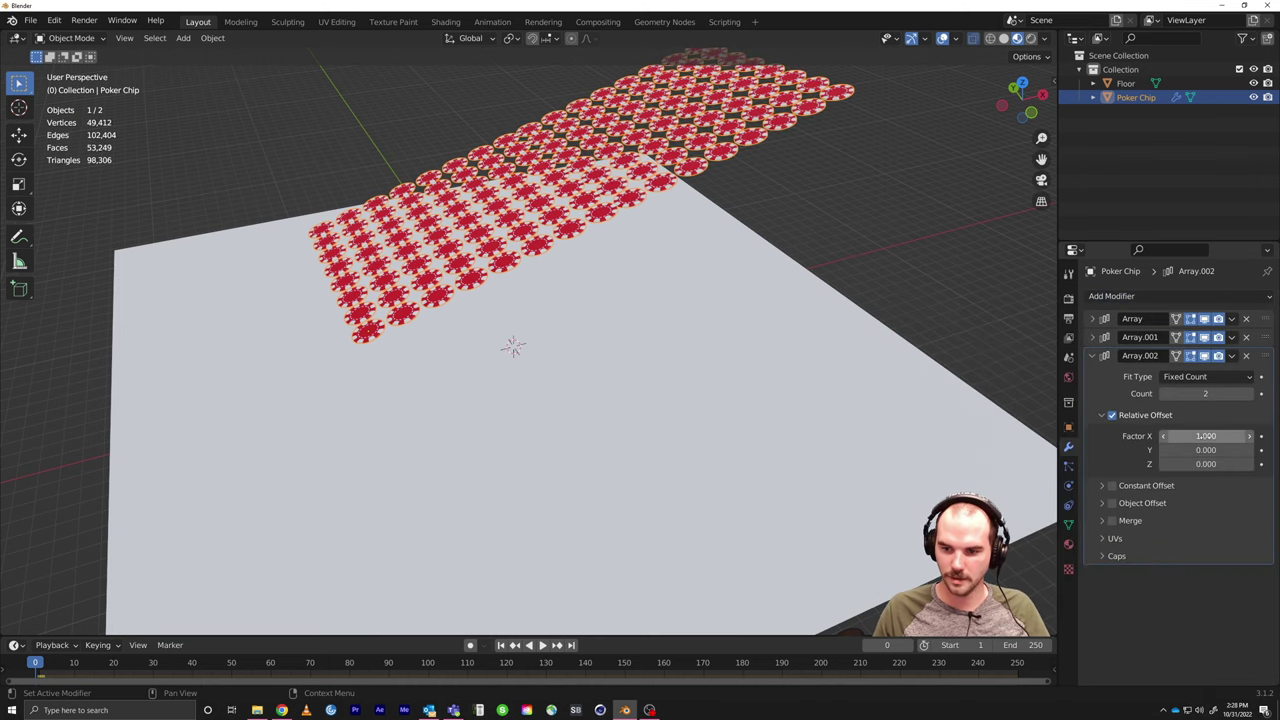
Step: Set the third Array's relative offset to 0 in X and 0.2 in Z, and raise the Z factor to 1.5
{"action": "left_click", "coordinate": [1205, 436]}
{"action": "type", "text": "0"}
{"action": "key", "text": "Tab"}
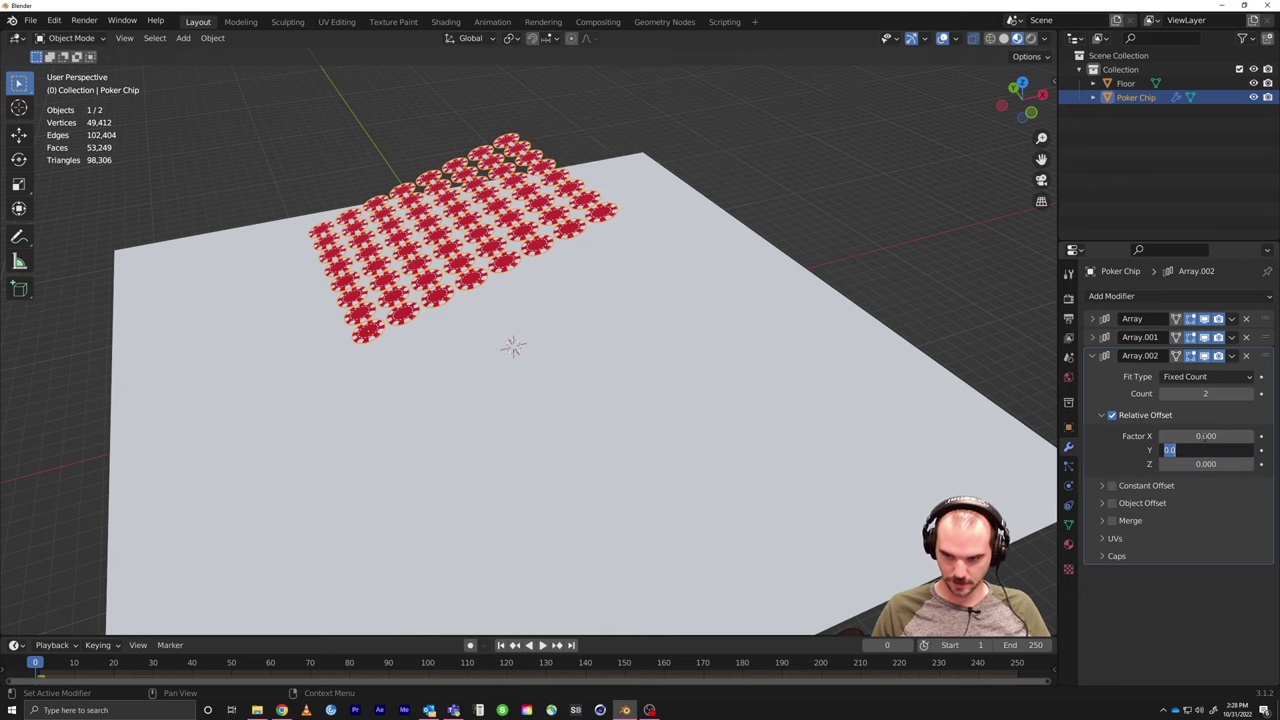
{"action": "key", "text": "Tab"}
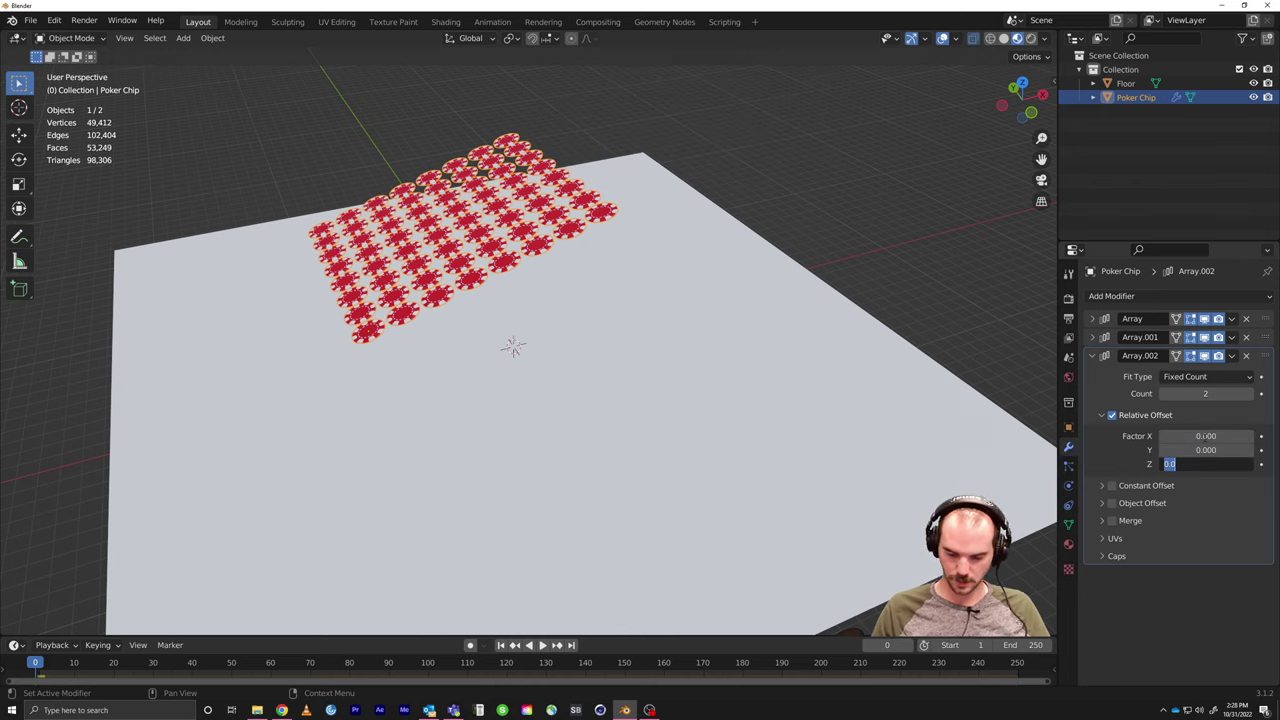
{"action": "type", "text": "0.2"}
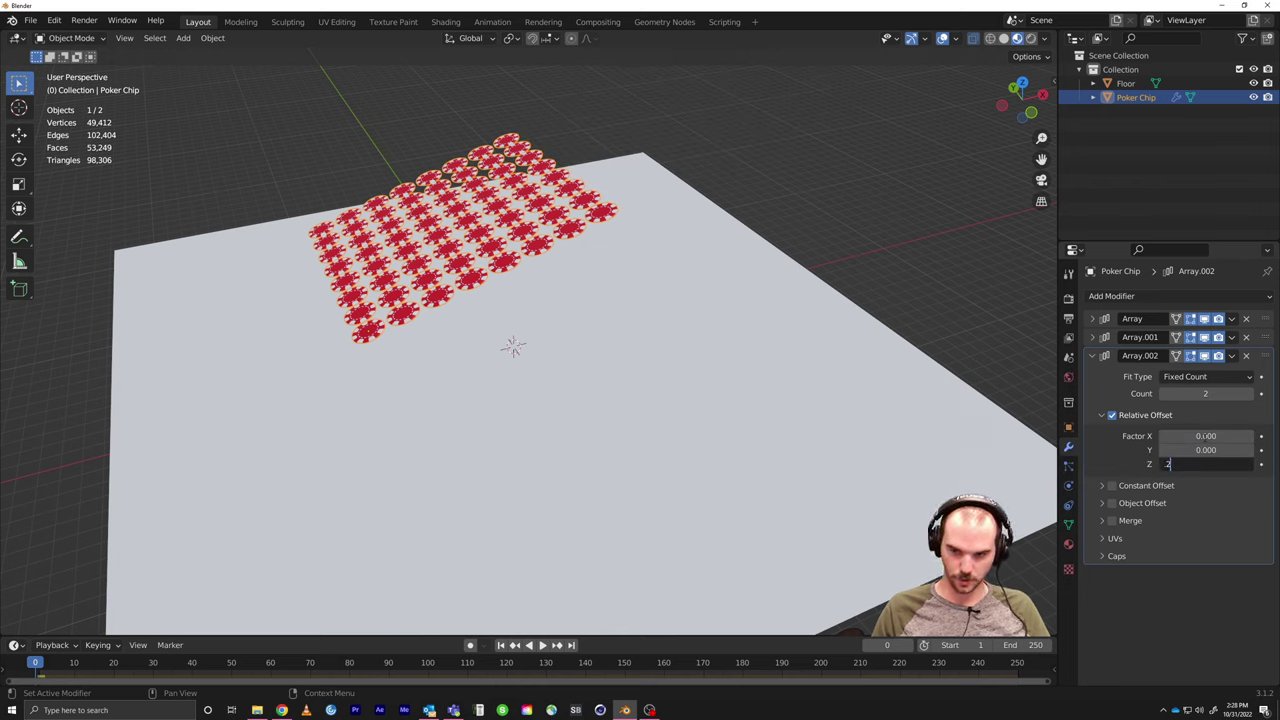
{"action": "key", "text": "Return"}
{"action": "middle_click_drag", "start_coordinate": [776, 278], "coordinate": [618, 268]}
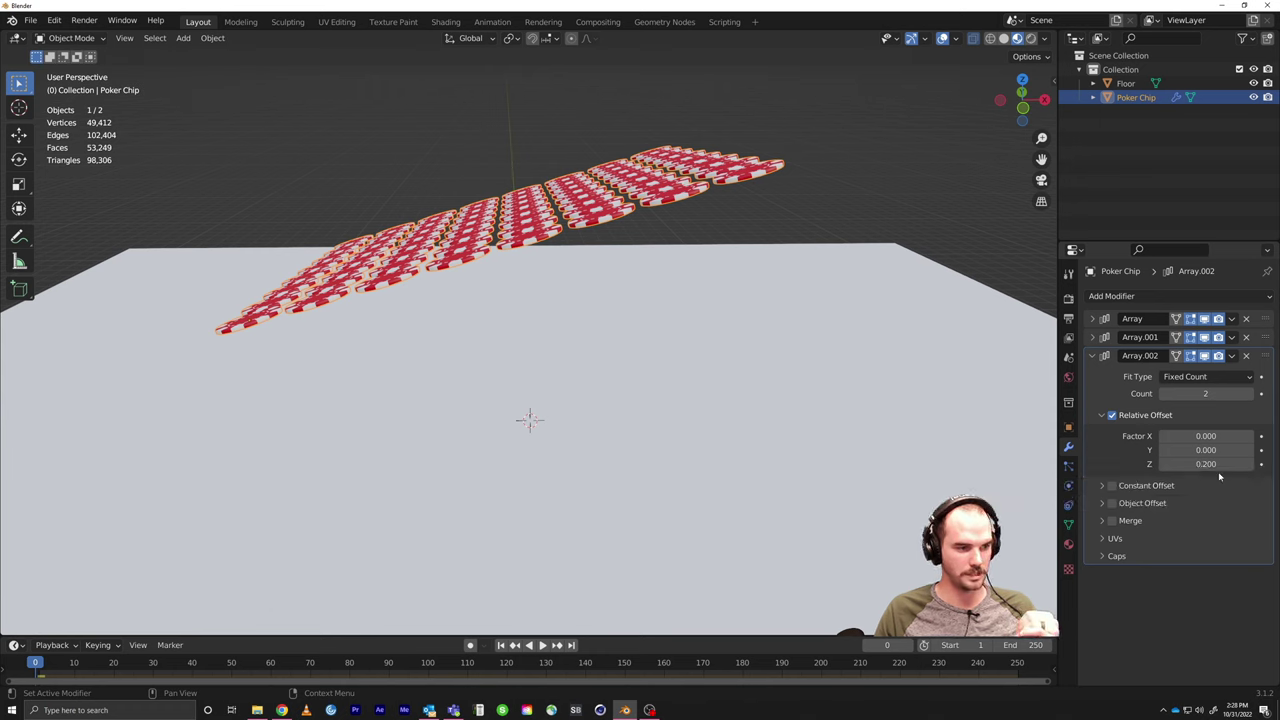
{"action": "left_click_drag", "start_coordinate": [1206, 464], "coordinate": [1270, 464]}
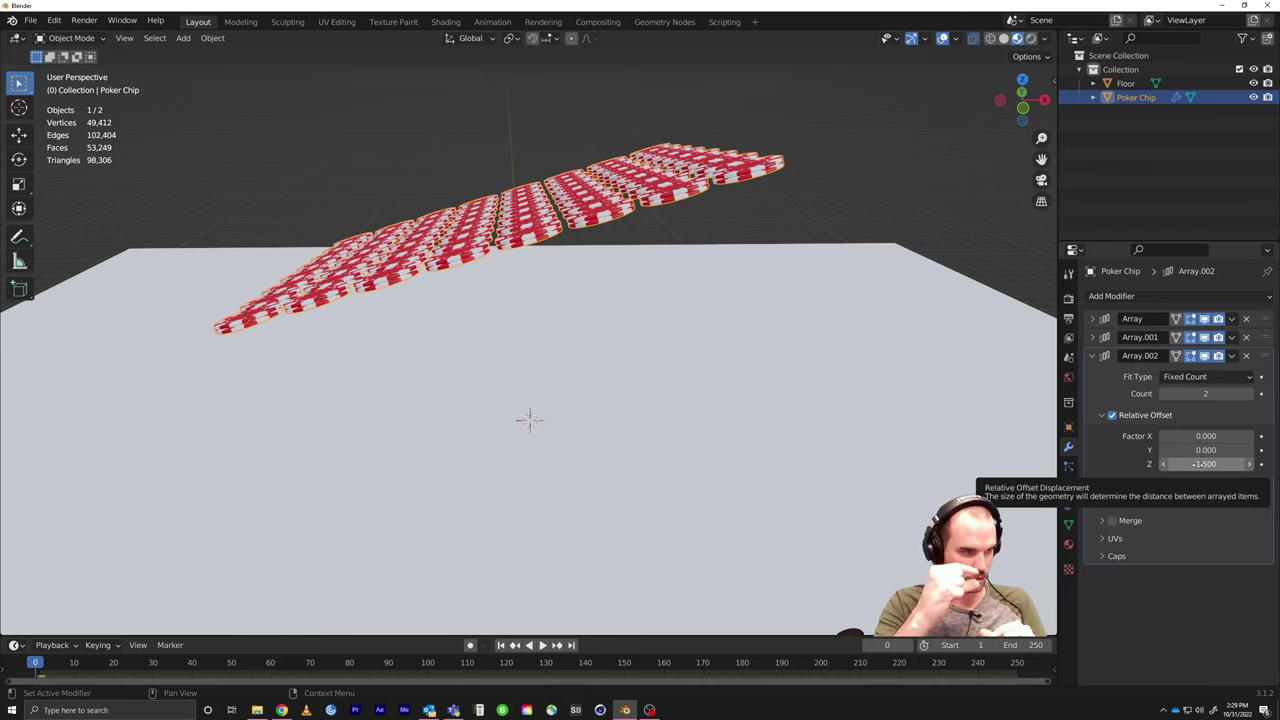
Step: Set the third Array's relative Z offset to 1.1, and increase it to 3 to space the chip layers further apart
{"action": "left_click", "coordinate": [1200, 464]}
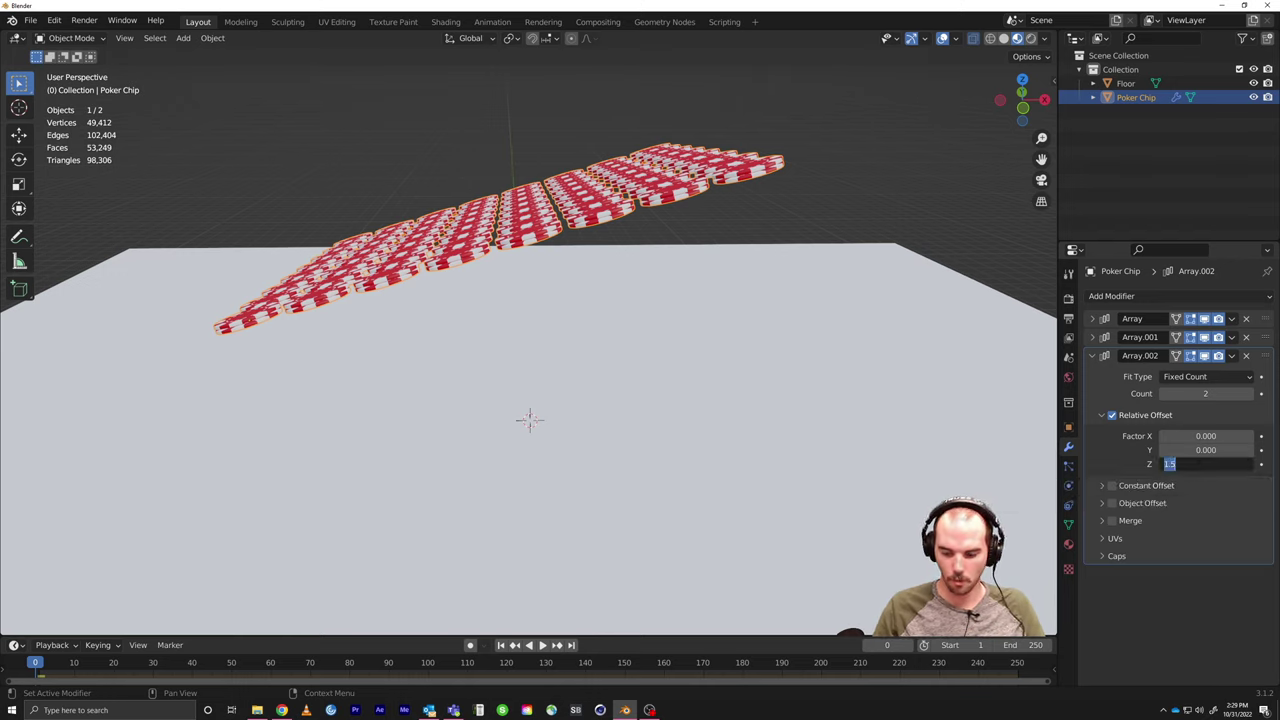
{"action": "key", "text": "Return"}
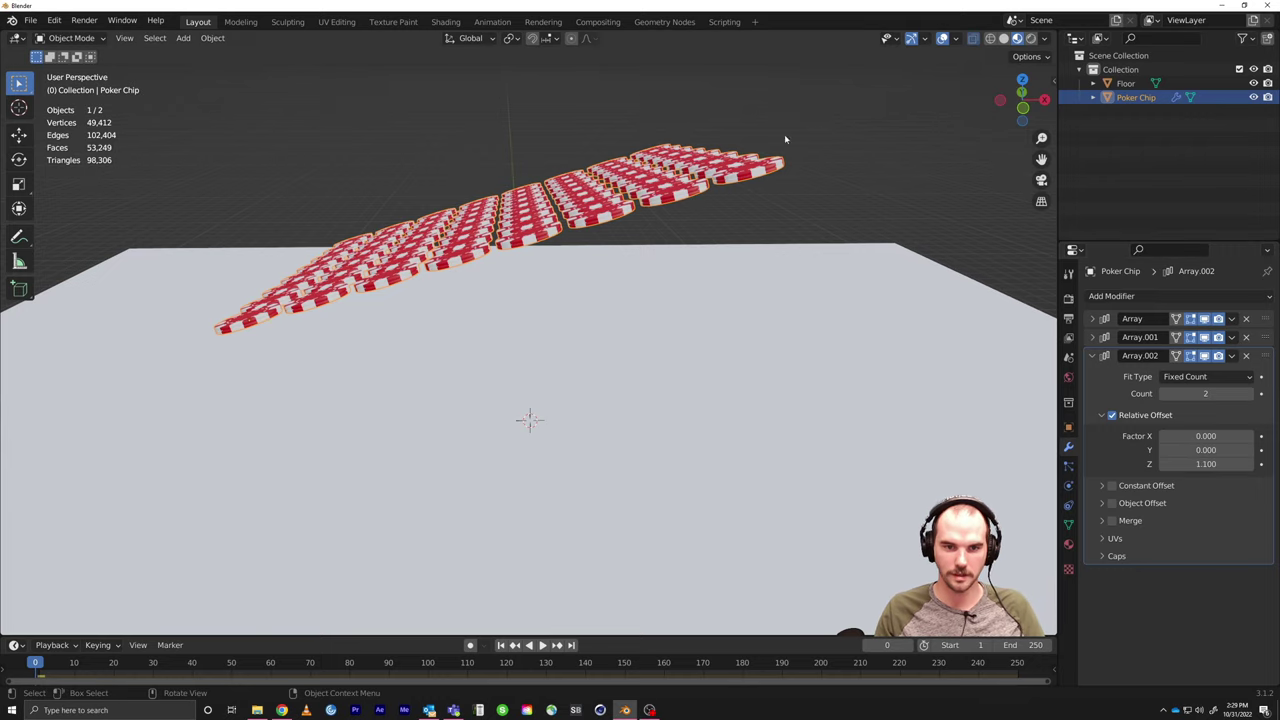
{"action": "middle_click_drag", "start_coordinate": [785, 139], "coordinate": [580, 262]}
{"action": "double_click", "coordinate": [1200, 464]}
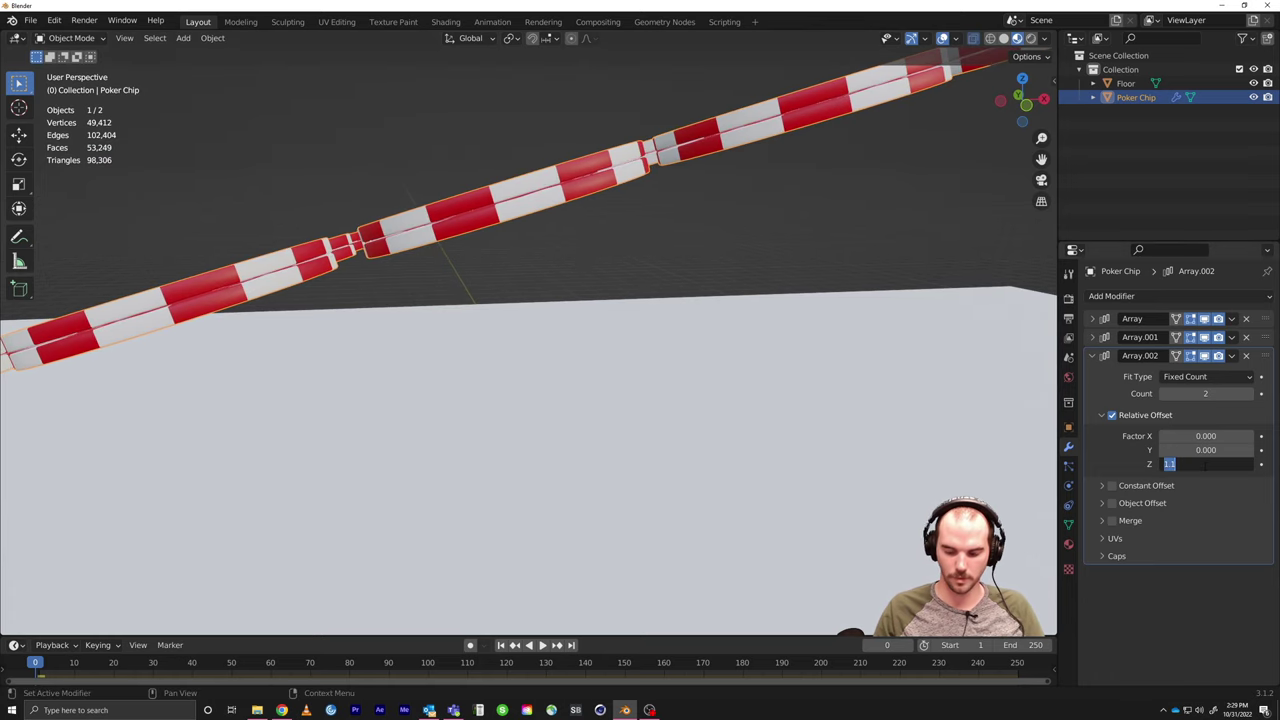
{"action": "type", "text": "3"}
{"action": "key", "text": "Return"}
Step: Set the third Array's count to 5 to stack more layers of chips
{"action": "middle_click_drag", "start_coordinate": [940, 360], "coordinate": [612, 483]}
{"action": "double_click", "coordinate": [1205, 393]}
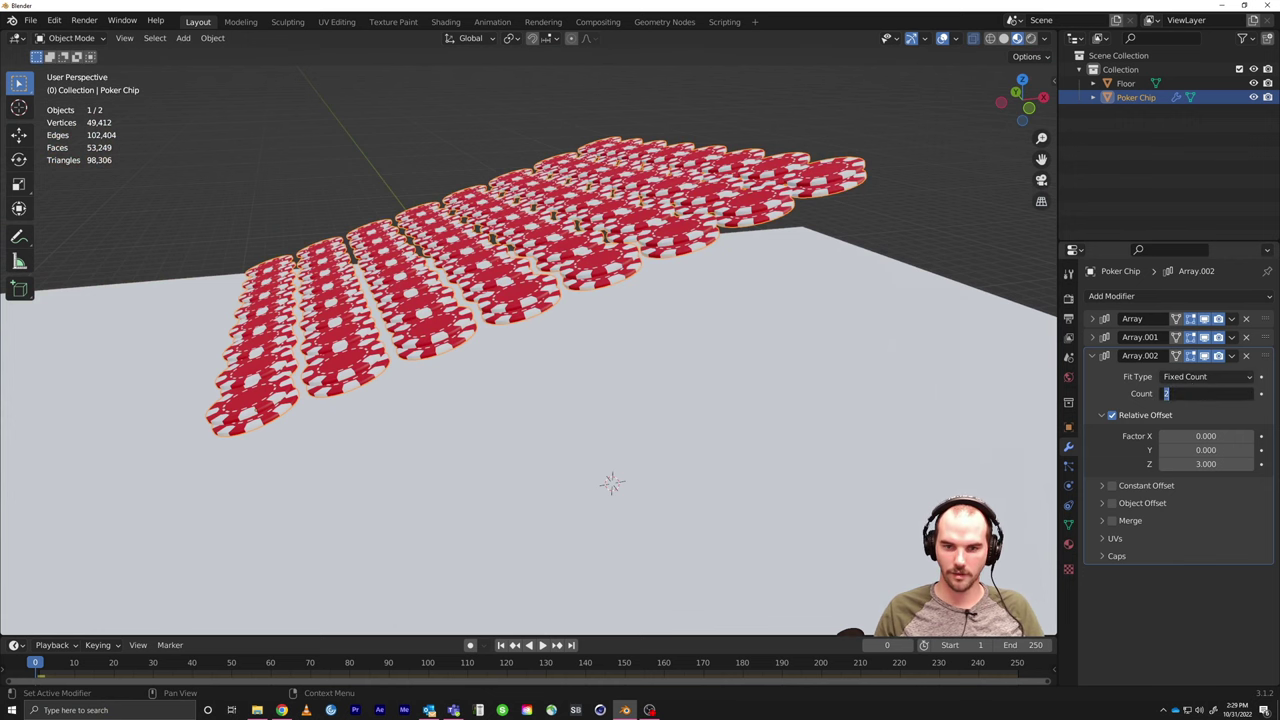
{"action": "type", "text": "5"}
{"action": "key", "text": "Return"}
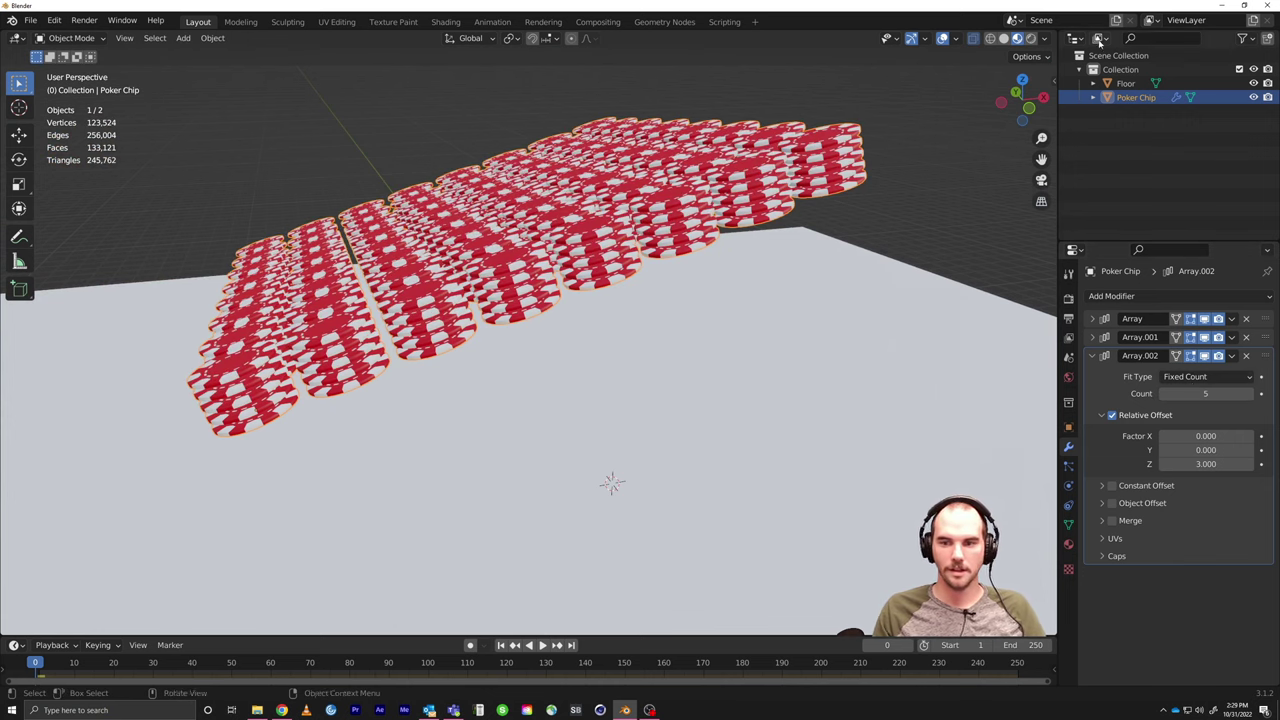
Step: Switch to Calculator, work out the total number of chips as 8 × 8 × 5, and close it
{"action": "key", "text": "super"}
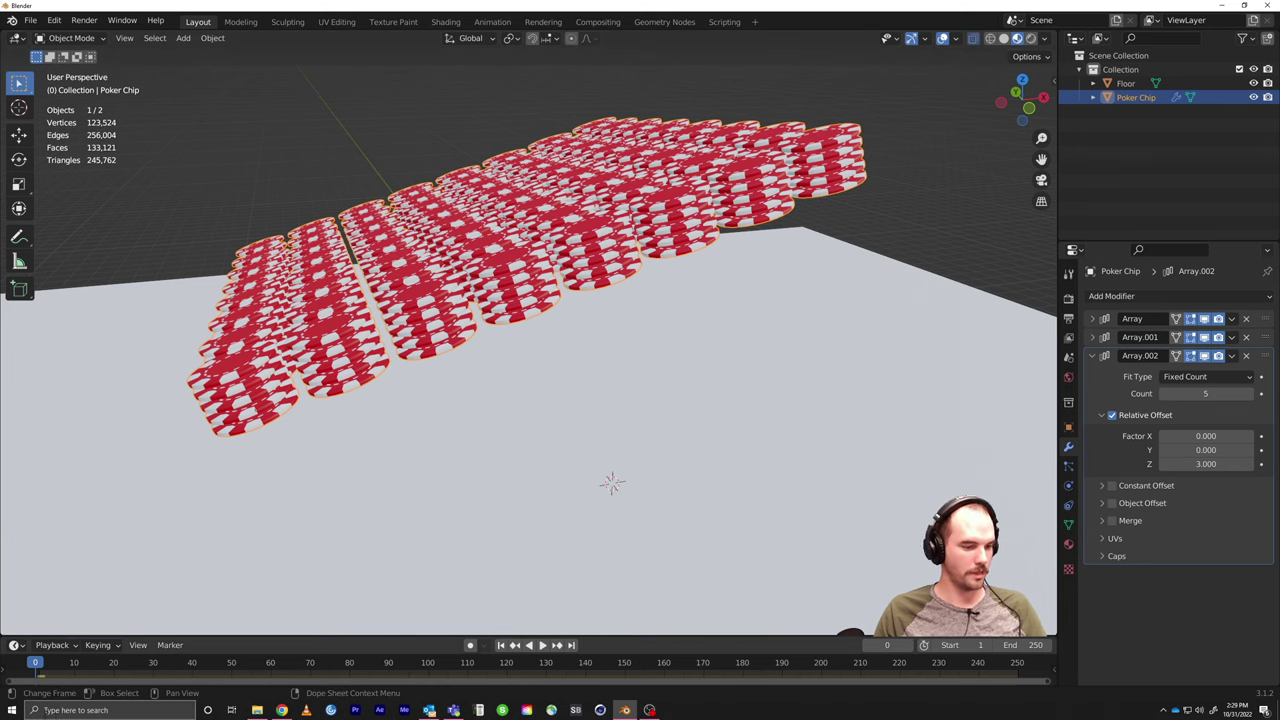
{"action": "type", "text": "calc"}
{"action": "key", "text": "Return"}
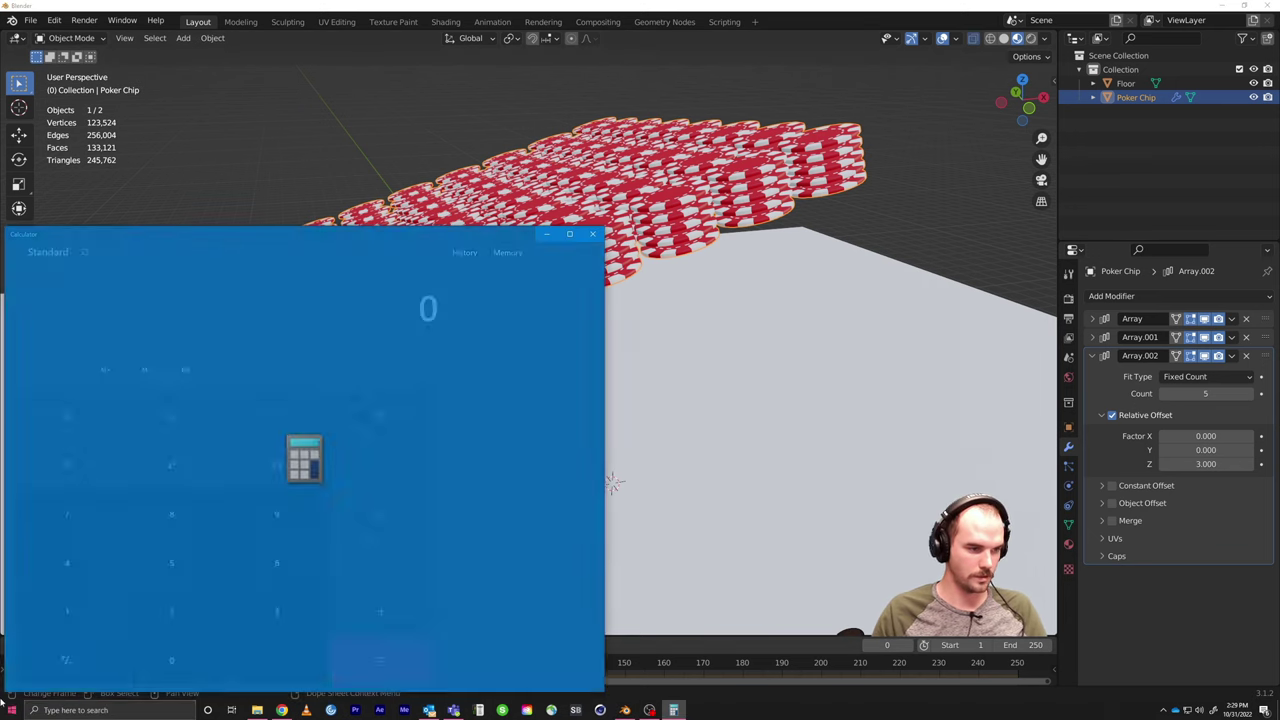
{"action": "type", "text": "8"}
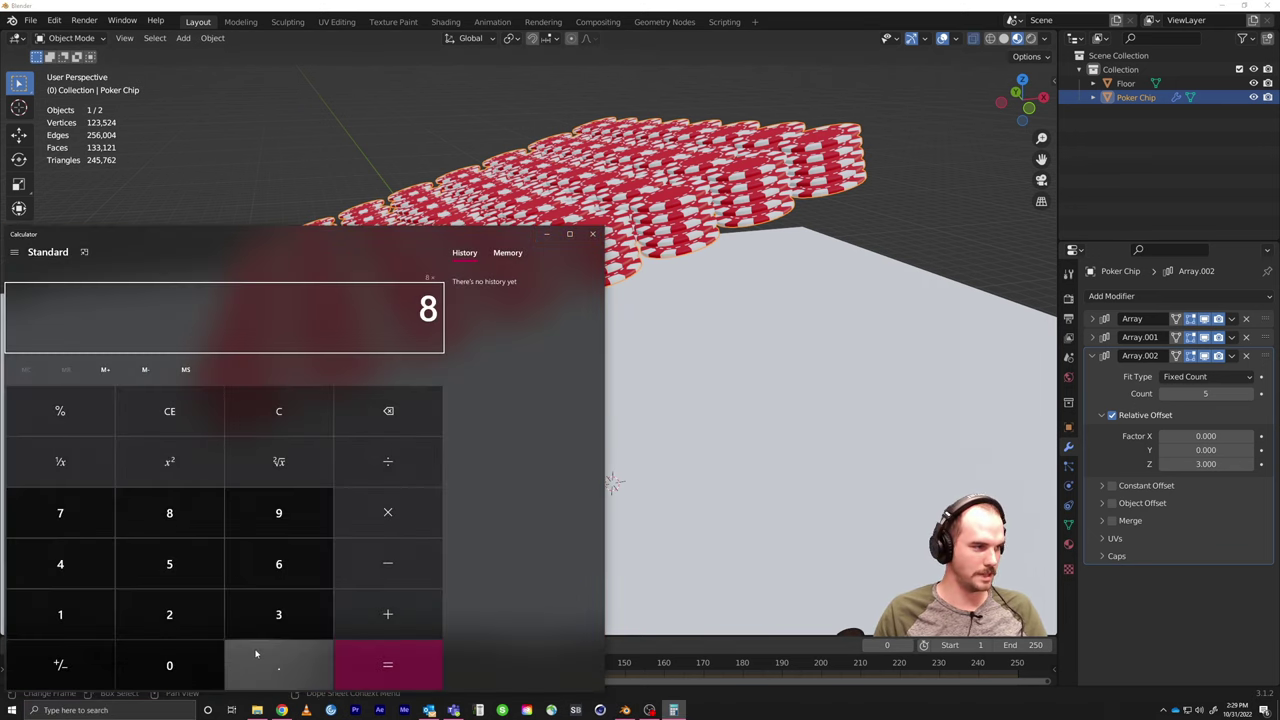
{"action": "key", "text": "Return"}
{"action": "type", "text": "5"}
{"action": "key", "text": "Return"}
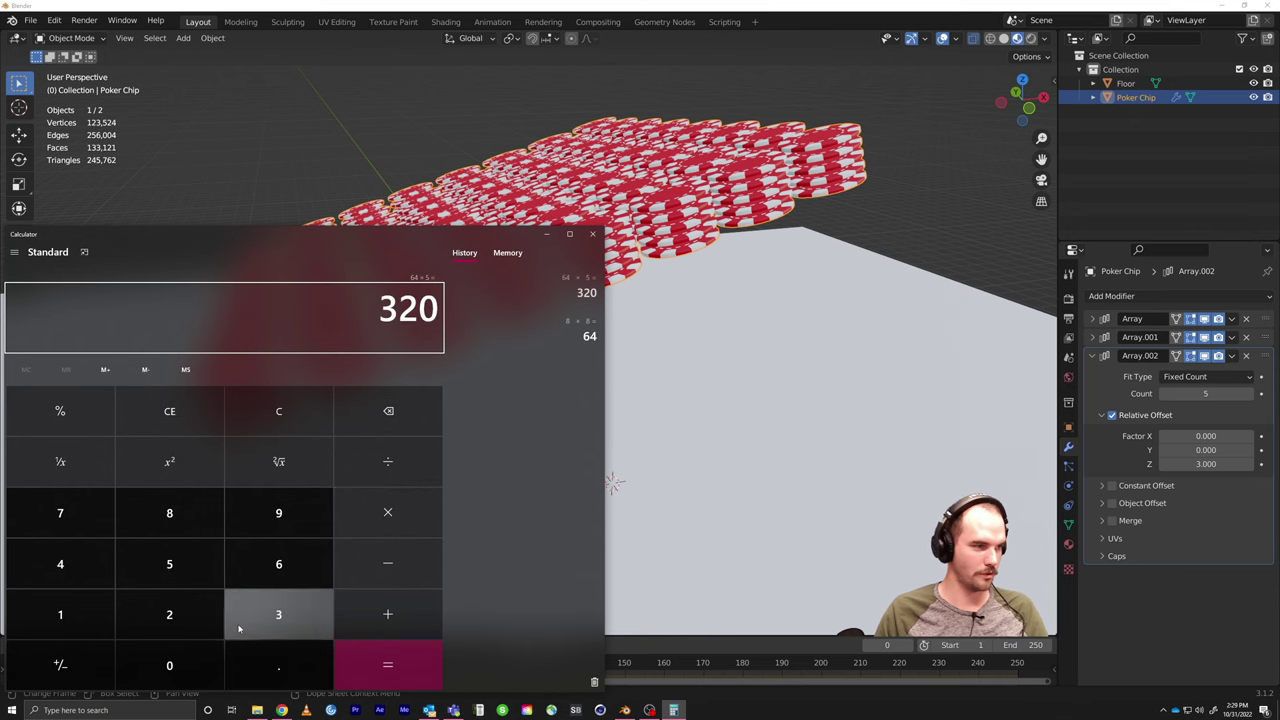
{"action": "left_click", "coordinate": [593, 236]}
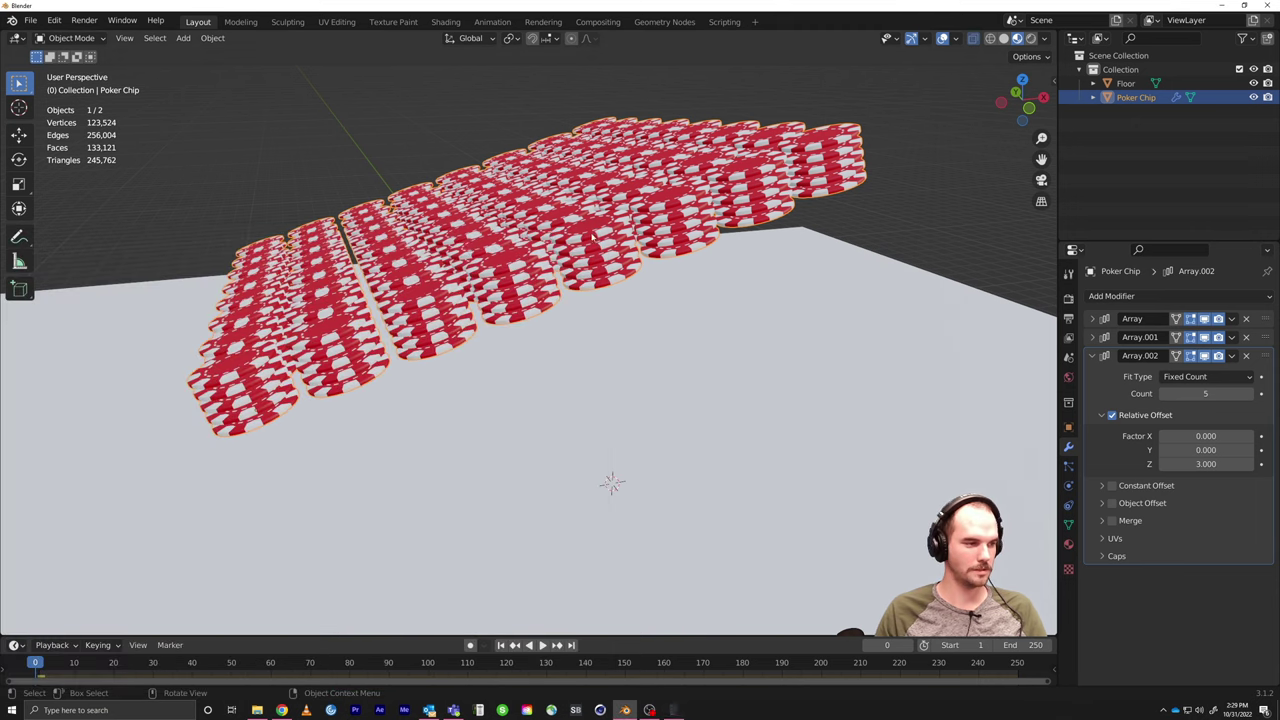
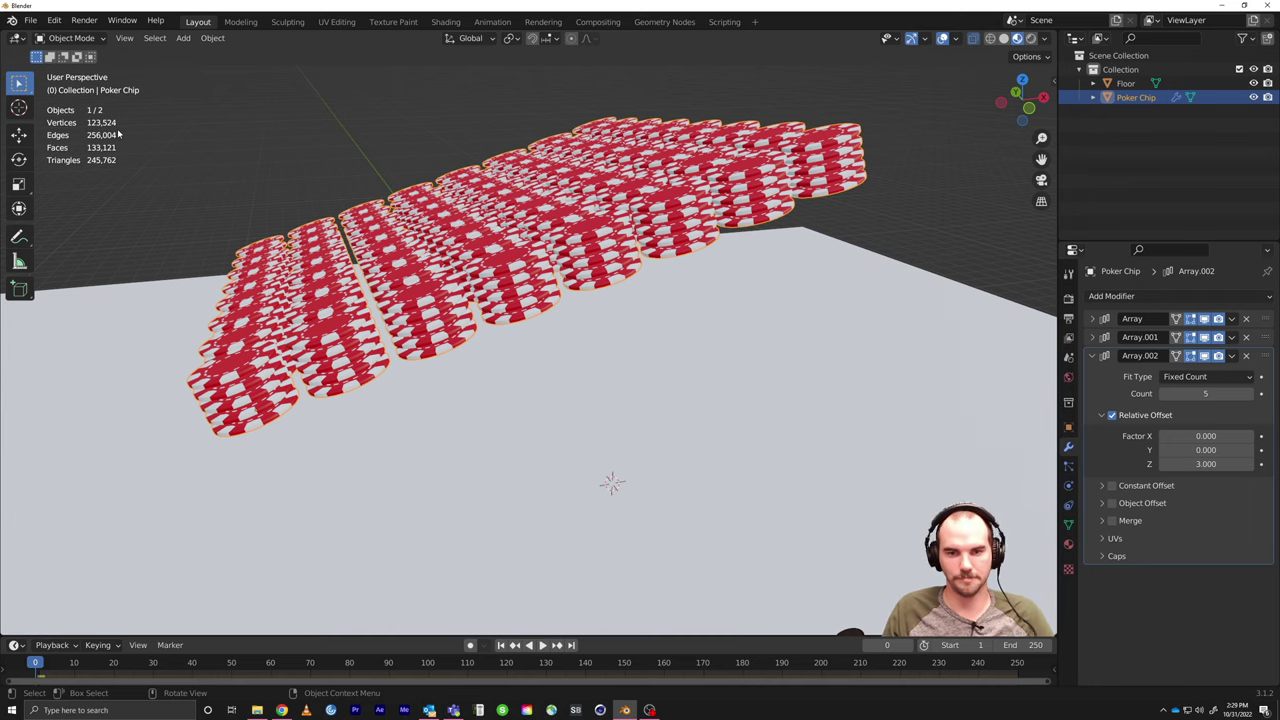
Step: Collapse the third Array's settings, play the simulation of the arrayed chips, and return to frame 0
{"action": "left_click", "coordinate": [1094, 357]}
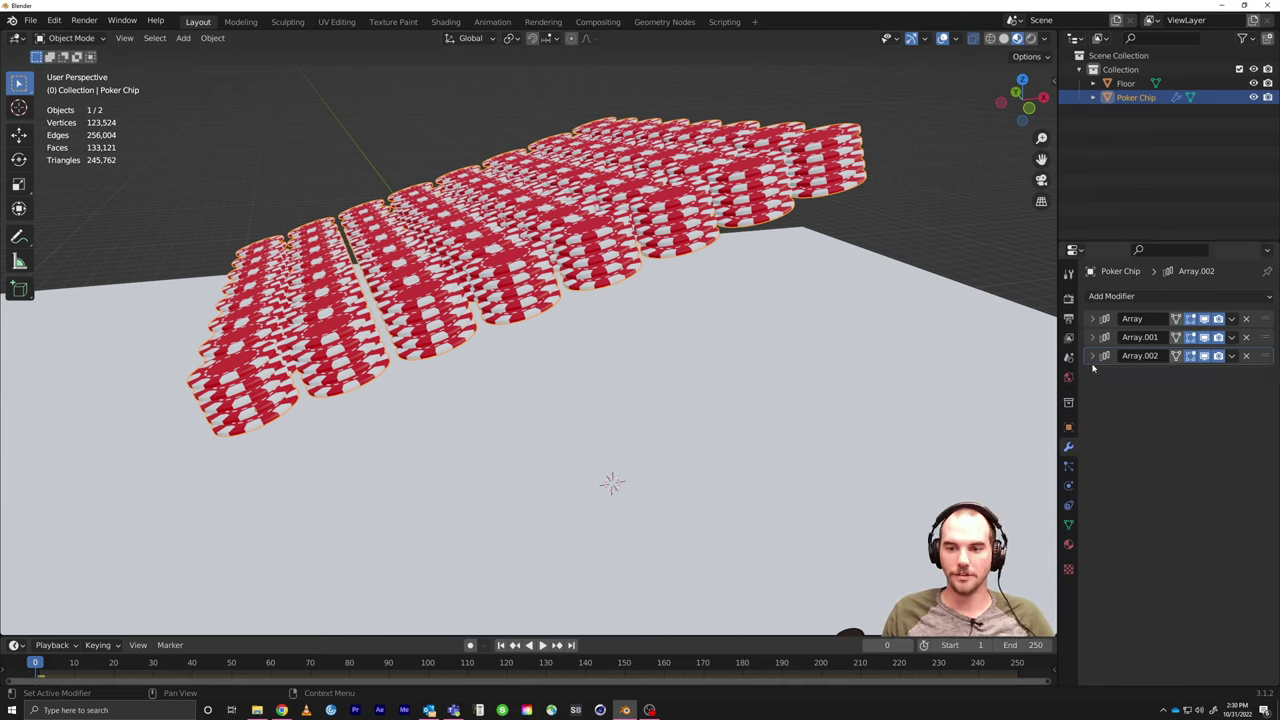
{"action": "middle_click_drag", "start_coordinate": [618, 258], "coordinate": [585, 270]}
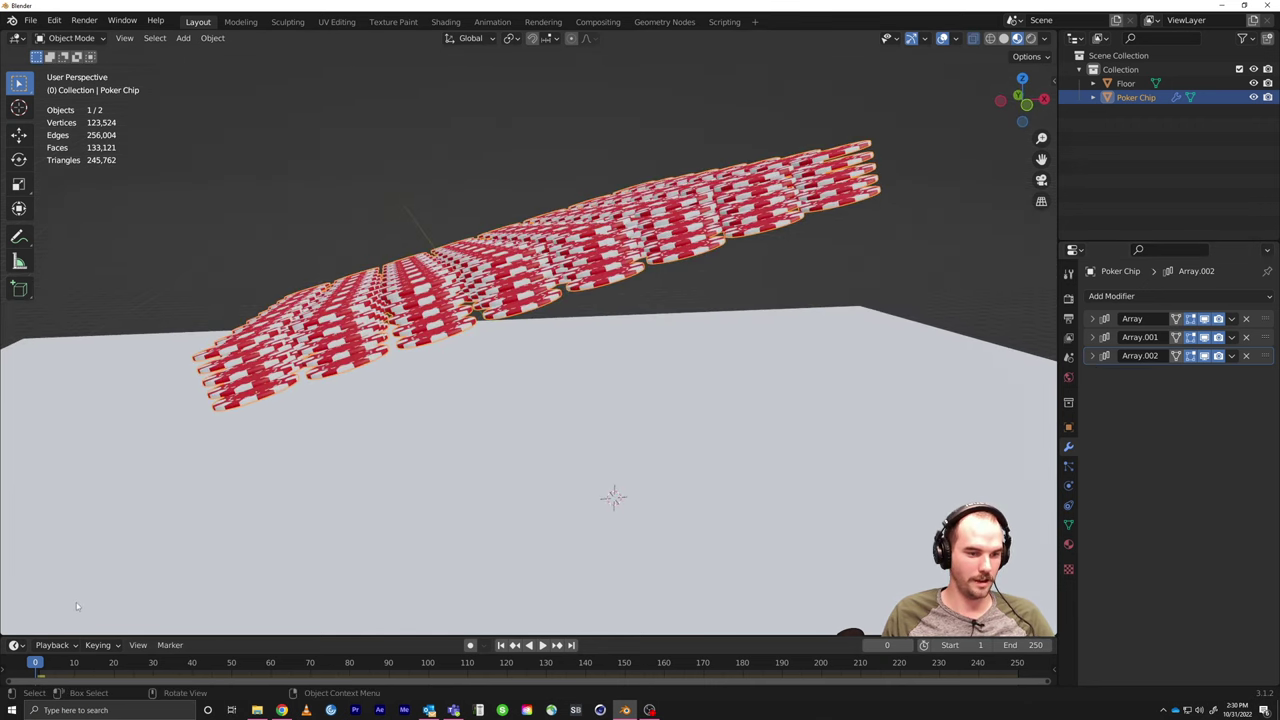
{"action": "key", "text": "space"}
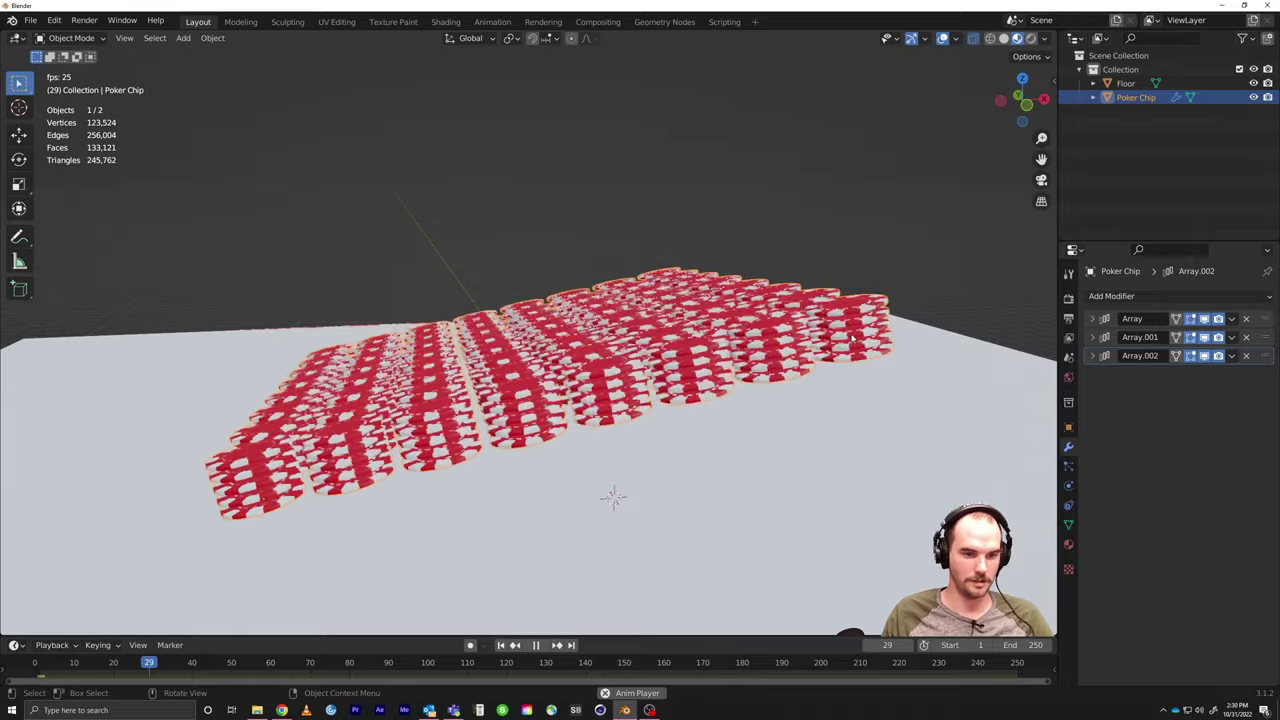
{"action": "key", "text": "space"}
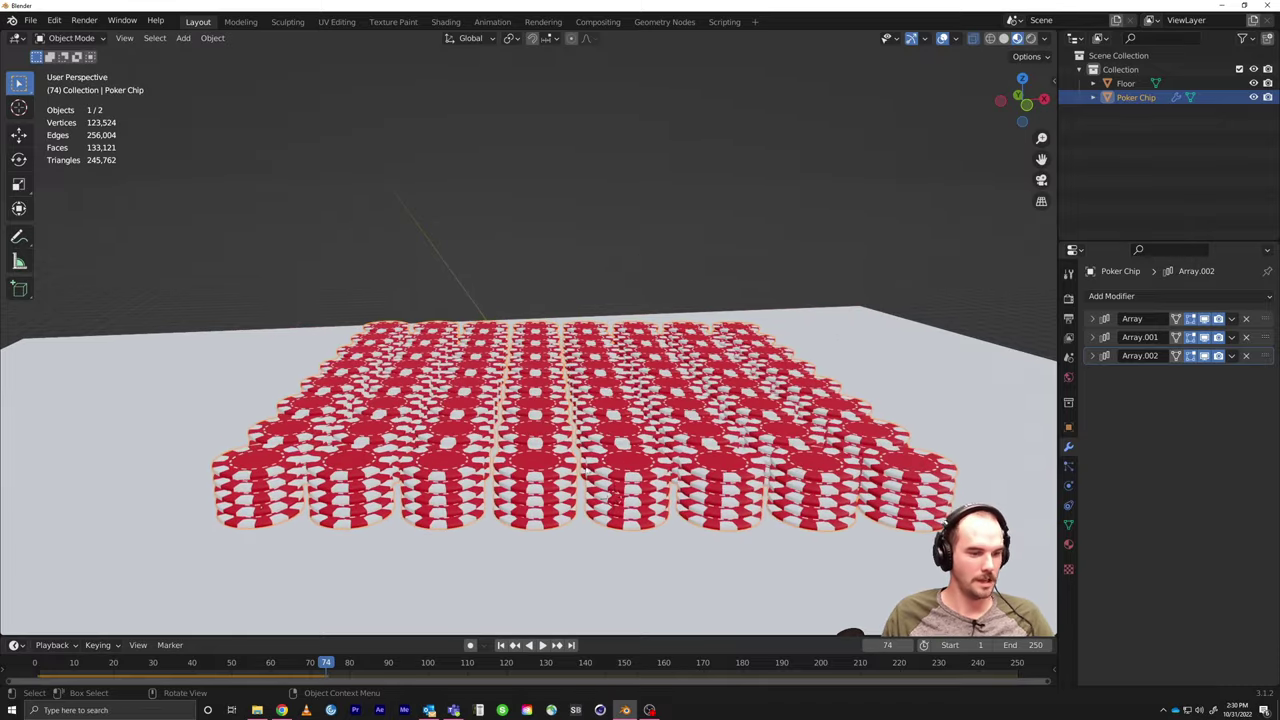
{"action": "left_click_drag", "start_coordinate": [60, 665], "coordinate": [35, 665]}
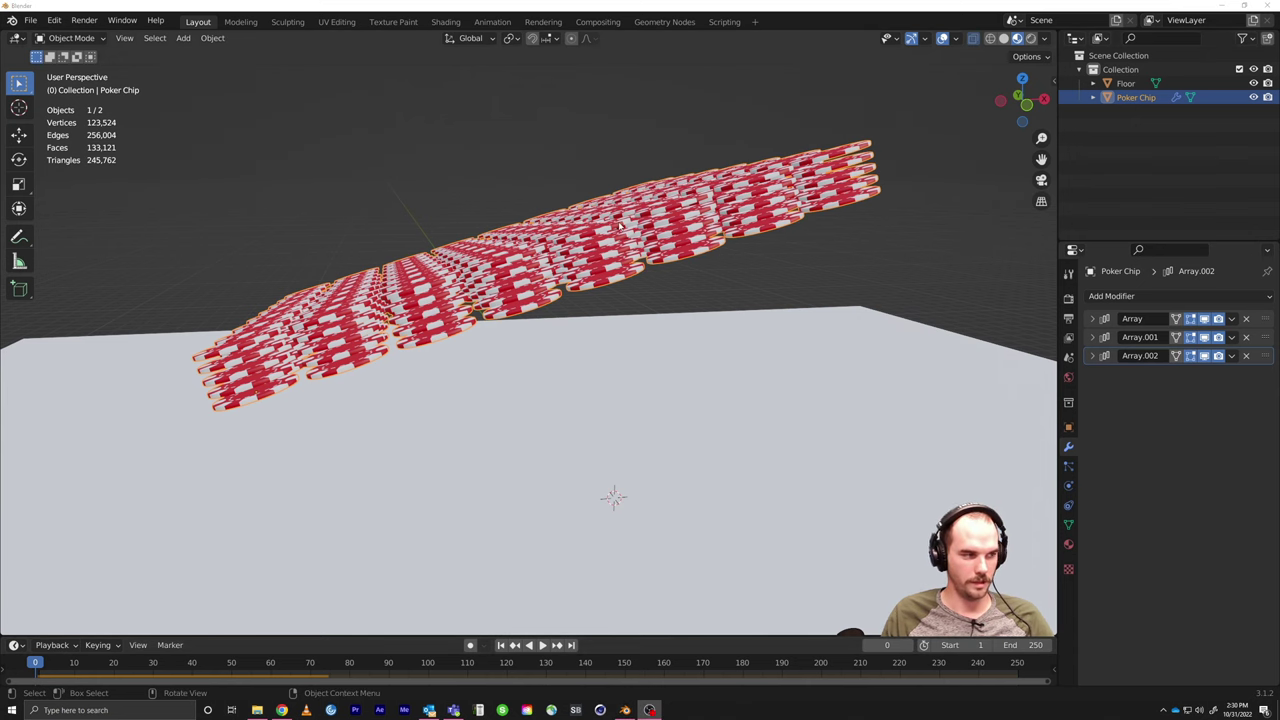
Step: Apply Visual Geometry to Mesh on the poker chip to turn all its Array modifiers into real geometry
{"action": "middle_click_drag", "start_coordinate": [620, 225], "coordinate": [563, 205]}
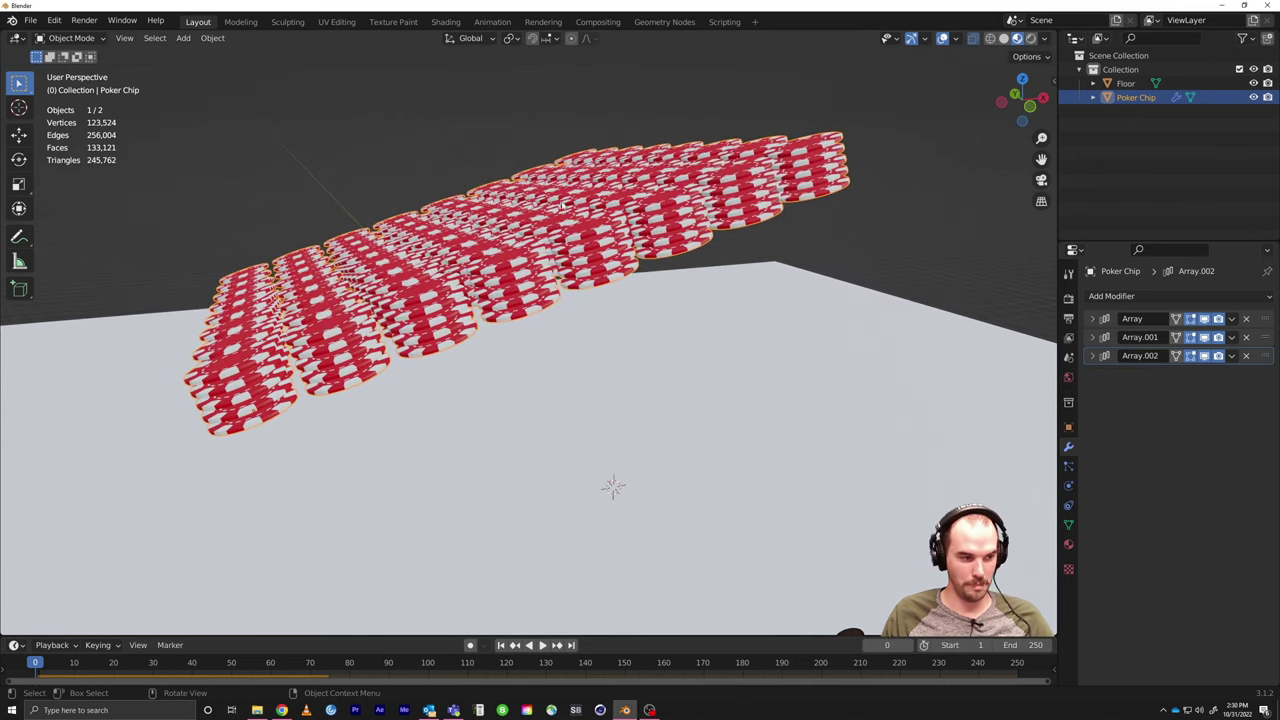
{"action": "key", "text": "ctrl+a"}
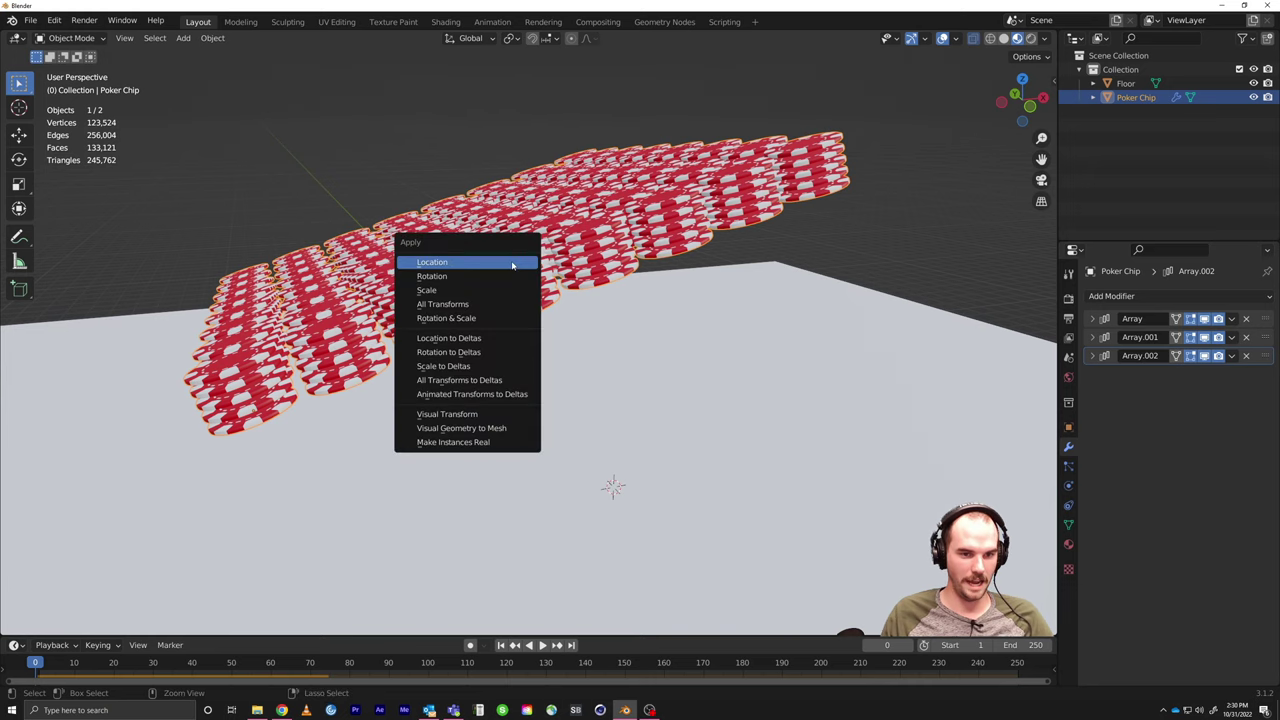
{"action": "left_click", "coordinate": [468, 429]}
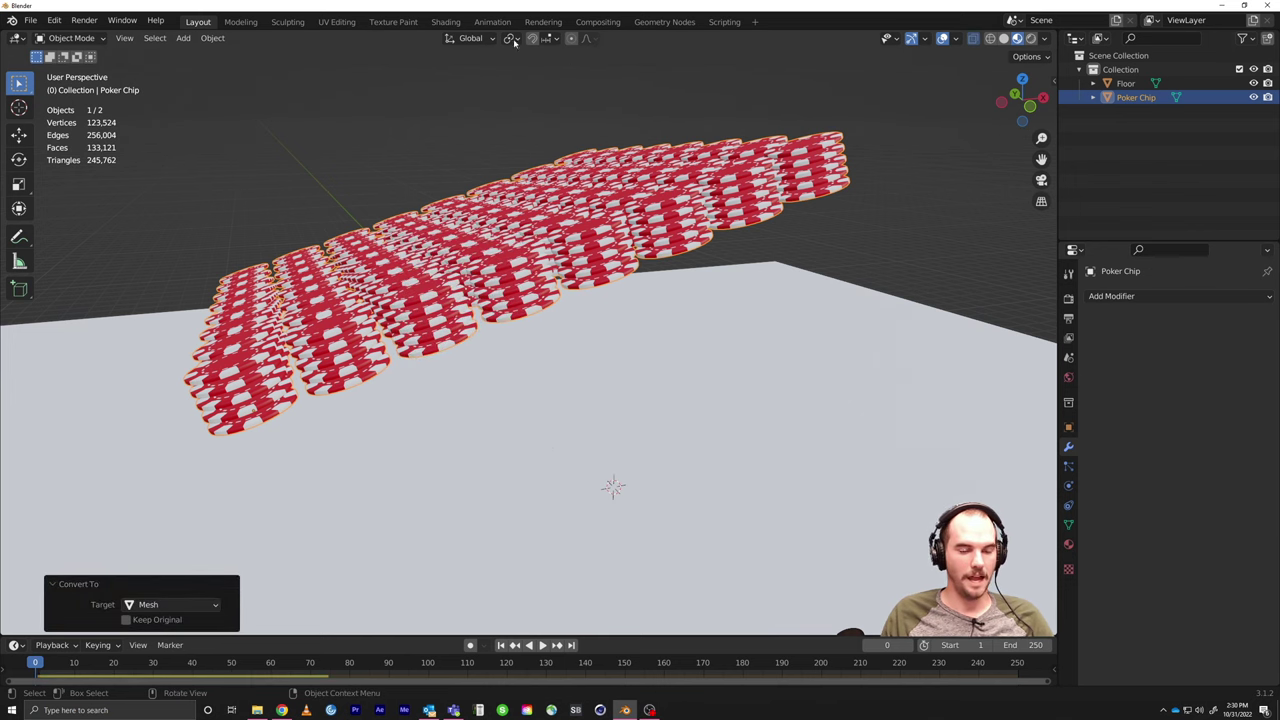
{"action": "middle_click_drag", "start_coordinate": [530, 80], "coordinate": [953, 257]}
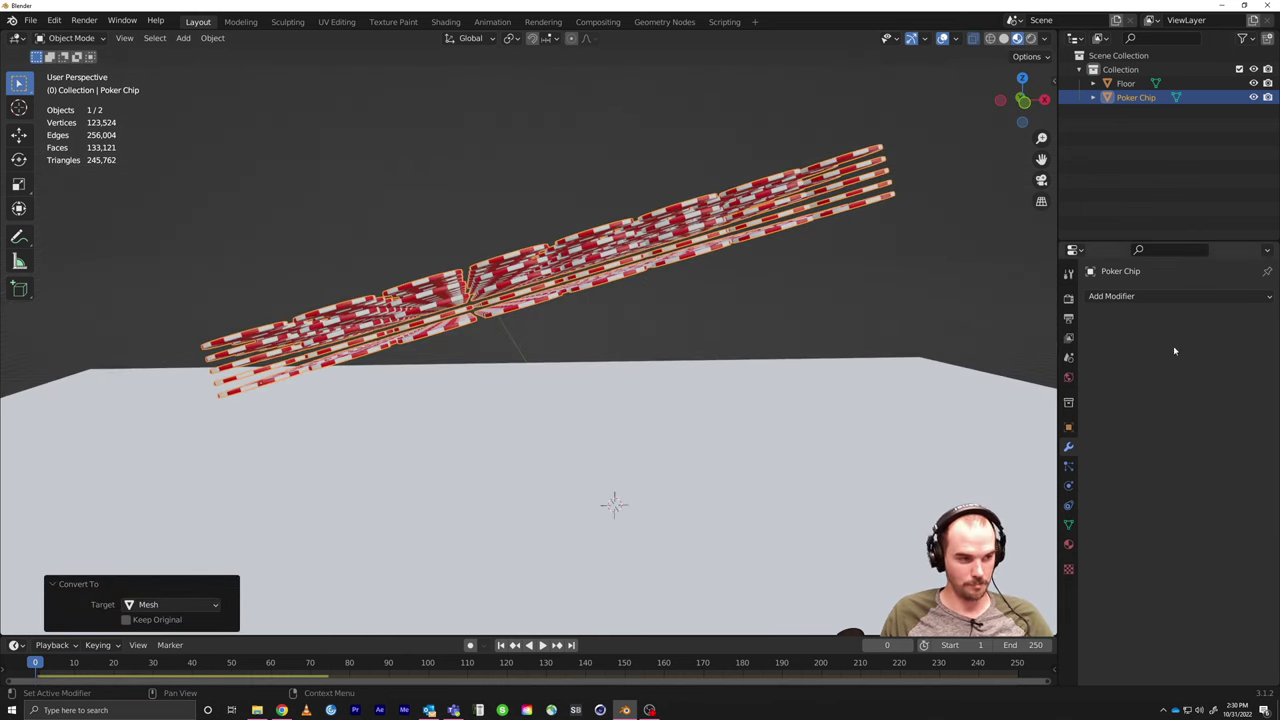
Step: Select the whole poker chip mesh in Edit Mode and separate it by loose parts into individual chip objects
{"action": "middle_click_drag", "start_coordinate": [590, 243], "coordinate": [530, 199]}
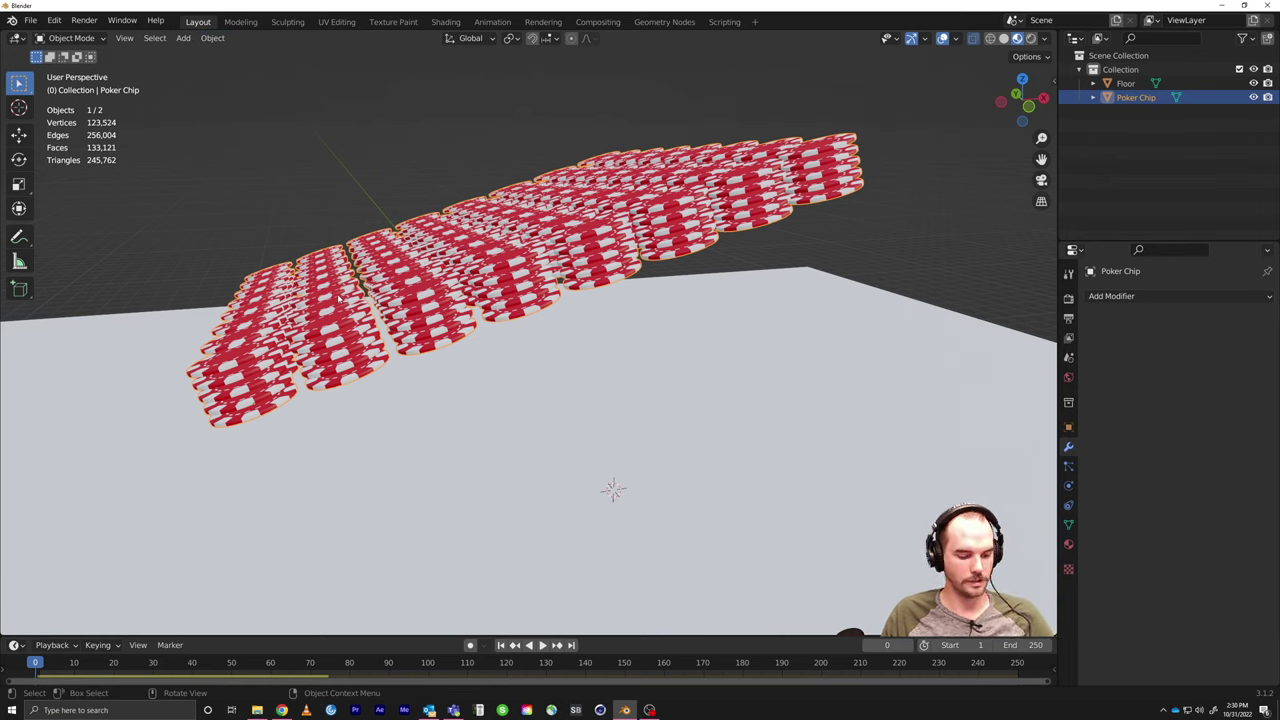
{"action": "key", "text": "Tab"}
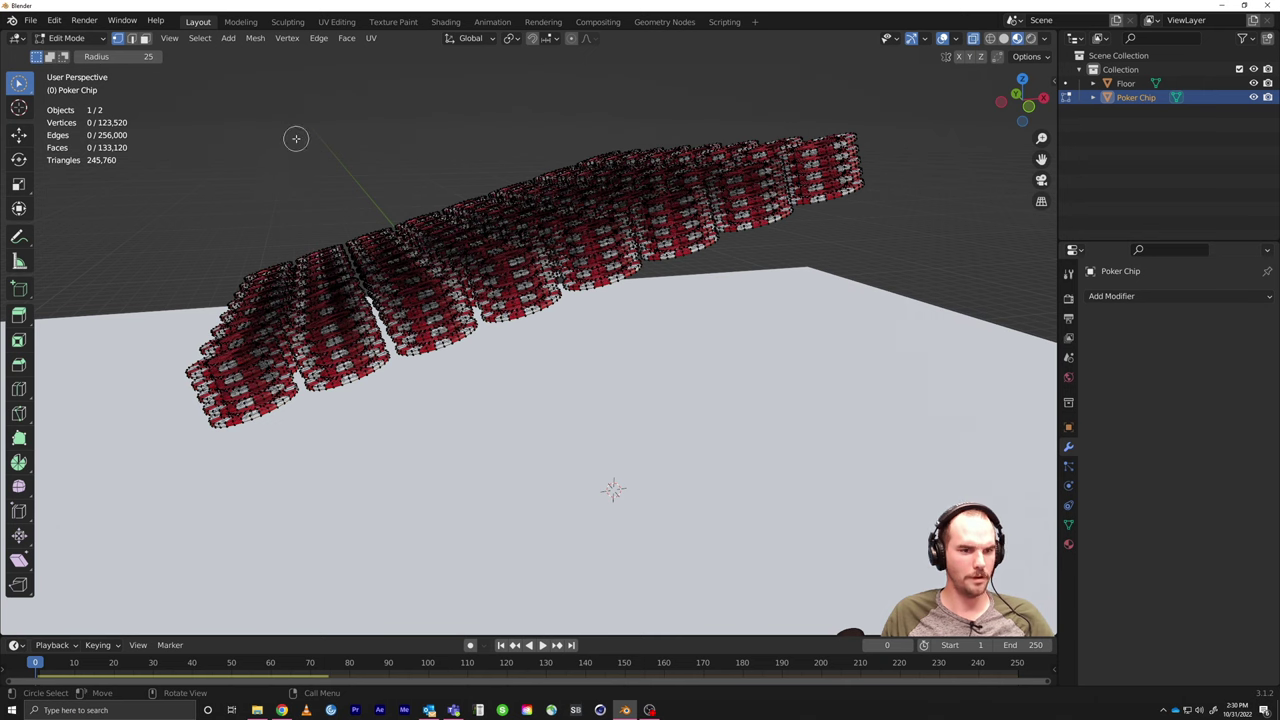
{"action": "key", "text": "a"}
{"action": "left_click", "coordinate": [256, 39]}
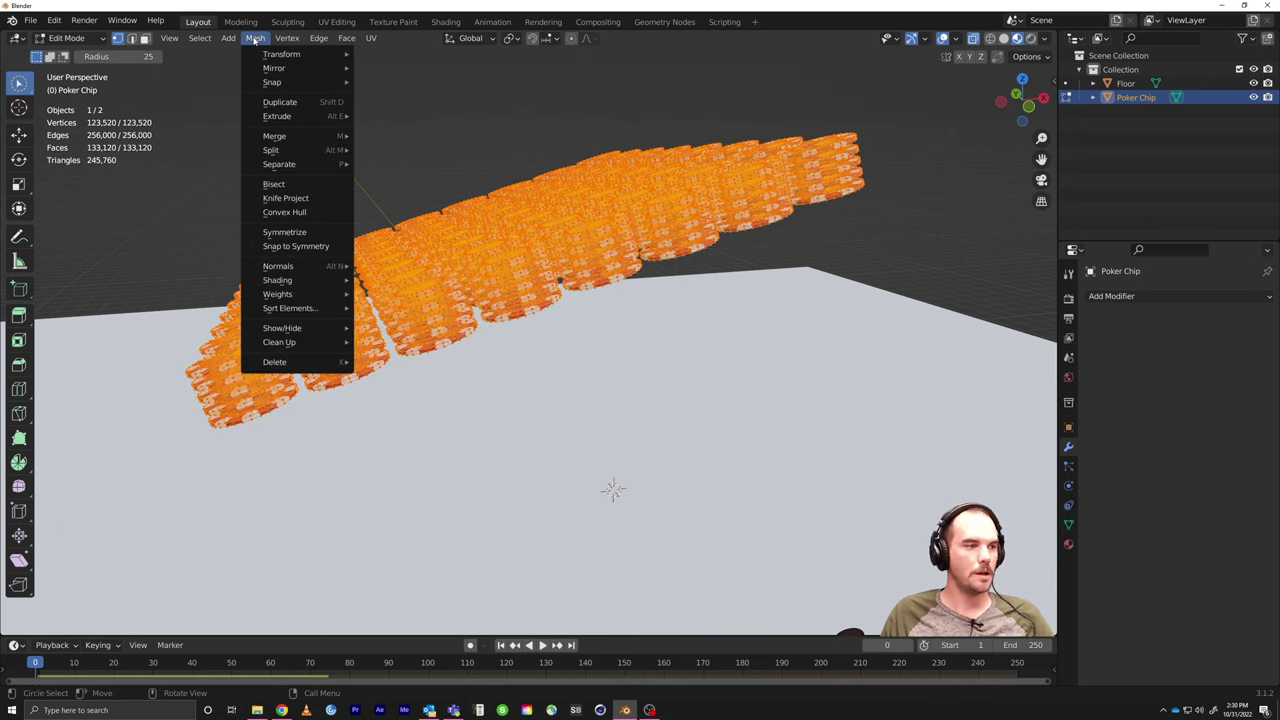
{"action": "mouse_move", "coordinate": [313, 168]}
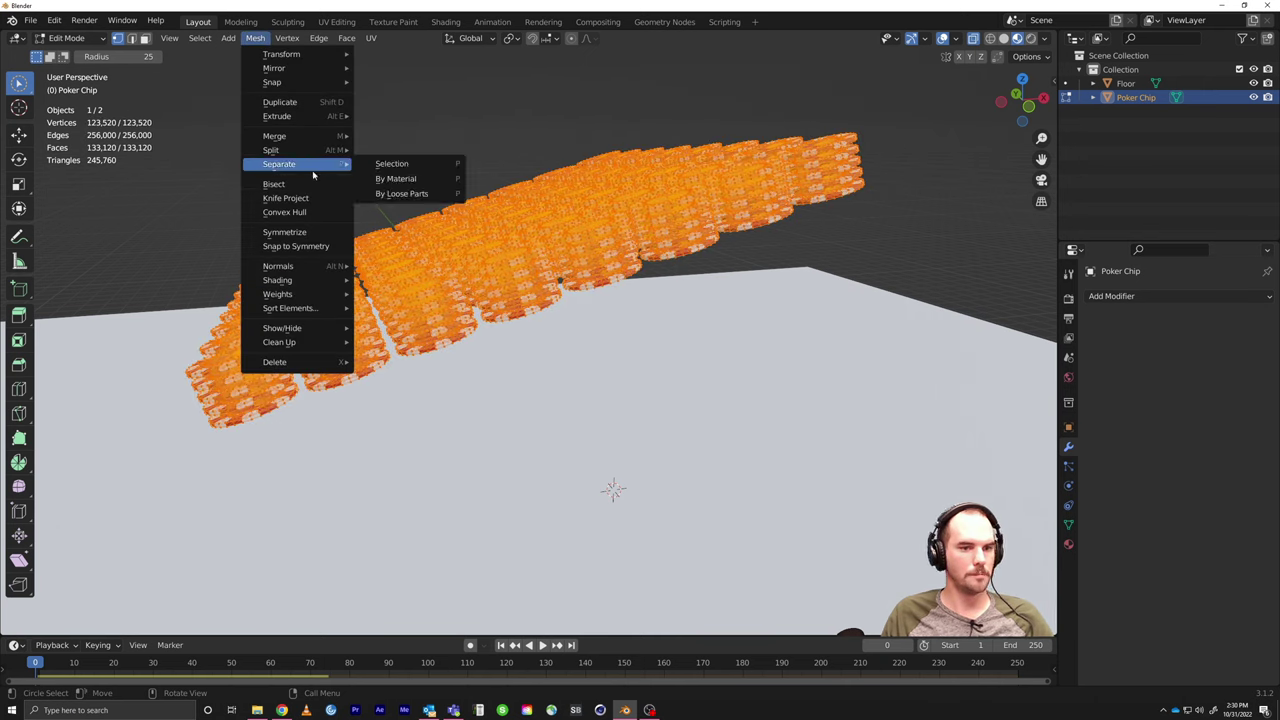
{"action": "left_click", "coordinate": [385, 194]}
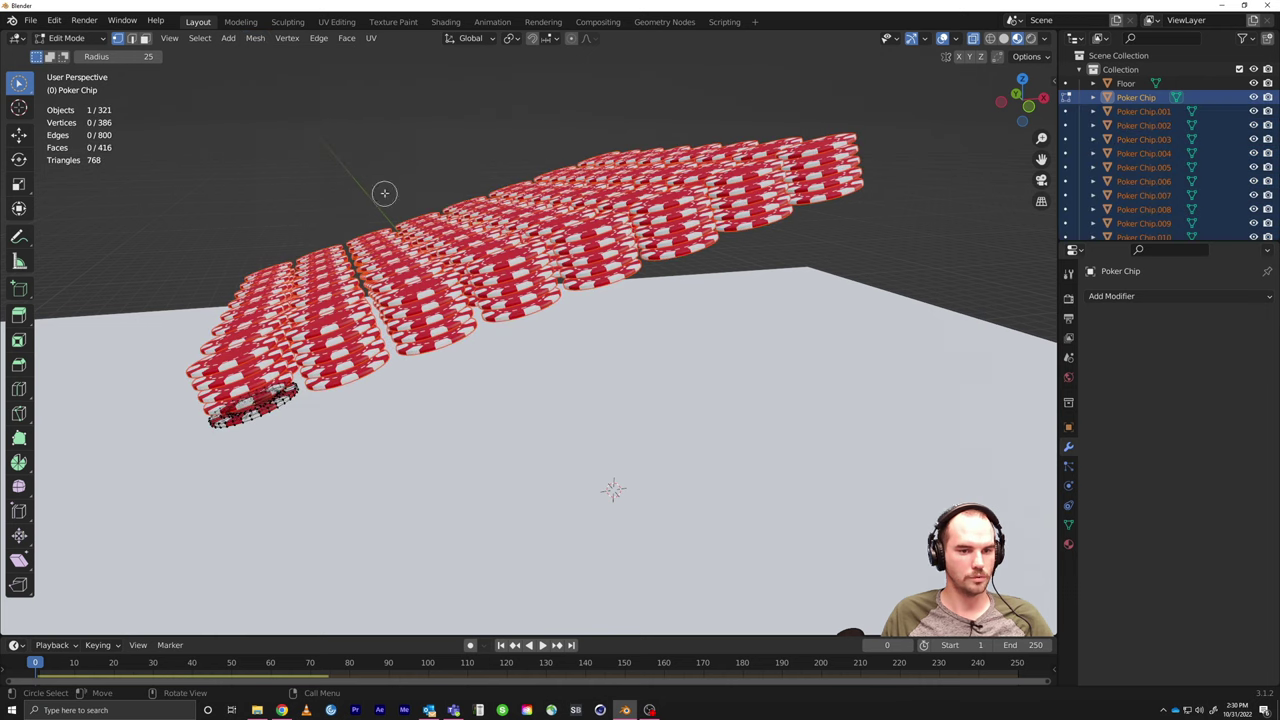
{"action": "scroll", "coordinate": [1157, 177], "scroll_direction": "down", "scroll_amount": 2}
{"action": "scroll", "coordinate": [1157, 177], "scroll_direction": "down", "scroll_amount": 20}
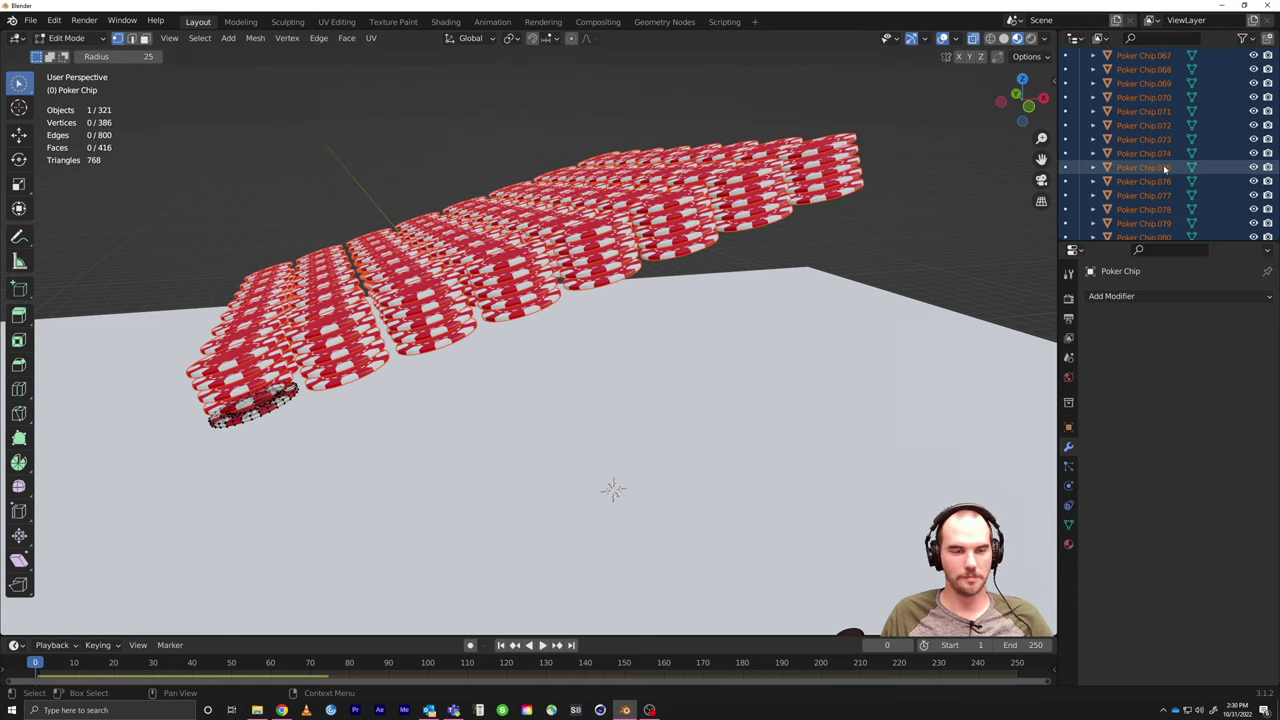
{"action": "scroll", "coordinate": [1160, 176], "scroll_direction": "up", "scroll_amount": 20}
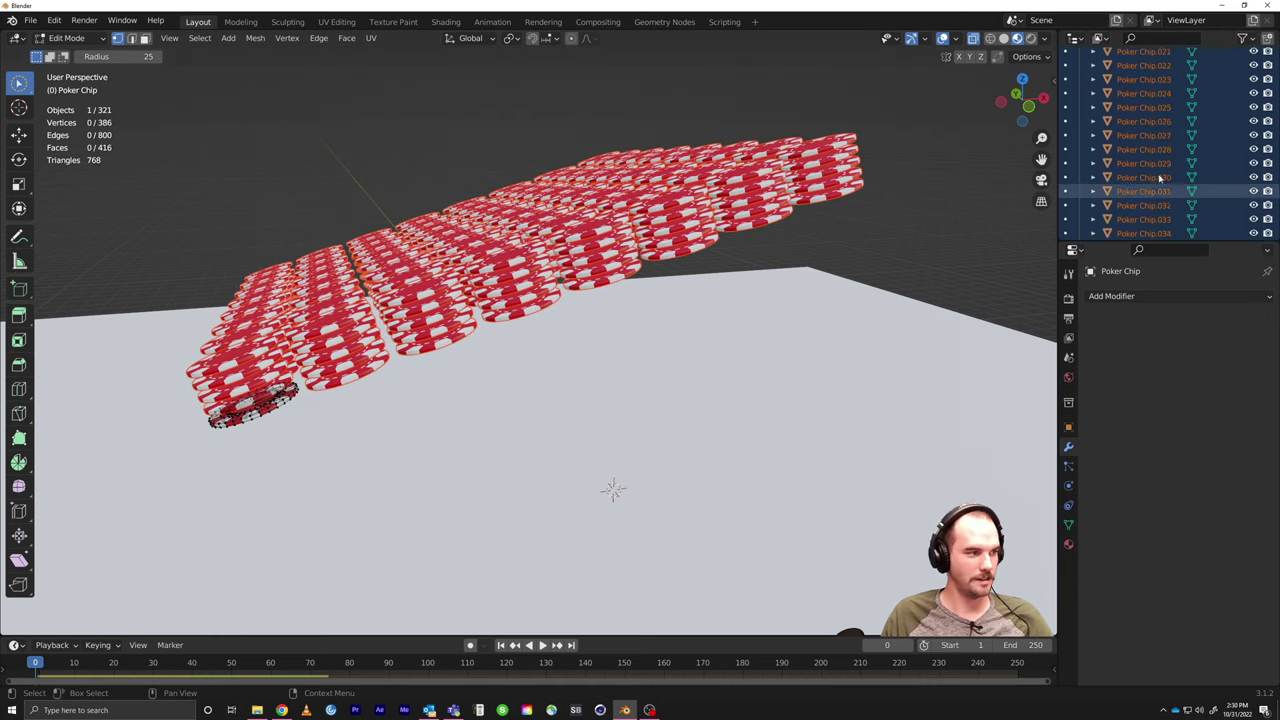
Step: Return to Object Mode, select all objects, and set each one's origin to its geometry
{"action": "key", "text": "a"}
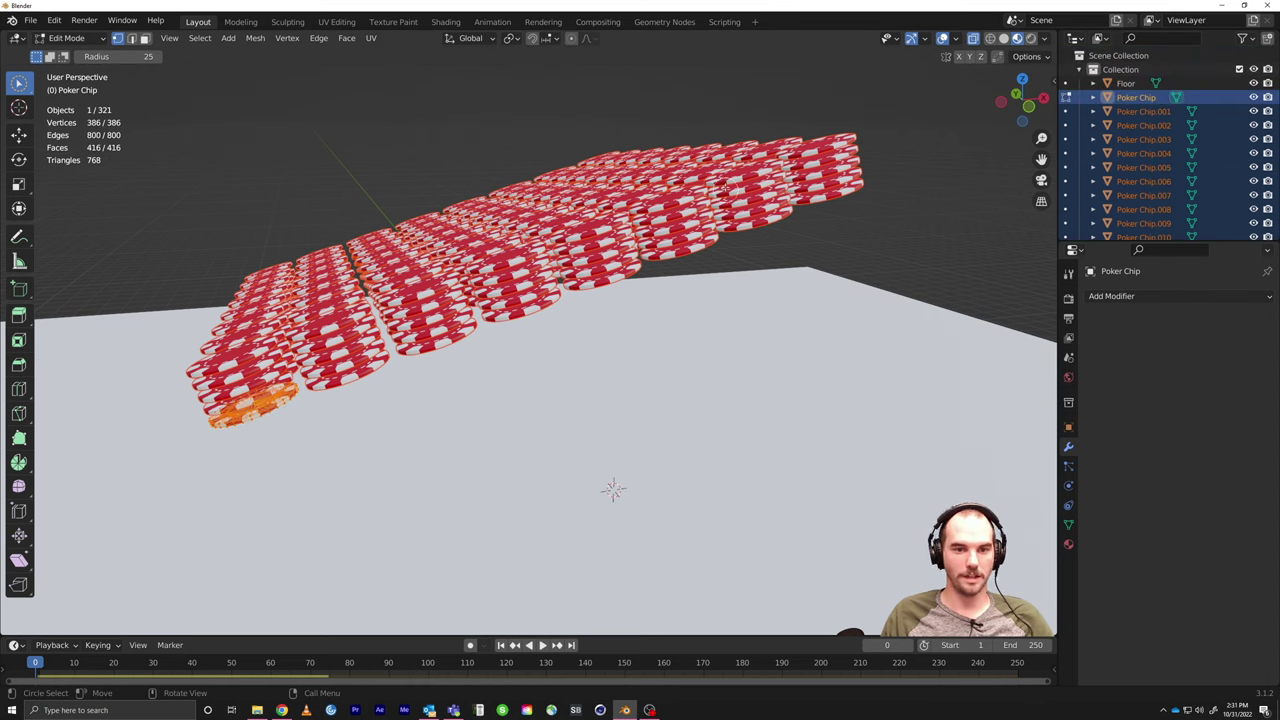
{"action": "left_click", "coordinate": [68, 38]}
{"action": "left_click", "coordinate": [70, 52]}
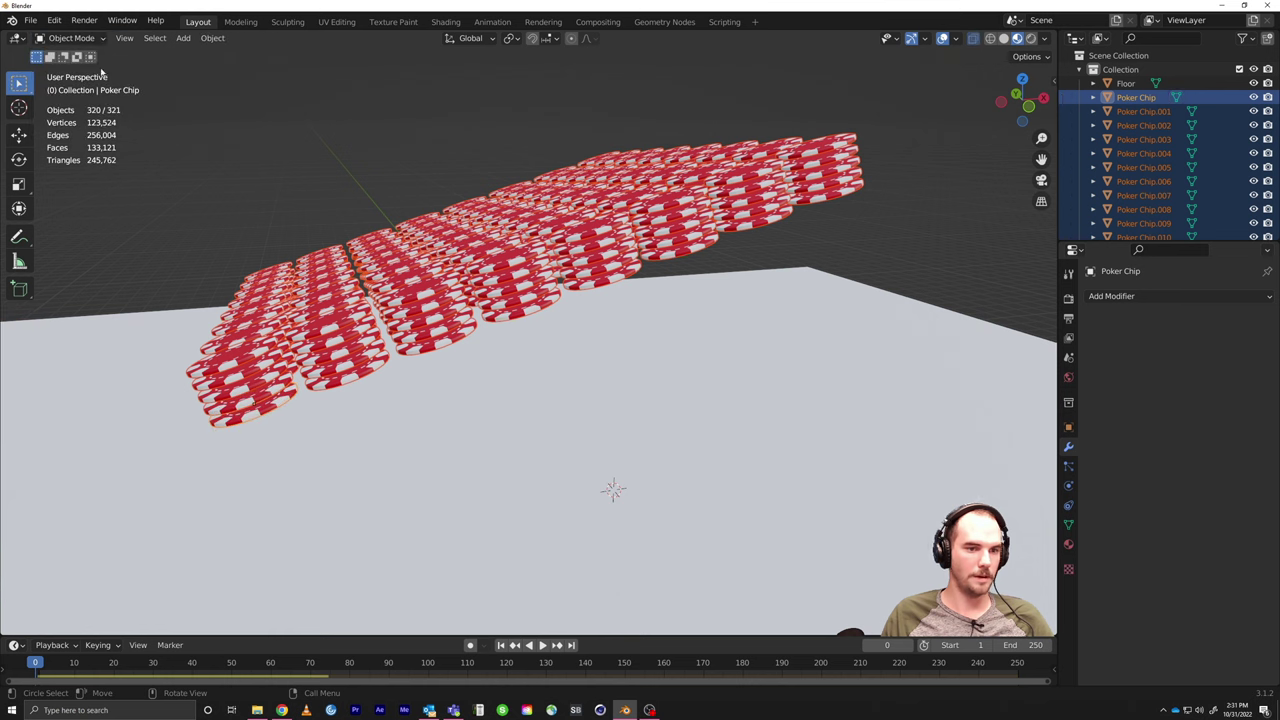
{"action": "left_click", "coordinate": [213, 40]}
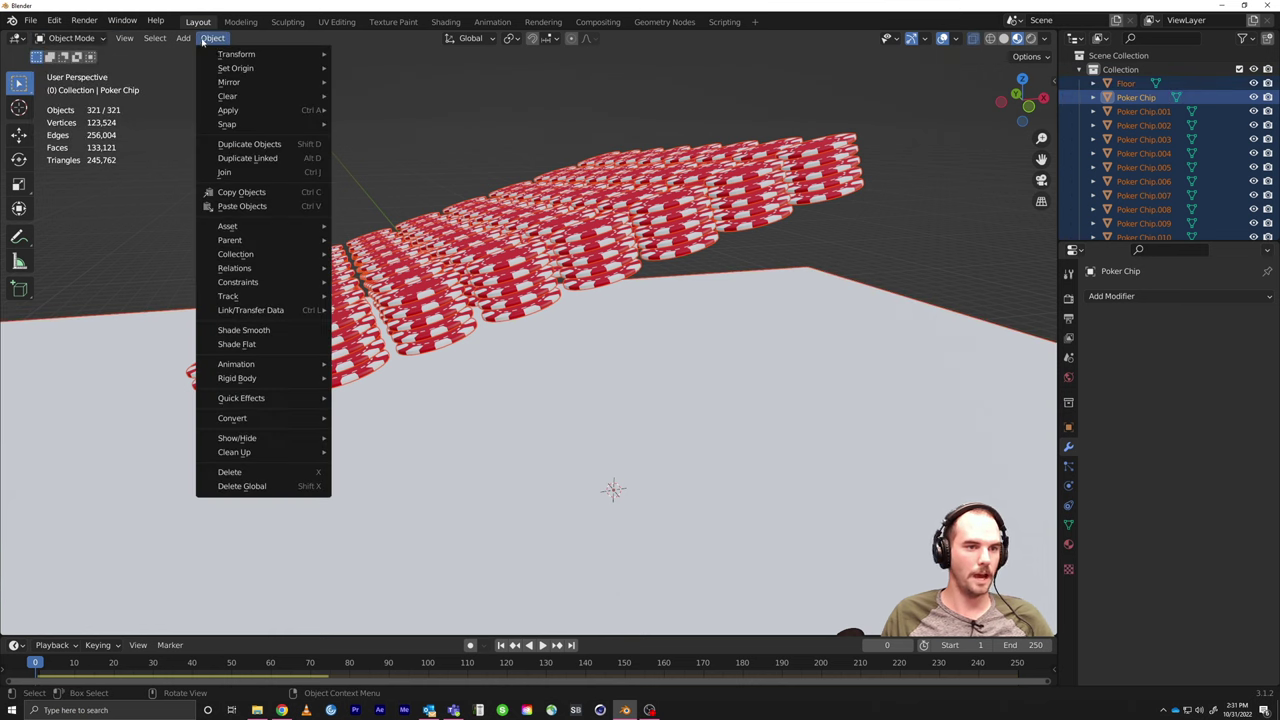
{"action": "mouse_move", "coordinate": [296, 76]}
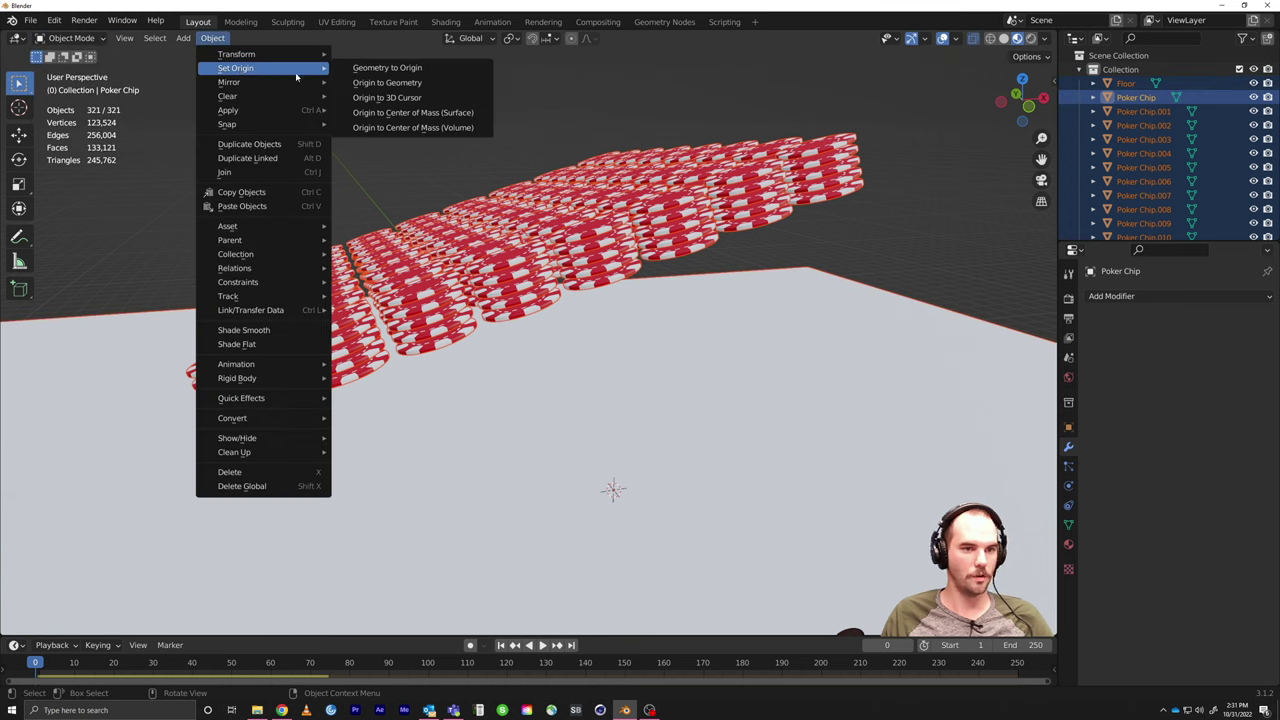
{"action": "left_click", "coordinate": [393, 84]}
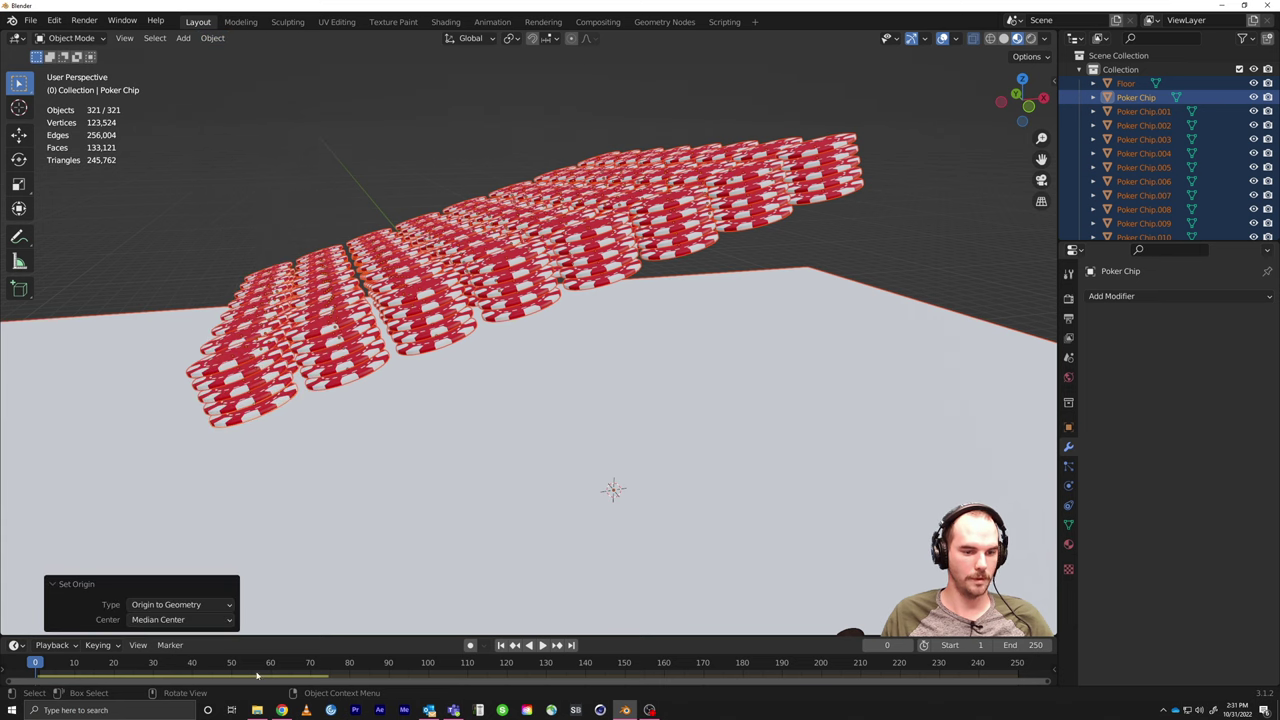
Step: Play the physics simulation of the separated chips from frame 0
{"action": "key", "text": "space"}
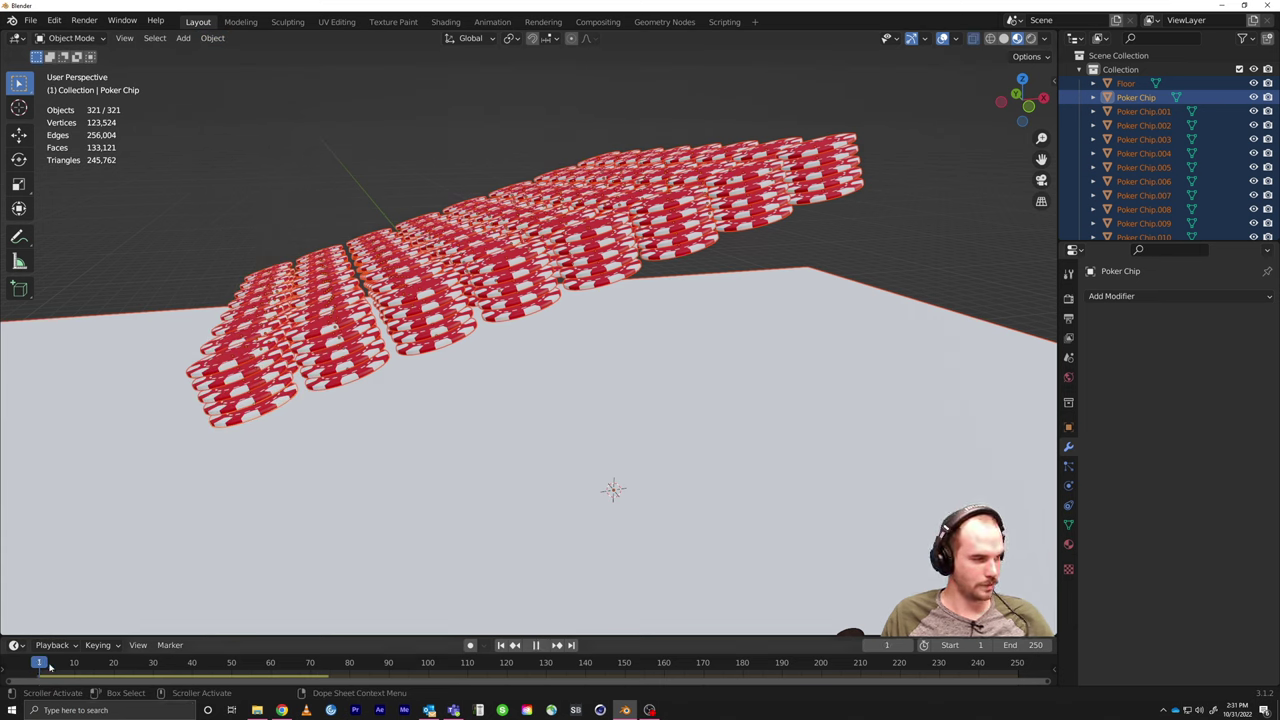
{"action": "key", "text": "Escape"}
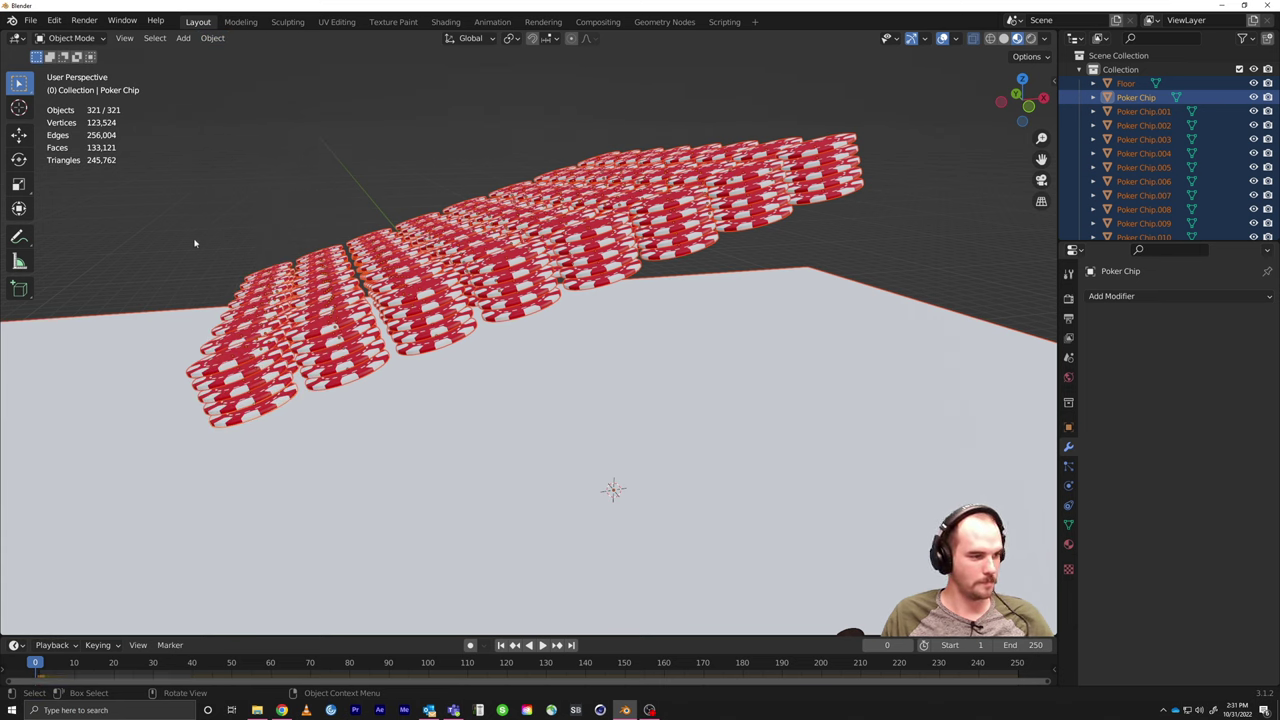
{"action": "key", "text": "space"}
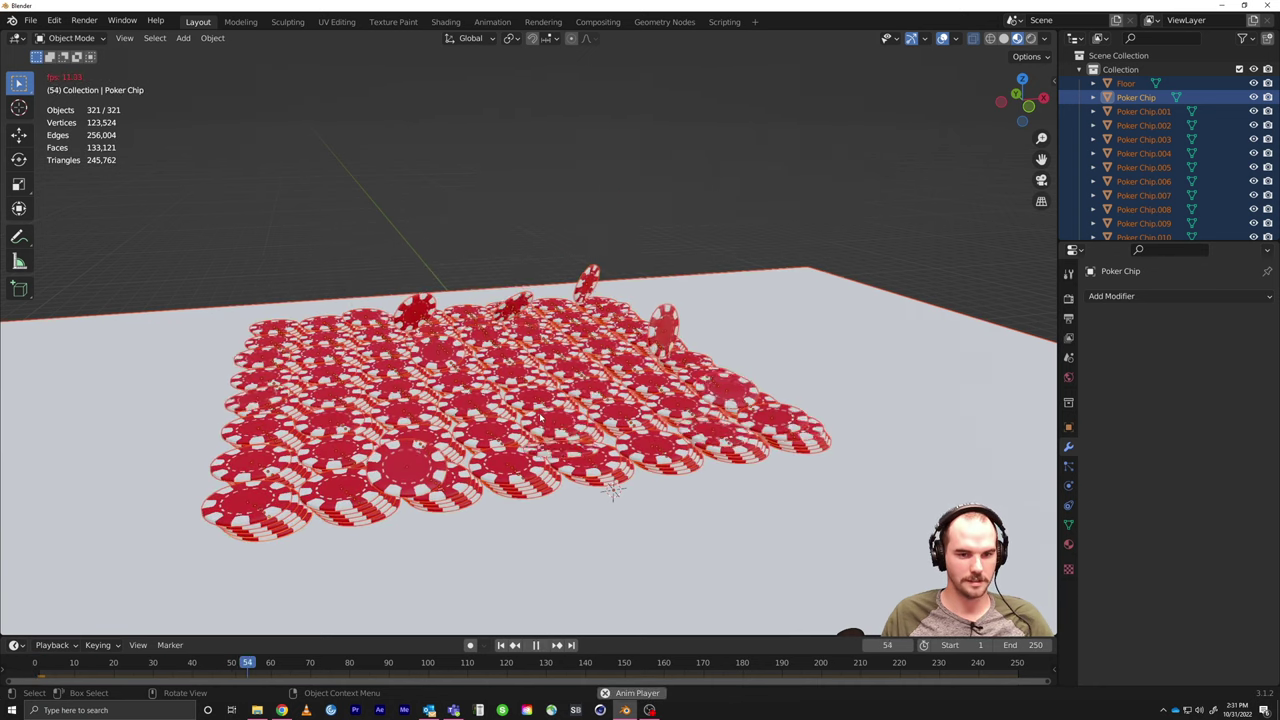
Step: Stop the simulation playback and return to frame 0
{"action": "key", "text": "space"}
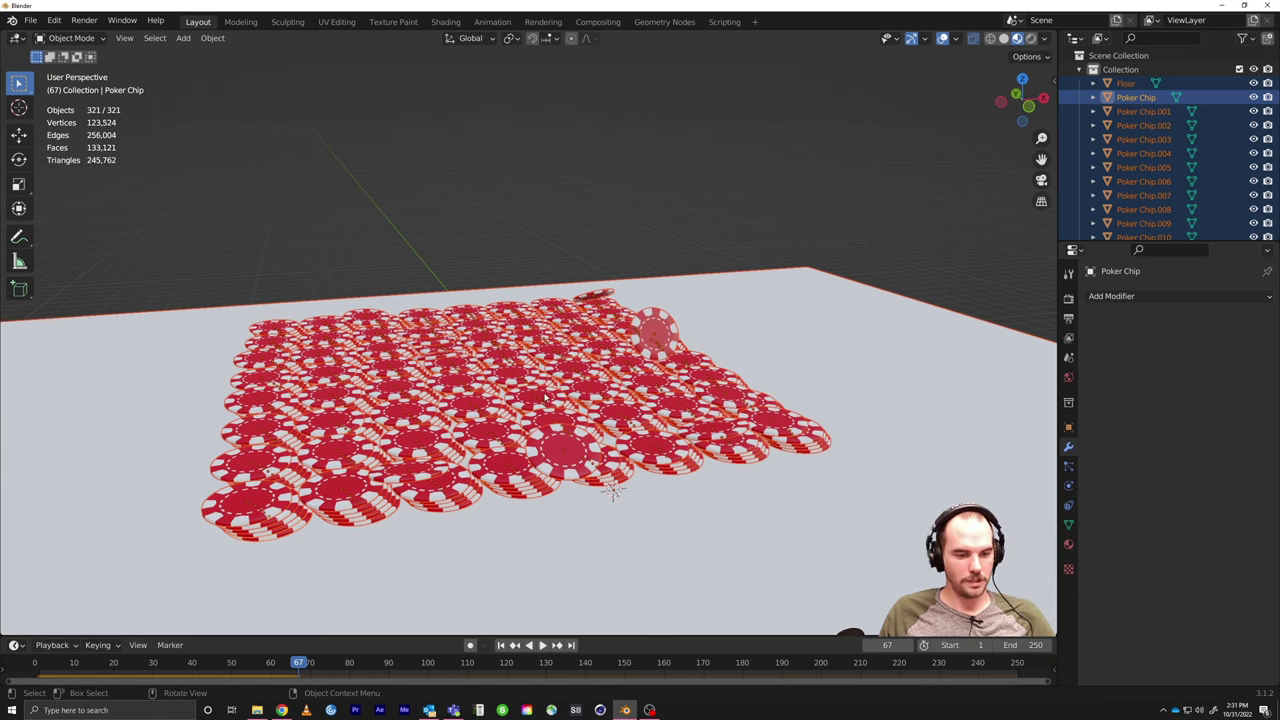
{"action": "key", "text": "shift+Left"}
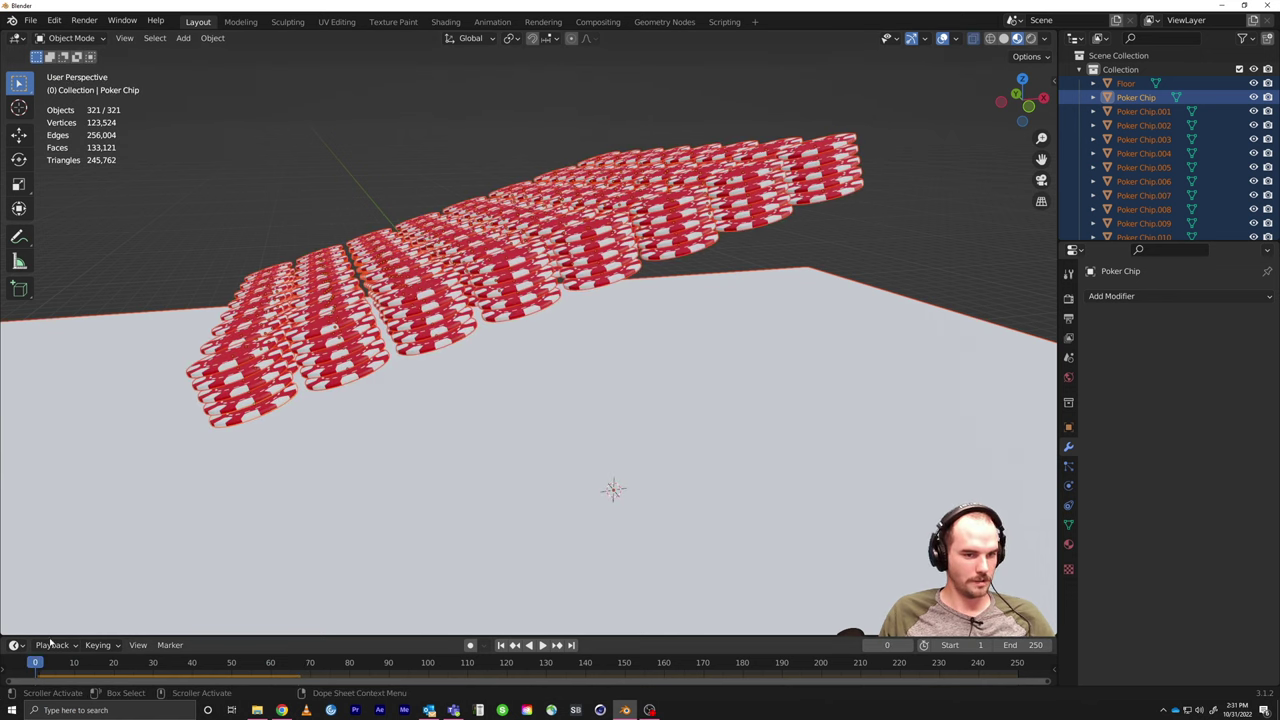
{"action": "key", "text": "r"}
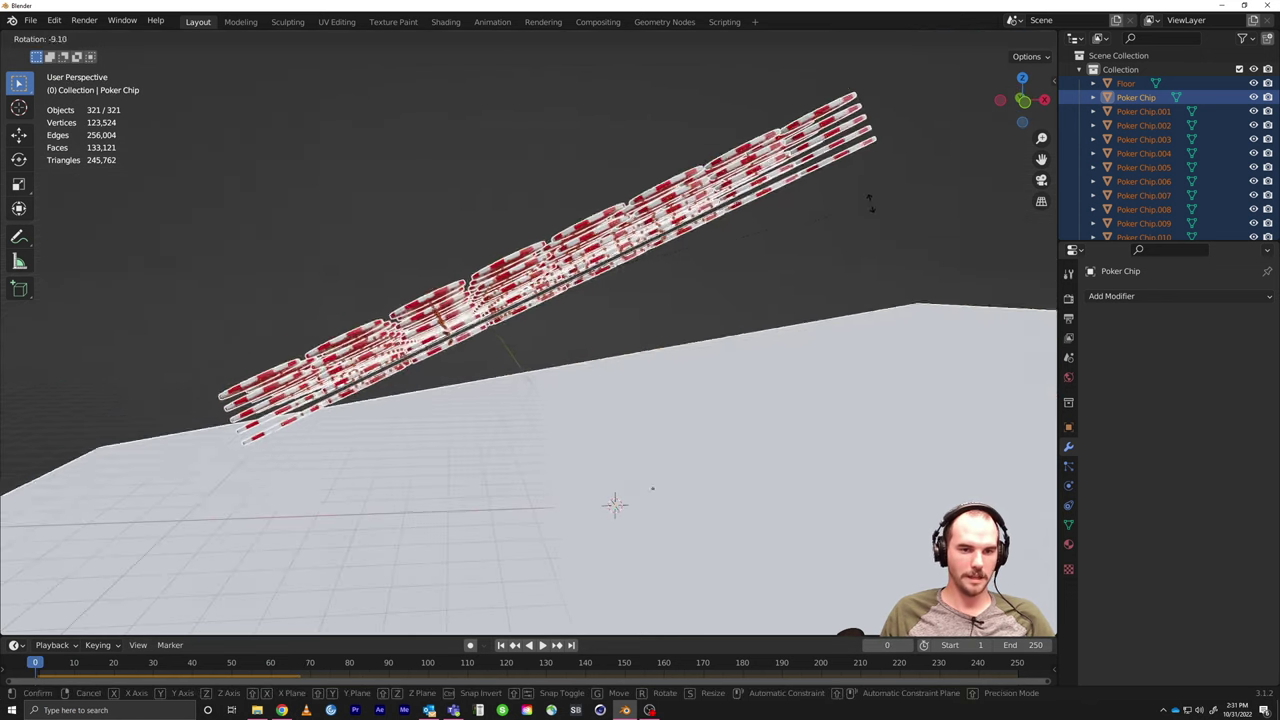
{"action": "left_click", "coordinate": [849, 333]}
{"action": "left_click", "coordinate": [857, 503], "text": "shift"}
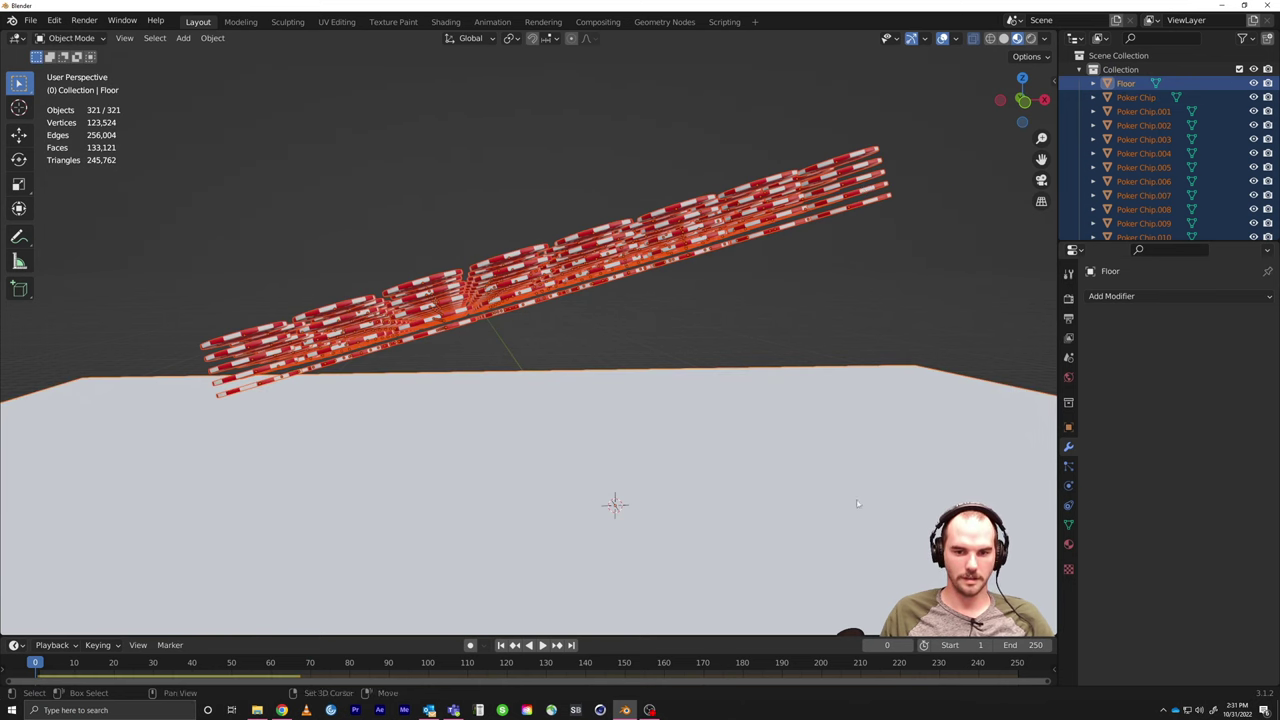
{"action": "left_click", "coordinate": [1135, 97]}
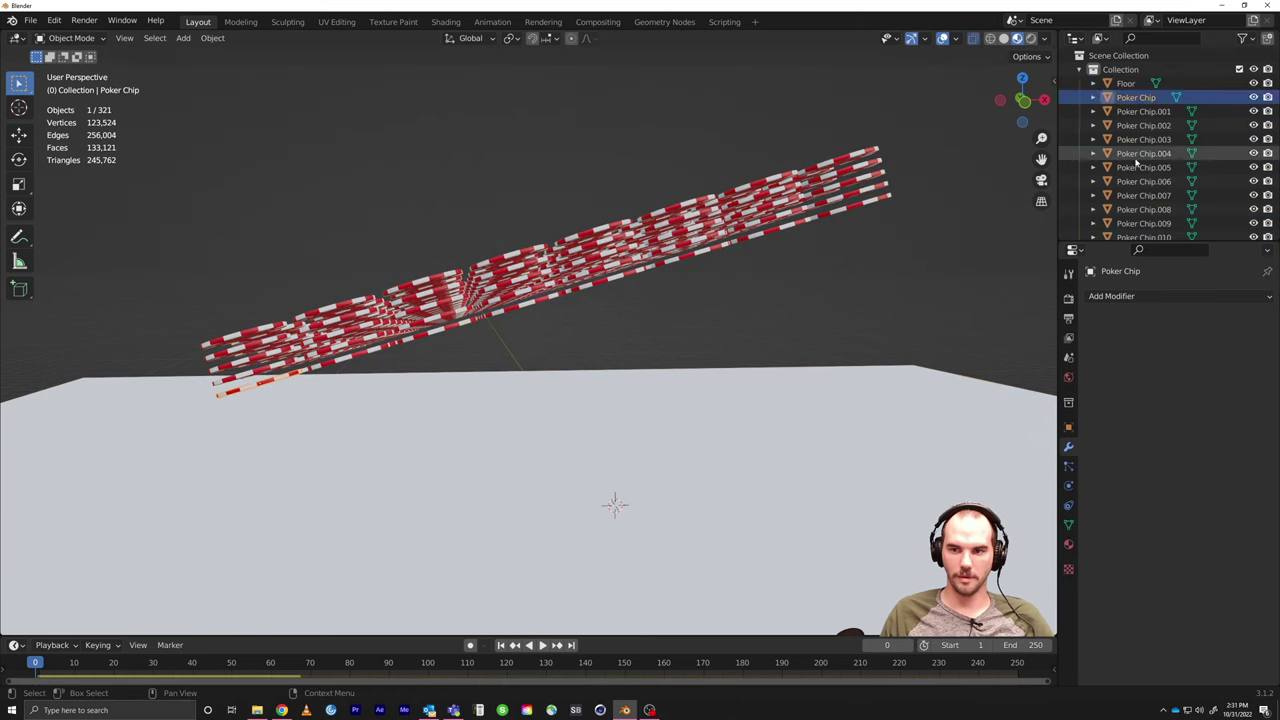
{"action": "scroll", "coordinate": [1137, 162], "scroll_direction": "down", "scroll_amount": 15}
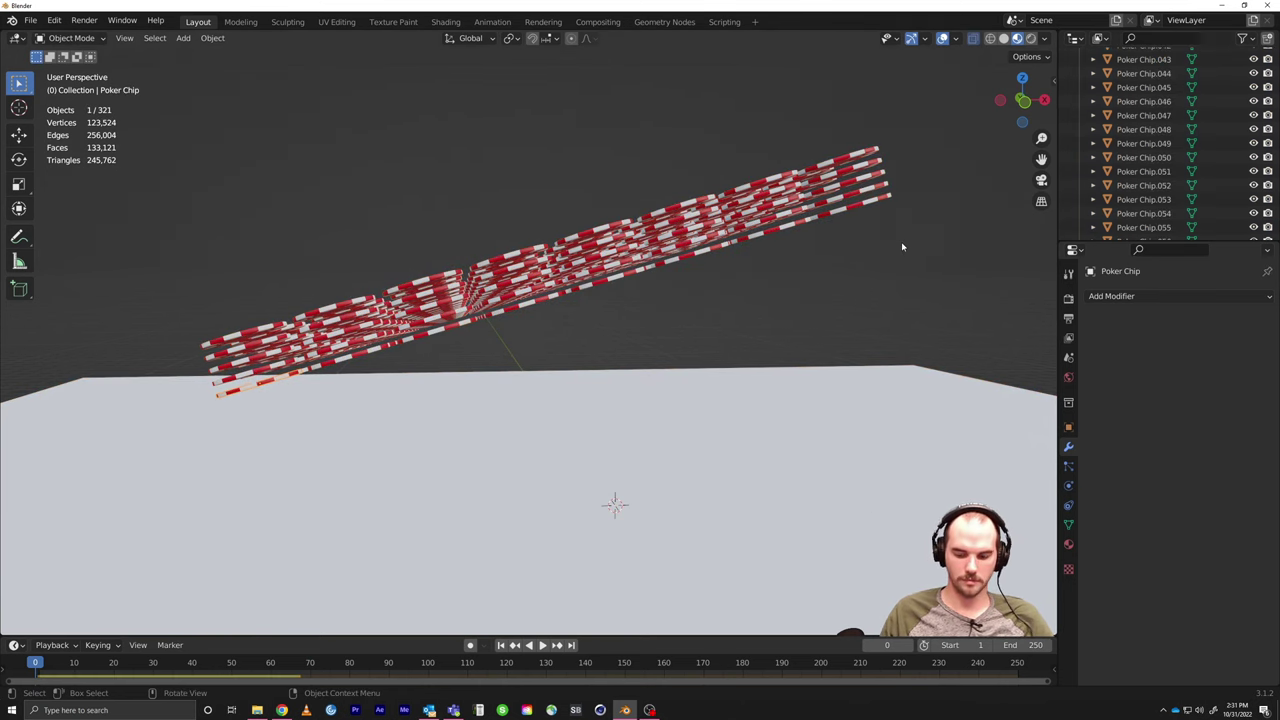
Step: Select all the poker chips without the floor, tilt them about -11.3° and raise them about 3.64 m
{"action": "key", "text": "KP_1"}
{"action": "scroll", "coordinate": [289, 266], "scroll_direction": "down", "scroll_amount": 6}
{"action": "left_click_drag", "start_coordinate": [425, 207], "coordinate": [693, 374]}
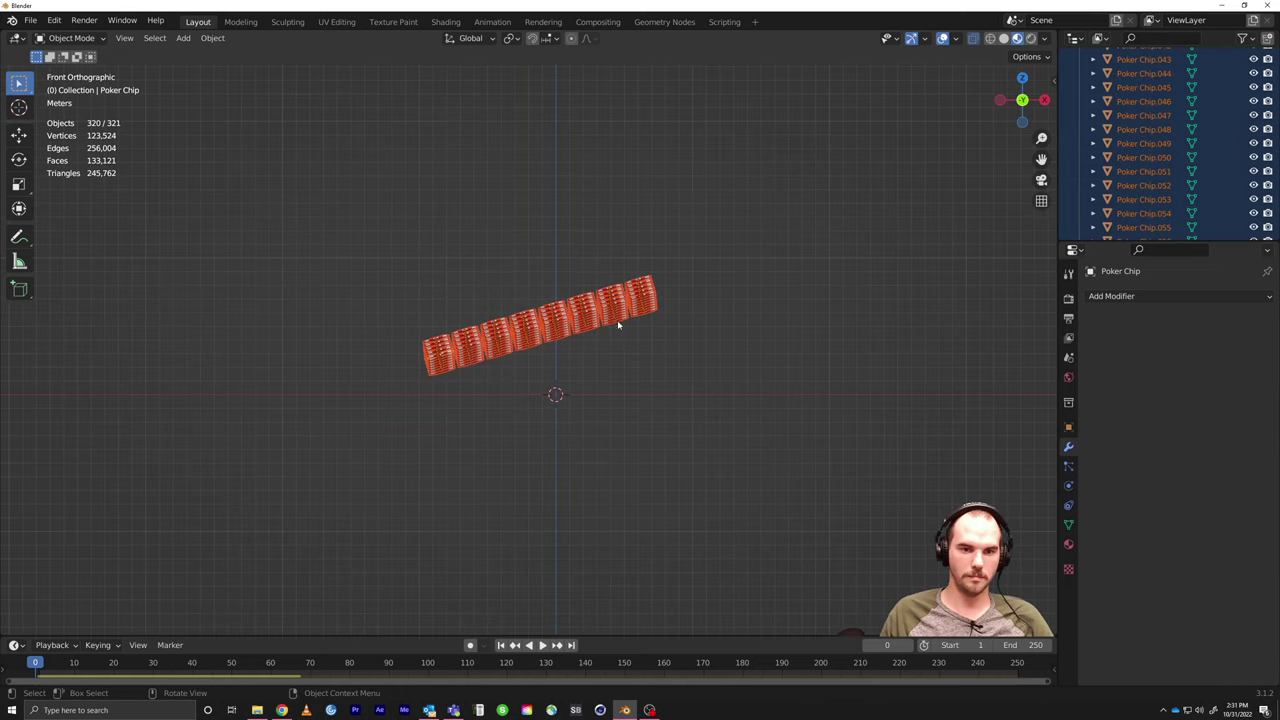
{"action": "mouse_move", "coordinate": [618, 325]}
{"action": "middle_mouse_down"}
{"action": "mouse_move", "coordinate": [650, 420]}
{"action": "mouse_move", "coordinate": [846, 323]}
{"action": "mouse_move", "coordinate": [760, 430]}
{"action": "mouse_move", "coordinate": [606, 331]}
{"action": "mouse_move", "coordinate": [640, 335]}
{"action": "middle_mouse_up"}
{"action": "key", "text": "r"}
{"action": "left_click", "coordinate": [788, 334]}
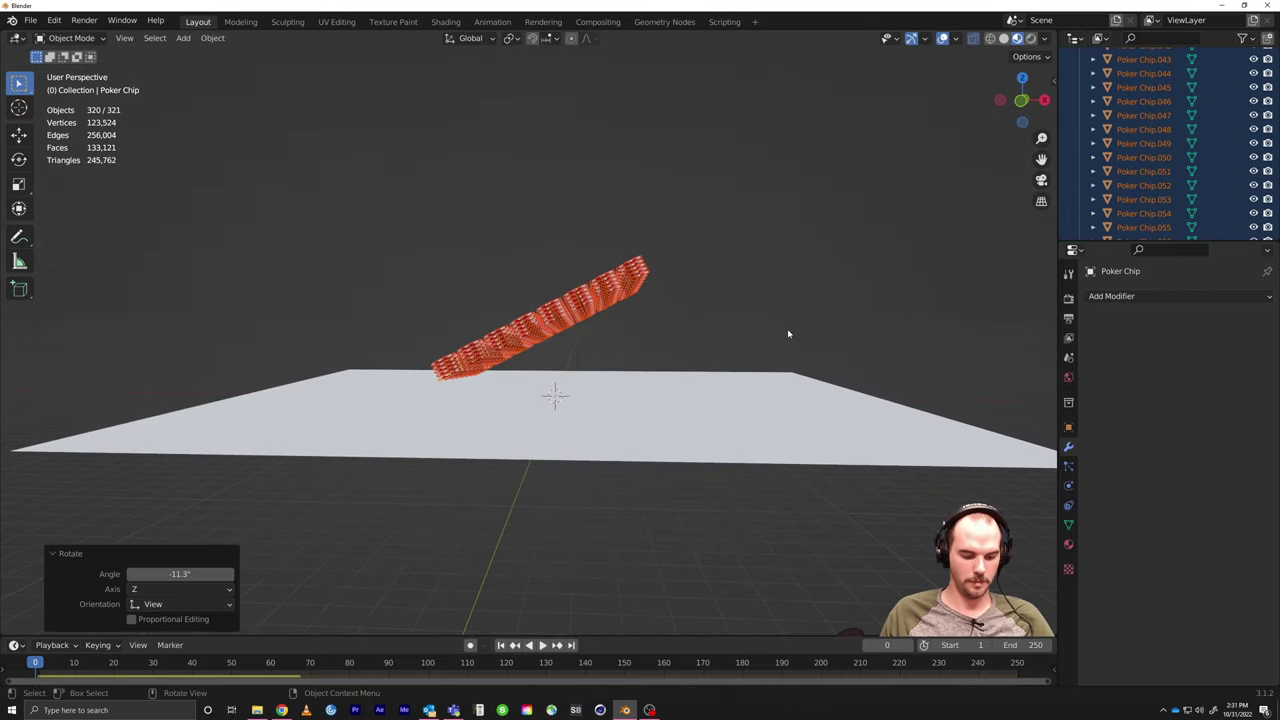
{"action": "key", "text": "g"}
{"action": "left_click", "coordinate": [742, 352]}
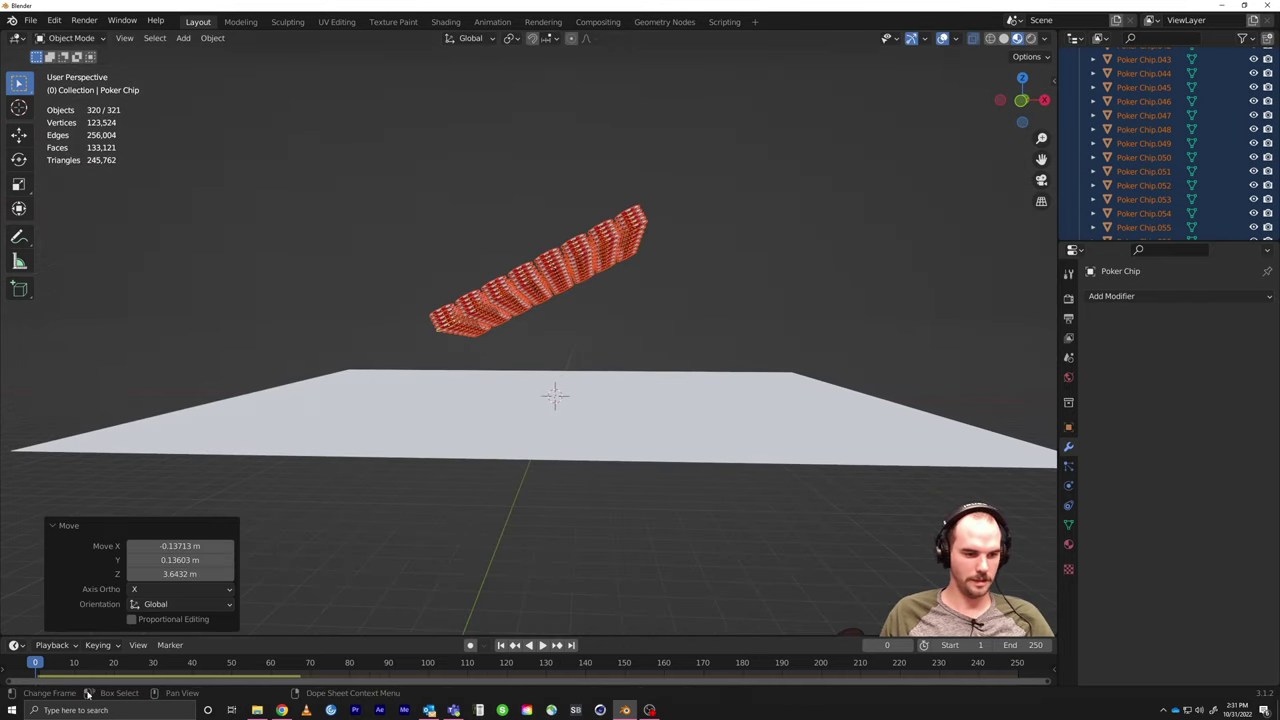
Step: Play the simulation of the raised chips, rewind it and replay it up to frame 130 for a closer look
{"action": "key", "text": "space"}
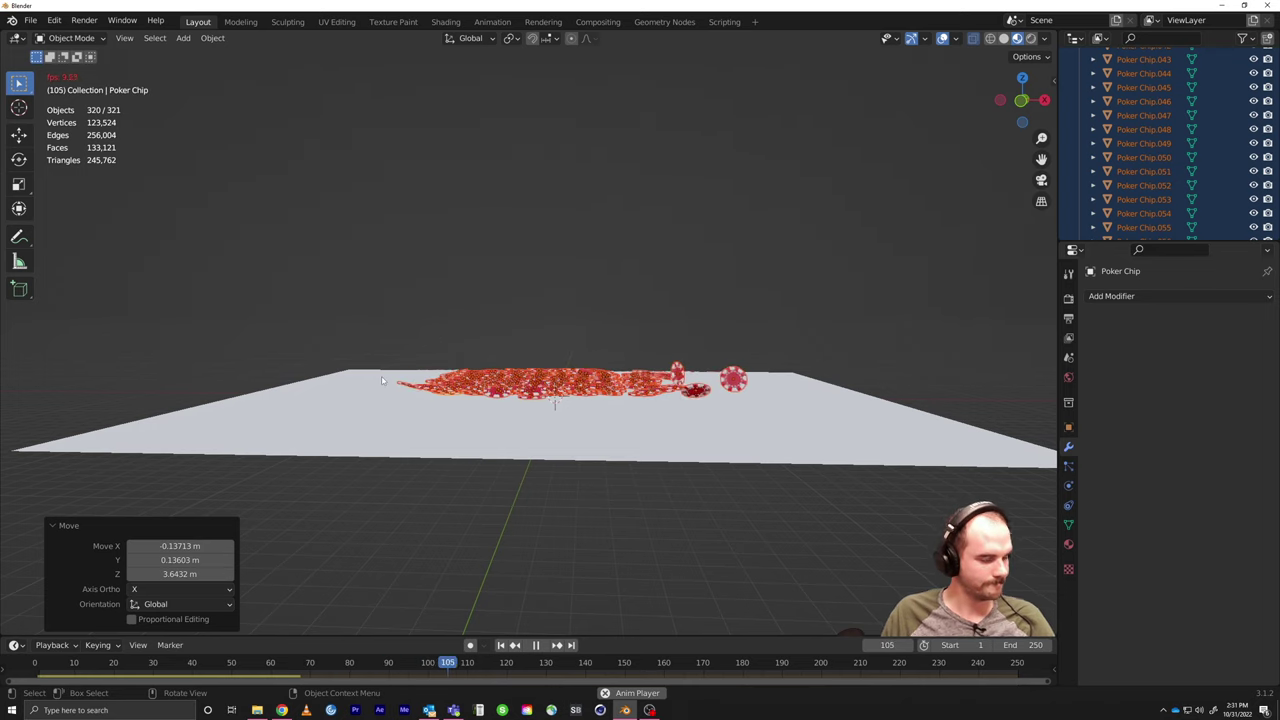
{"action": "key", "text": "space"}
{"action": "middle_click_drag", "start_coordinate": [611, 438], "coordinate": [680, 410]}
{"action": "scroll", "coordinate": [657, 430], "scroll_direction": "up", "scroll_amount": 5}
{"action": "left_click_drag", "start_coordinate": [490, 666], "coordinate": [118, 670]}
{"action": "key", "text": "space"}
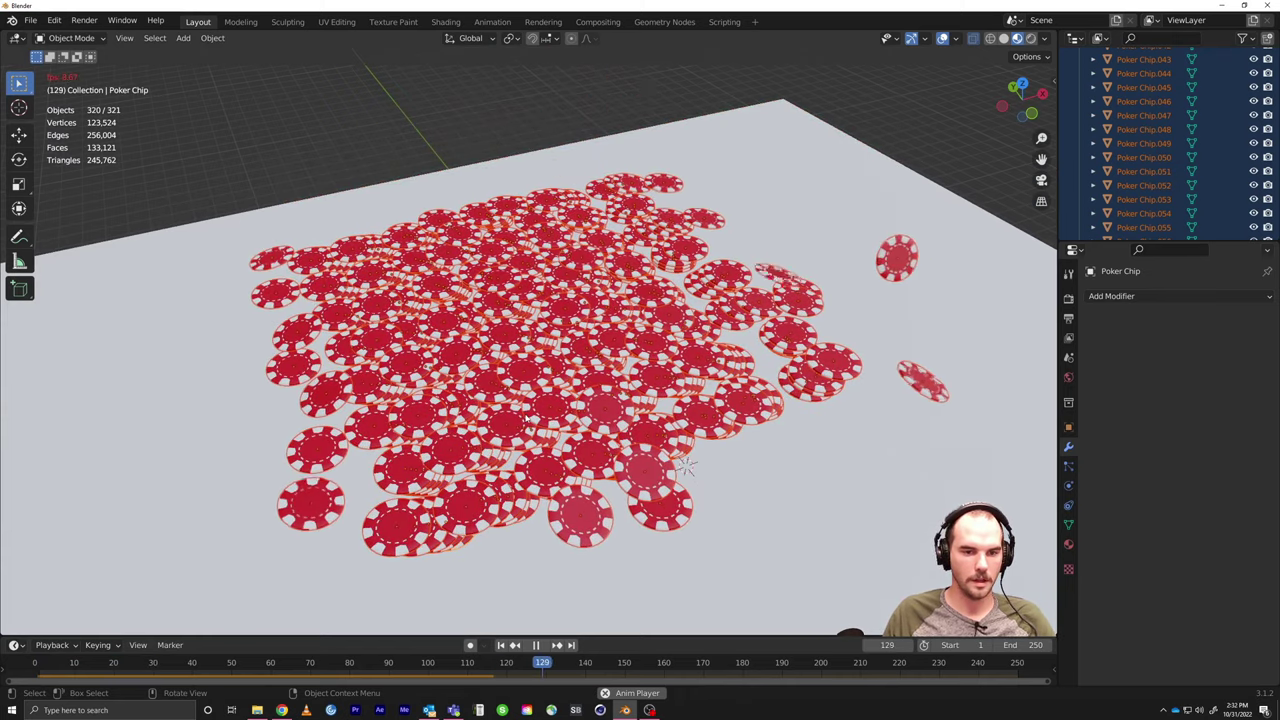
{"action": "key", "text": "space"}
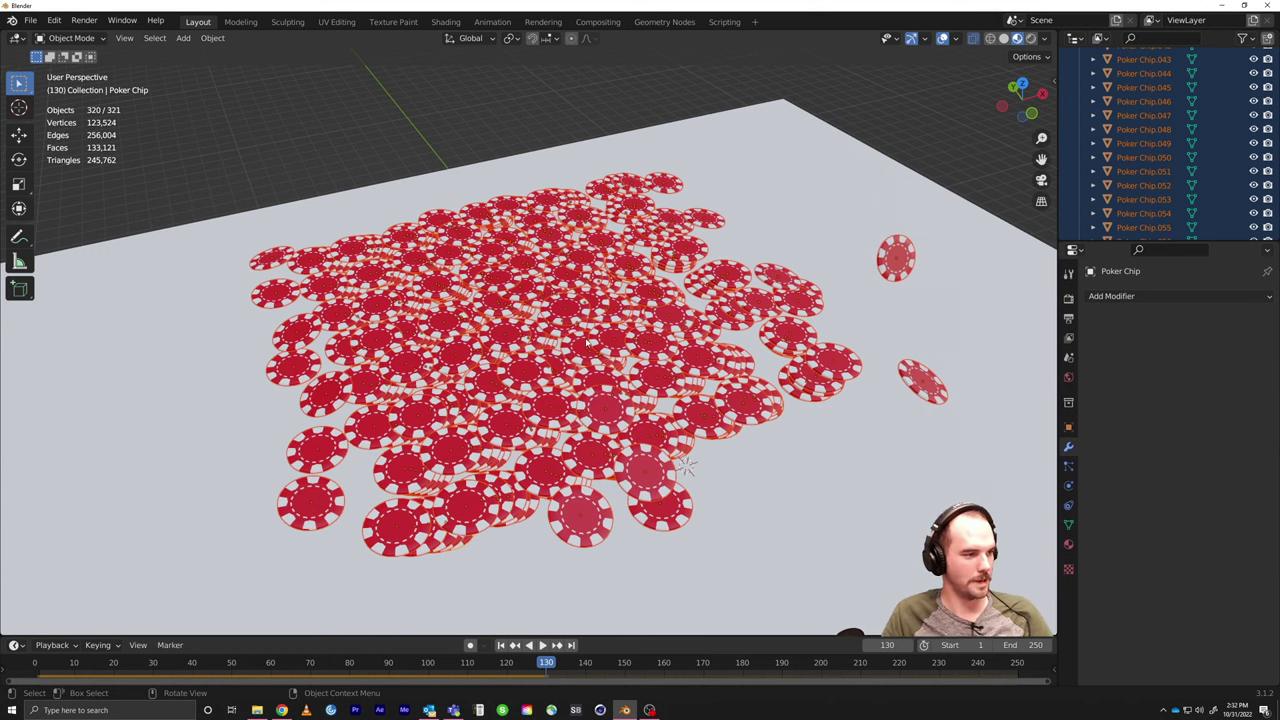
Step: Show the viewport in Rendered shading and set the render engine to Cycles
{"action": "left_click", "coordinate": [1030, 38]}
{"action": "left_click", "coordinate": [1068, 298]}
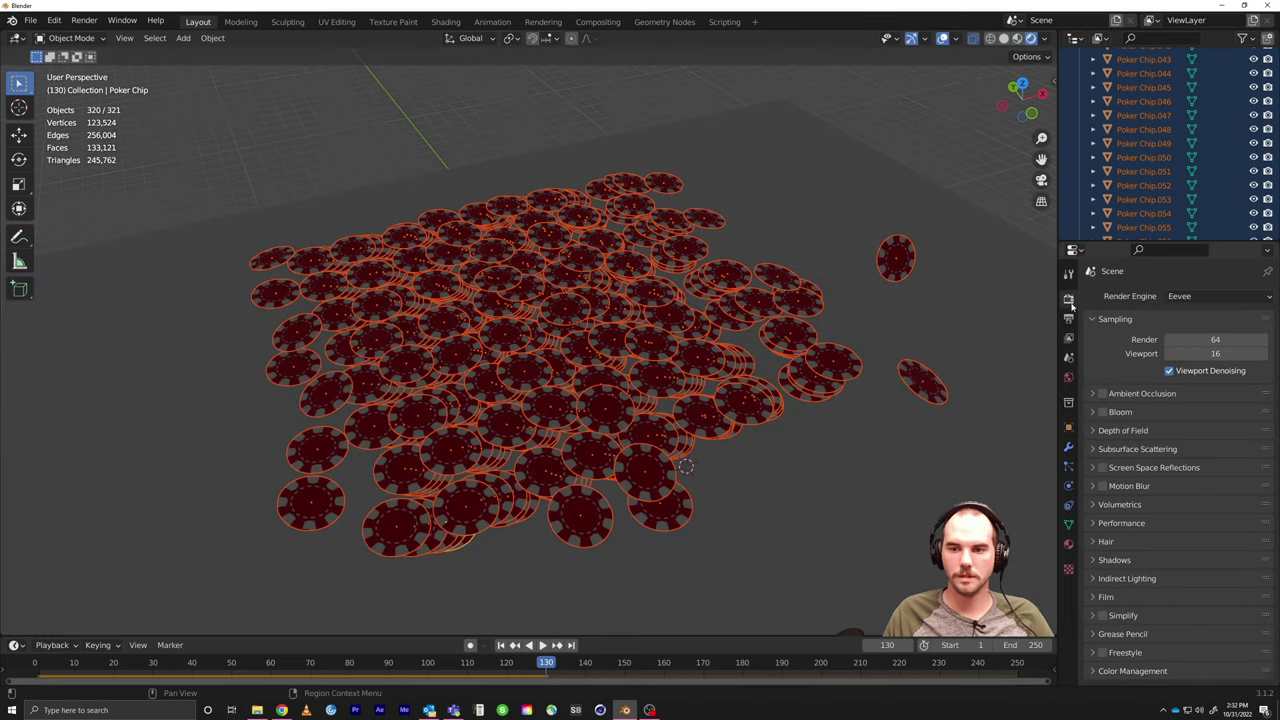
{"action": "left_click", "coordinate": [1185, 296]}
{"action": "left_click", "coordinate": [1182, 340]}
Step: Add a Spot light and raise it about 17.5 m along the Z axis above the chips
{"action": "middle_click_drag", "start_coordinate": [760, 440], "coordinate": [731, 523]}
{"action": "key", "text": "shift+a"}
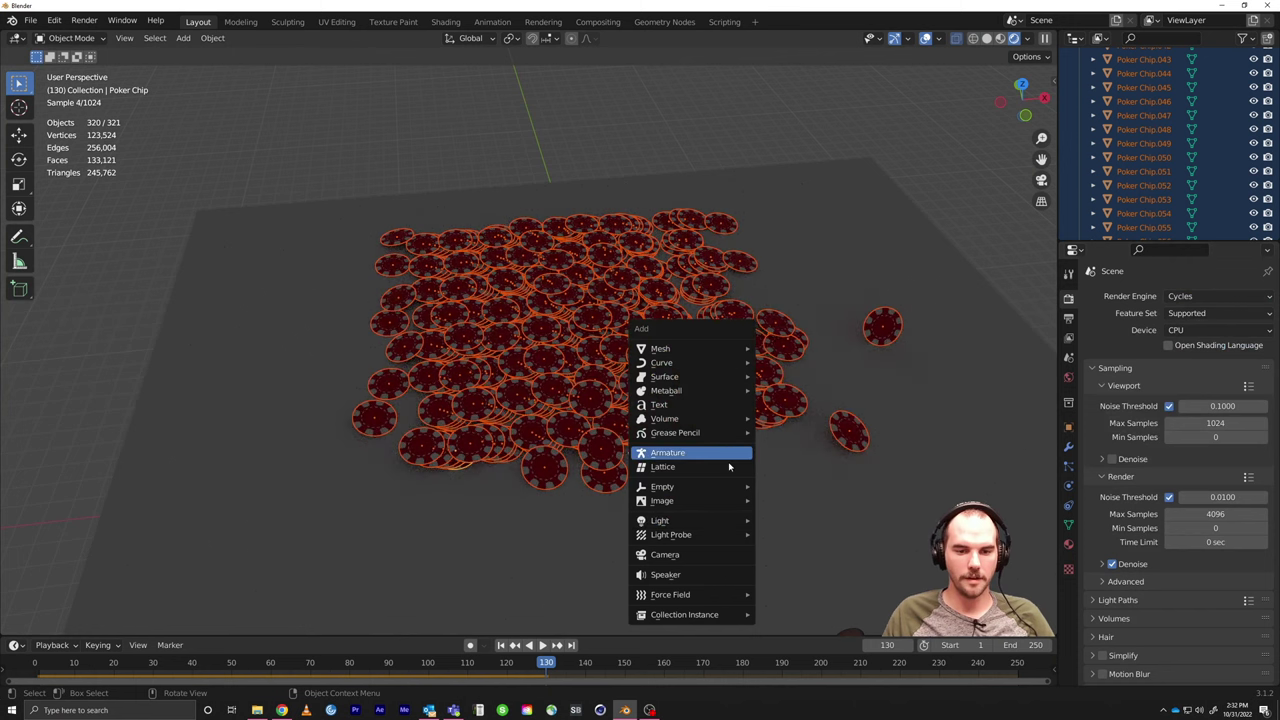
{"action": "mouse_move", "coordinate": [705, 521]}
{"action": "left_click", "coordinate": [784, 550]}
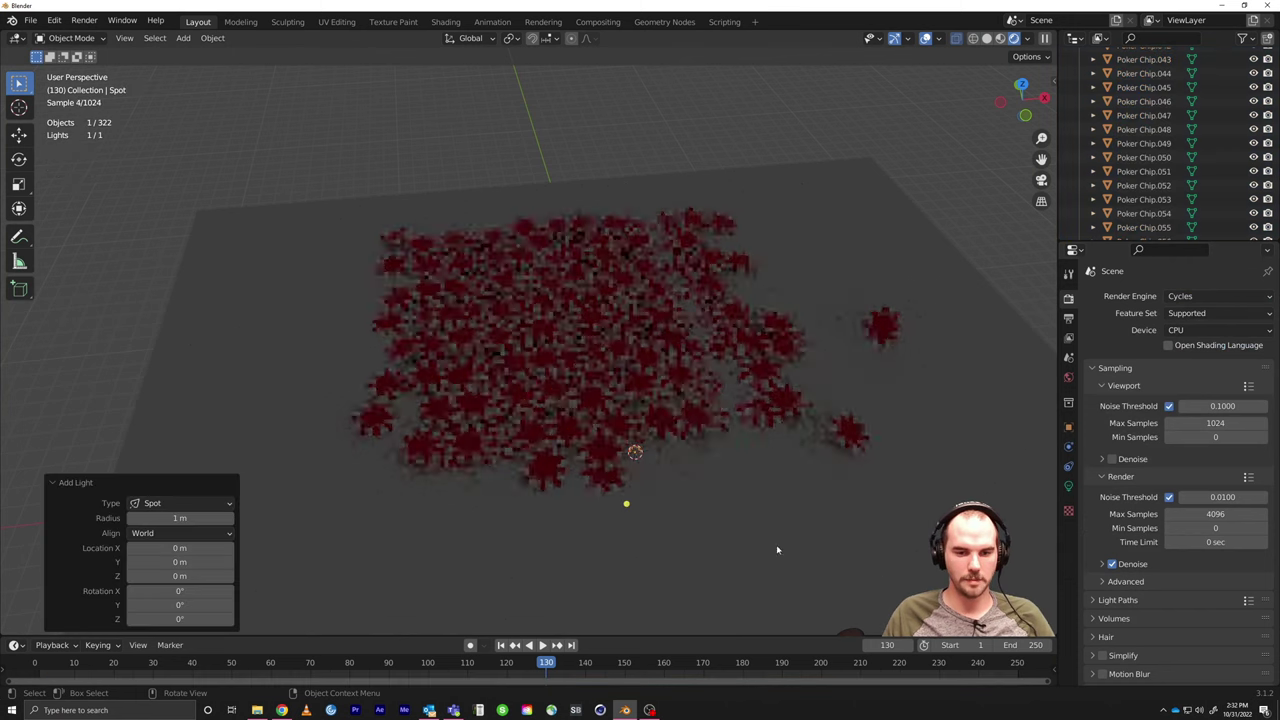
{"action": "key", "text": "g"}
{"action": "key", "text": "z"}
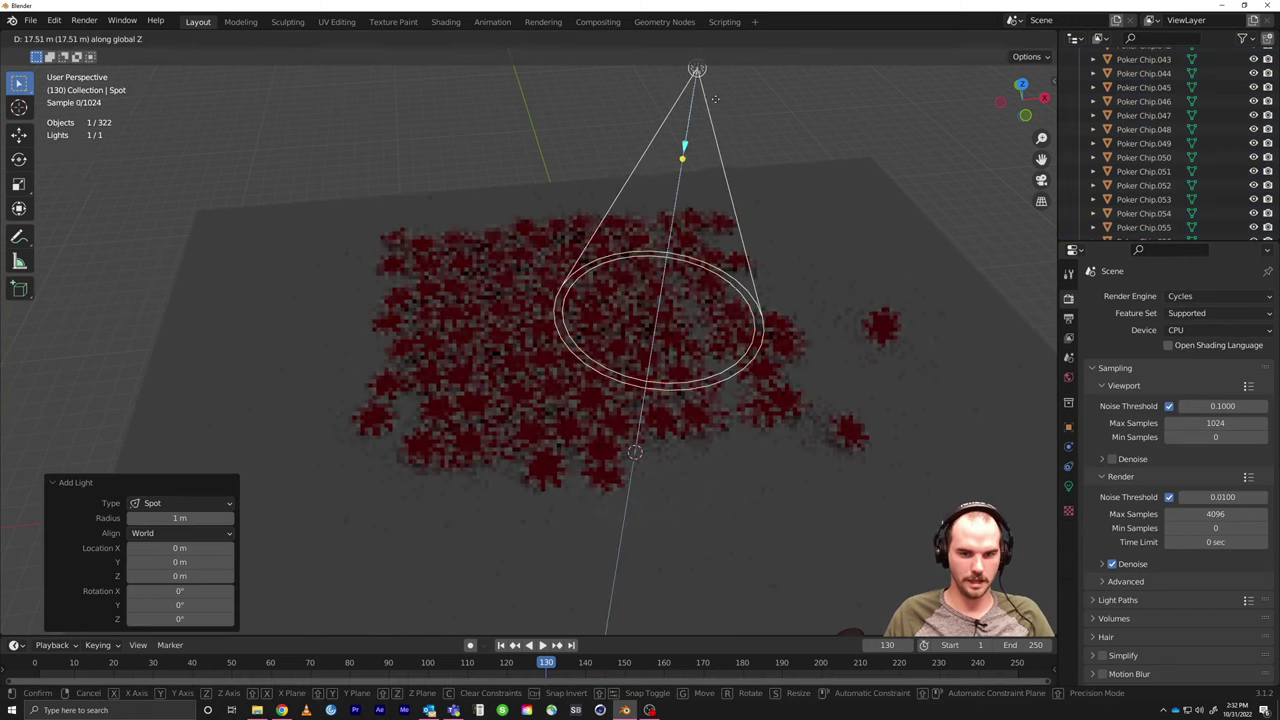
{"action": "left_click", "coordinate": [725, 245]}
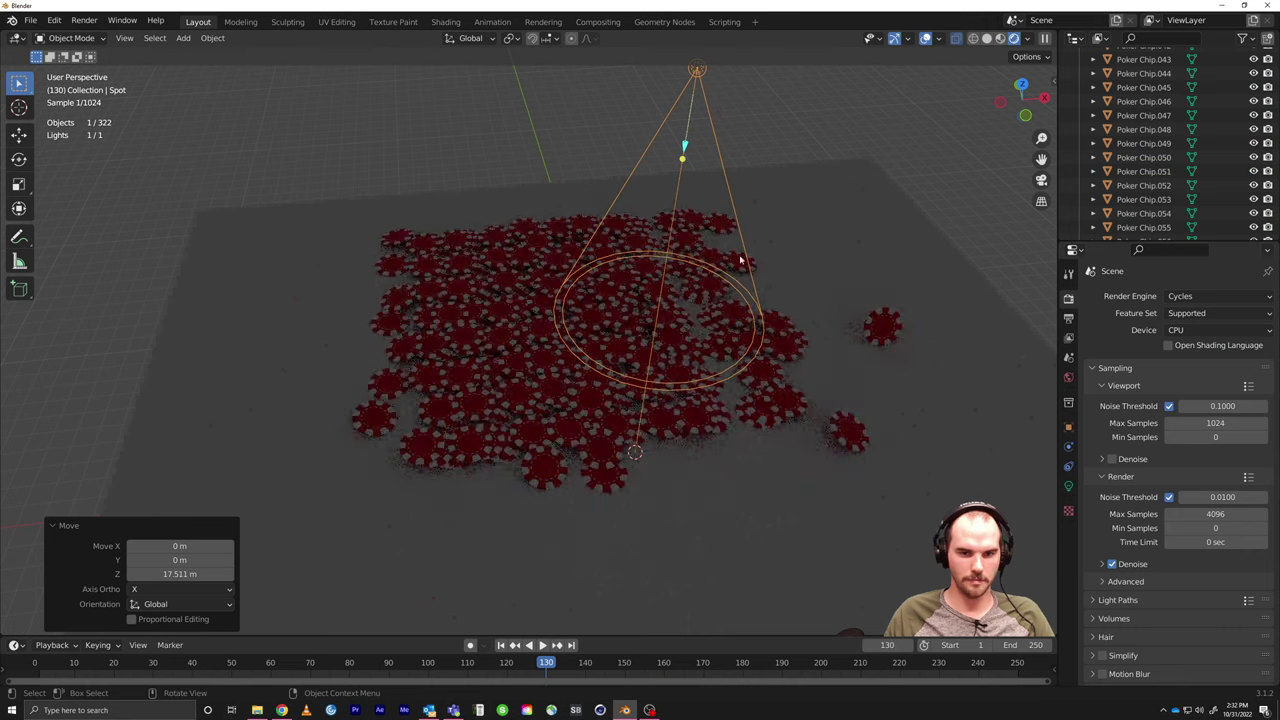
Step: Set the Spot light's power to 1500 W, its radius to 1 m and its spot size to about 81.2°
{"action": "left_click", "coordinate": [1068, 486]}
{"action": "left_click", "coordinate": [1205, 392]}
{"action": "type", "text": "1500"}
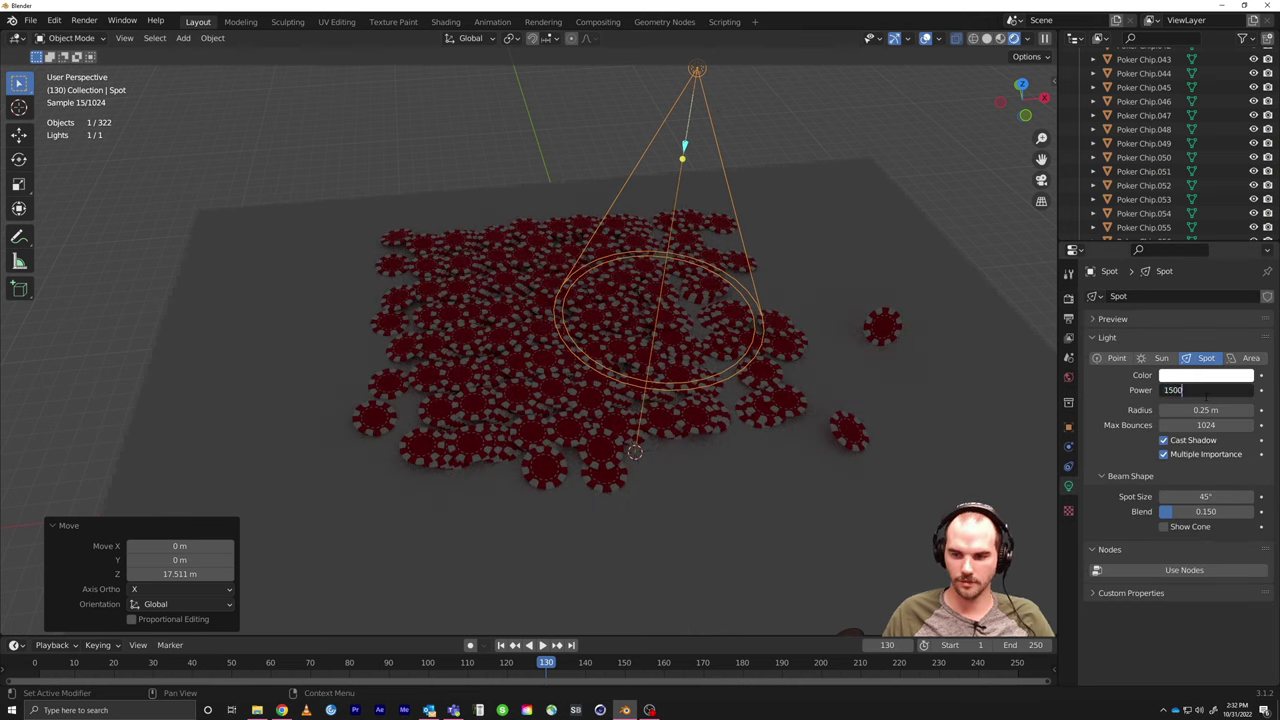
{"action": "key", "text": "Return"}
{"action": "mouse_move", "coordinate": [900, 455]}
{"action": "middle_mouse_down"}
{"action": "mouse_move", "coordinate": [884, 461]}
{"action": "mouse_move", "coordinate": [921, 448]}
{"action": "middle_mouse_up"}
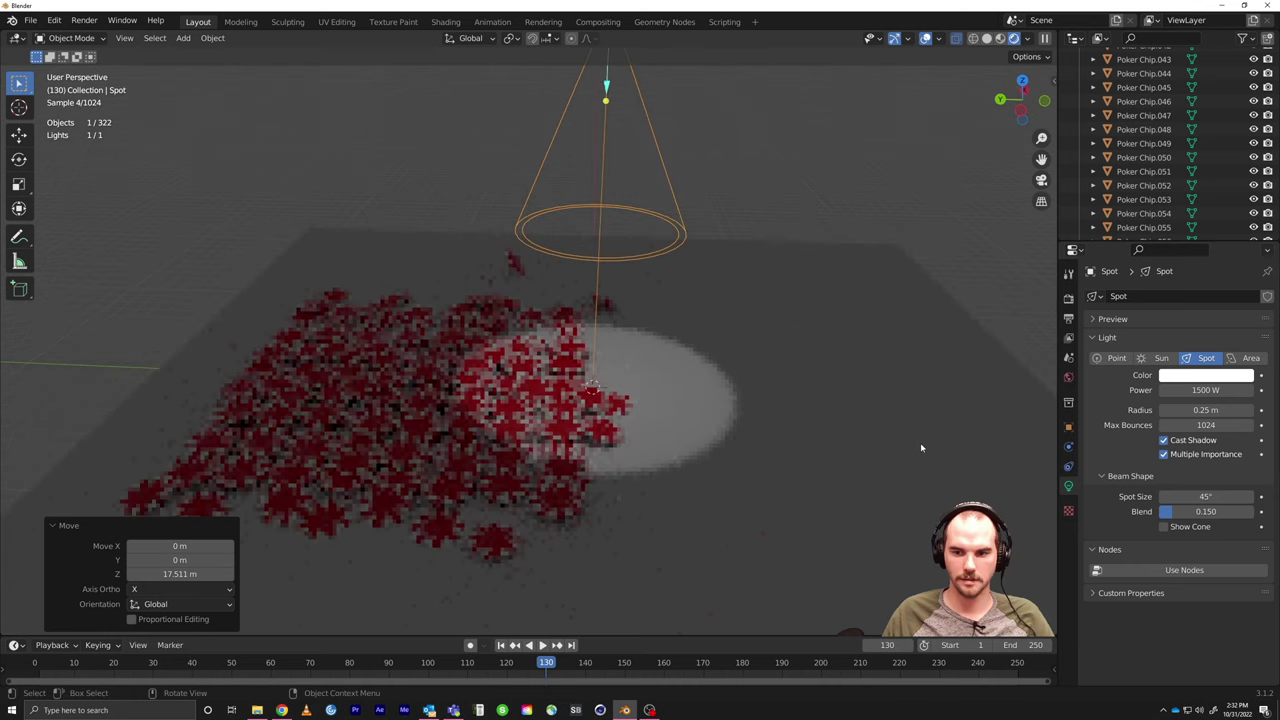
{"action": "mouse_move", "coordinate": [1205, 410]}
{"action": "left_mouse_down"}
{"action": "mouse_move", "coordinate": [1240, 410]}
{"action": "mouse_move", "coordinate": [1207, 413]}
{"action": "left_mouse_up"}
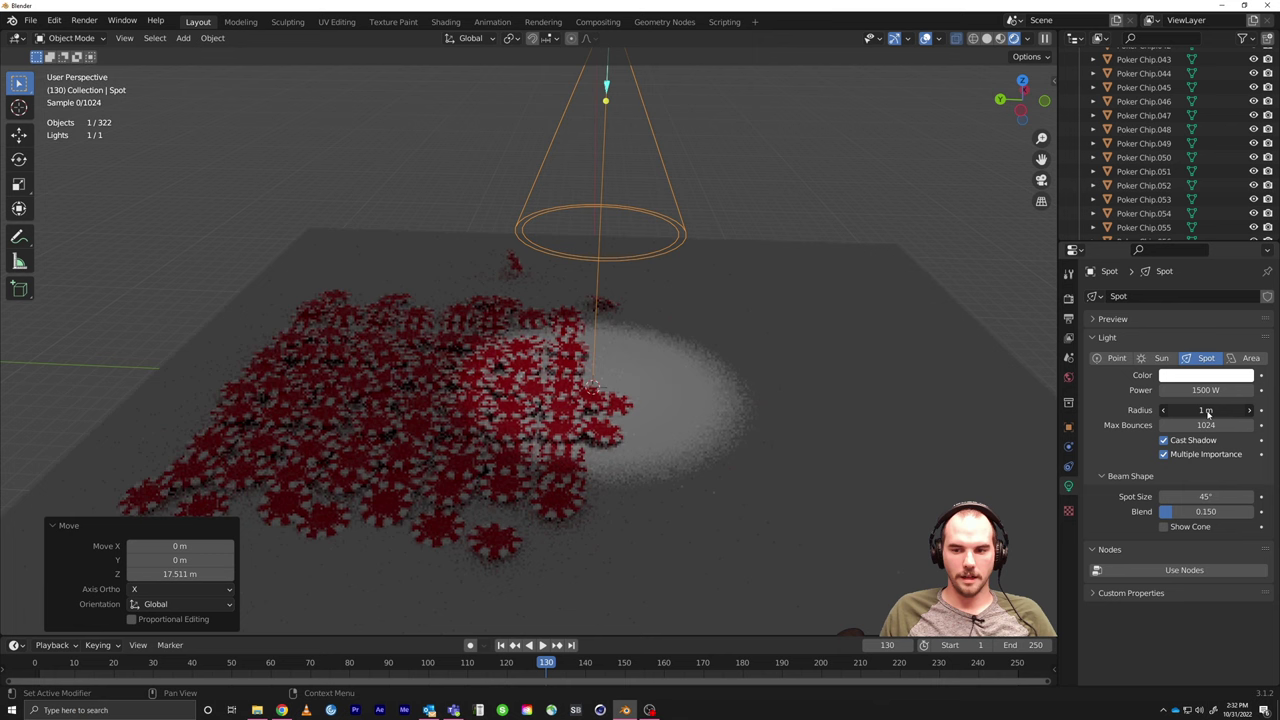
{"action": "left_click_drag", "start_coordinate": [1205, 496], "coordinate": [1250, 496]}
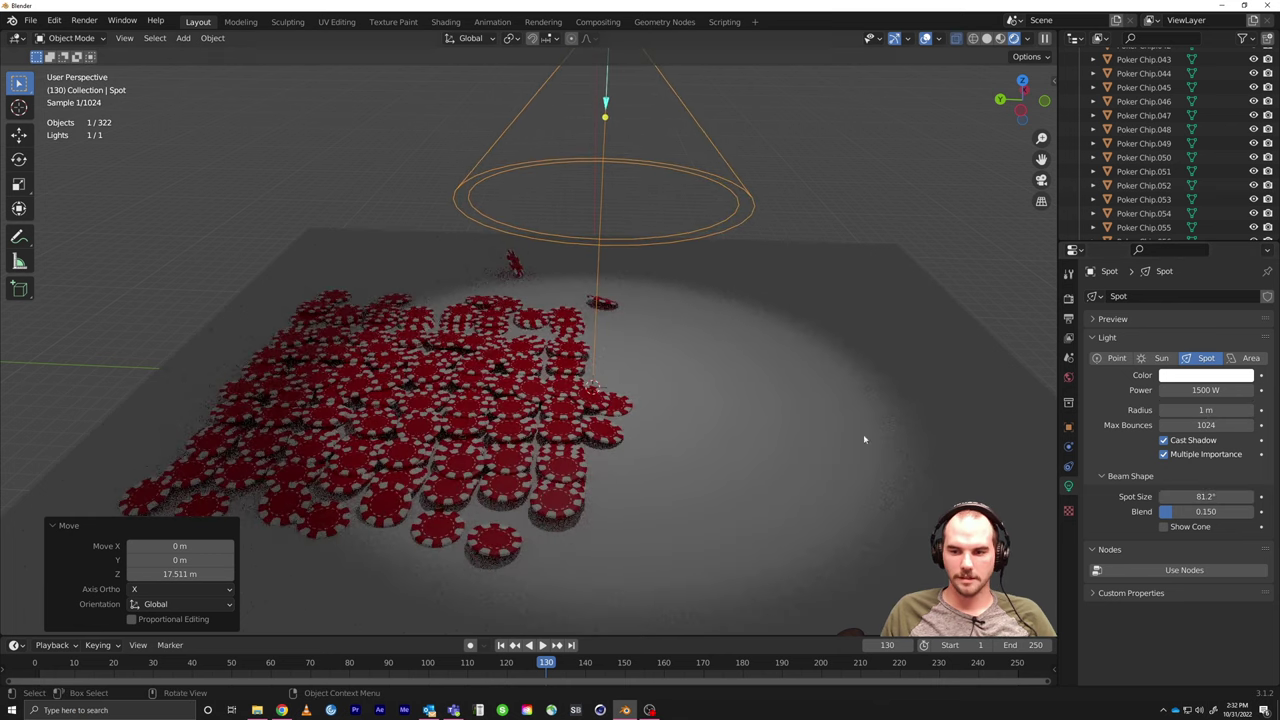
Step: Try a power of 2000 W on the Spot light and raise it further to 3000 W
{"action": "left_click", "coordinate": [1219, 377]}
{"action": "double_click", "coordinate": [1205, 390]}
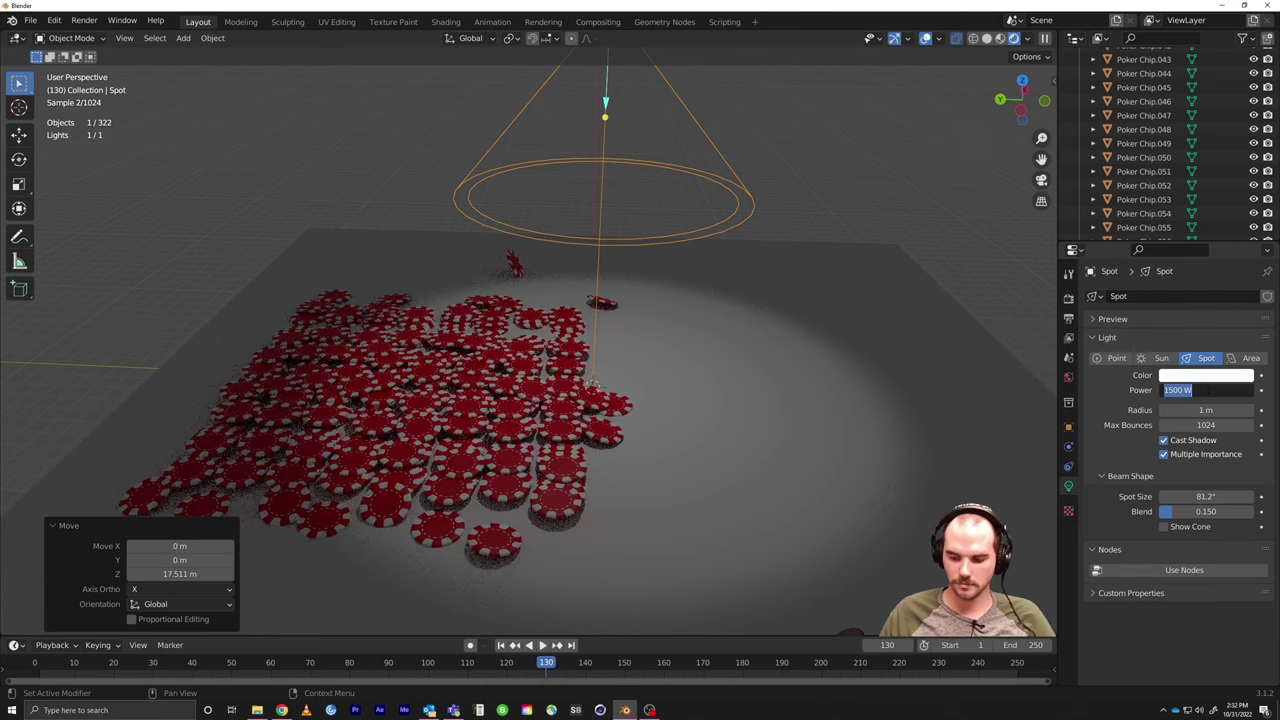
{"action": "type", "text": "2000"}
{"action": "key", "text": "Return"}
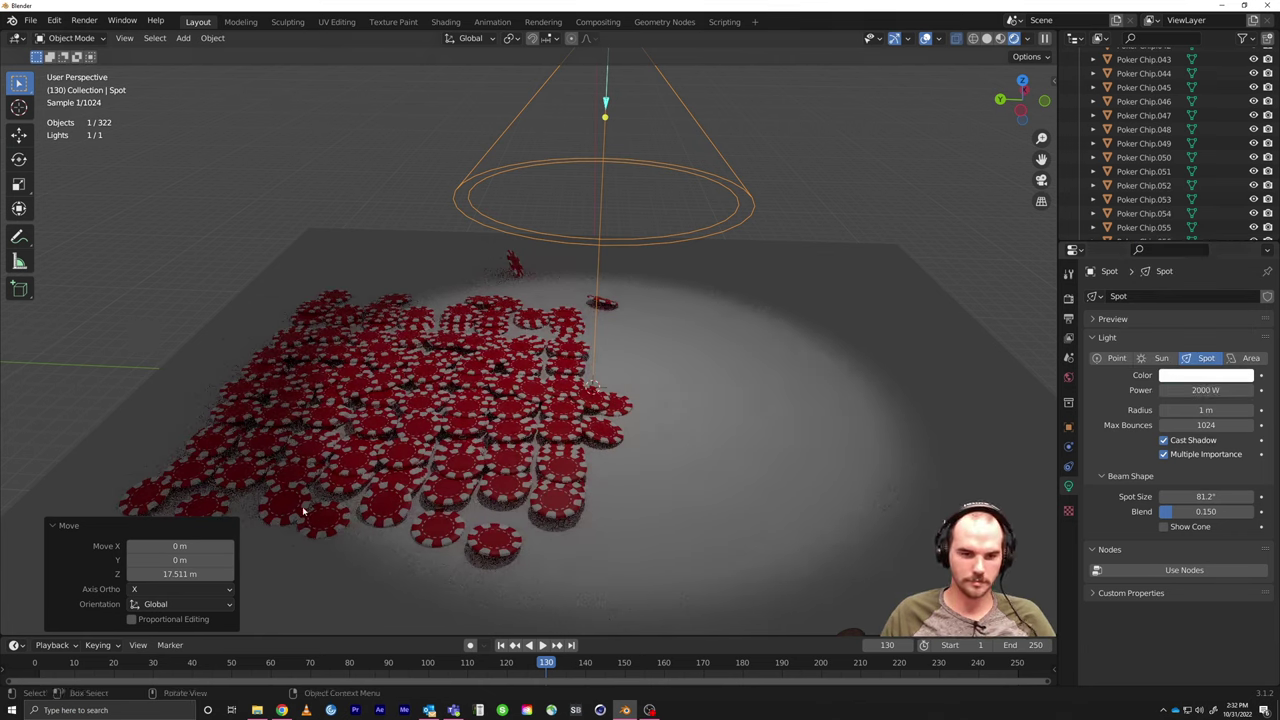
{"action": "double_click", "coordinate": [1205, 390]}
{"action": "type", "text": "30"}
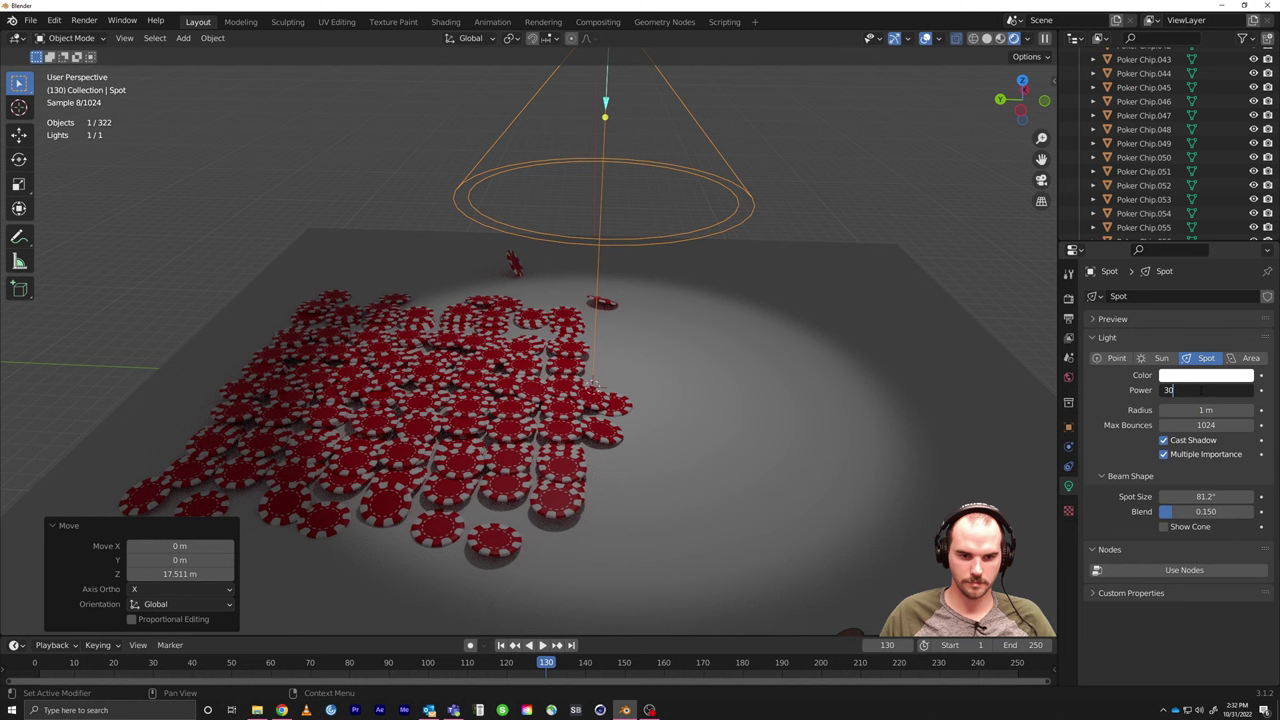
{"action": "type", "text": "00"}
{"action": "key", "text": "Return"}
Step: Set the Cycles render device to GPU Compute
{"action": "middle_click_drag", "start_coordinate": [484, 447], "coordinate": [680, 291]}
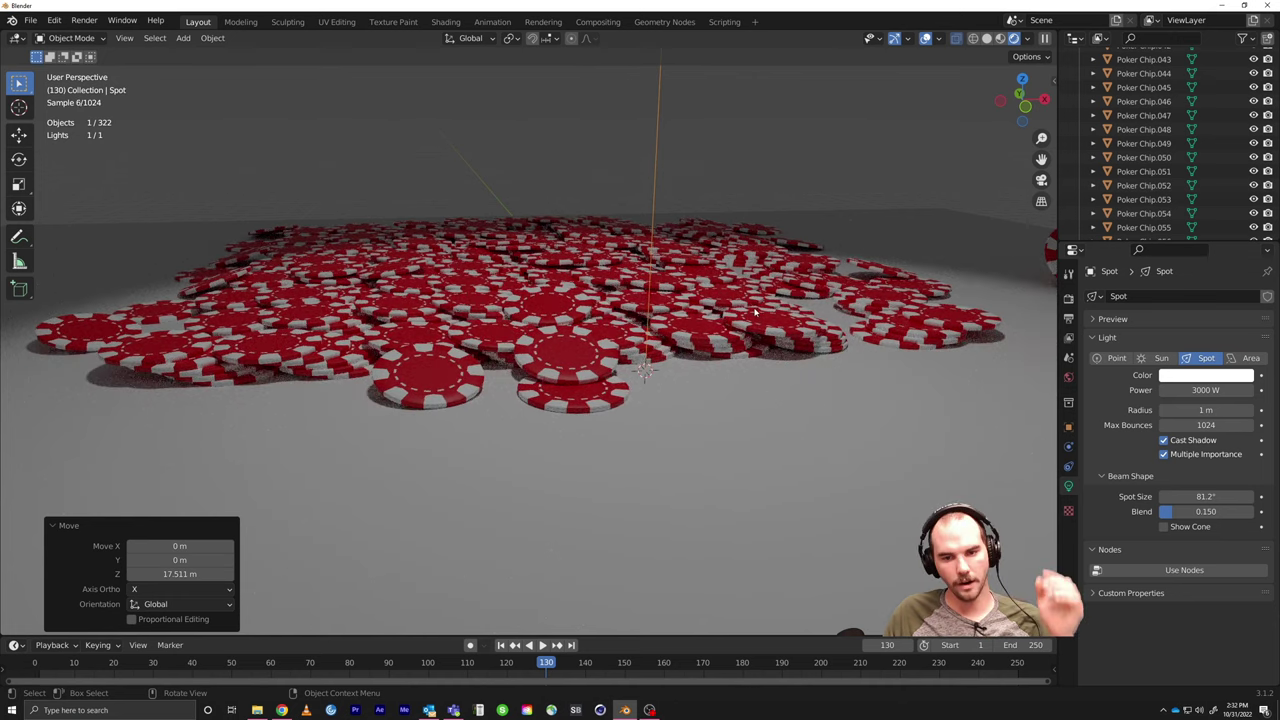
{"action": "left_click", "coordinate": [1068, 299]}
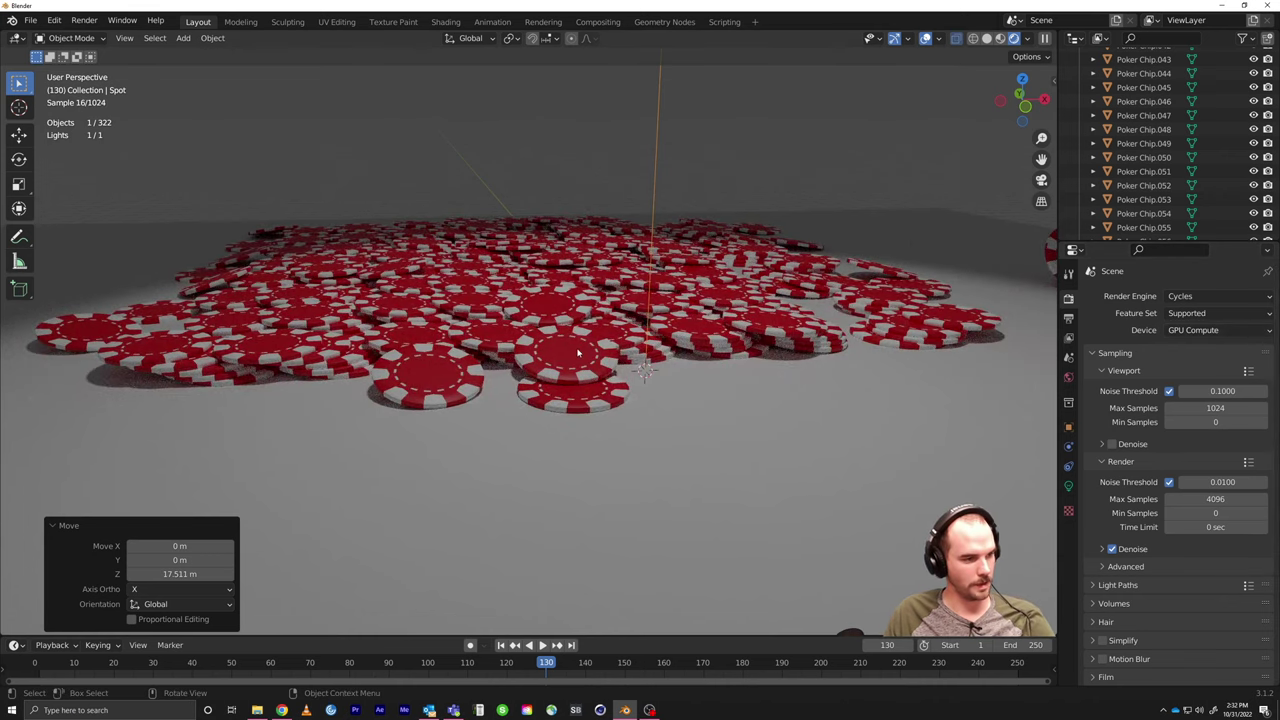
{"action": "middle_click_drag", "start_coordinate": [580, 356], "coordinate": [668, 334]}
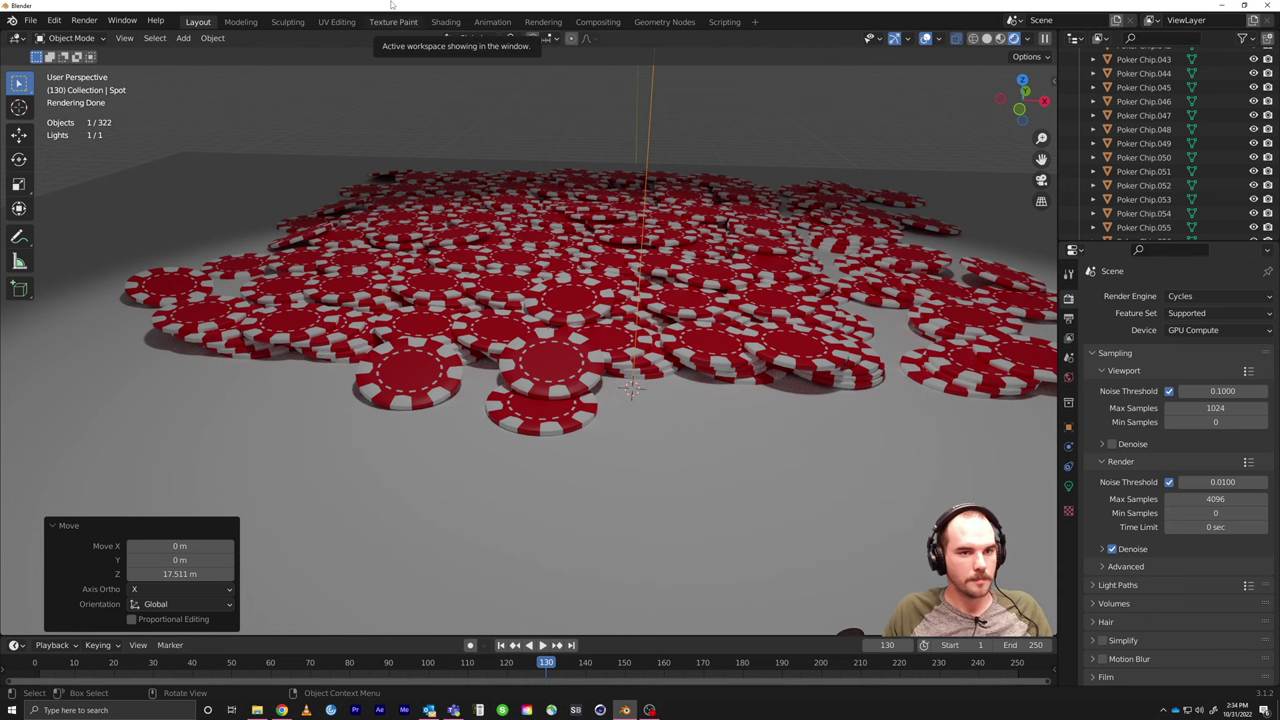
Step: Switch to the Shading workspace and display the material nodes of the Poker Chip object
{"action": "left_click", "coordinate": [446, 22]}
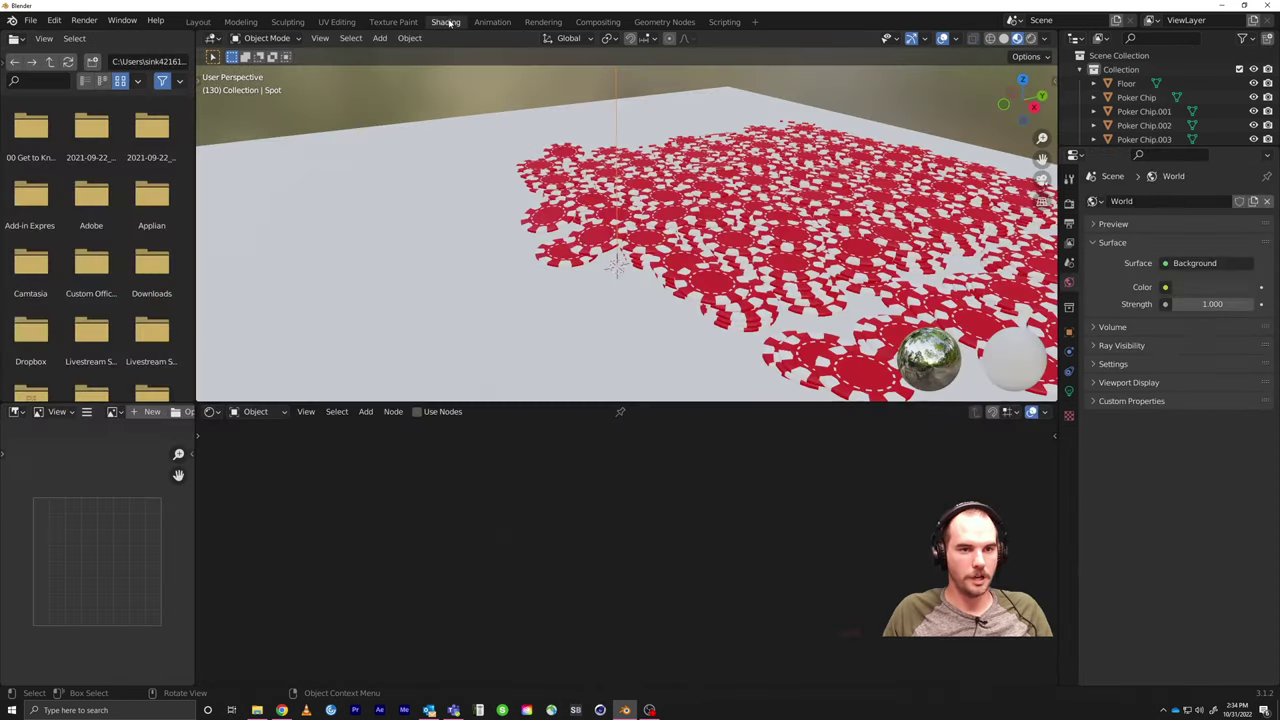
{"action": "middle_click_drag", "start_coordinate": [683, 316], "coordinate": [651, 398]}
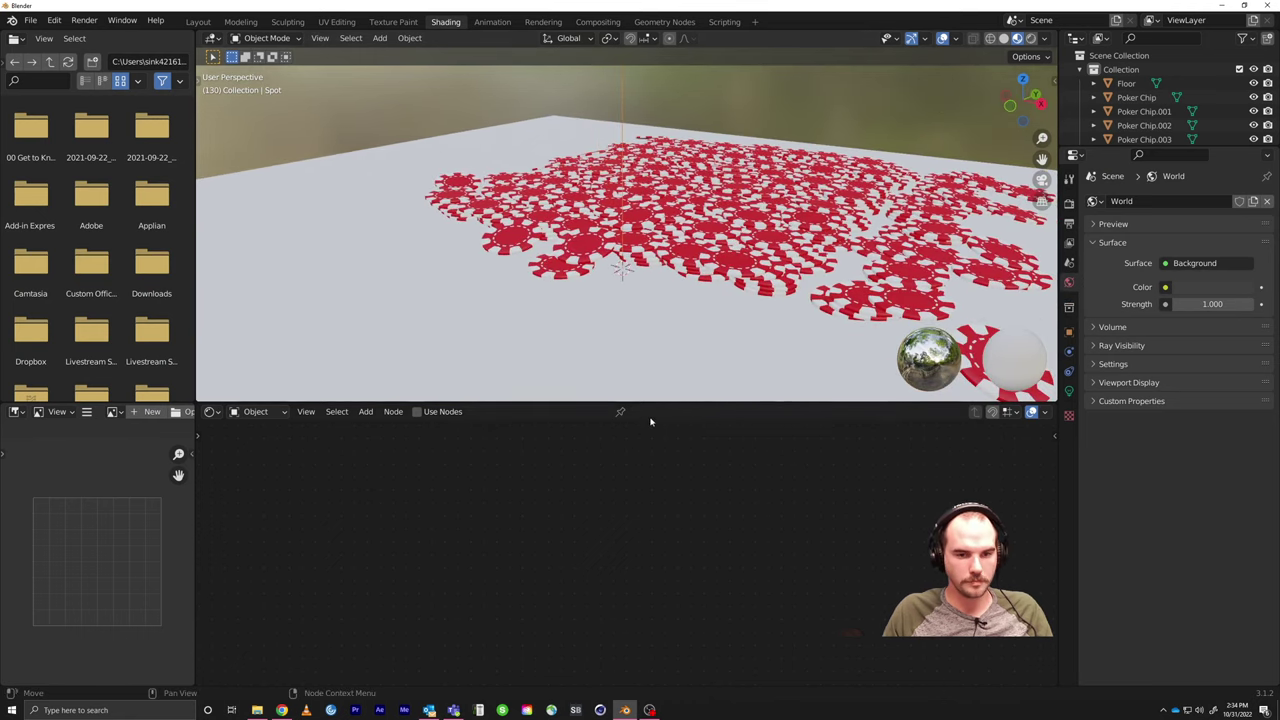
{"action": "left_click", "coordinate": [416, 411]}
{"action": "left_click", "coordinate": [1136, 97]}
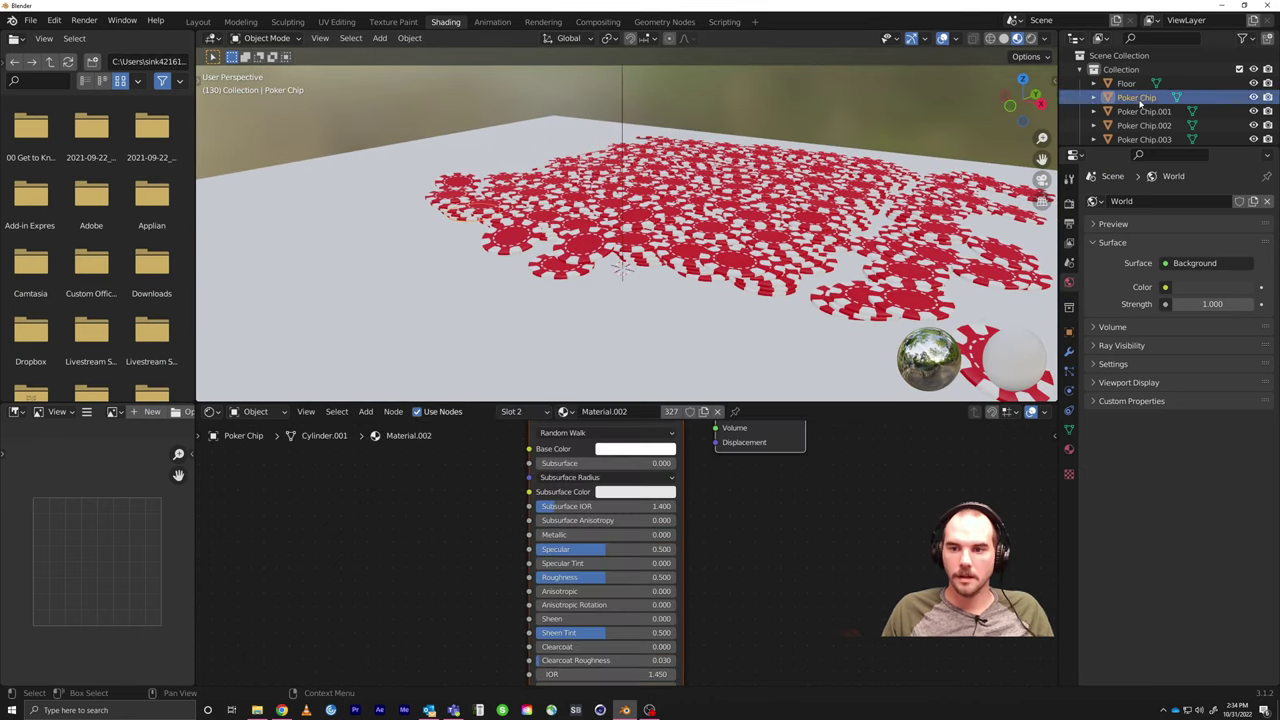
{"action": "scroll", "coordinate": [740, 540], "scroll_direction": "down", "scroll_amount": 4}
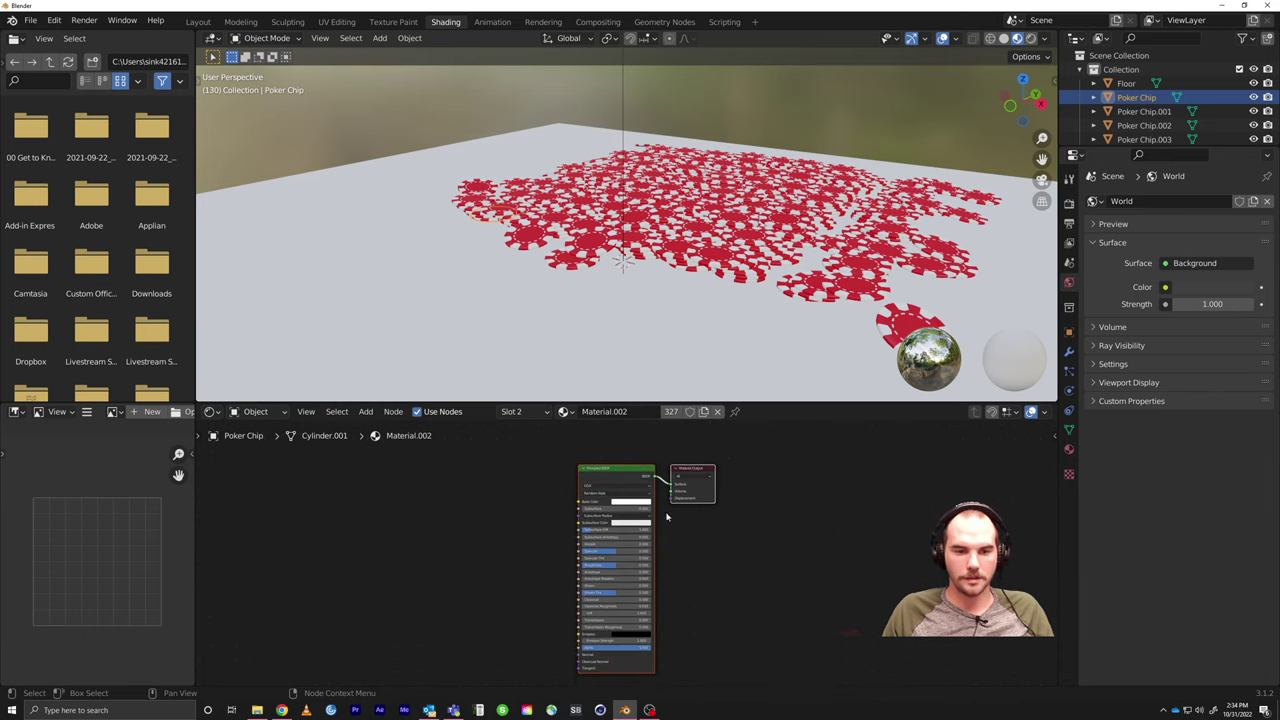
Step: Assign Material.001 to material slot 2 of the Poker Chip
{"action": "left_click", "coordinate": [566, 412]}
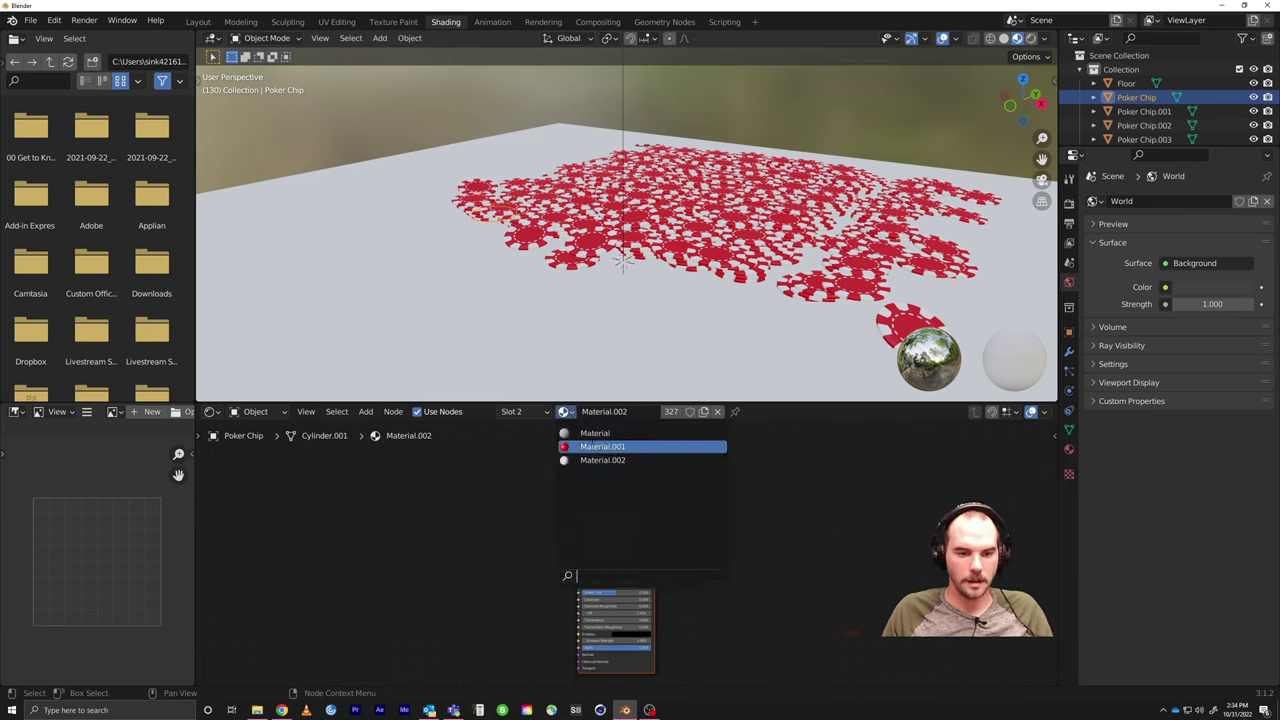
{"action": "left_click", "coordinate": [605, 446]}
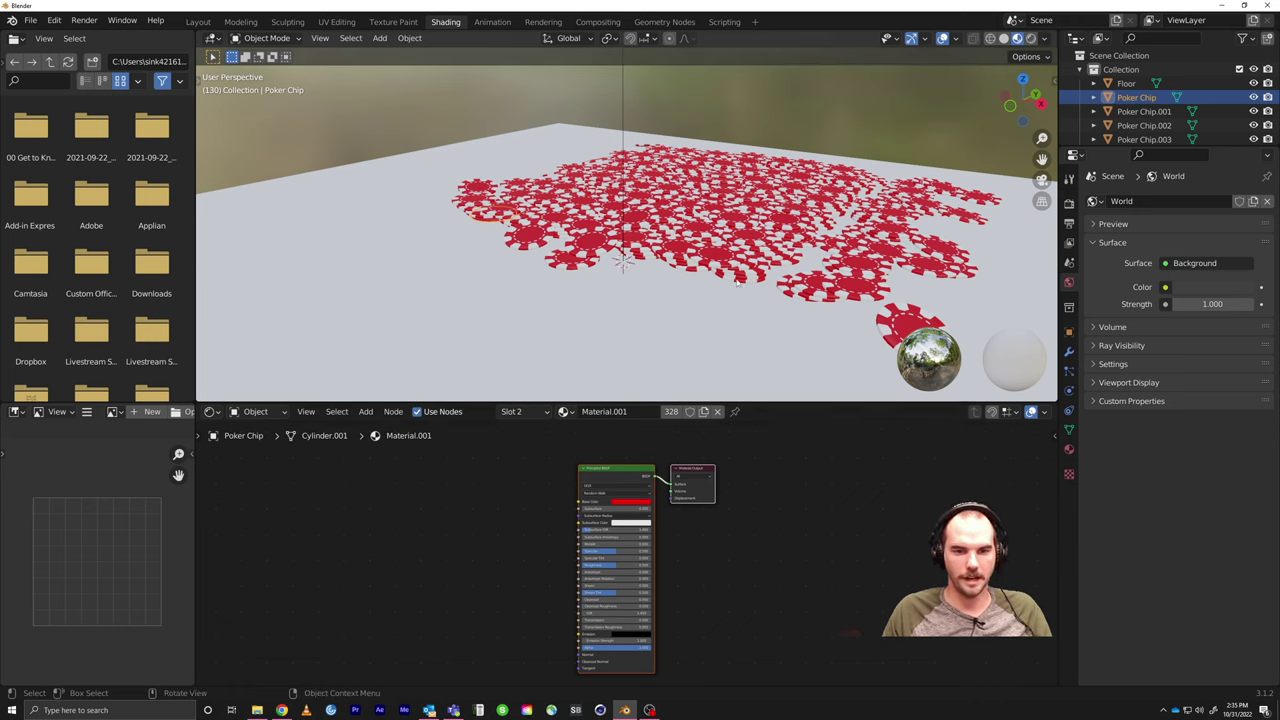
{"action": "scroll", "coordinate": [675, 255], "scroll_direction": "up", "scroll_amount": 5}
{"action": "left_click", "coordinate": [566, 412]}
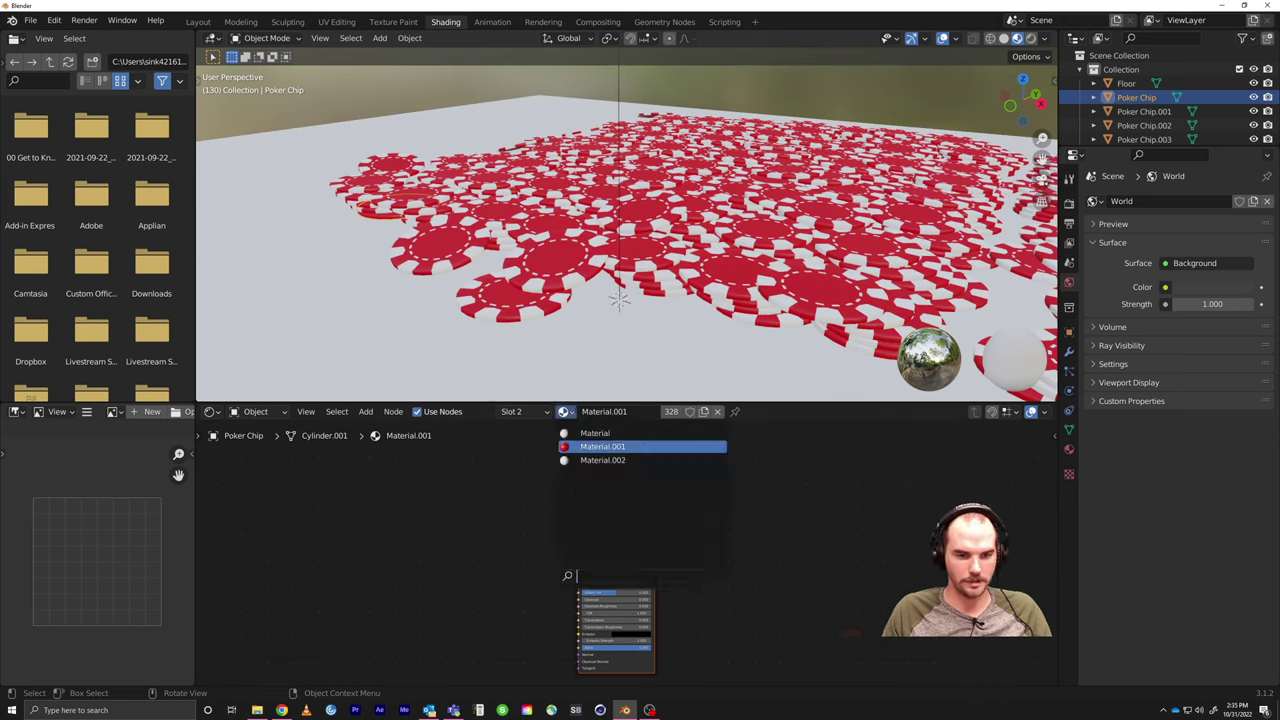
{"action": "key", "text": "Escape"}
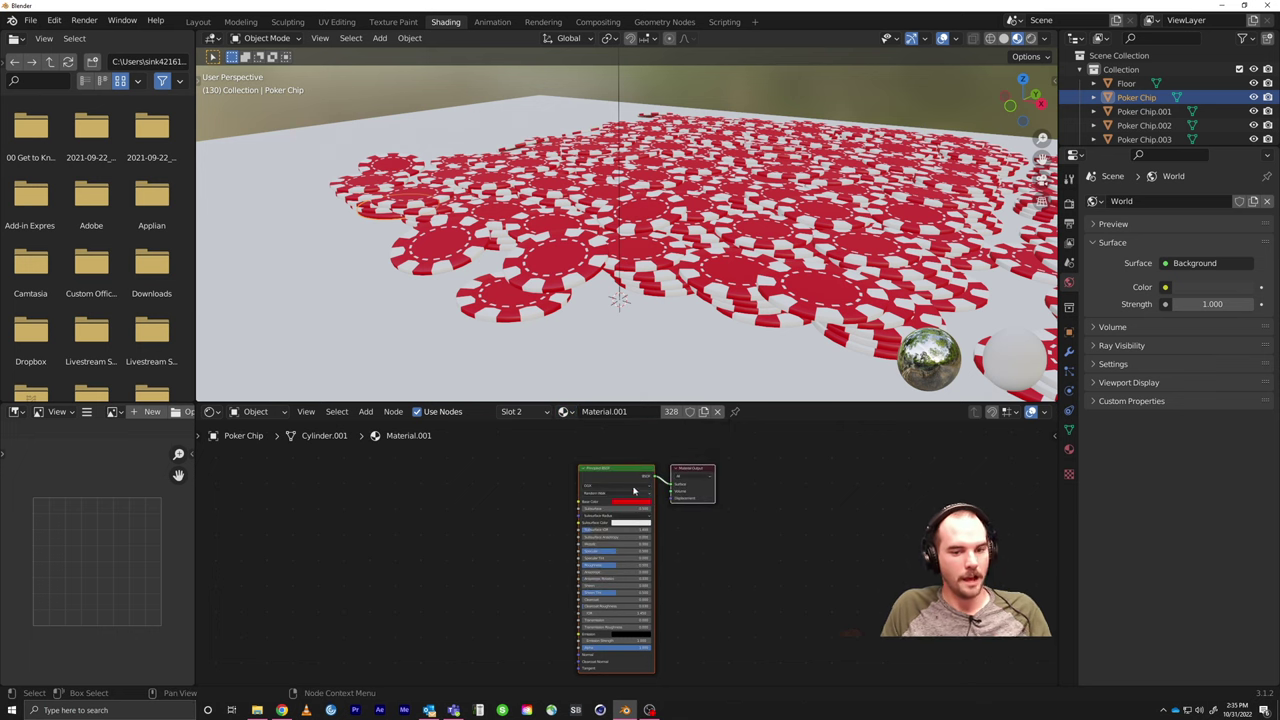
Step: Add a ColorRamp node and connect its Color output to the Base Color of the Principled BSDF
{"action": "scroll", "coordinate": [648, 483], "scroll_direction": "up", "scroll_amount": 1}
{"action": "scroll", "coordinate": [648, 483], "scroll_direction": "up", "scroll_amount": 1}
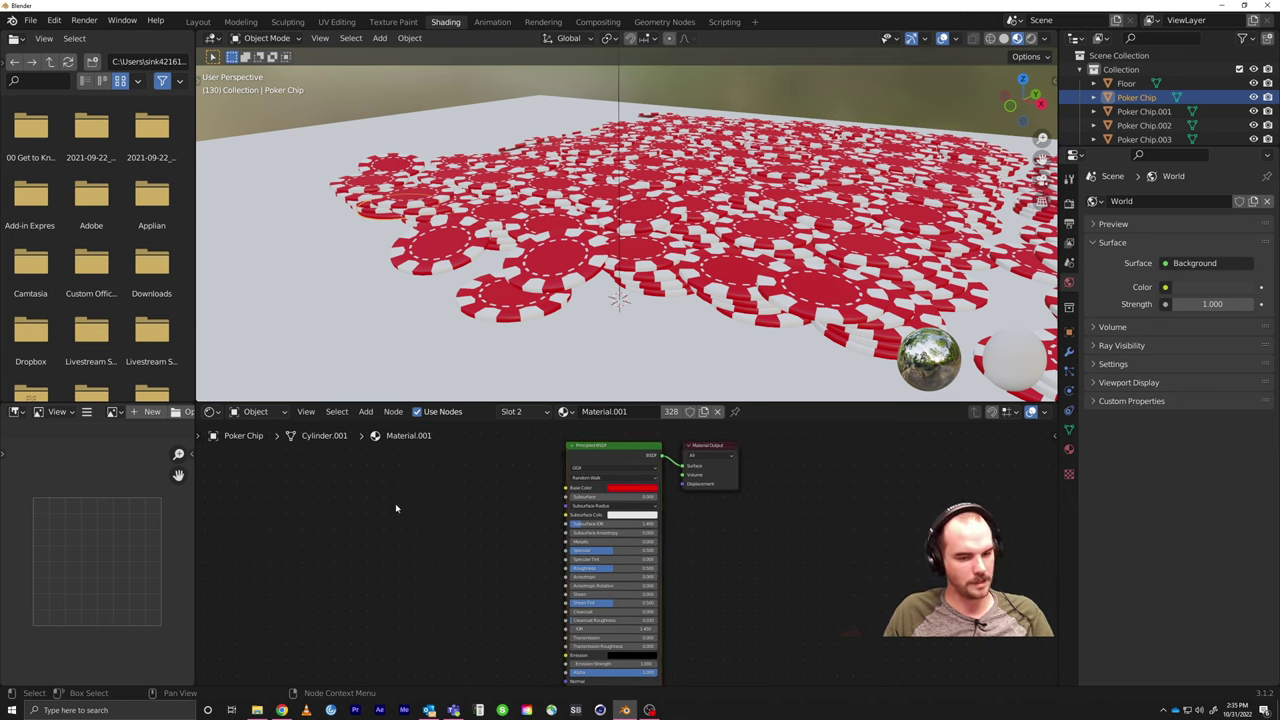
{"action": "key", "text": "shift+a"}
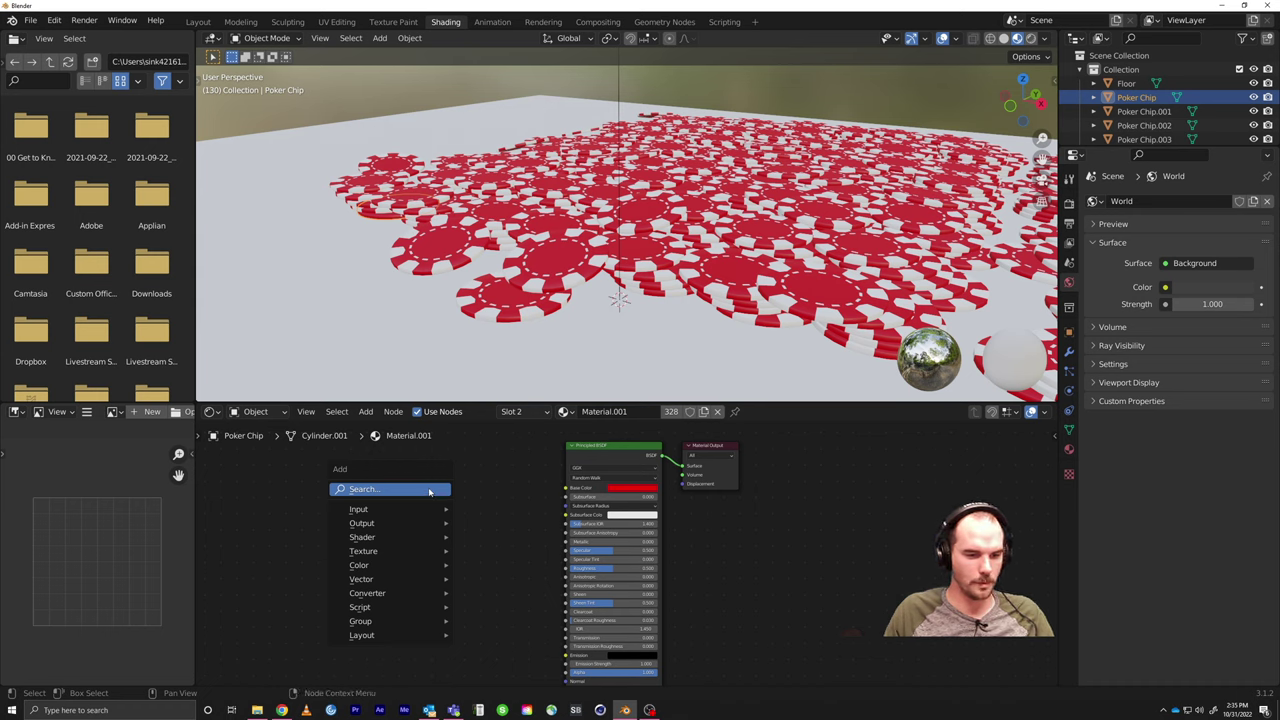
{"action": "left_click", "coordinate": [429, 491]}
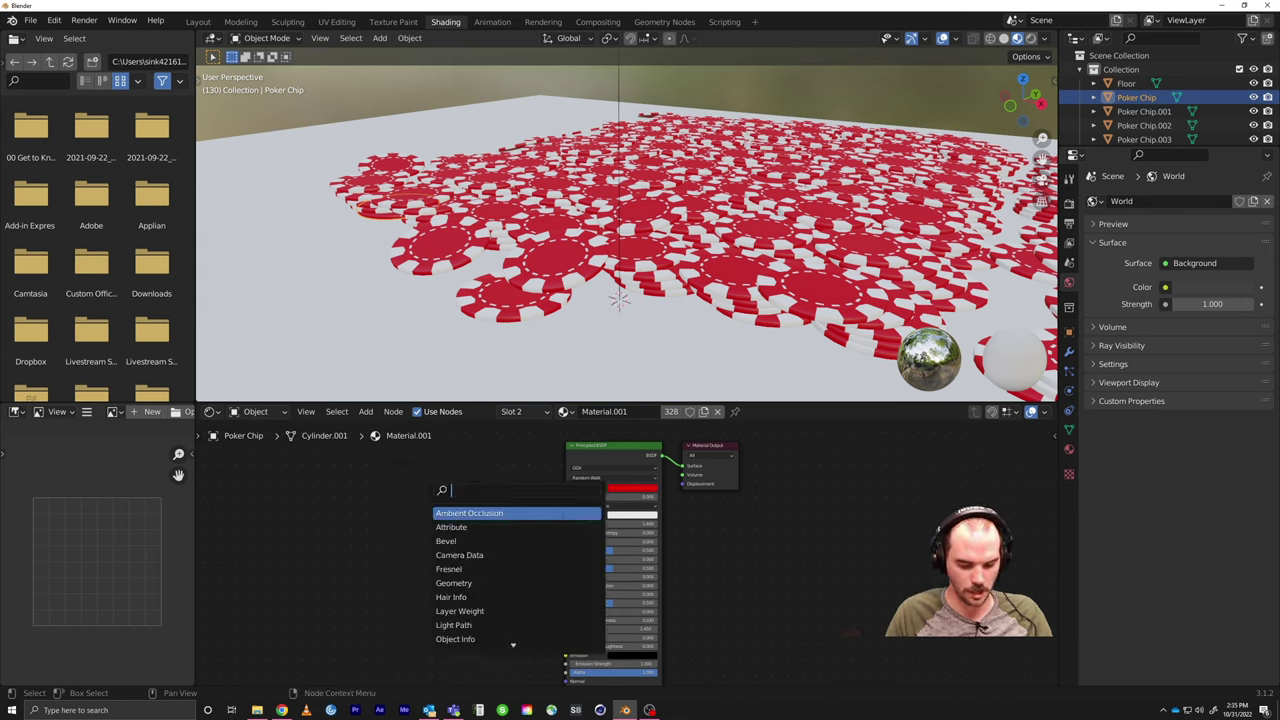
{"action": "type", "text": "color"}
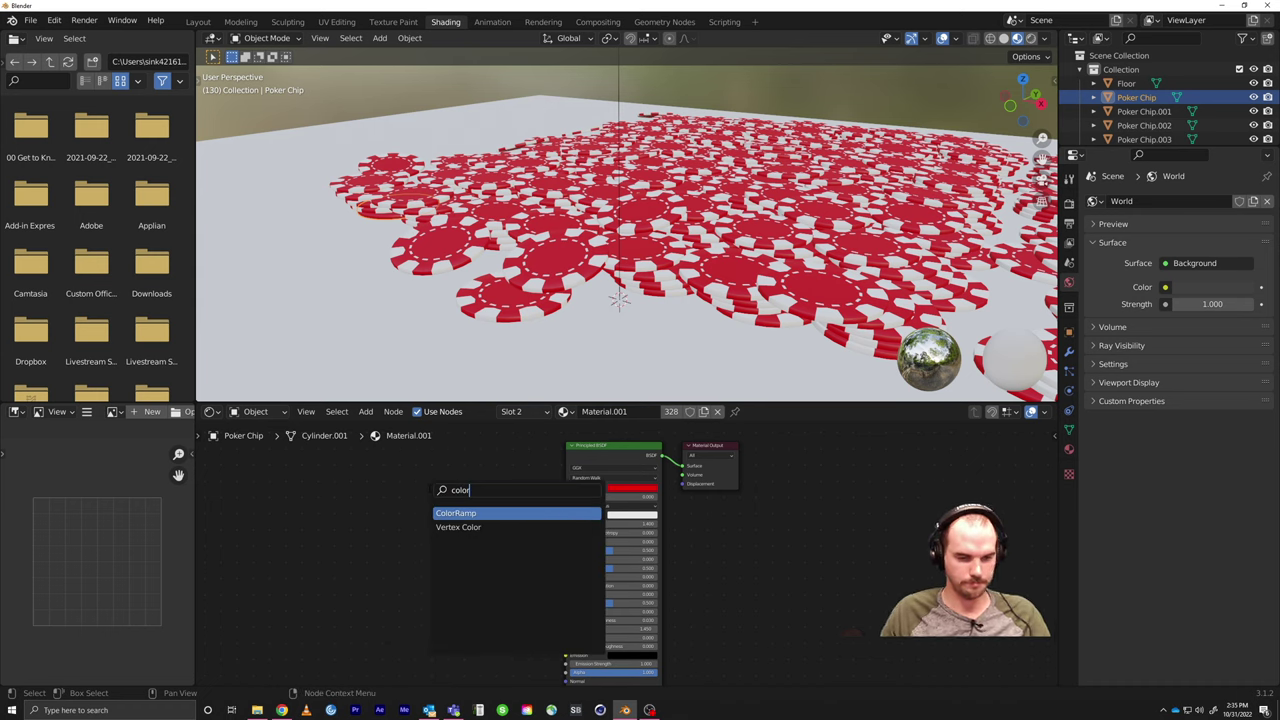
{"action": "left_click", "coordinate": [487, 514]}
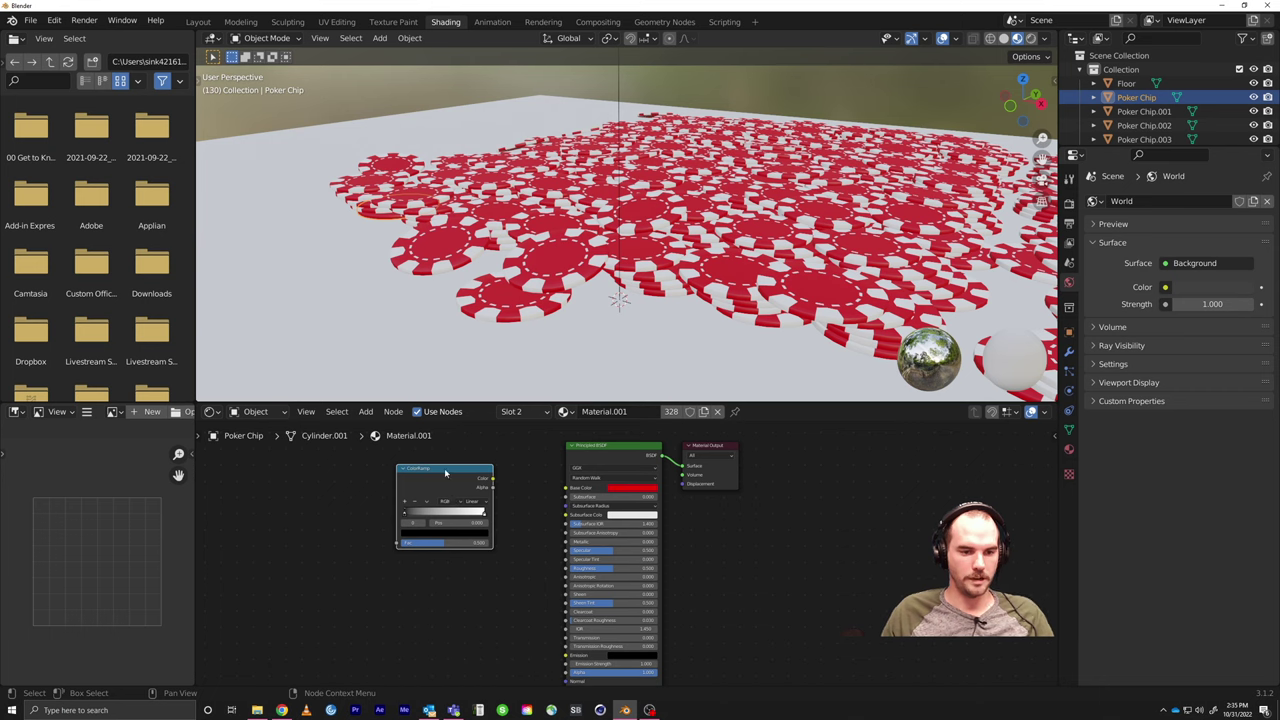
{"action": "left_click", "coordinate": [449, 488]}
{"action": "left_click_drag", "start_coordinate": [615, 450], "coordinate": [590, 464]}
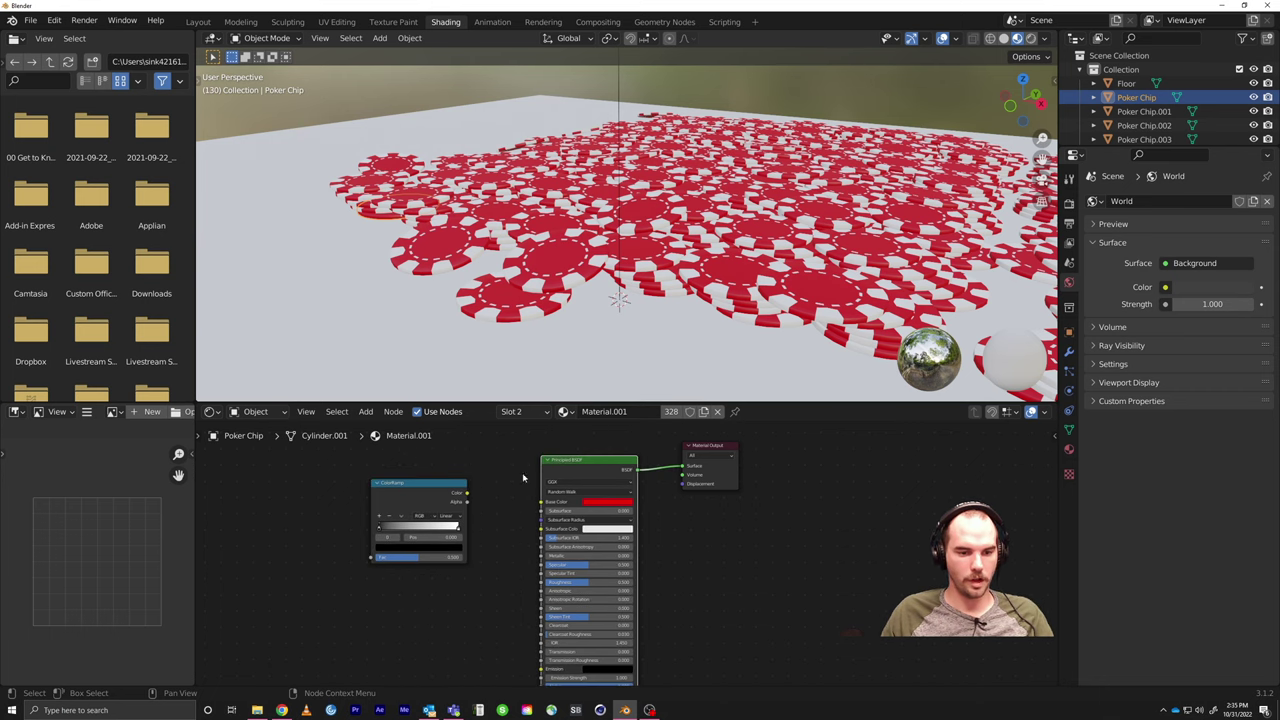
{"action": "left_click_drag", "start_coordinate": [464, 494], "coordinate": [541, 501]}
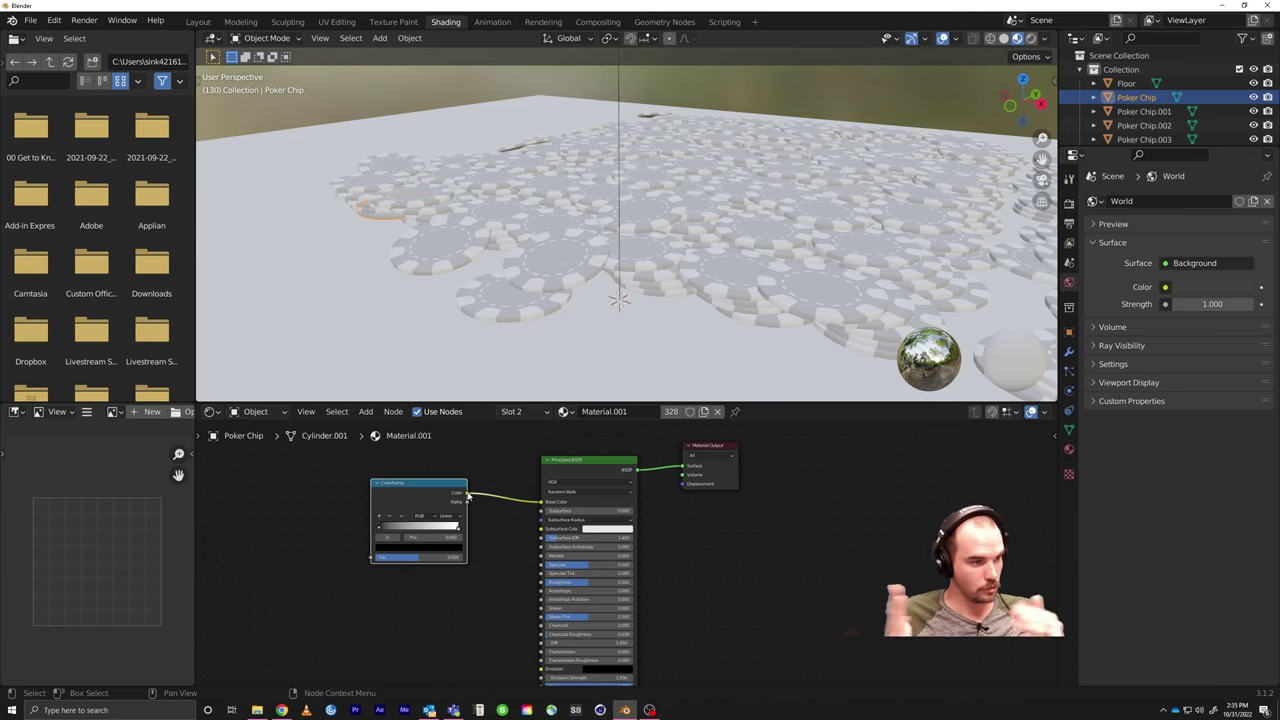
Step: Enlarge the node editor area and move the ColorRamp node slightly lower beside the Principled BSDF
{"action": "scroll", "coordinate": [451, 446], "scroll_direction": "up", "scroll_amount": 2}
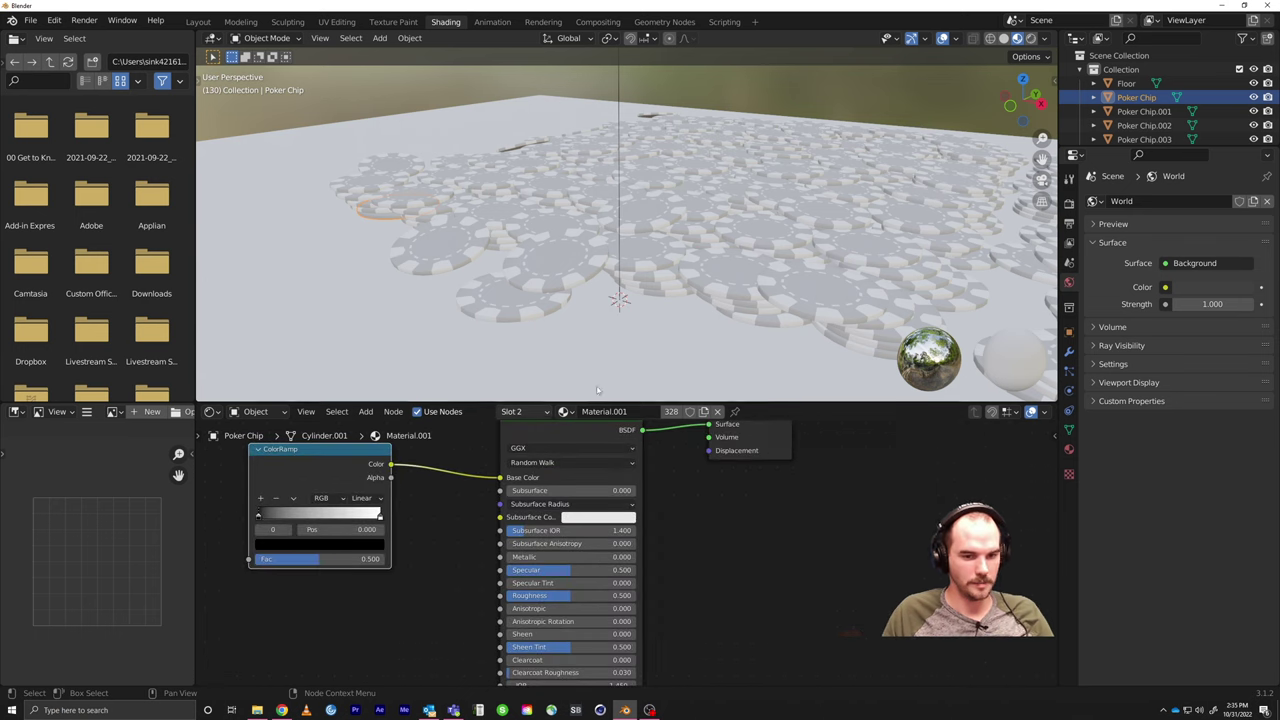
{"action": "left_click_drag", "start_coordinate": [687, 403], "coordinate": [687, 146]}
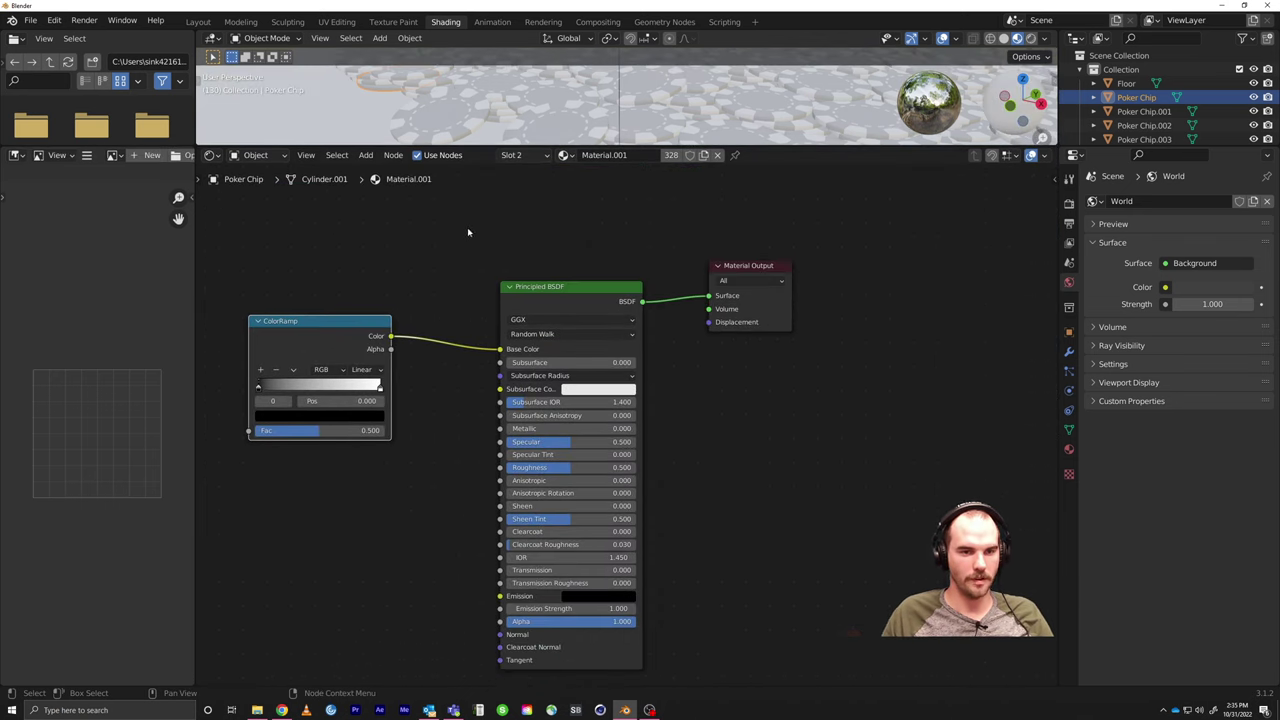
{"action": "middle_click_drag", "start_coordinate": [467, 227], "coordinate": [611, 229]}
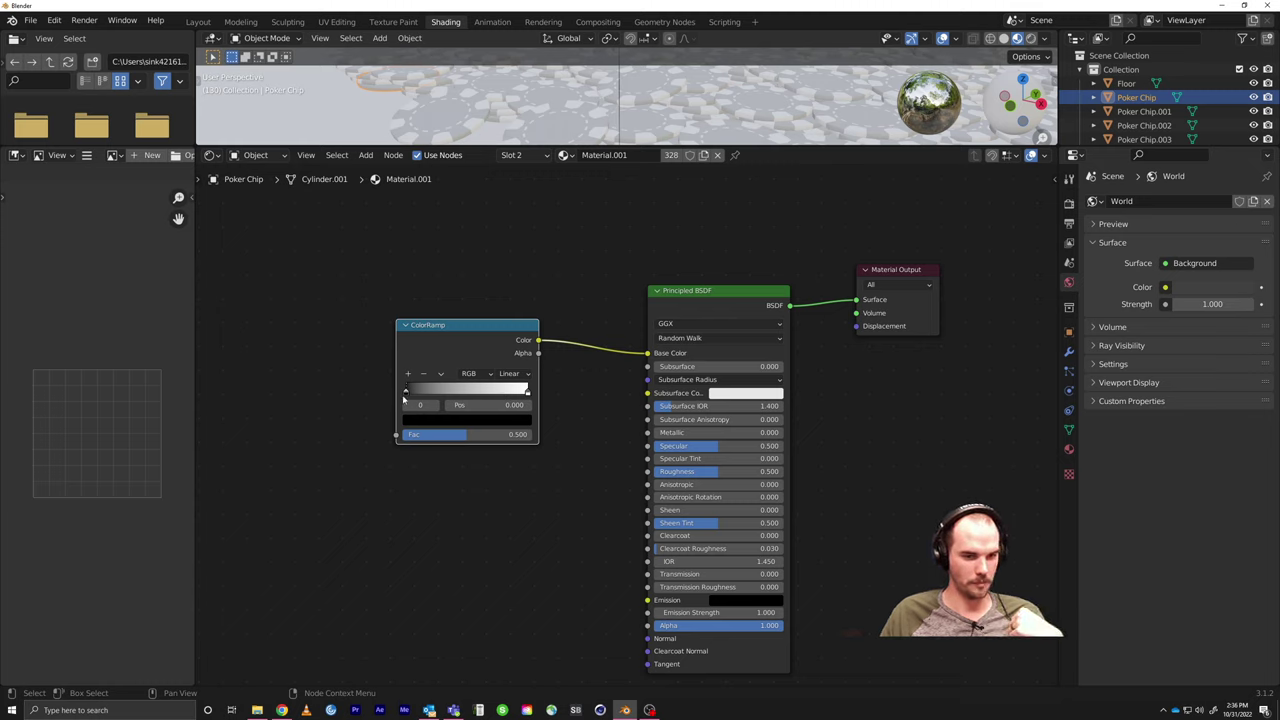
{"action": "left_click", "coordinate": [527, 391]}
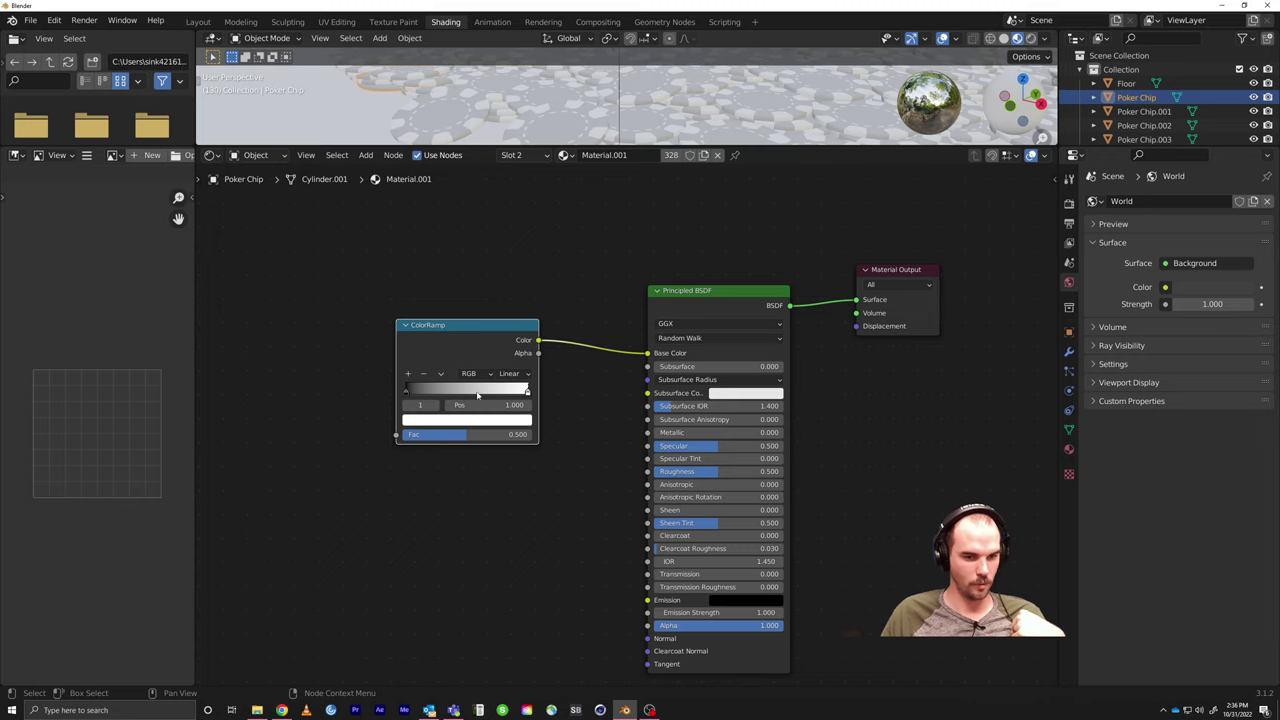
{"action": "left_click_drag", "start_coordinate": [467, 398], "coordinate": [470, 397]}
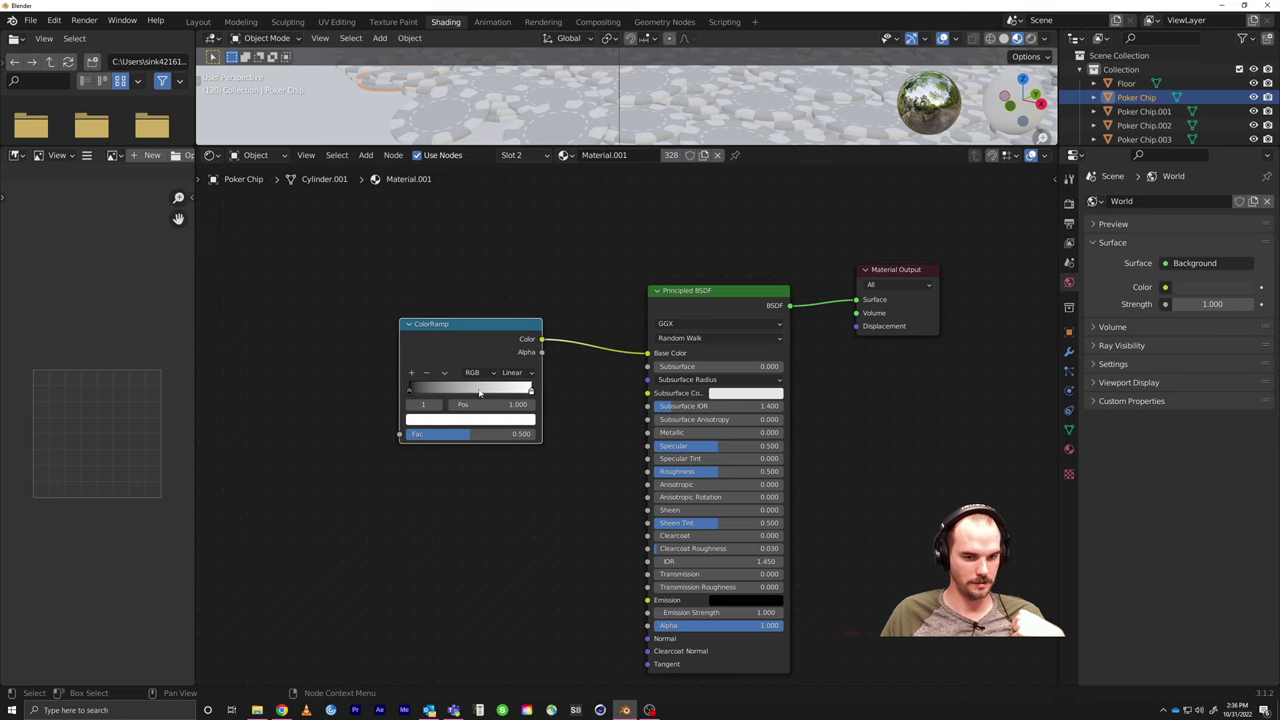
{"action": "left_click_drag", "start_coordinate": [481, 349], "coordinate": [471, 376]}
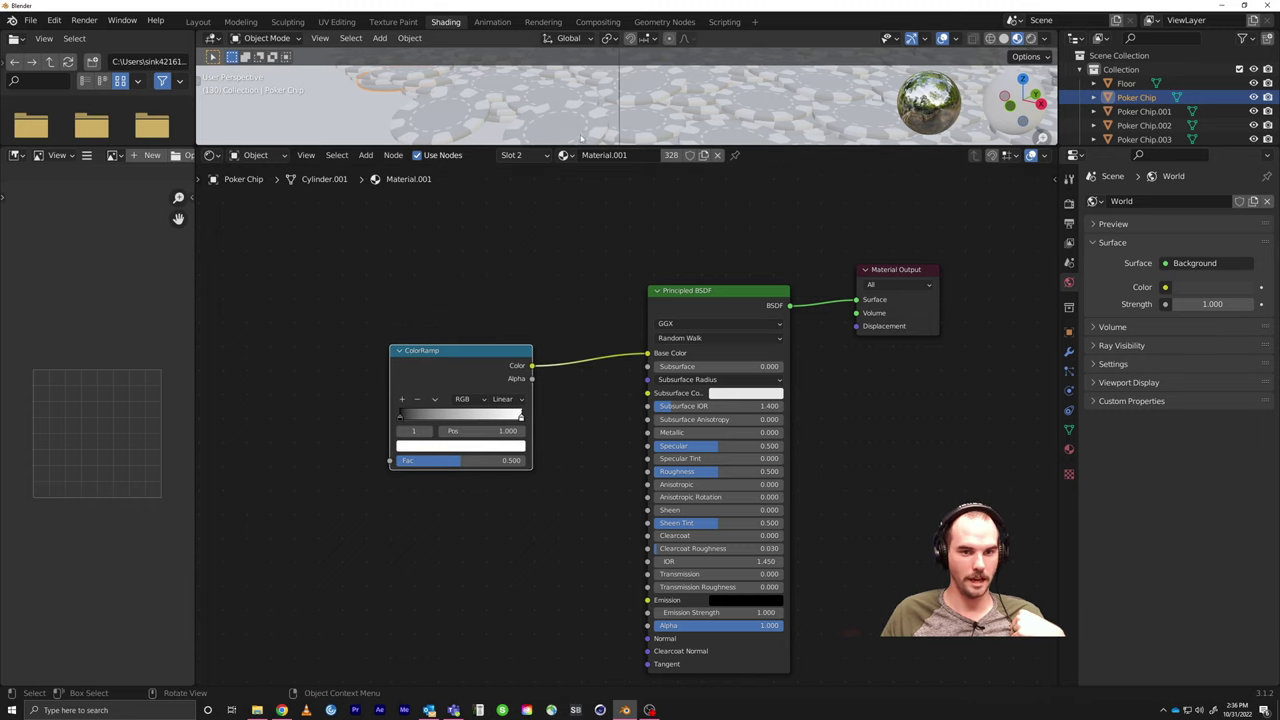
{"action": "left_click_drag", "start_coordinate": [578, 146], "coordinate": [578, 325]}
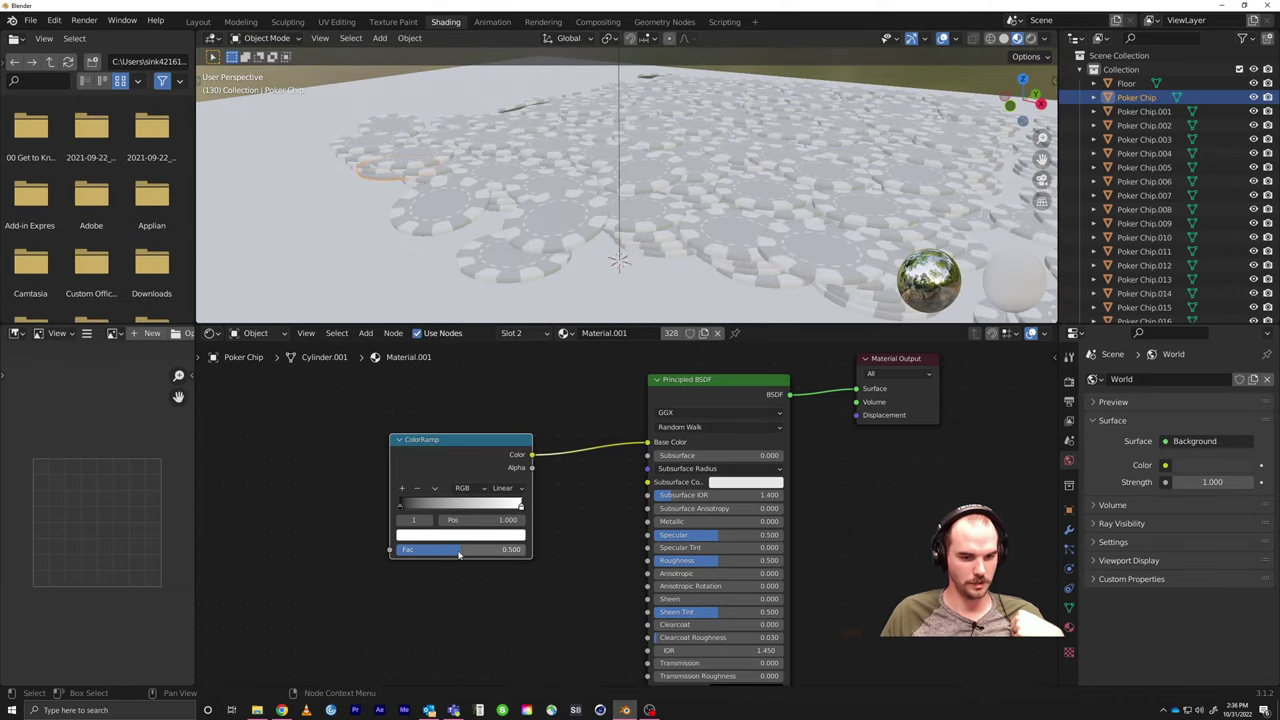
Step: Try a Fac value of 0.520 on the ColorRamp node
{"action": "mouse_move", "coordinate": [460, 552]}
{"action": "left_mouse_down"}
{"action": "mouse_move", "coordinate": [400, 552]}
{"action": "mouse_move", "coordinate": [525, 549]}
{"action": "mouse_move", "coordinate": [465, 549]}
{"action": "left_mouse_up"}
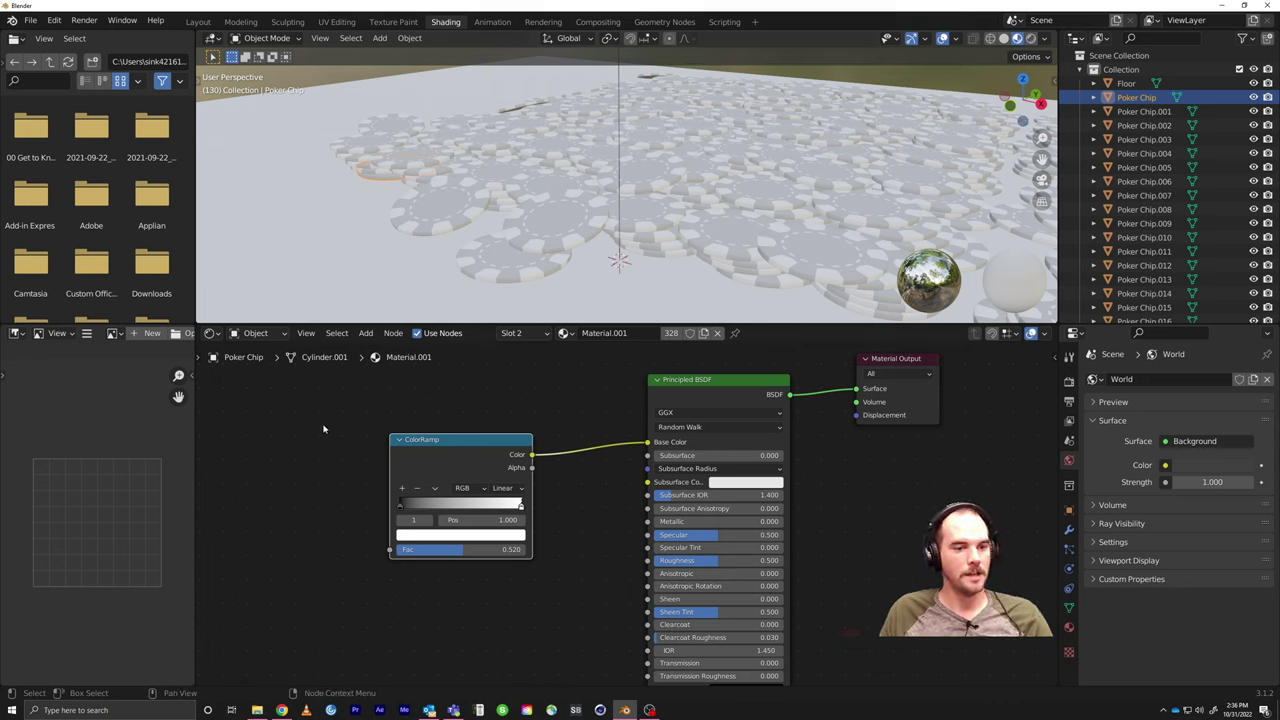
{"action": "scroll", "coordinate": [300, 450], "scroll_direction": "left", "scroll_amount": 3, "text": "ctrl"}
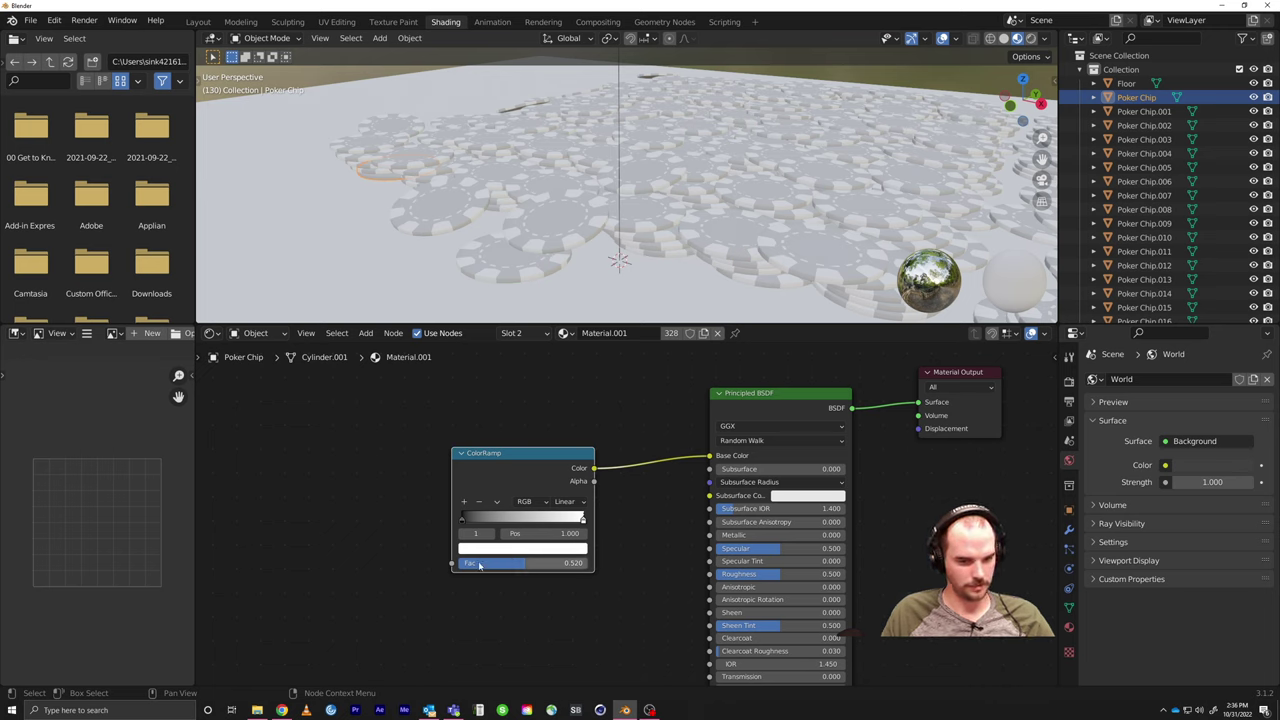
{"action": "middle_click_drag", "start_coordinate": [301, 446], "coordinate": [305, 448]}
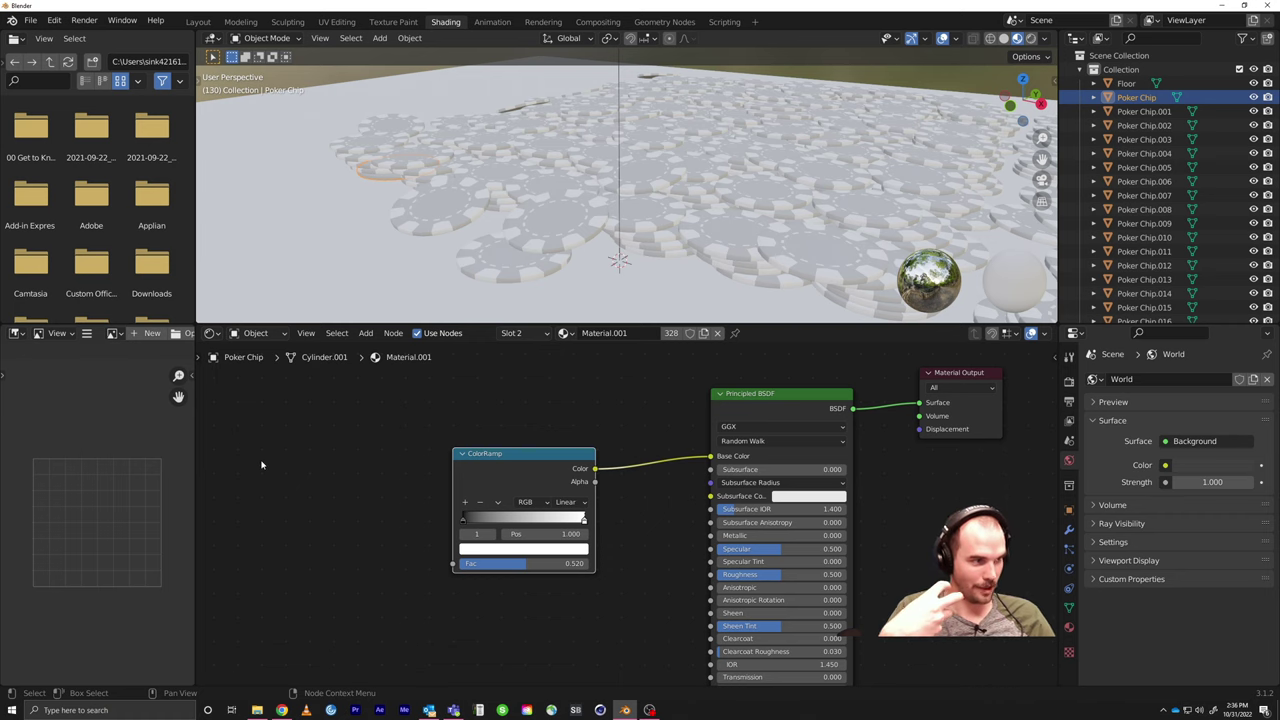
Step: Add an Object Info node before the ColorRamp and connect its Random output to the ramp's Fac input
{"action": "key", "text": "shift+a"}
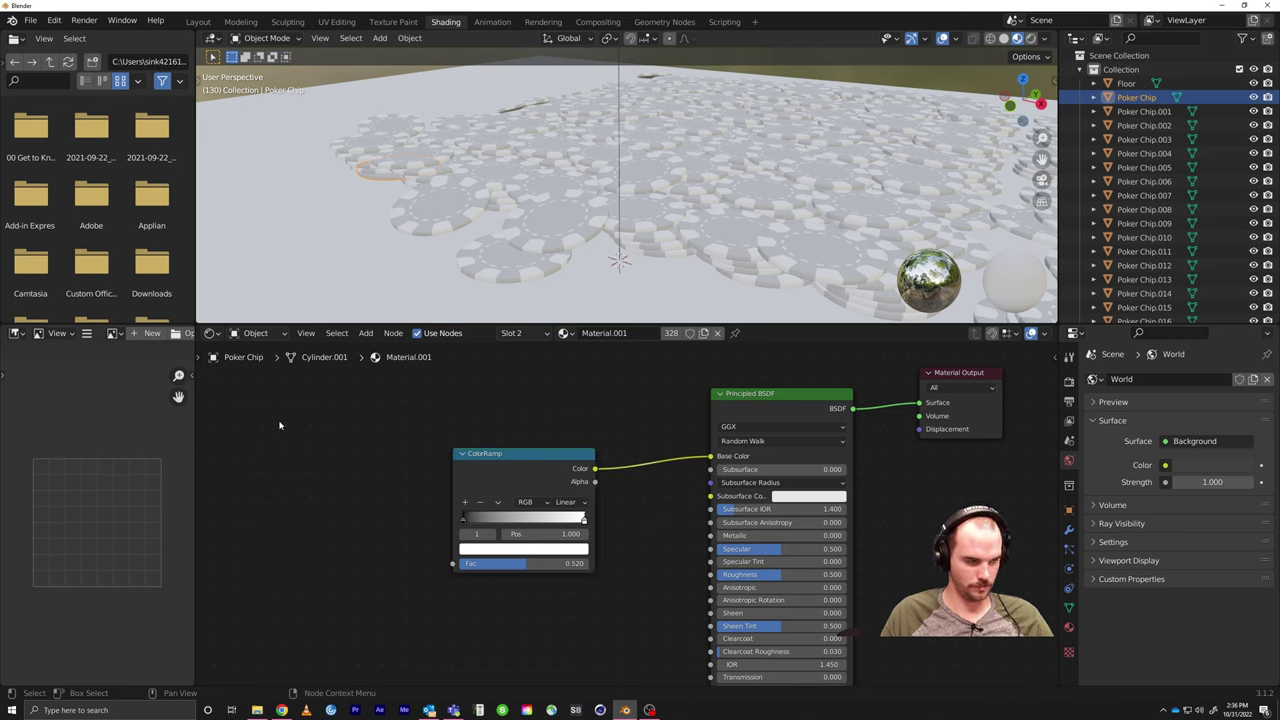
{"action": "key", "text": "shift+a"}
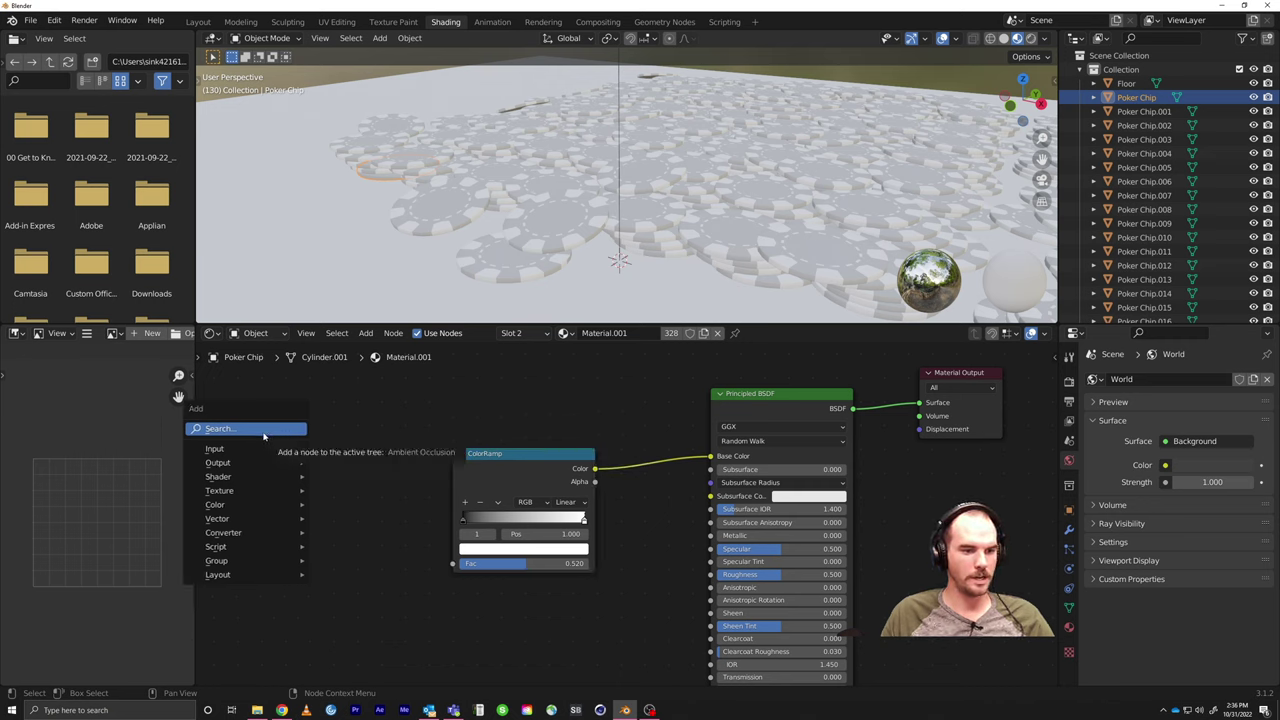
{"action": "mouse_move", "coordinate": [251, 450]}
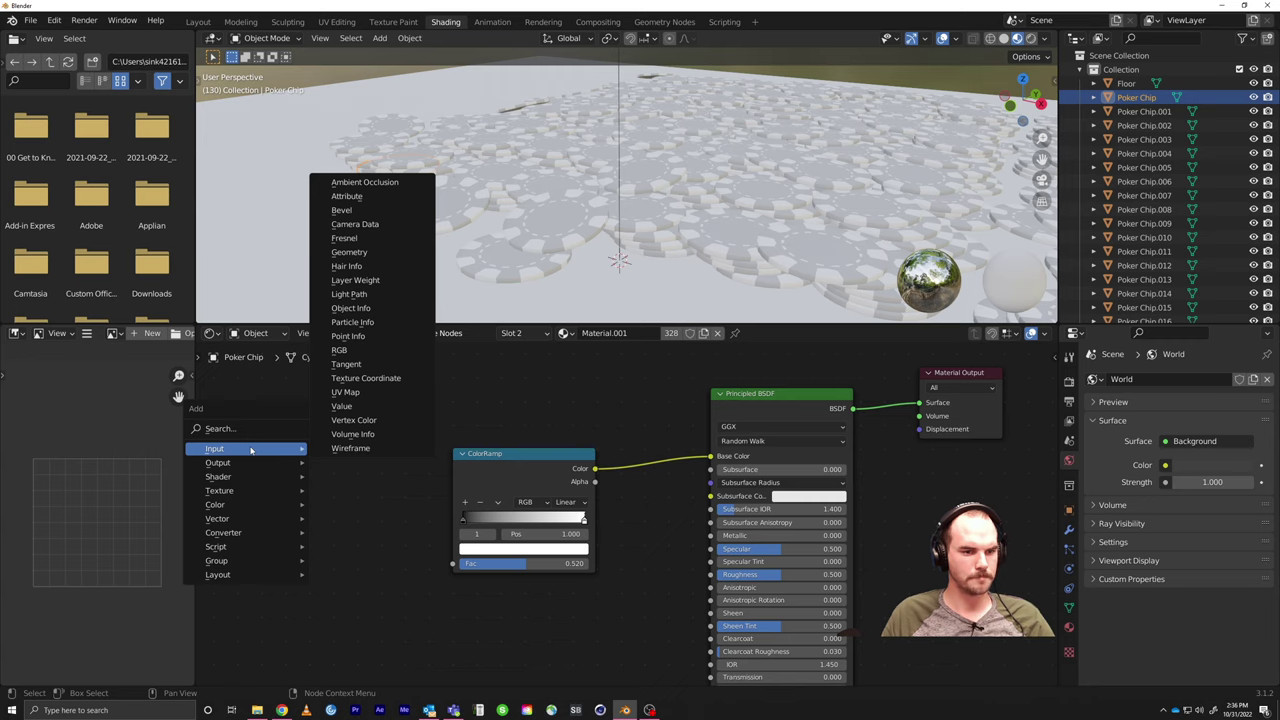
{"action": "left_click", "coordinate": [379, 315]}
{"action": "left_click", "coordinate": [285, 441]}
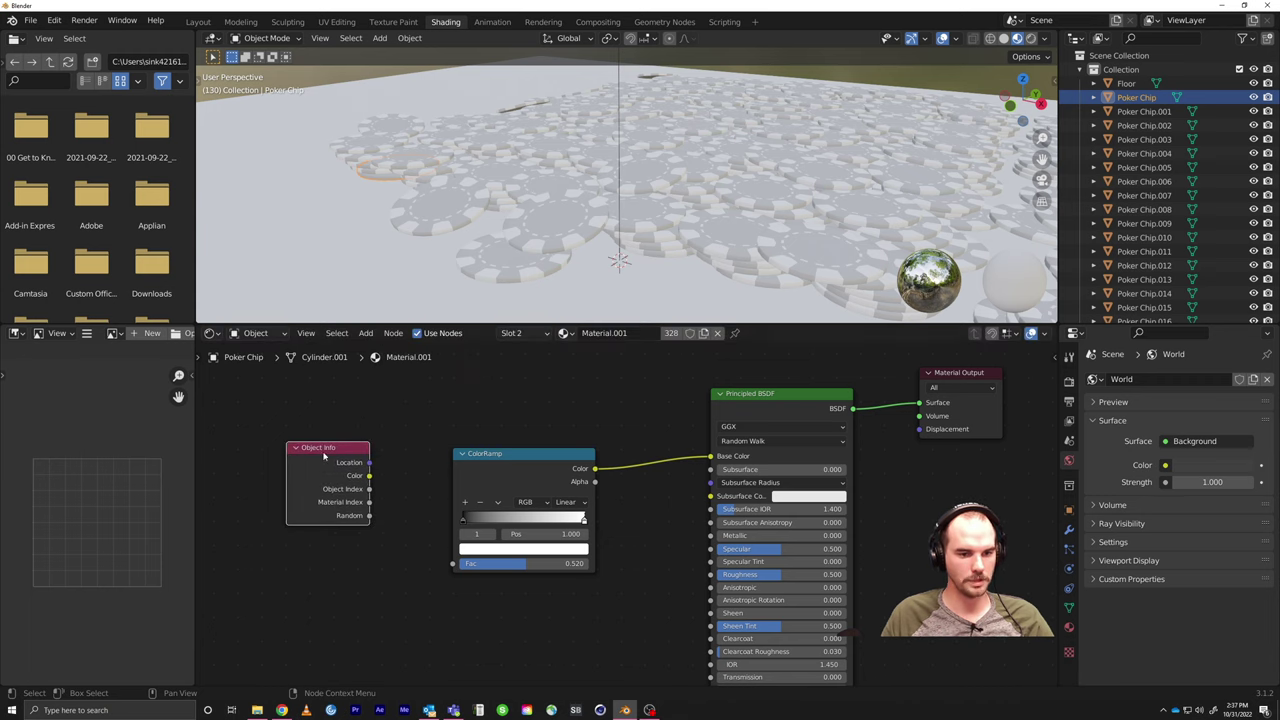
{"action": "left_click_drag", "start_coordinate": [342, 453], "coordinate": [326, 441]}
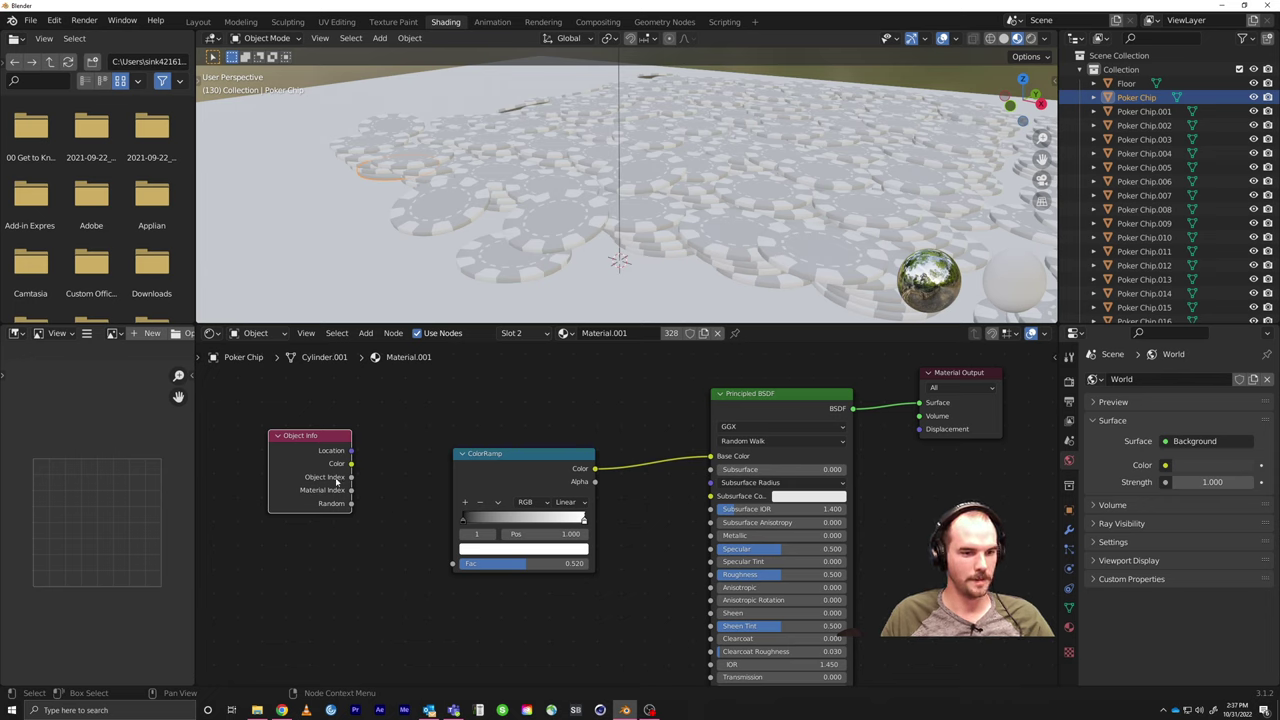
{"action": "left_click_drag", "start_coordinate": [336, 480], "coordinate": [306, 459]}
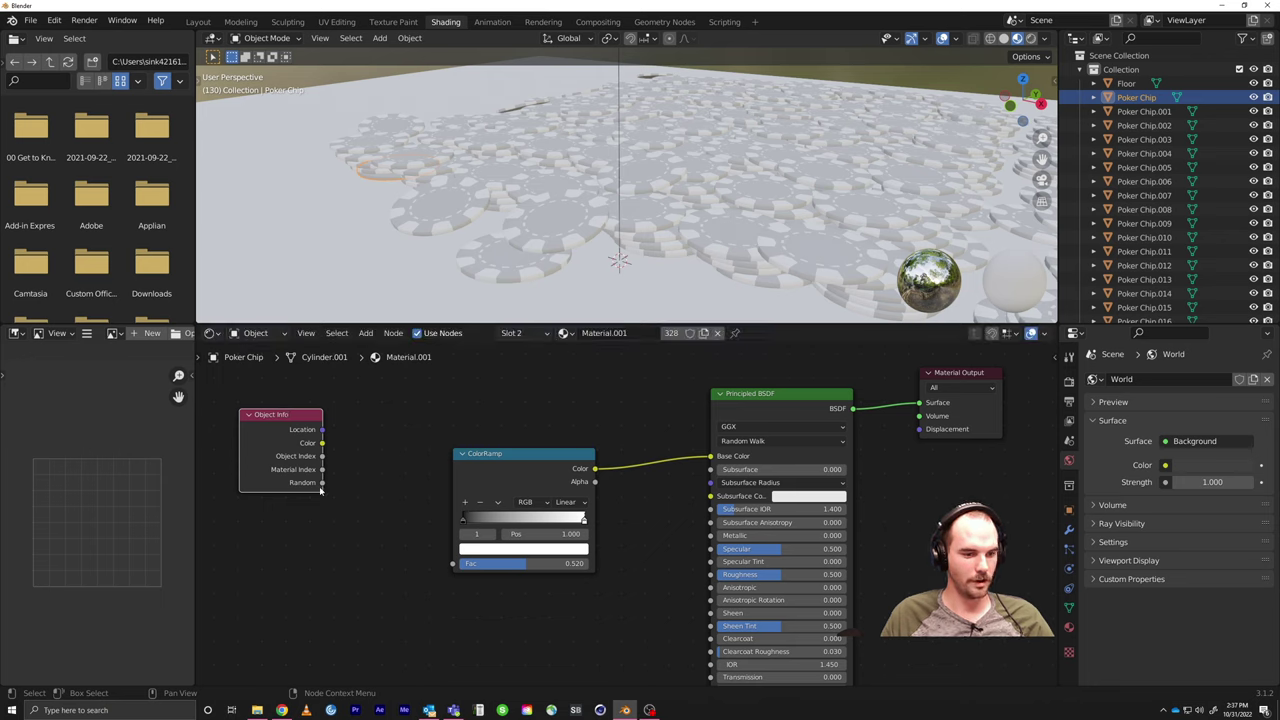
{"action": "left_click_drag", "start_coordinate": [322, 483], "coordinate": [456, 567]}
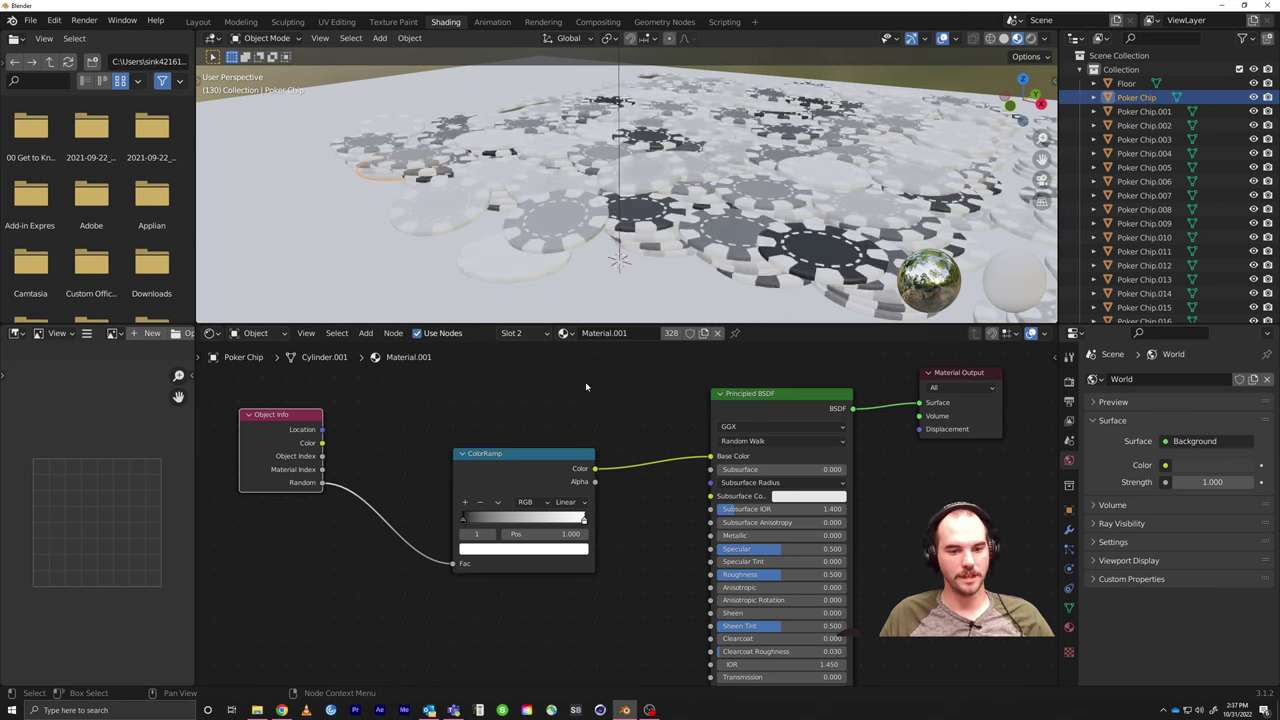
Step: Change the ColorRamp's interpolation to Constant
{"action": "scroll", "coordinate": [576, 408], "scroll_direction": "down", "scroll_amount": 1}
{"action": "middle_click_drag", "start_coordinate": [609, 190], "coordinate": [770, 200]}
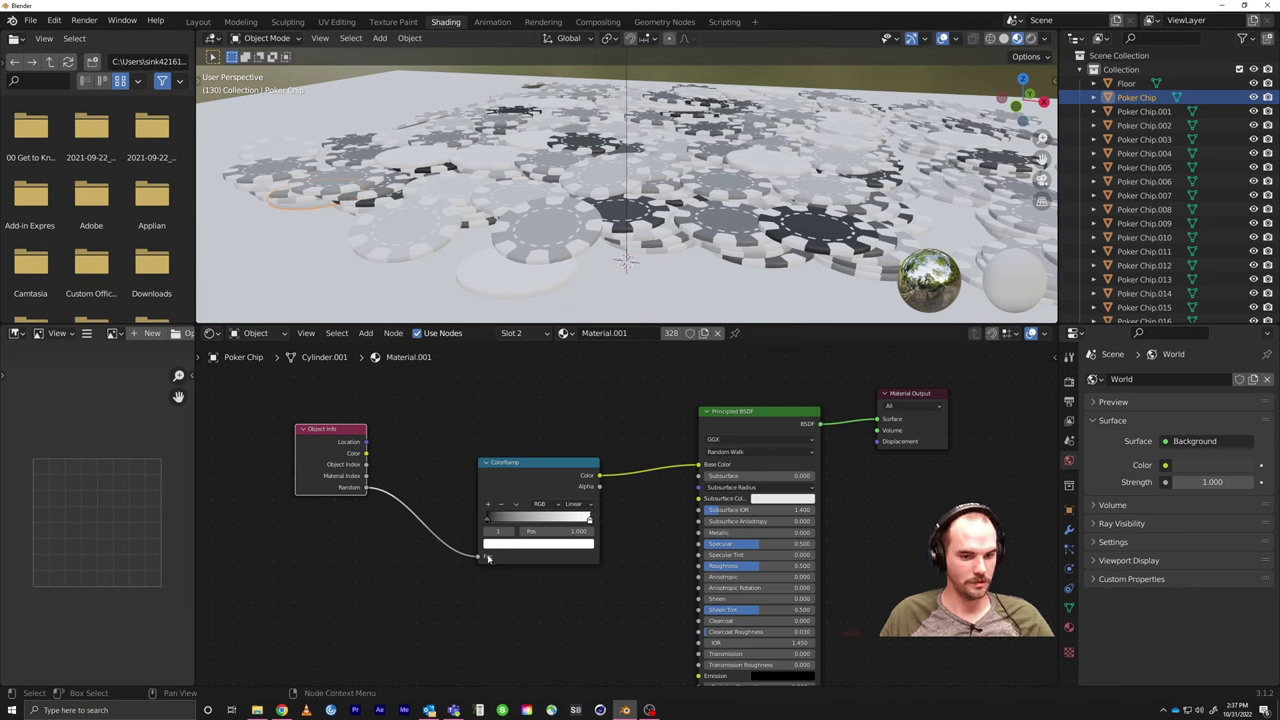
{"action": "left_click_drag", "start_coordinate": [525, 466], "coordinate": [523, 459]}
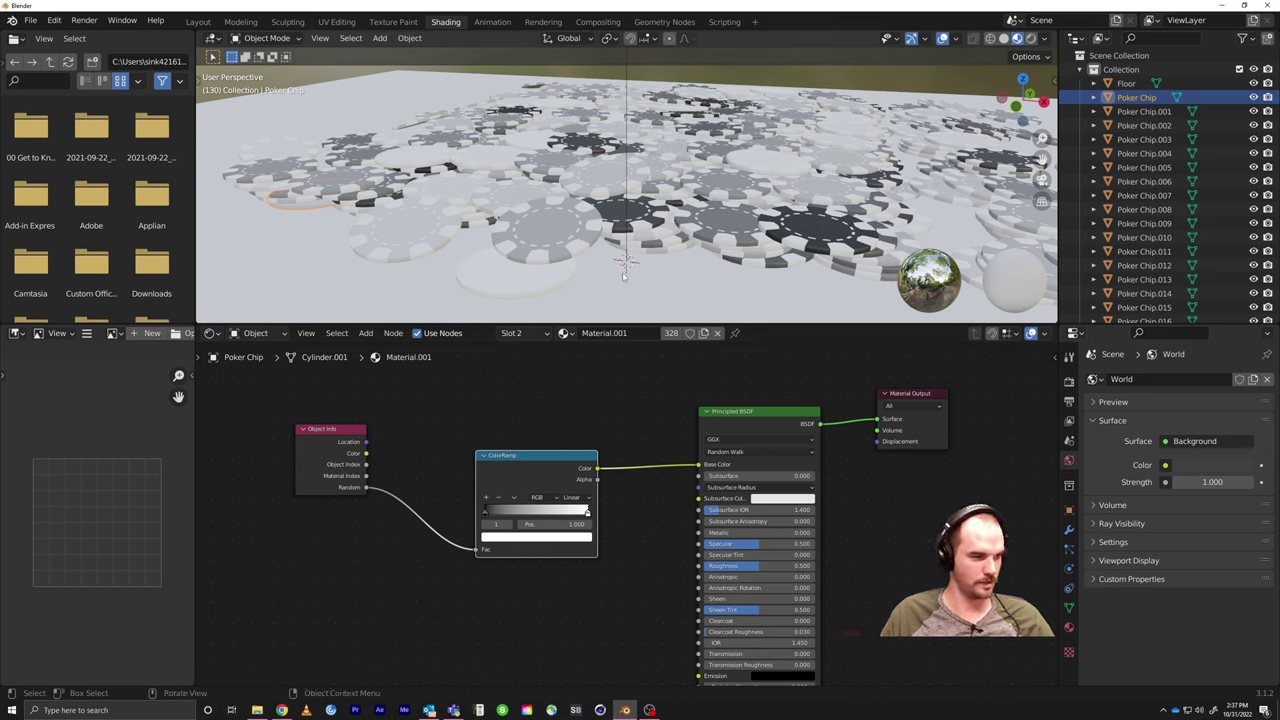
{"action": "left_click", "coordinate": [547, 499]}
{"action": "left_click", "coordinate": [572, 497]}
{"action": "left_click", "coordinate": [572, 497]}
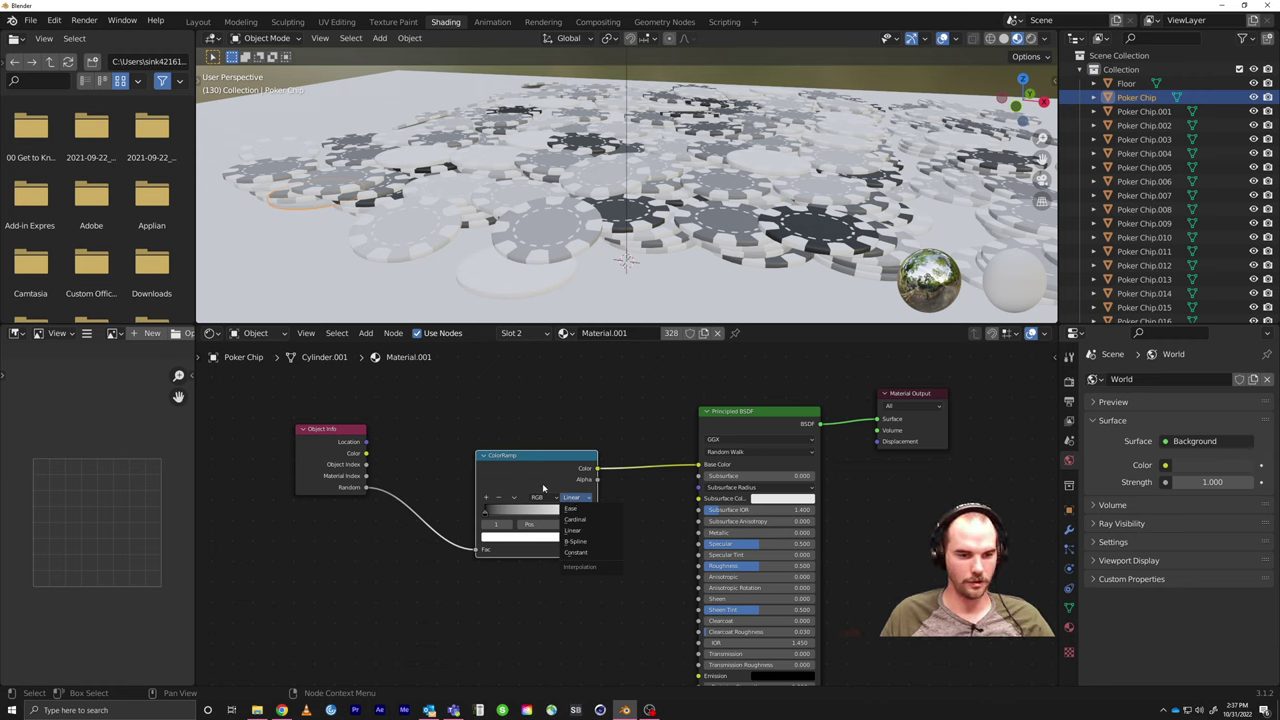
{"action": "left_click", "coordinate": [593, 499]}
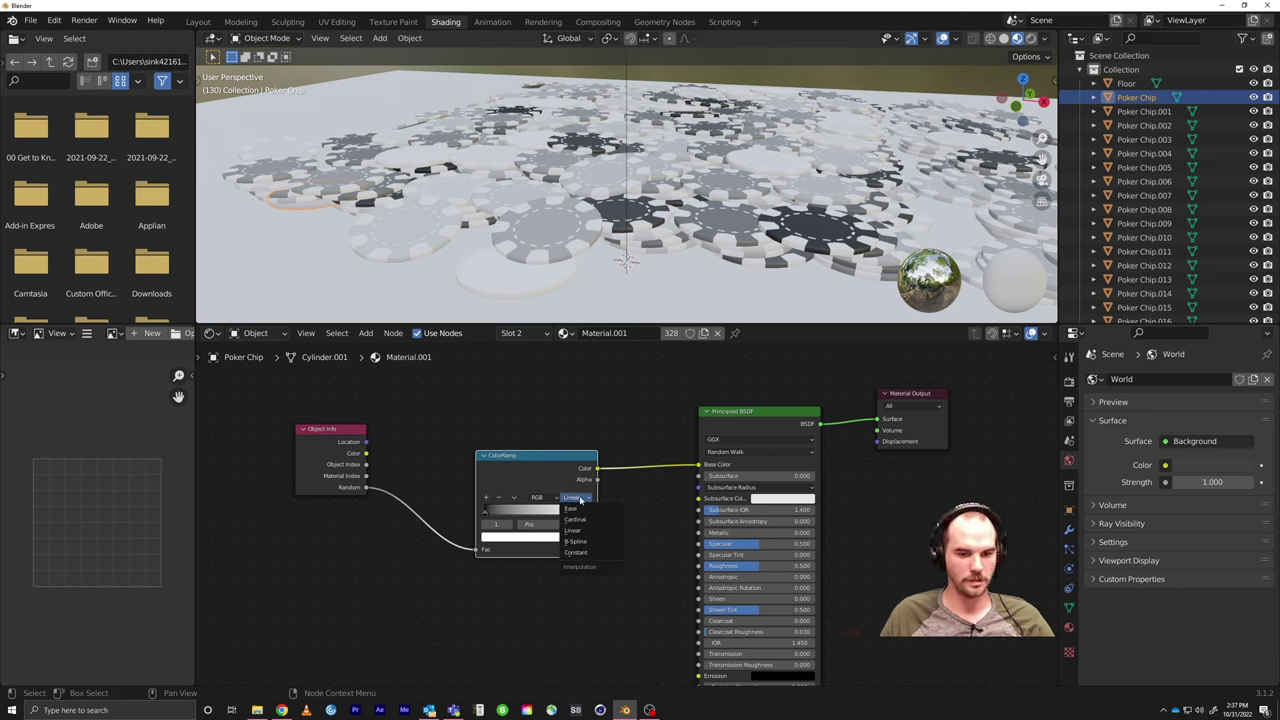
{"action": "left_click", "coordinate": [589, 553]}
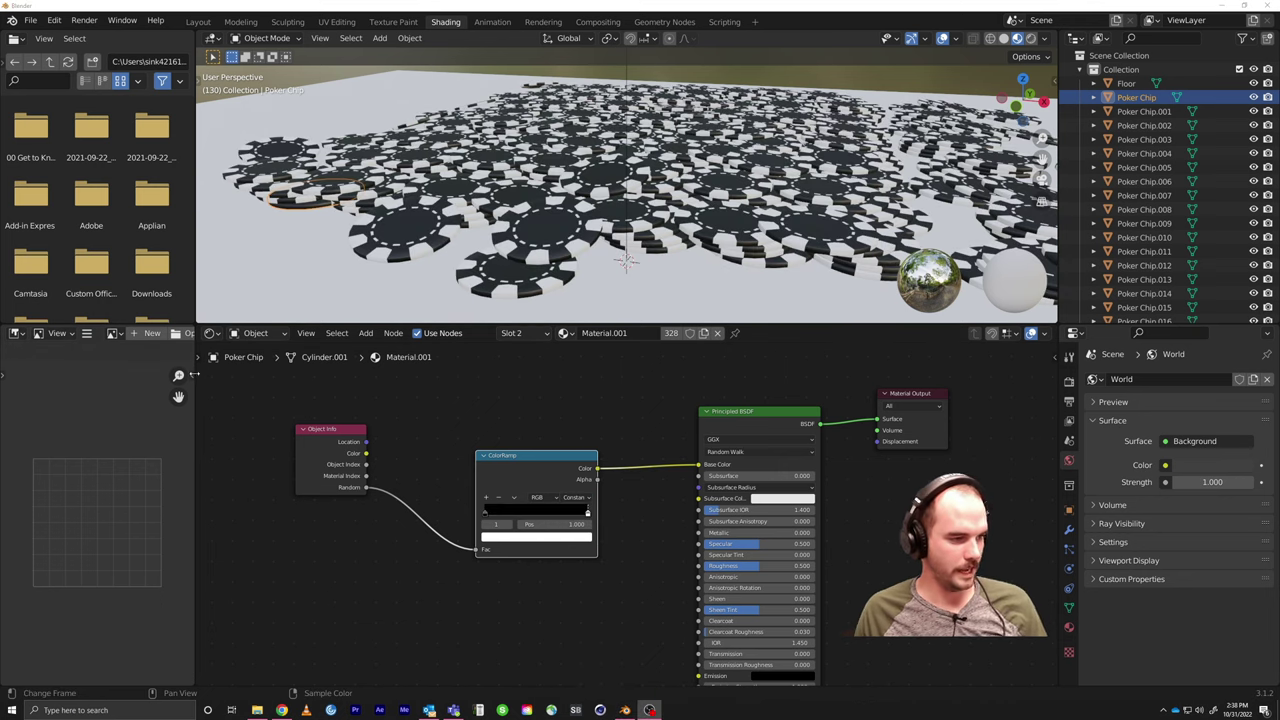
Step: Set the ColorRamp's first color stop to red with hue 0.999, saturation 1.000 and value 0.530
{"action": "left_click_drag", "start_coordinate": [590, 519], "coordinate": [596, 520]}
{"action": "scroll", "coordinate": [476, 522], "scroll_direction": "up", "scroll_amount": 3}
{"action": "scroll", "coordinate": [407, 513], "scroll_direction": "up", "scroll_amount": 1}
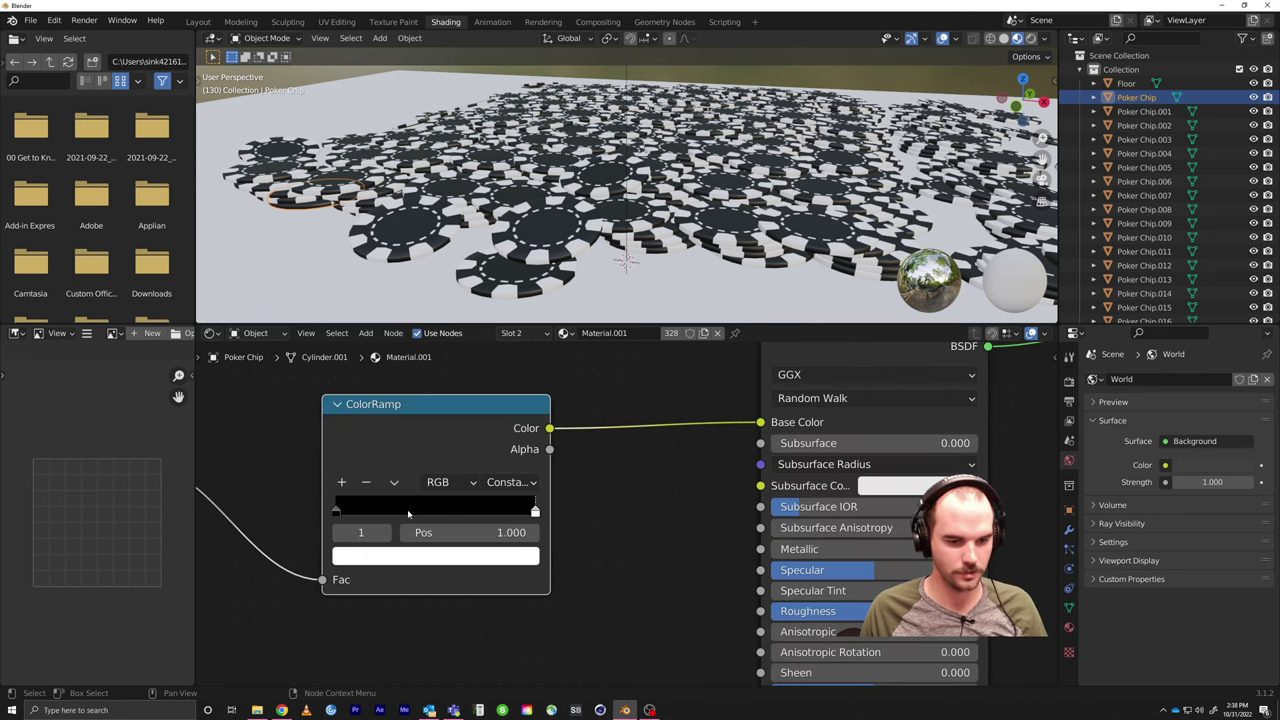
{"action": "left_click_drag", "start_coordinate": [339, 515], "coordinate": [425, 506]}
{"action": "left_click", "coordinate": [349, 512]}
{"action": "left_click", "coordinate": [369, 548]}
{"action": "left_click_drag", "start_coordinate": [426, 405], "coordinate": [432, 424]}
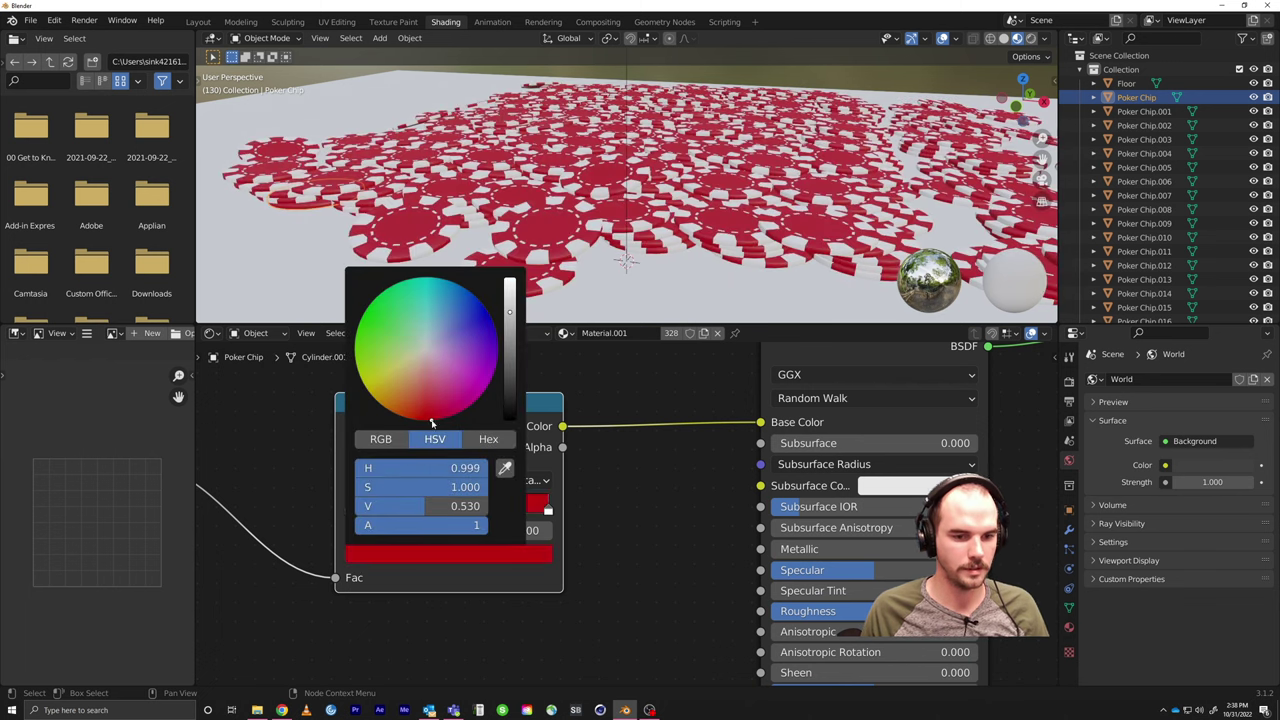
Step: Move the ColorRamp's white stop to position 0.479 and recolor it dark green with hue 0.318 and full saturation
{"action": "left_click_drag", "start_coordinate": [521, 514], "coordinate": [442, 516]}
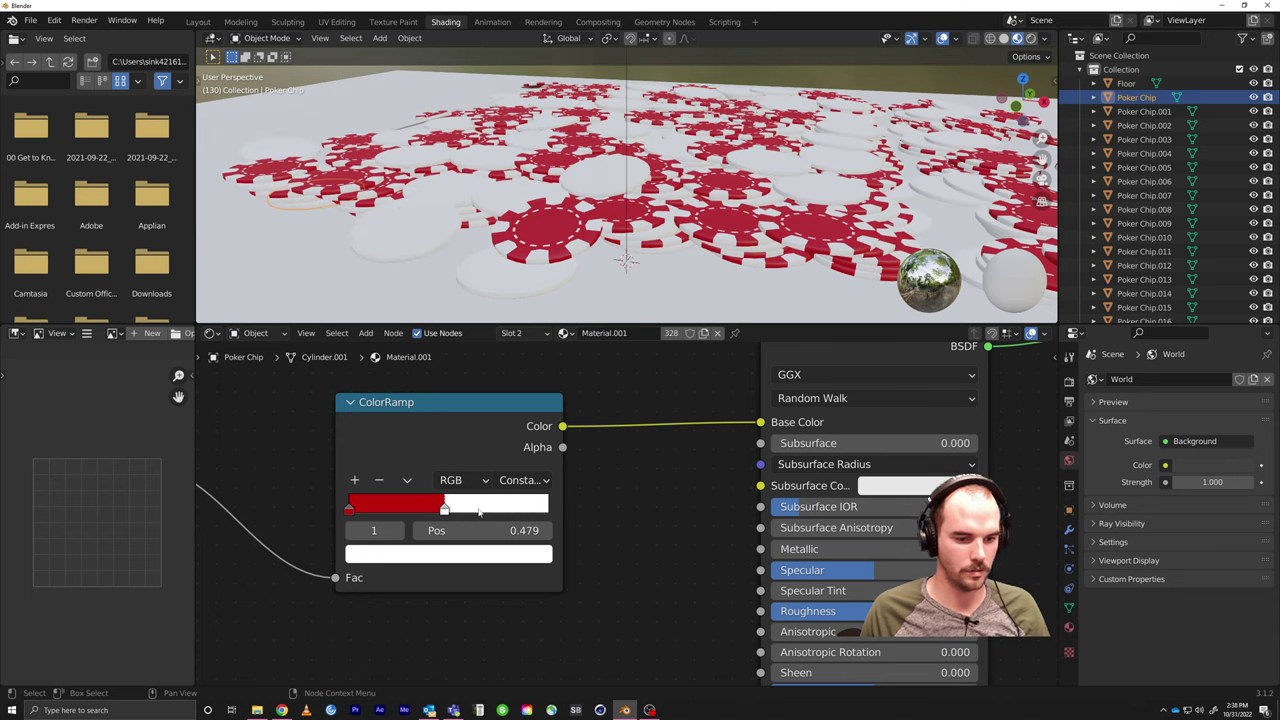
{"action": "left_click", "coordinate": [448, 555]}
{"action": "left_click_drag", "start_coordinate": [425, 348], "coordinate": [358, 328]}
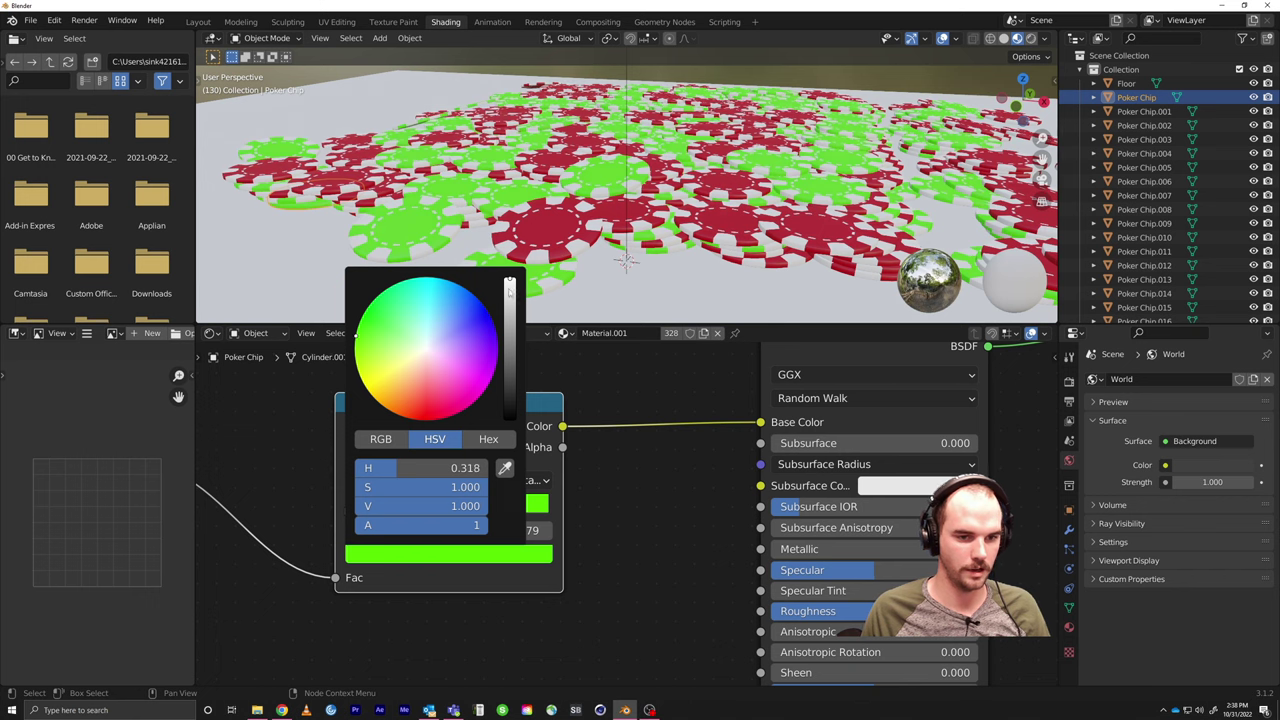
{"action": "left_click_drag", "start_coordinate": [510, 290], "coordinate": [510, 405]}
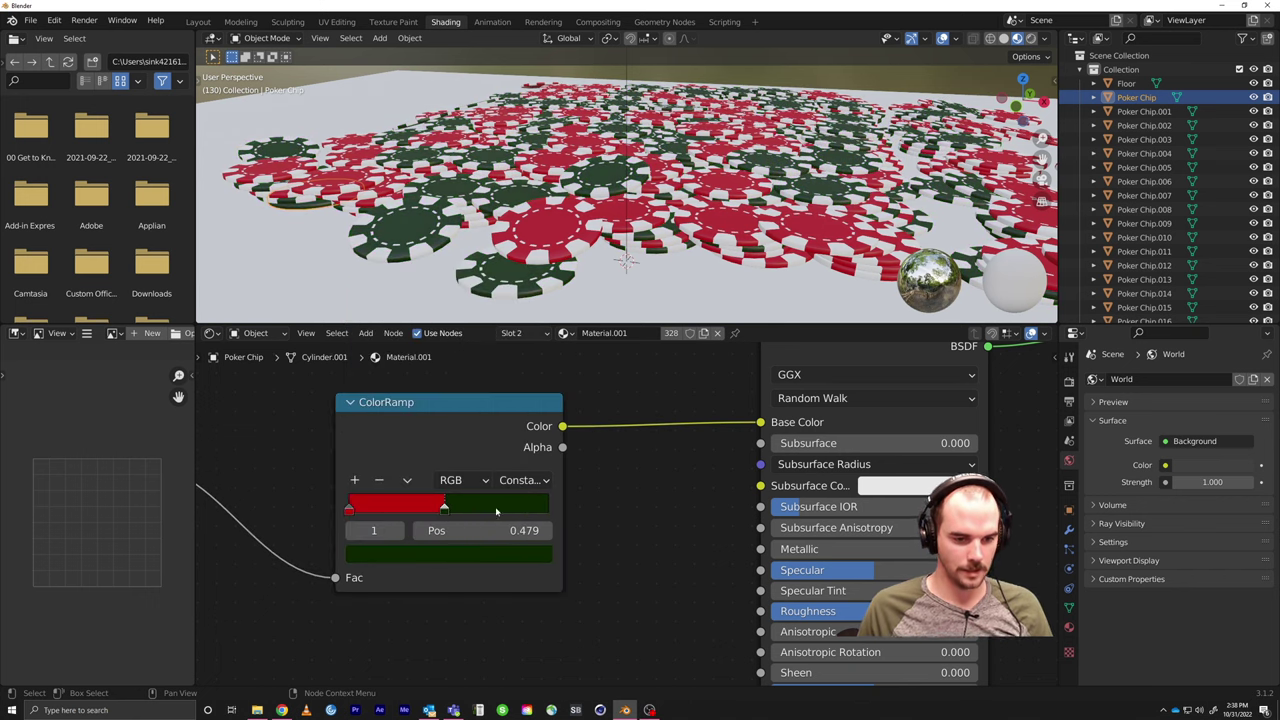
Step: Add a third color stop to the ColorRamp, color it black, and place it at position 0.836
{"action": "left_click", "coordinate": [354, 480]}
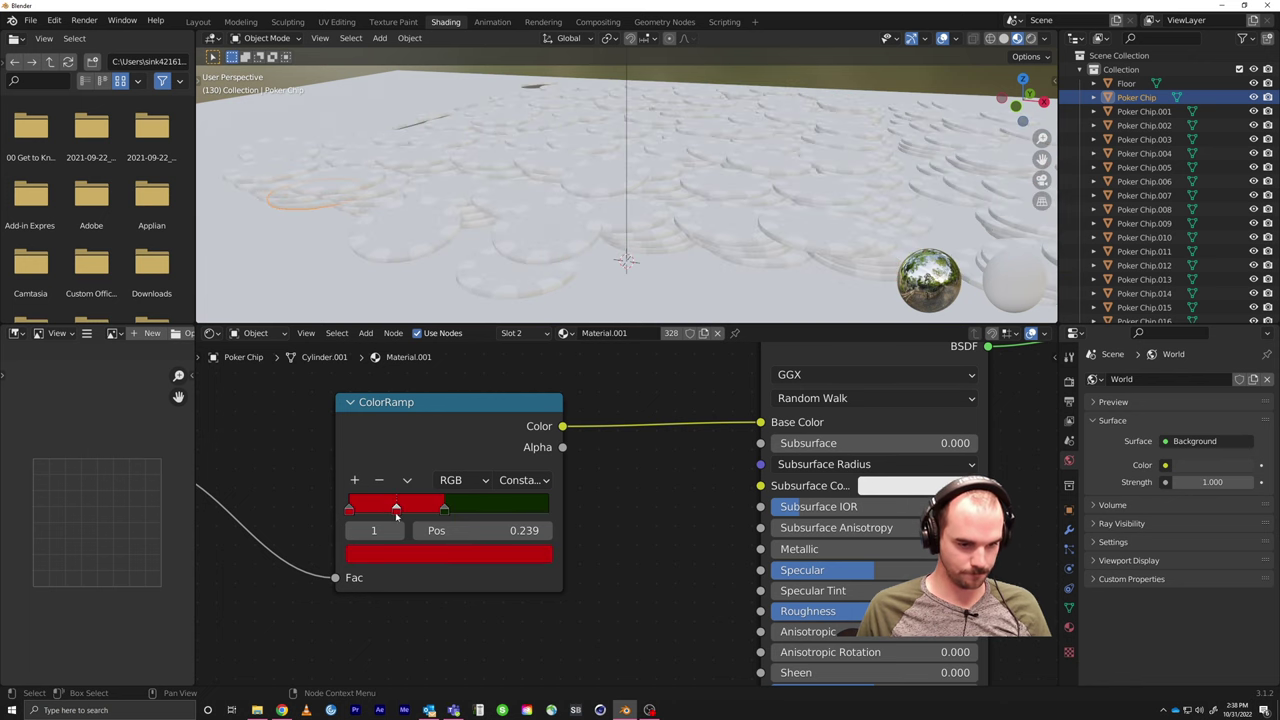
{"action": "left_click_drag", "start_coordinate": [399, 516], "coordinate": [509, 514]}
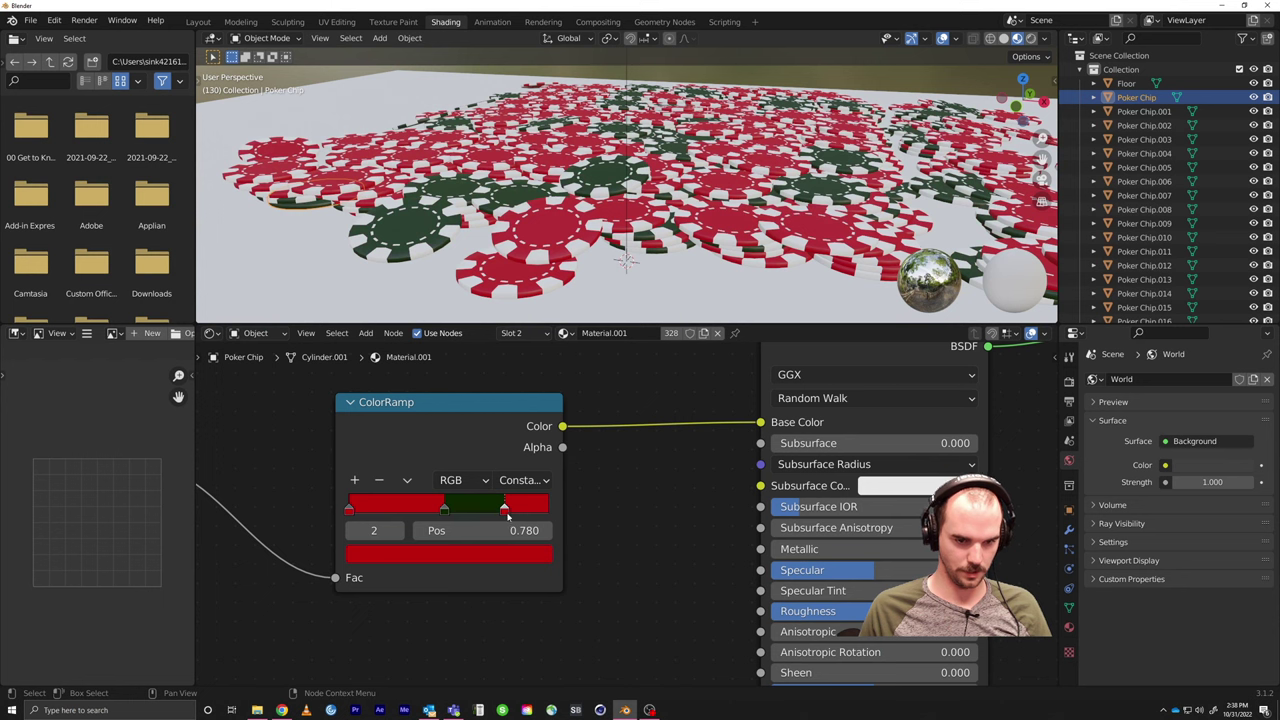
{"action": "left_click", "coordinate": [496, 555]}
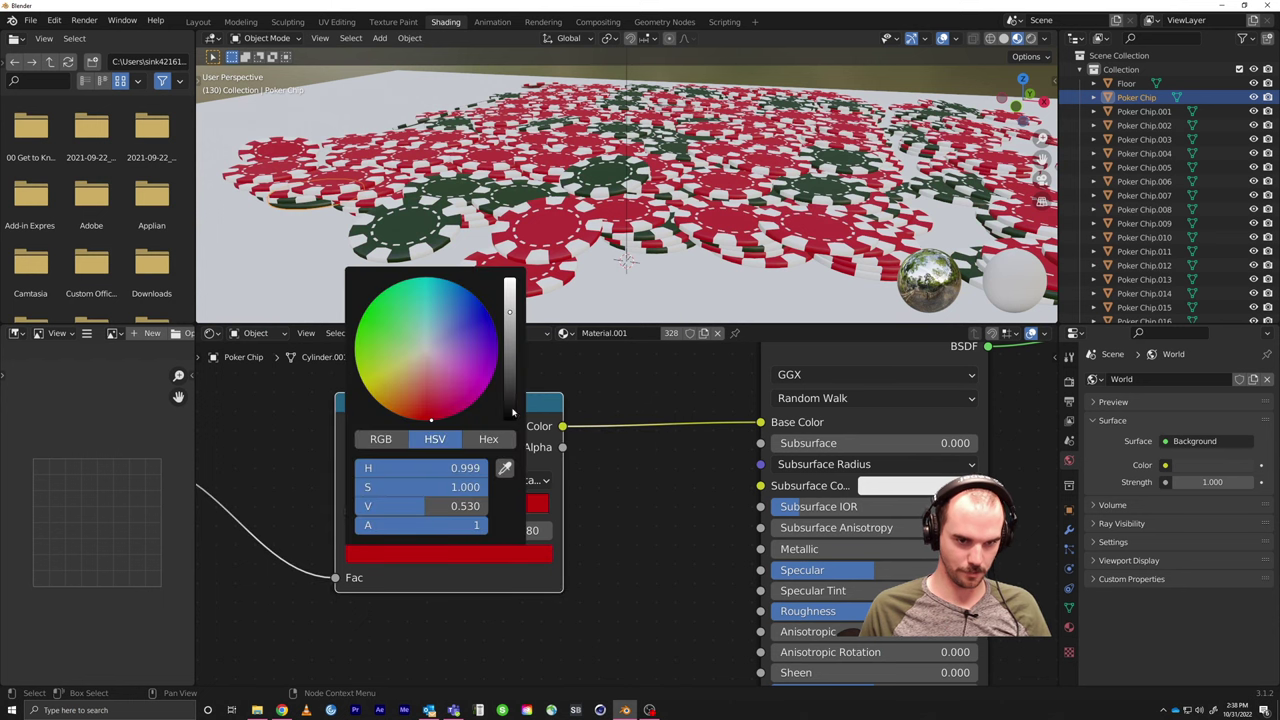
{"action": "left_click", "coordinate": [512, 410]}
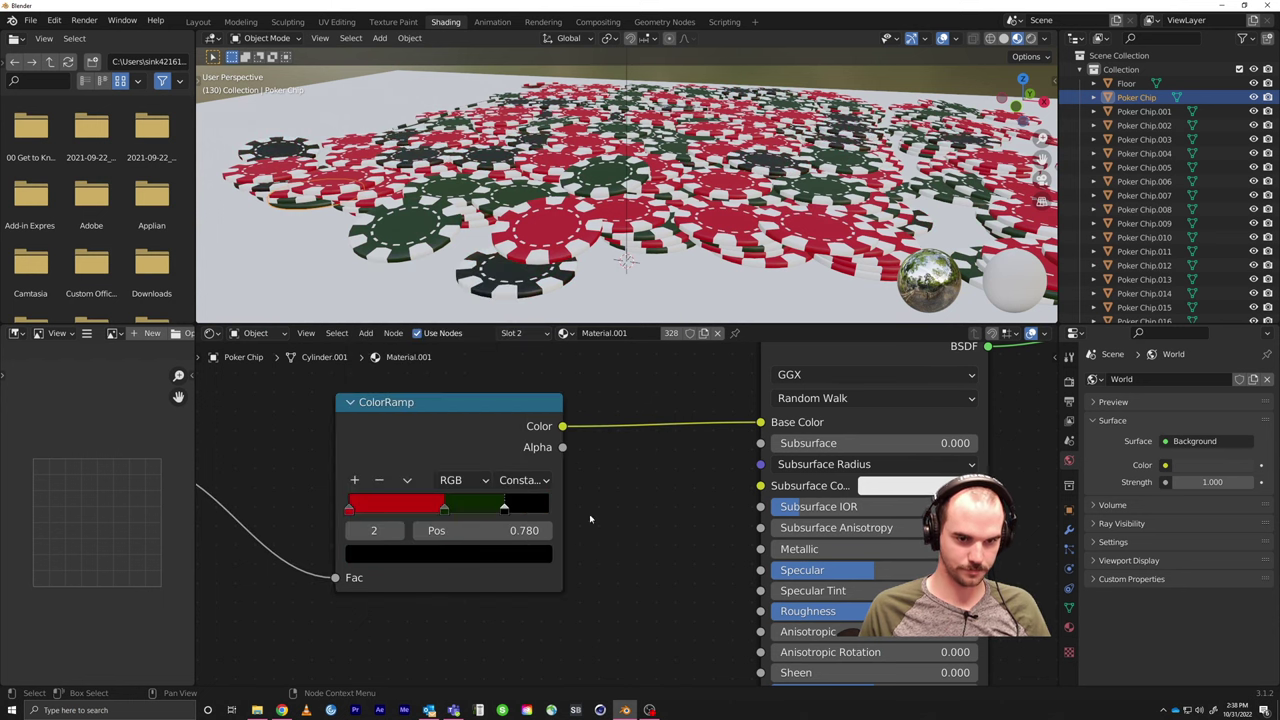
{"action": "left_click_drag", "start_coordinate": [496, 518], "coordinate": [507, 522]}
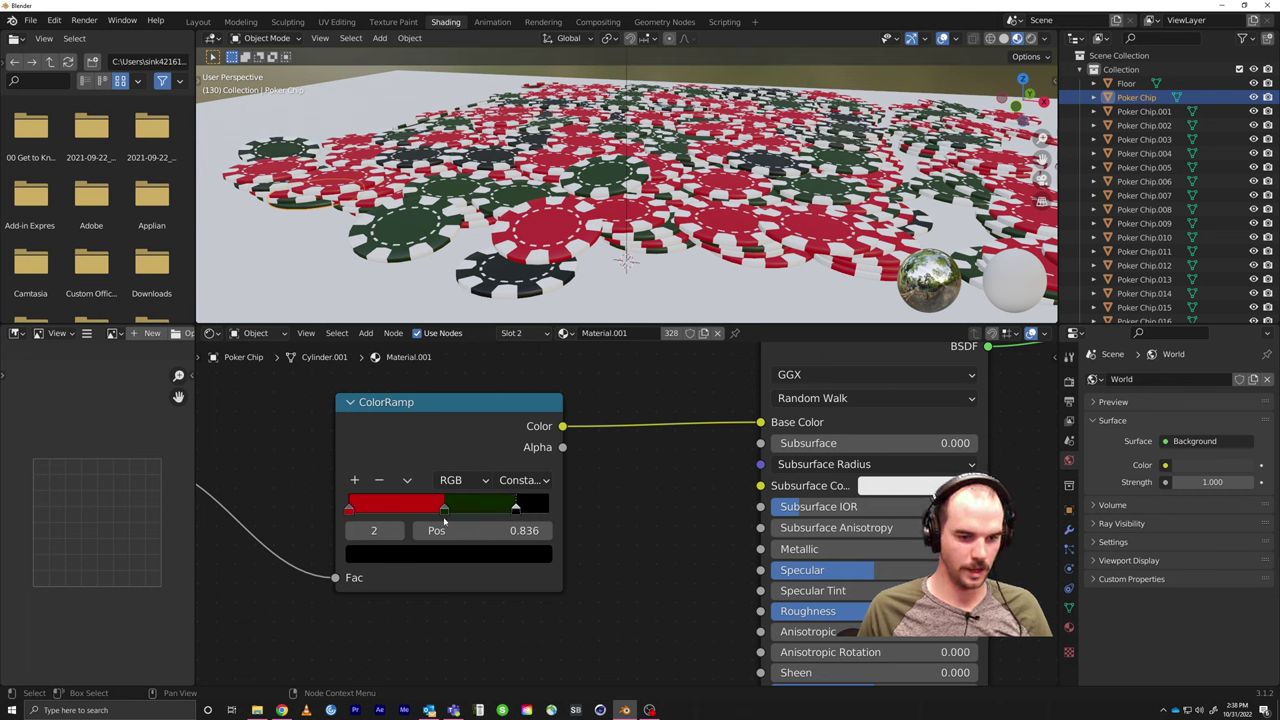
Step: Add a ColorRamp stop at position 0.657 between the green and black stops and color it dark blue
{"action": "left_click", "coordinate": [356, 480]}
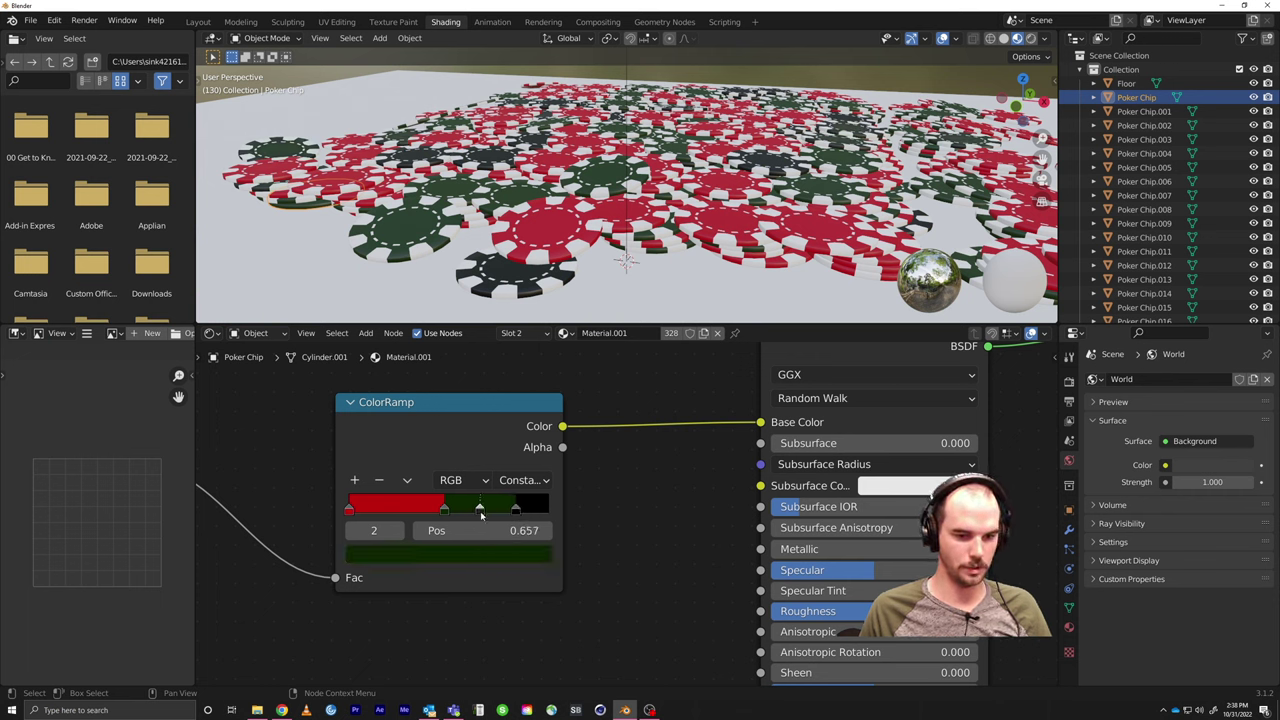
{"action": "left_click", "coordinate": [471, 555]}
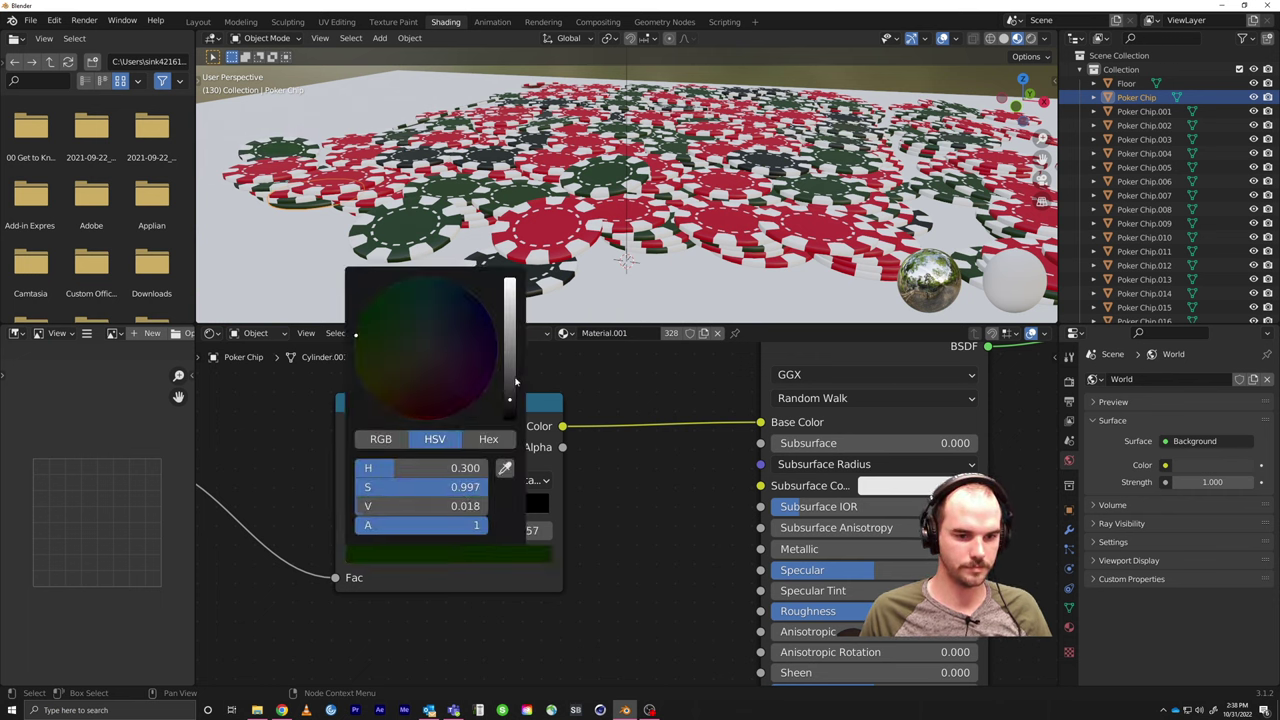
{"action": "left_click_drag", "start_coordinate": [510, 381], "coordinate": [510, 284]}
{"action": "left_click", "coordinate": [466, 390]}
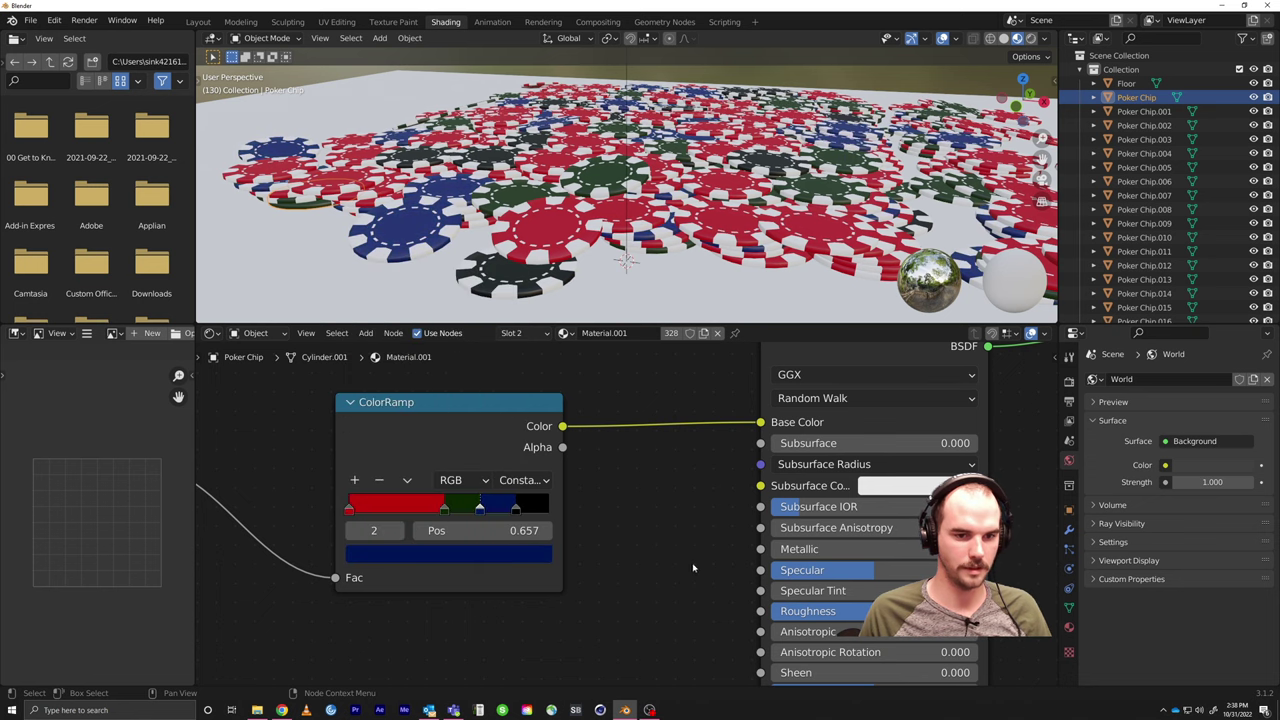
Step: Brighten the ColorRamp's dark green stop slightly
{"action": "left_click", "coordinate": [444, 510]}
{"action": "left_click", "coordinate": [450, 554]}
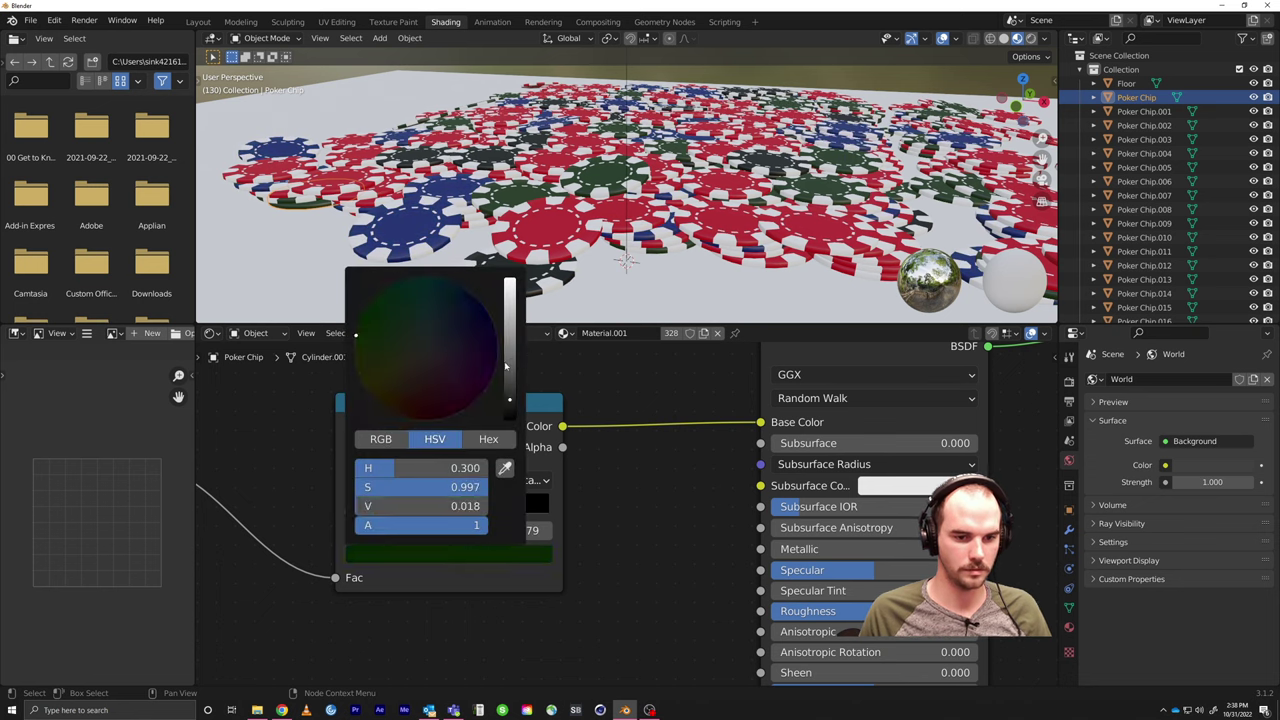
{"action": "mouse_move", "coordinate": [510, 376]}
{"action": "left_mouse_down"}
{"action": "mouse_move", "coordinate": [510, 345]}
{"action": "mouse_move", "coordinate": [510, 392]}
{"action": "left_mouse_up"}
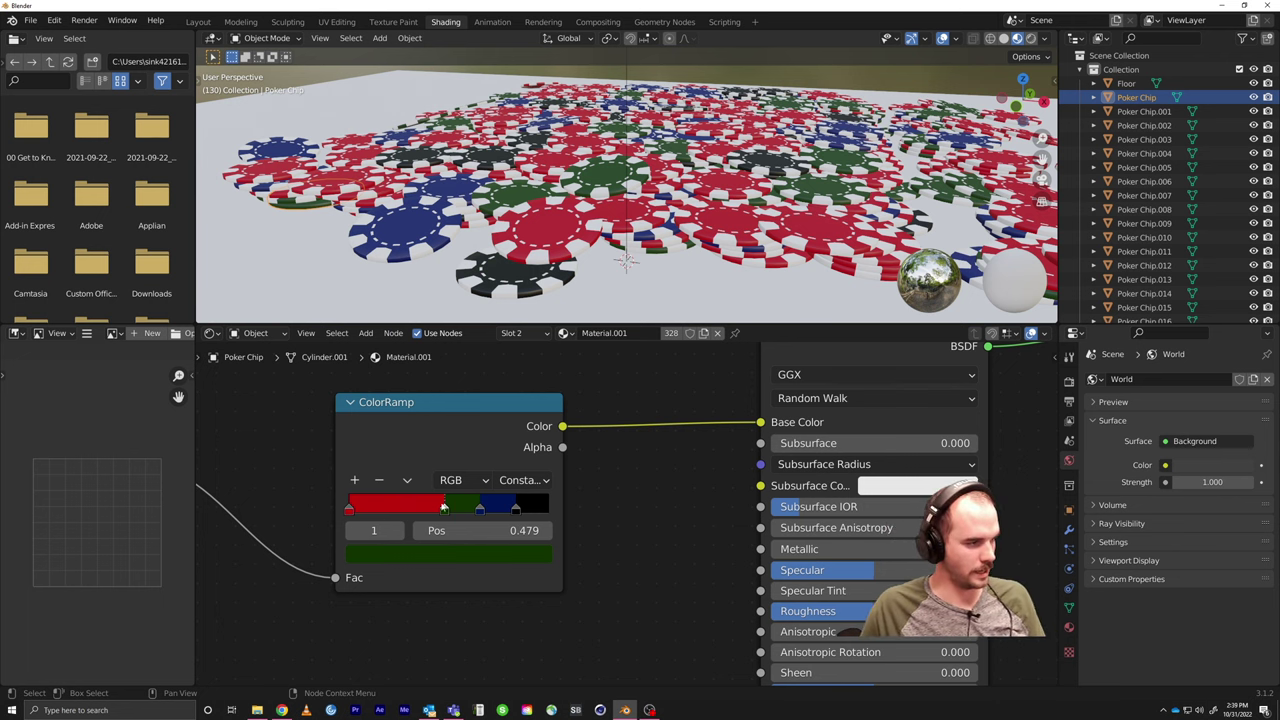
Step: Move the ColorRamp's black stop to position 0.925 and the blue stop to position 0.697
{"action": "left_click", "coordinate": [516, 510]}
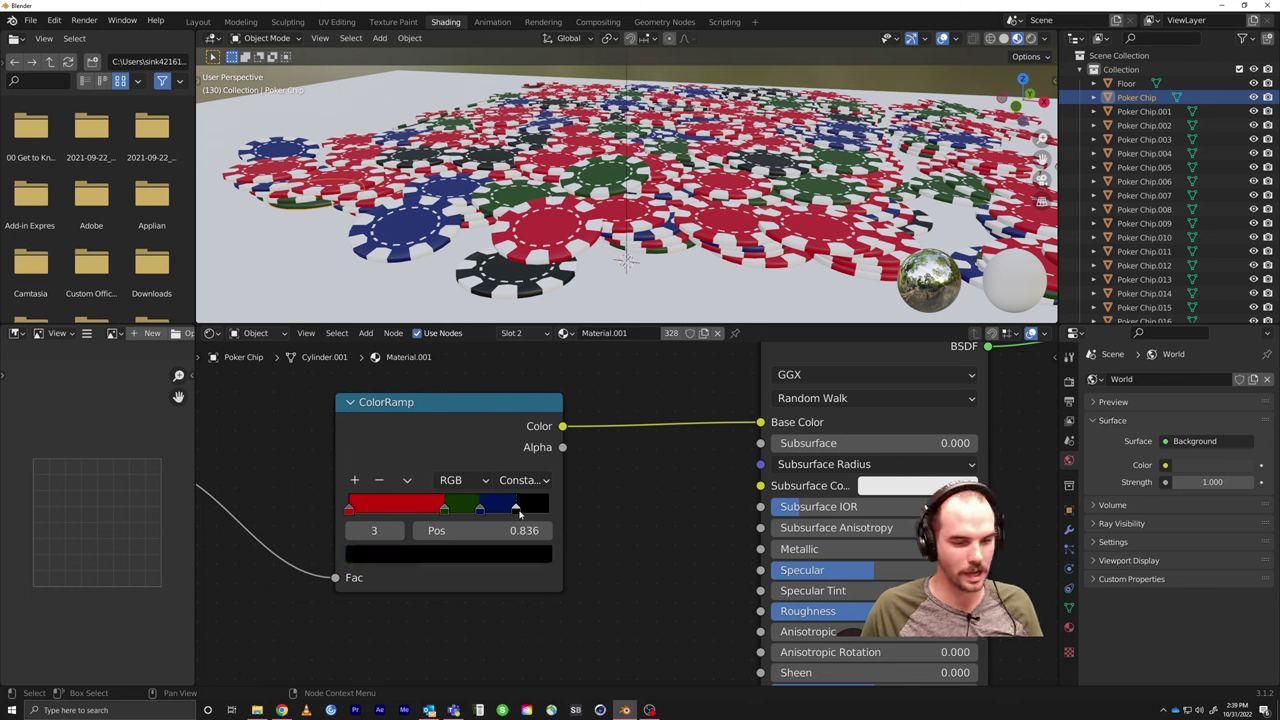
{"action": "left_click_drag", "start_coordinate": [518, 512], "coordinate": [538, 513]}
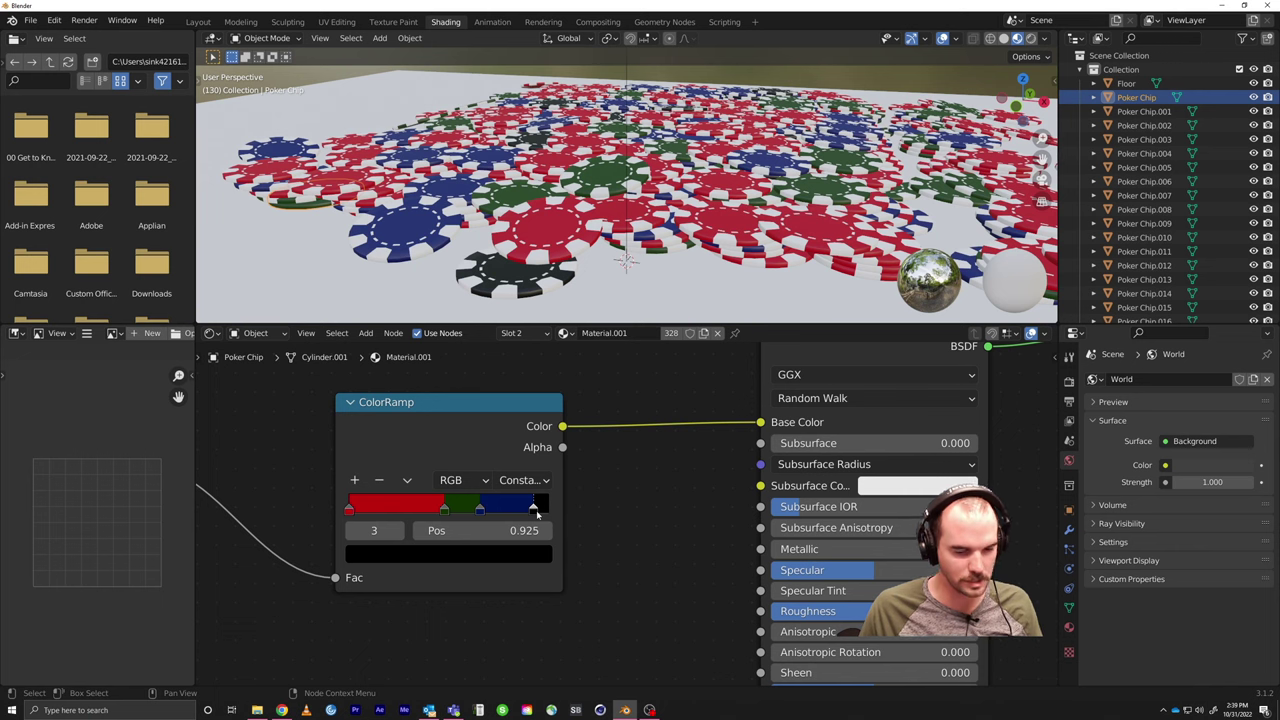
{"action": "left_click", "coordinate": [480, 510]}
{"action": "left_click_drag", "start_coordinate": [480, 510], "coordinate": [488, 510]}
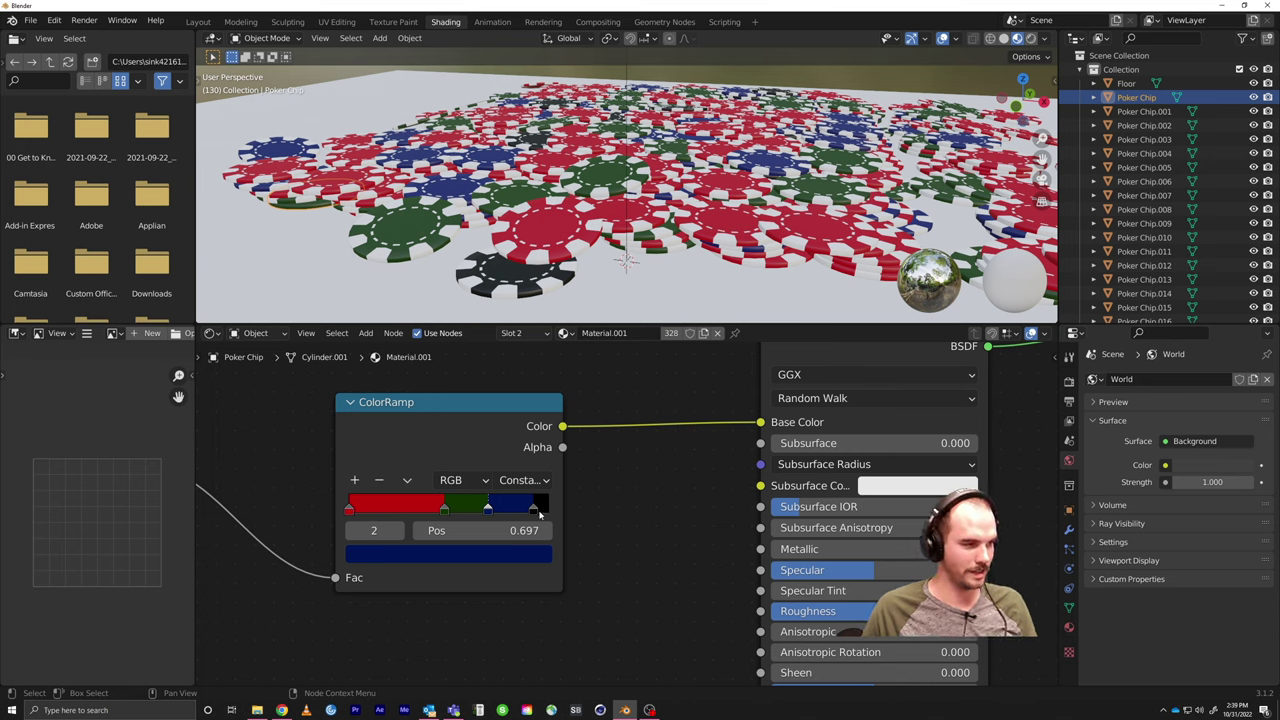
Step: Select the floor, switch to the Layout workspace, and give the floor a new material
{"action": "mouse_move", "coordinate": [701, 250]}
{"action": "middle_mouse_down"}
{"action": "mouse_move", "coordinate": [642, 243]}
{"action": "mouse_move", "coordinate": [630, 213]}
{"action": "mouse_move", "coordinate": [620, 222]}
{"action": "mouse_move", "coordinate": [747, 215]}
{"action": "mouse_move", "coordinate": [700, 225]}
{"action": "middle_mouse_up"}
{"action": "scroll", "coordinate": [632, 222], "scroll_direction": "up", "scroll_amount": 5}
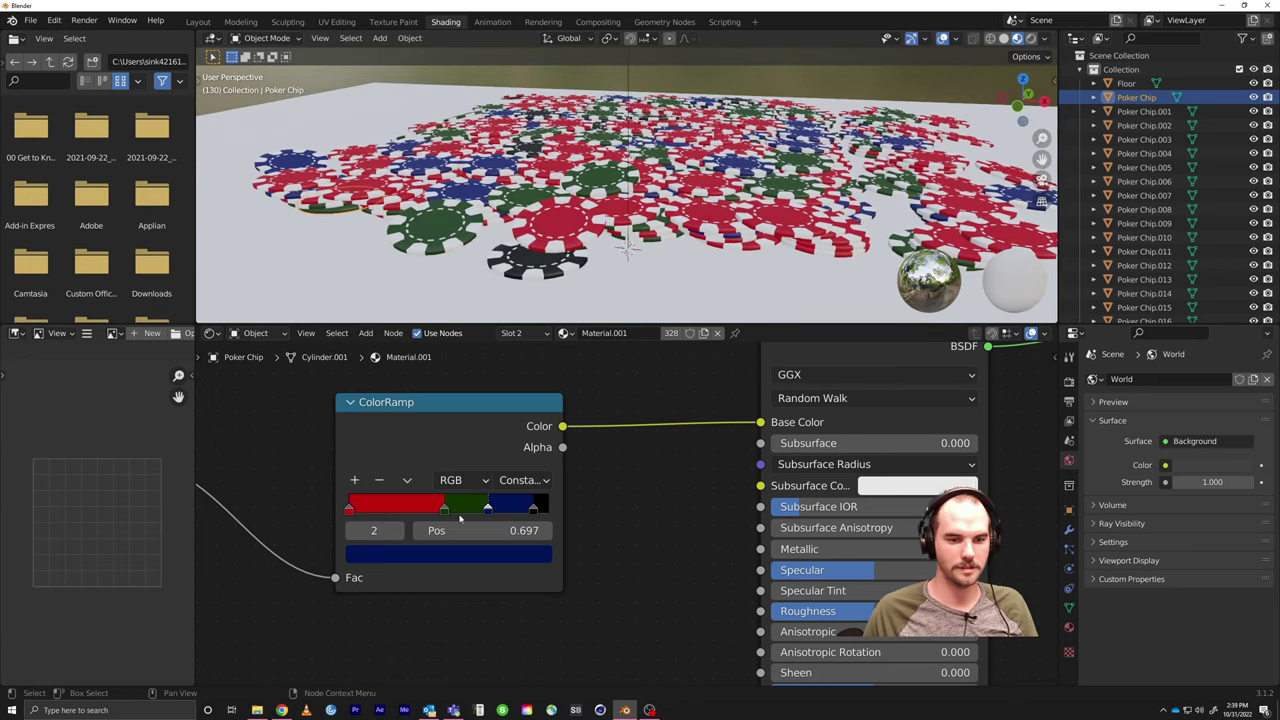
{"action": "scroll", "coordinate": [305, 446], "scroll_direction": "down", "scroll_amount": 2}
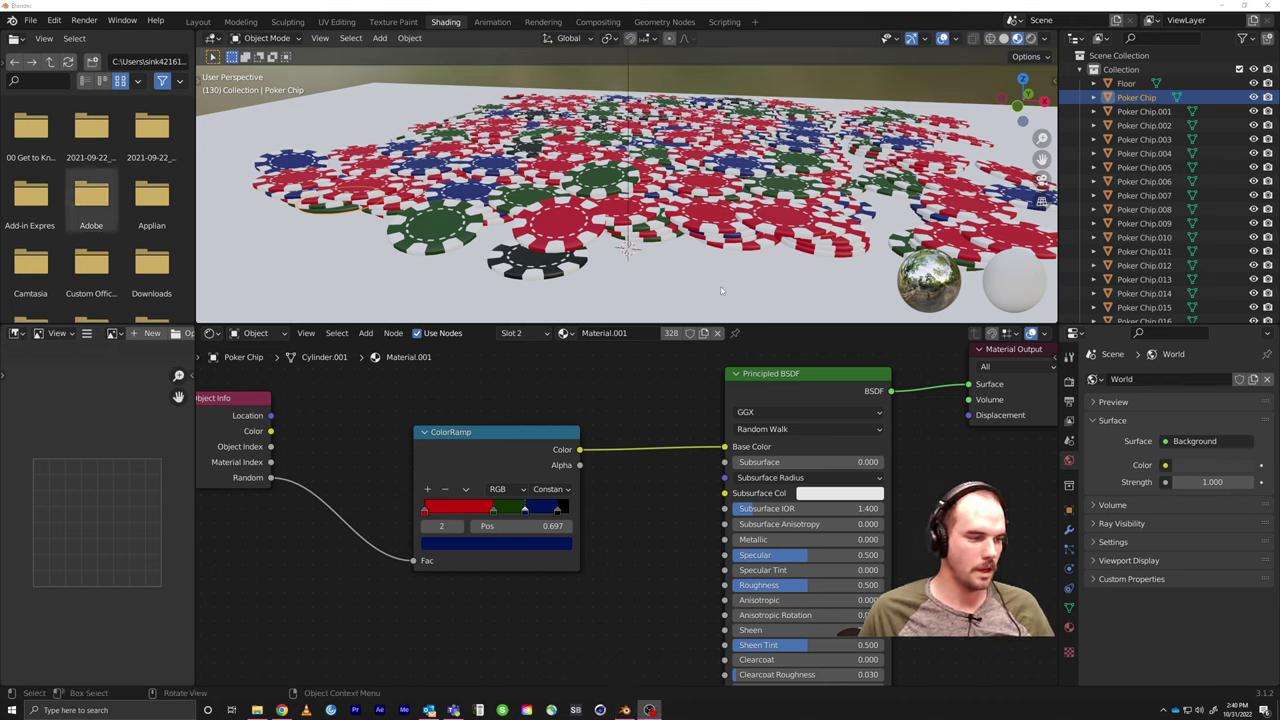
{"action": "left_click", "coordinate": [410, 278]}
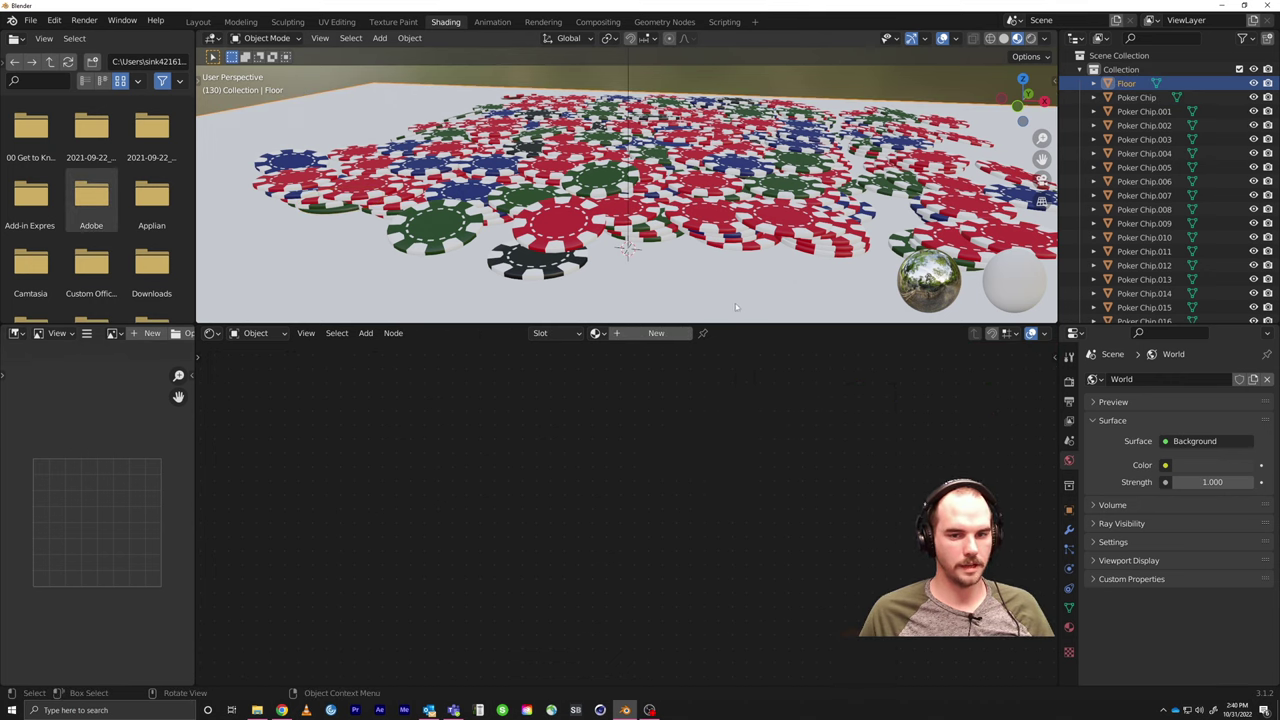
{"action": "scroll", "coordinate": [735, 300], "scroll_direction": "down", "scroll_amount": 5}
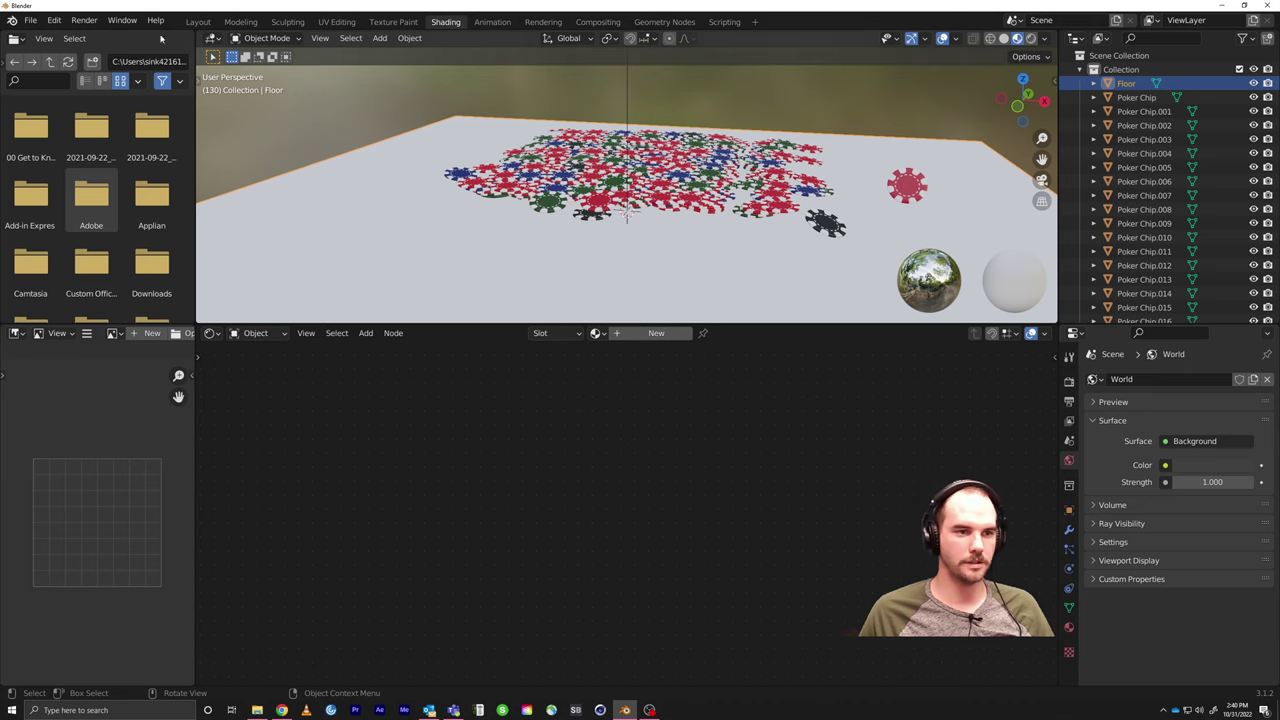
{"action": "left_click", "coordinate": [198, 21]}
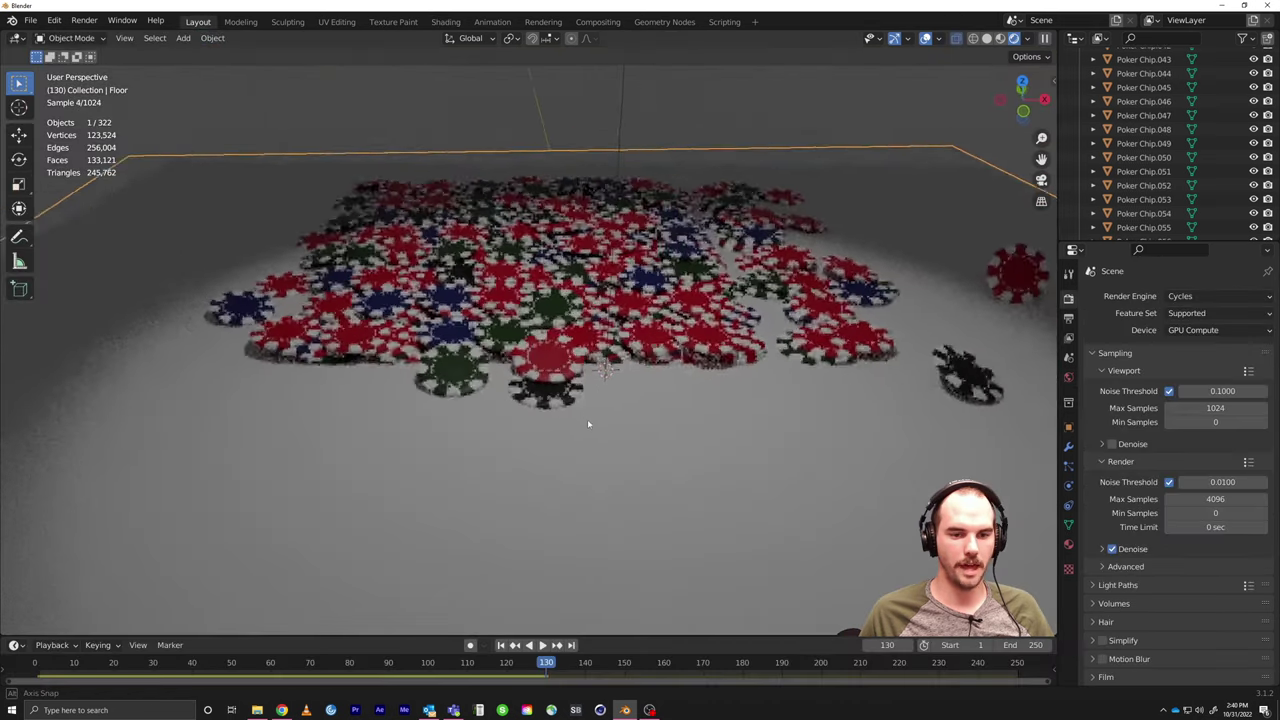
{"action": "middle_click_drag", "start_coordinate": [587, 424], "coordinate": [641, 390]}
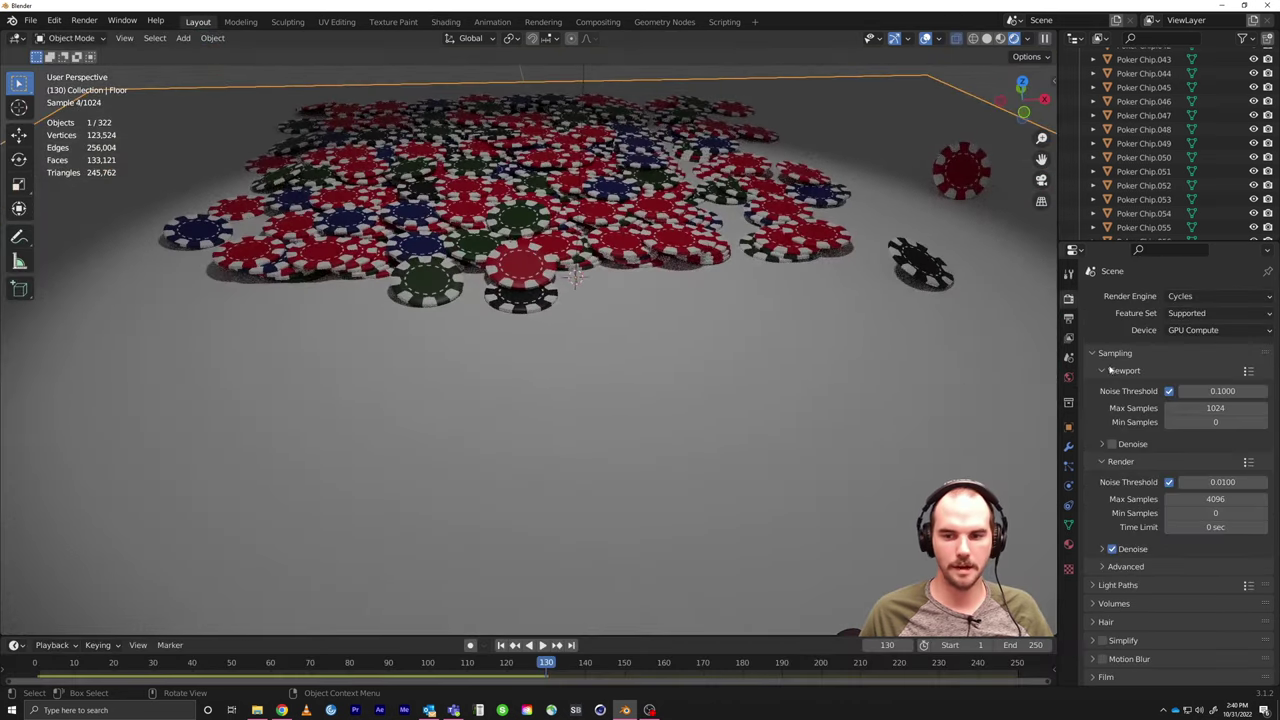
{"action": "left_click", "coordinate": [1068, 546]}
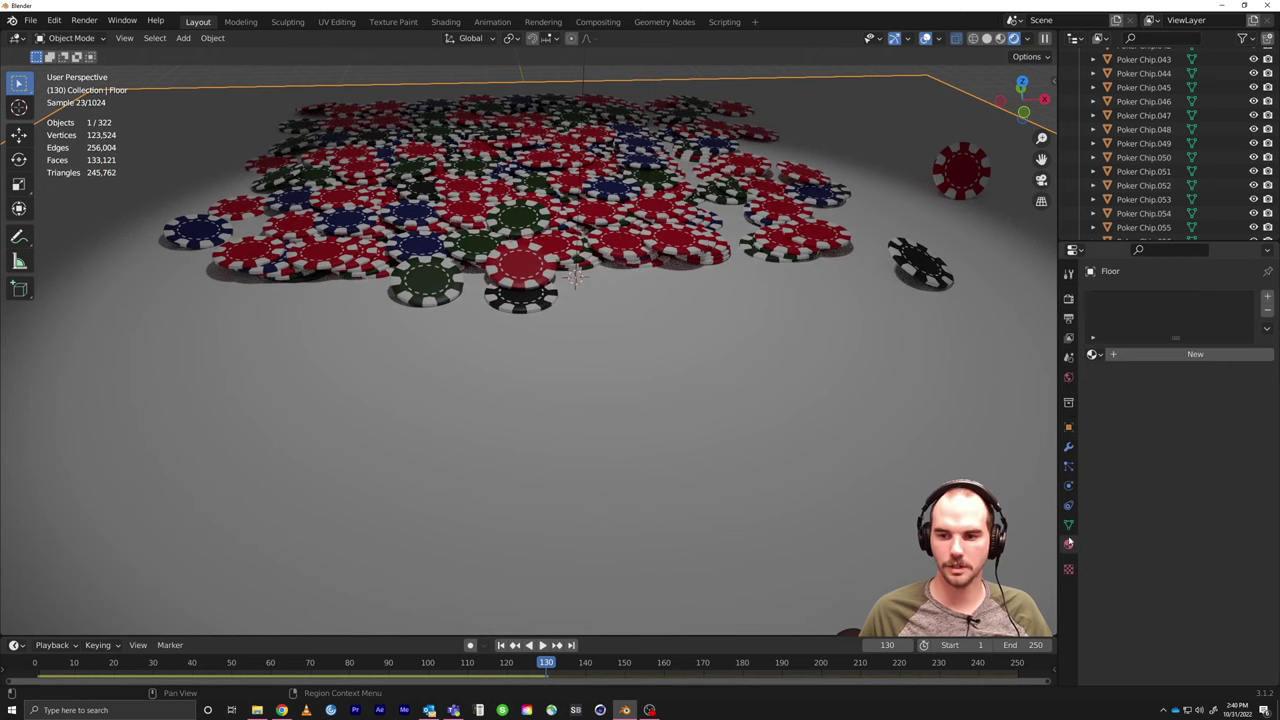
{"action": "left_click", "coordinate": [1180, 354]}
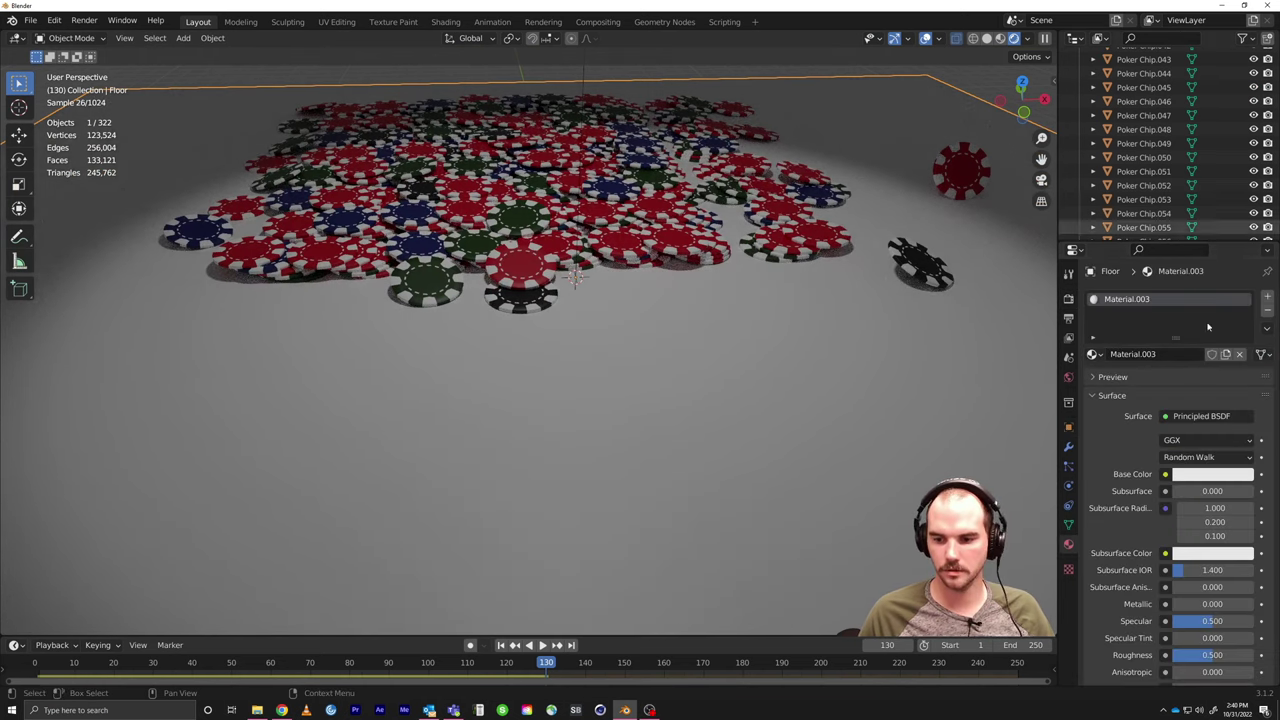
Step: Set the floor material's base color to a darkened green
{"action": "left_click", "coordinate": [1211, 480]}
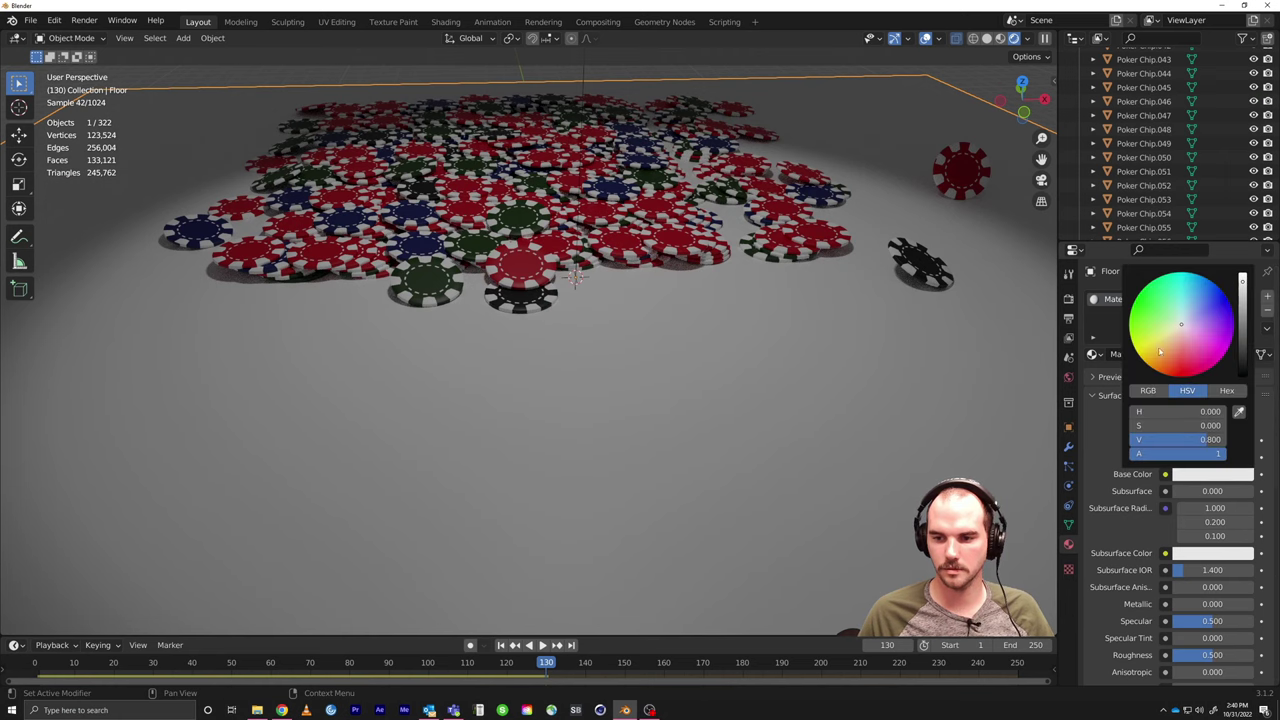
{"action": "left_click", "coordinate": [1140, 313]}
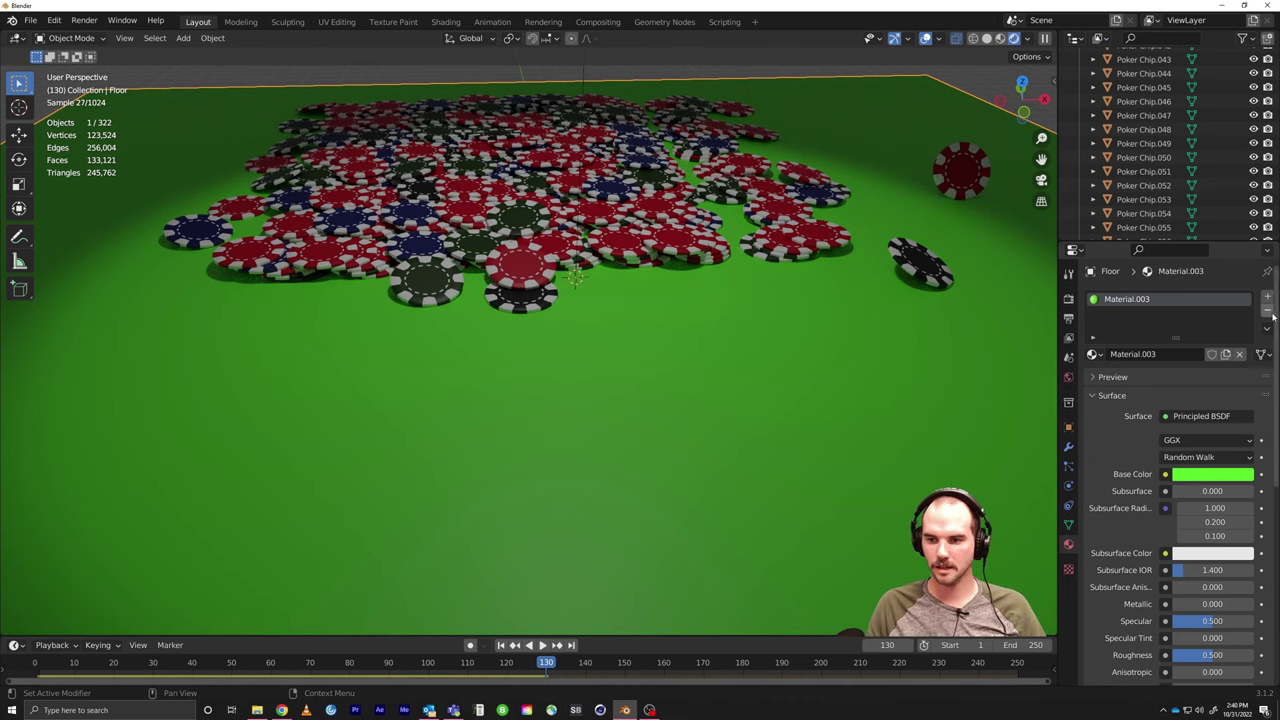
{"action": "left_click", "coordinate": [1222, 474]}
{"action": "left_click_drag", "start_coordinate": [1241, 298], "coordinate": [1242, 326]}
Step: Set the floor material's Specular and Roughness to 1.000
{"action": "scroll", "coordinate": [1138, 540], "scroll_direction": "down", "scroll_amount": 2}
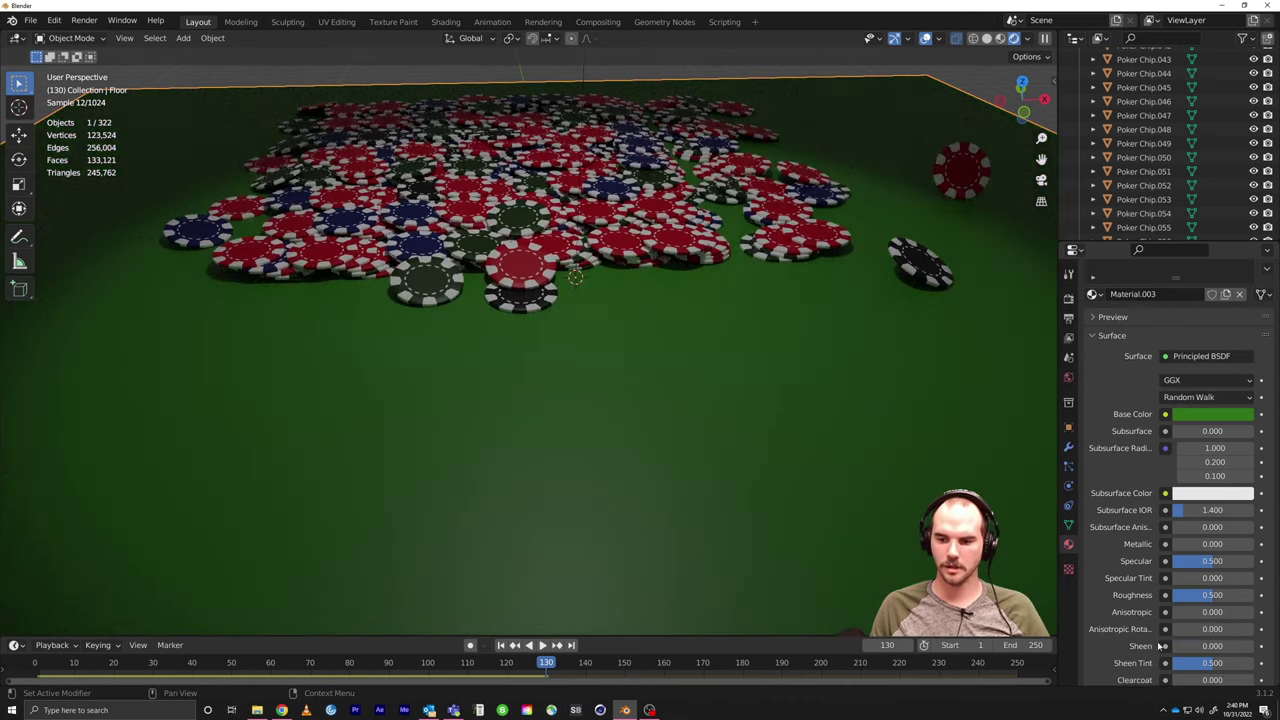
{"action": "left_click_drag", "start_coordinate": [1205, 595], "coordinate": [1256, 561]}
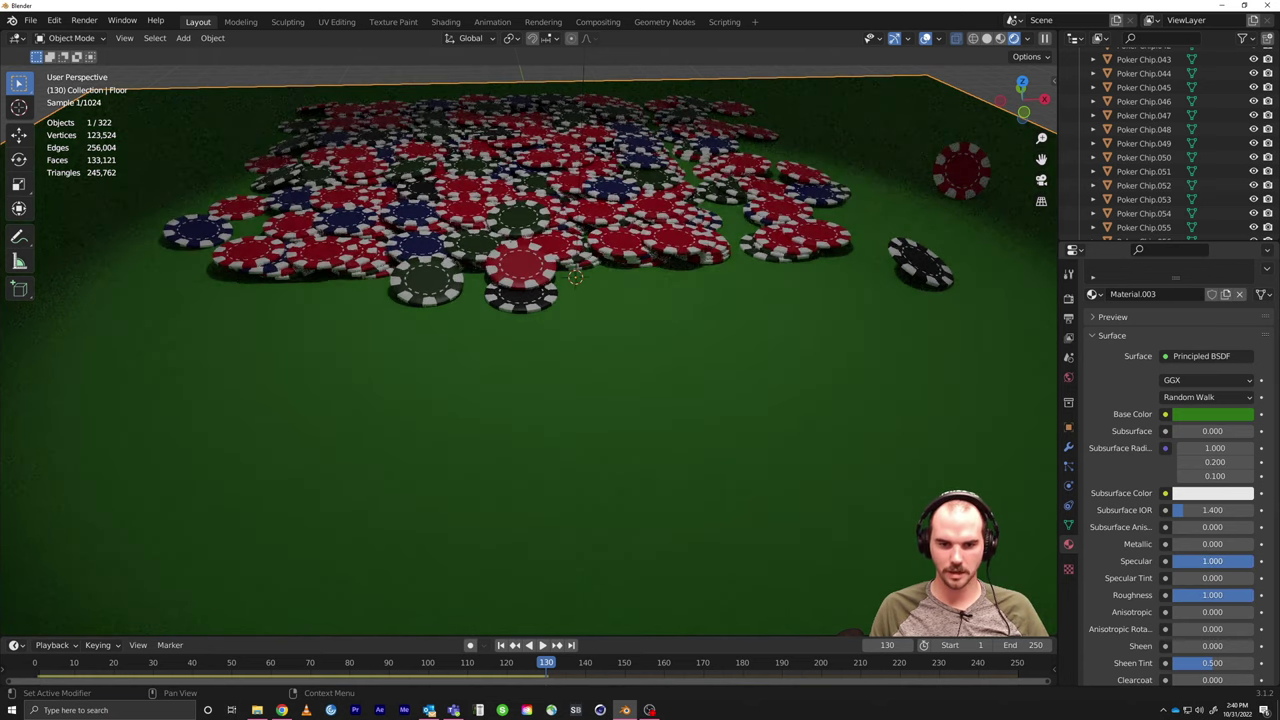
Step: Add a camera and align it to a low view across the poker chip pile
{"action": "middle_click_drag", "start_coordinate": [600, 506], "coordinate": [481, 405]}
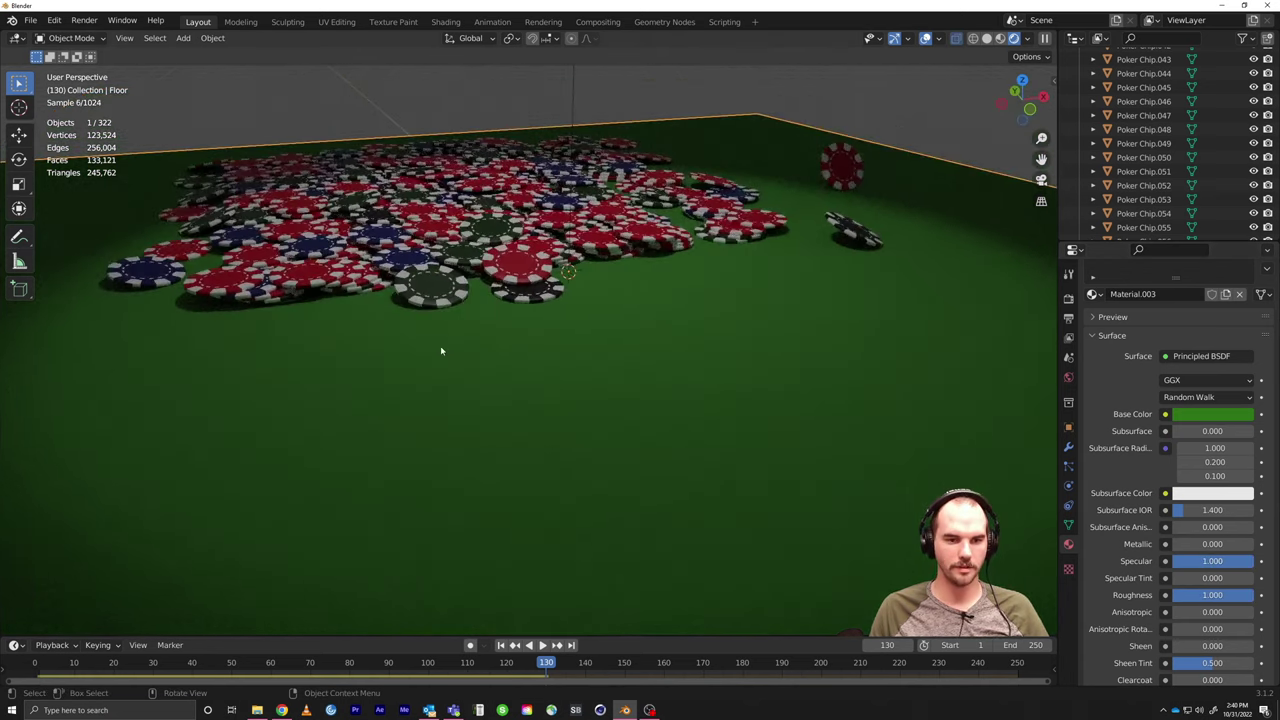
{"action": "middle_click_drag", "start_coordinate": [441, 350], "coordinate": [639, 338]}
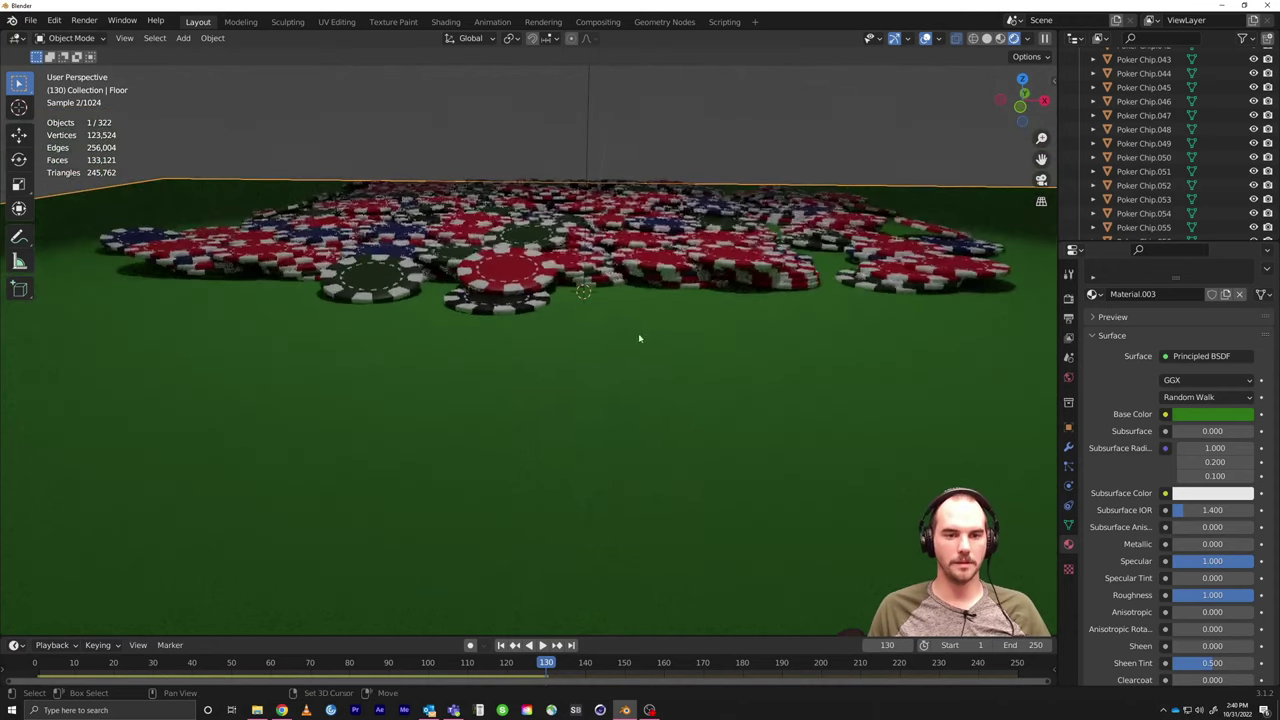
{"action": "key", "text": "shift+a"}
{"action": "mouse_move", "coordinate": [639, 338]}
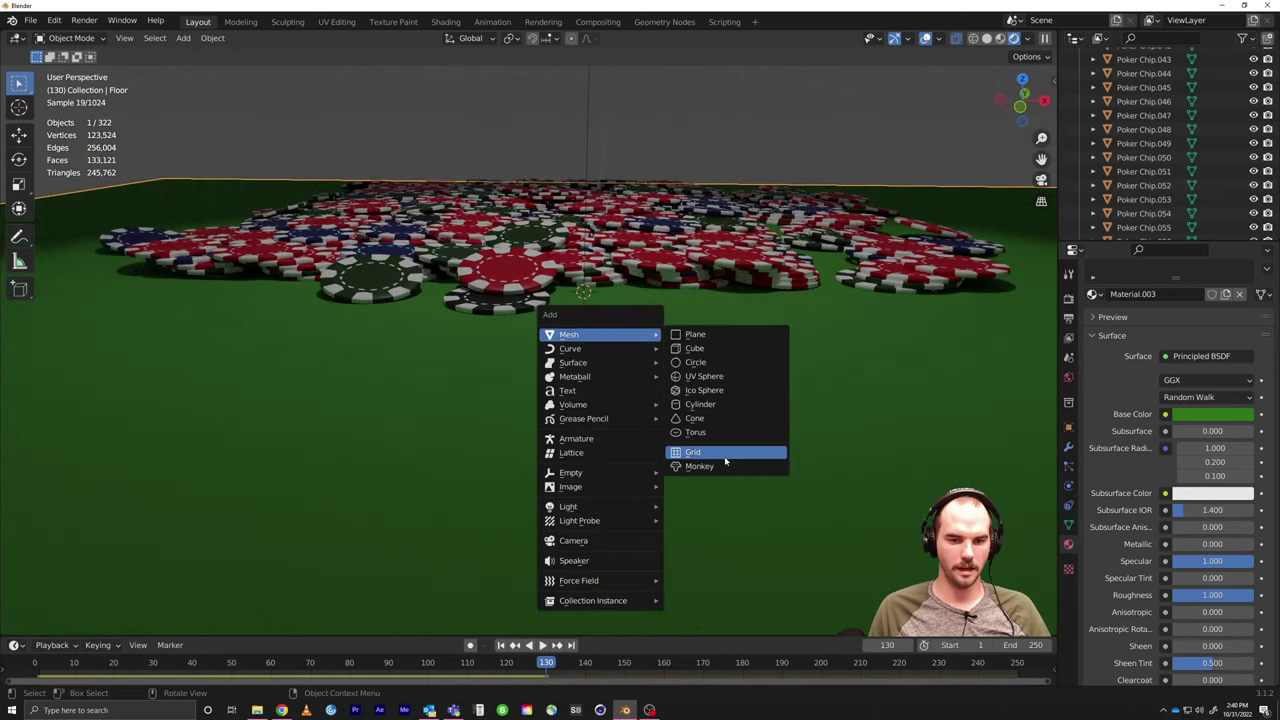
{"action": "left_click", "coordinate": [614, 540]}
{"action": "key", "text": "ctrl+alt+KP_0"}
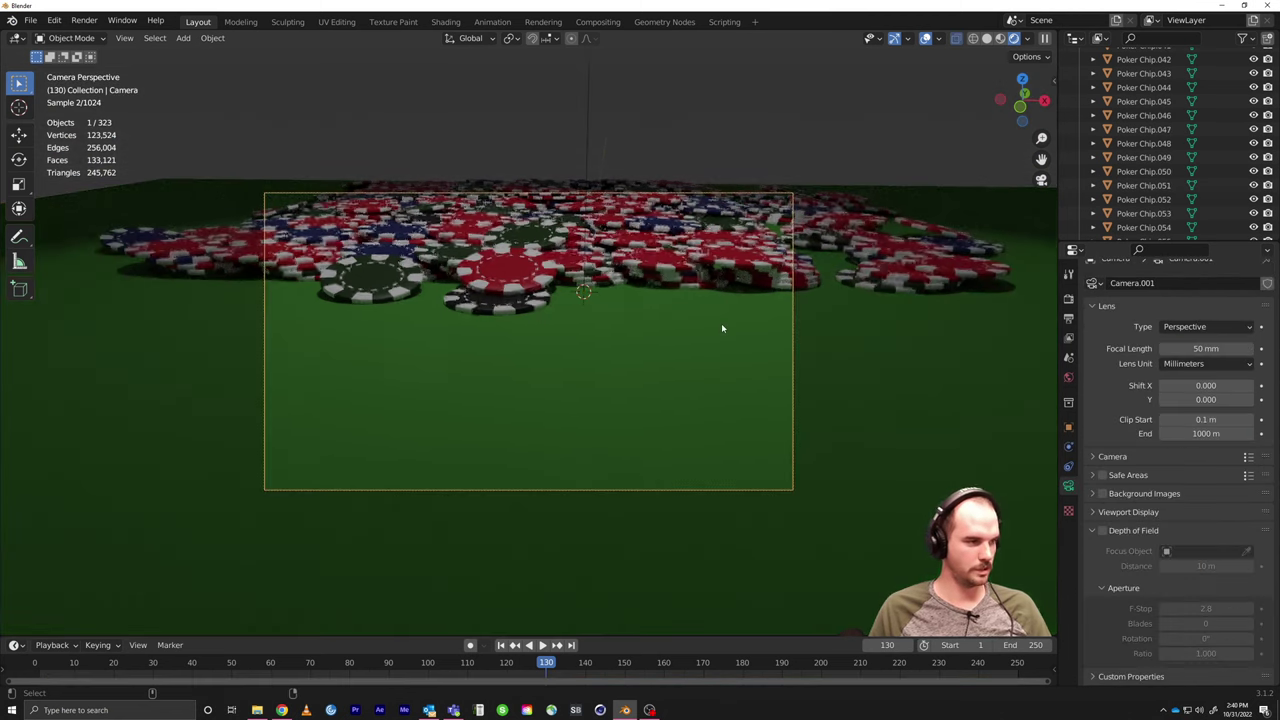
Step: Realign the camera to a closer, lower view of the chips at the front of the pile
{"action": "middle_click_drag", "start_coordinate": [662, 349], "coordinate": [655, 379]}
{"action": "scroll", "coordinate": [655, 375], "scroll_direction": "up", "scroll_amount": 4}
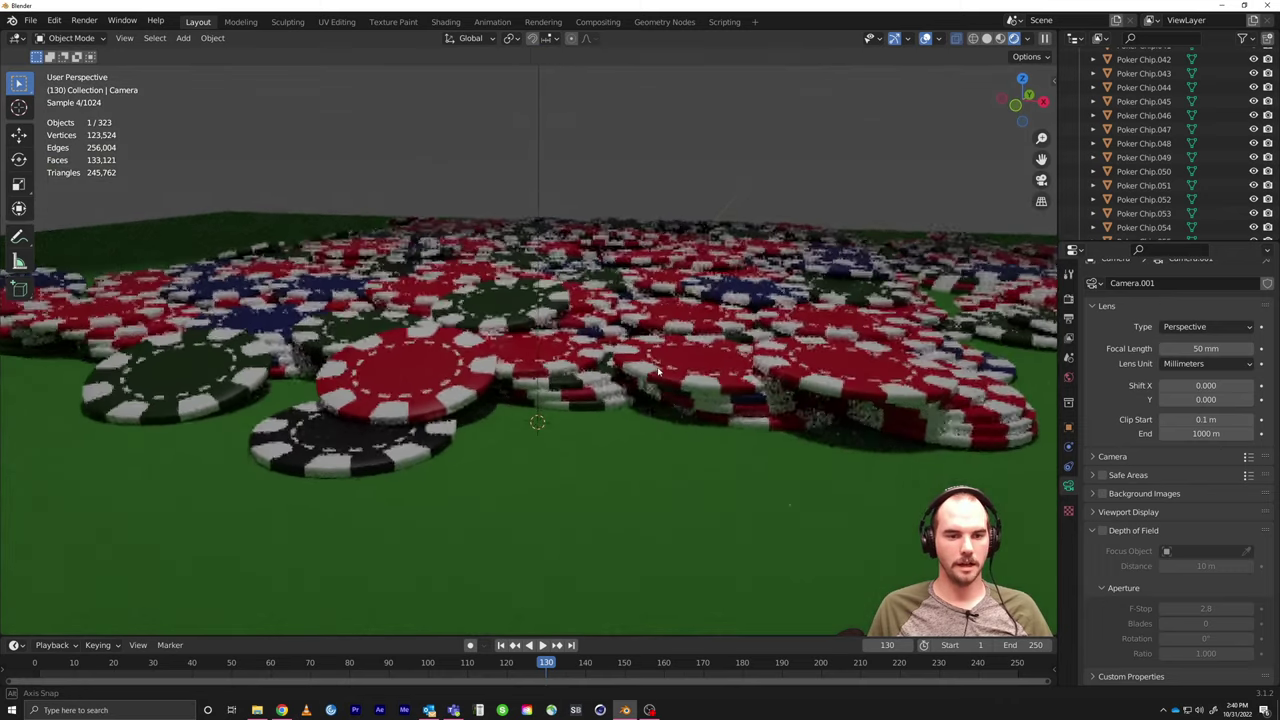
{"action": "key", "text": "ctrl+alt+KP_0"}
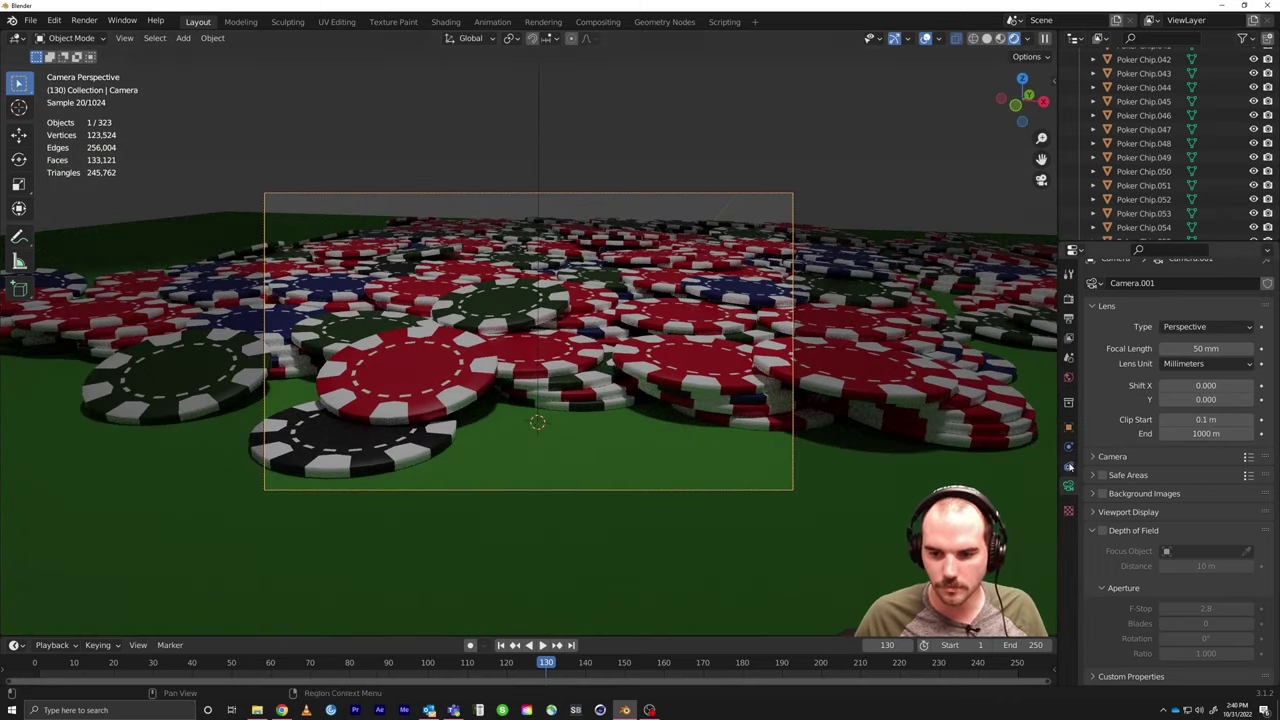
Step: Enable the camera's depth of field and pick Poker Chip.276 in the pile as its focus object
{"action": "left_click", "coordinate": [1102, 531]}
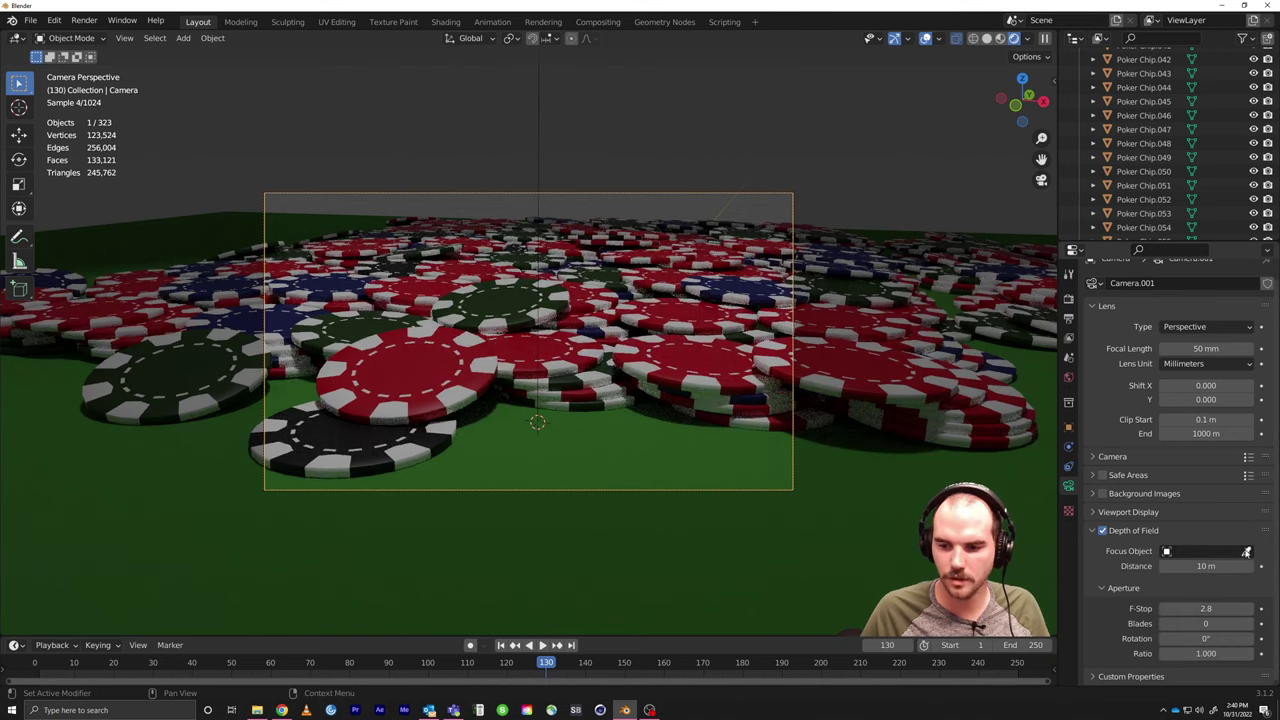
{"action": "left_click", "coordinate": [1246, 551]}
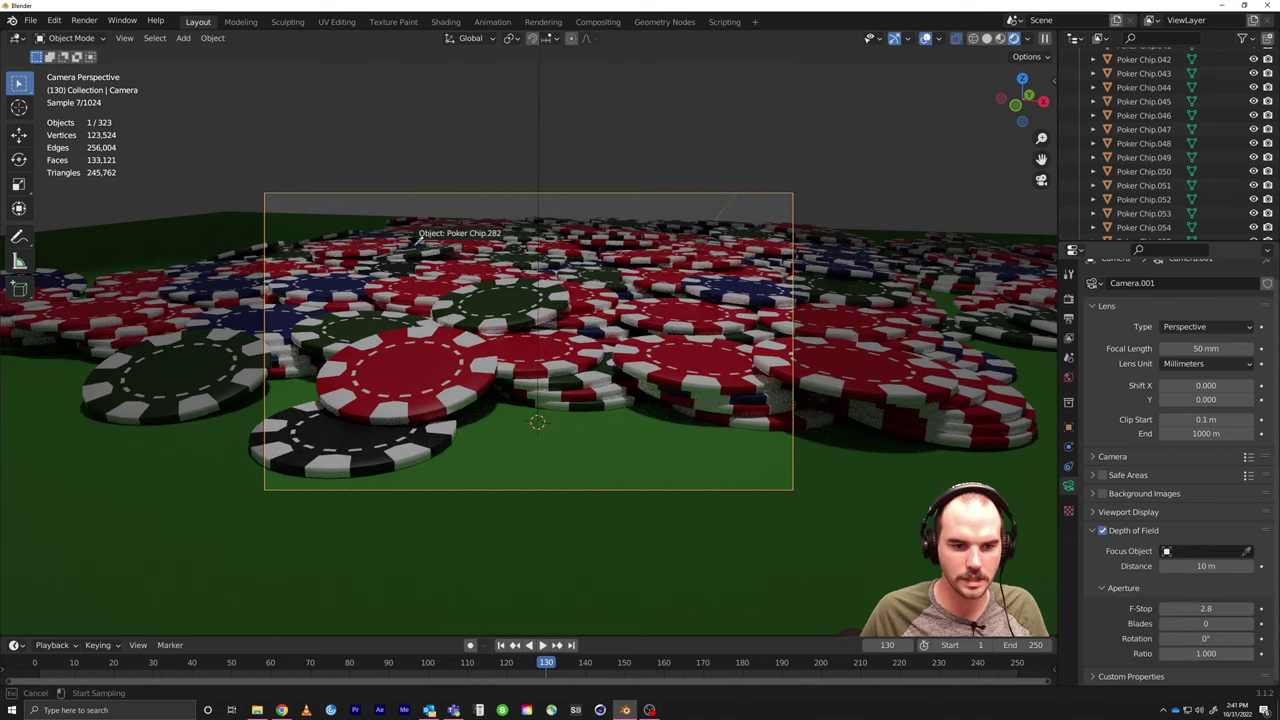
{"action": "left_click", "coordinate": [592, 266]}
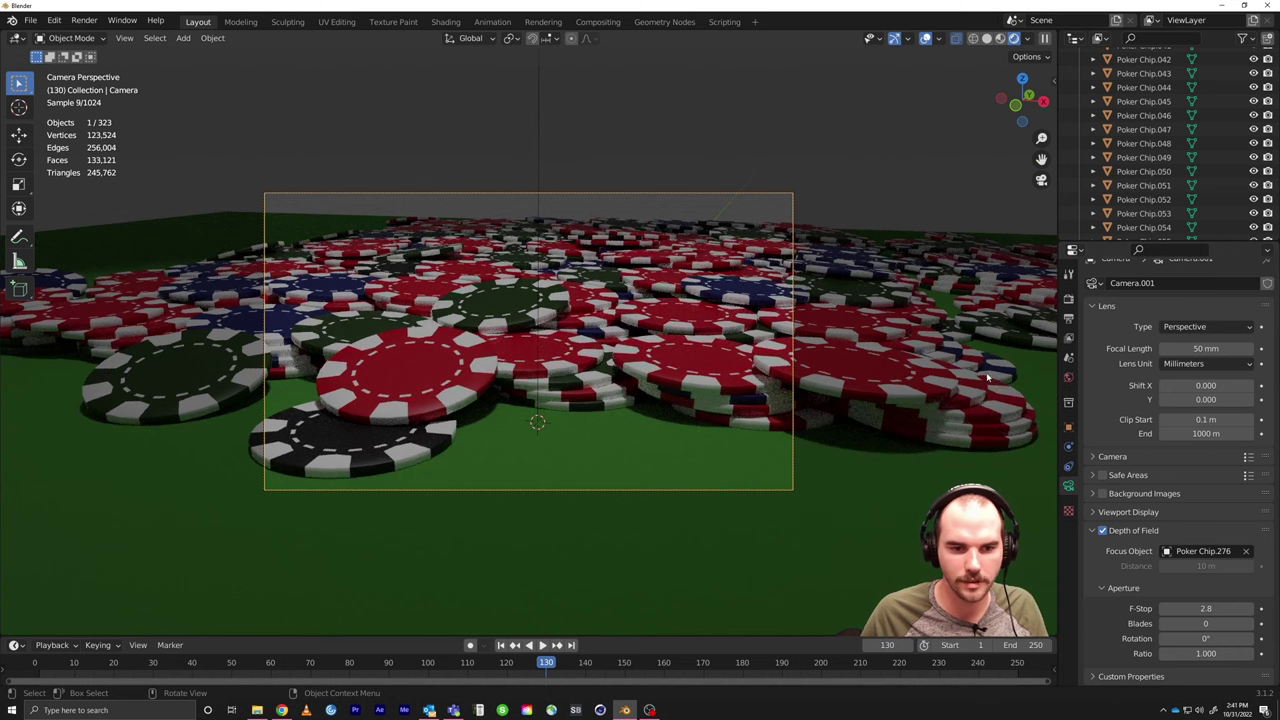
Step: Replace the camera's depth of field focus object with Poker Chip.261, the green chip near the front of the pile
{"action": "left_click", "coordinate": [1247, 552]}
{"action": "left_click", "coordinate": [1246, 551]}
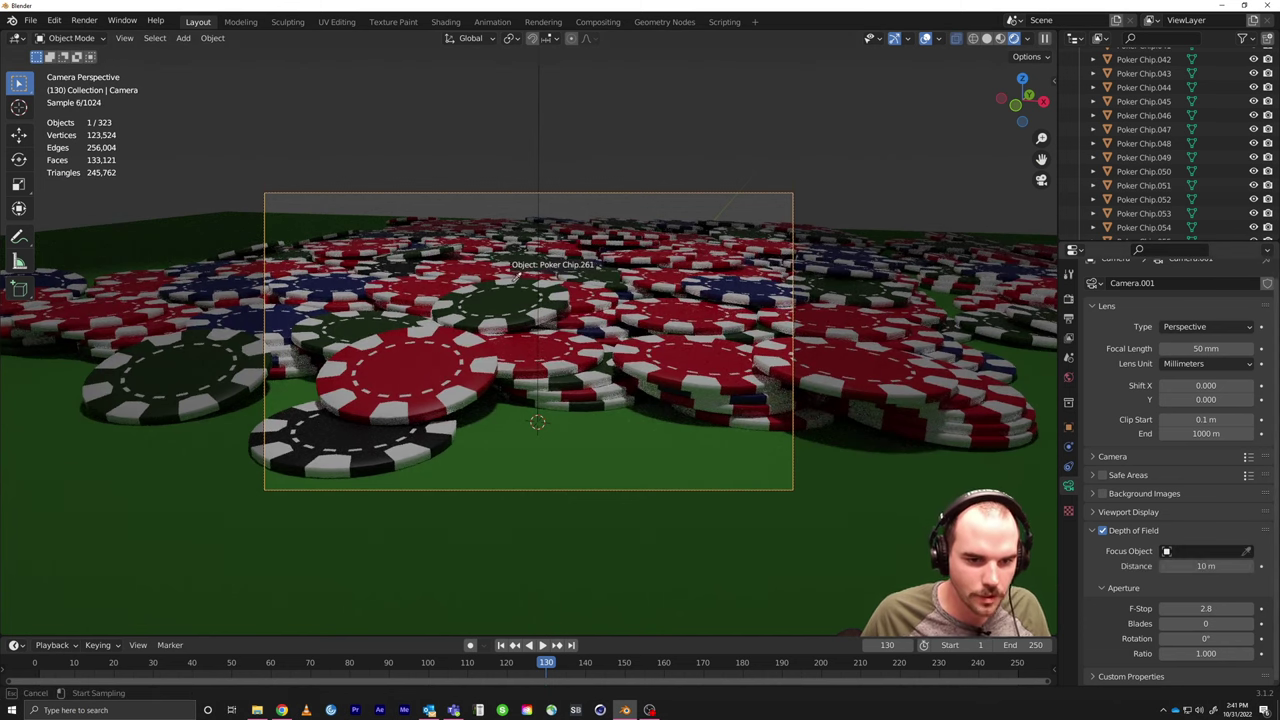
{"action": "left_click", "coordinate": [537, 297]}
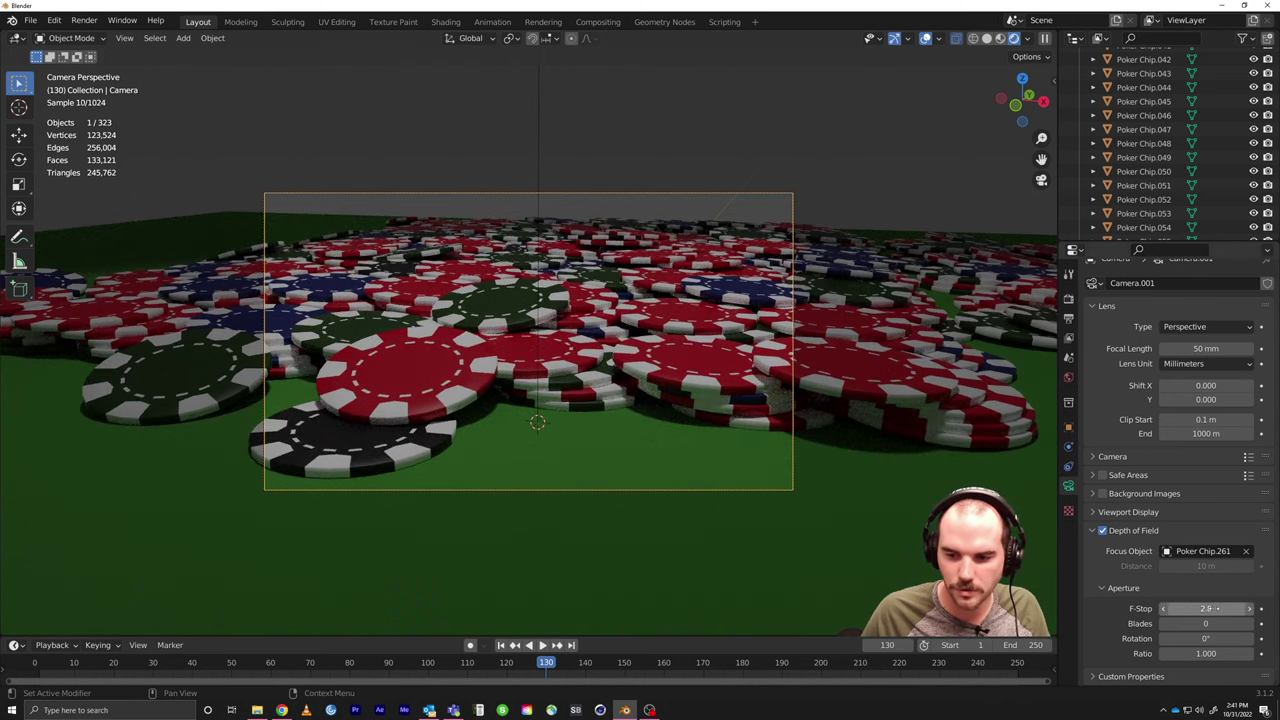
Step: Test an F-Stop of 1.0 for the camera's depth of field and settle on 0.6
{"action": "left_click", "coordinate": [1207, 608]}
{"action": "type", "text": "1"}
{"action": "key", "text": "Return"}
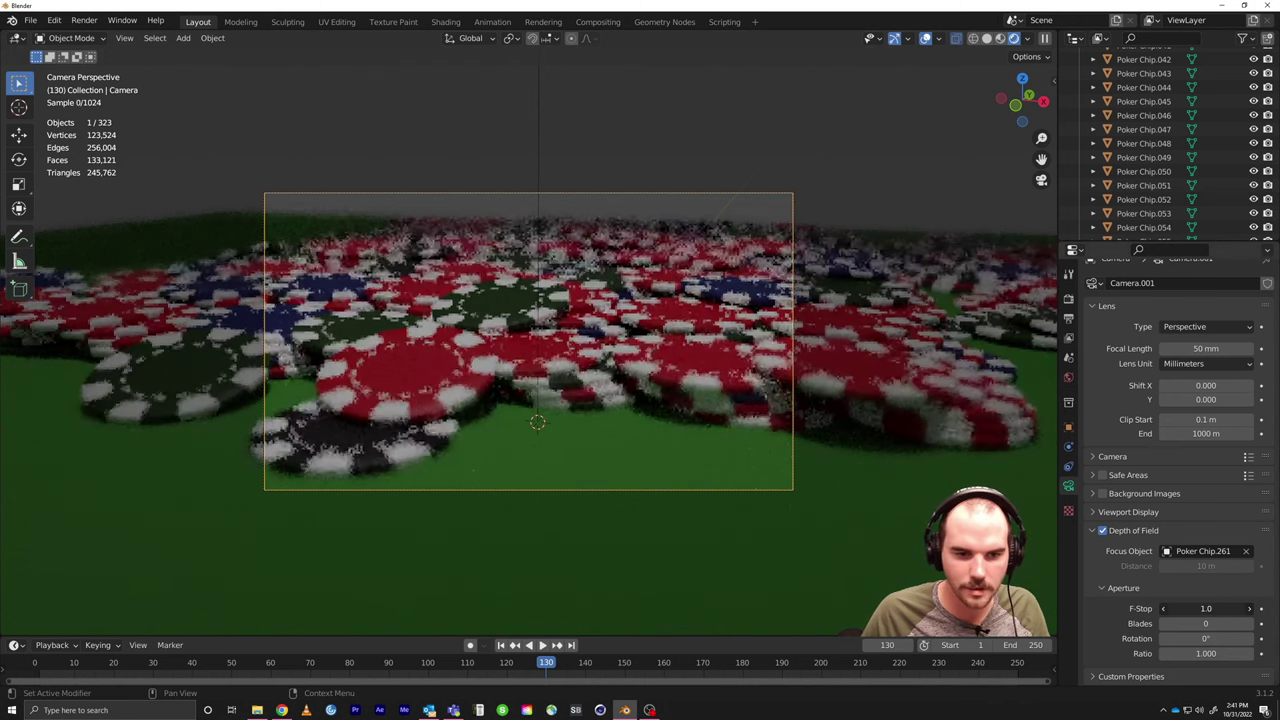
{"action": "left_click", "coordinate": [1207, 608]}
{"action": "type", "text": "0.6"}
{"action": "key", "text": "Return"}
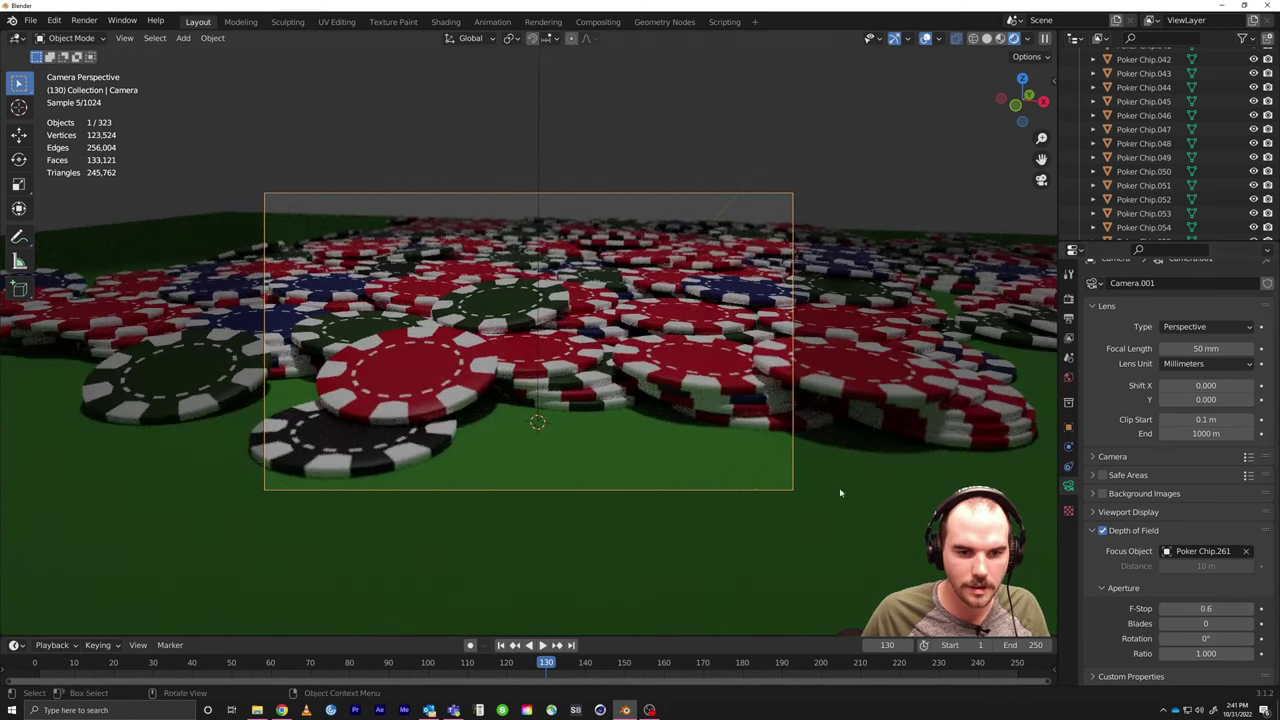
{"action": "scroll", "coordinate": [638, 444], "scroll_direction": "up", "scroll_amount": 2}
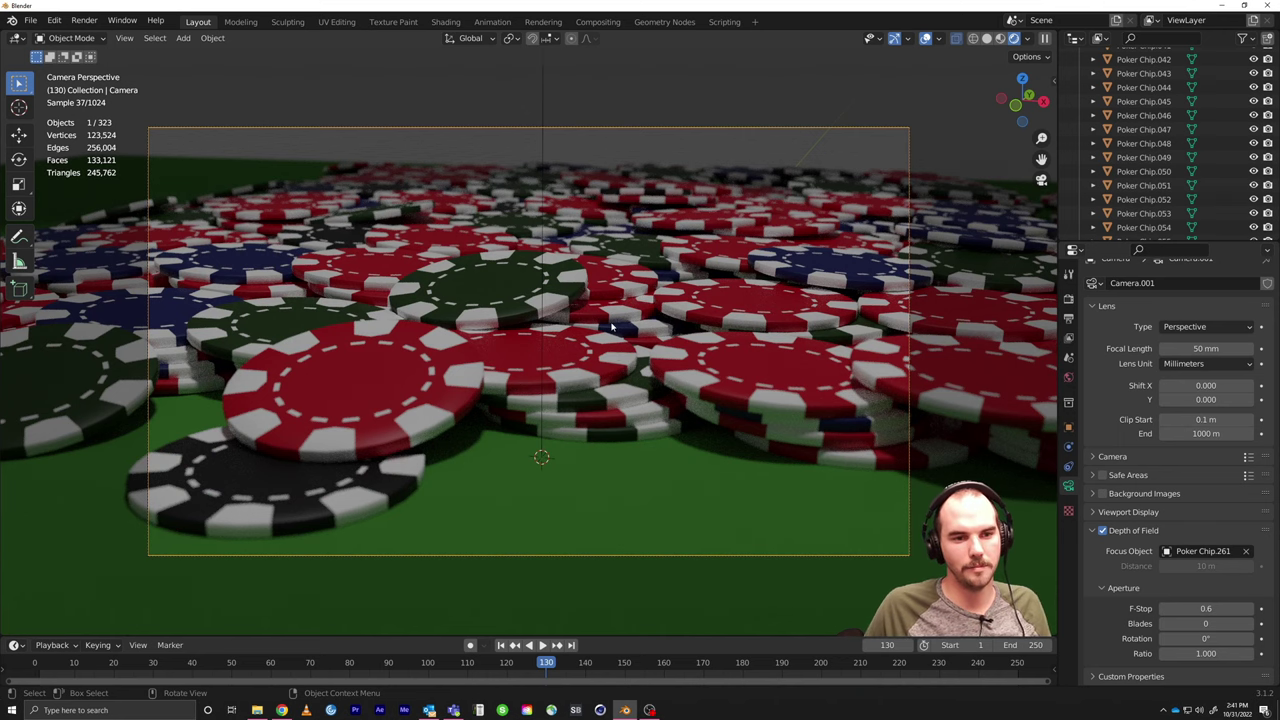
Step: Leave the camera view and select every object in the scene, with a poker chip as the active object
{"action": "scroll", "coordinate": [612, 326], "scroll_direction": "down", "scroll_amount": 4}
{"action": "middle_click_drag", "start_coordinate": [612, 326], "coordinate": [746, 420]}
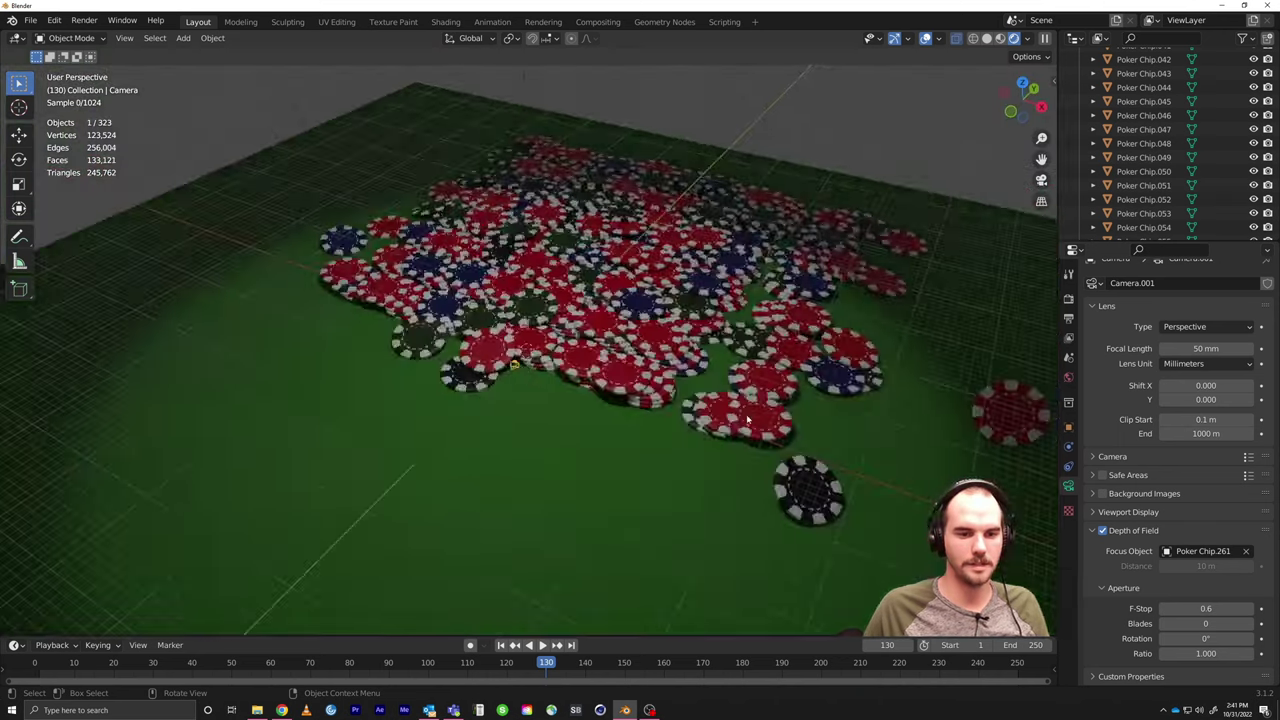
{"action": "scroll", "coordinate": [746, 420], "scroll_direction": "down", "scroll_amount": 5}
{"action": "left_click", "coordinate": [564, 455]}
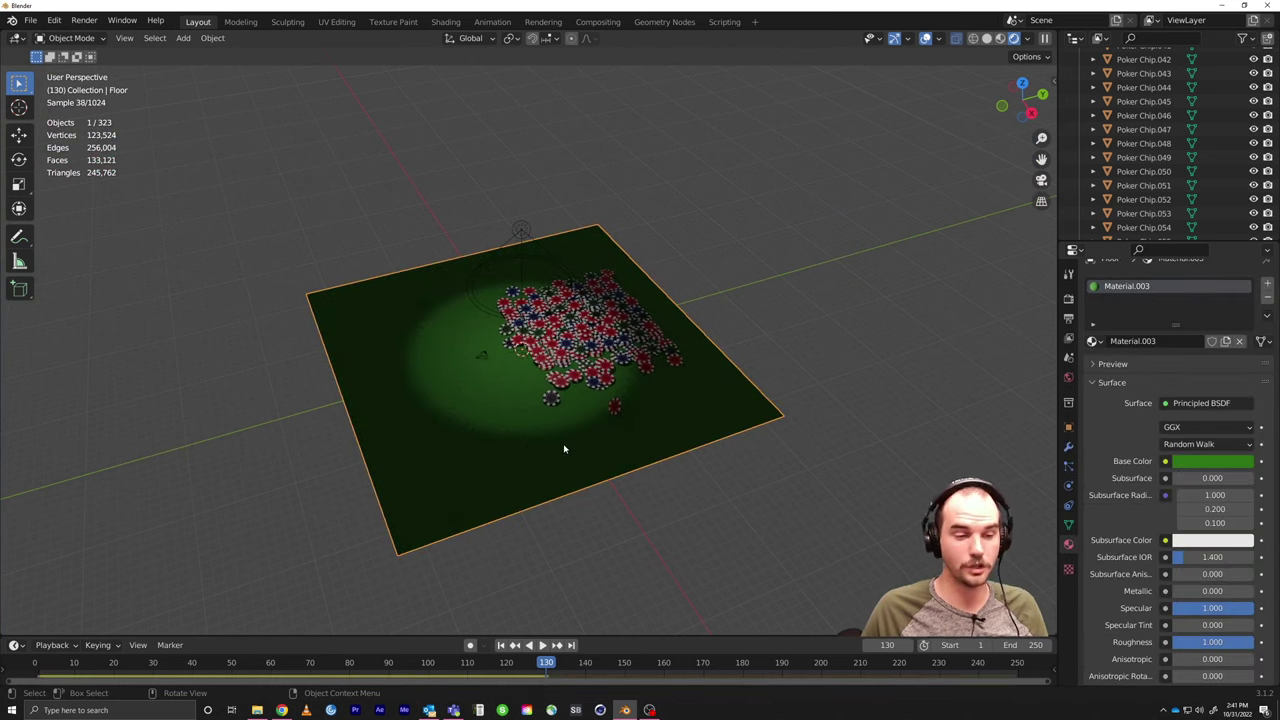
{"action": "left_click", "coordinate": [583, 355]}
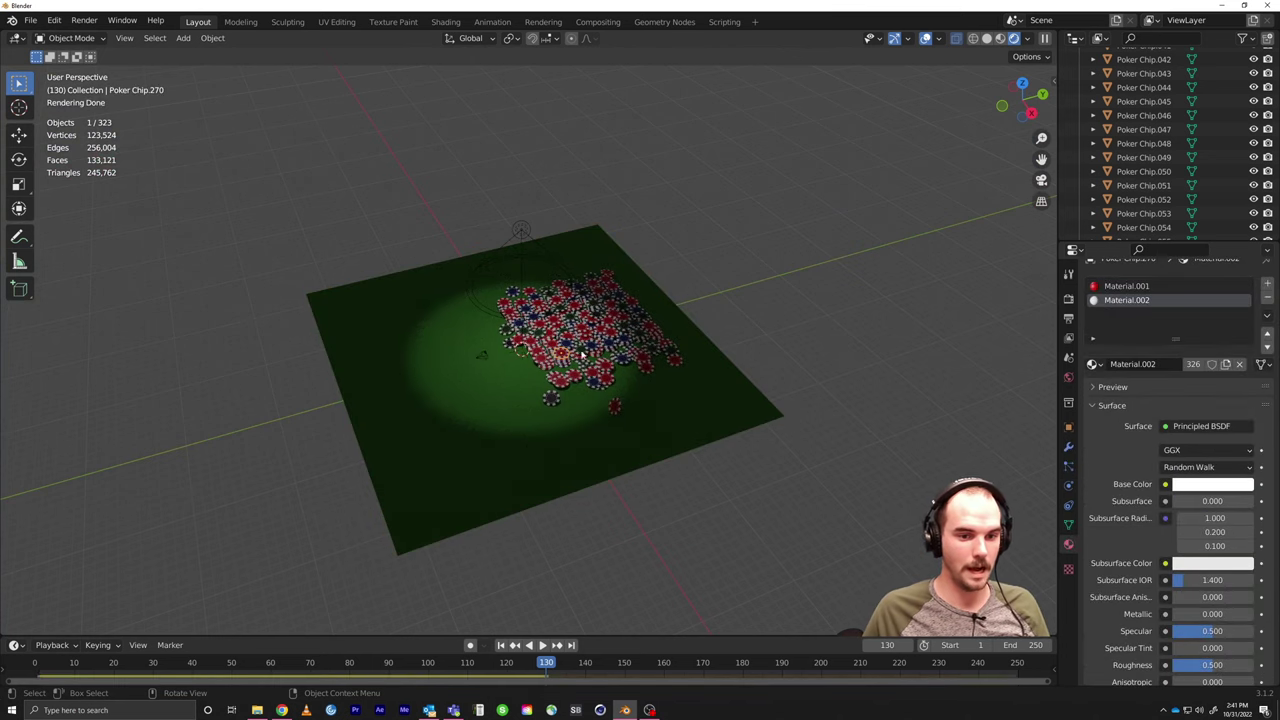
{"action": "key", "text": "a"}
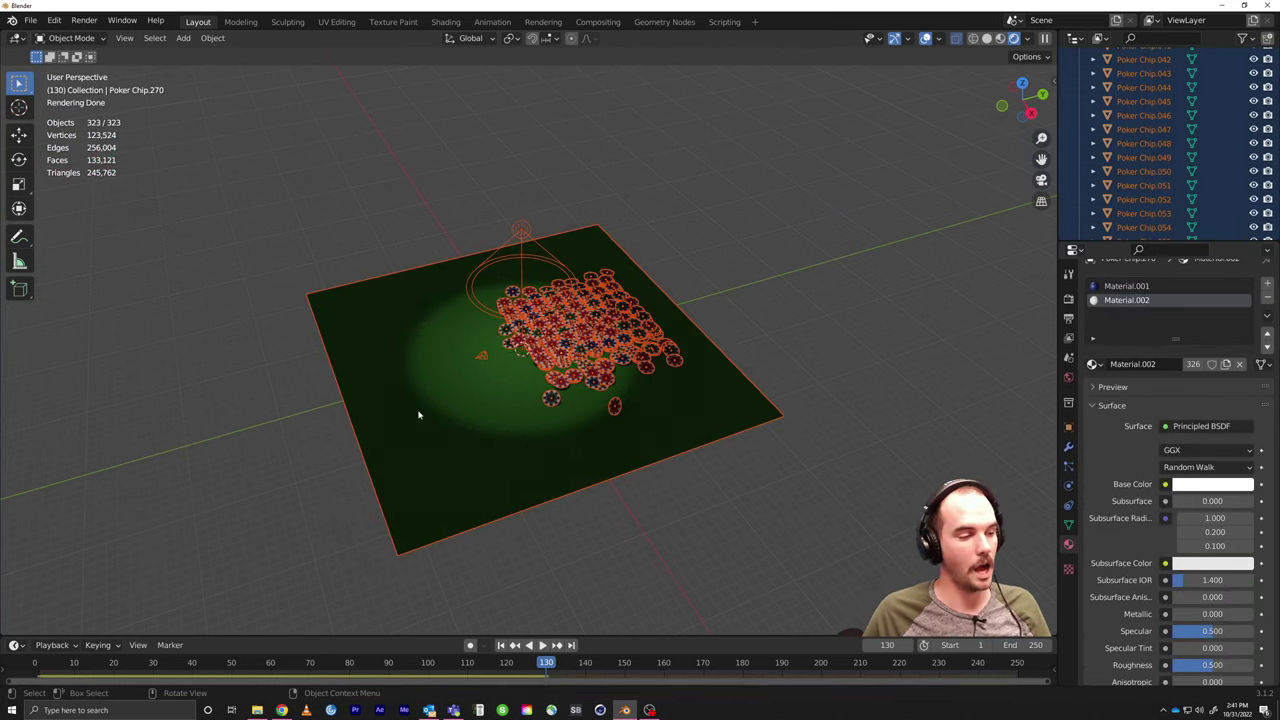
{"action": "middle_click_drag", "start_coordinate": [409, 410], "coordinate": [500, 345]}
{"action": "scroll", "coordinate": [560, 333], "scroll_direction": "up", "scroll_amount": 4}
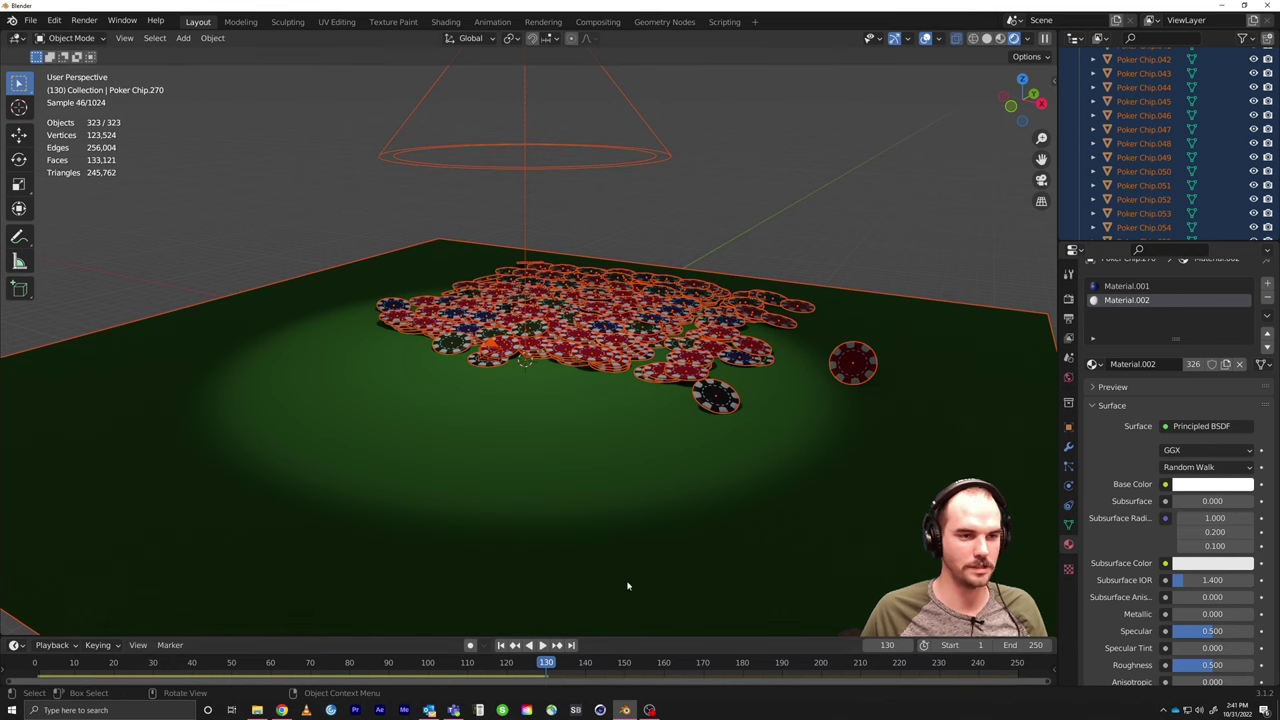
Step: Try applying all transforms to every selected object at the current simulation frame
{"action": "left_click", "coordinate": [212, 38]}
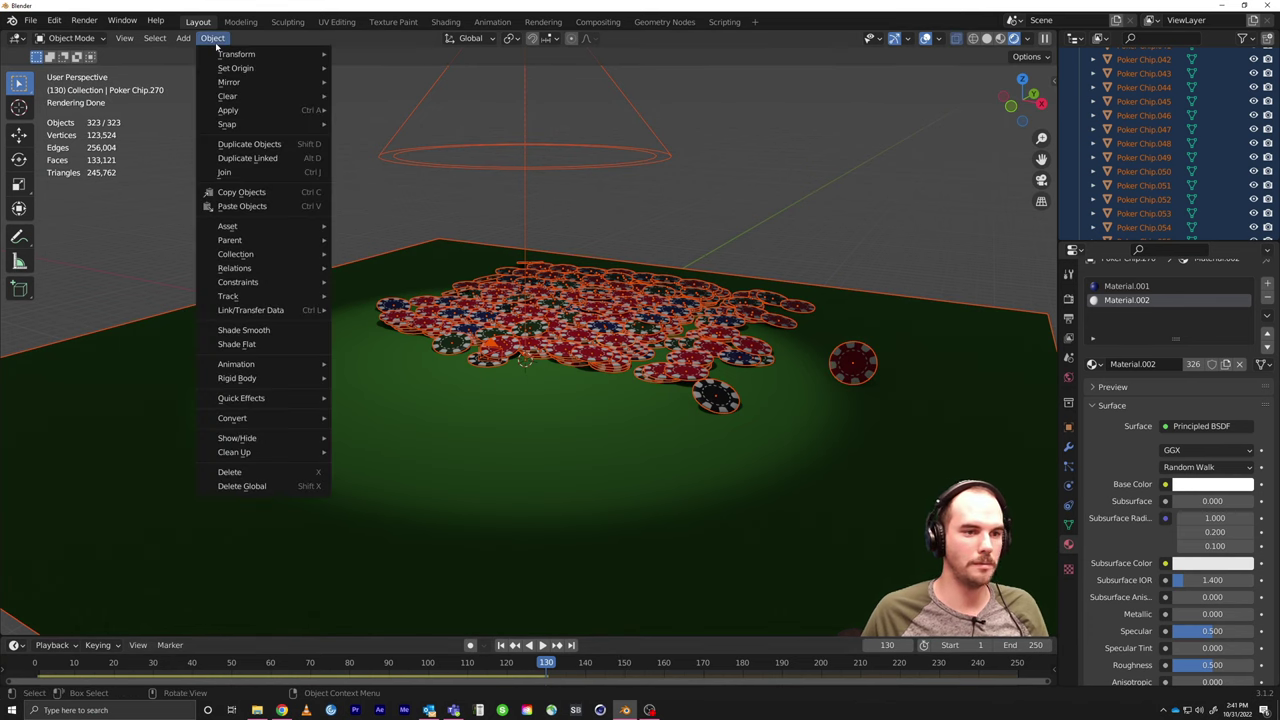
{"action": "mouse_move", "coordinate": [290, 110]}
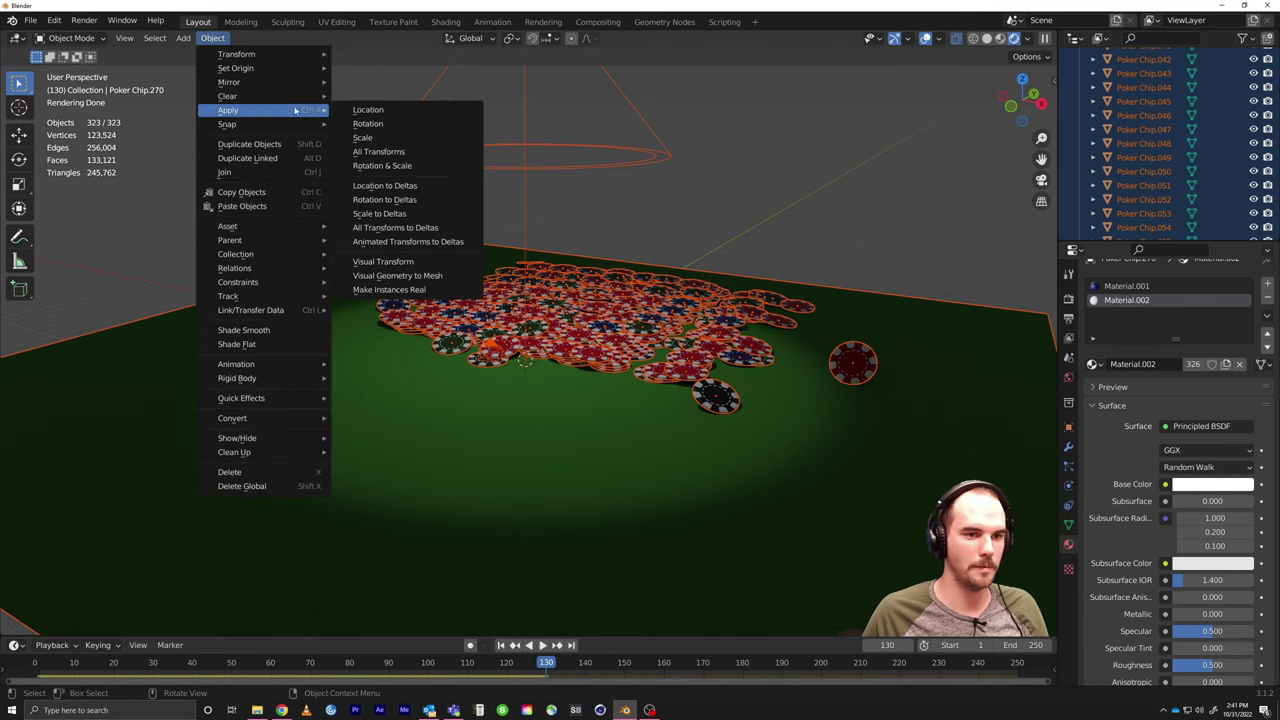
{"action": "left_click", "coordinate": [401, 152]}
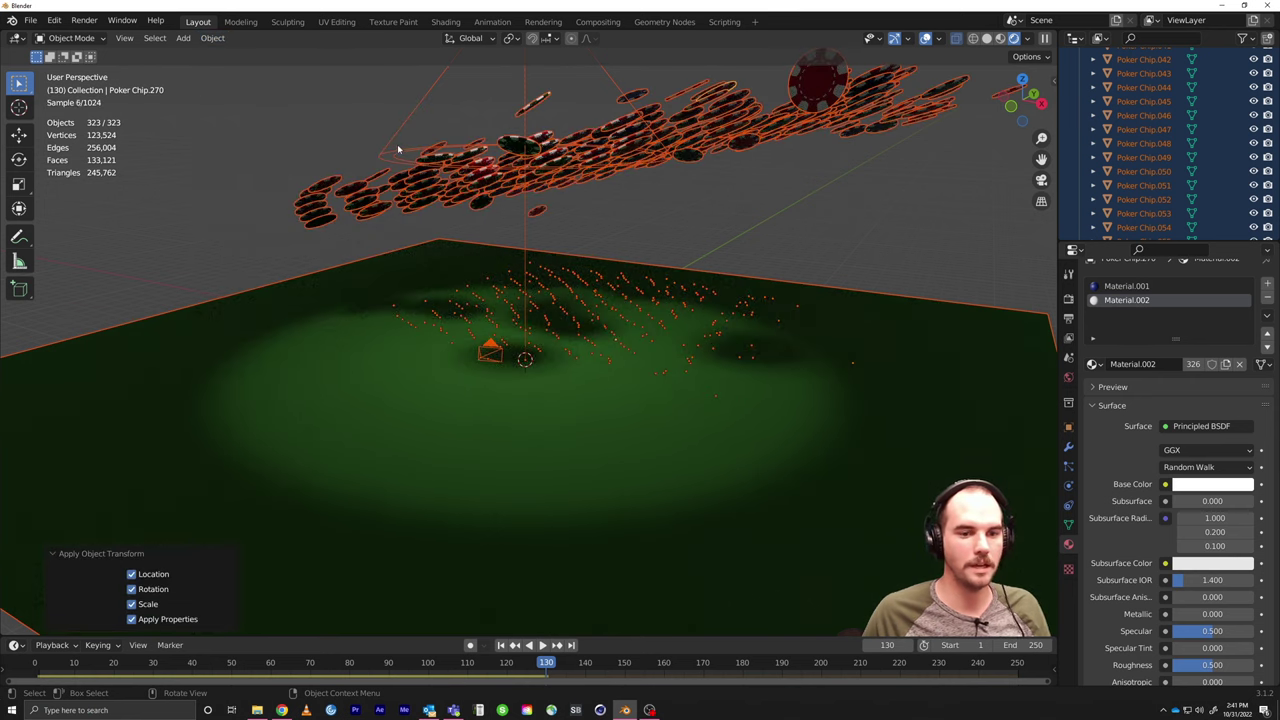
Step: Replay the chip simulation from the start and stop it at frame 133
{"action": "key", "text": "space"}
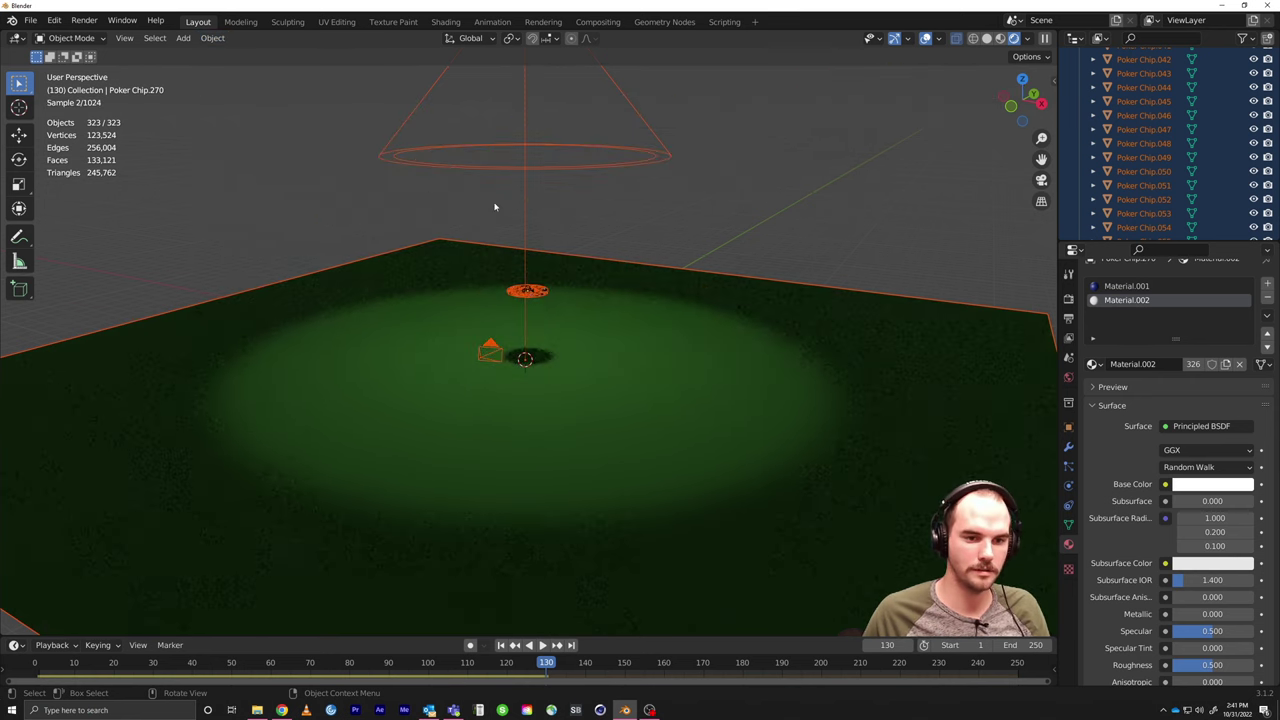
{"action": "left_click", "coordinate": [535, 668]}
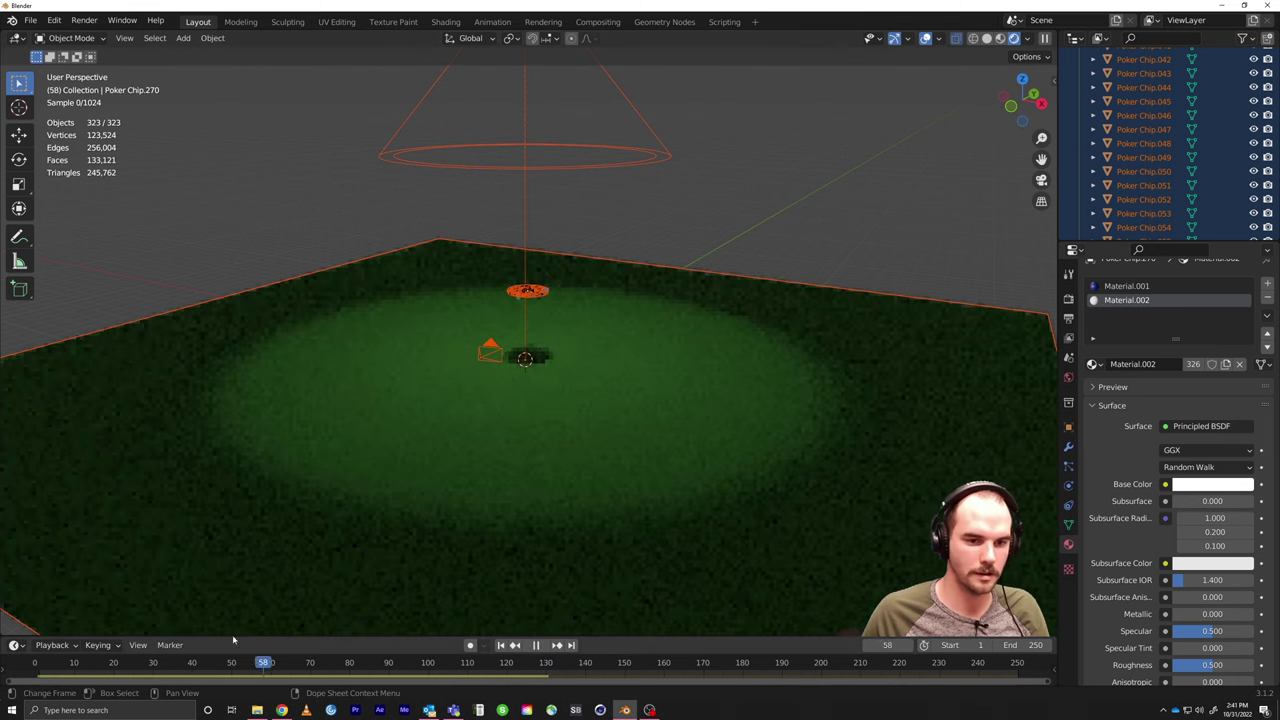
{"action": "key", "text": "shift+Left"}
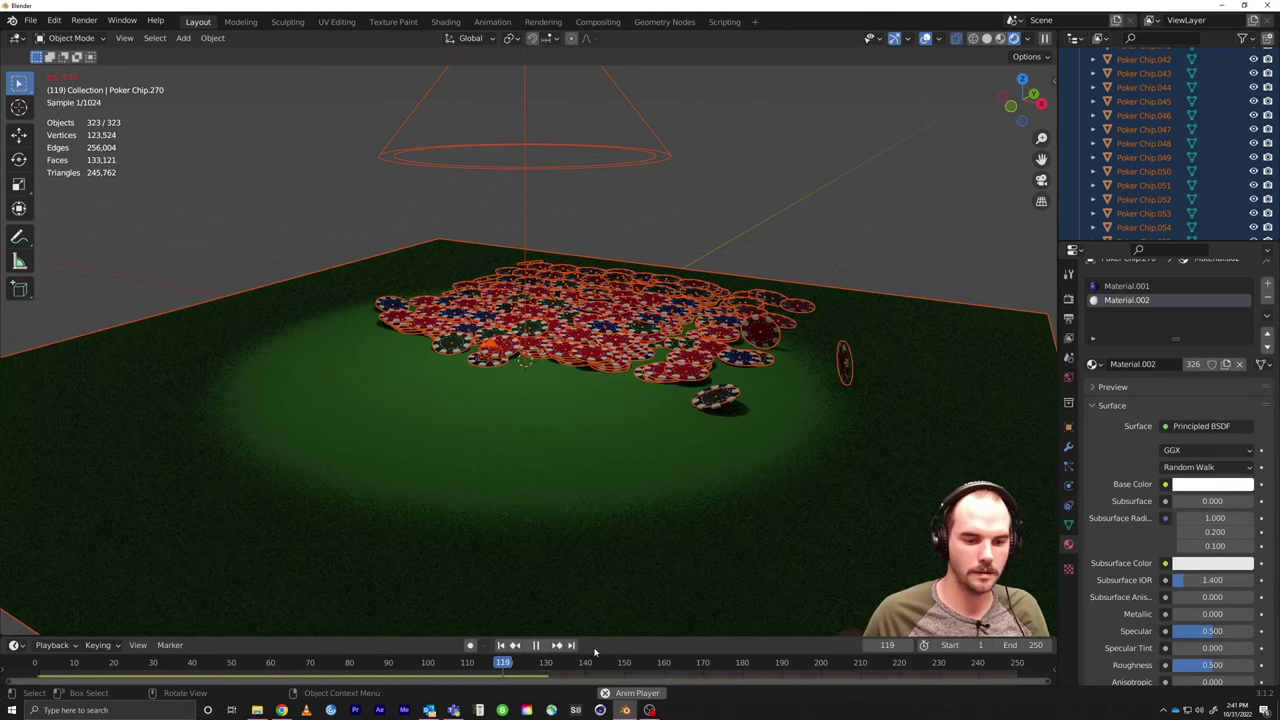
{"action": "key", "text": "space"}
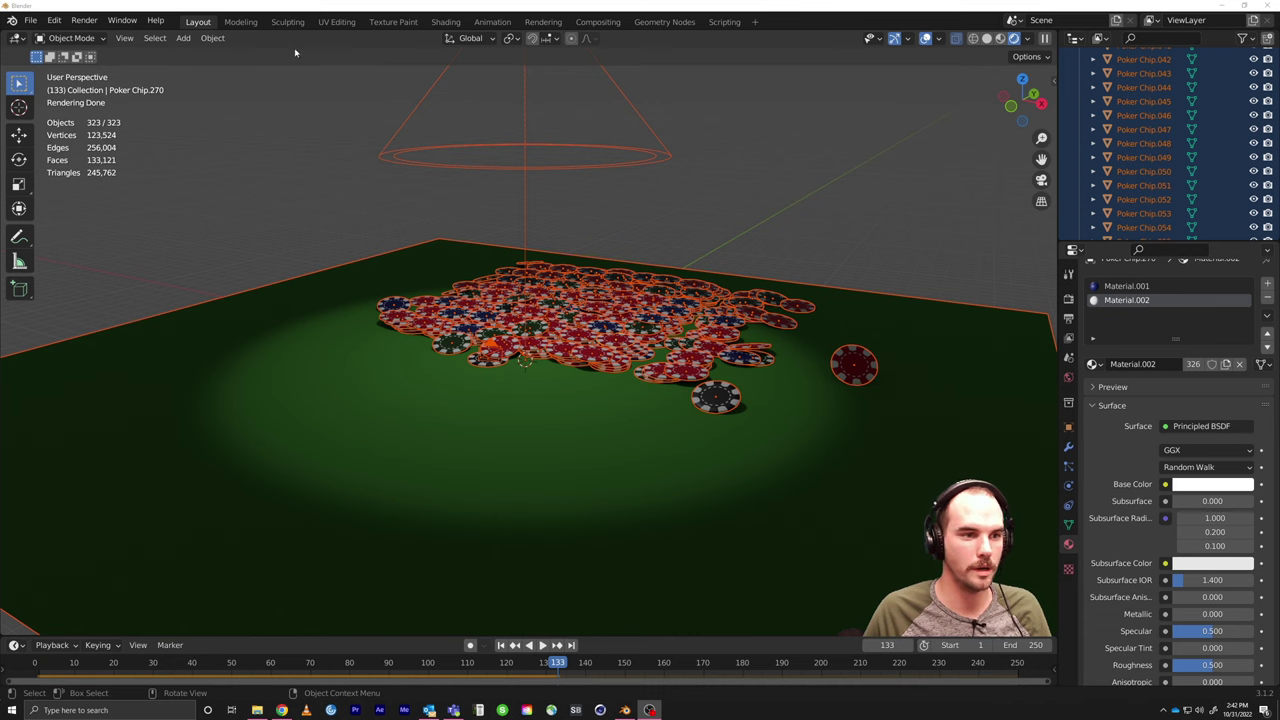
Step: Try removing the rigid body physics from all selected objects without applying their transformation
{"action": "left_click", "coordinate": [212, 38]}
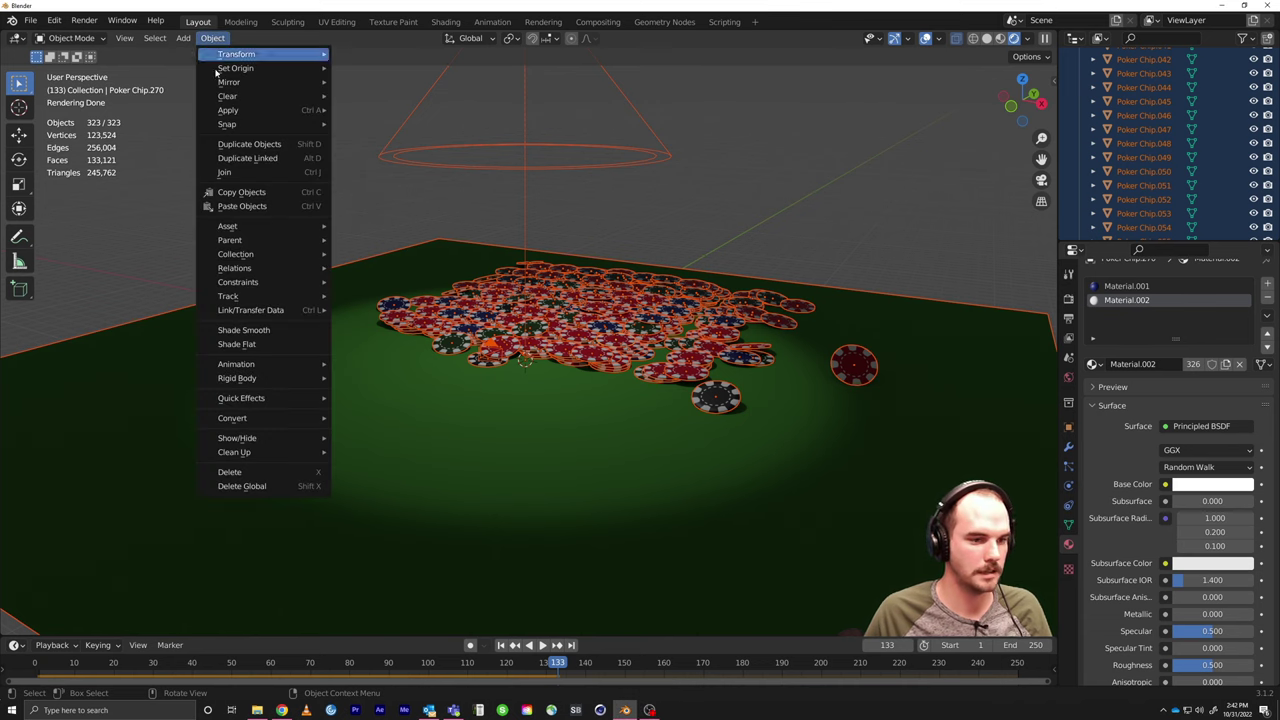
{"action": "mouse_move", "coordinate": [288, 380]}
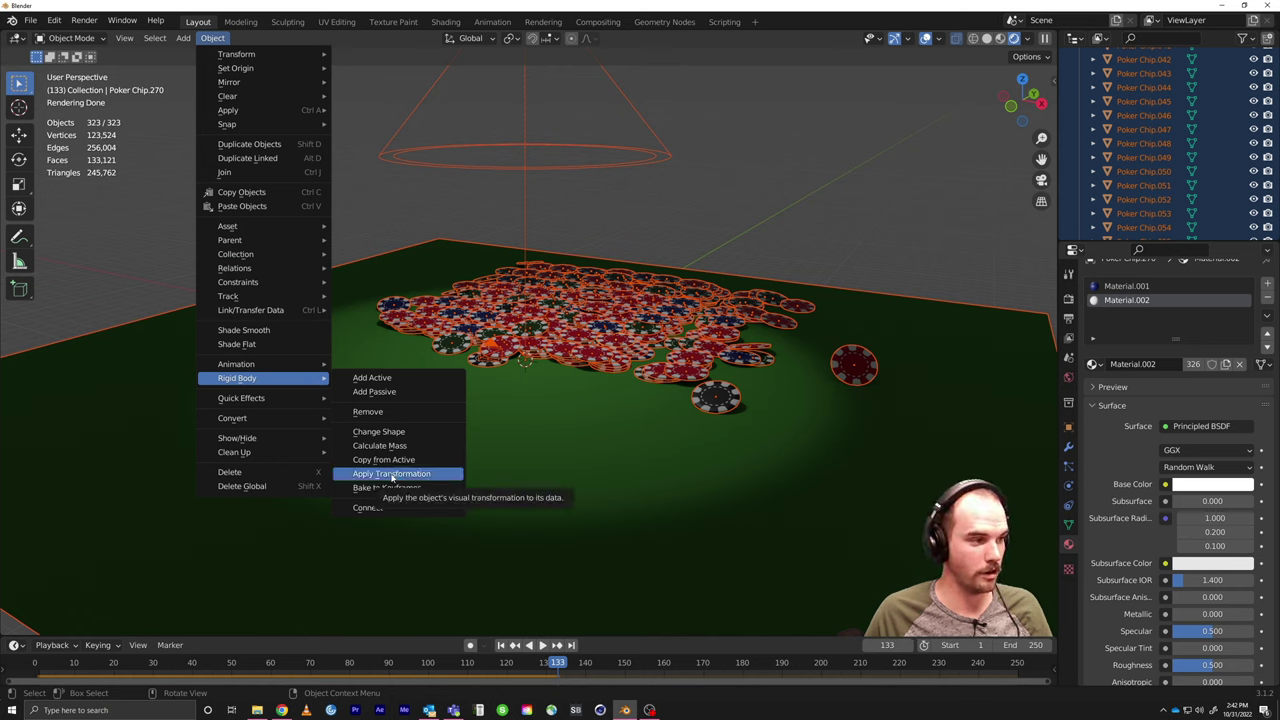
{"action": "left_click", "coordinate": [386, 413]}
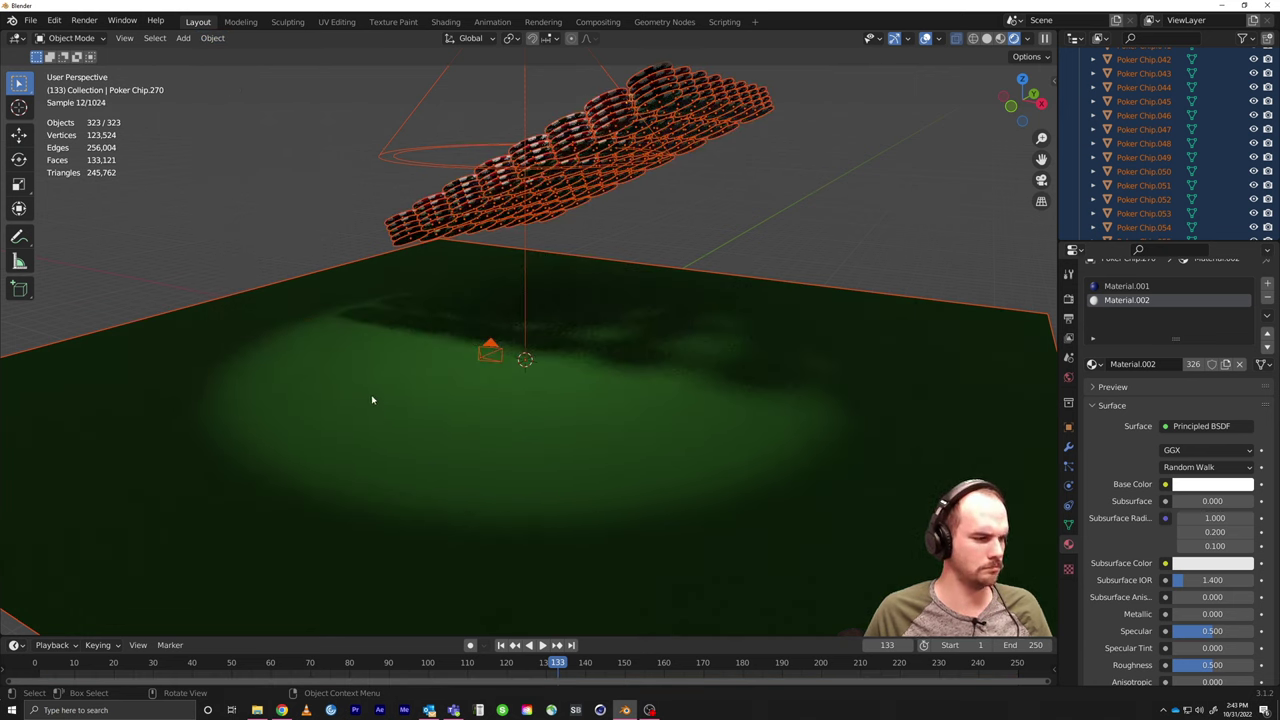
Step: Replay the chip simulation from the start and stop it at frame 156
{"action": "key", "text": "shift+Left"}
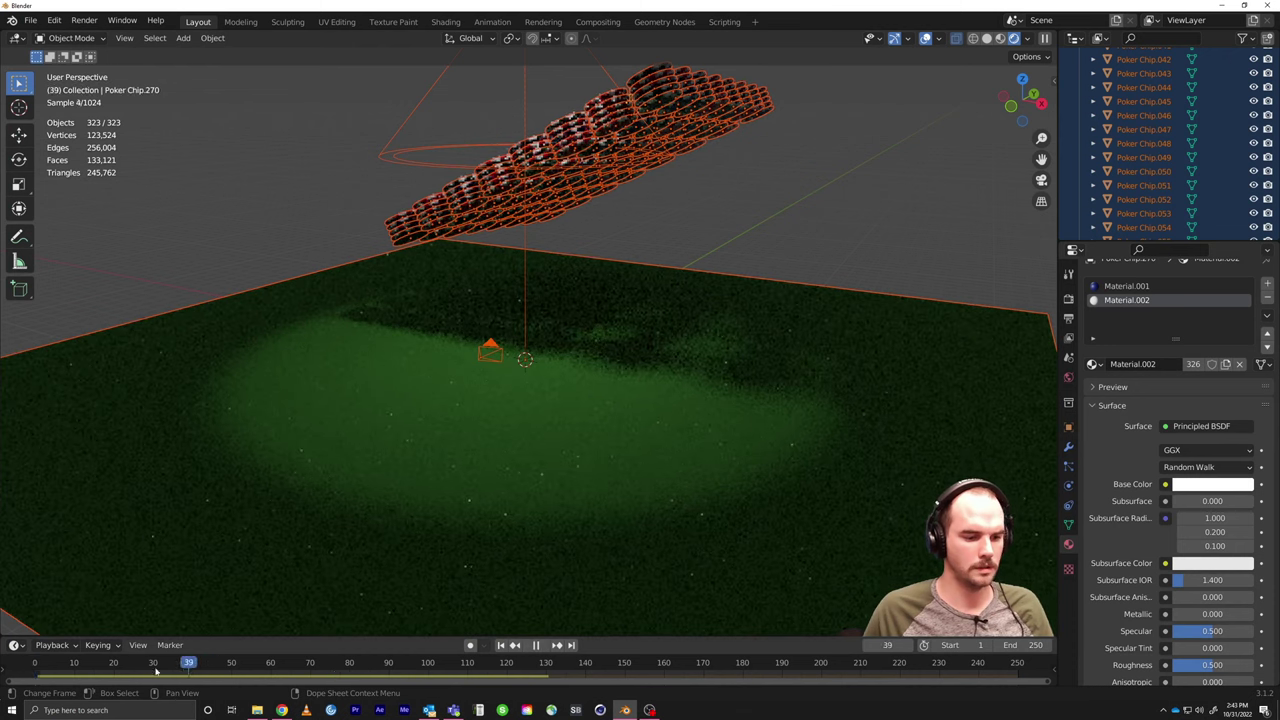
{"action": "key", "text": "space"}
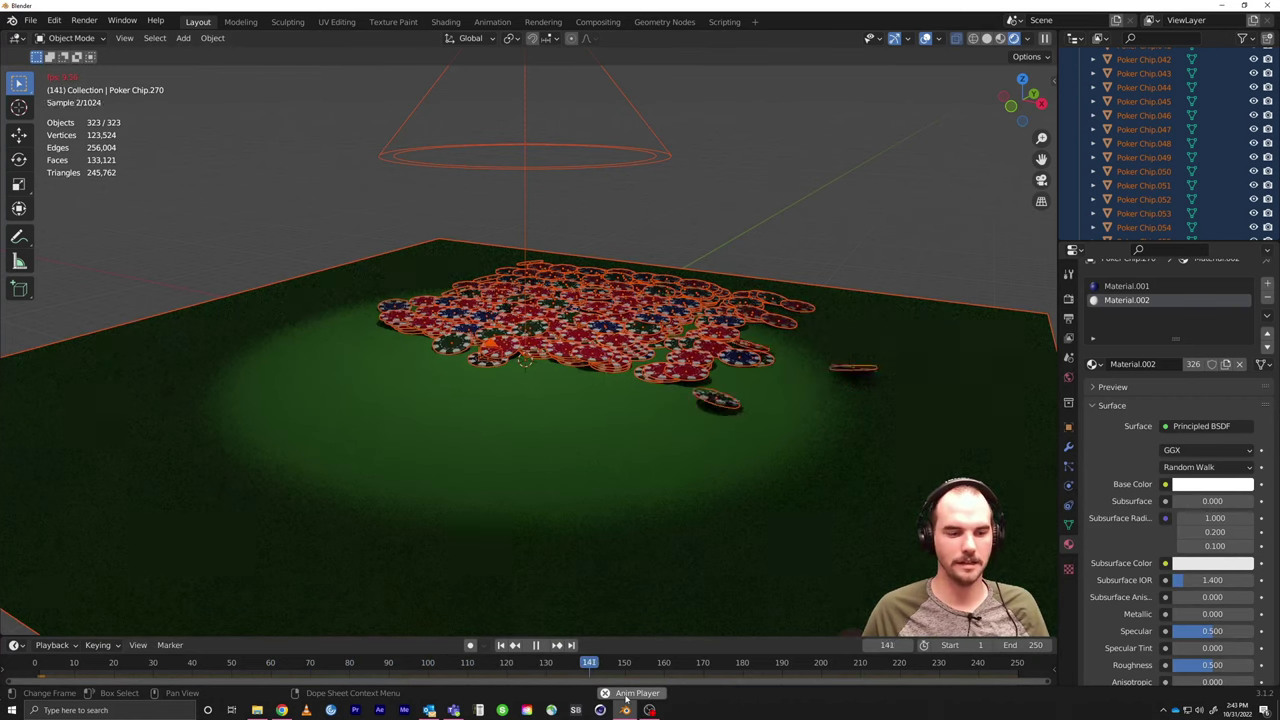
{"action": "key", "text": "space"}
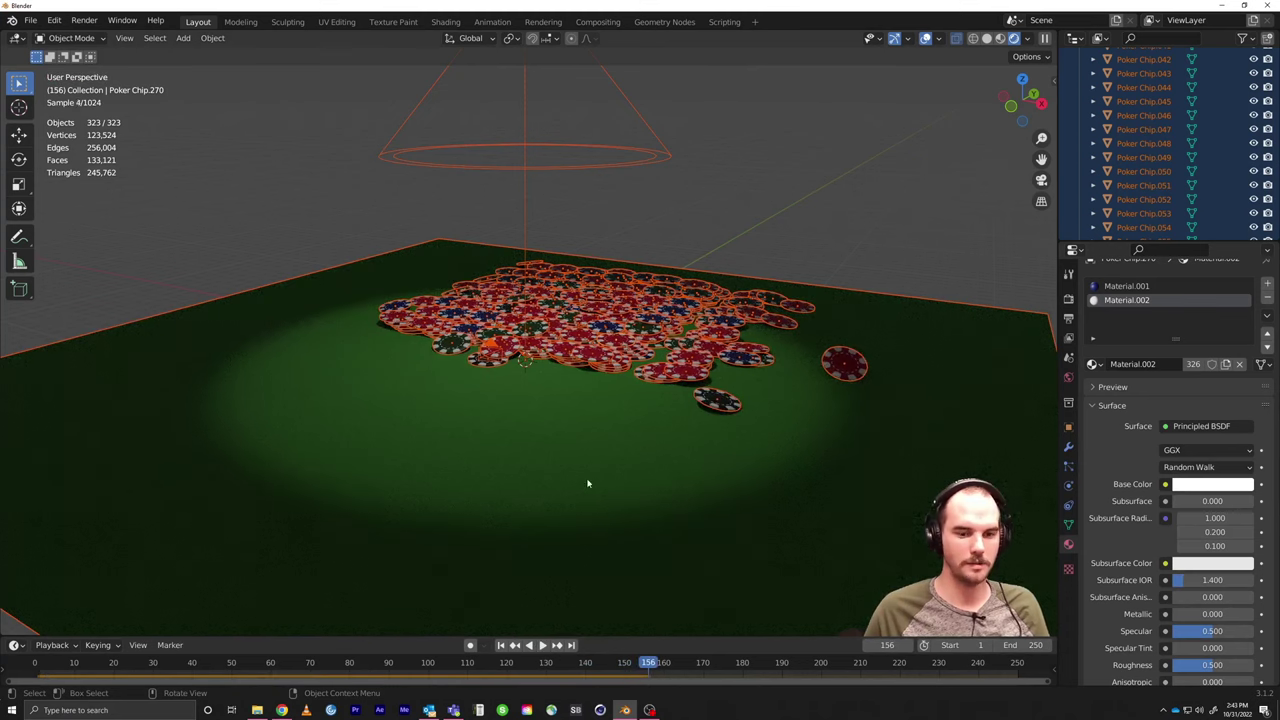
Step: Apply the rigid body transformation to all selected objects and remove their rigid body physics
{"action": "left_click", "coordinate": [214, 40]}
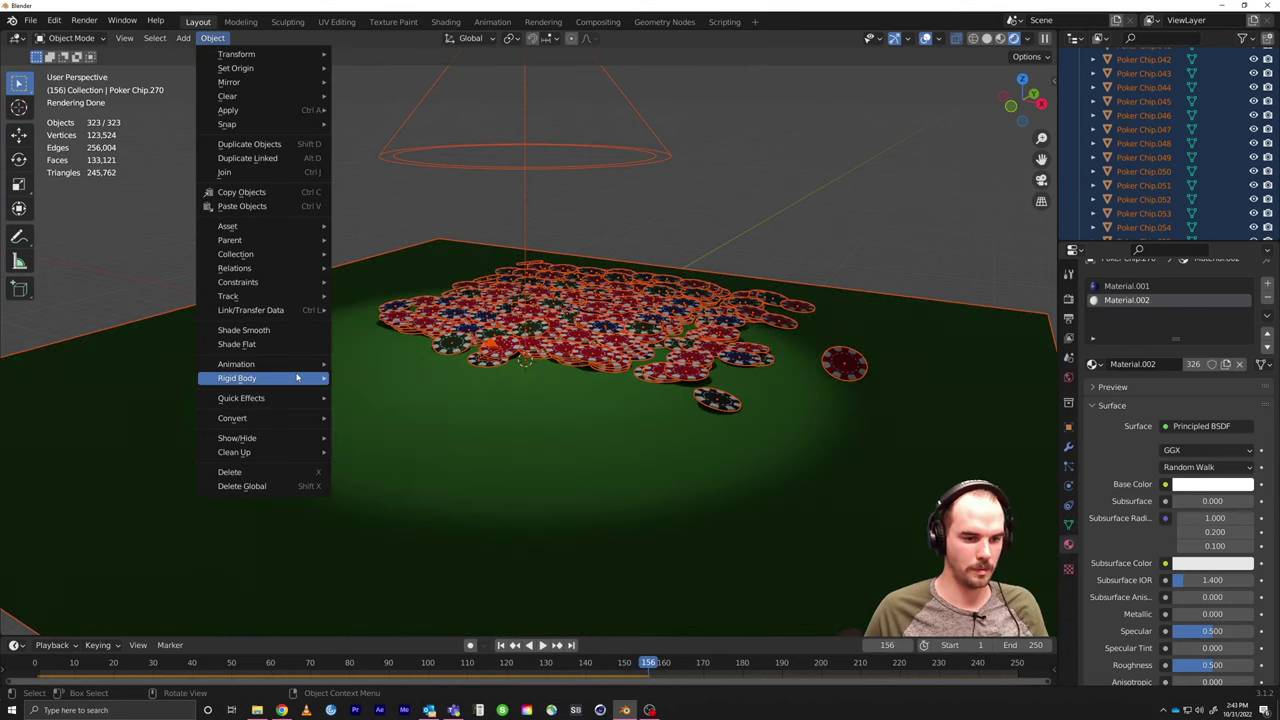
{"action": "mouse_move", "coordinate": [300, 378]}
{"action": "left_click", "coordinate": [390, 474]}
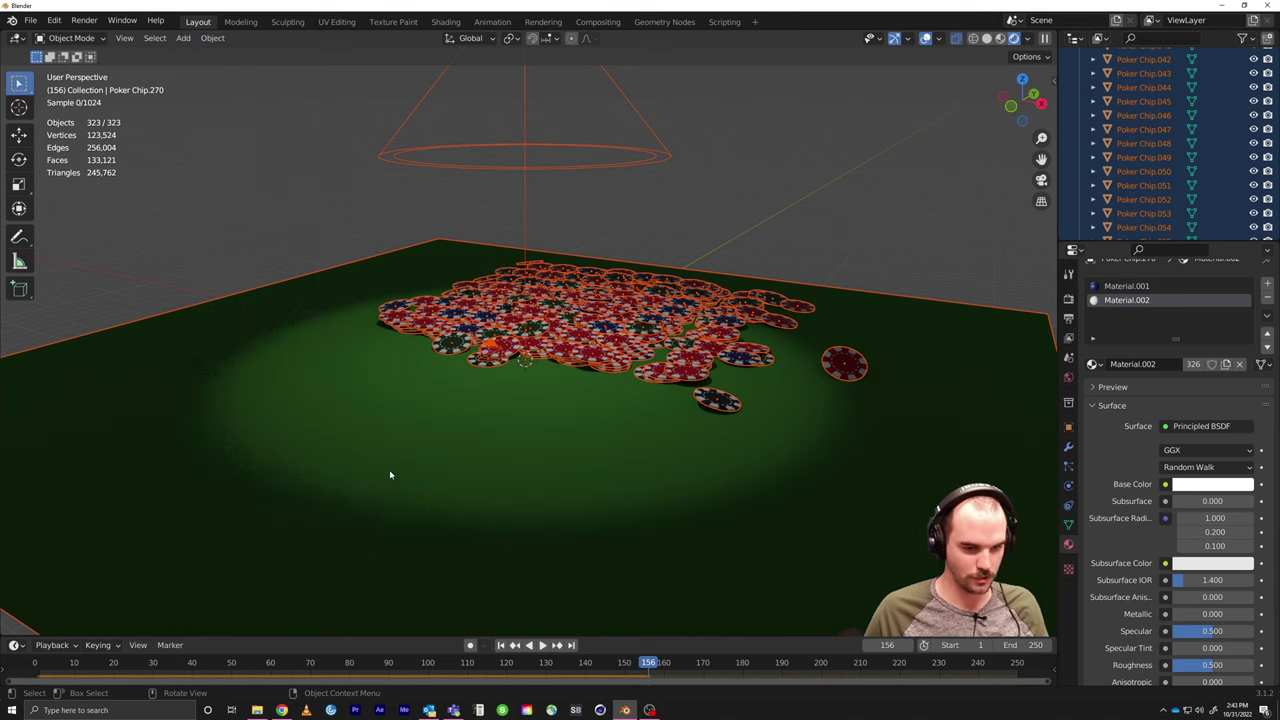
{"action": "left_click", "coordinate": [213, 38]}
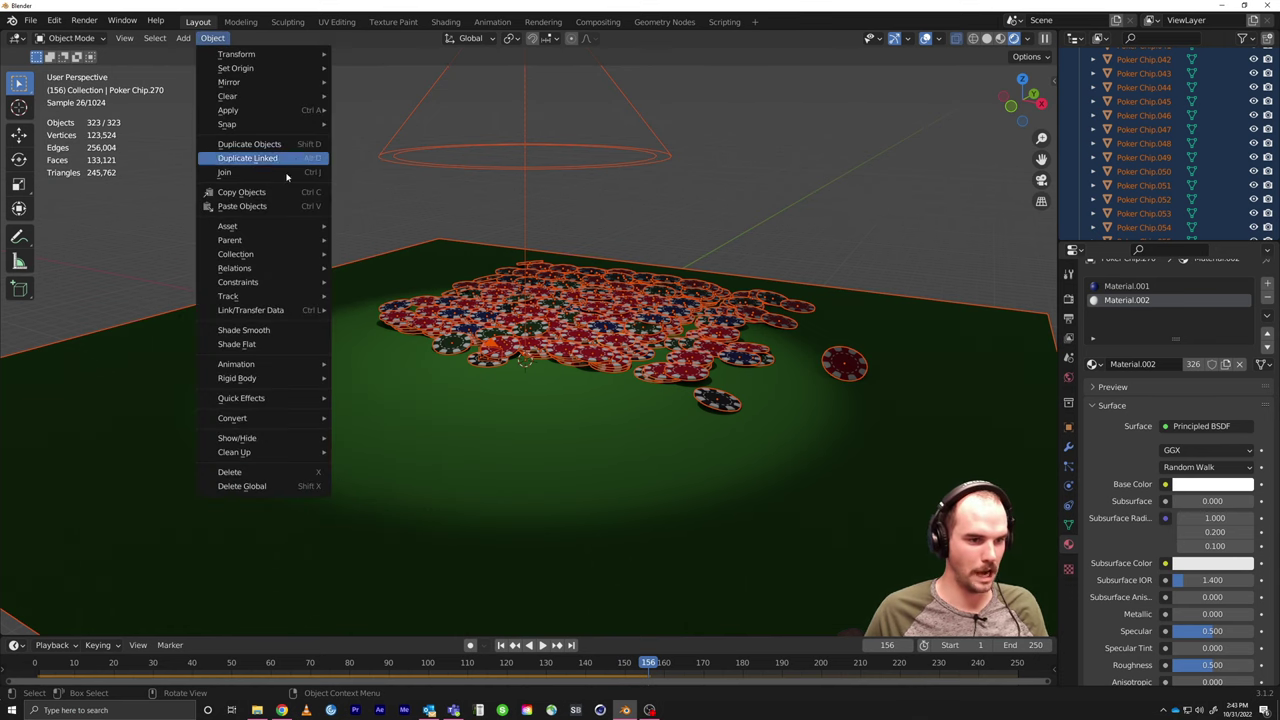
{"action": "mouse_move", "coordinate": [304, 371]}
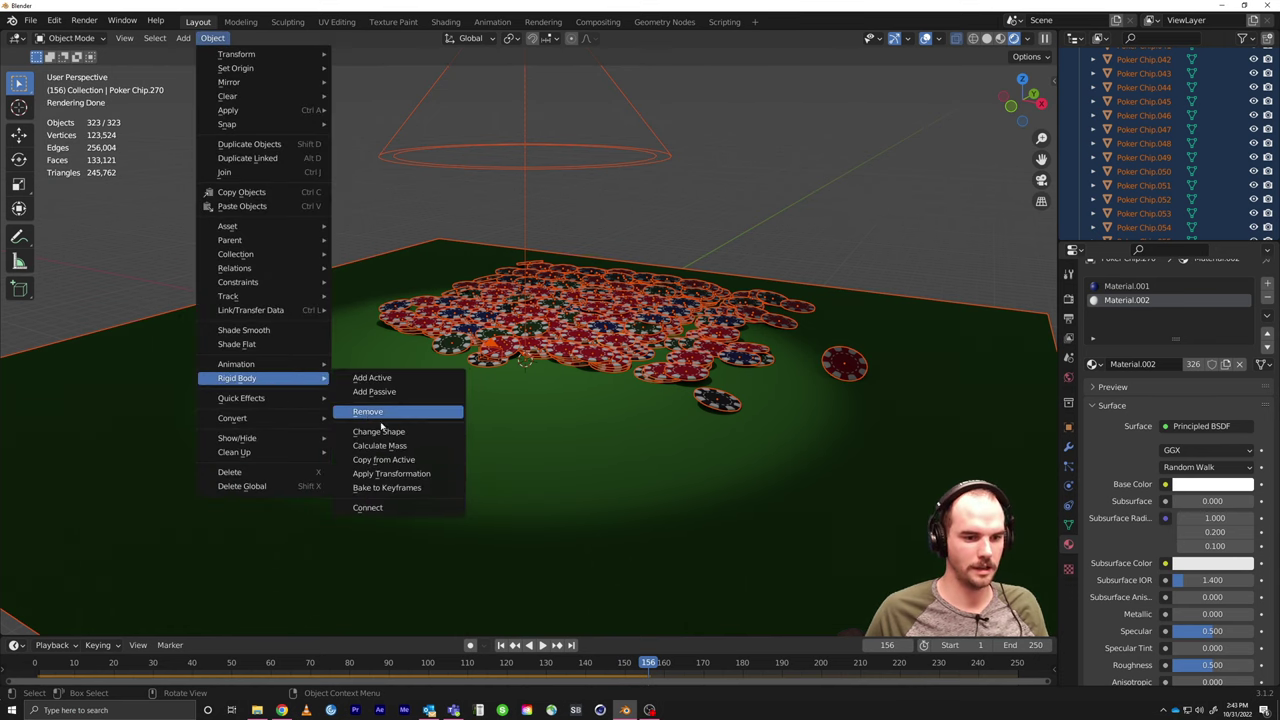
{"action": "left_click", "coordinate": [394, 413]}
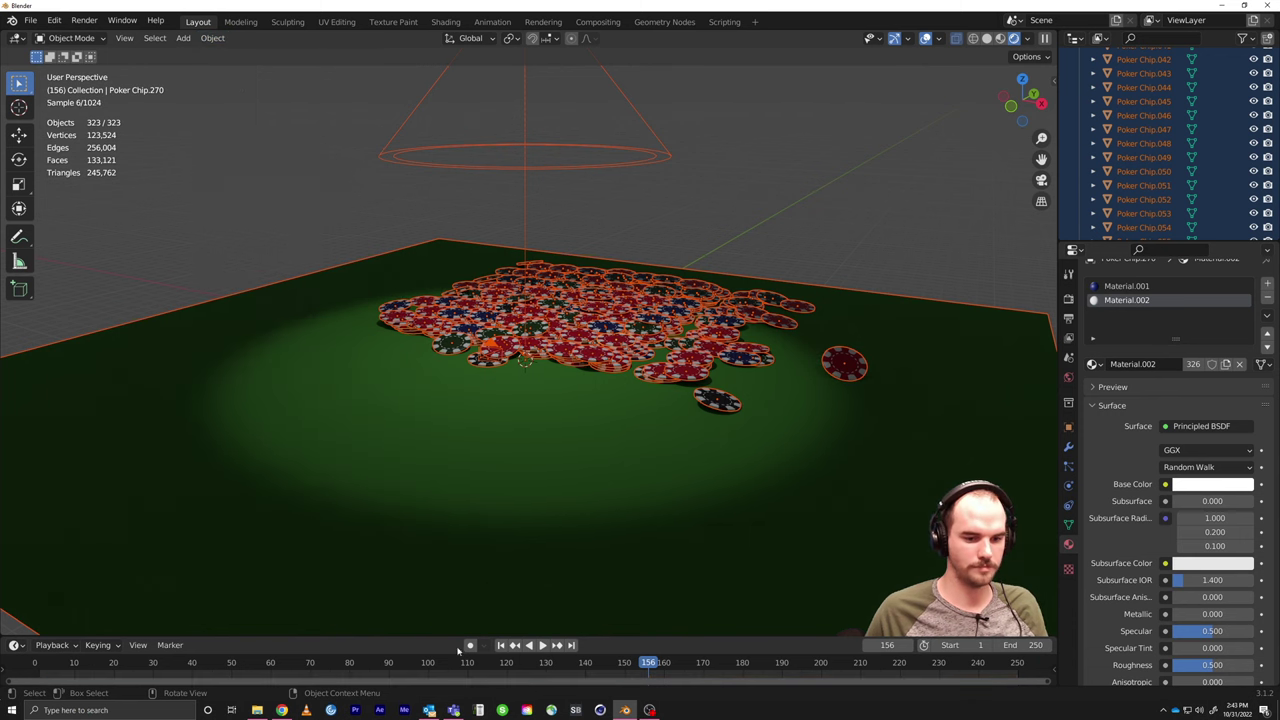
Step: Test moving and rotating the top red chip of a front stack by about -52.6°, and undo both changes
{"action": "middle_click_drag", "start_coordinate": [640, 360], "coordinate": [675, 330]}
{"action": "scroll", "coordinate": [675, 345], "scroll_direction": "up", "scroll_amount": 6}
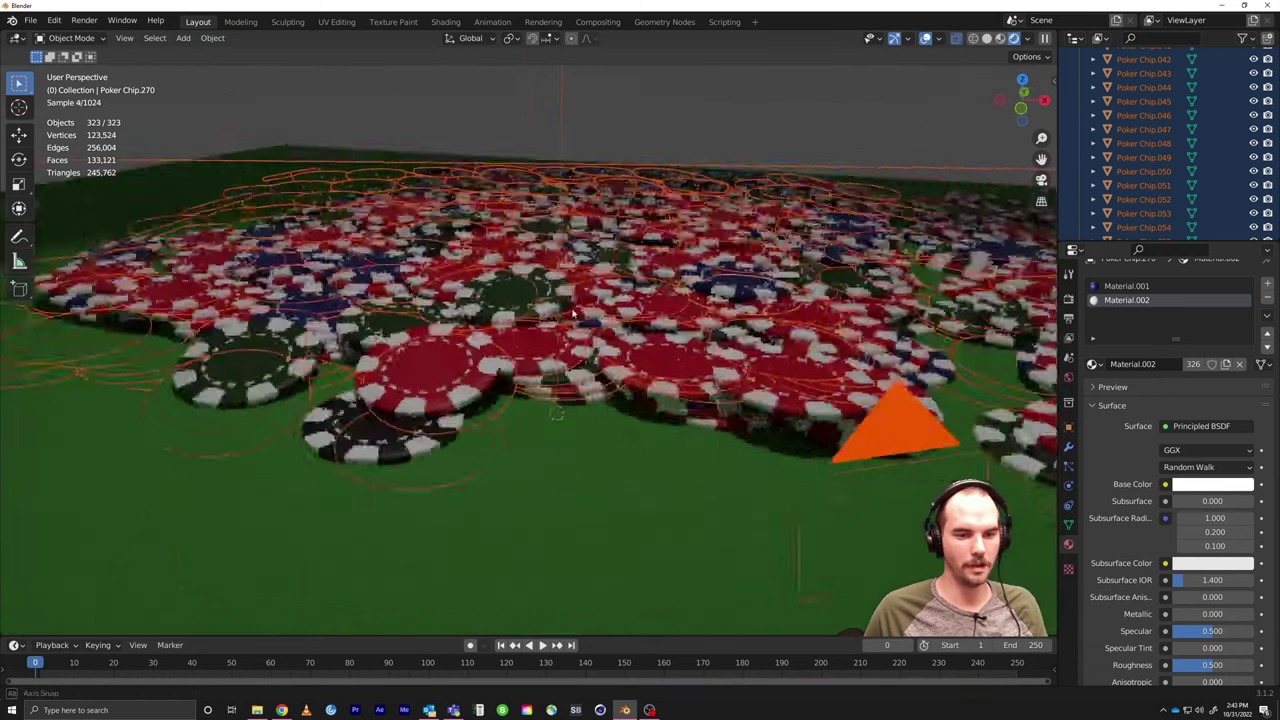
{"action": "left_click_drag", "start_coordinate": [675, 345], "coordinate": [770, 275]}
{"action": "key", "text": "r"}
{"action": "left_click", "coordinate": [887, 335]}
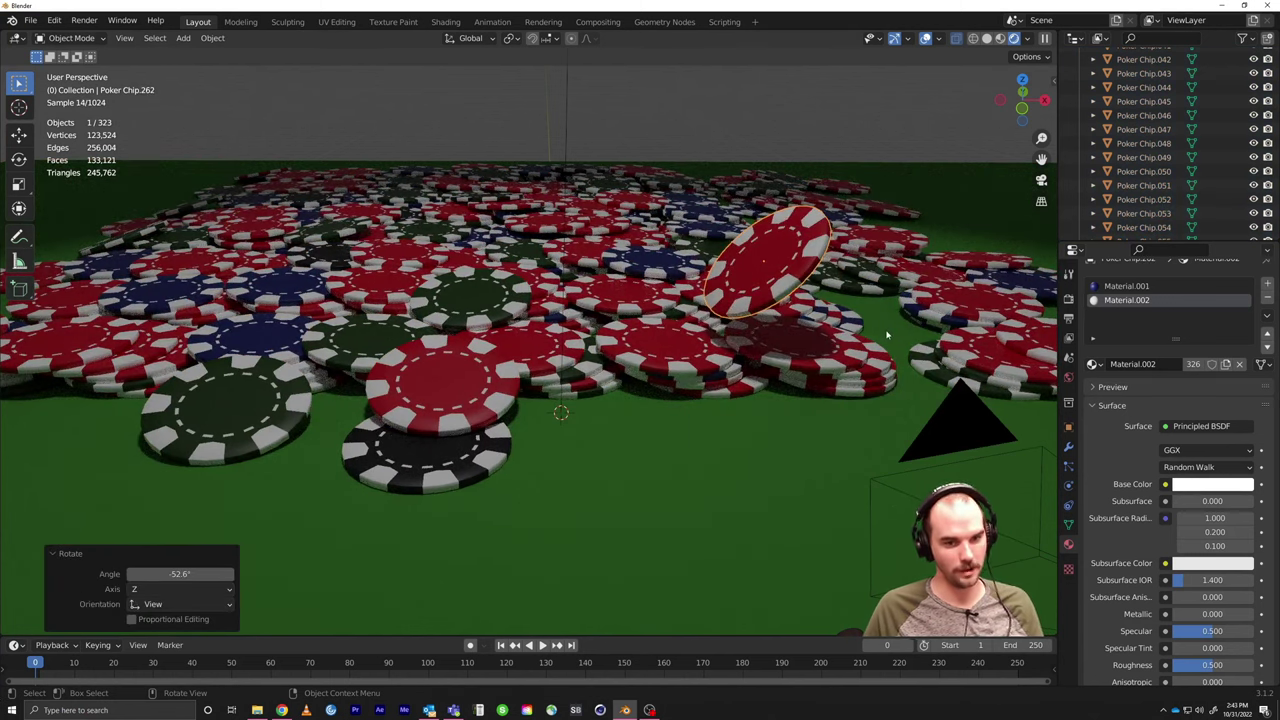
{"action": "key", "text": "ctrl+z"}
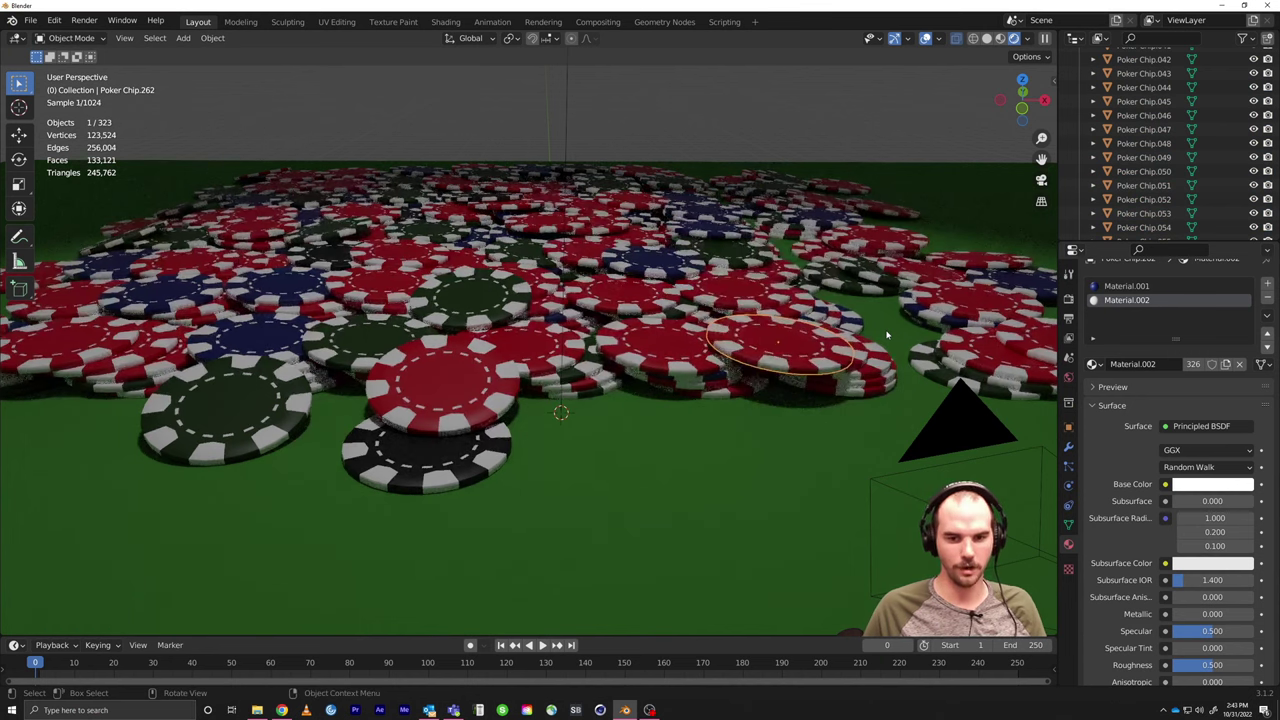
Step: Add an area light and move it about -1.7 m in X, 24.2 m in Y and 8.9 m in Z, beyond the chip pile
{"action": "key", "text": "KP_0"}
{"action": "scroll", "coordinate": [648, 388], "scroll_direction": "up", "scroll_amount": 5}
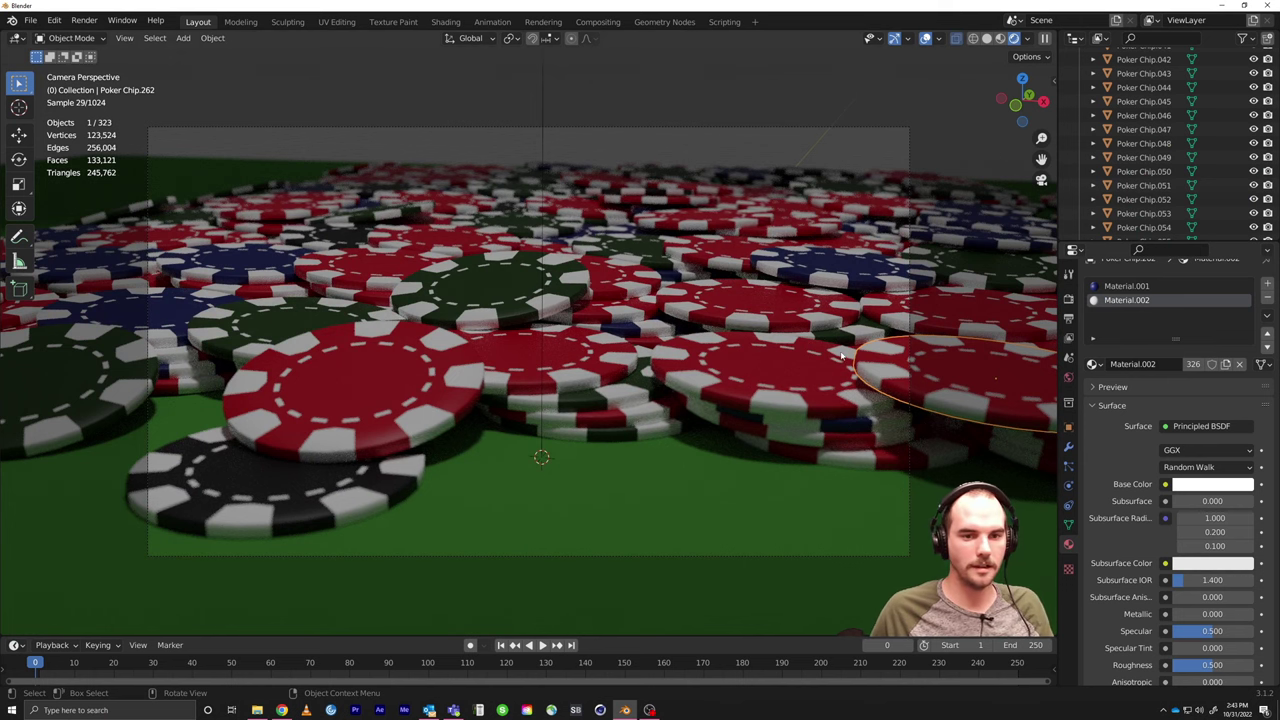
{"action": "middle_click_drag", "start_coordinate": [840, 355], "coordinate": [860, 422]}
{"action": "scroll", "coordinate": [860, 380], "scroll_direction": "down", "scroll_amount": 6}
{"action": "key", "text": "shift+a"}
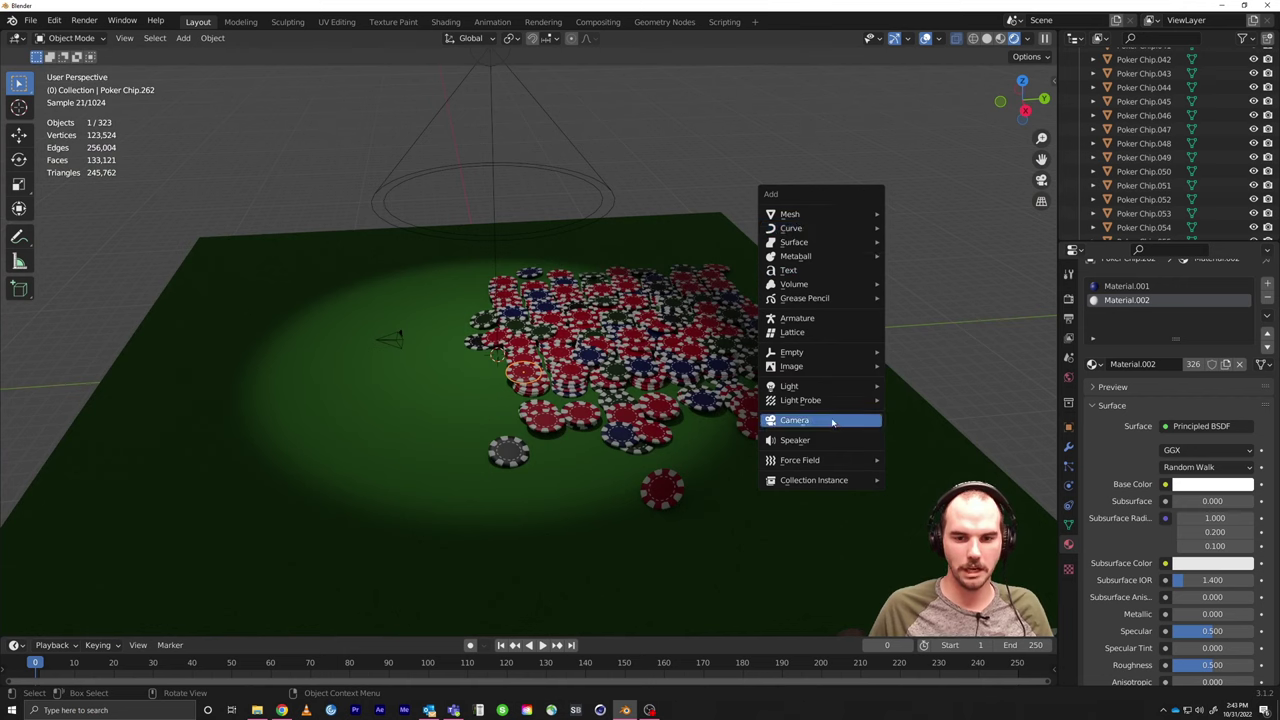
{"action": "mouse_move", "coordinate": [830, 386]}
{"action": "left_click", "coordinate": [940, 430]}
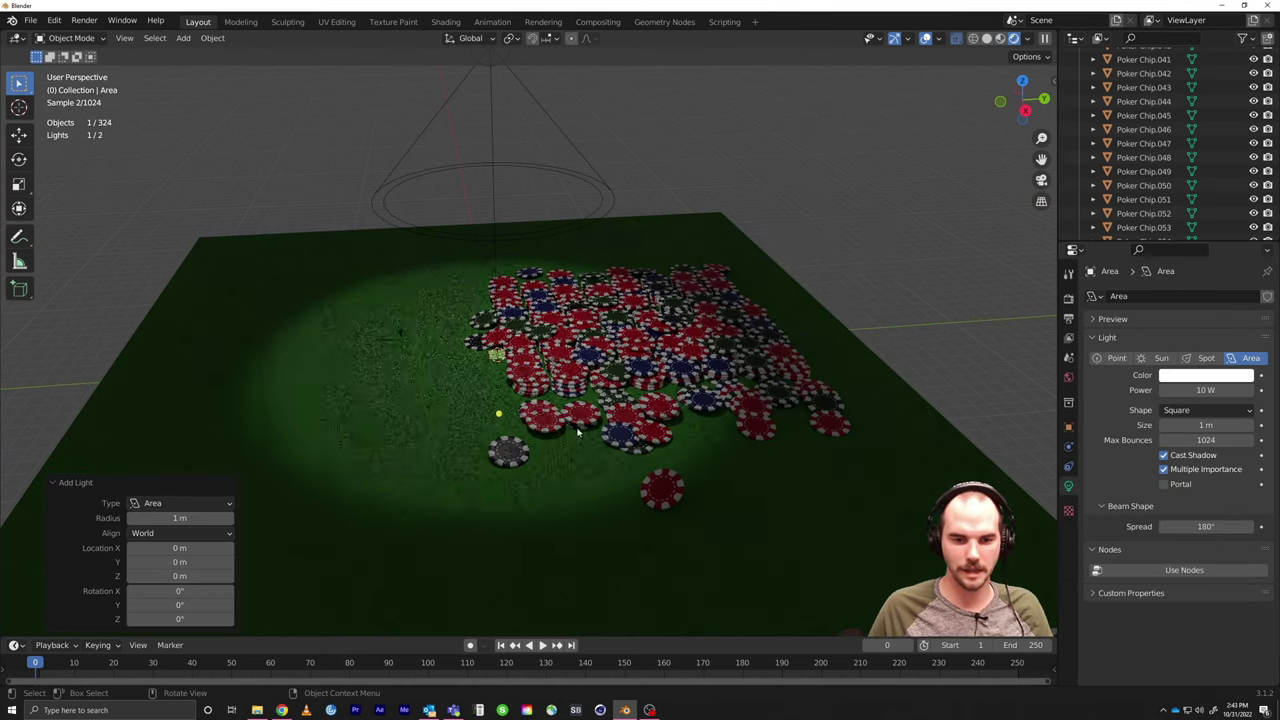
{"action": "key", "text": "g"}
{"action": "left_click", "coordinate": [955, 205]}
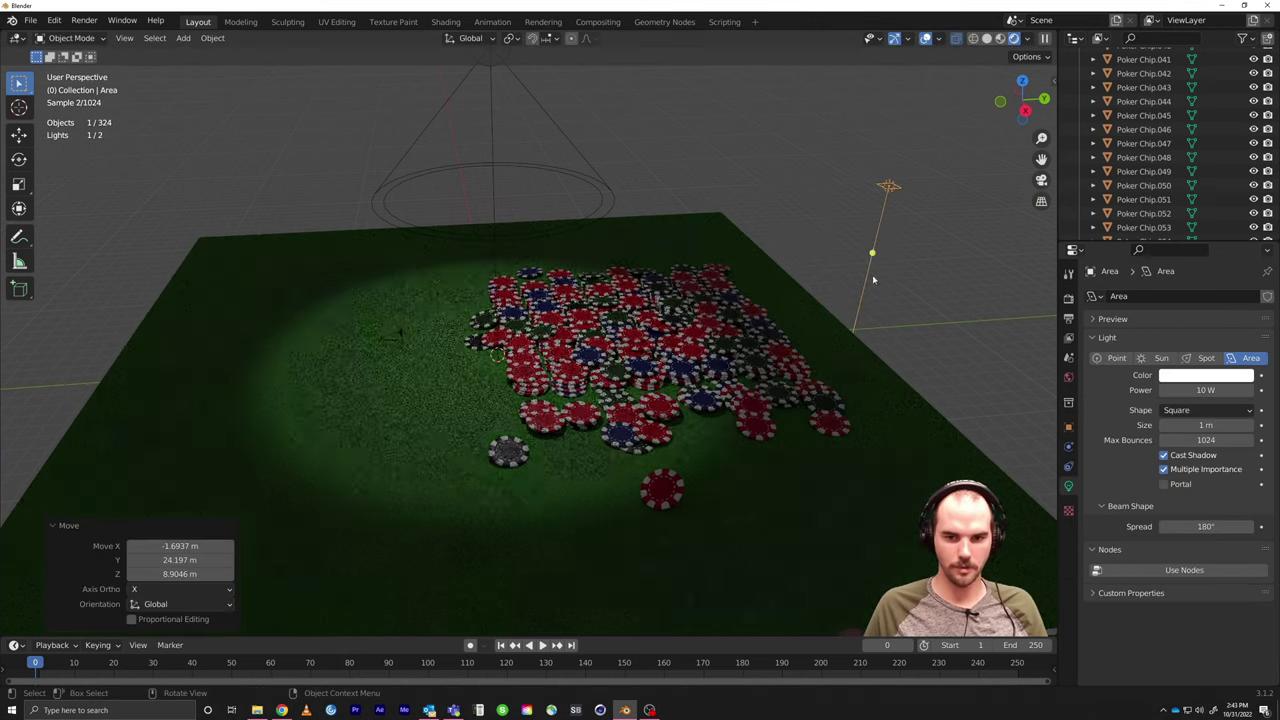
Step: Rotate the area light to aim at the chip pile and enlarge its size to 11.7 m
{"action": "key", "text": "r"}
{"action": "left_click", "coordinate": [722, 304]}
{"action": "left_click_drag", "start_coordinate": [1205, 425], "coordinate": [1245, 425]}
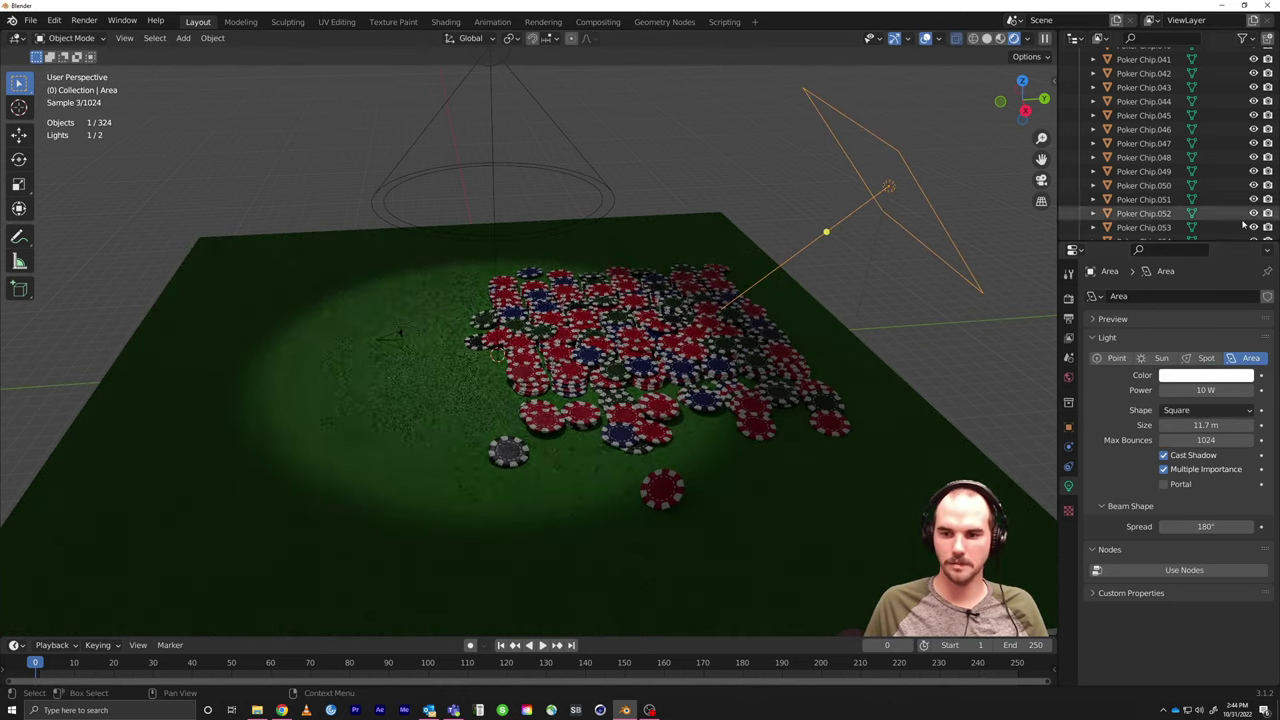
Step: Give the area light a pinkish-magenta color and set its power to 1000 W
{"action": "left_click", "coordinate": [1205, 375]}
{"action": "left_click_drag", "start_coordinate": [1194, 259], "coordinate": [1205, 250]}
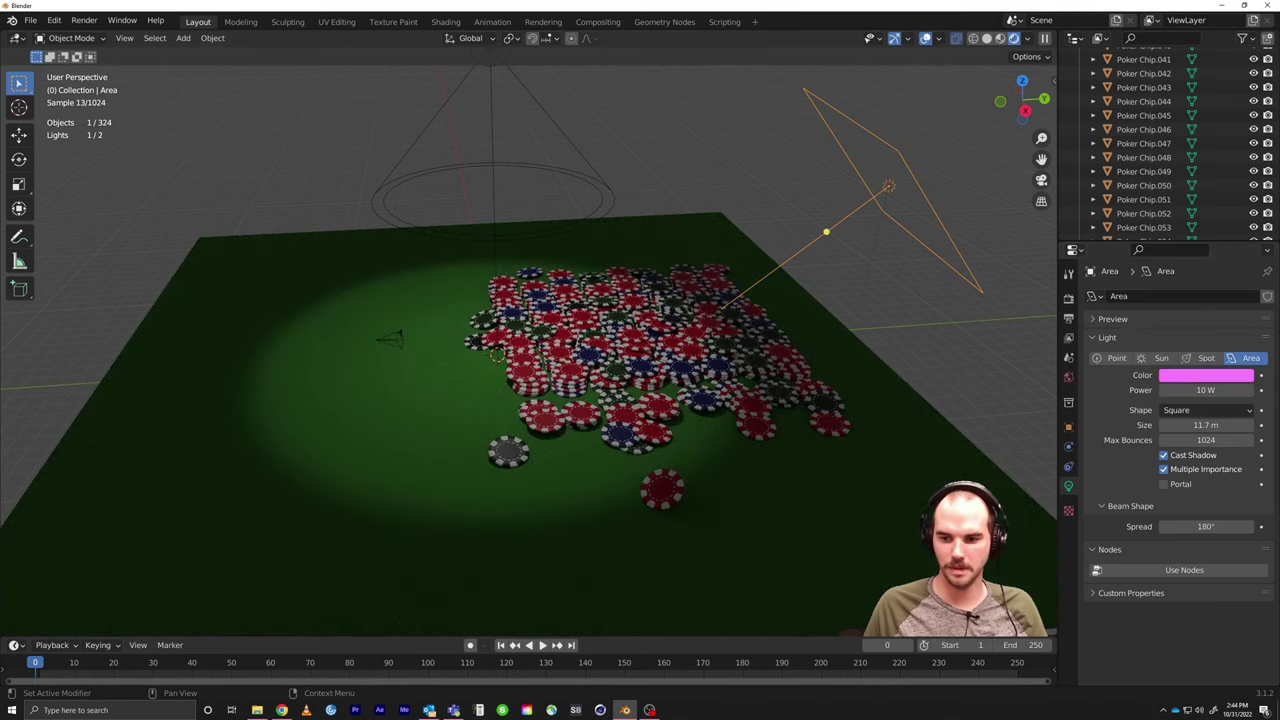
{"action": "left_click_drag", "start_coordinate": [1192, 393], "coordinate": [1215, 393]}
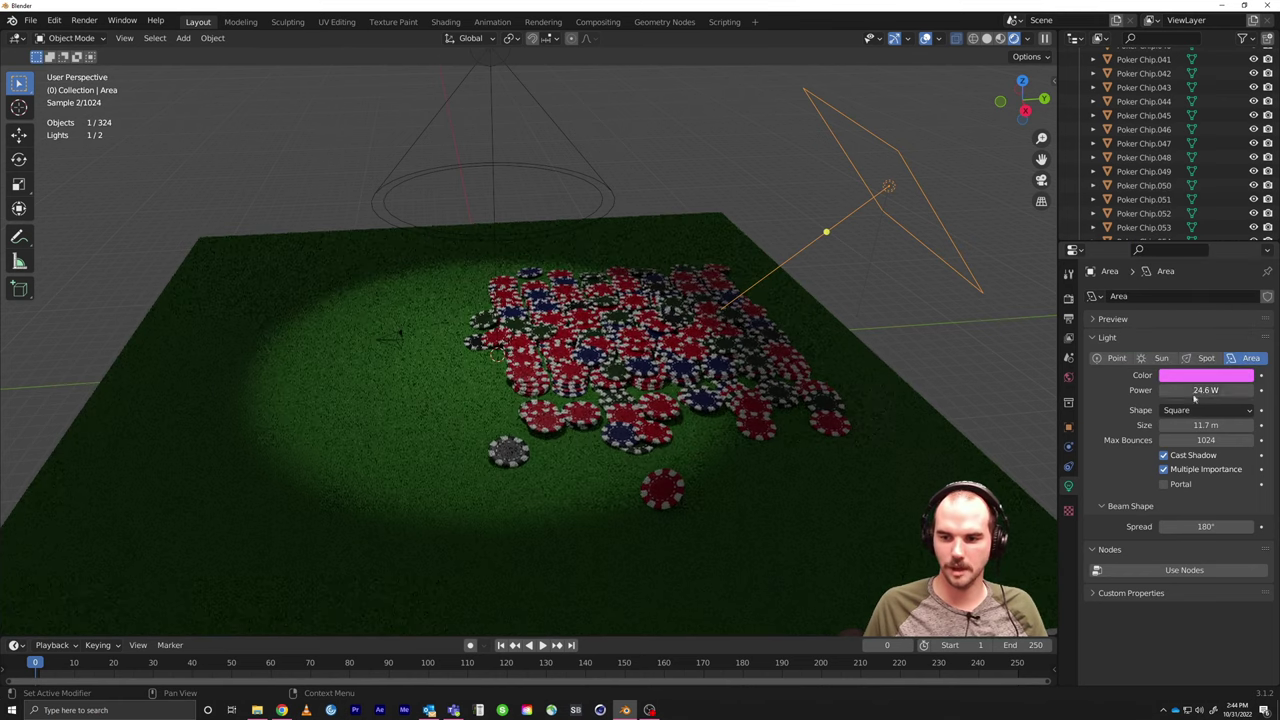
{"action": "left_click", "coordinate": [1192, 390]}
{"action": "type", "text": "1000"}
{"action": "key", "text": "Return"}
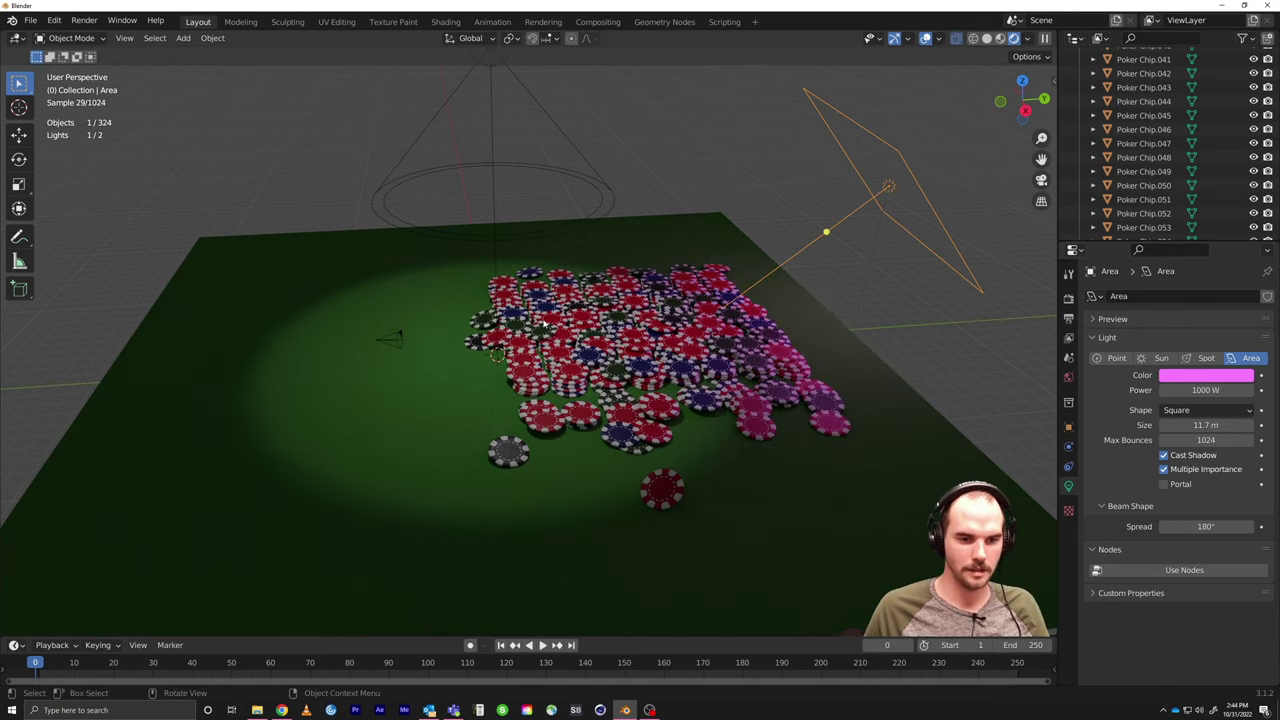
Step: Move the floor horizontally about -2.2 m in X and 17.6 m in Y so it extends farther behind the chips
{"action": "key", "text": "KP_0"}
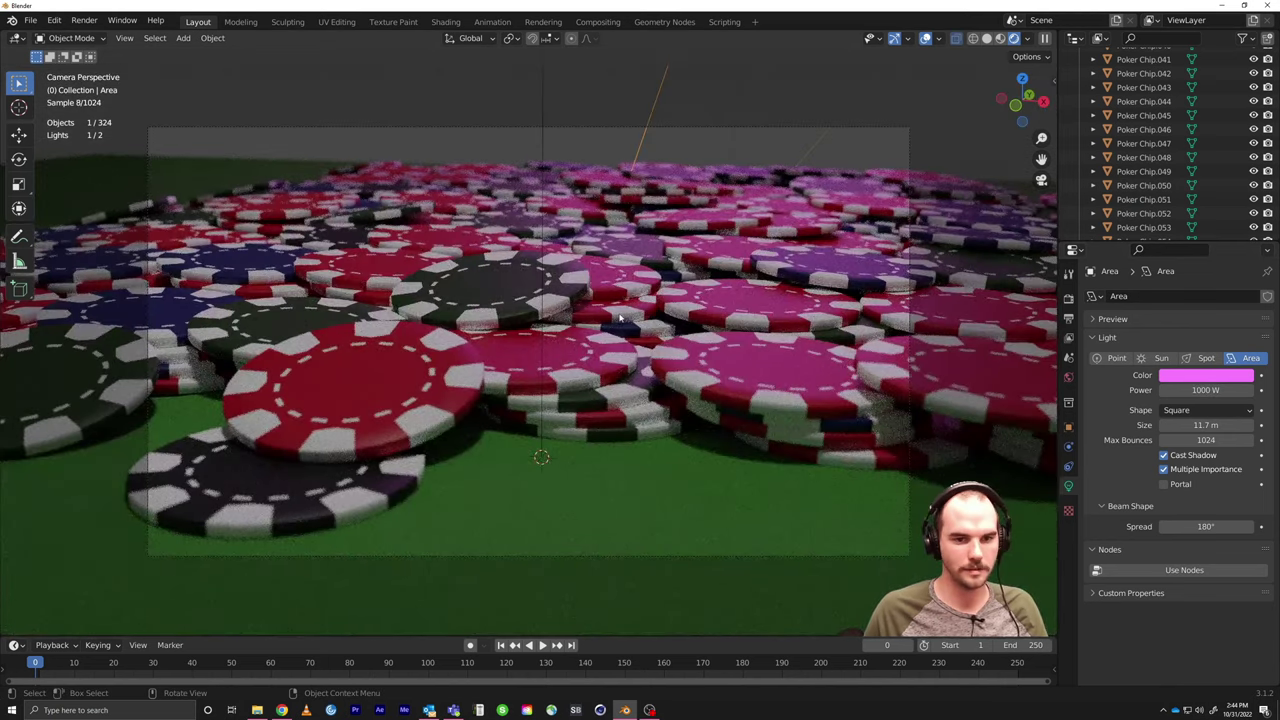
{"action": "middle_click_drag", "start_coordinate": [677, 577], "coordinate": [547, 489]}
{"action": "left_click", "coordinate": [540, 420]}
{"action": "middle_click_drag", "start_coordinate": [540, 420], "coordinate": [760, 457]}
{"action": "key", "text": "g"}
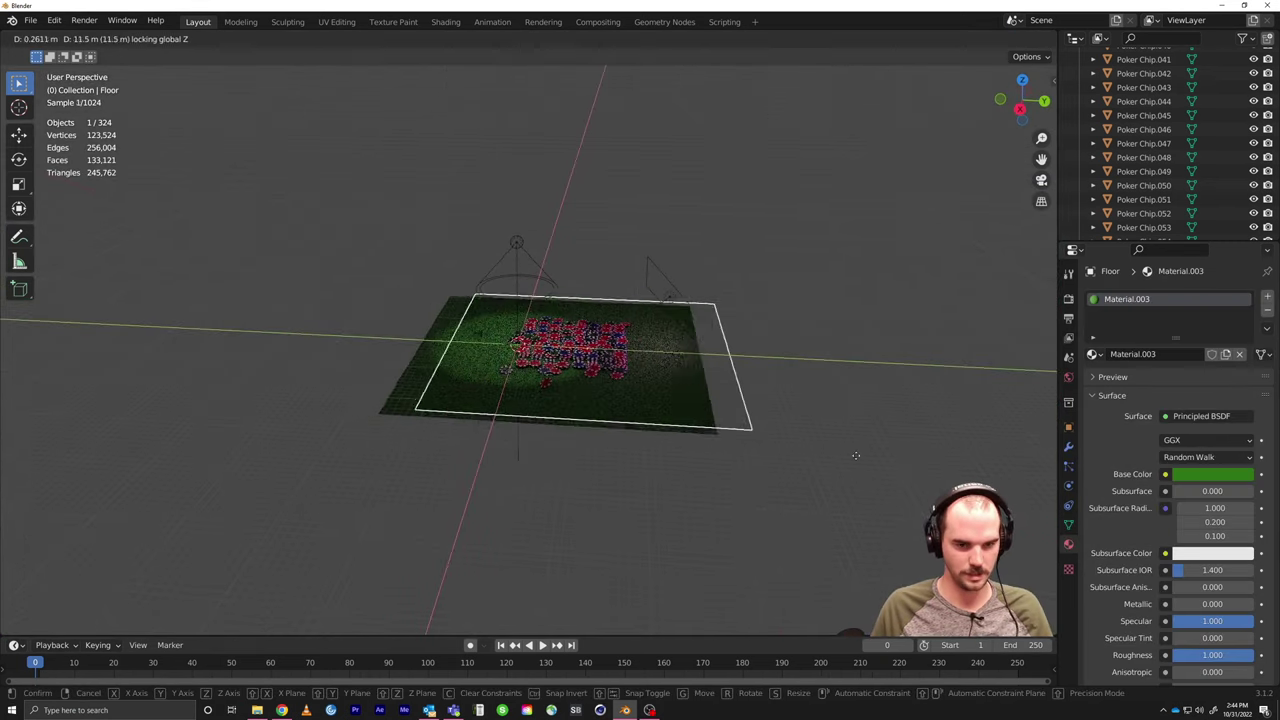
{"action": "key", "text": "shift+z"}
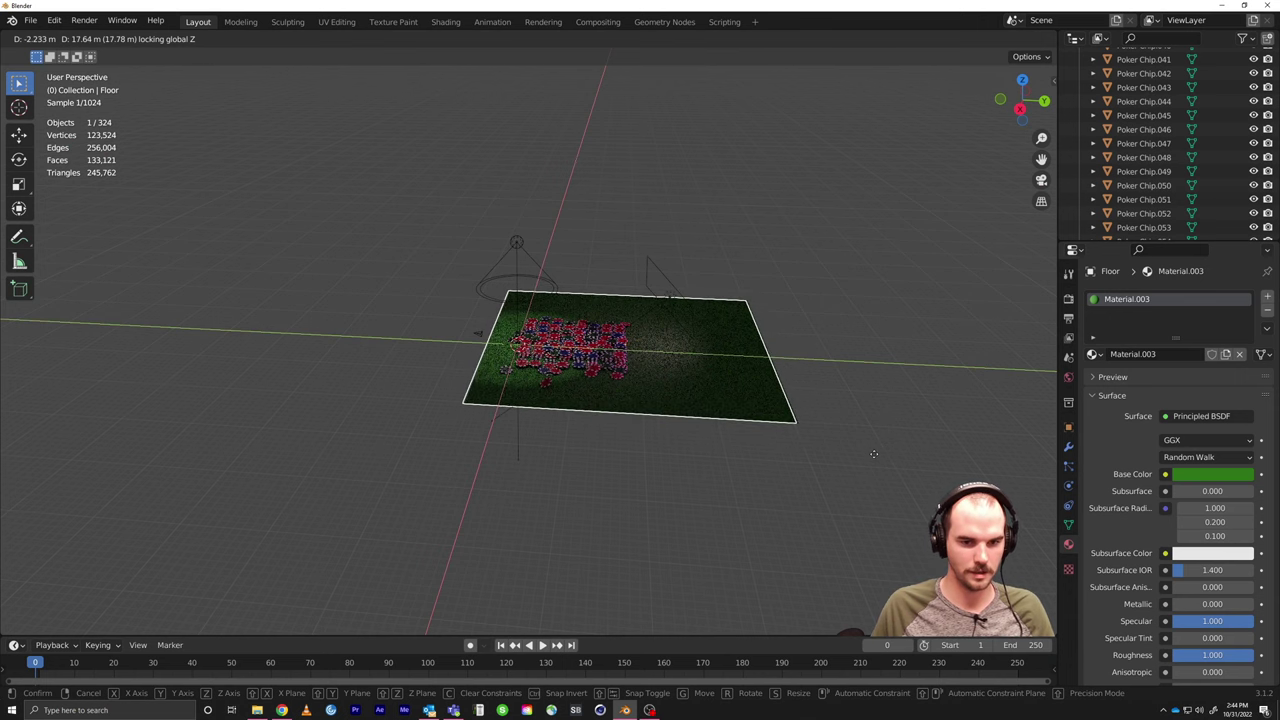
{"action": "left_click", "coordinate": [876, 456]}
{"action": "key", "text": "KP_0"}
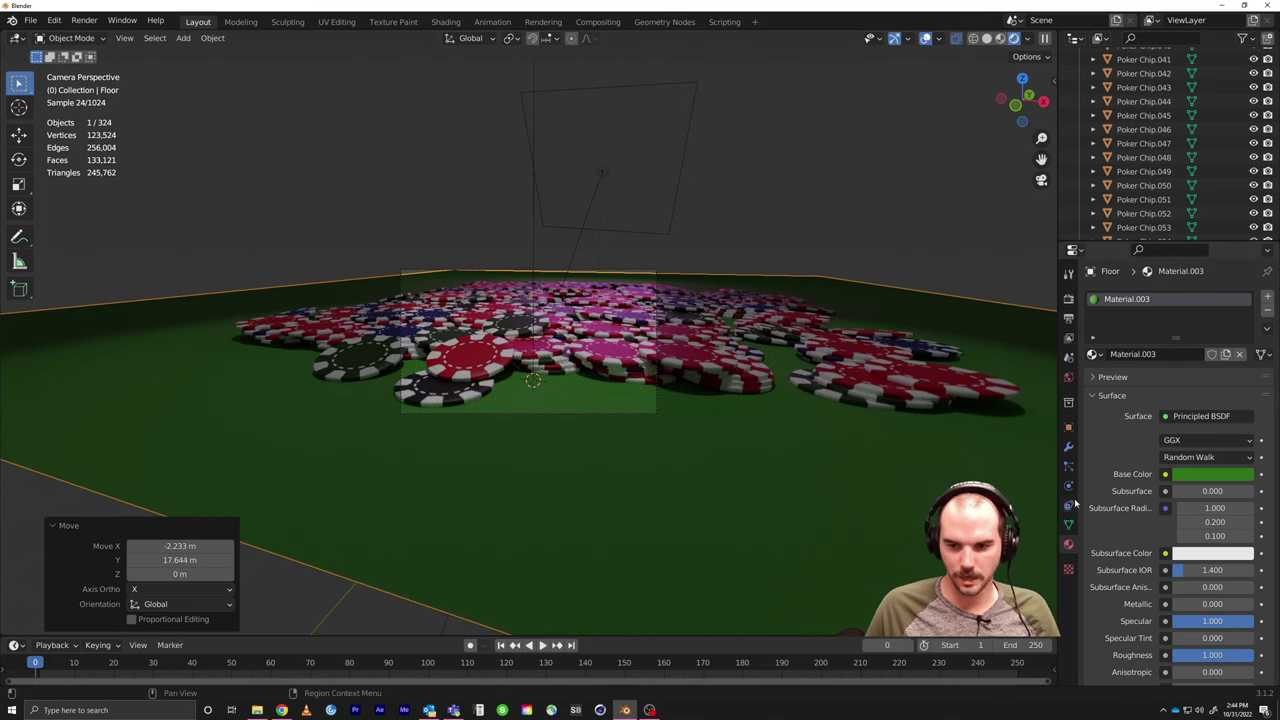
Step: Darken the world background color to black and check the chips through the camera
{"action": "left_click", "coordinate": [1068, 378]}
{"action": "left_click", "coordinate": [1206, 381]}
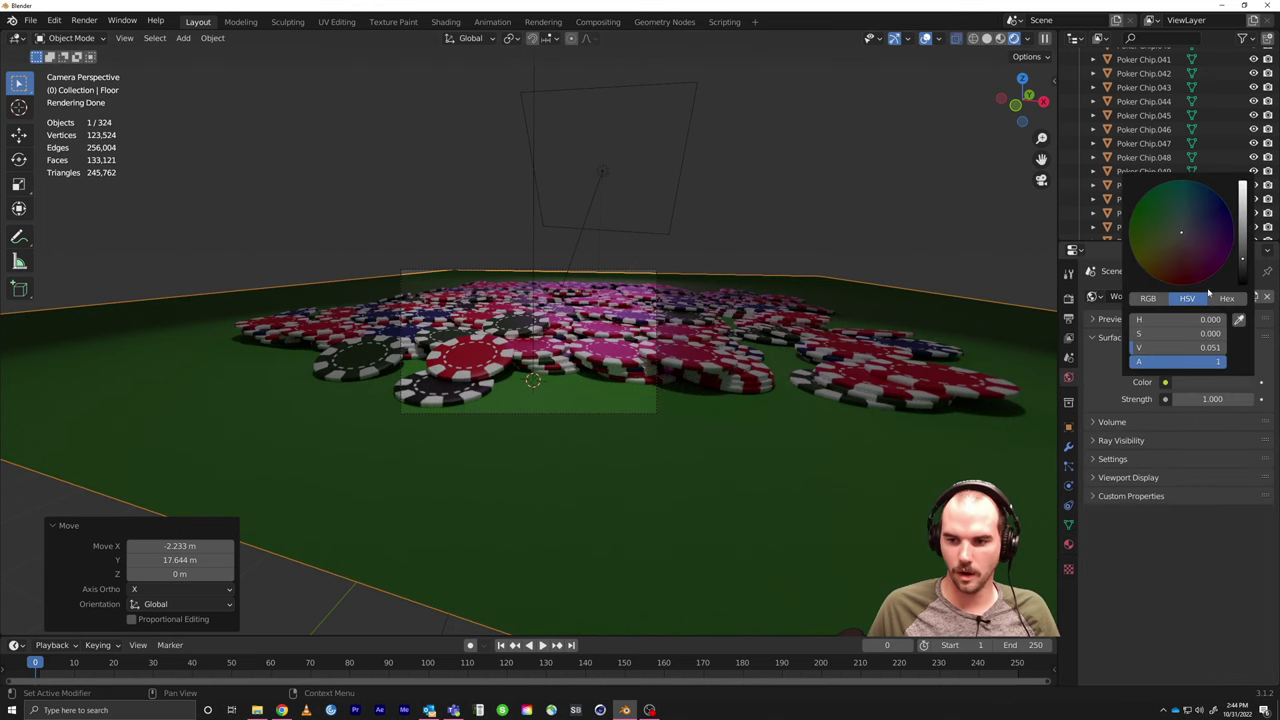
{"action": "left_click_drag", "start_coordinate": [1244, 270], "coordinate": [1245, 286]}
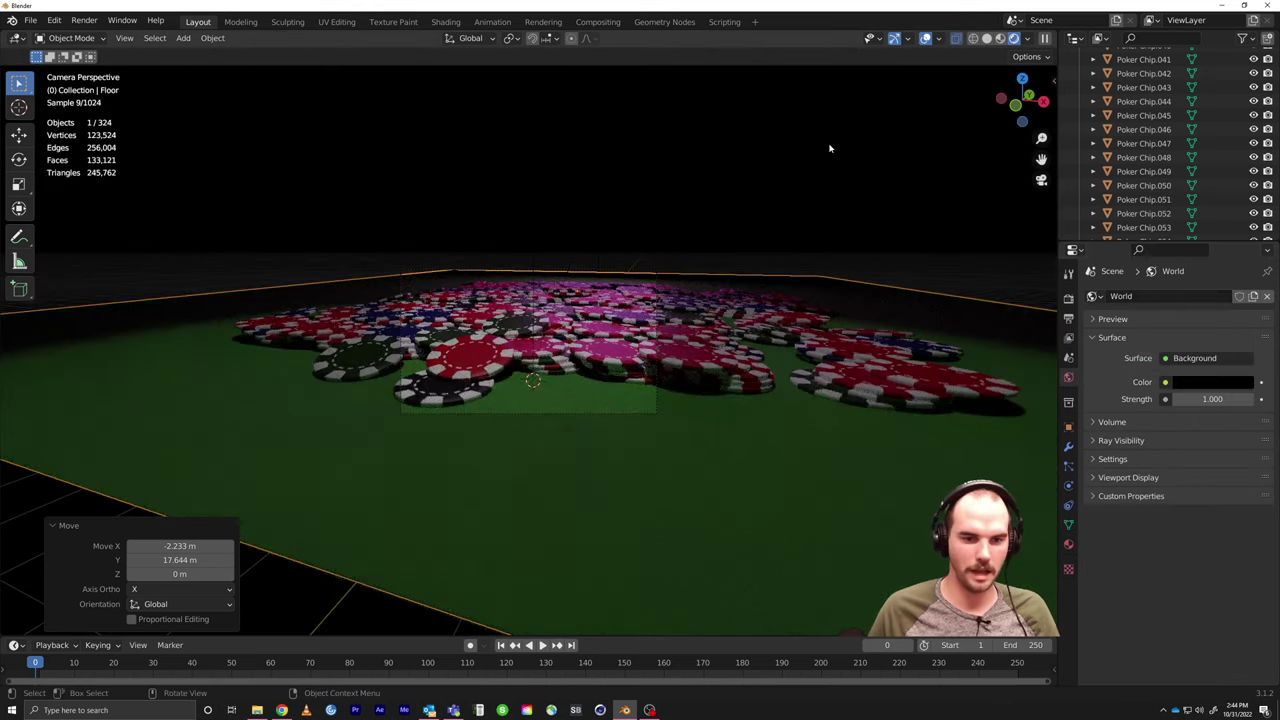
{"action": "key", "text": "KP_0"}
{"action": "key", "text": "KP_0"}
{"action": "scroll", "coordinate": [829, 148], "scroll_direction": "up", "scroll_amount": 2}
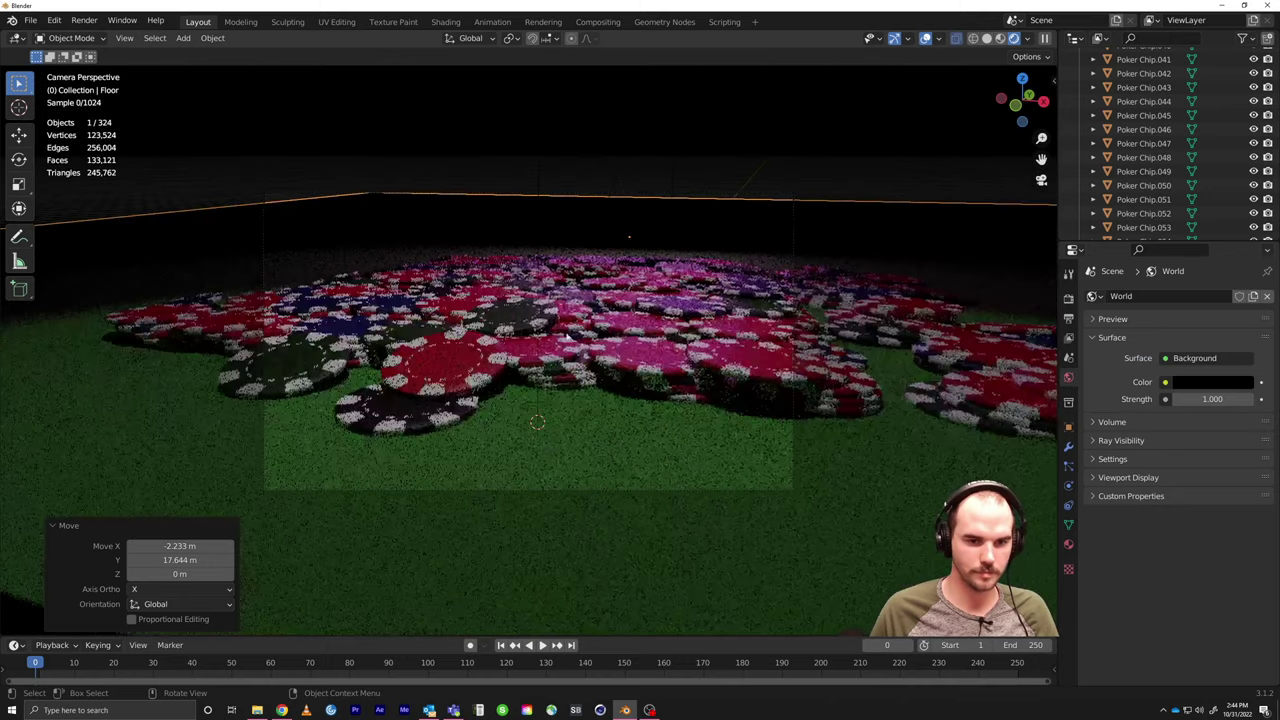
{"action": "scroll", "coordinate": [590, 350], "scroll_direction": "up", "scroll_amount": 5}
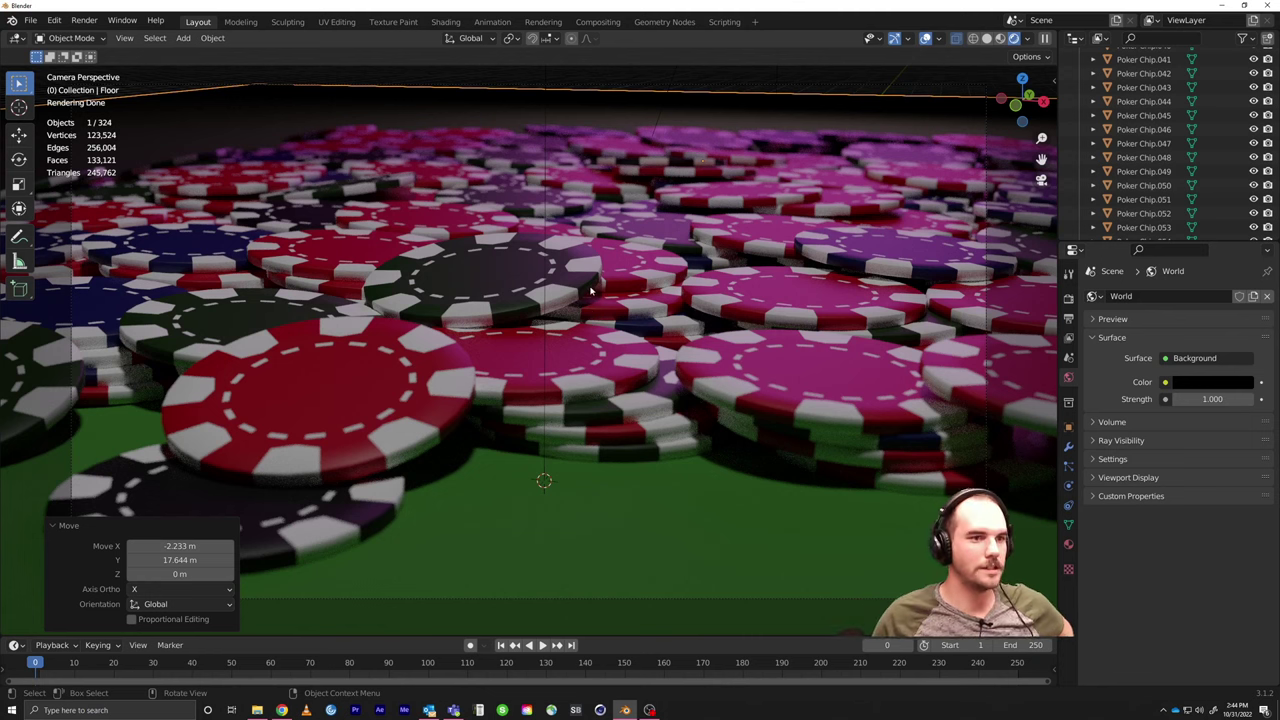
Step: Start a test render of the camera view, inspect the chips, and cancel the render
{"action": "left_click", "coordinate": [84, 20]}
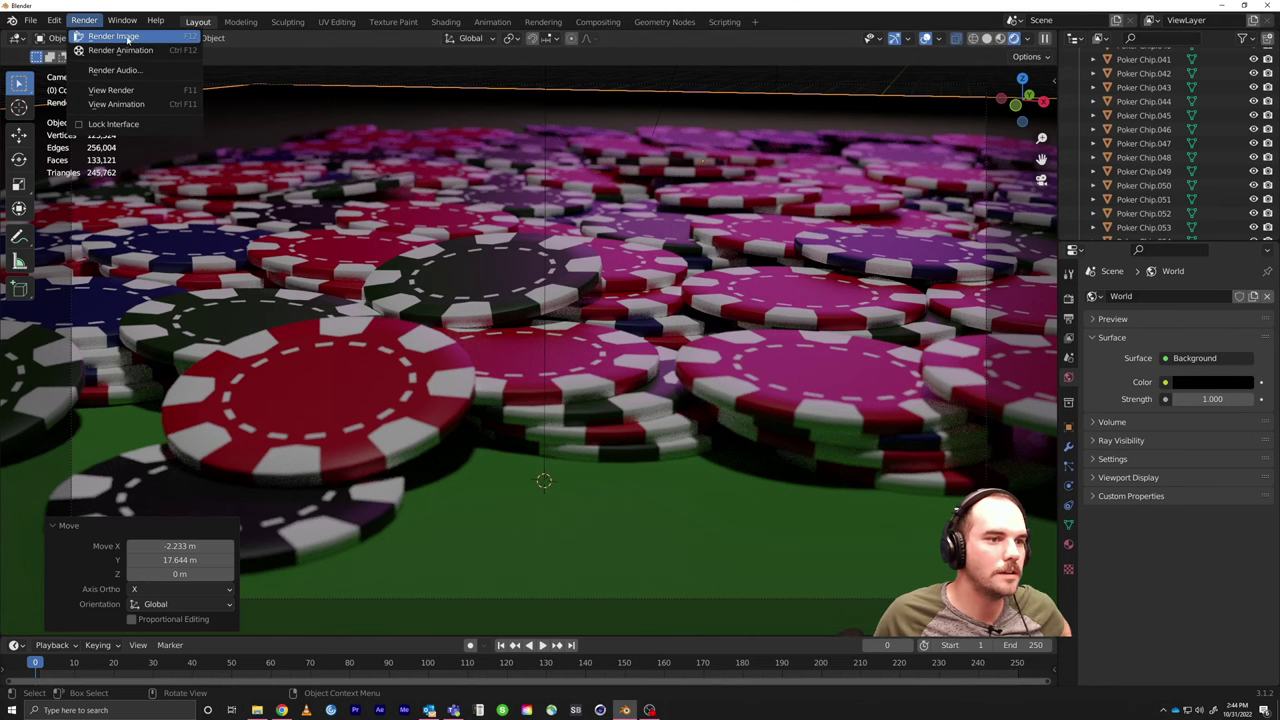
{"action": "left_click", "coordinate": [130, 40]}
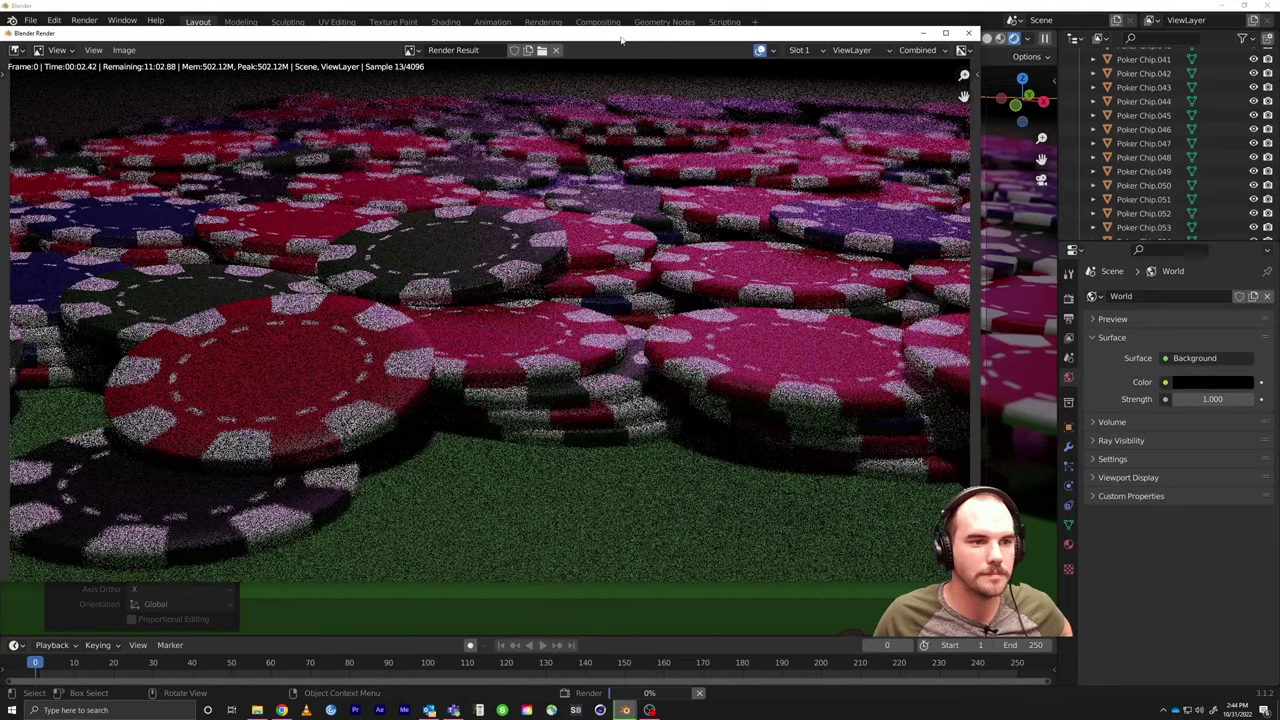
{"action": "left_click_drag", "start_coordinate": [535, 5], "coordinate": [752, 37]}
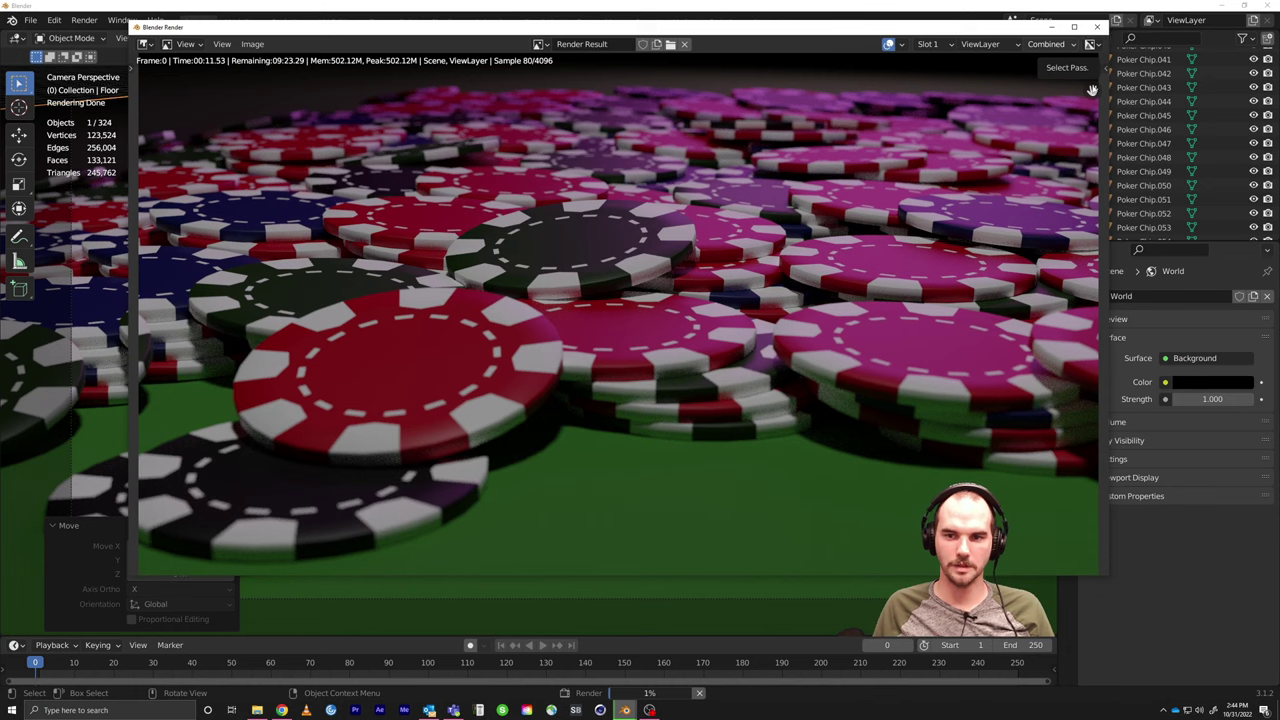
{"action": "key", "text": "Escape"}
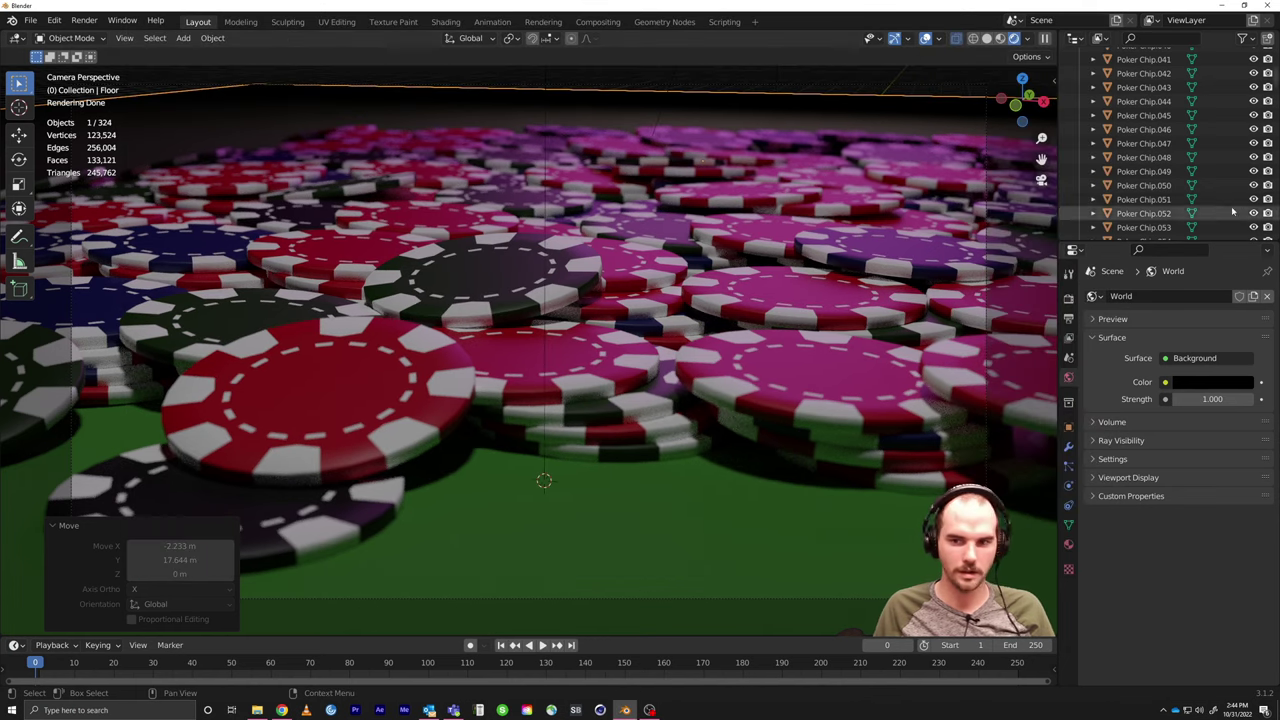
Step: Set the final render time limit to 30 sec and render the image
{"action": "left_click", "coordinate": [1068, 298]}
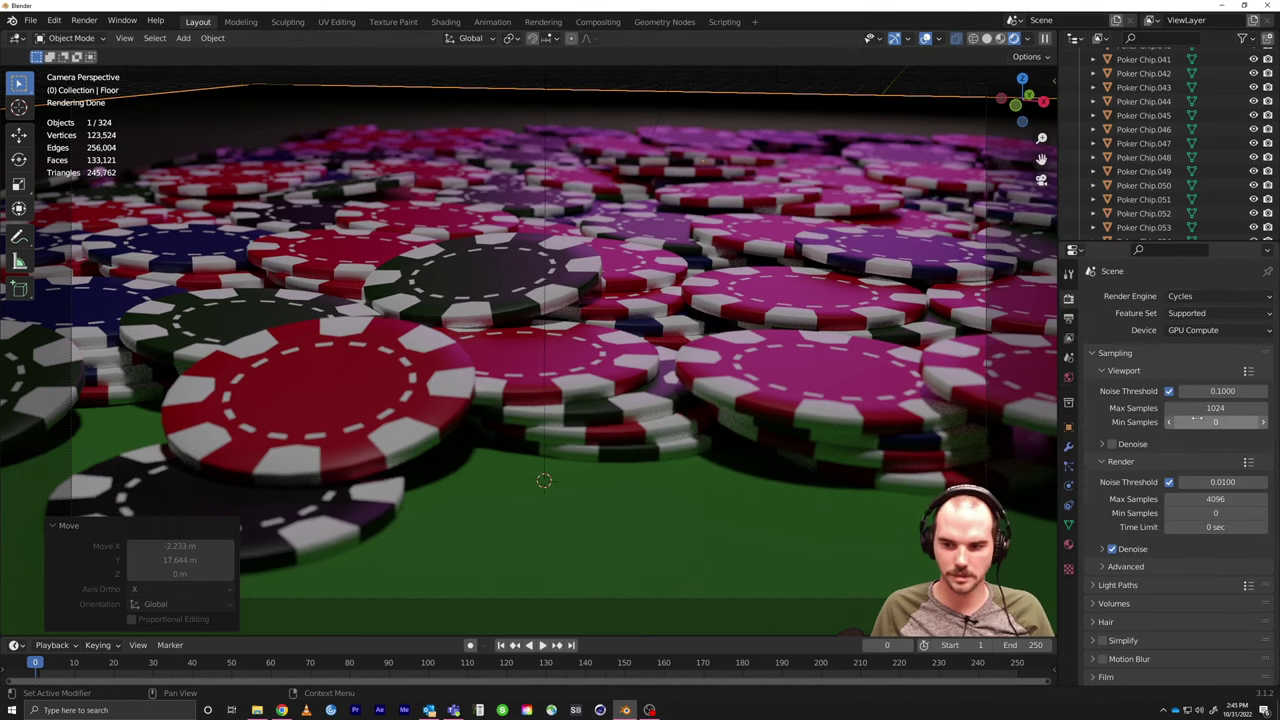
{"action": "left_click", "coordinate": [1220, 527]}
{"action": "type", "text": "30"}
{"action": "key", "text": "Return"}
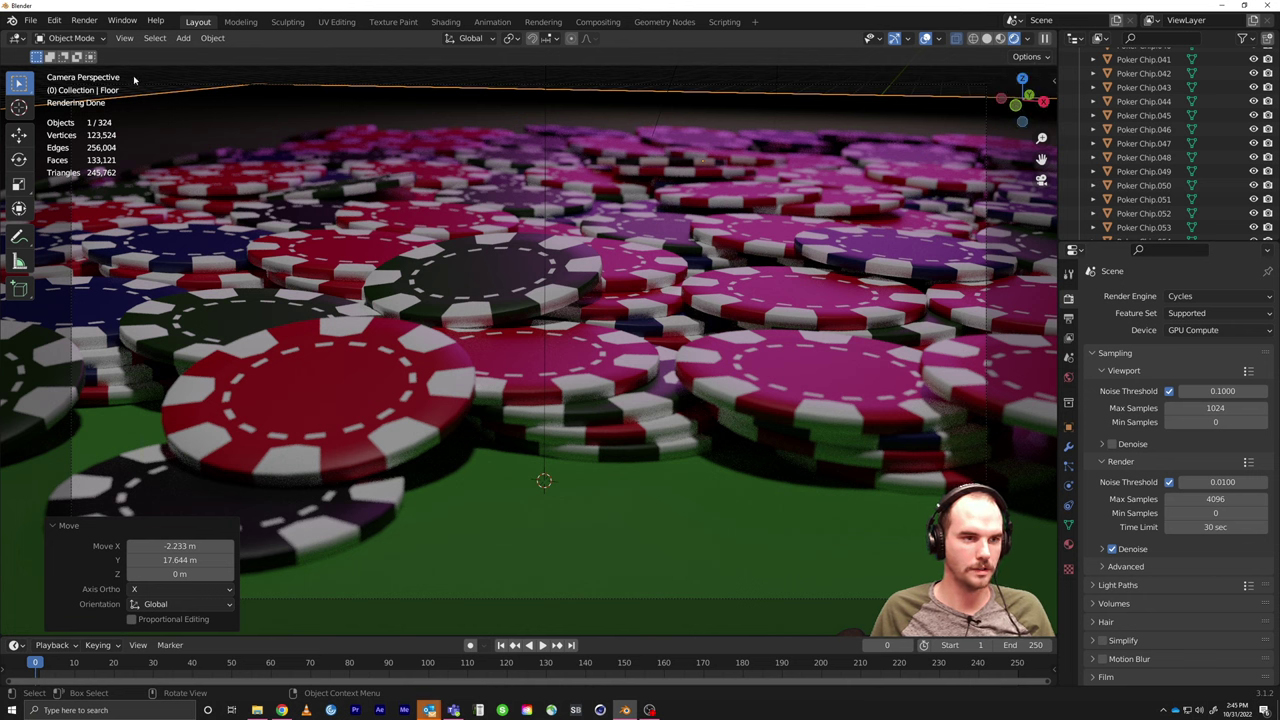
{"action": "left_click", "coordinate": [95, 23]}
{"action": "left_click", "coordinate": [110, 37]}
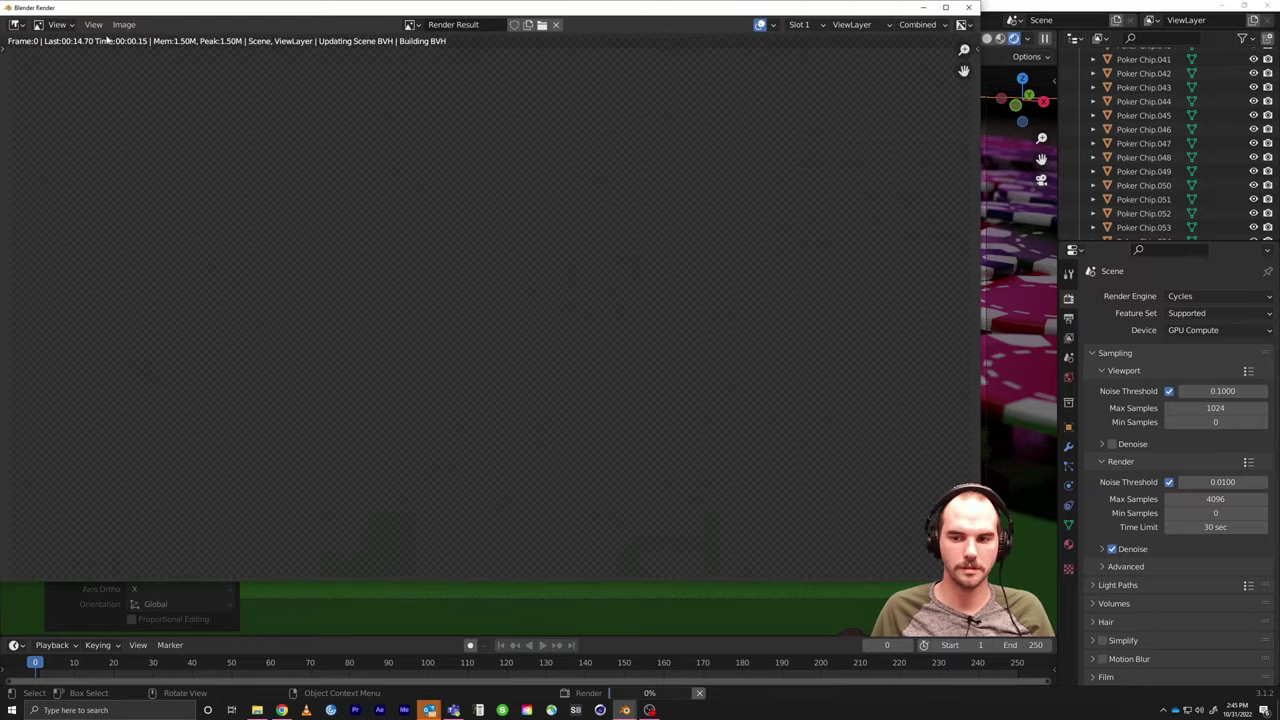